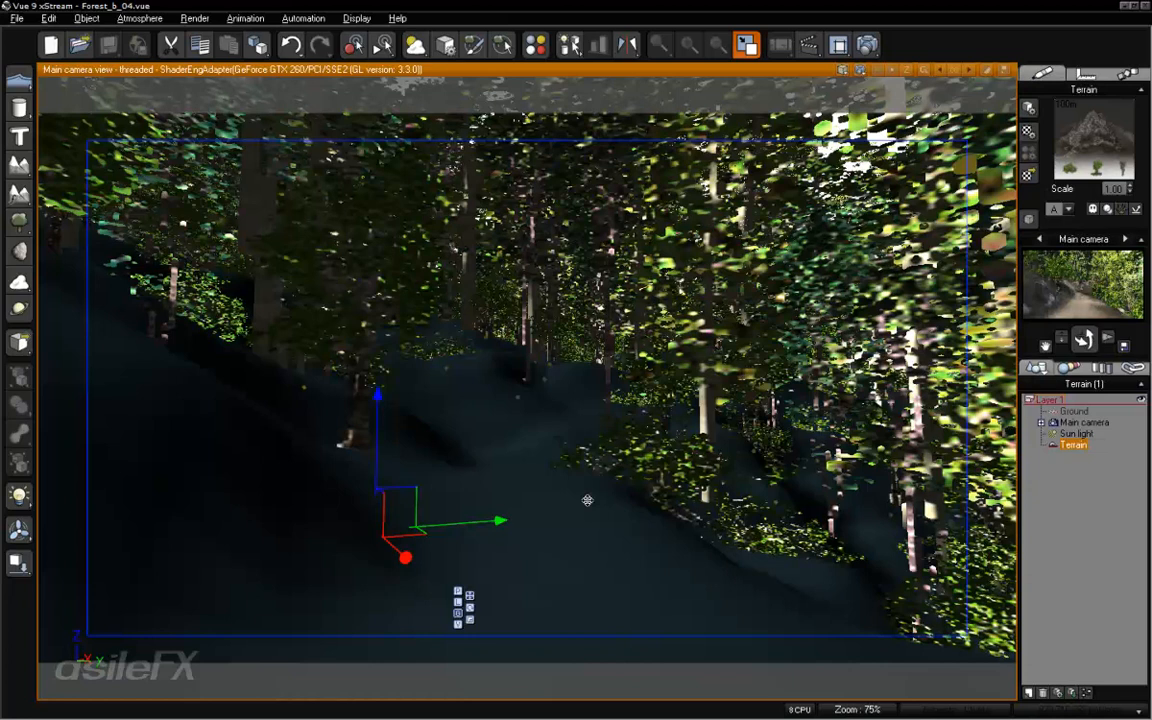
- Open the terrain's material for editing, examine its EcoSystem and ground layers, and close the editor
left_click(1029, 106)
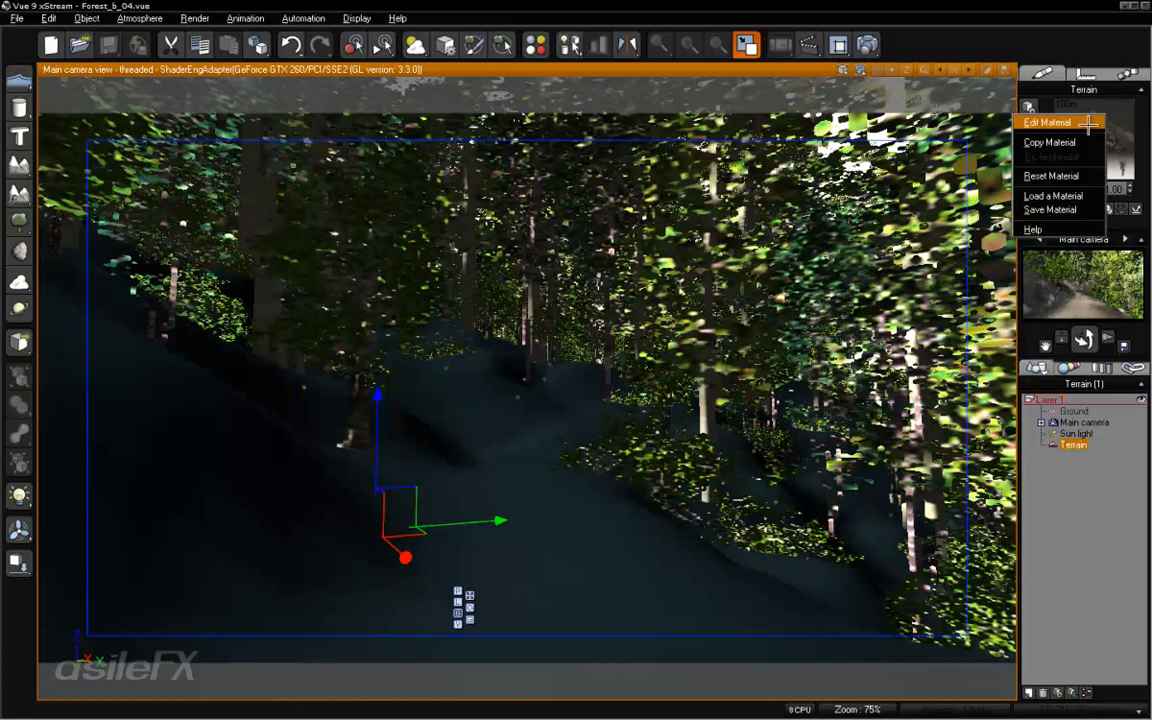
left_click(1089, 122)
left_click_drag(784, 177, 856, 70)
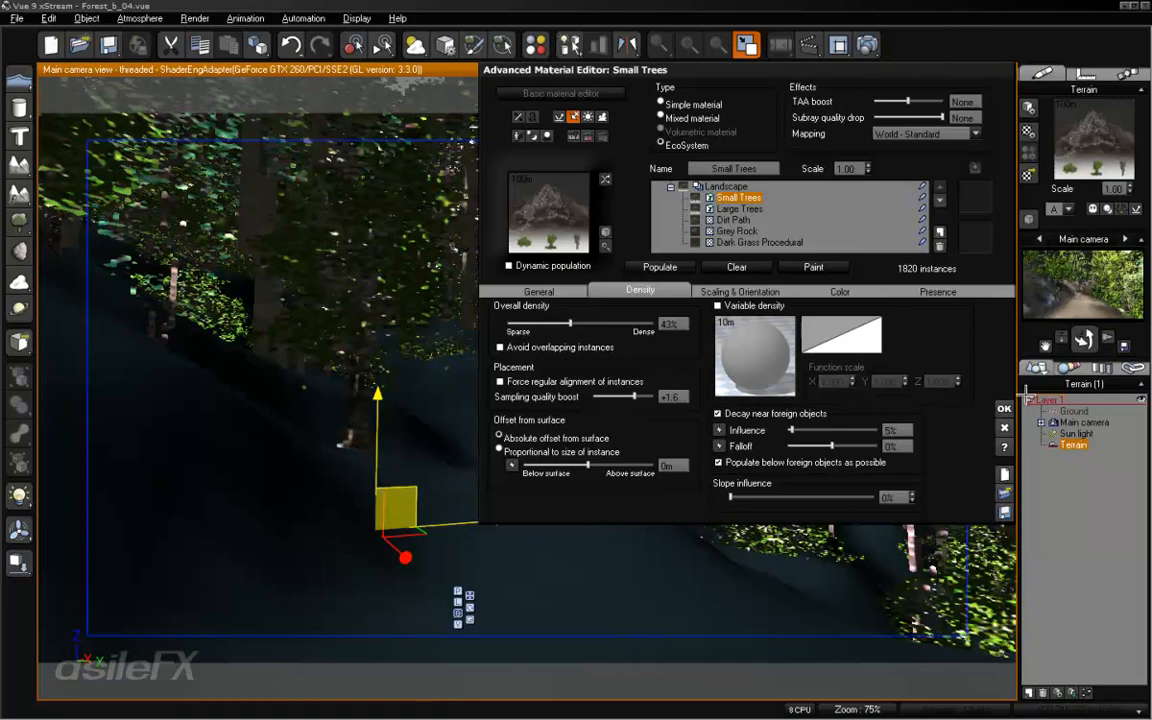
left_click(1004, 410)
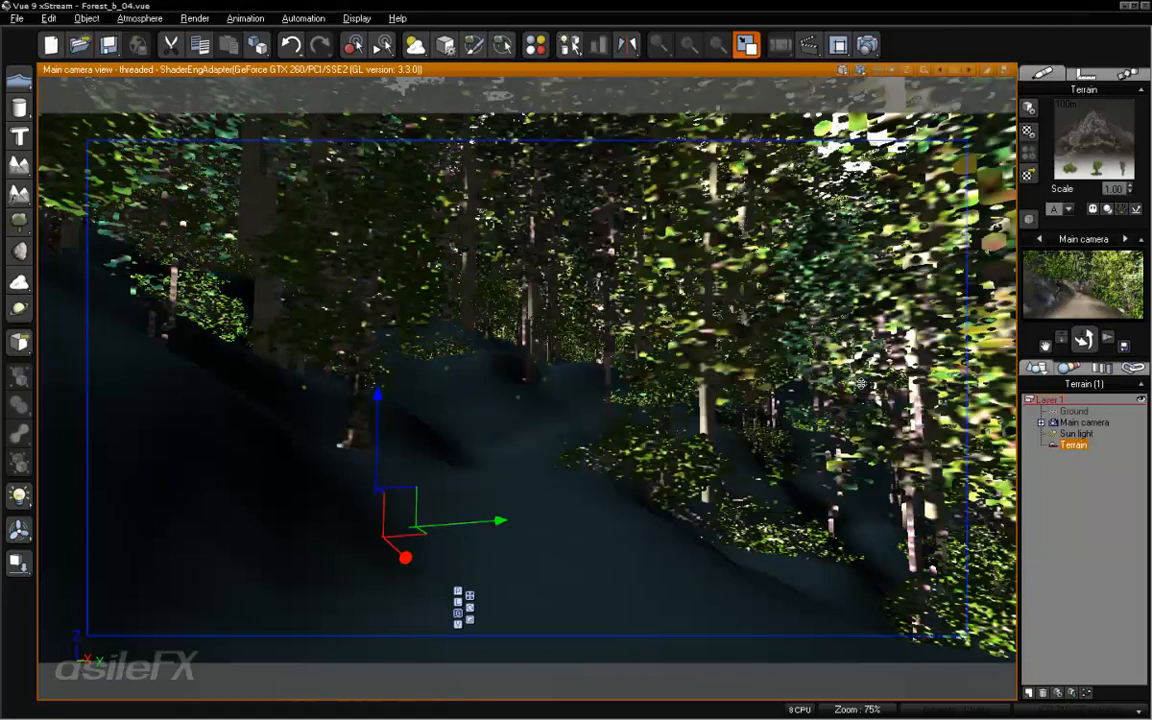
- Duplicate the terrain in place and try deleting the original Terrain object
key("ctrl+d")
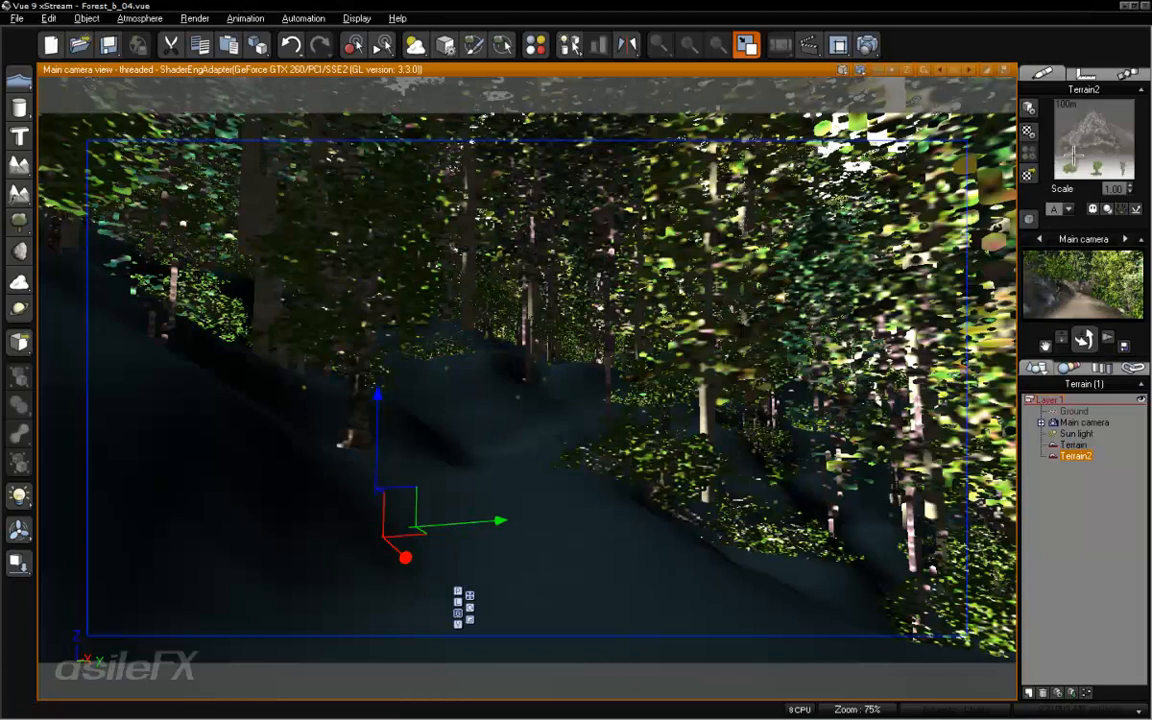
left_click(1073, 444)
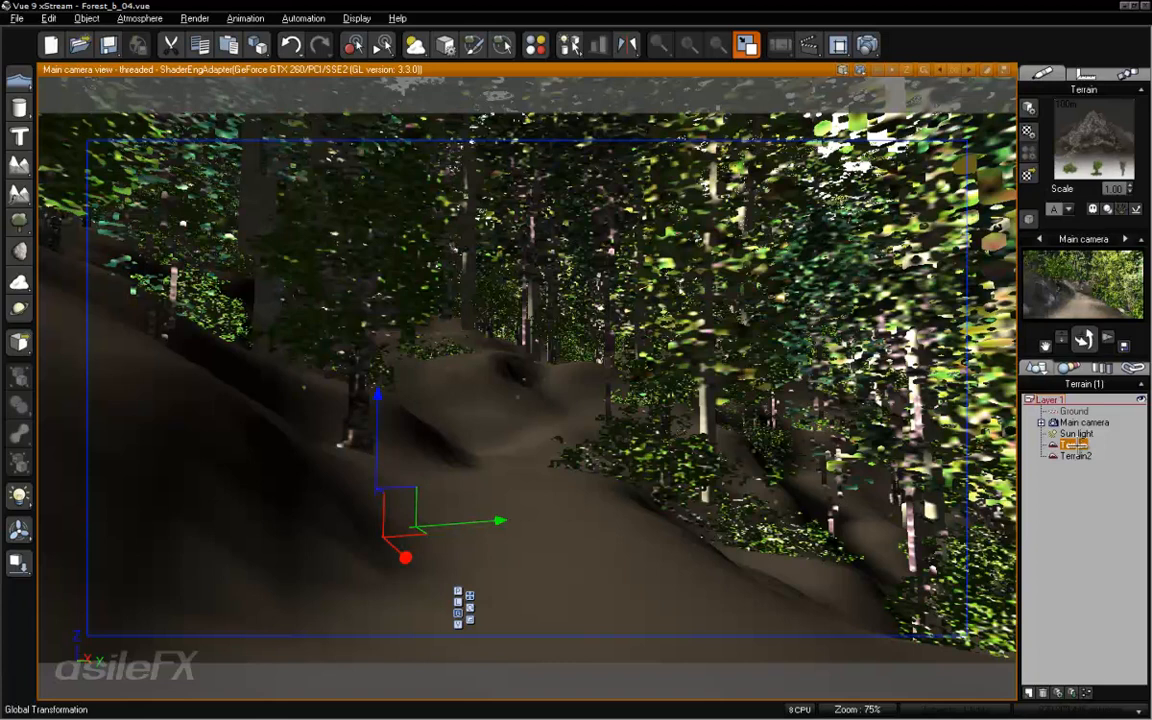
key("Delete")
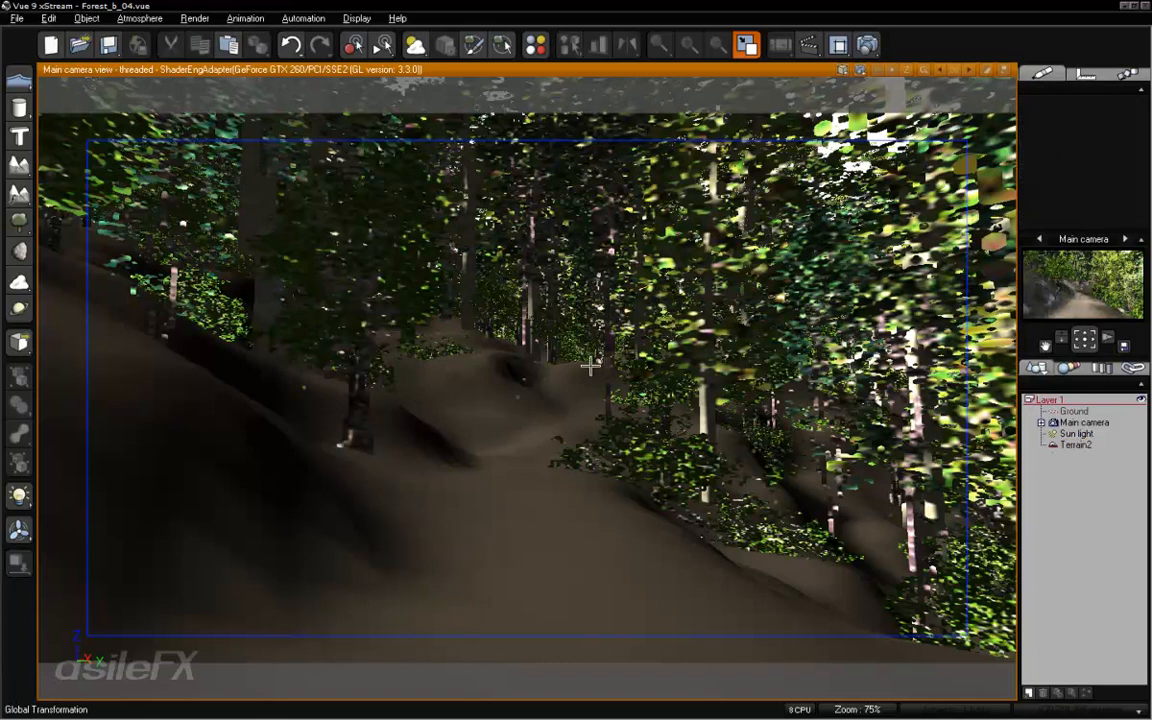
- Undo the terrain's deletion and duplication, declining automatic population of the EcoSystems
left_click(88, 18)
left_click(60, 34)
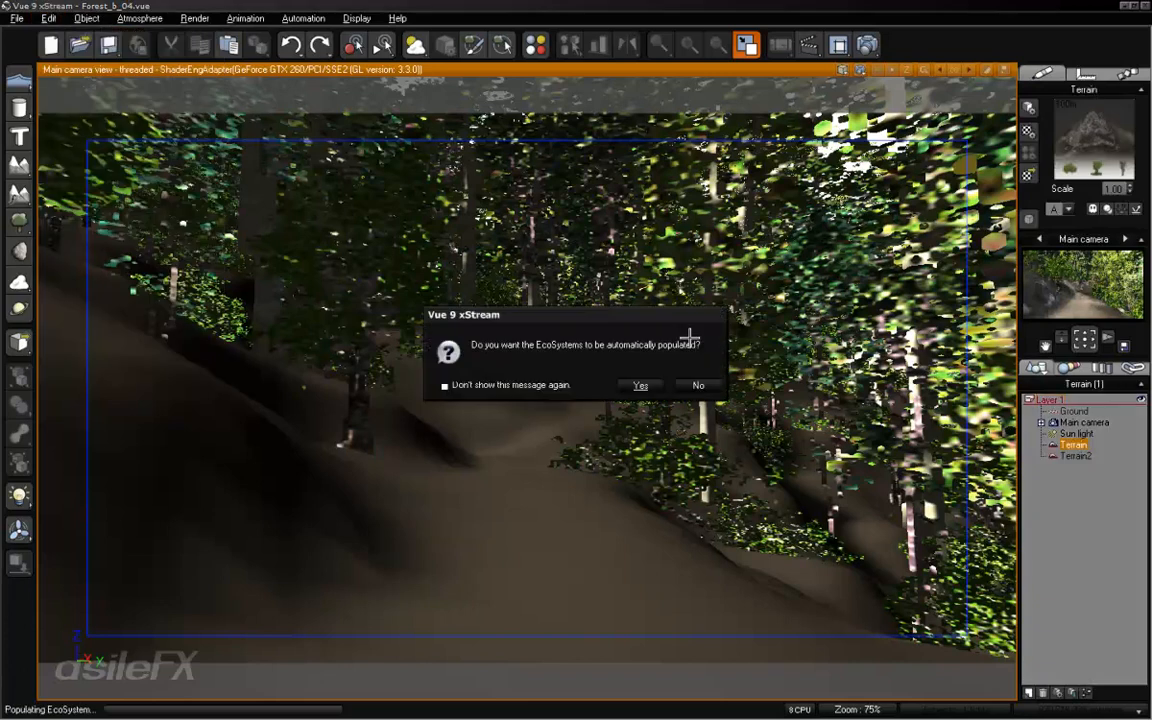
left_click(698, 387)
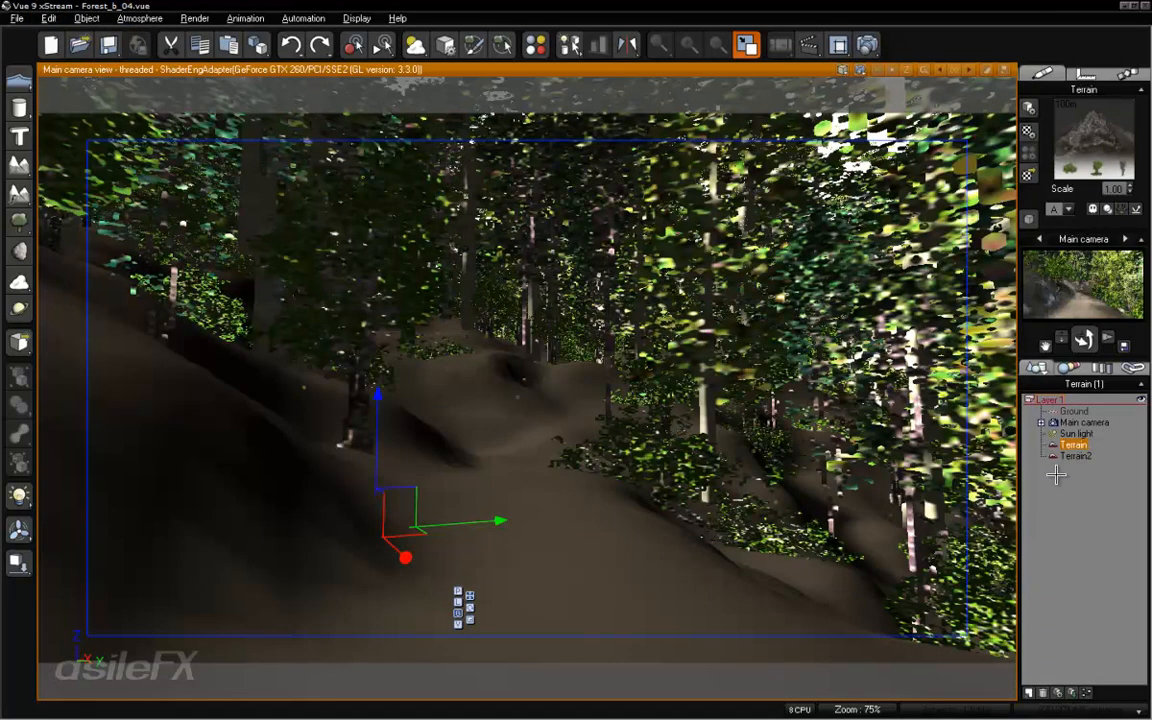
key("ctrl+z")
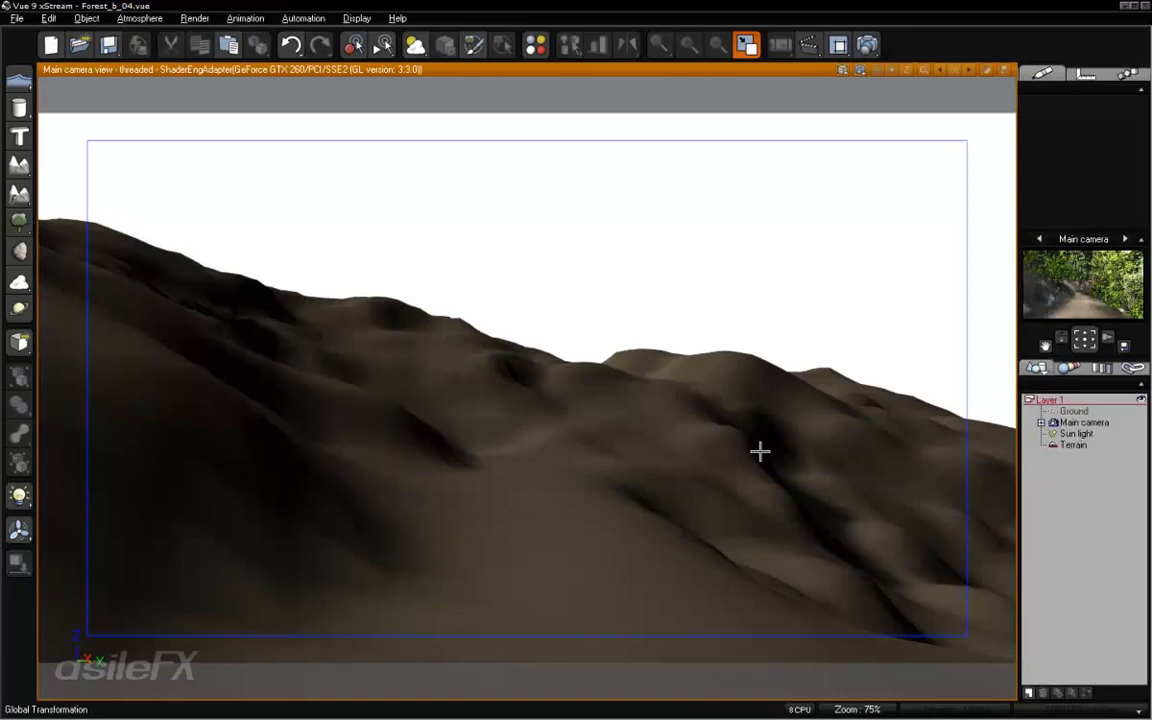
- Reload the scene Forest_b_04 from the Forest_Captured collection
left_click(18, 19)
left_click(24, 47)
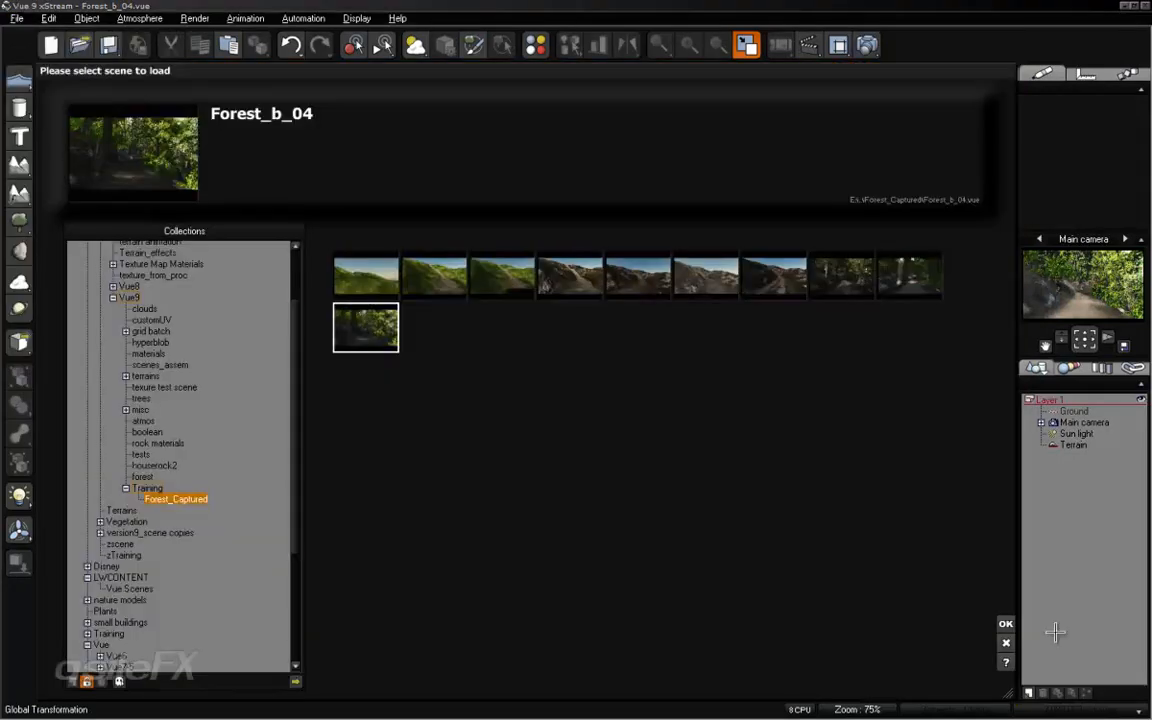
left_click(1006, 624)
left_click(630, 384)
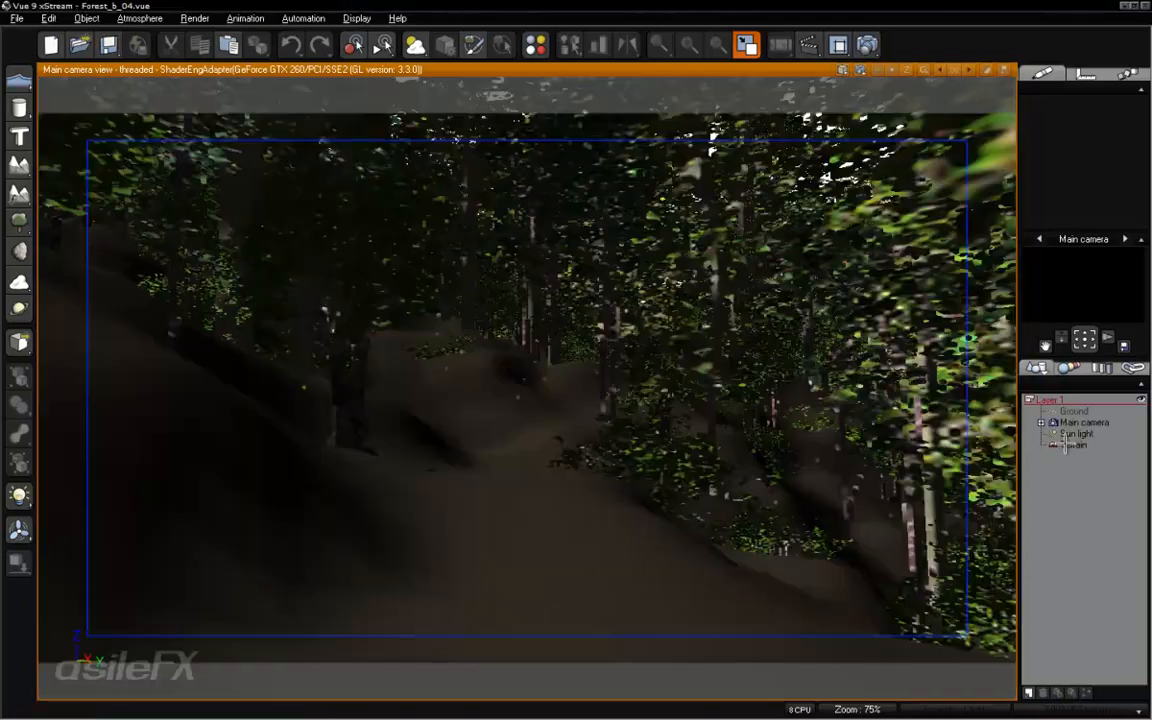
- Duplicate the Terrain object in place
left_click(1071, 445)
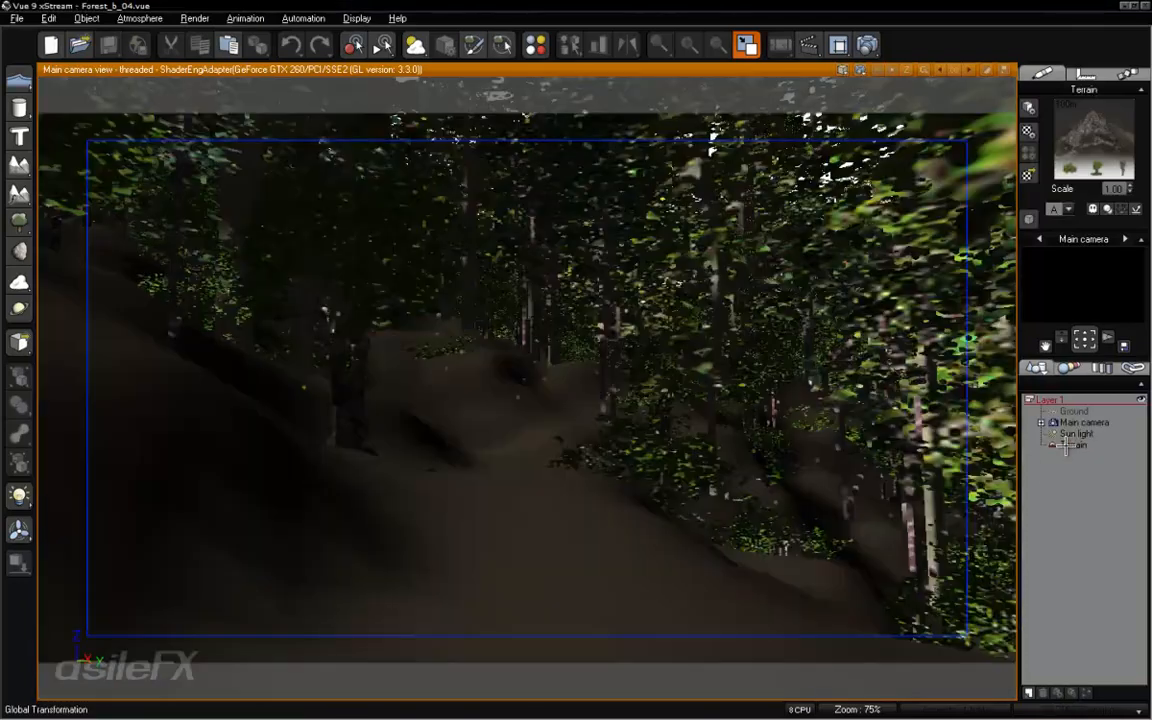
key("ctrl+d")
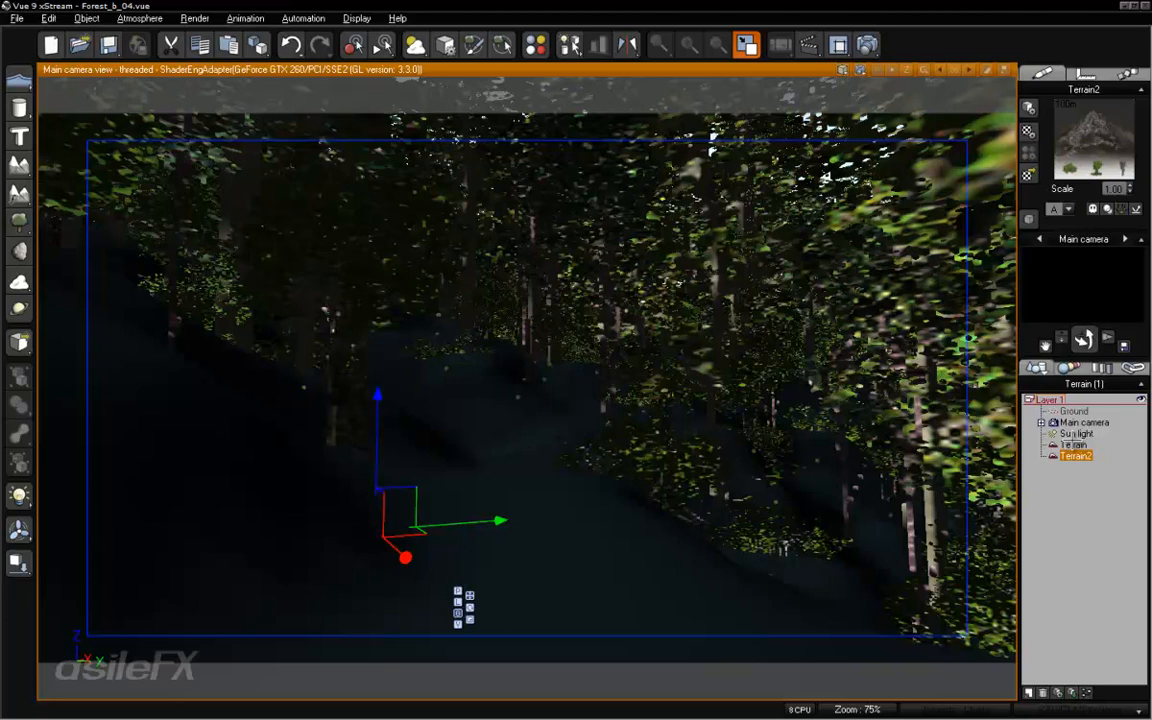
scroll(980, 483, "up", 1)
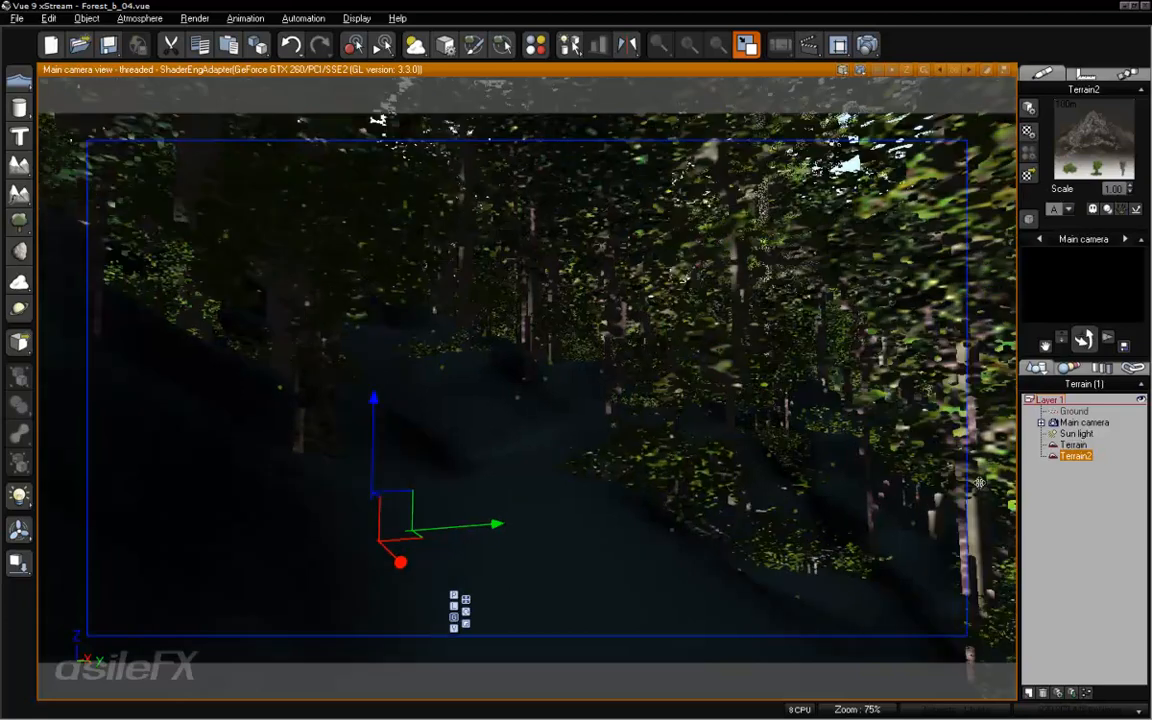
scroll(734, 488, "down", 1)
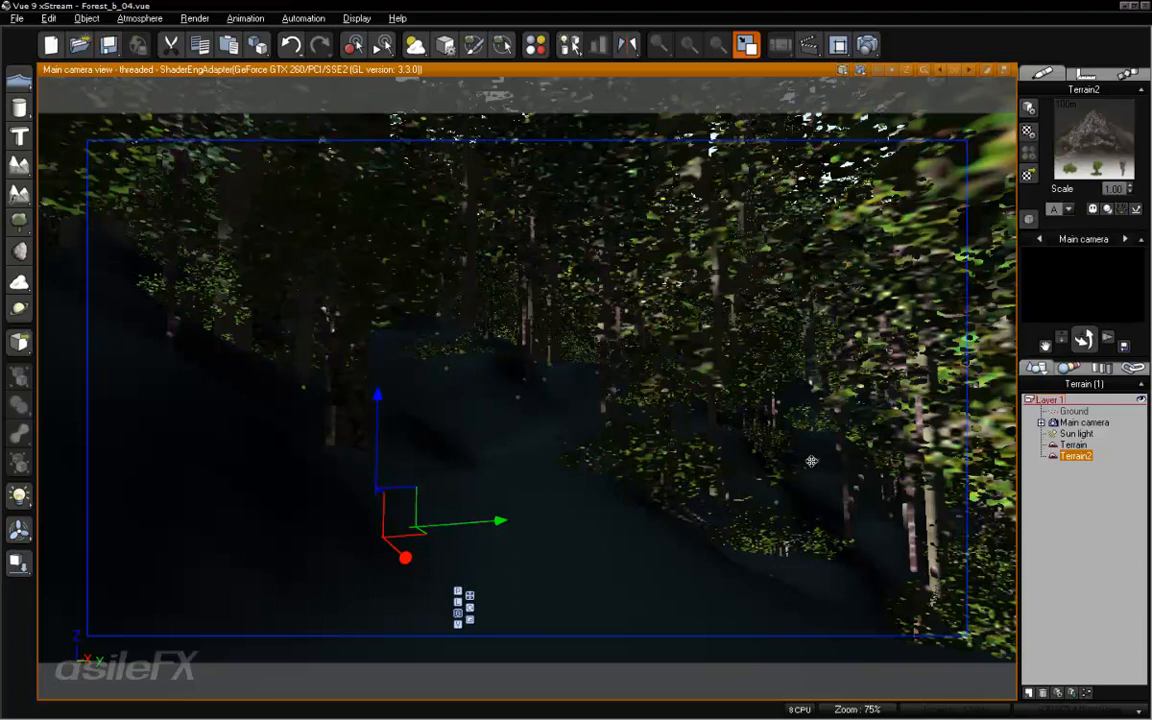
- Examine the original Terrain's material layers and close the material editor without making changes
left_click(1077, 446)
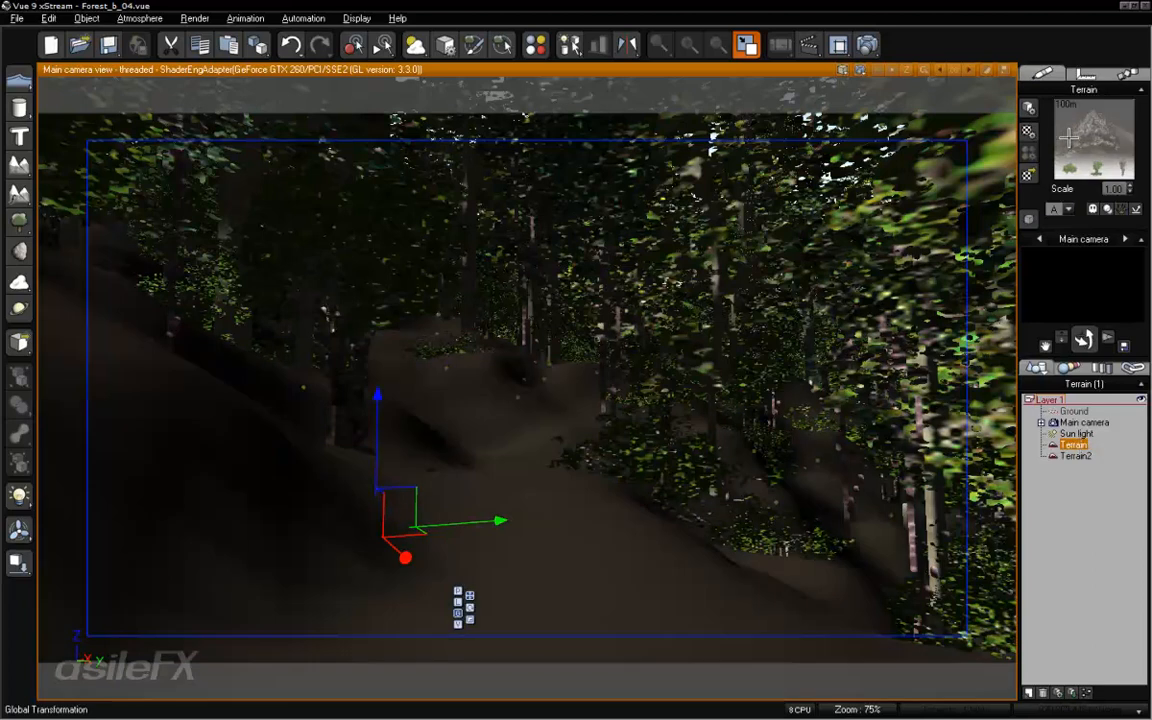
right_click(1077, 138)
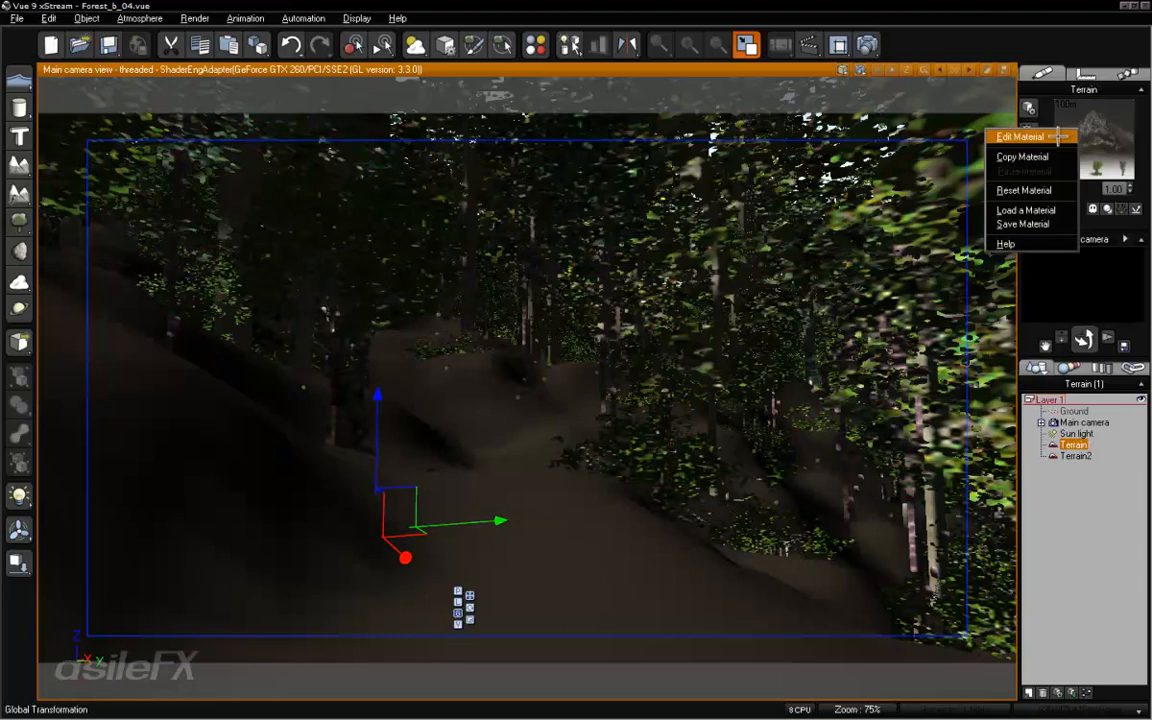
left_click(1000, 134)
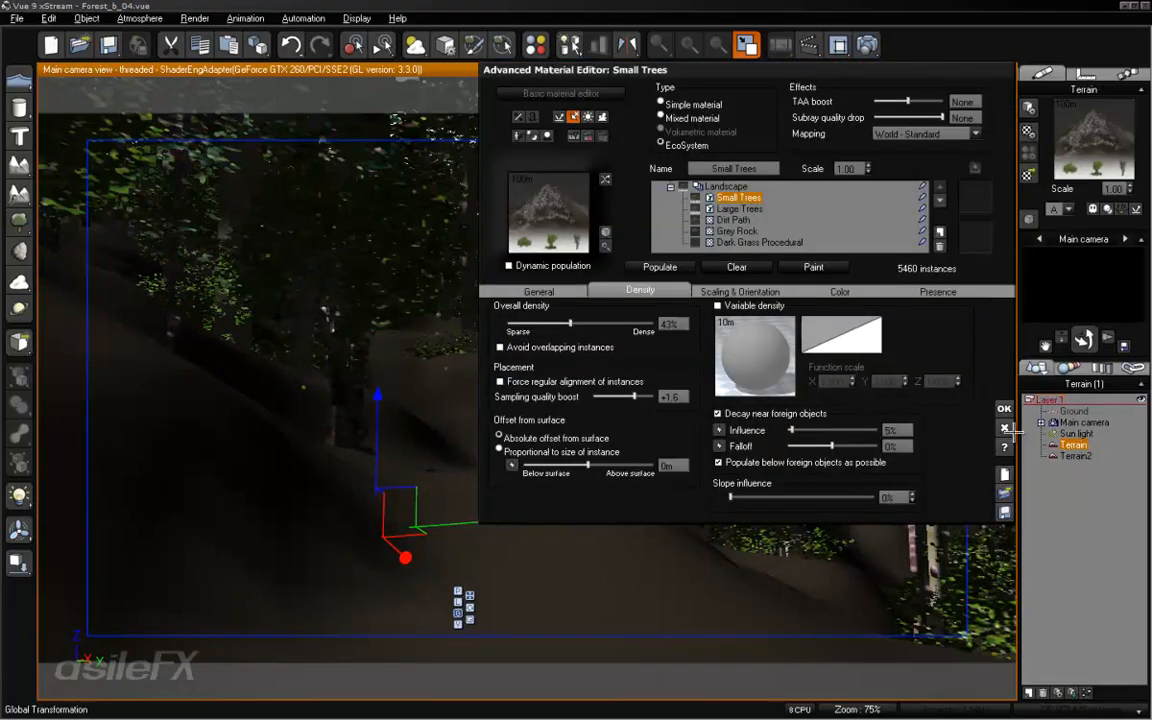
left_click(1005, 428)
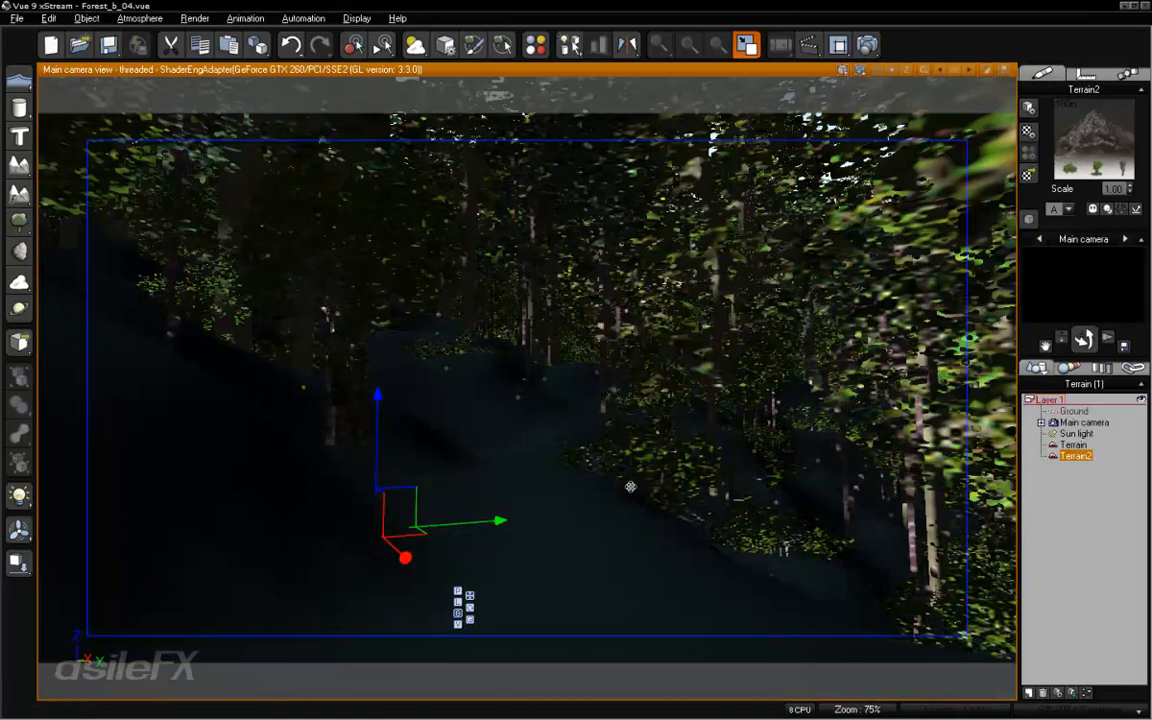
- Remove the Small Trees and Large Trees layers from the Terrain2 material
right_click(1085, 135)
left_click(1040, 121)
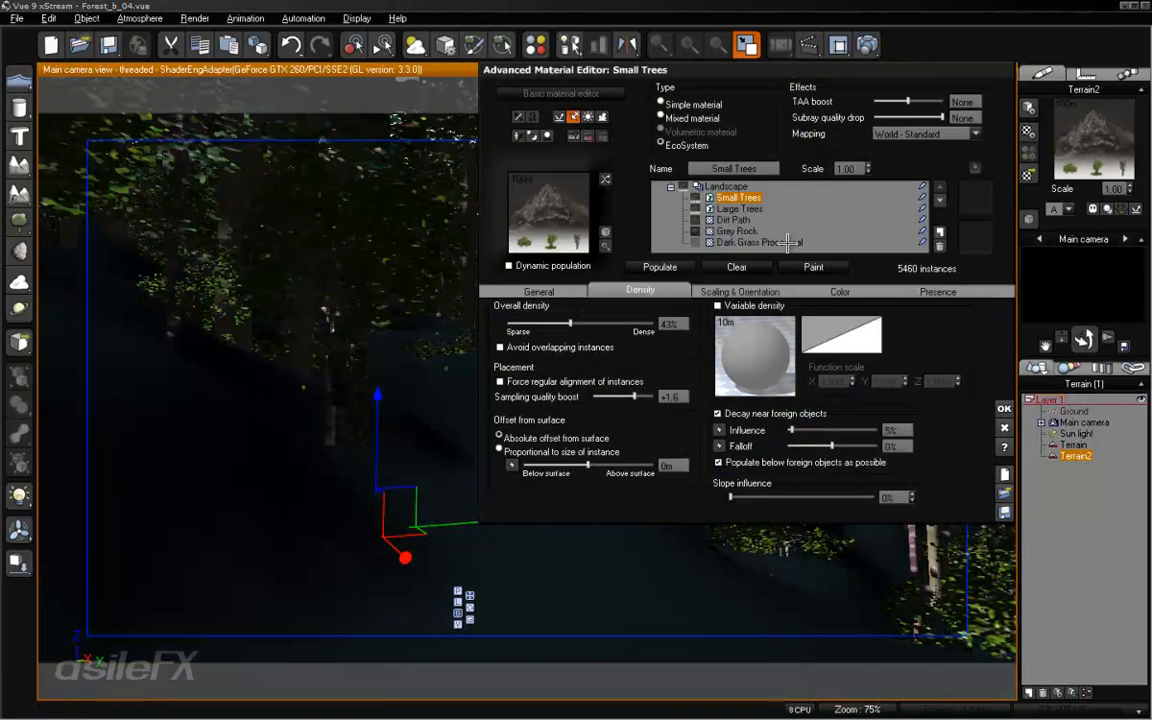
left_click(940, 235)
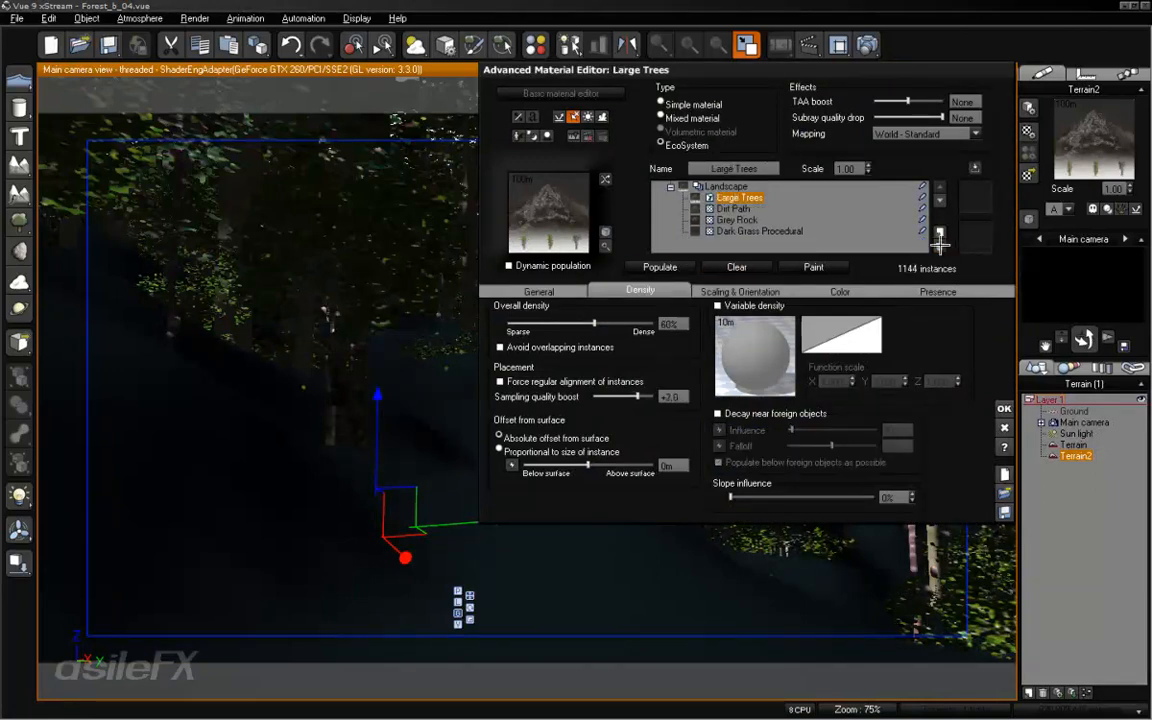
left_click(940, 236)
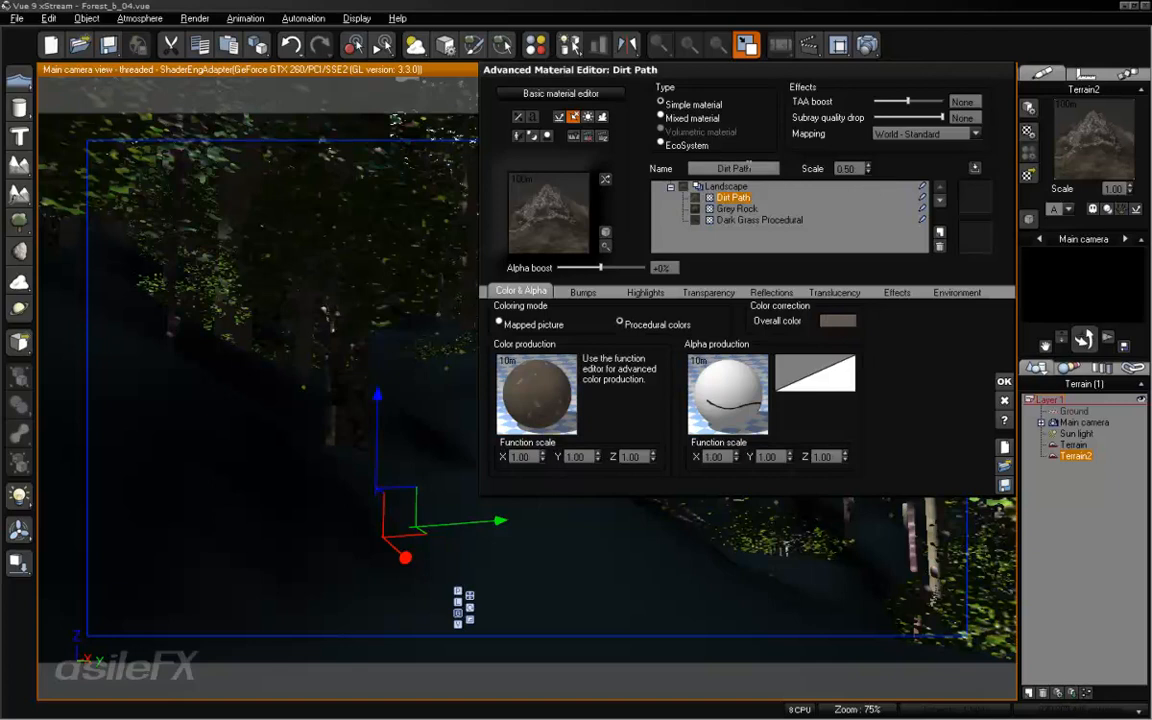
- Check the scene's material summary and rename Terrain2's layered material as Landscape 2
left_click(748, 168)
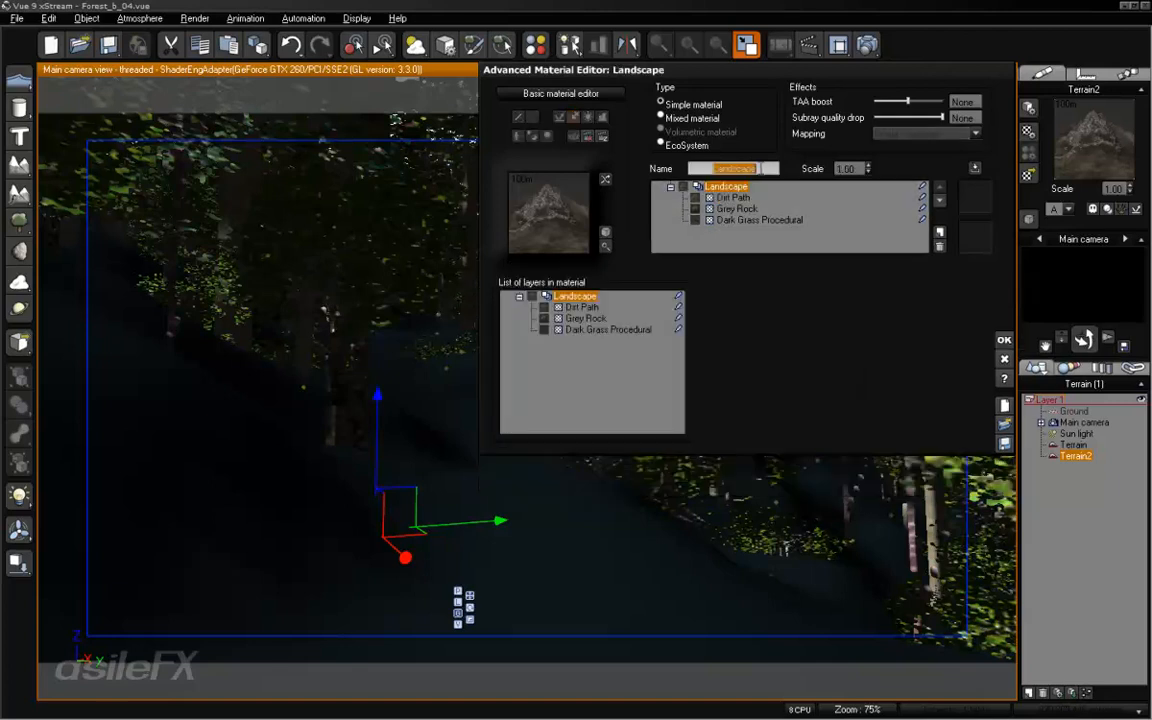
left_click(765, 169)
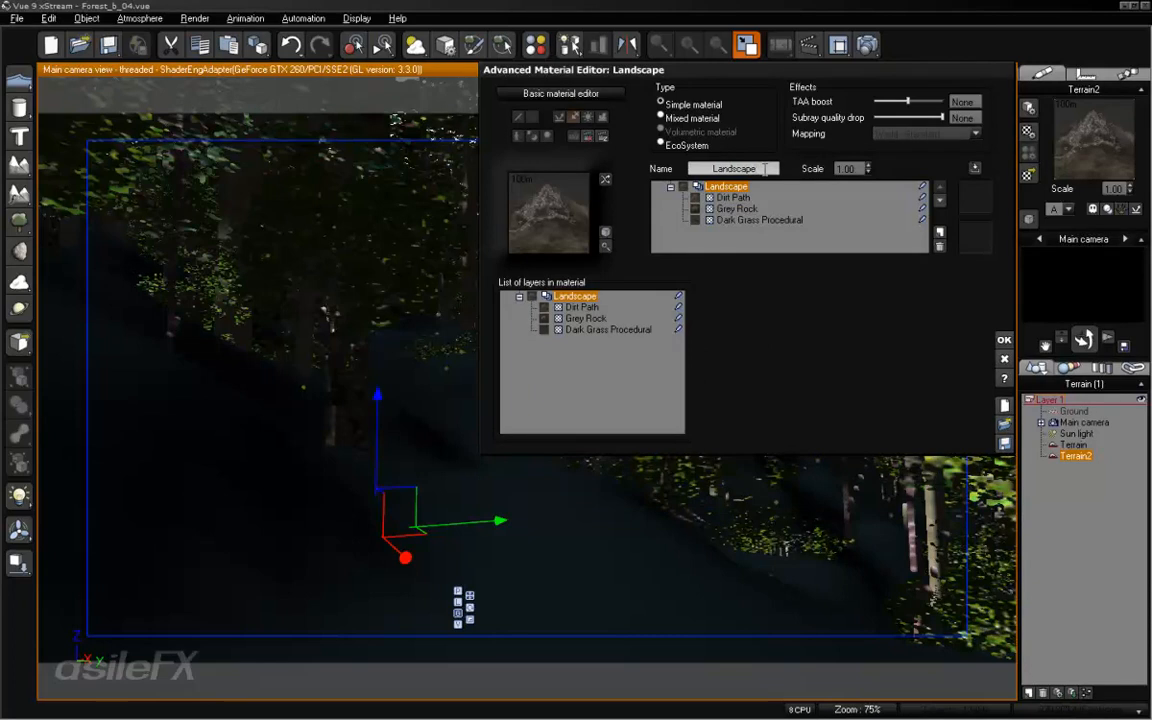
left_click(476, 44)
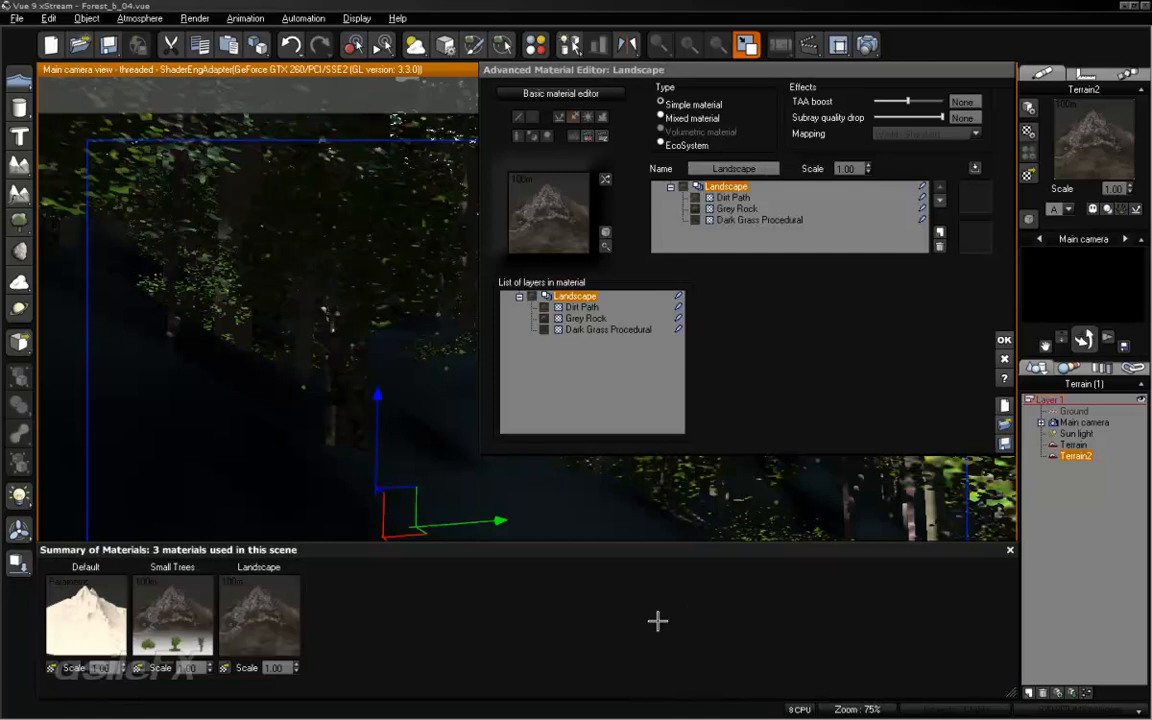
left_click(1008, 549)
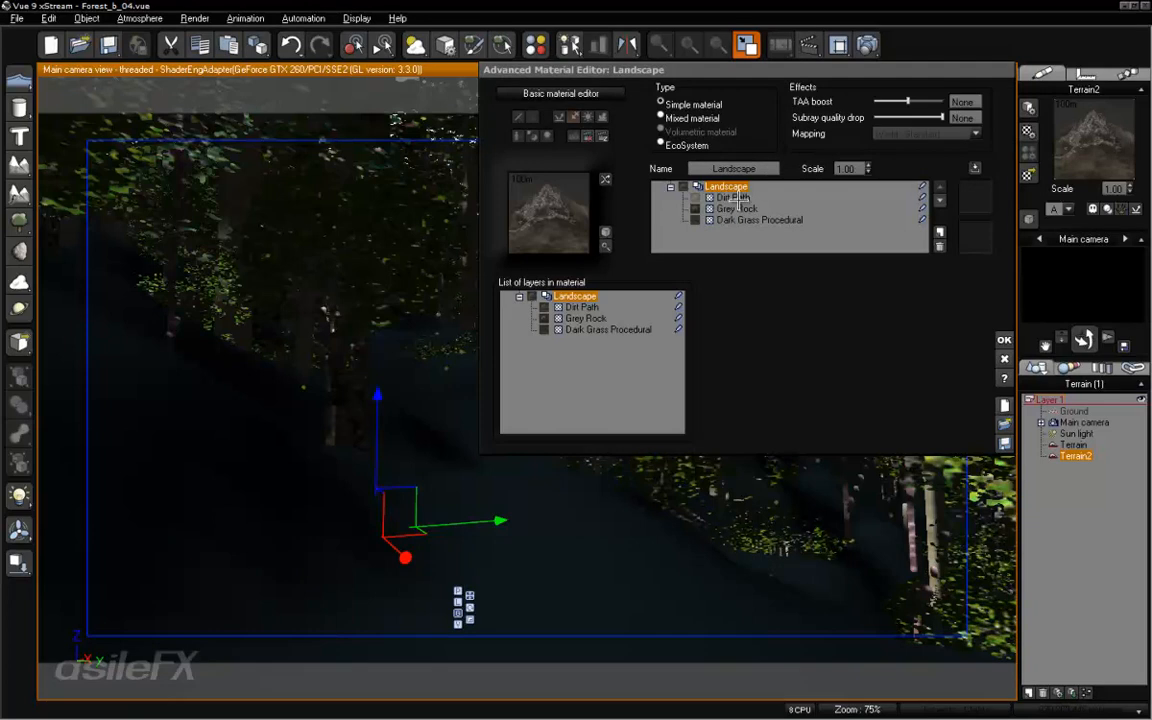
double_click(733, 168)
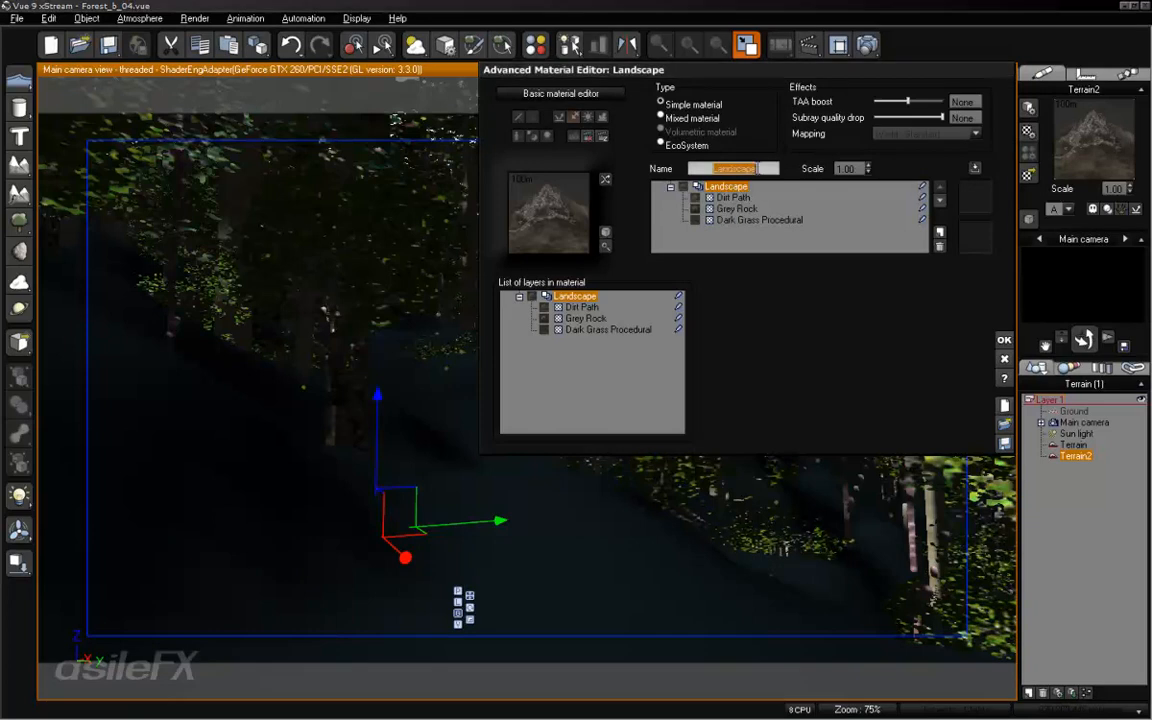
left_click(773, 168)
type("2")
- Rename Terrain2's remaining layers Dirt Path 2, Grey Rock 2 and Dark Grass Procedural 2, and accept the material
left_click(741, 198)
left_click(771, 168)
type("2")
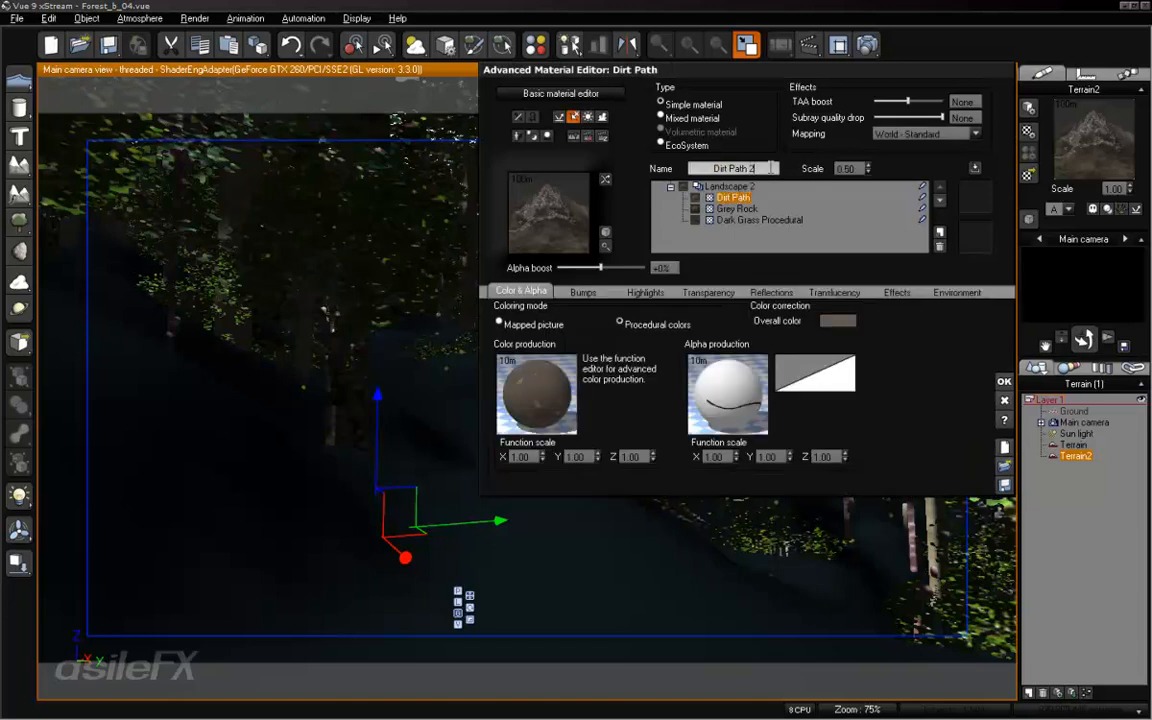
left_click(736, 208)
double_click(762, 168)
left_click(762, 168)
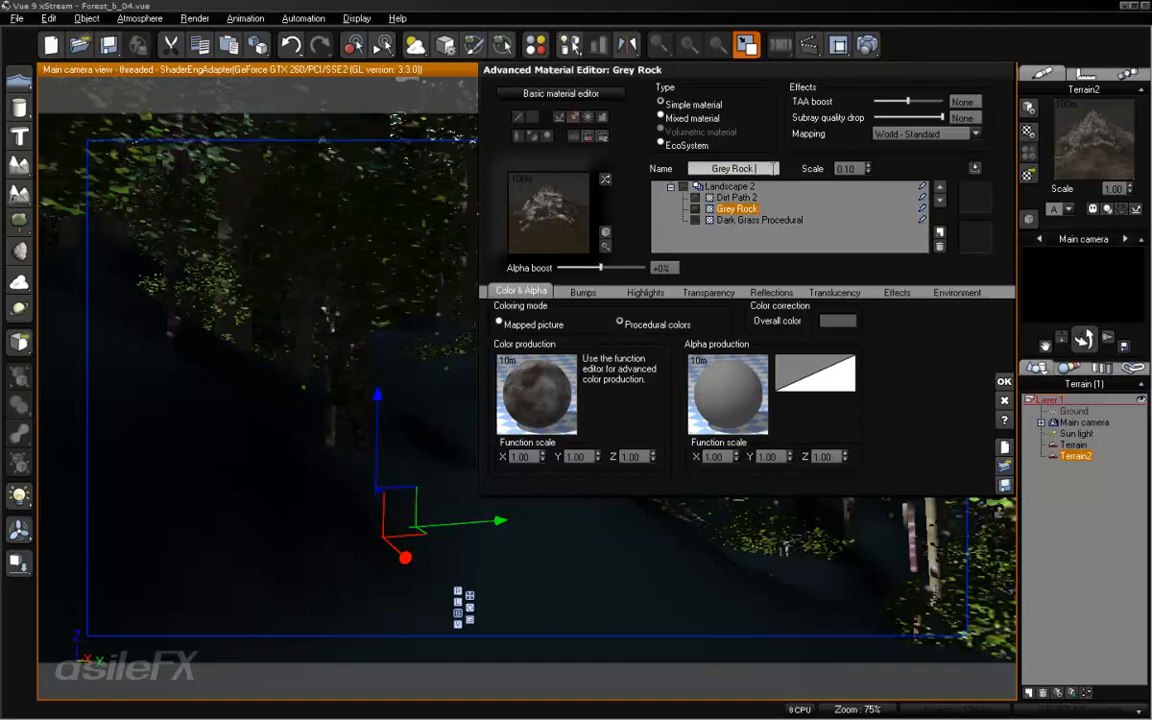
type("2")
left_click(758, 220)
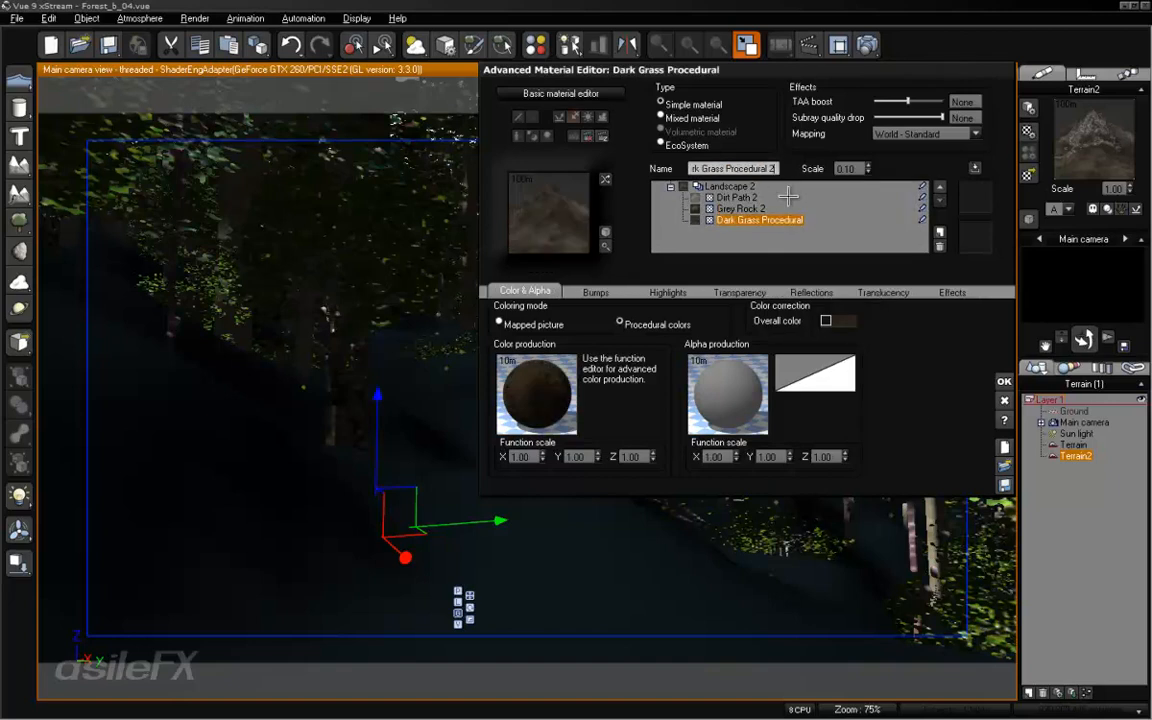
left_click(1004, 381)
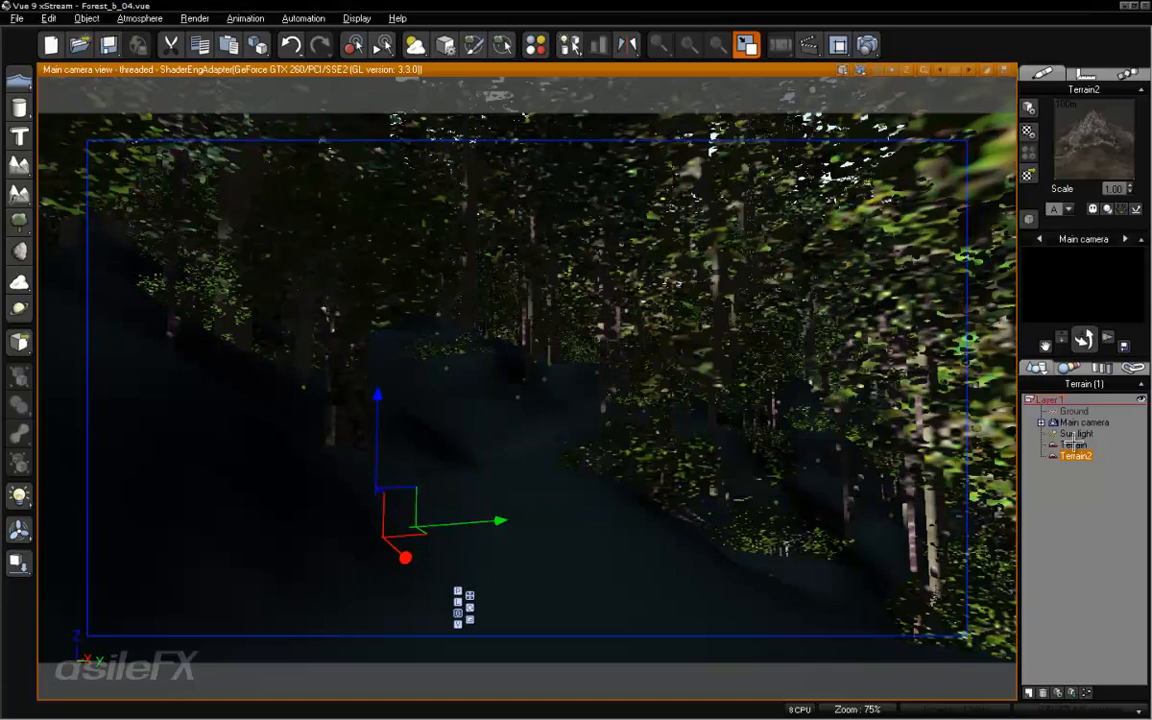
- Remove the Dirt Path and Grey Rock layers from the original Terrain's Landscape material
left_click(1073, 444)
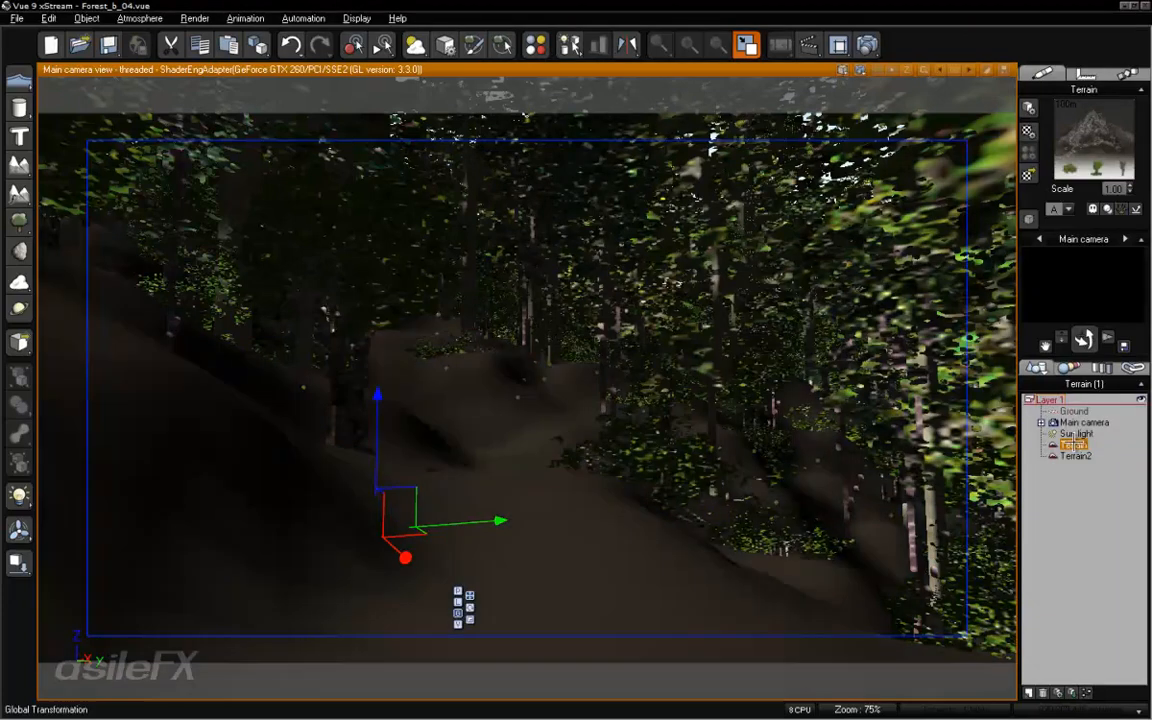
right_click(1066, 142)
left_click(1062, 147)
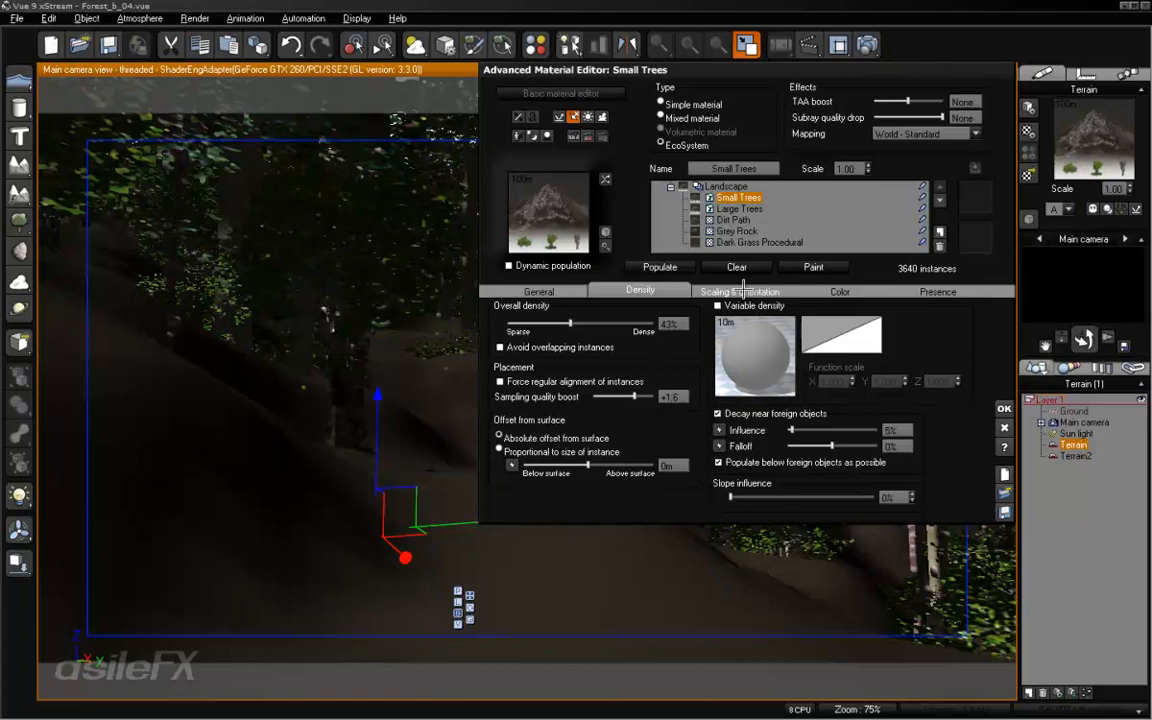
left_click(727, 220)
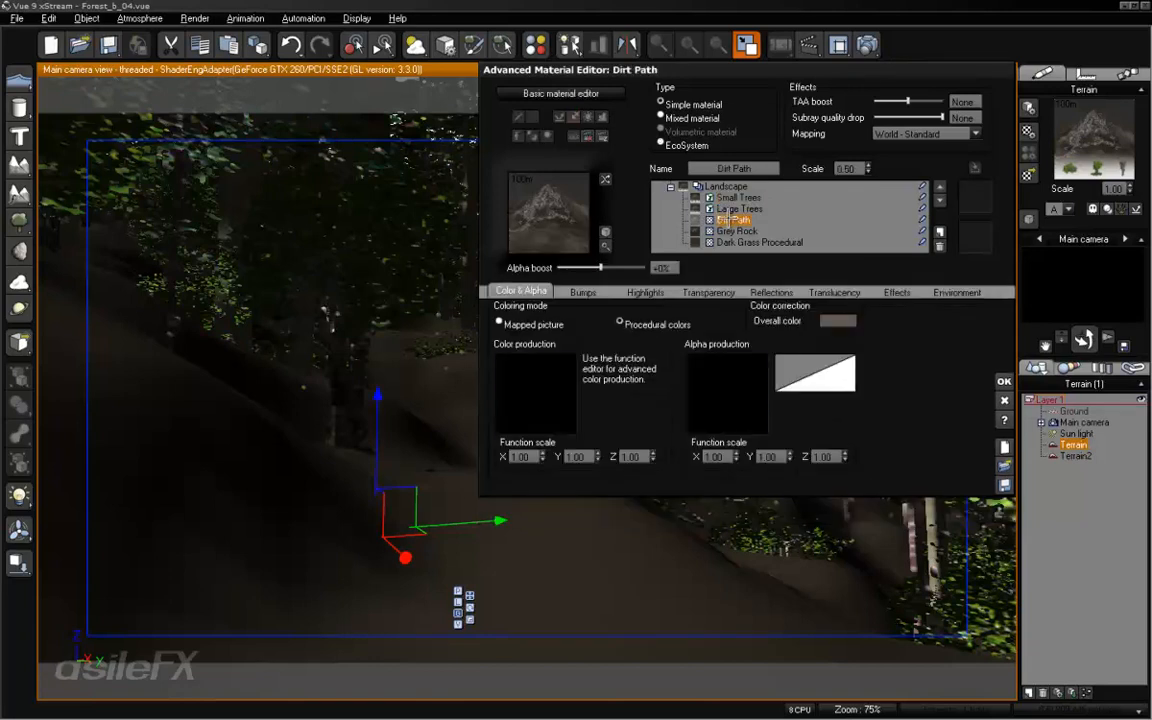
left_click(939, 245)
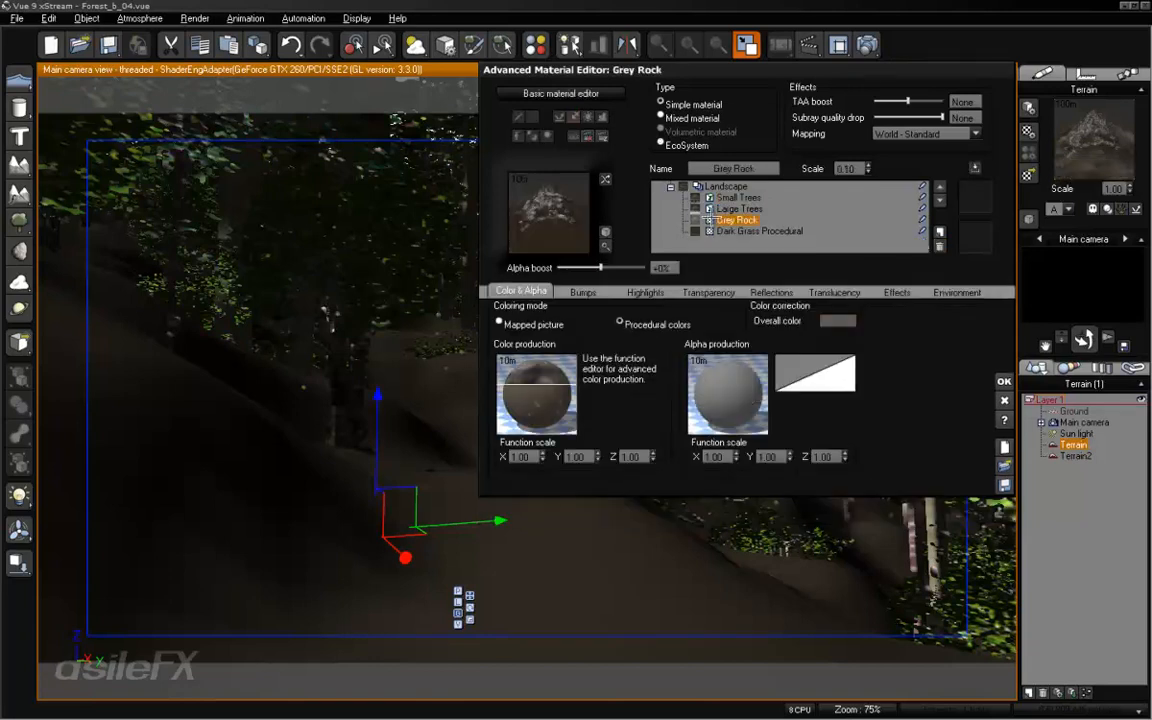
left_click(939, 245)
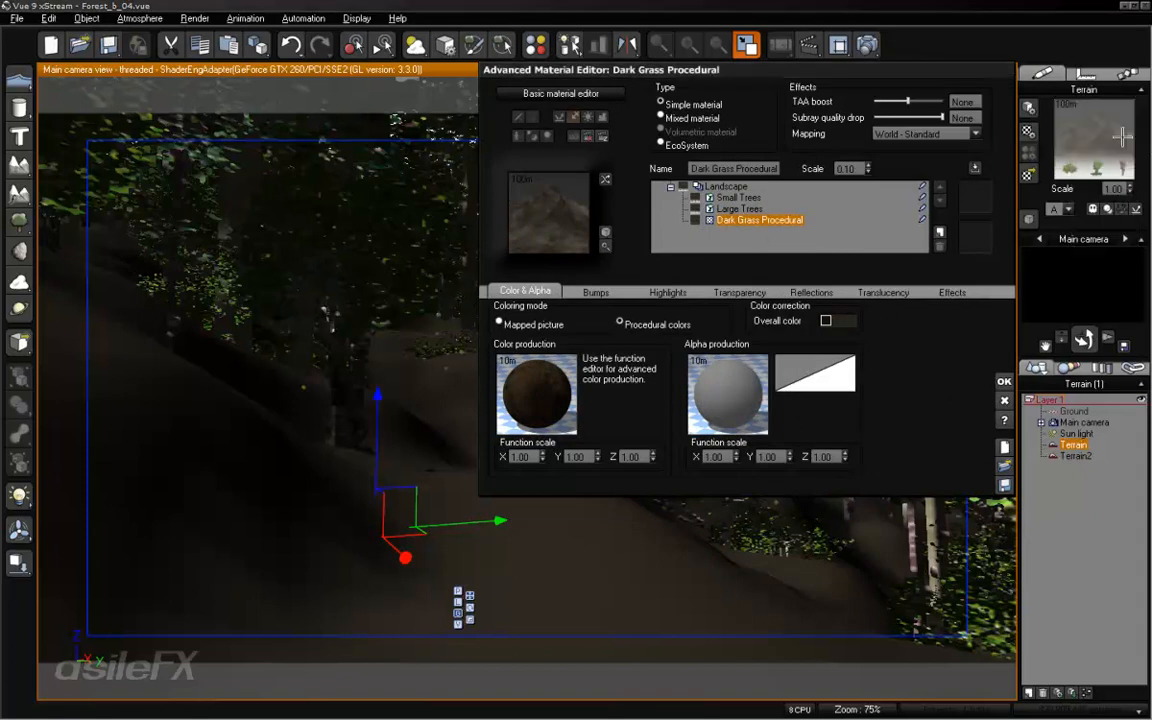
right_click(1110, 138)
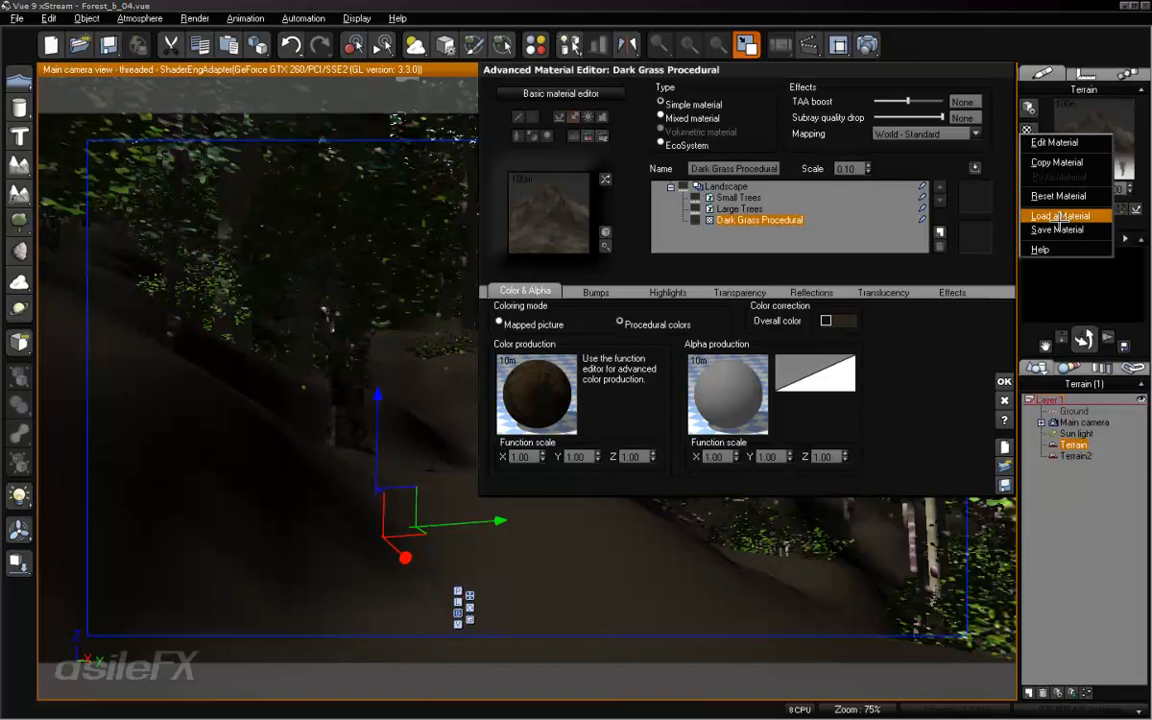
left_click(785, 242)
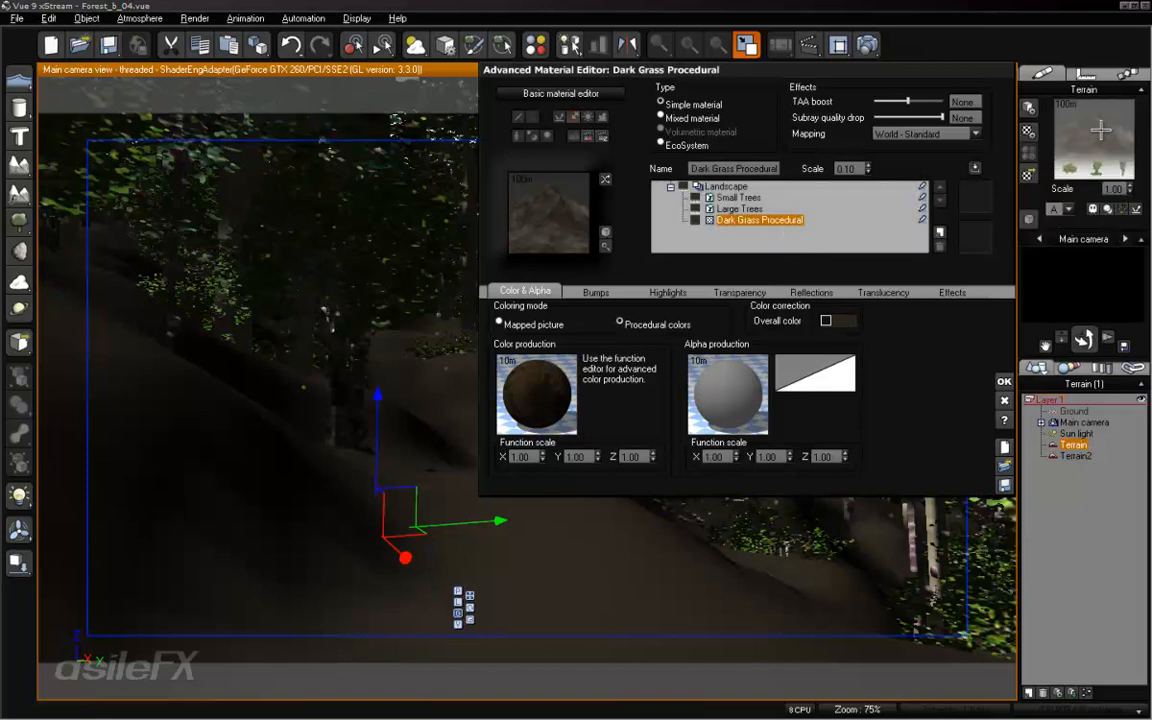
right_click(1100, 130)
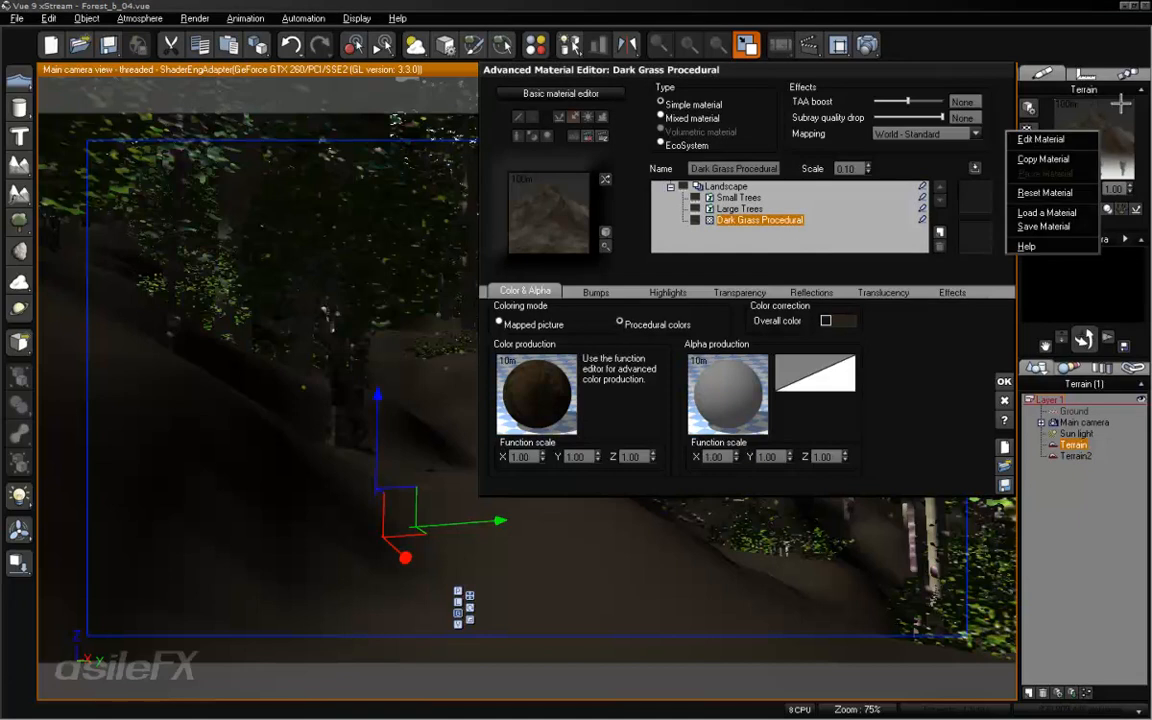
left_click(905, 77)
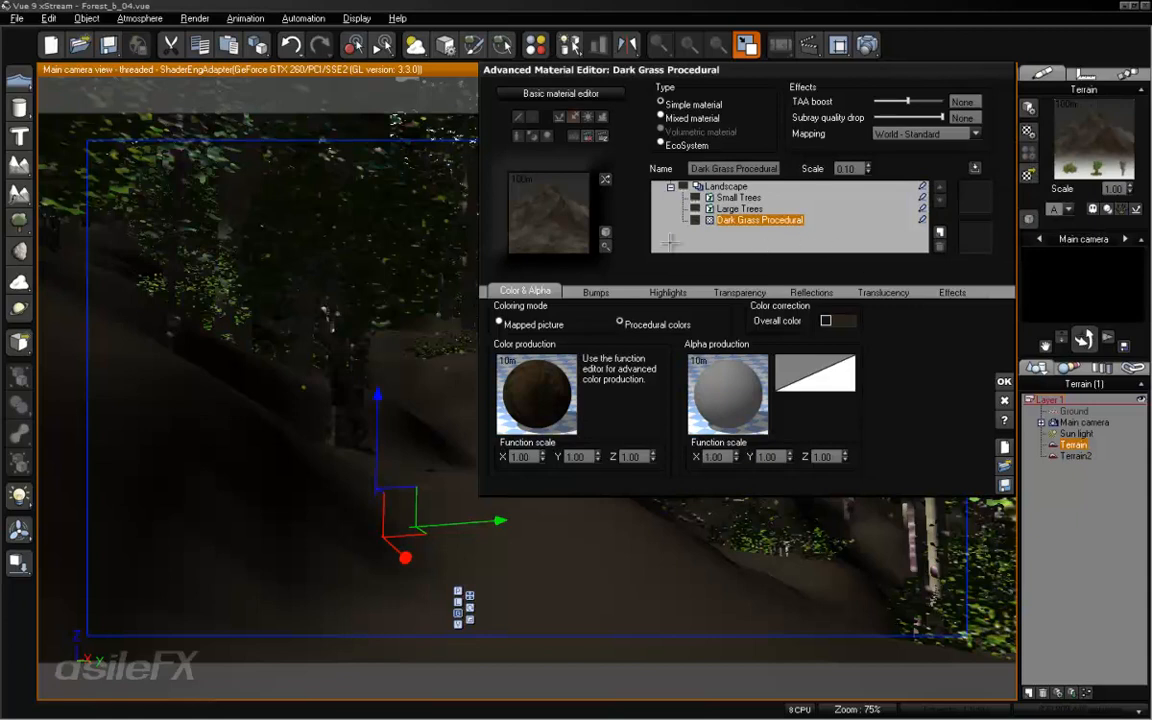
- Delete every node from the Dark Grass Procedural layer's color production function and accept the emptied function
right_click(556, 388)
left_click(570, 395)
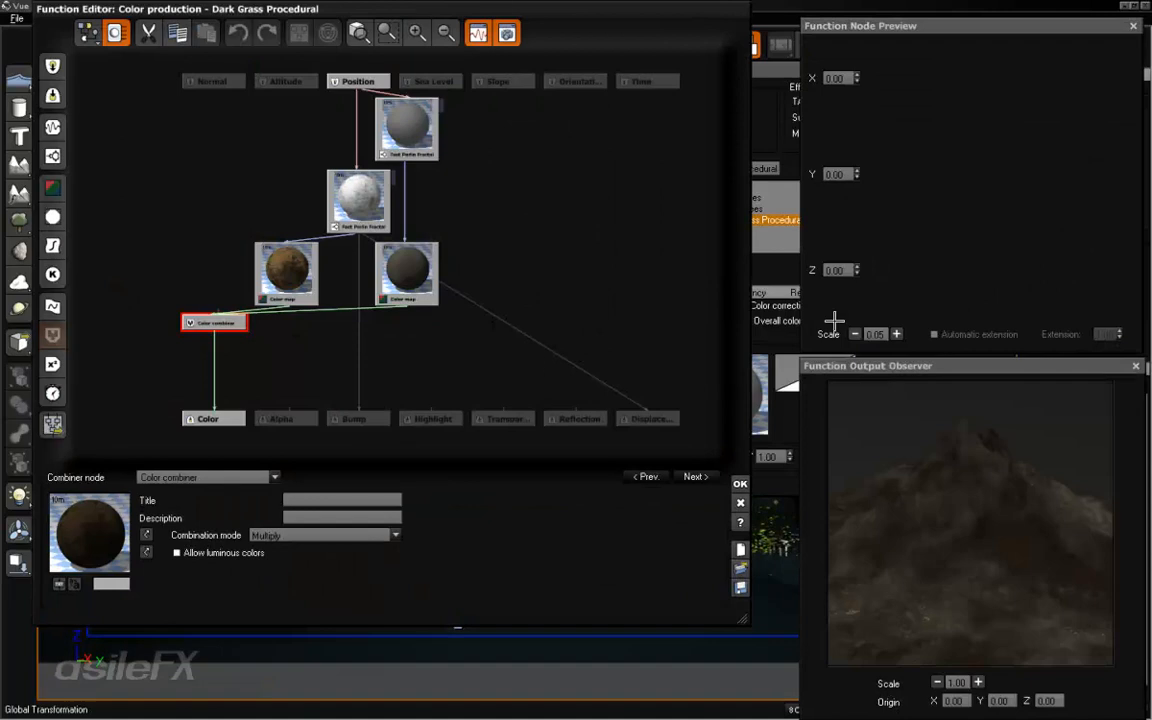
left_click_drag(643, 350, 162, 98)
key("Delete")
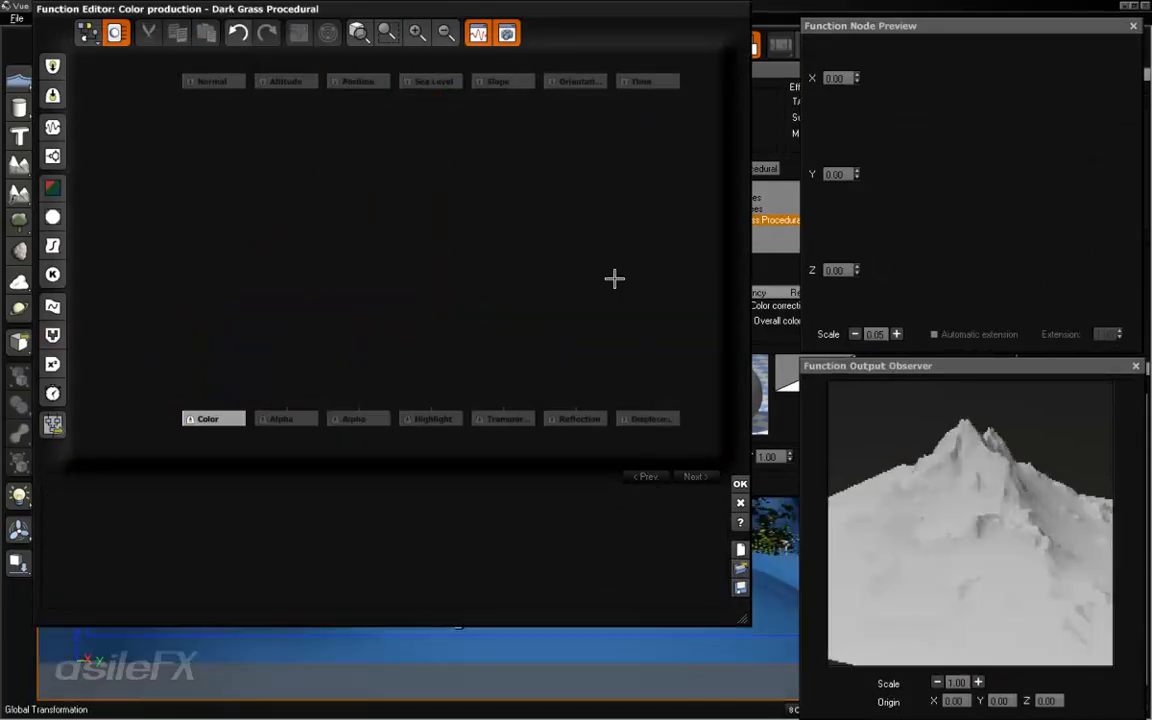
left_click(740, 485)
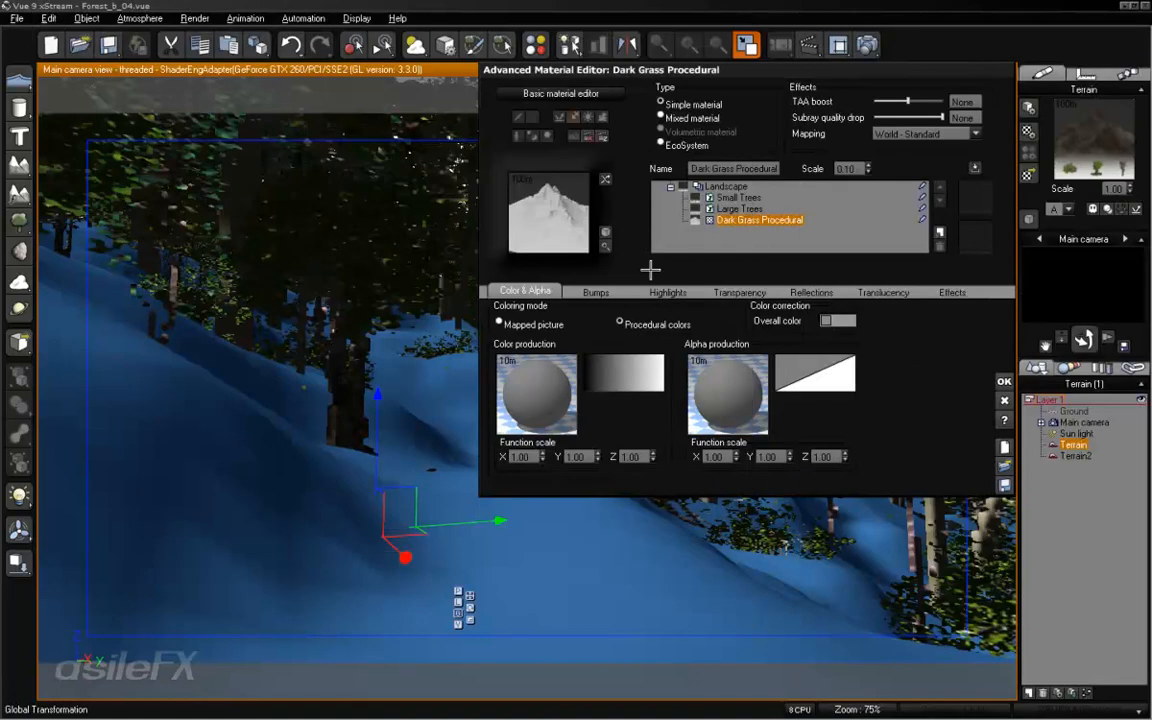
- Rename the Dark Grass Procedural layer as NULL
left_click(735, 168)
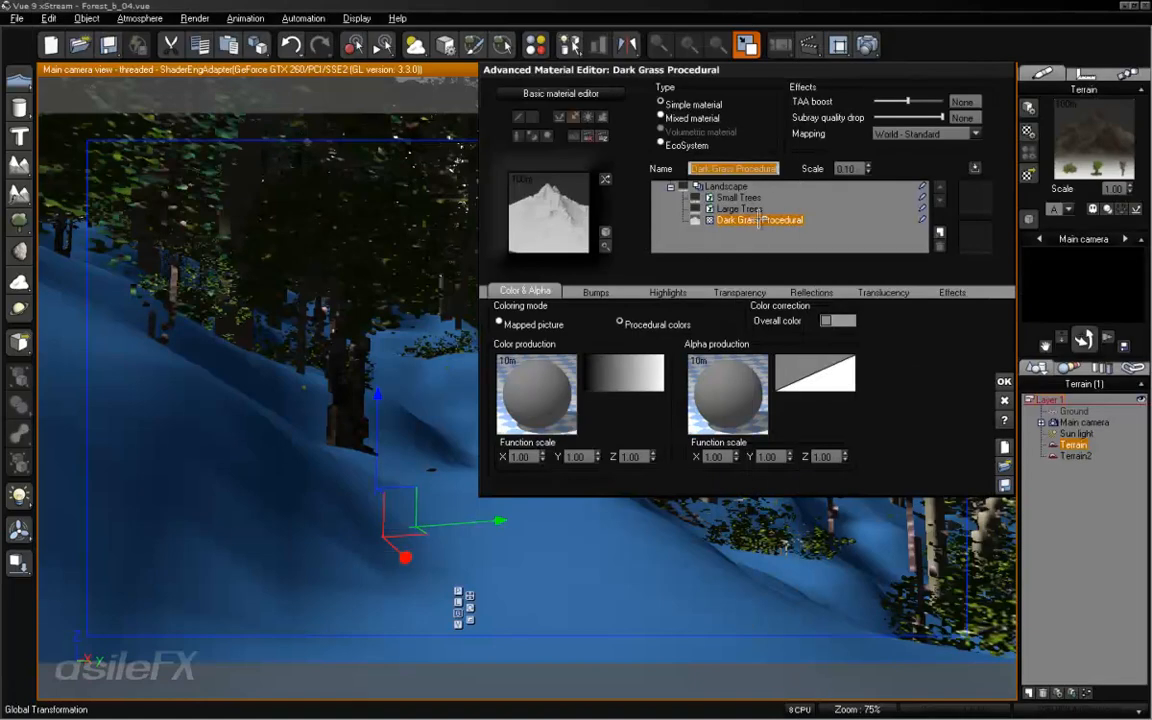
type("NULL")
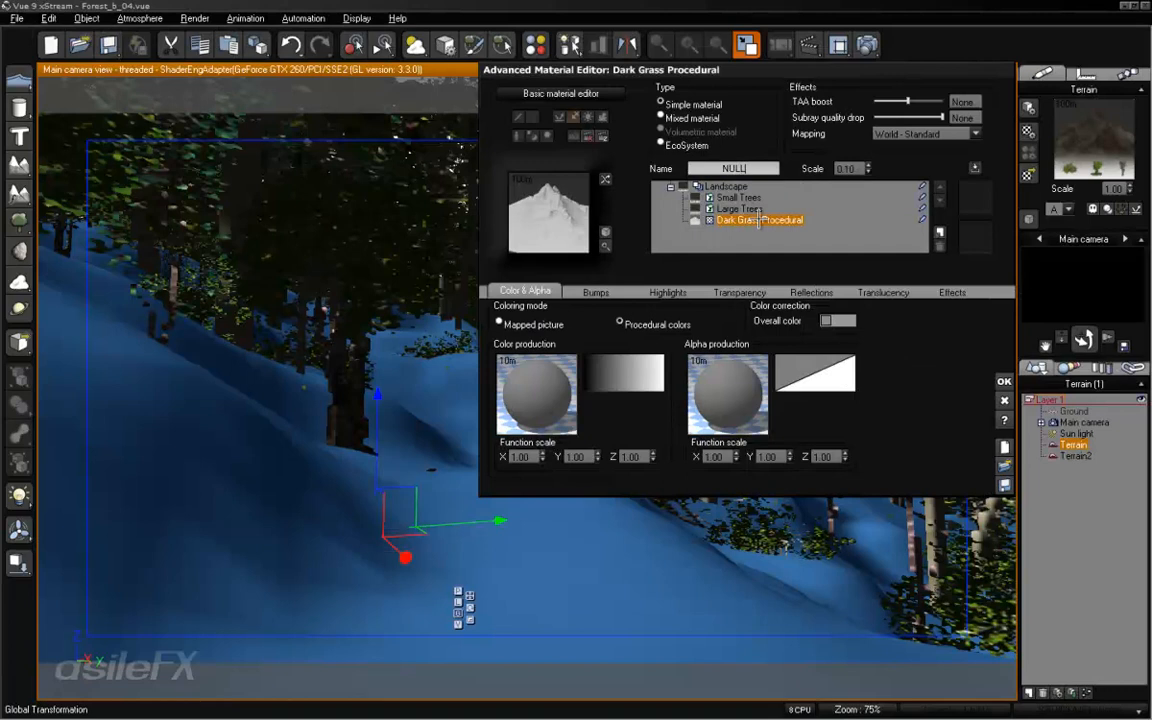
key("Return")
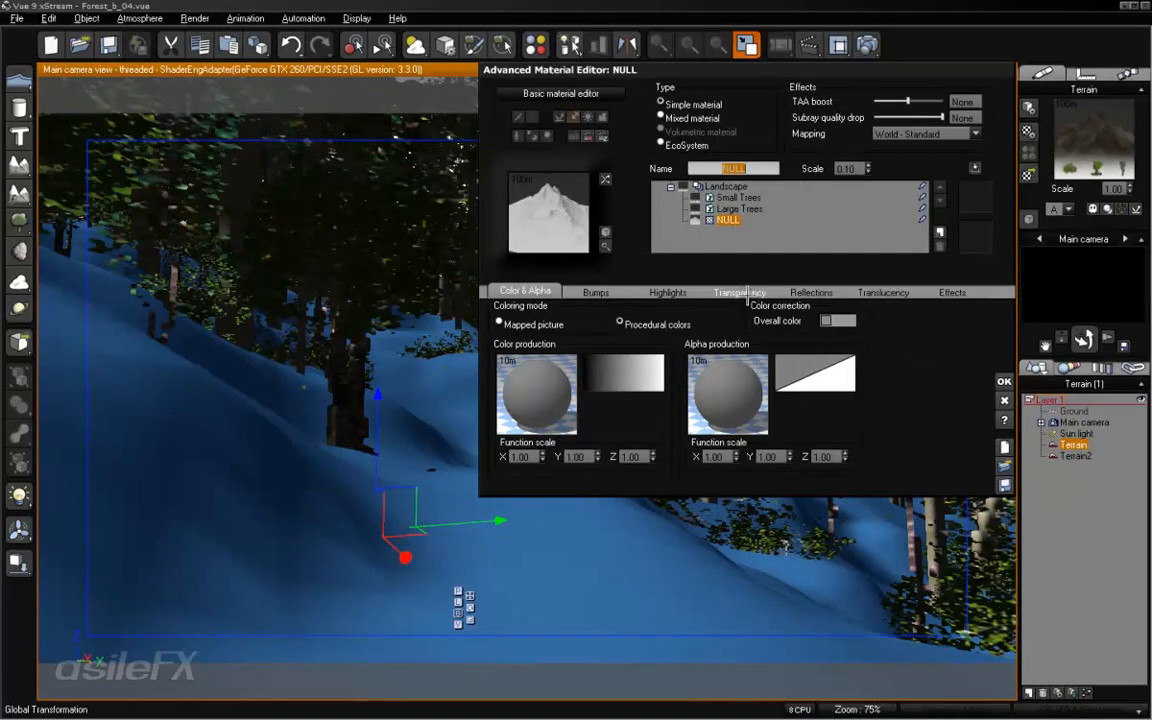
- Set the NULL layer's global transparency to 100%, accept the material and deselect the terrain
left_click(738, 294)
left_click_drag(595, 322, 598, 322)
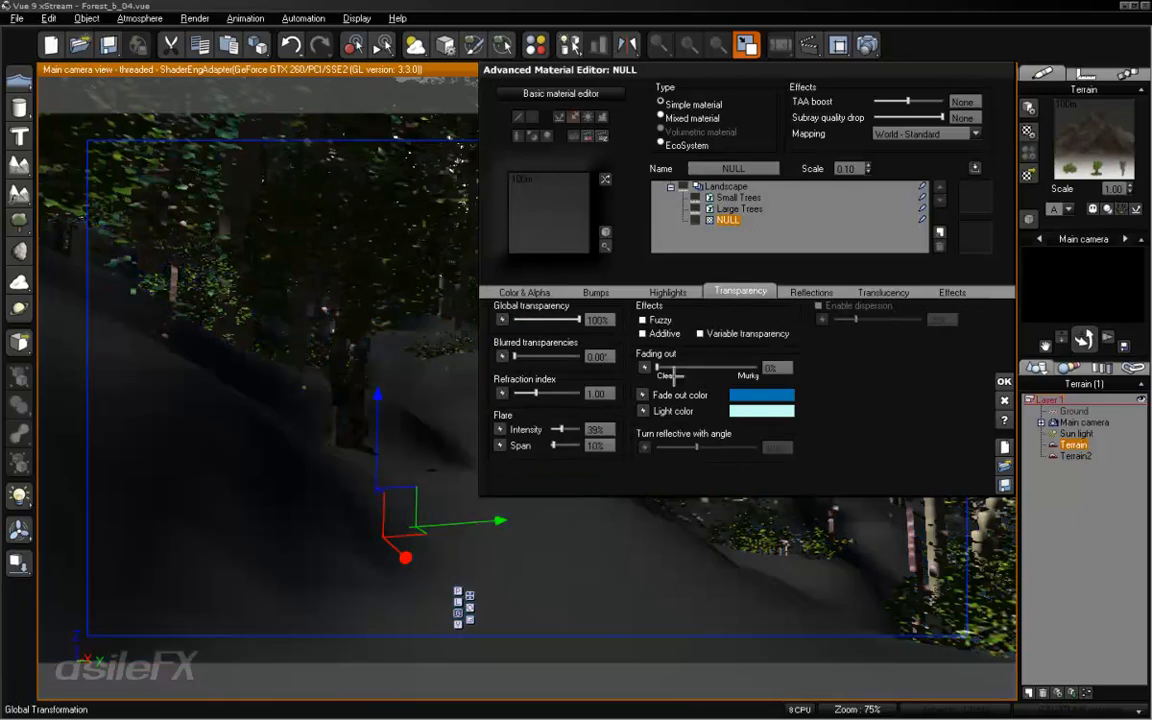
left_click(1006, 382)
left_click(1070, 536)
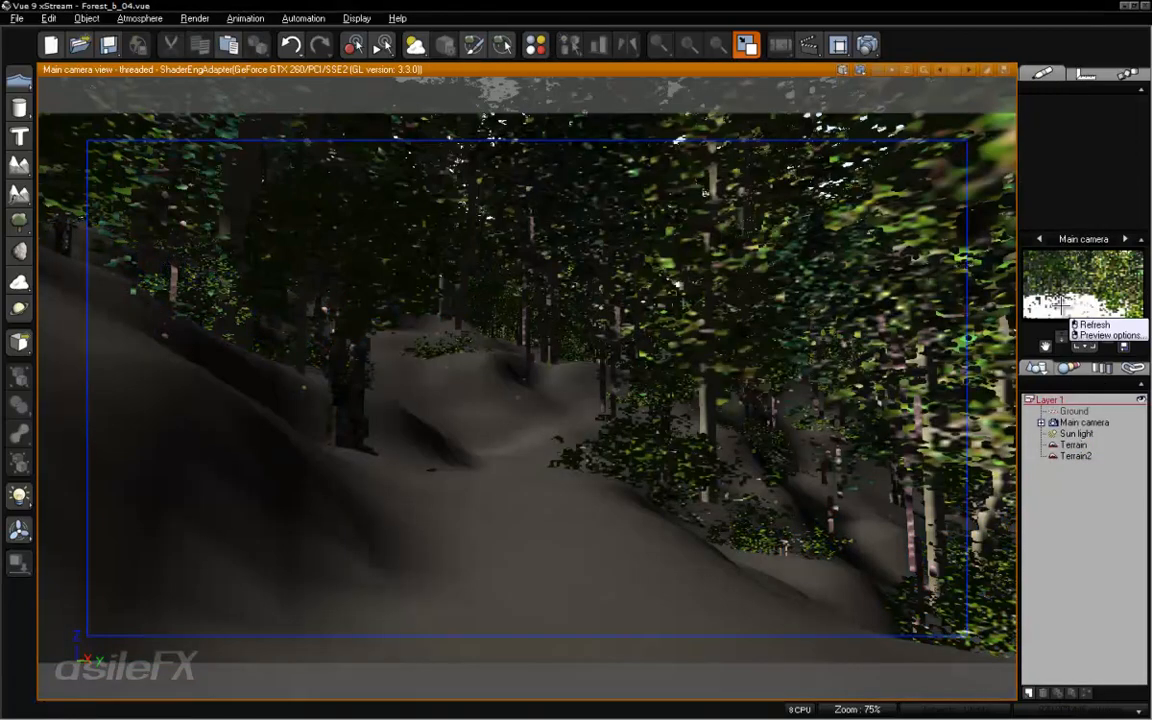
- Check the layers of Terrain2's Landscape 2 material, close the editor without changes and deselect the terrain
left_click(1075, 456)
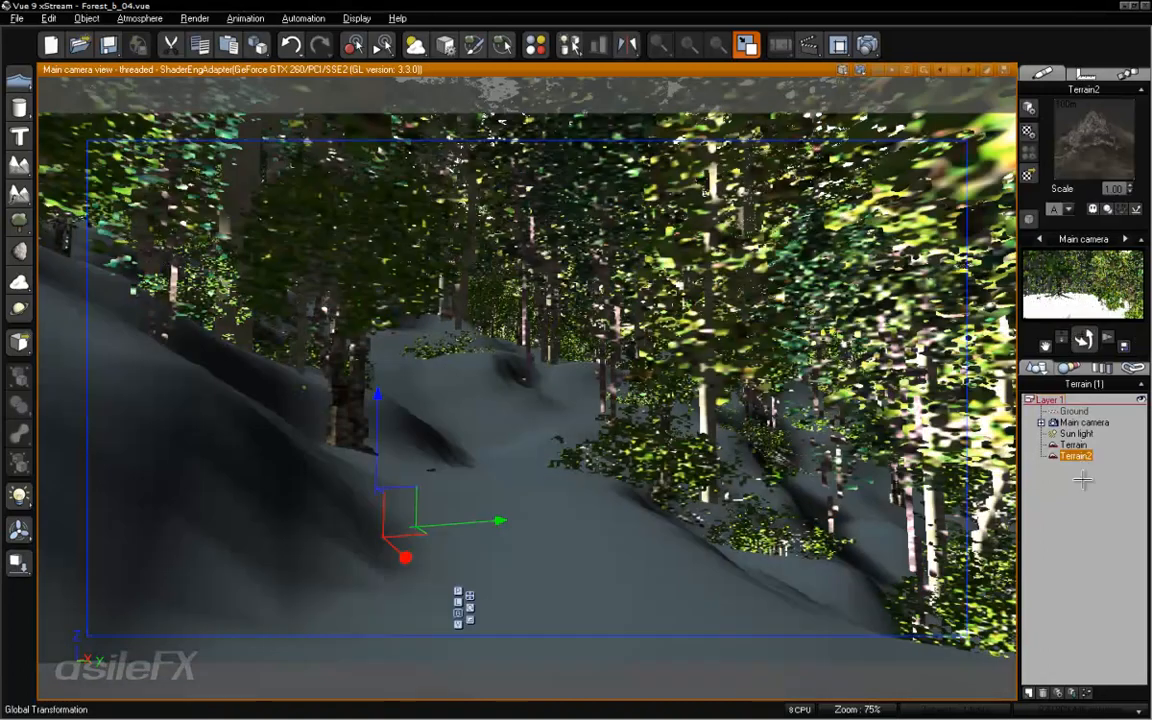
right_click(1084, 115)
left_click(1083, 118)
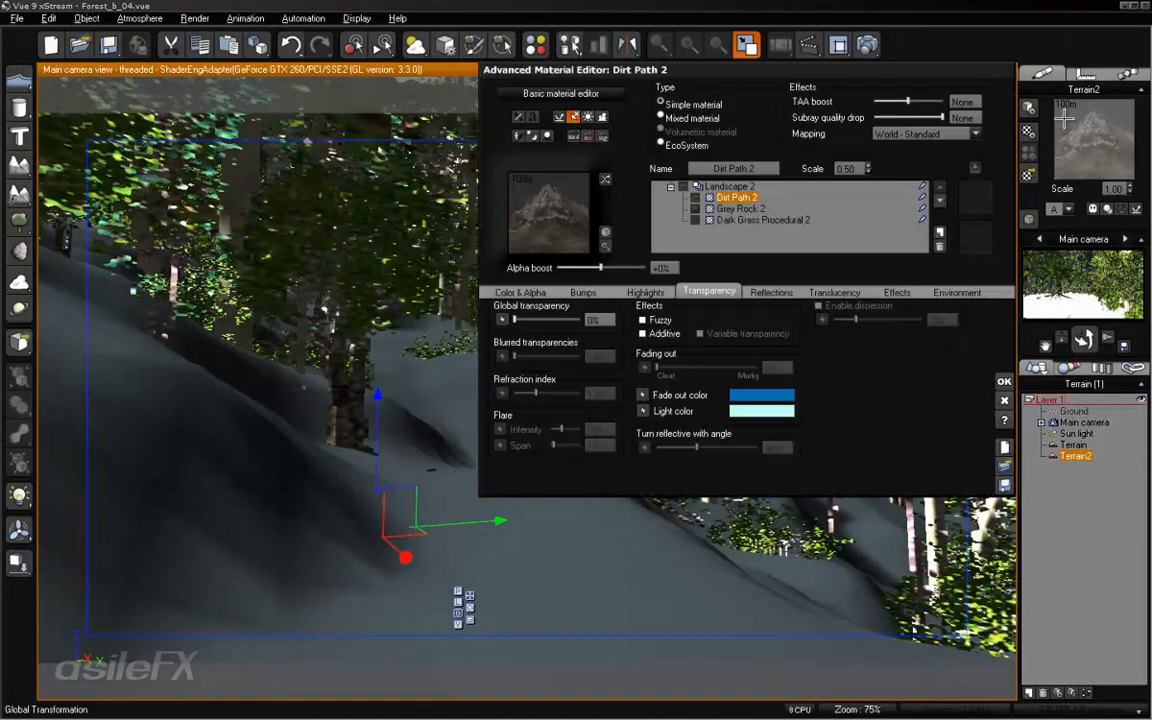
left_click(1004, 381)
left_click(1087, 511)
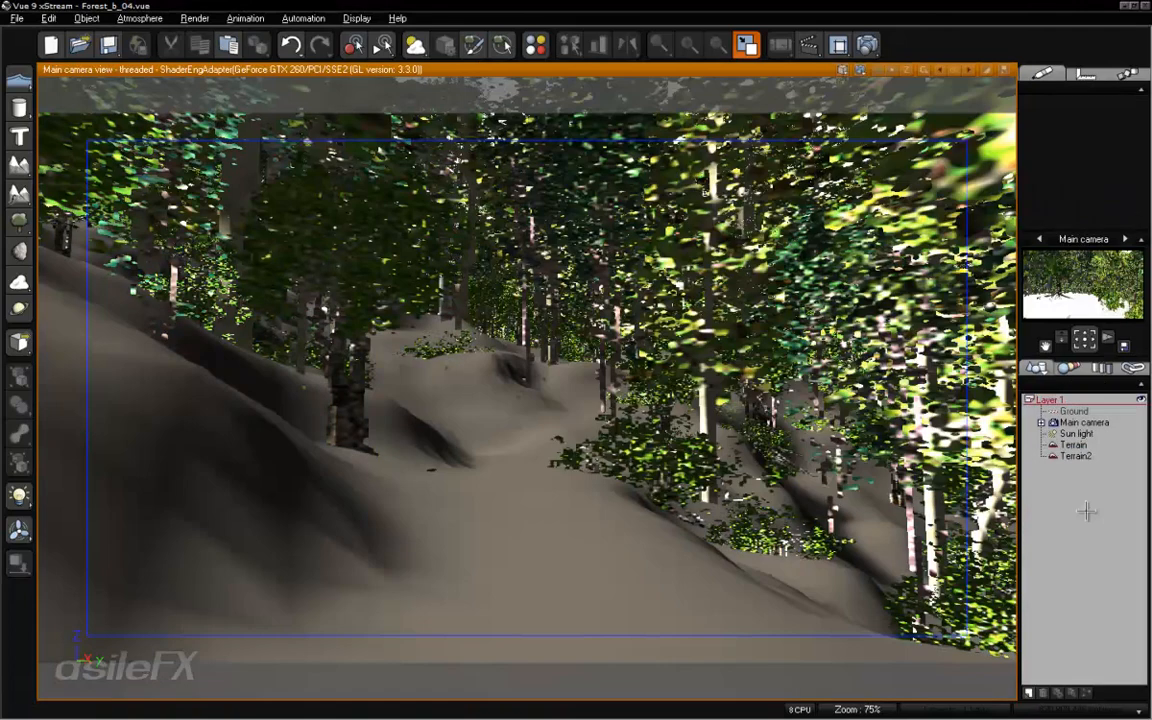
- Connect a constant number node with value 1 to the NULL layer's alpha output on Terrain and accept the material
left_click(1073, 444)
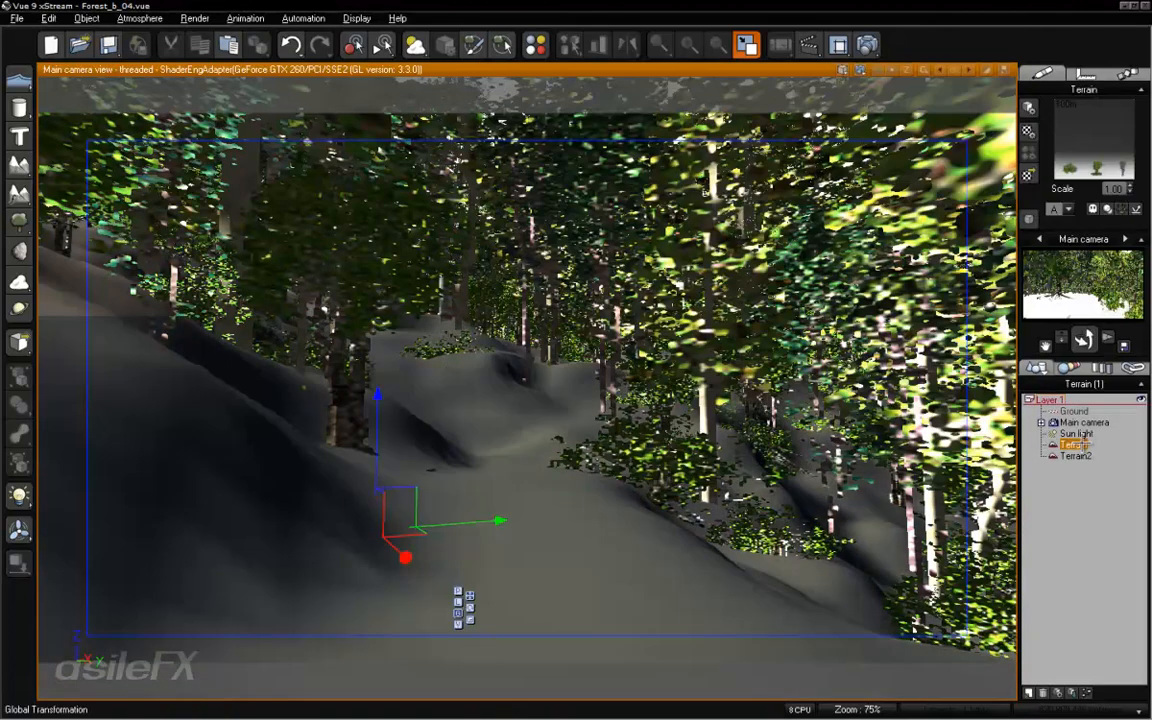
right_click(1077, 128)
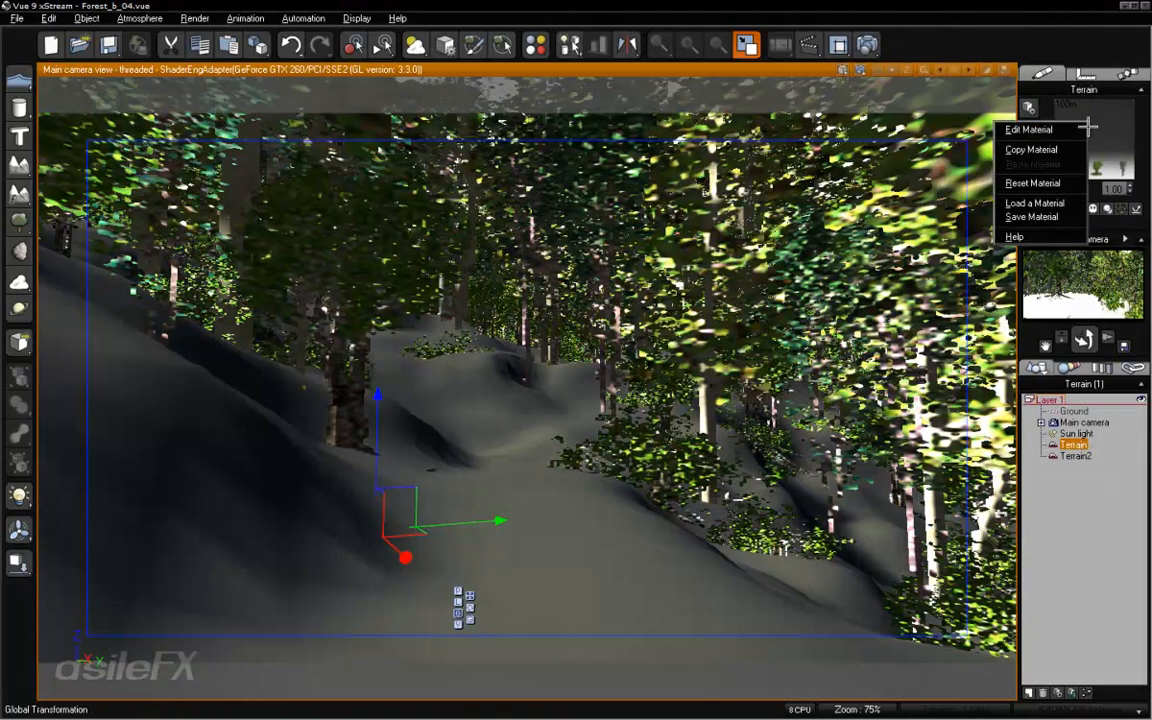
left_click(1077, 130)
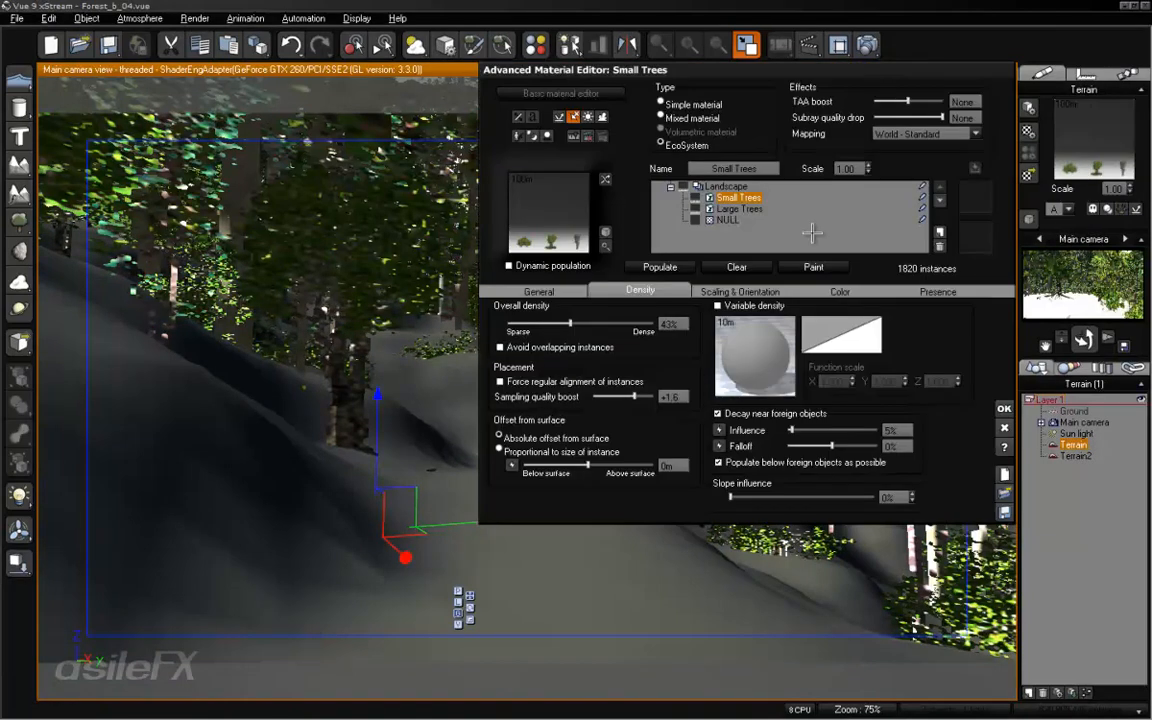
left_click(727, 219)
left_click(522, 291)
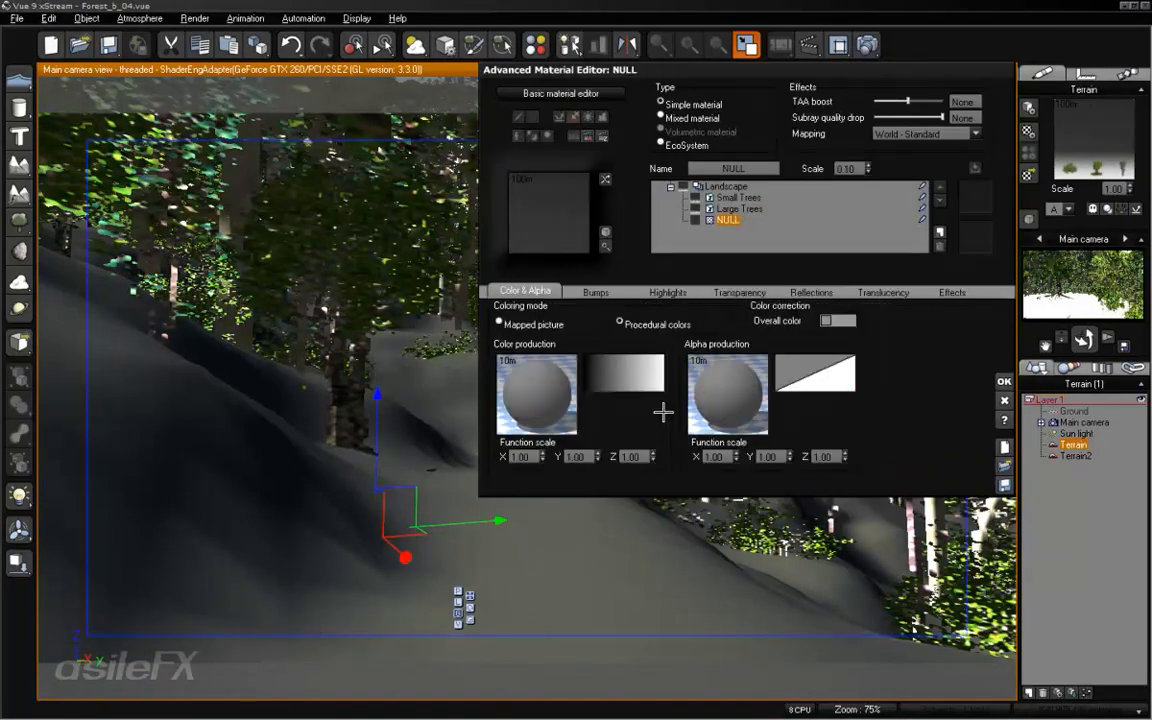
right_click(731, 361)
left_click(764, 366)
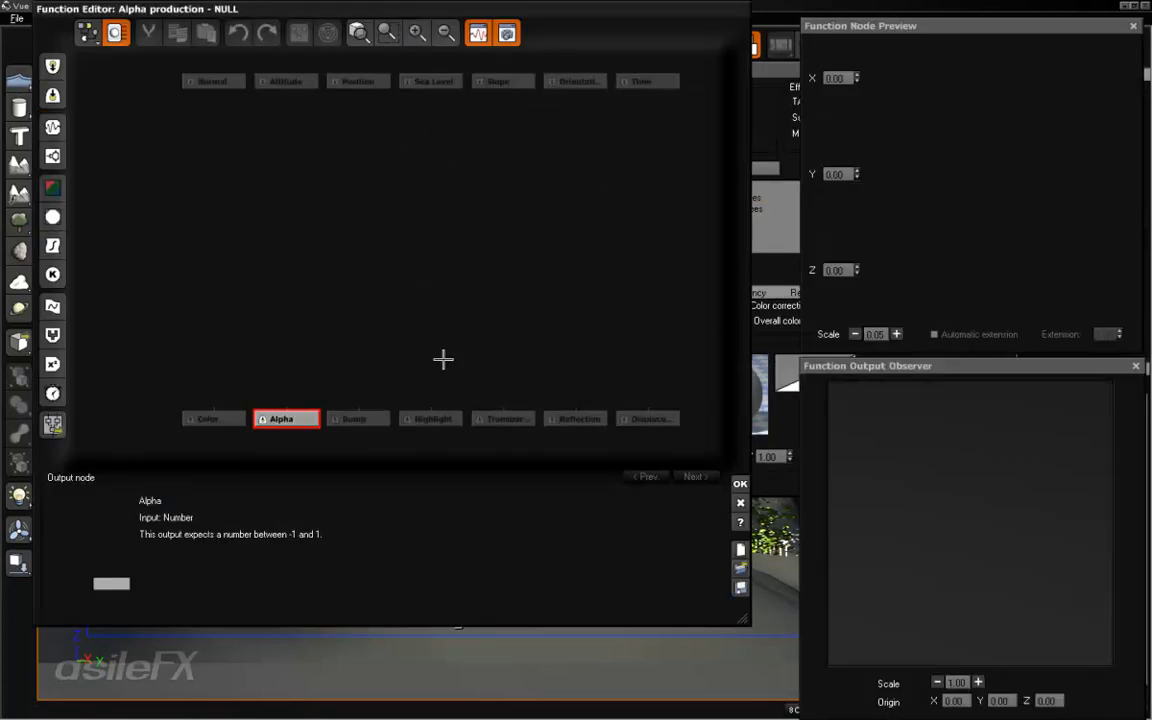
left_click(53, 274)
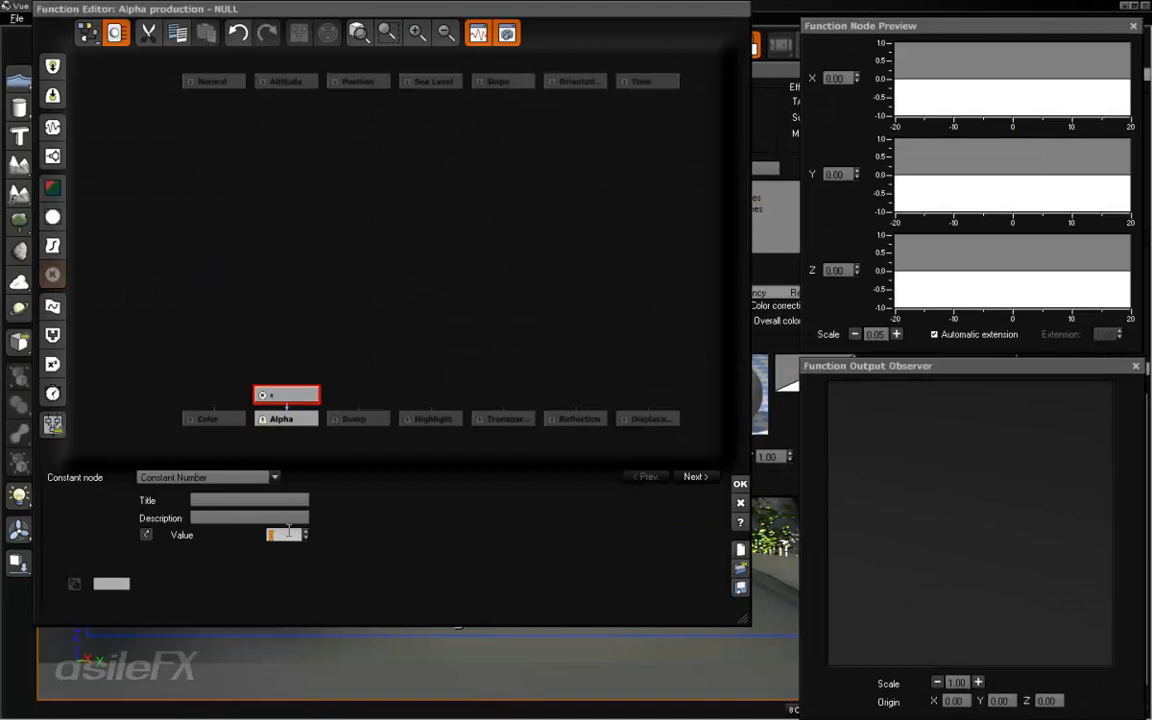
key("Return")
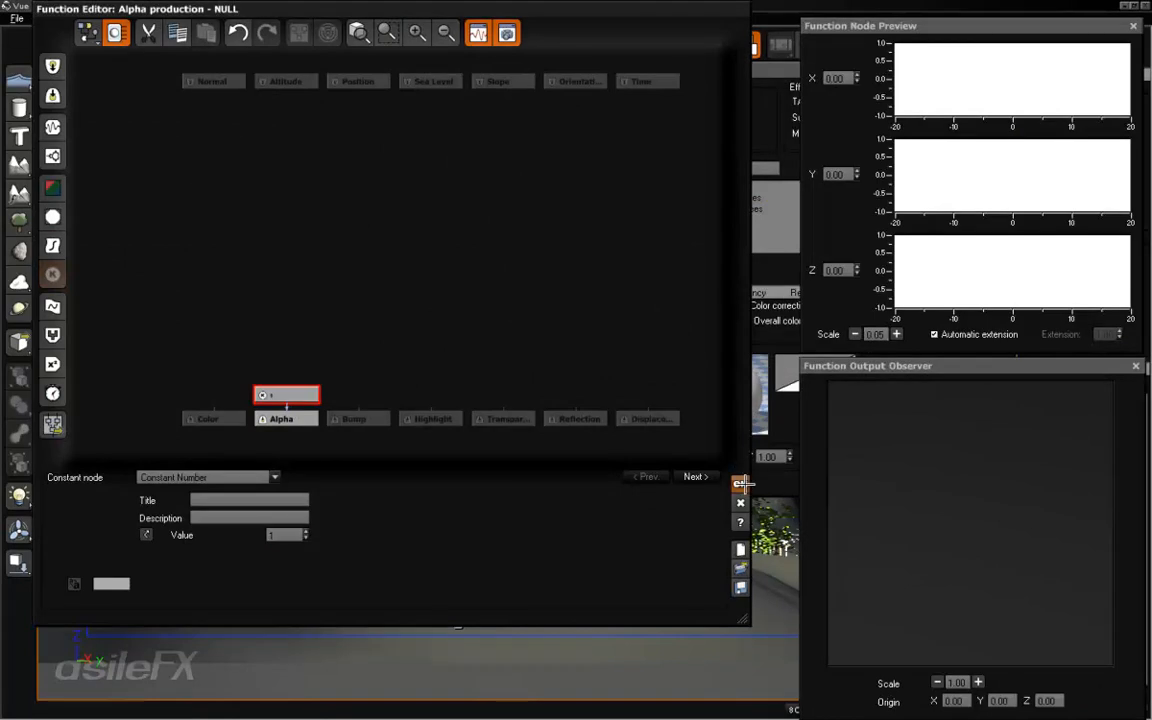
left_click(741, 483)
left_click(993, 378)
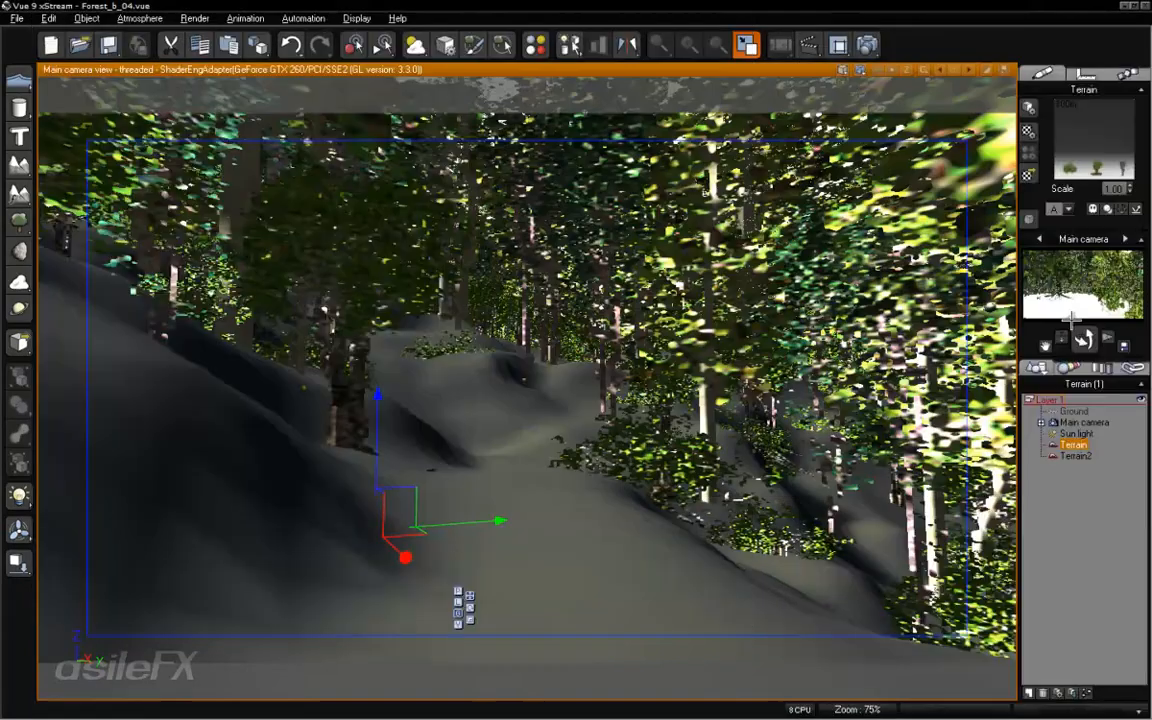
left_click(1079, 498)
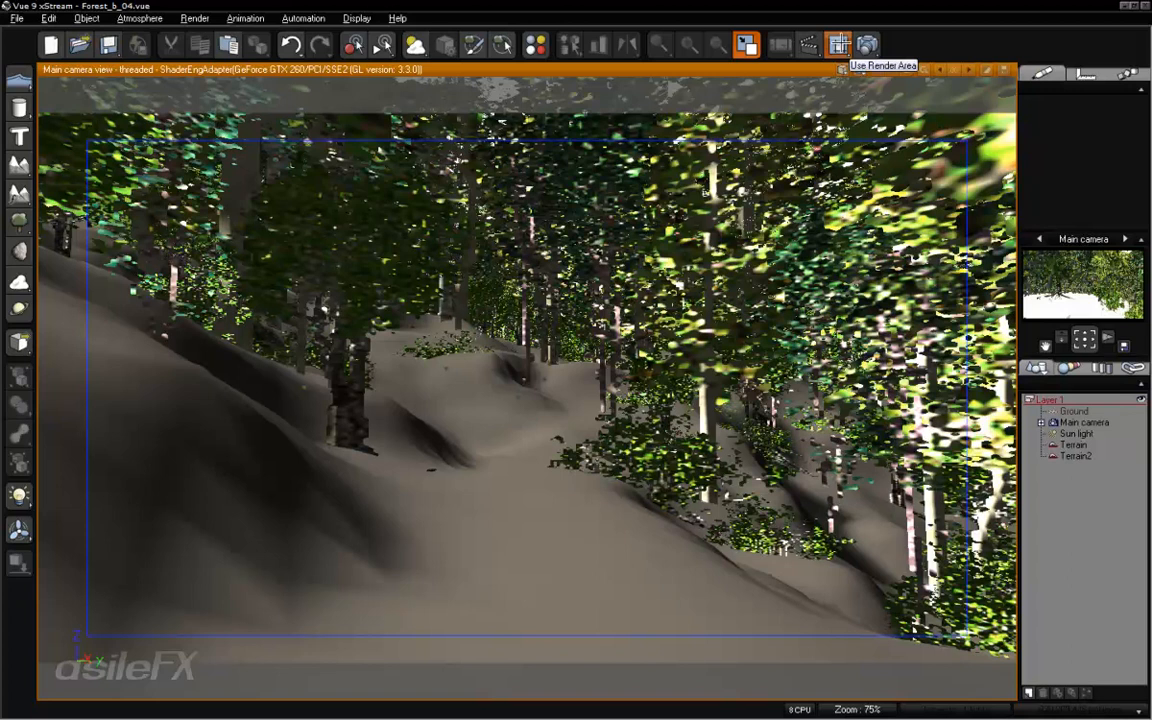
- Test-render a small area of the path and the adjoining undergrowth, close the render and discard the render area
left_click(838, 44)
left_click_drag(464, 445, 720, 584)
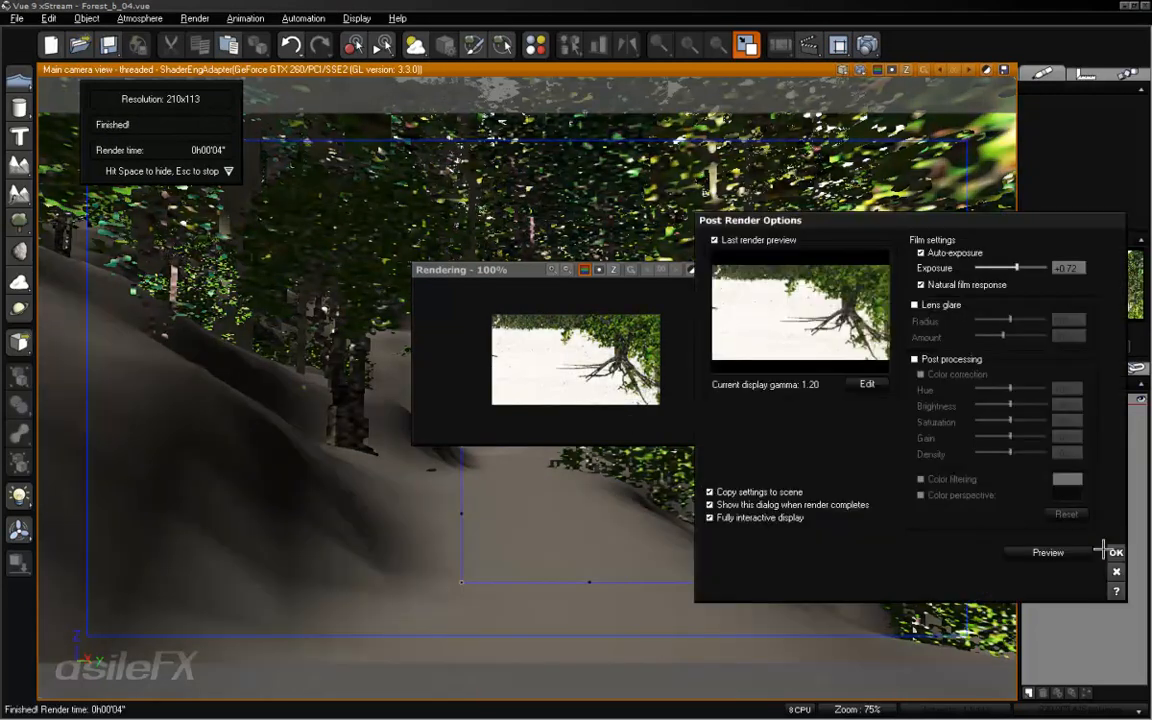
left_click(1116, 552)
left_click(731, 269)
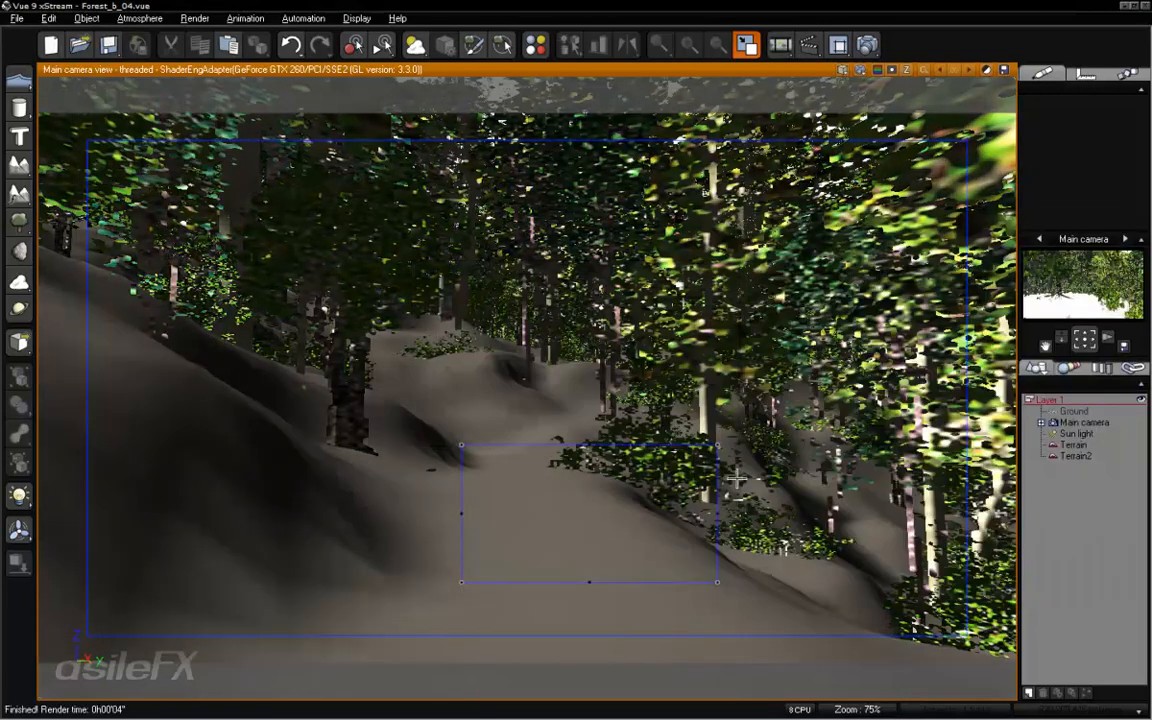
right_click(739, 472)
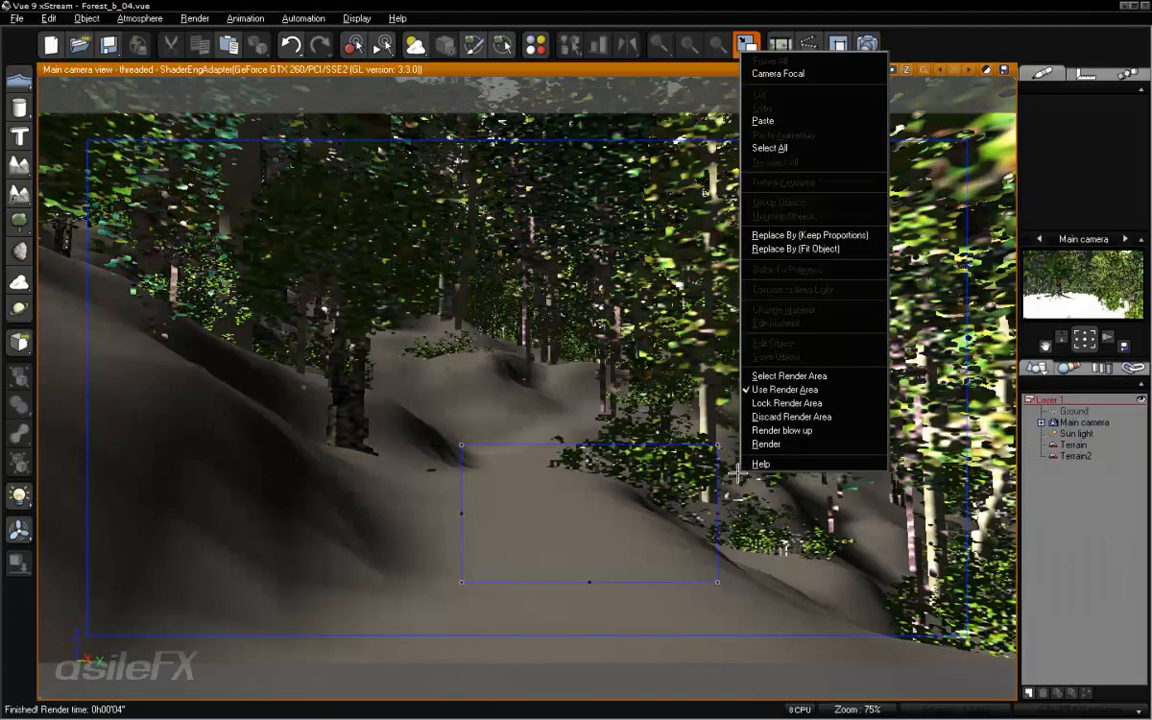
left_click(818, 416)
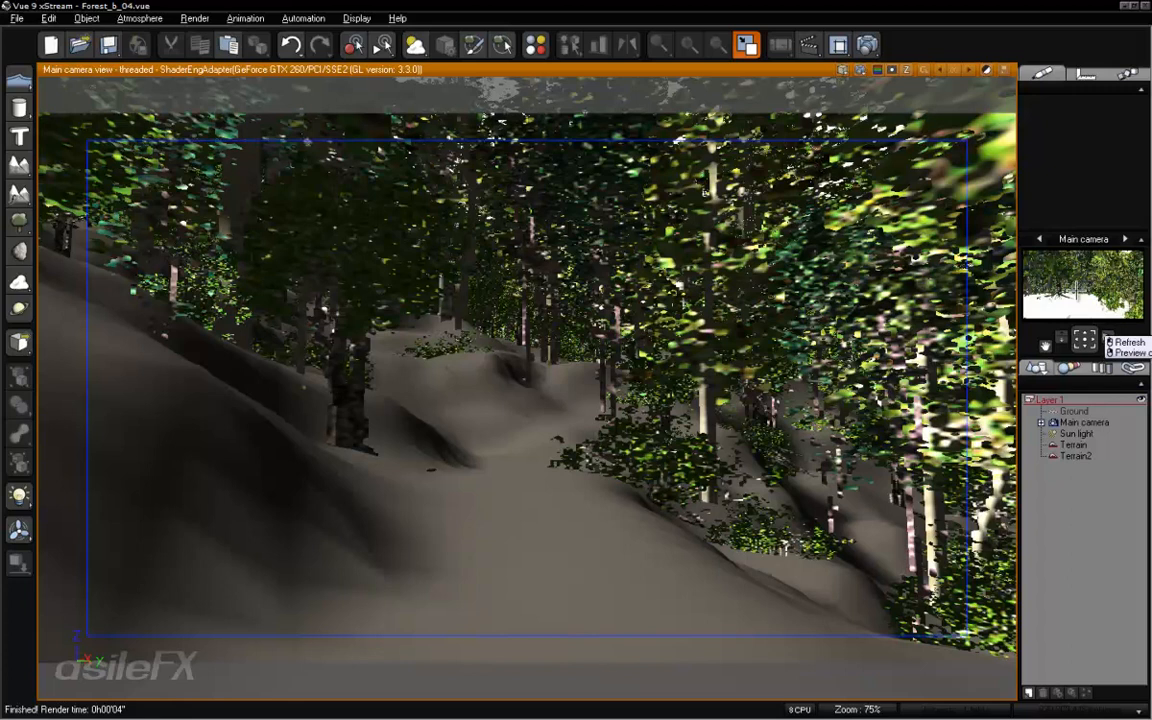
- Hide the original Terrain from render
left_click(1074, 445)
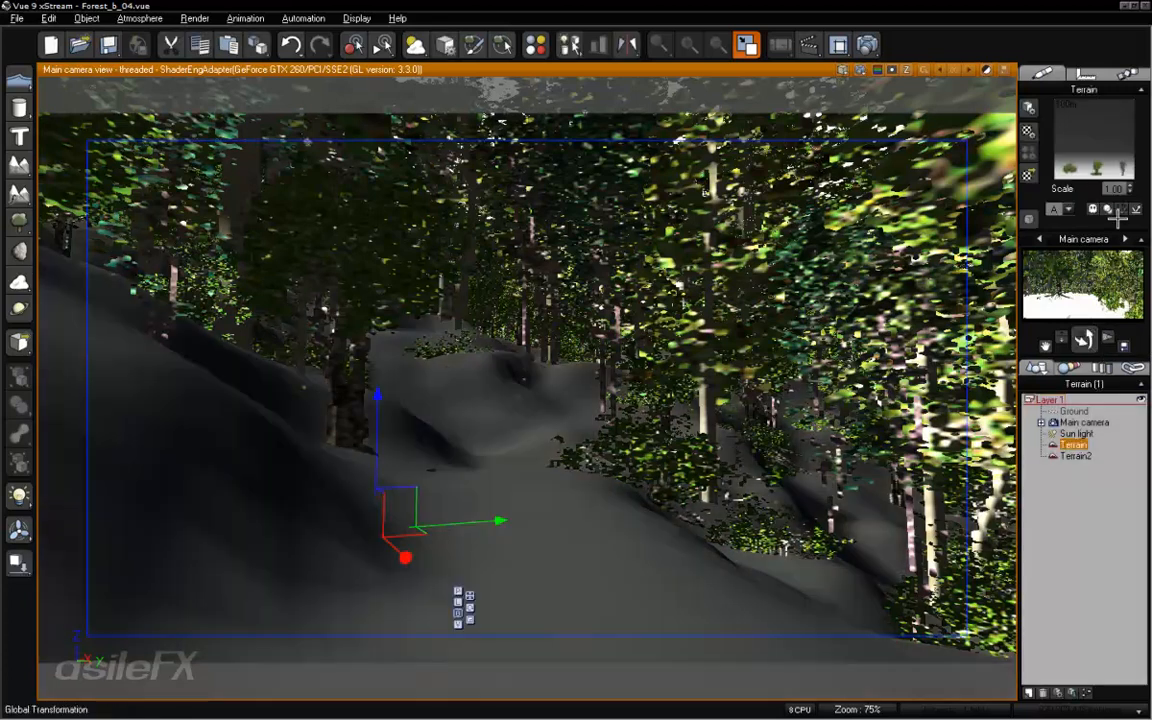
left_click(1093, 210)
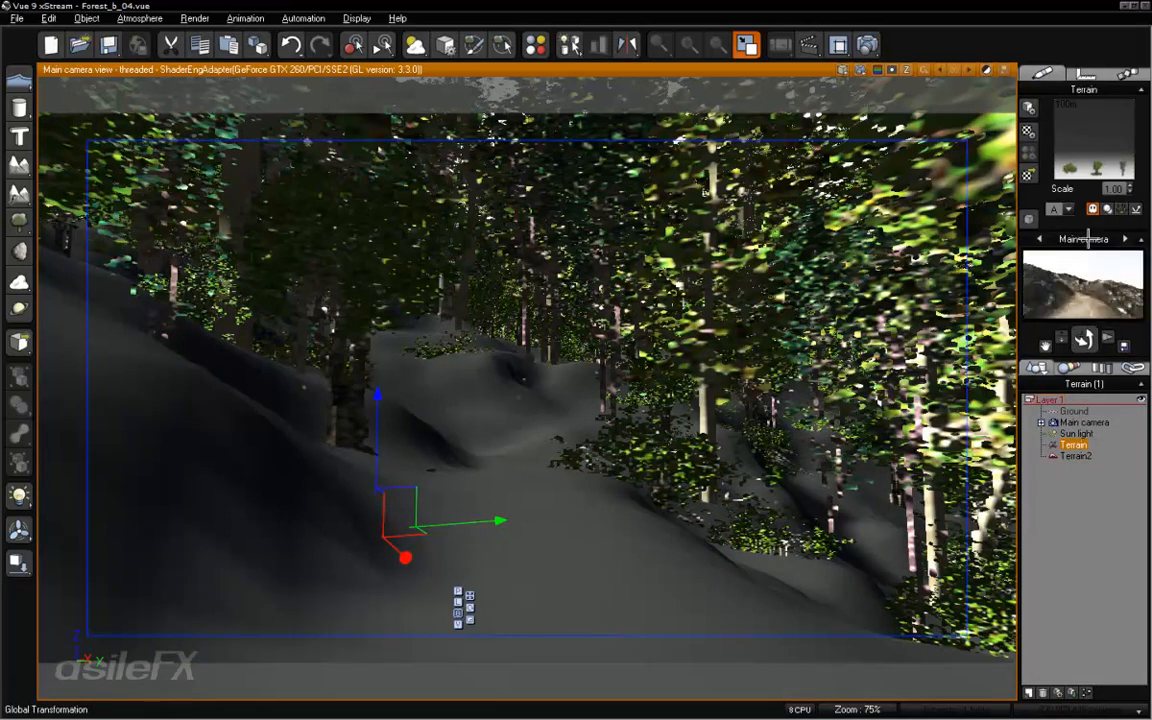
- Make Terrain visible in render again, inspect its NULL material layer and close the material editor without changes
left_click(1093, 209)
left_click(1084, 339)
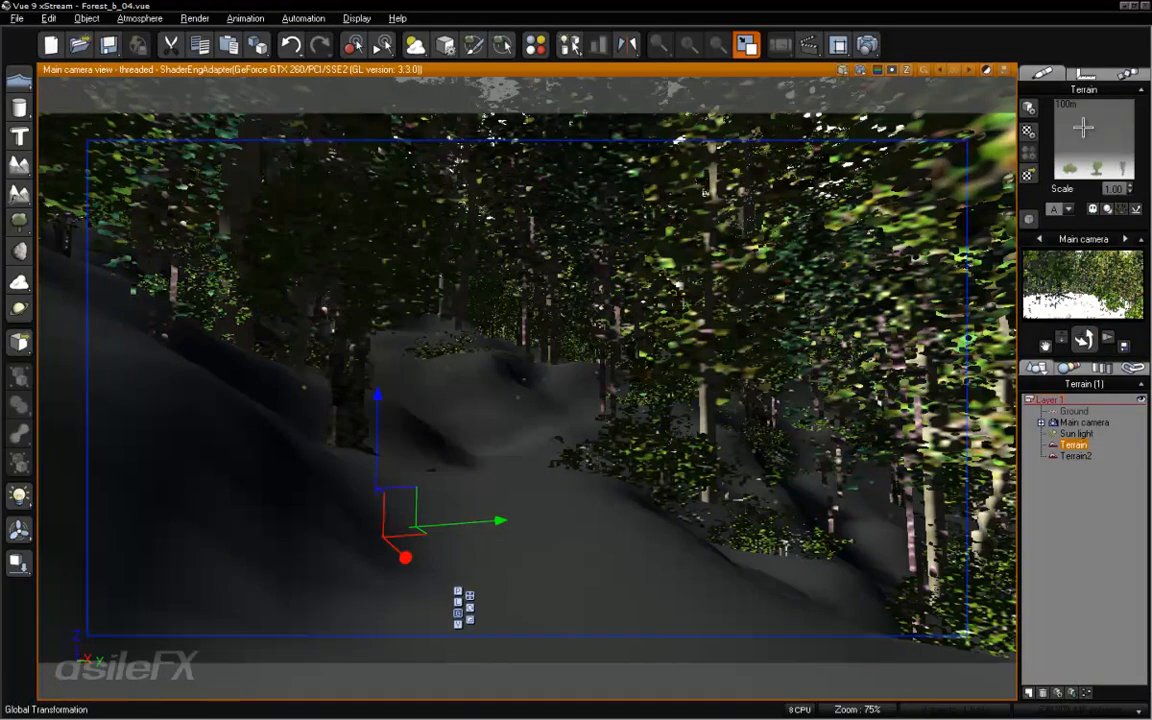
double_click(1103, 121)
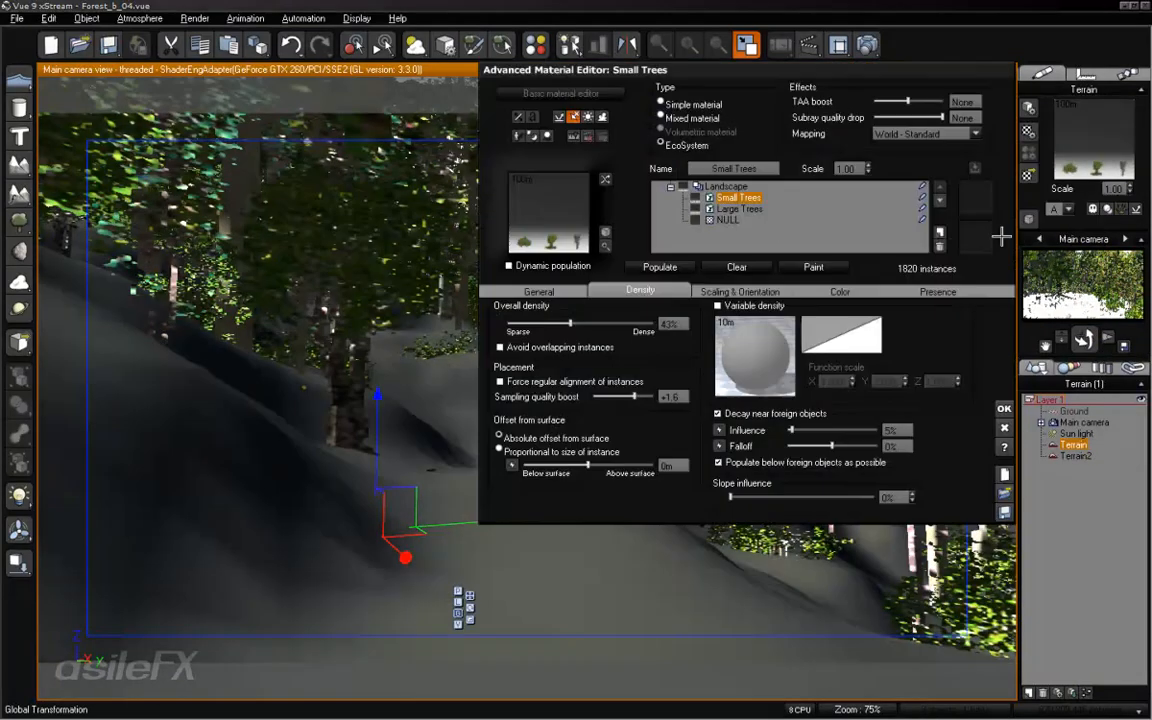
left_click(726, 220)
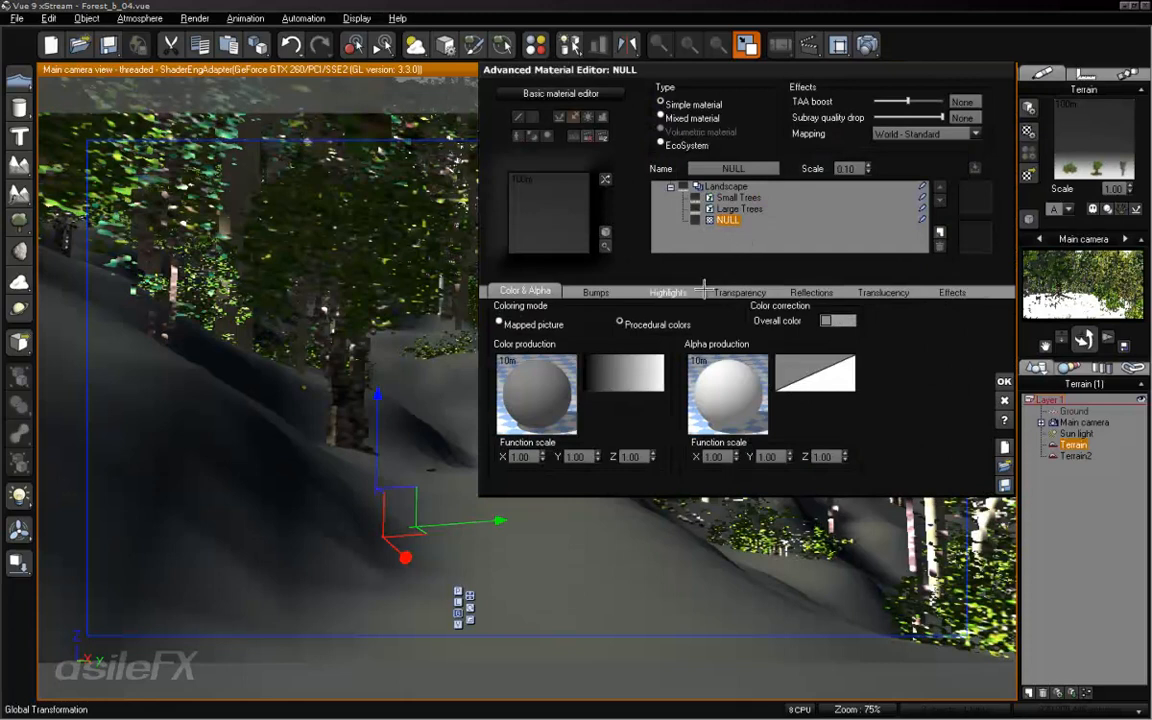
key("Escape")
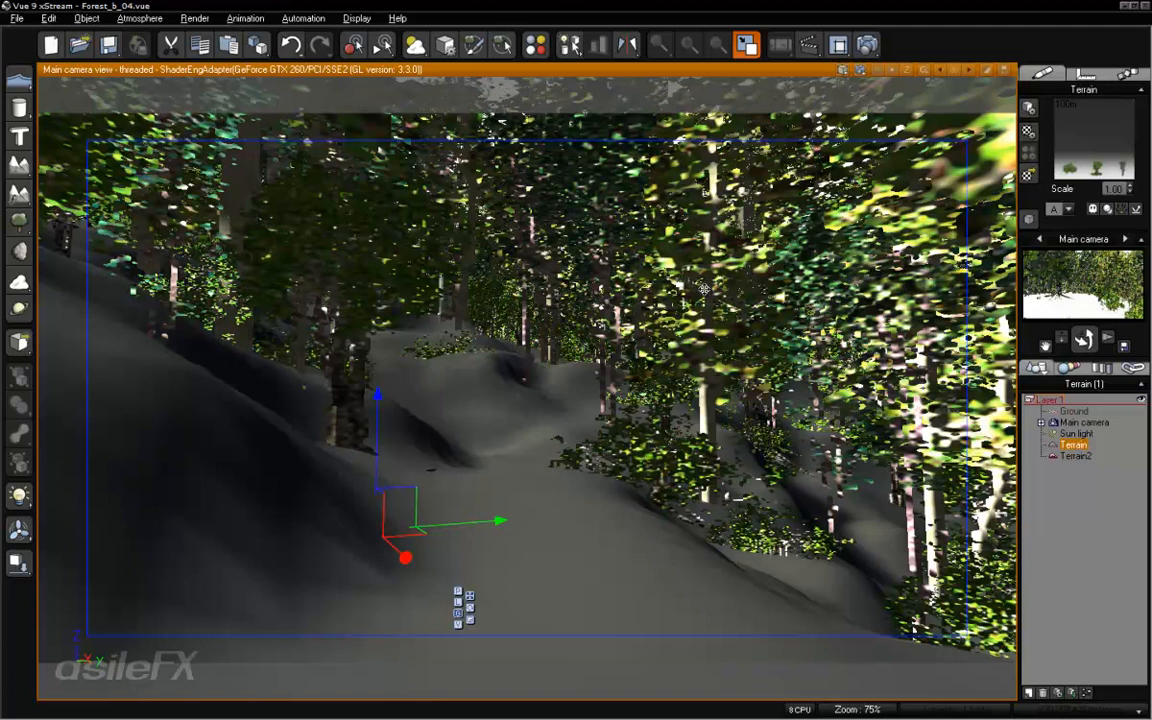
- Lower Terrain's upper clipping altitude to 0 m in the Terrain Editor, declining to resample the distribution map, and deselect the terrain
right_click(582, 480)
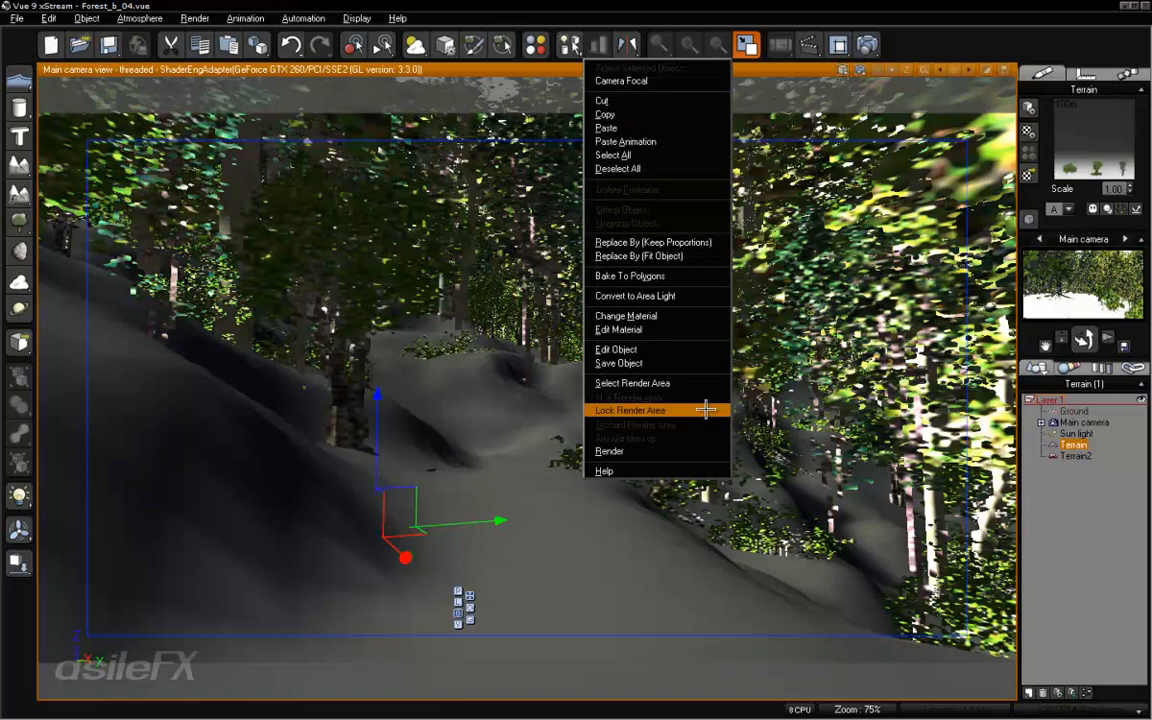
left_click(708, 352)
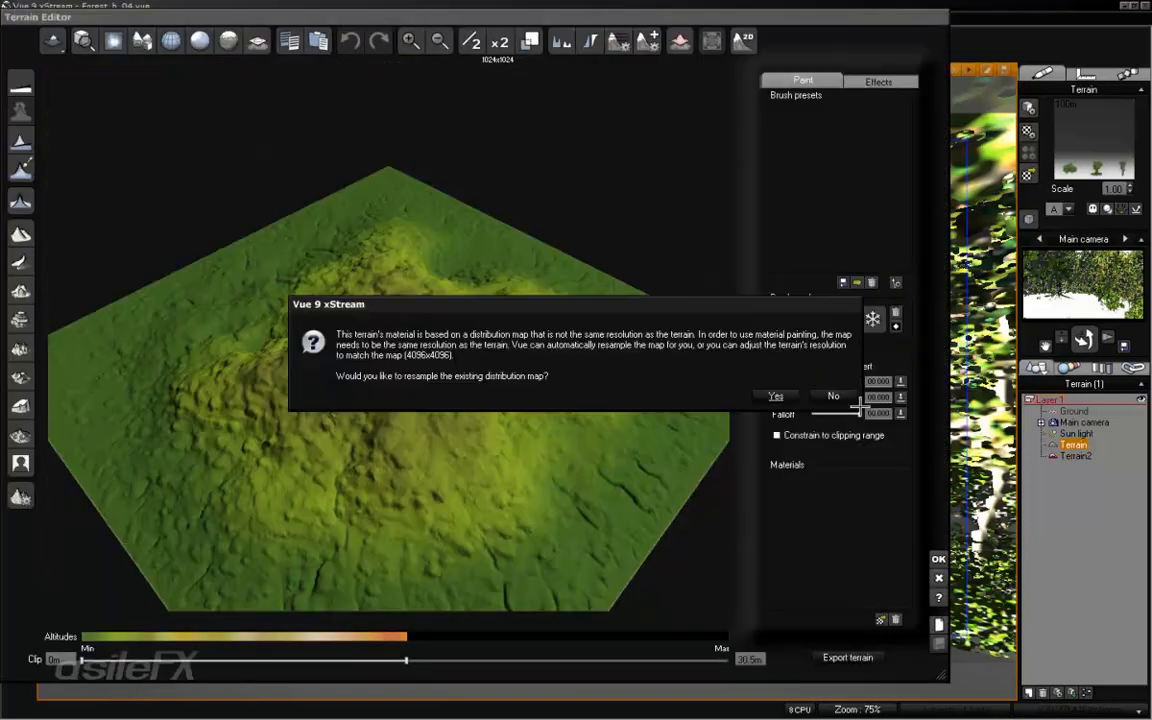
left_click(836, 391)
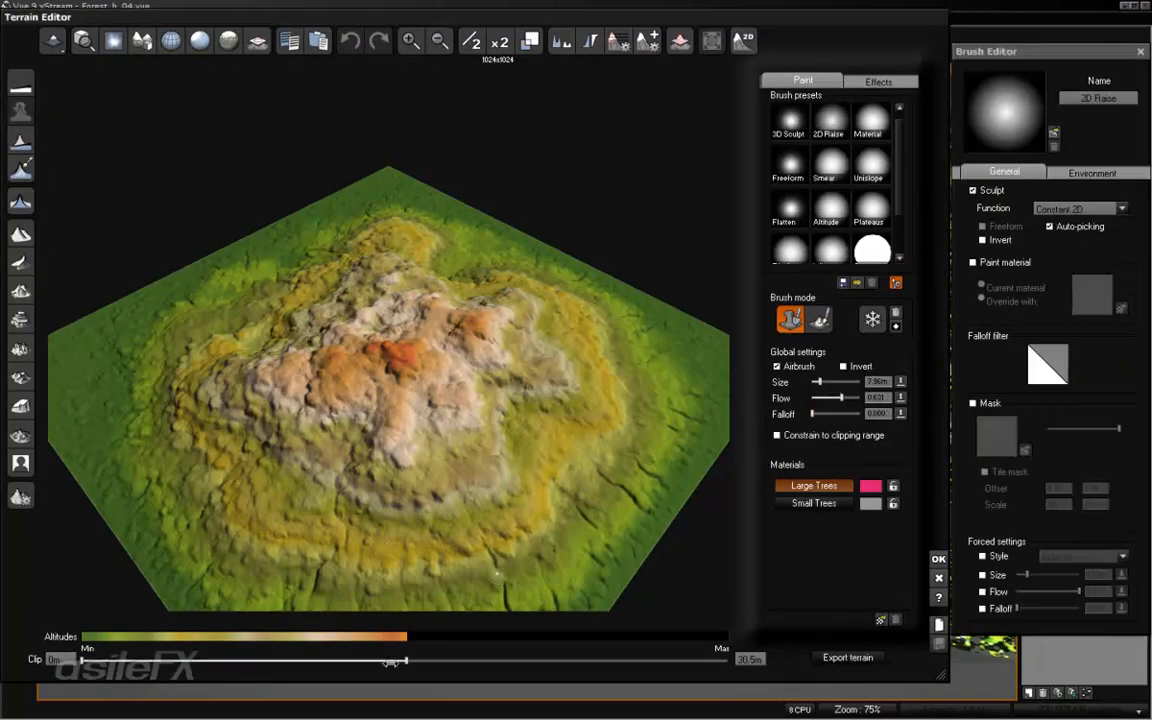
left_click_drag(404, 662, 82, 662)
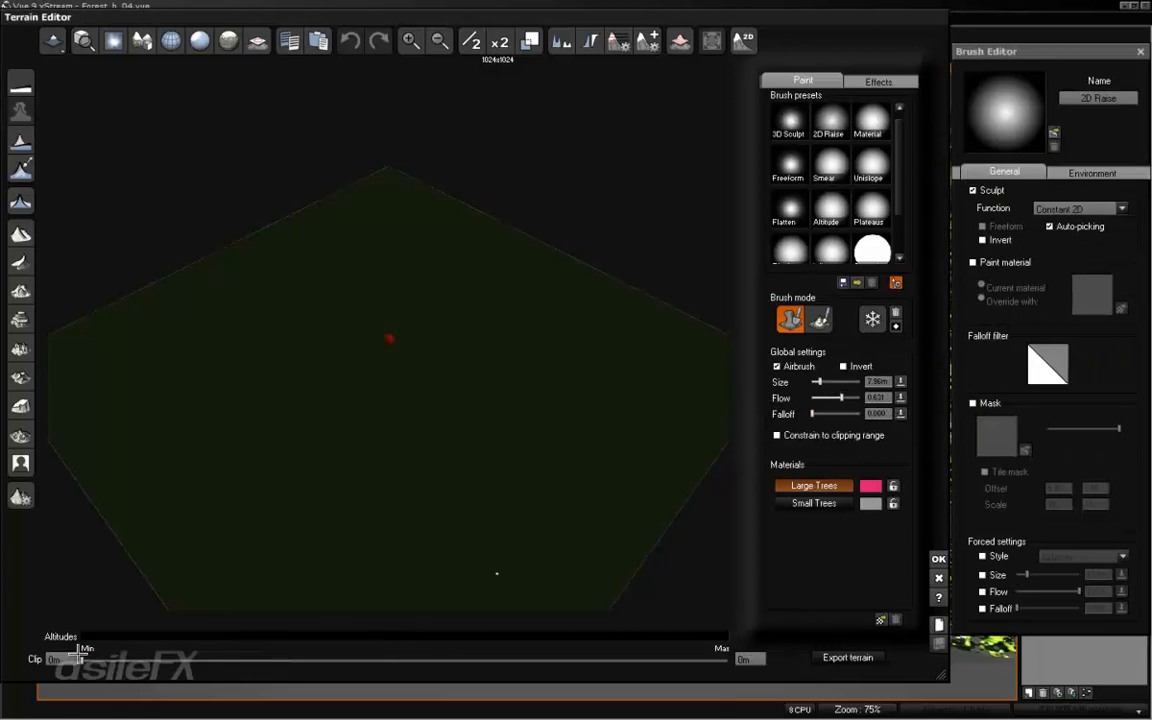
left_click(937, 557)
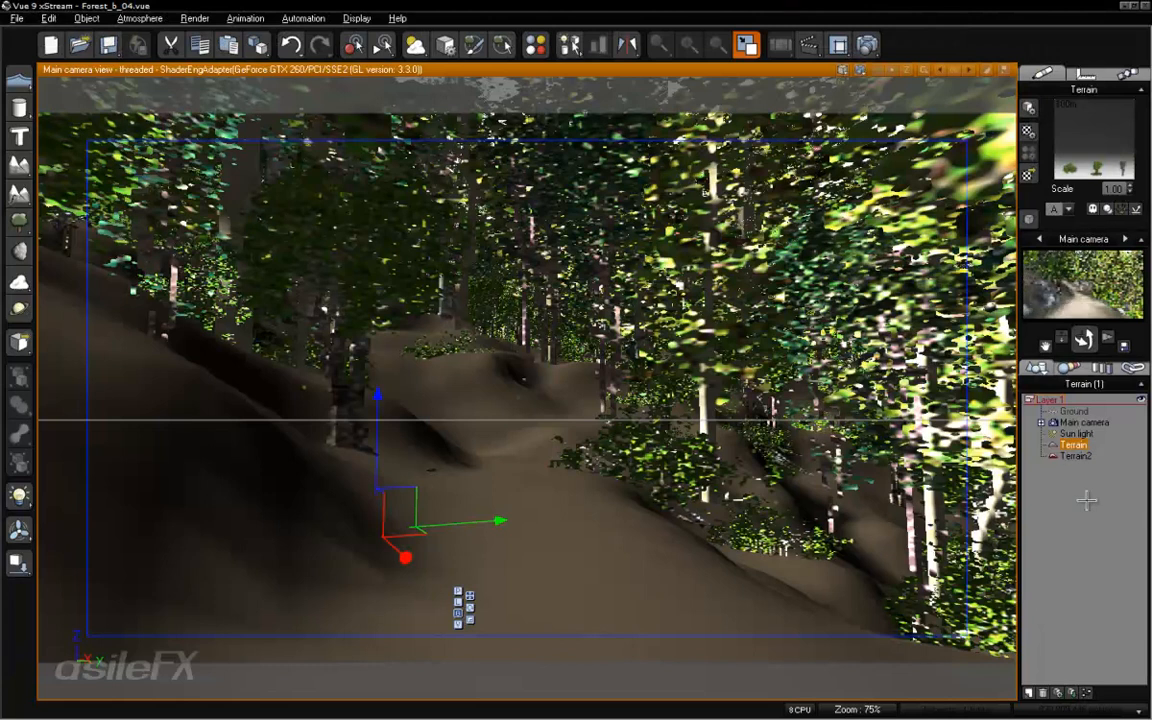
left_click(1087, 511)
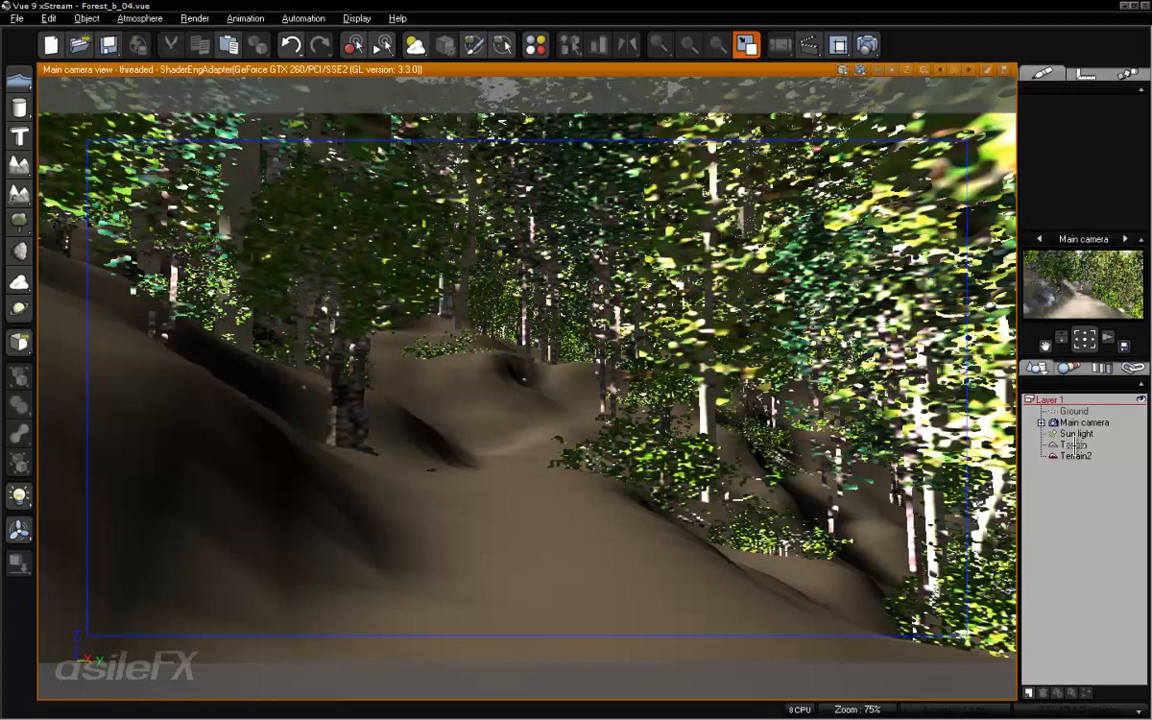
- Select Terrain2 and save the scene as a new version named Forest_c_01 in the Forest_Captured folder
left_click(1075, 456)
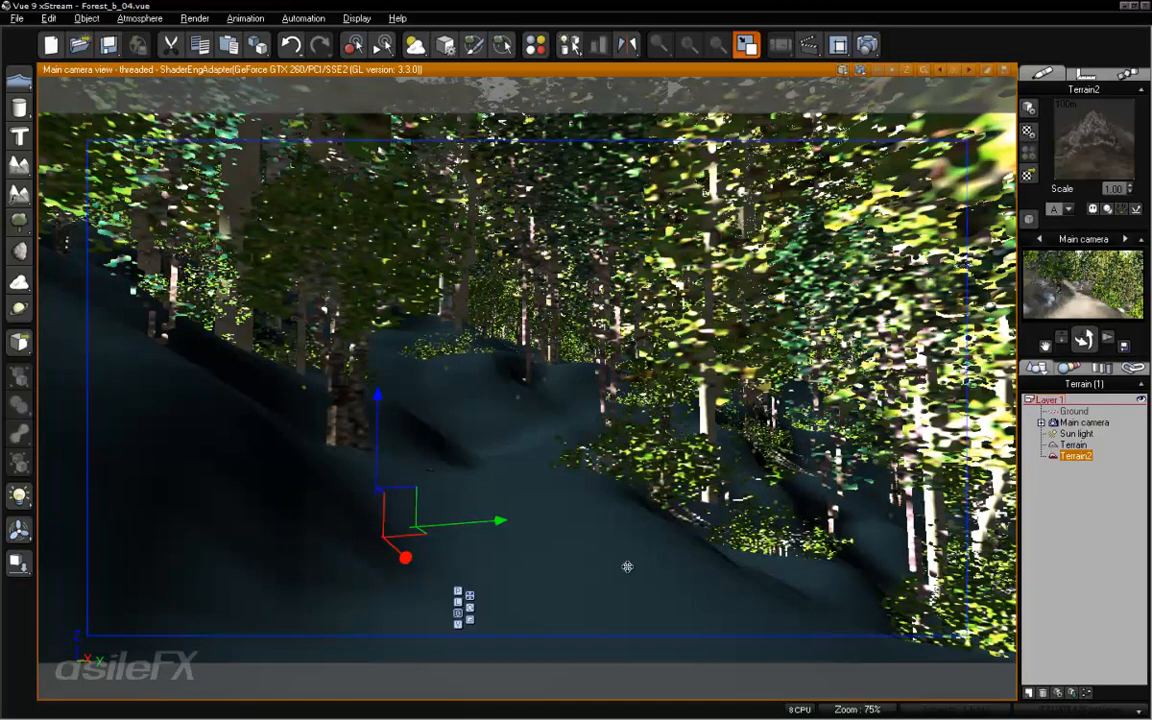
right_click(547, 488)
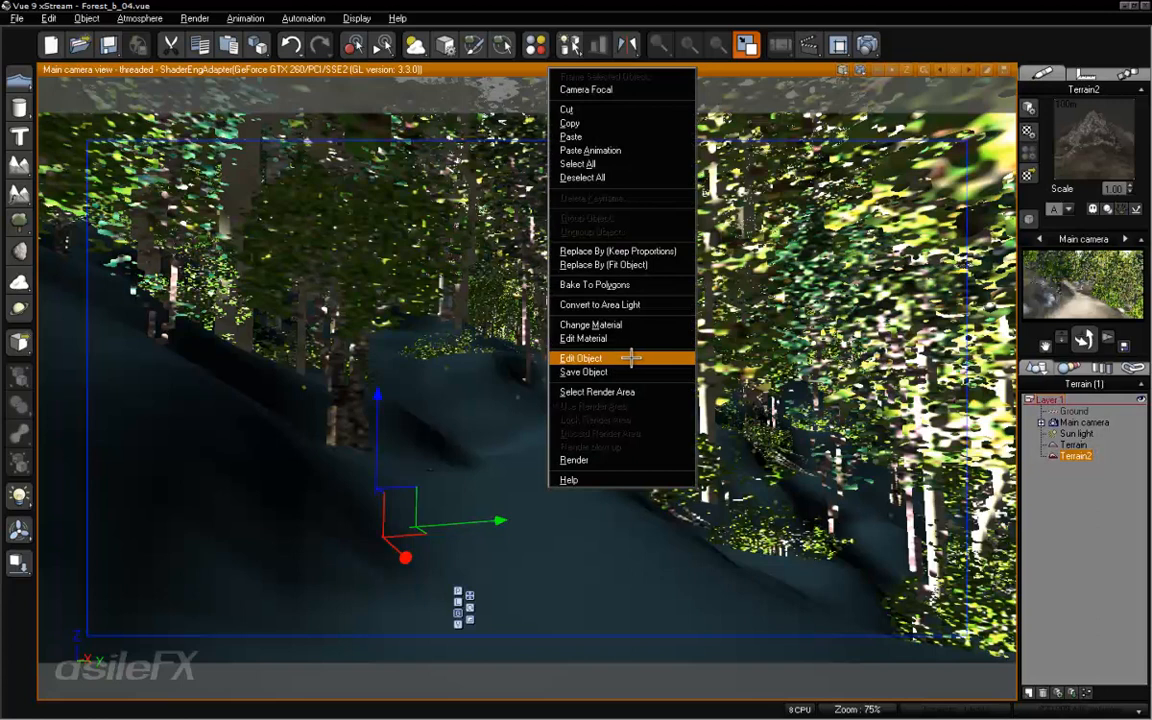
left_click(17, 18)
left_click(17, 18)
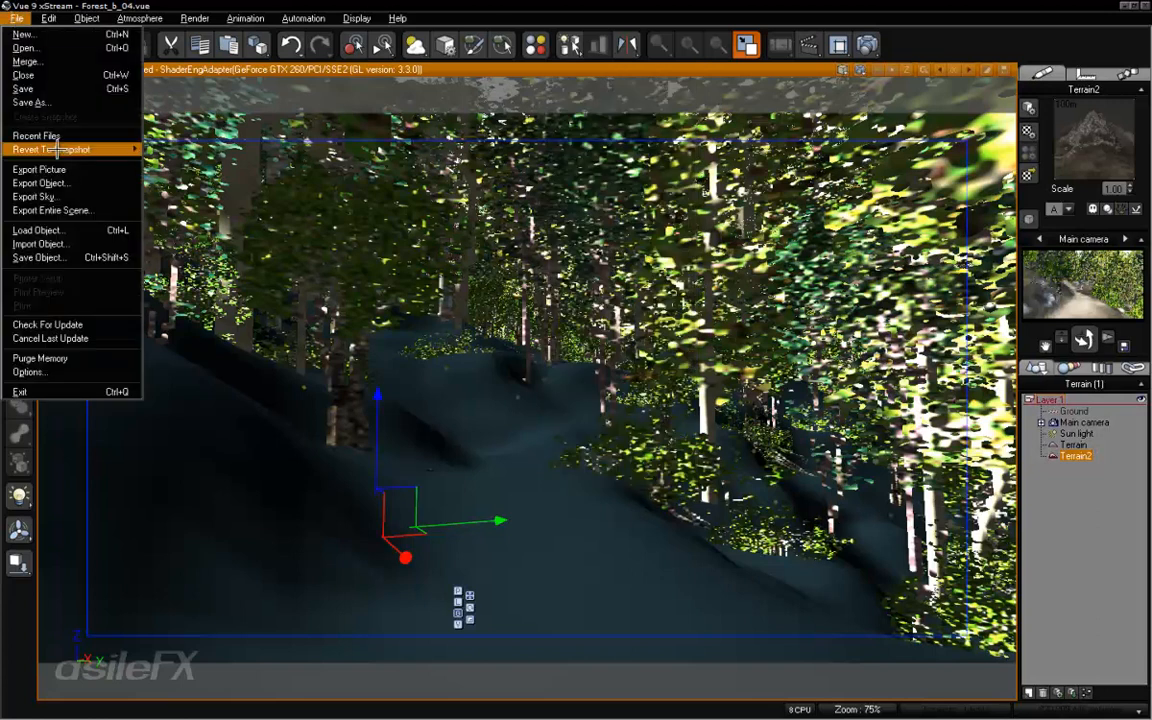
left_click(57, 102)
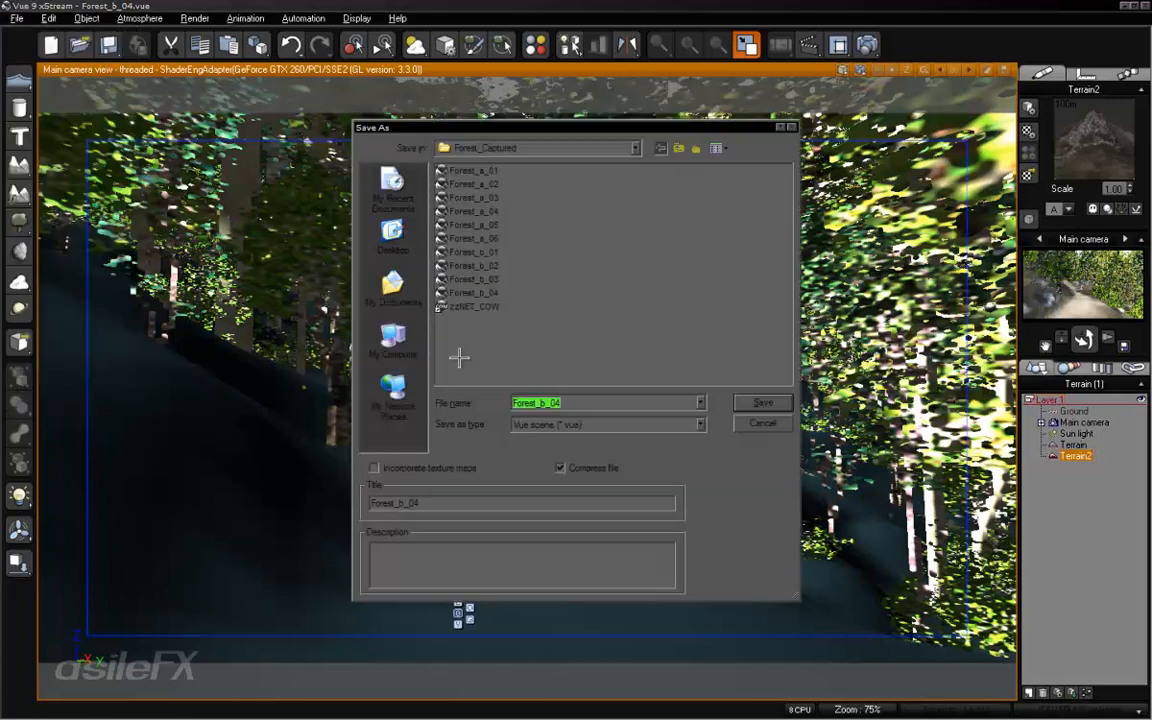
left_click(547, 402)
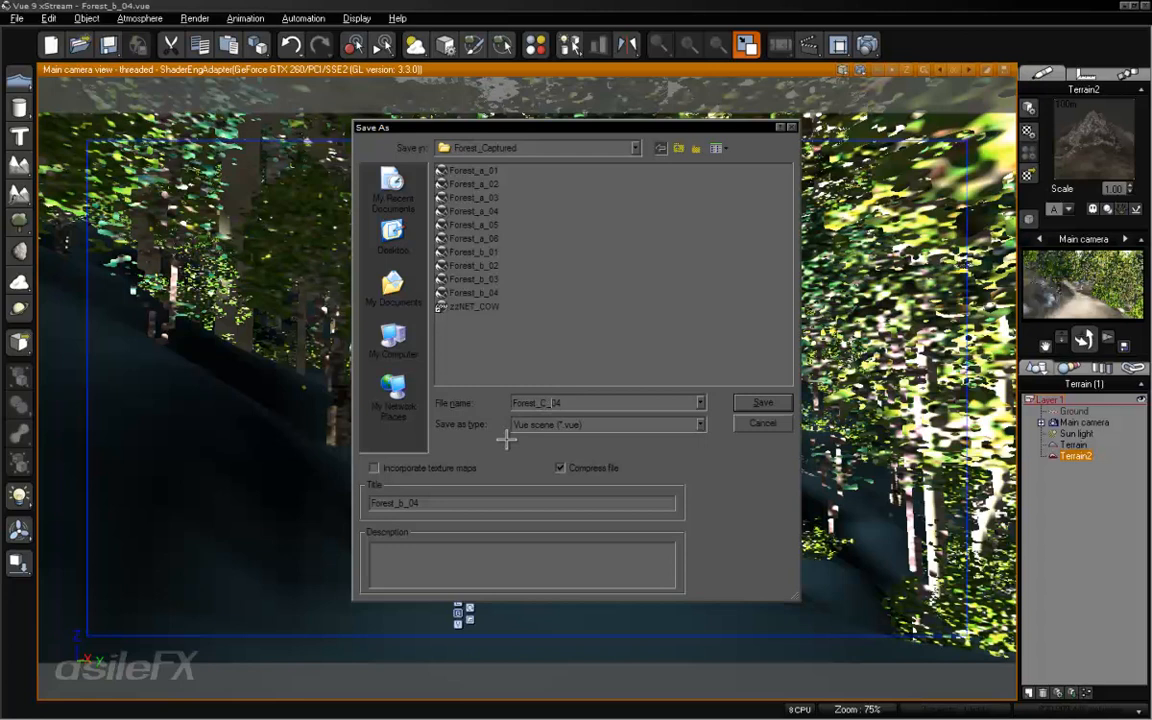
key("BackSpace")
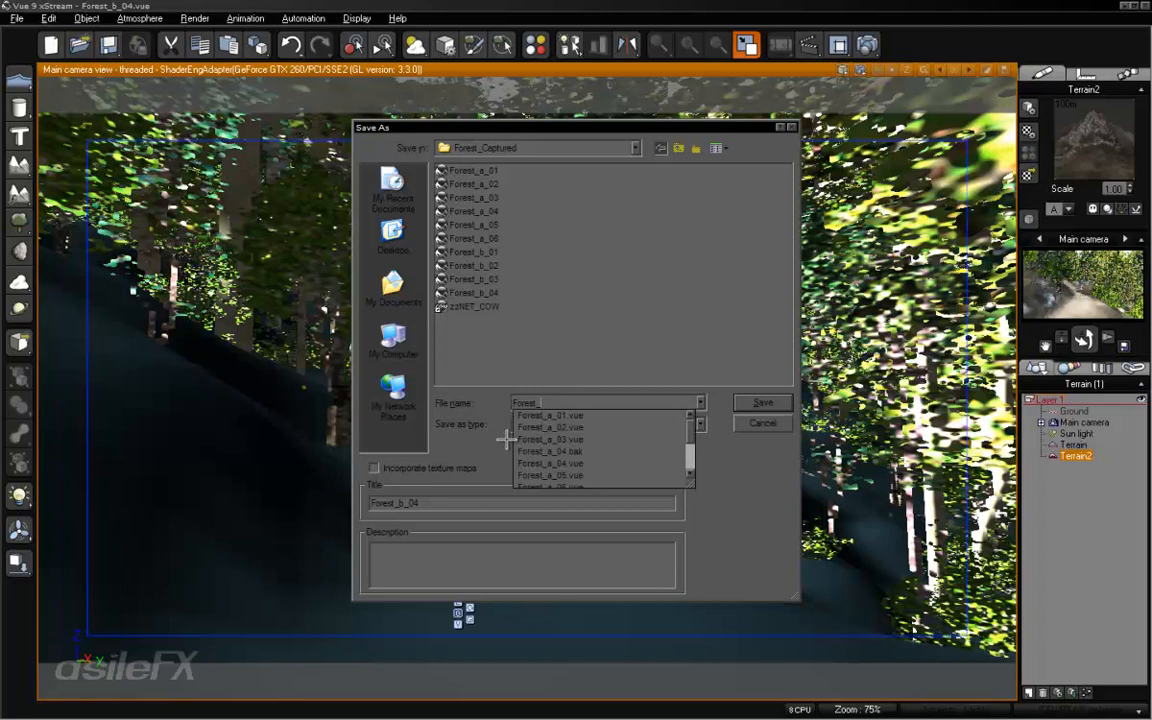
type("c_01")
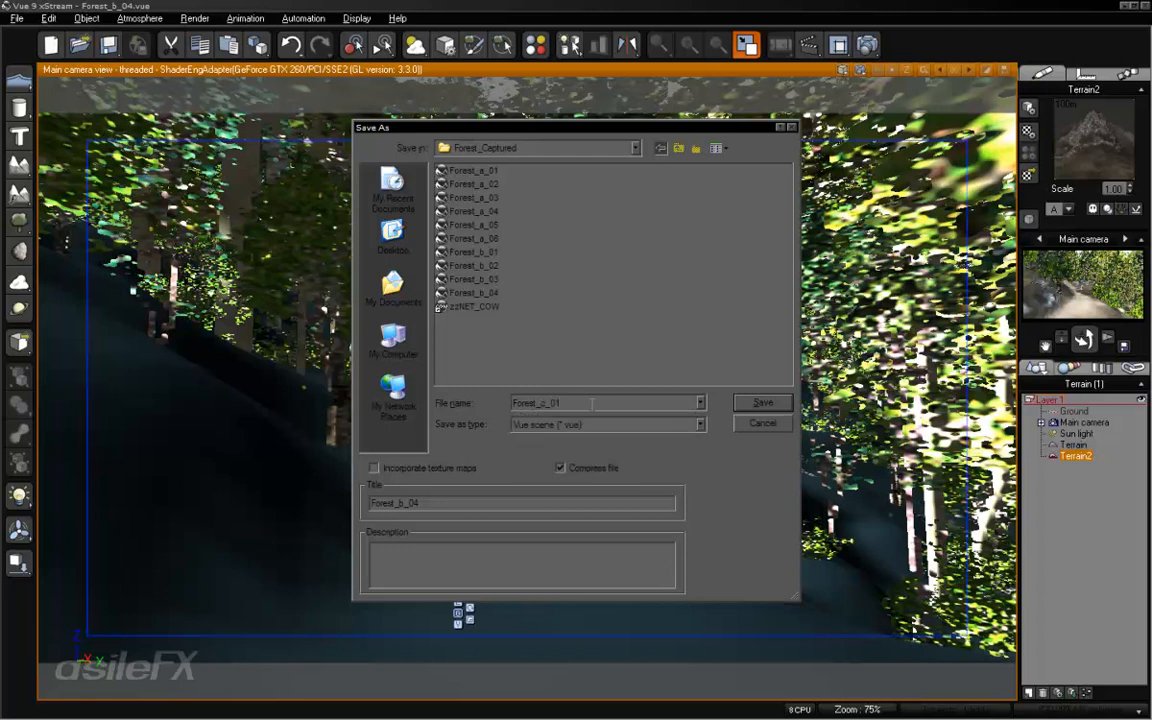
left_click_drag(573, 403, 490, 402)
double_click(416, 501)
left_click(762, 402)
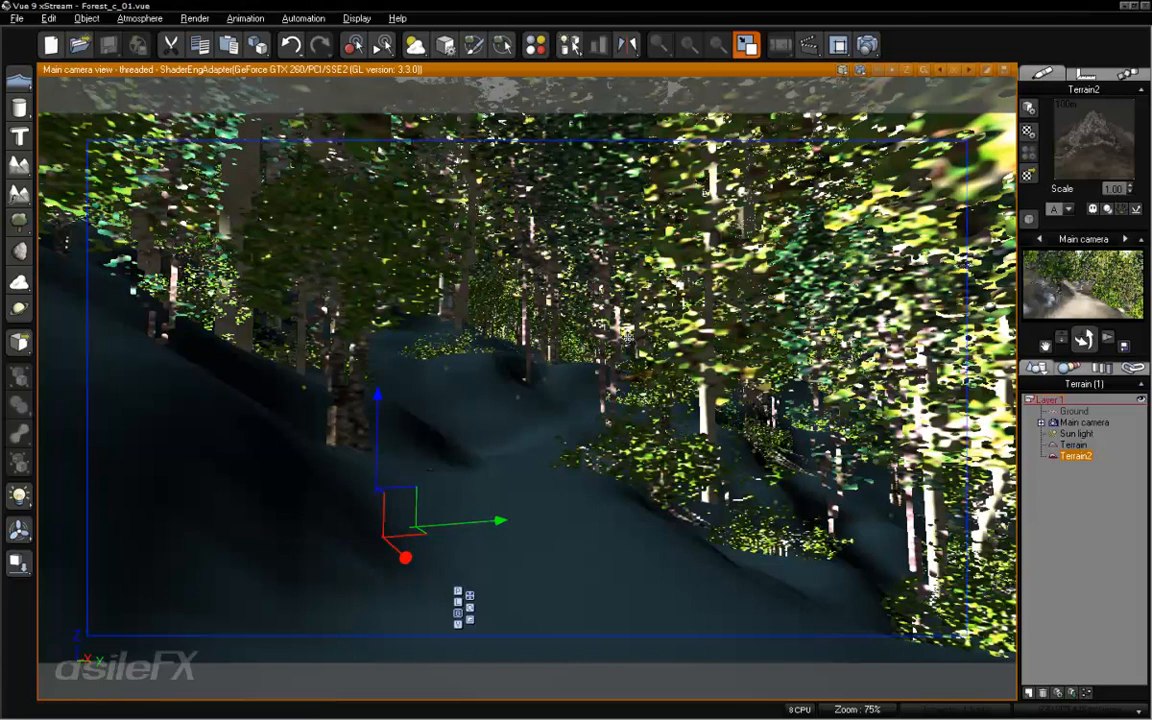
- Convert Terrain2 to a procedural terrain without resampling its distribution map, and raise its upper clipping altitude to 105.62
right_click(546, 266)
left_click(620, 531)
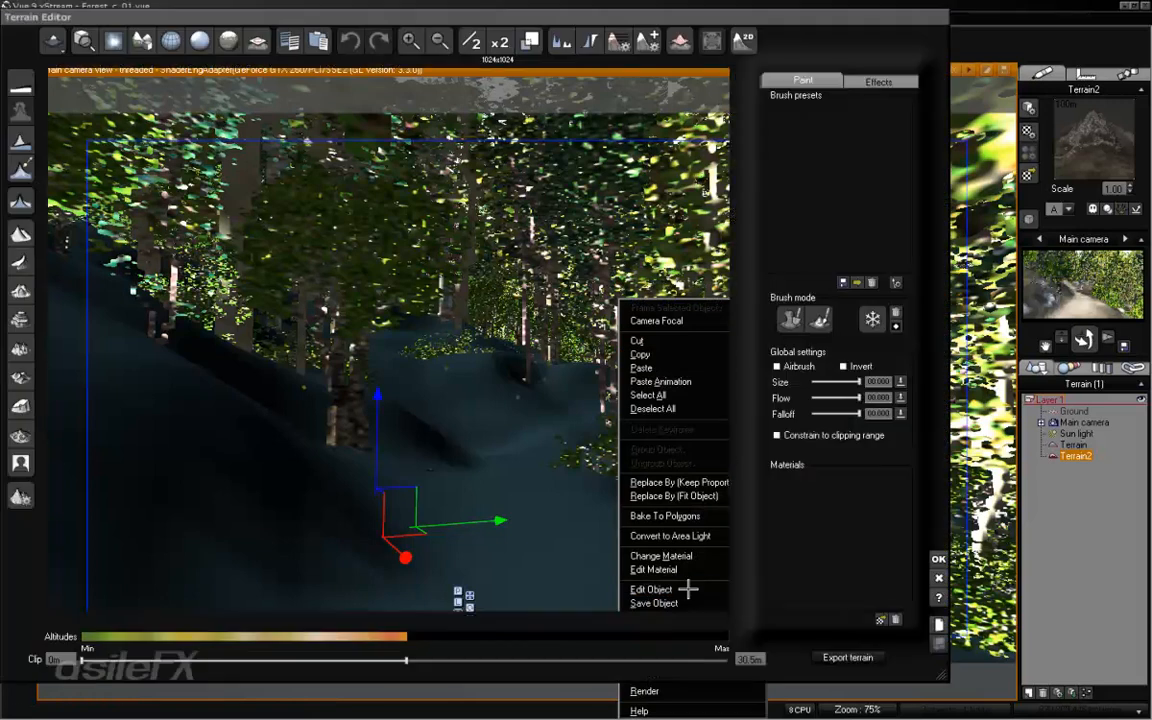
left_click(833, 396)
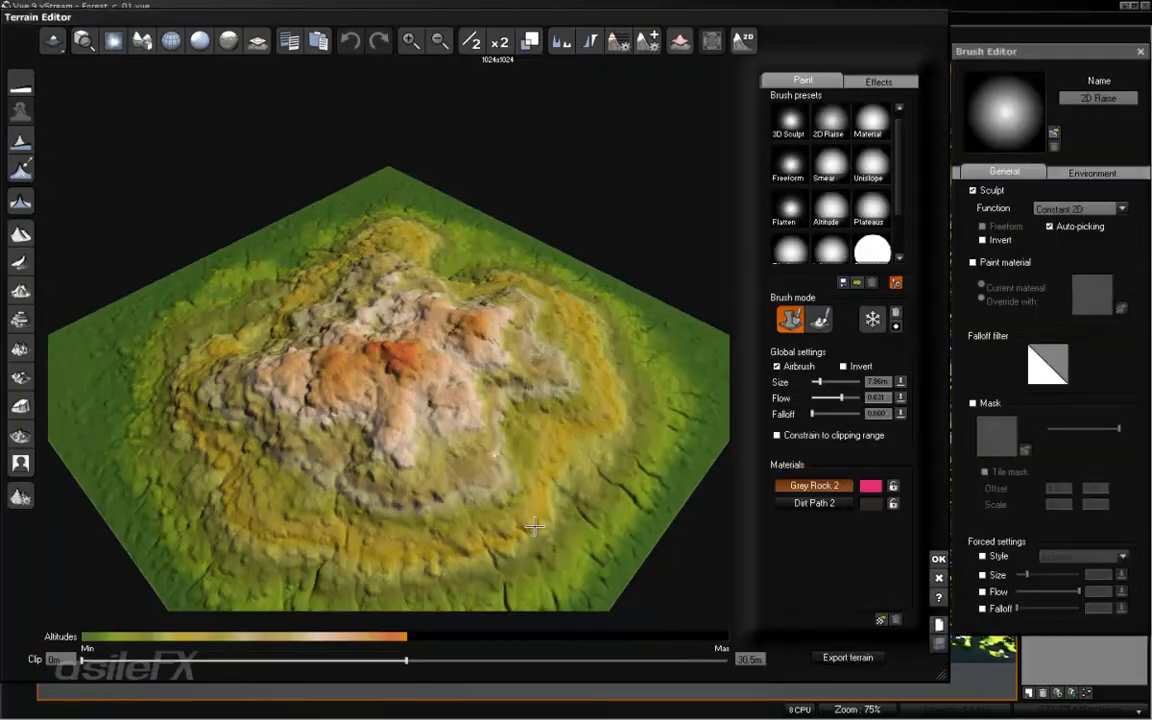
right_click_drag(478, 394, 633, 391)
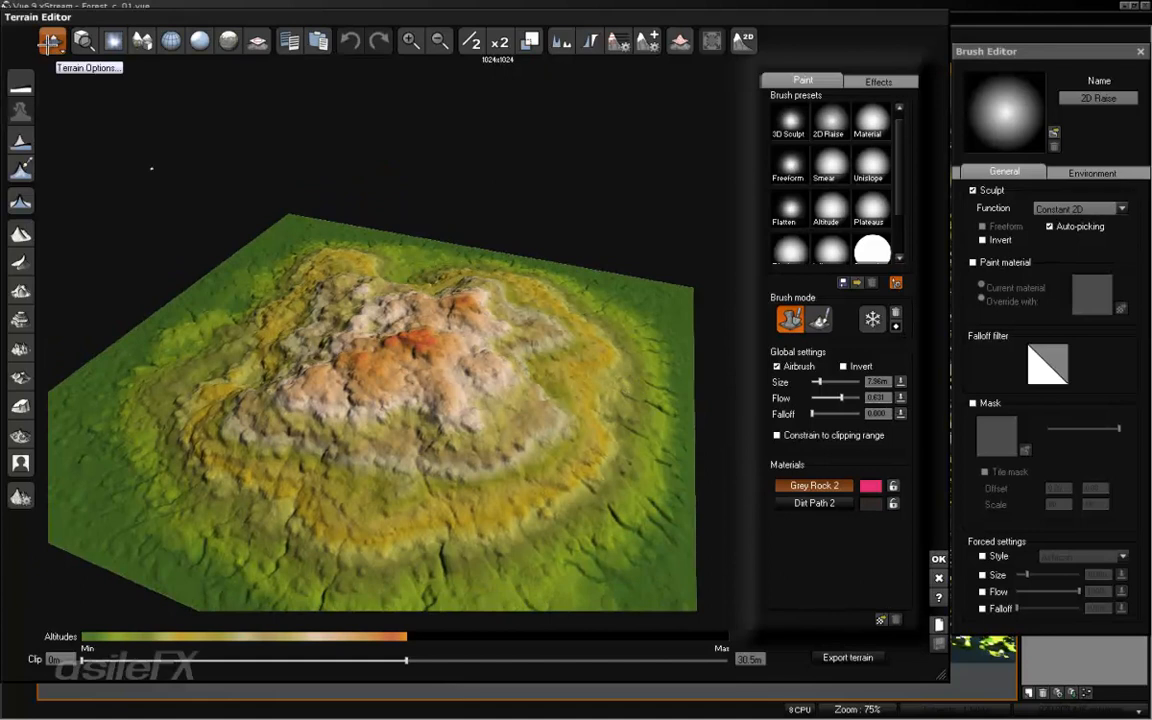
left_click(50, 42)
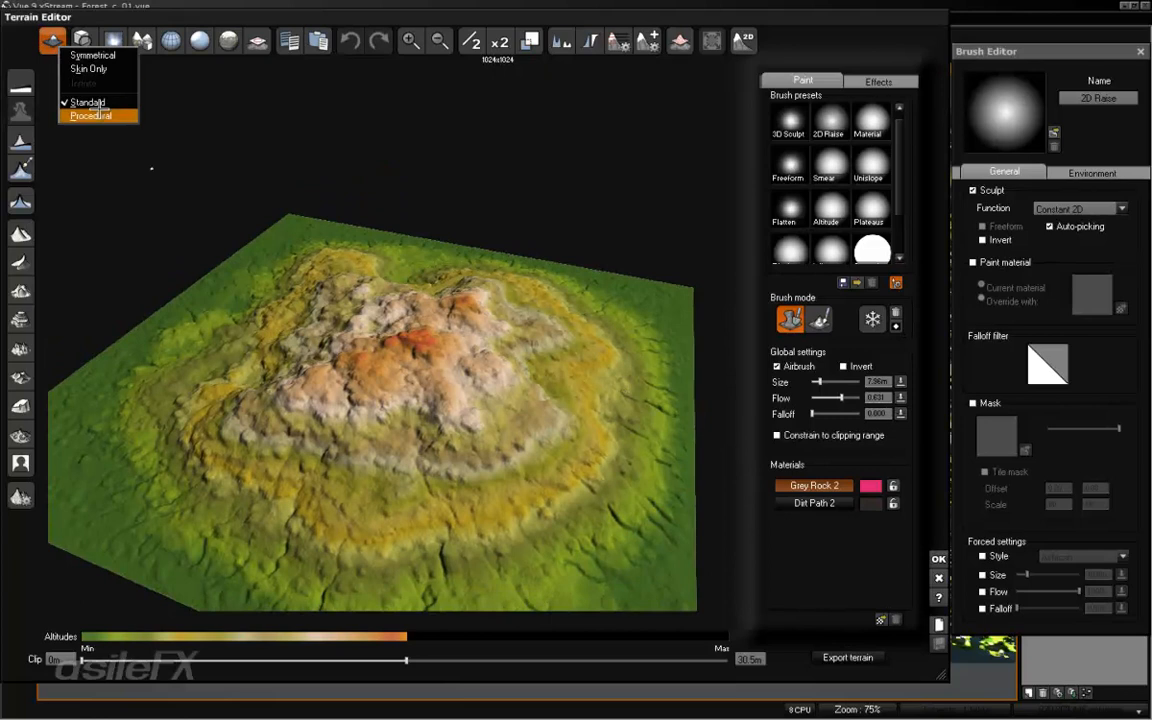
left_click(104, 116)
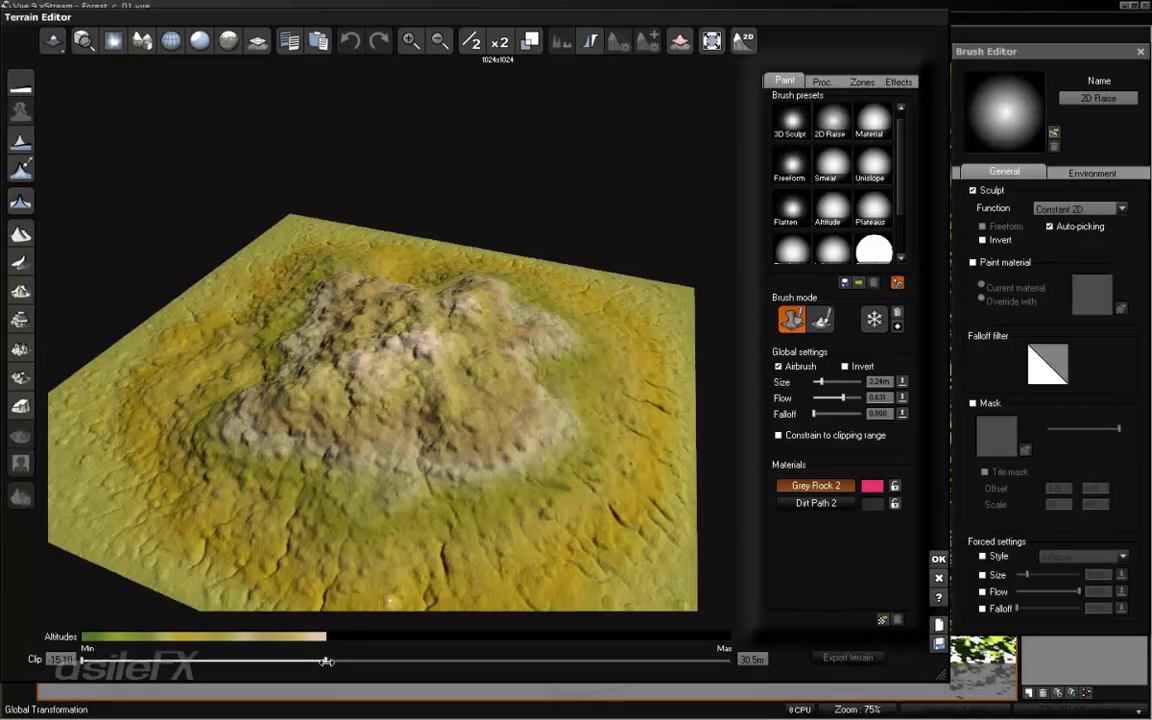
left_click_drag(326, 661, 727, 661)
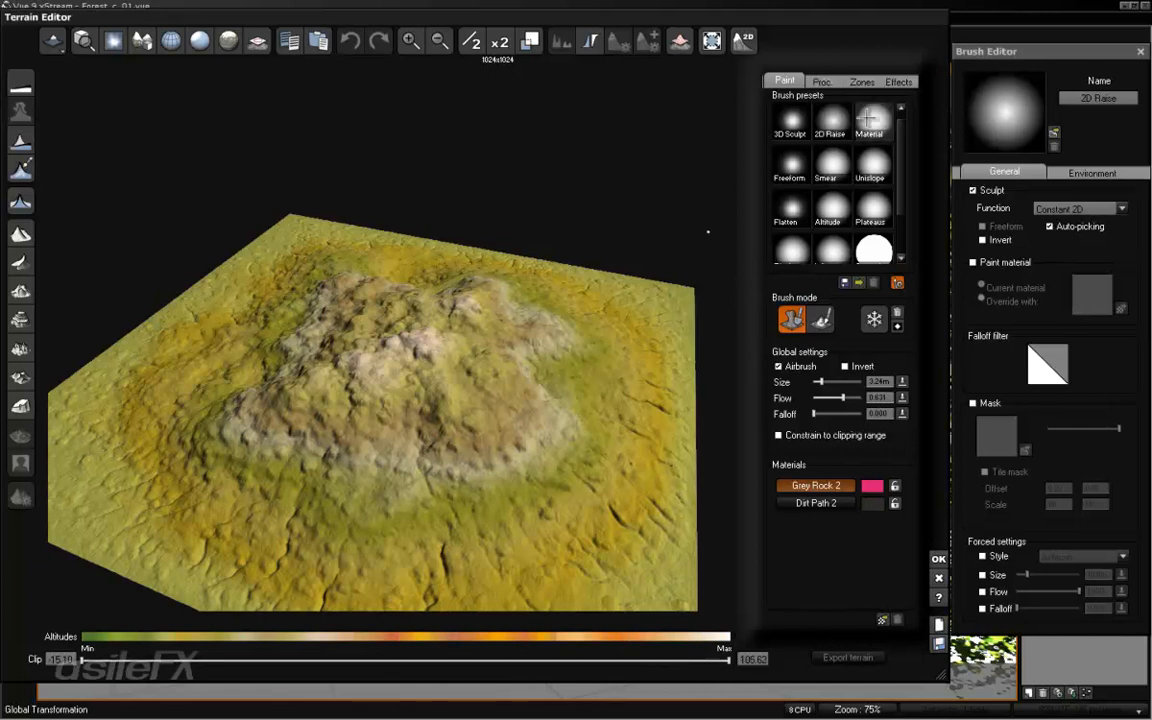
- Review Terrain2's procedural altitude settings and its list of zones in the Terrain Editor
left_click(830, 82)
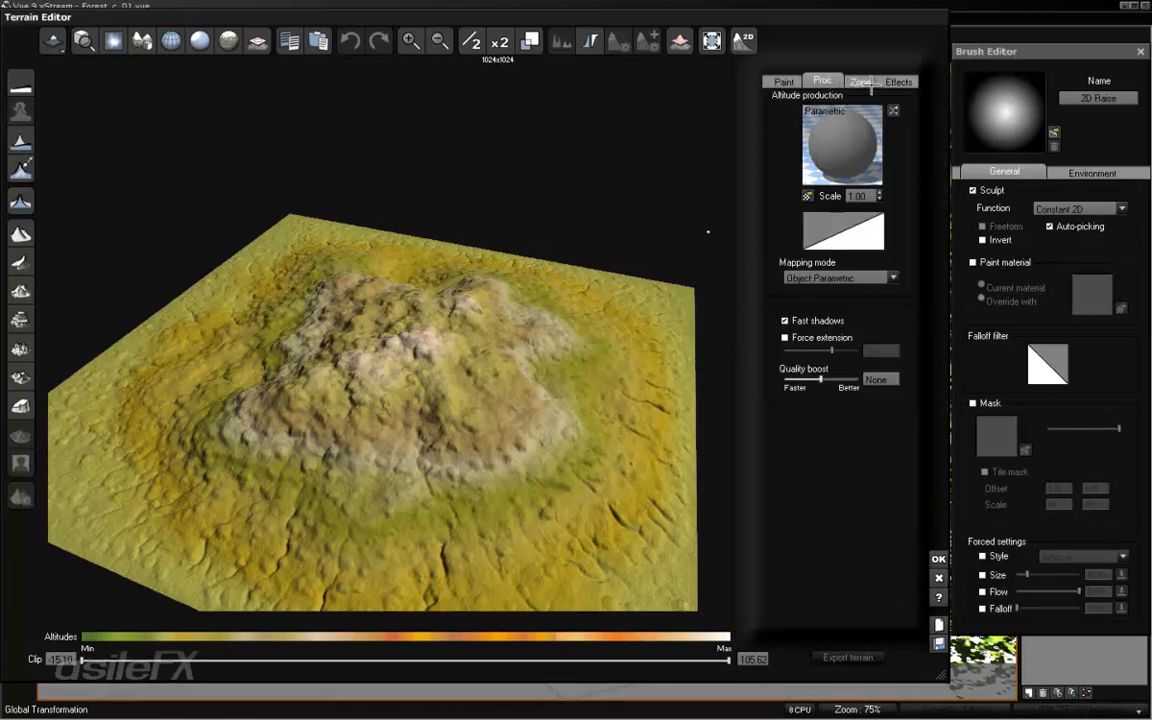
left_click(868, 83)
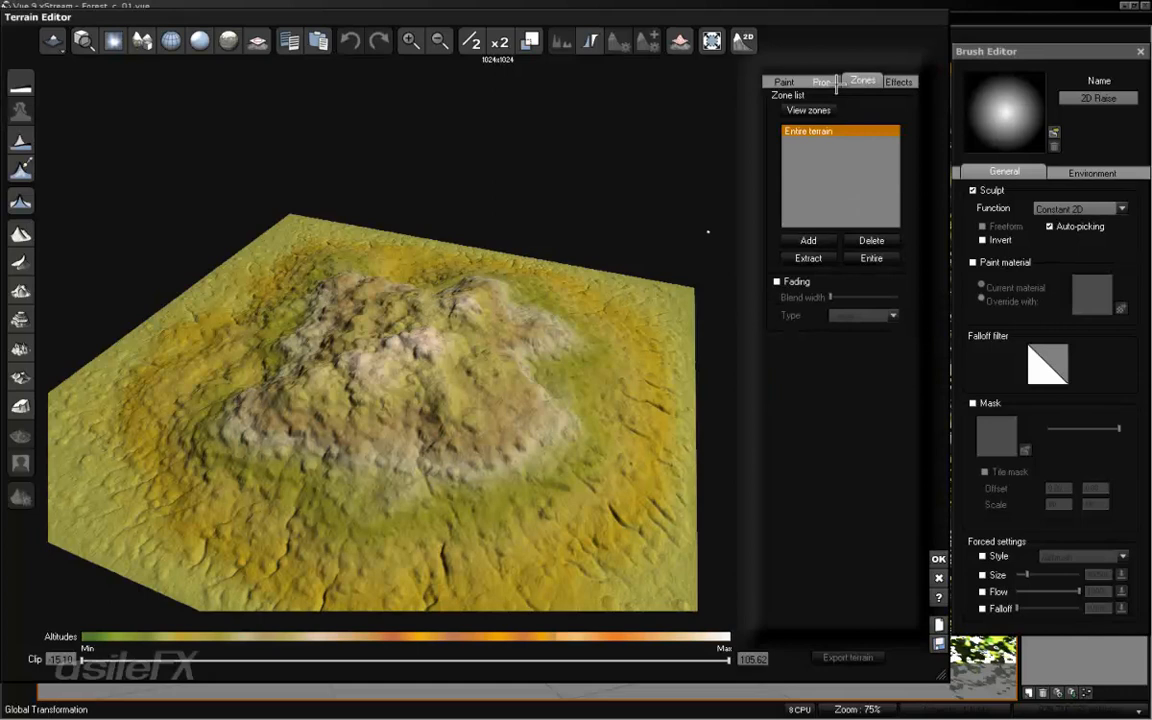
left_click(821, 81)
right_click_drag(451, 307, 326, 312)
right_click_drag(486, 372, 472, 308)
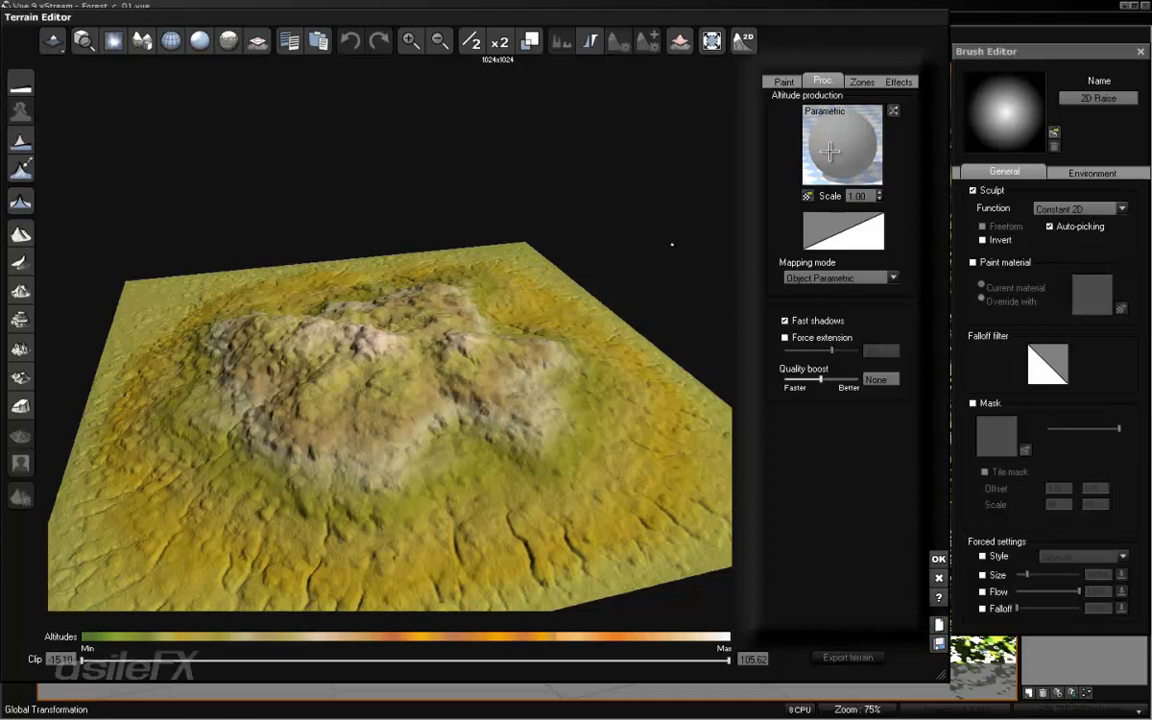
- Browse the function collections and apply Eroded_09 from the Eroded terrains as Terrain2's altitude production function
left_click(830, 150)
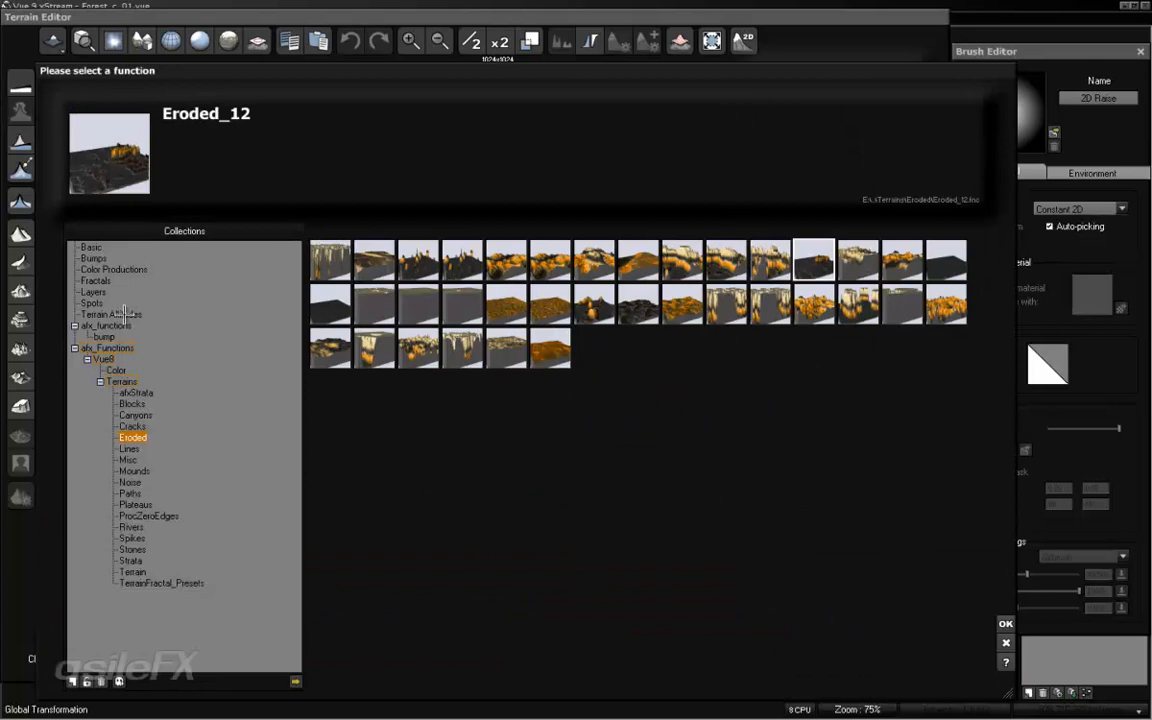
left_click(111, 313)
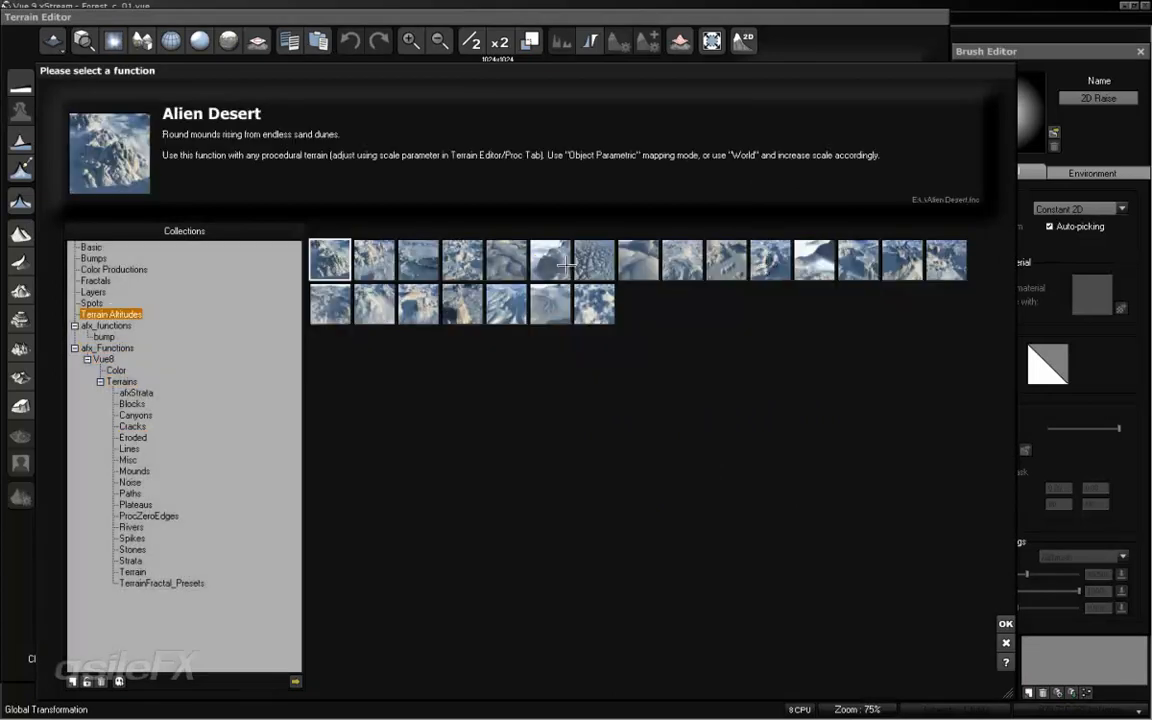
left_click(96, 280)
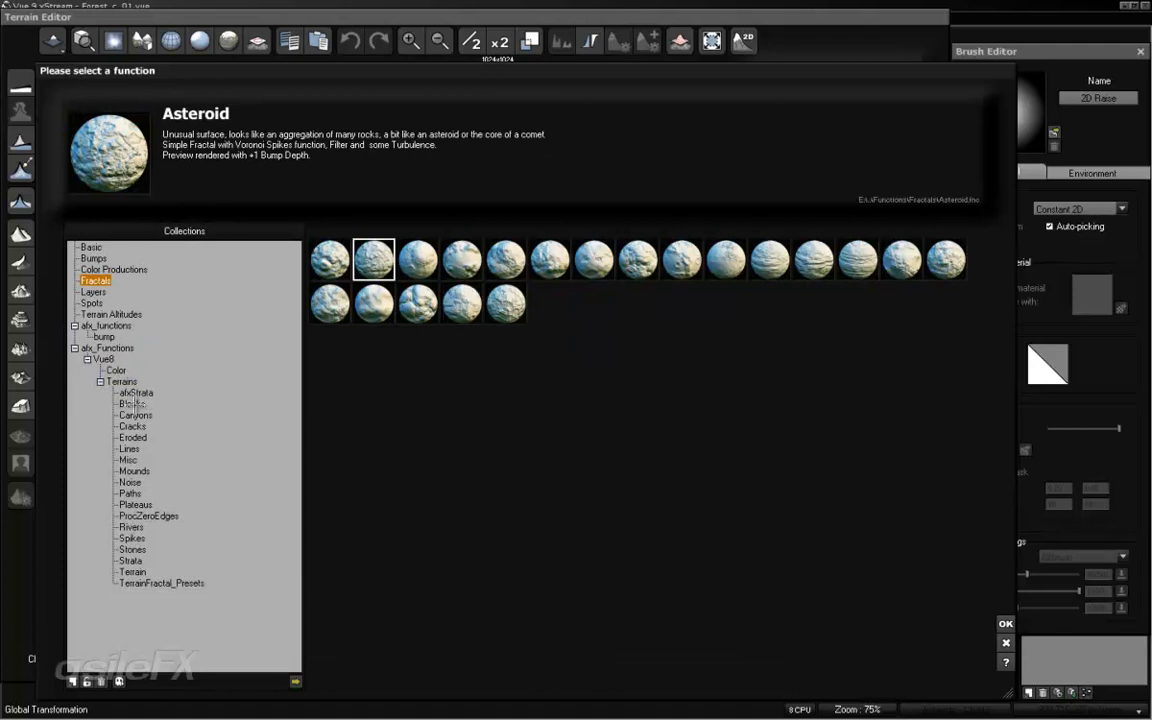
left_click(132, 404)
left_click(134, 471)
left_click(132, 549)
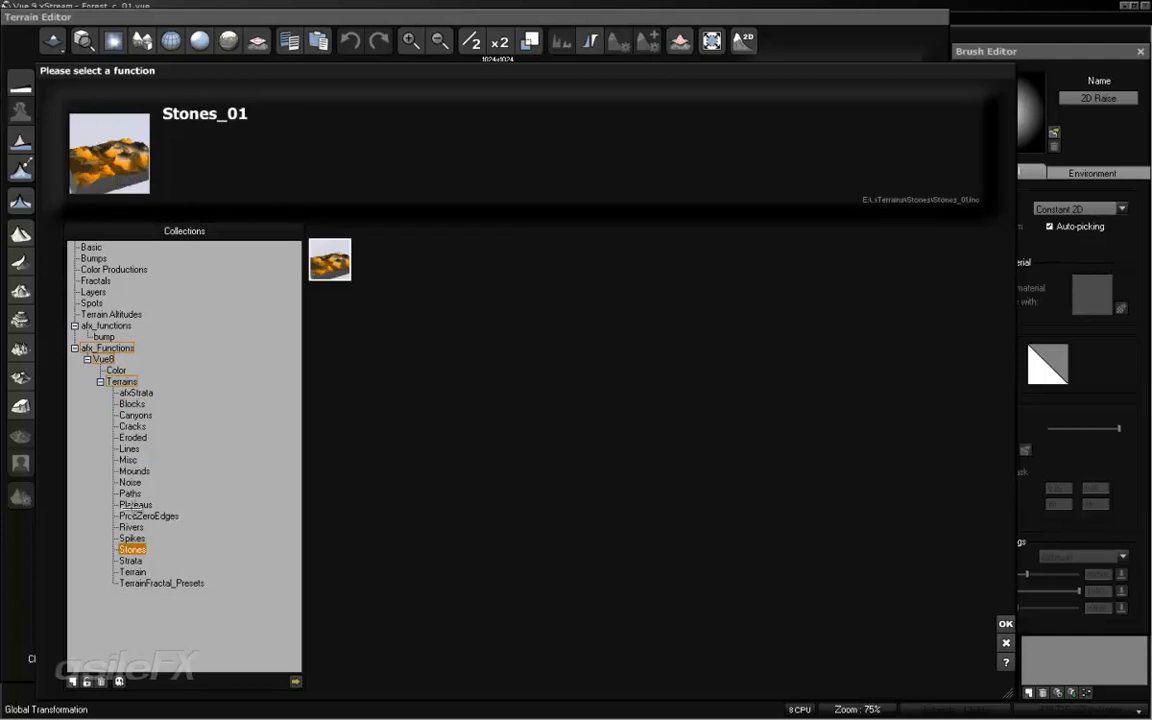
left_click(133, 505)
left_click(132, 437)
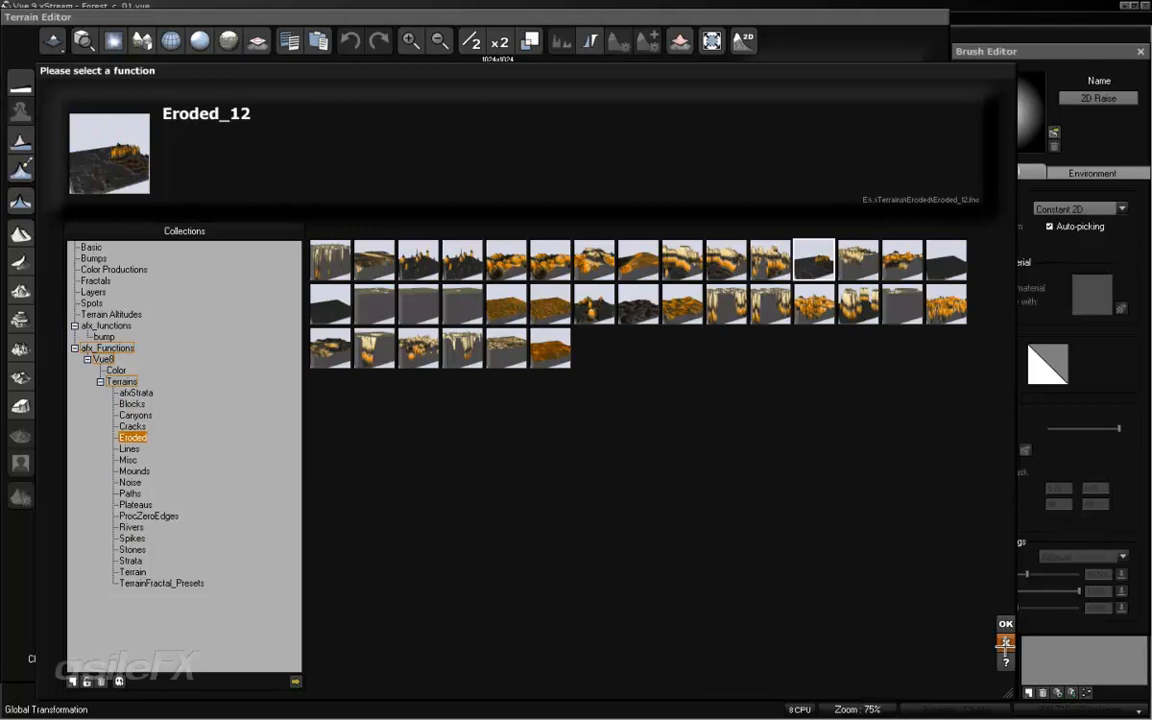
left_click(682, 258)
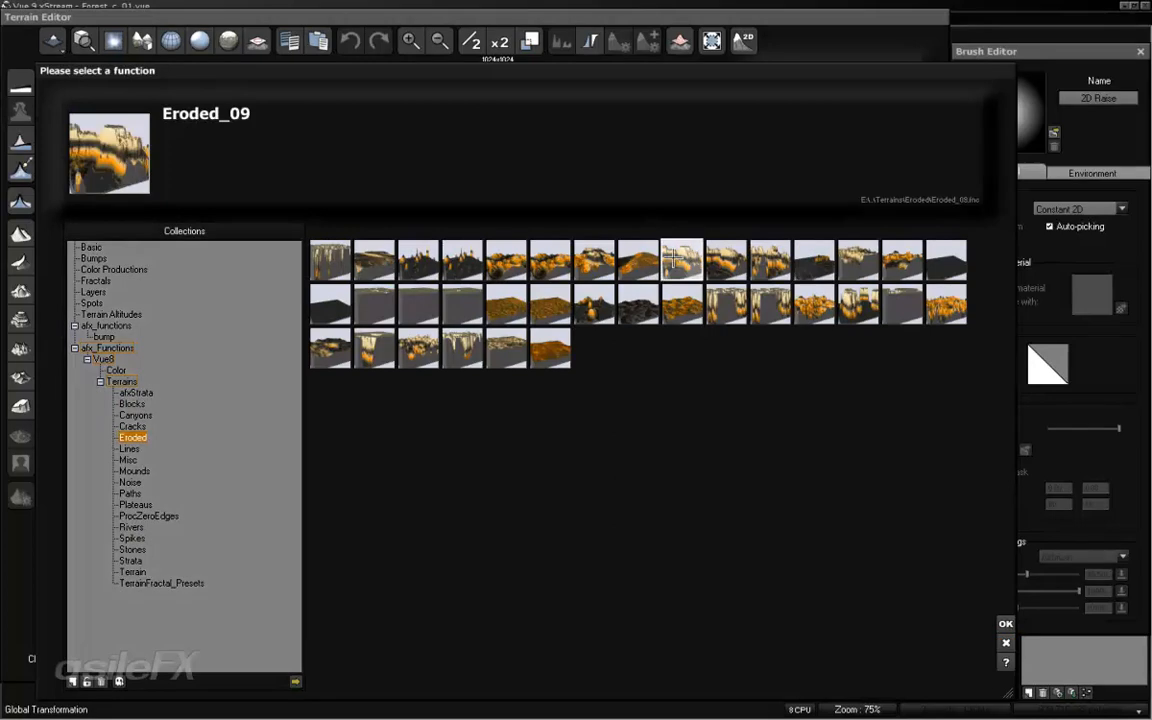
left_click(1005, 624)
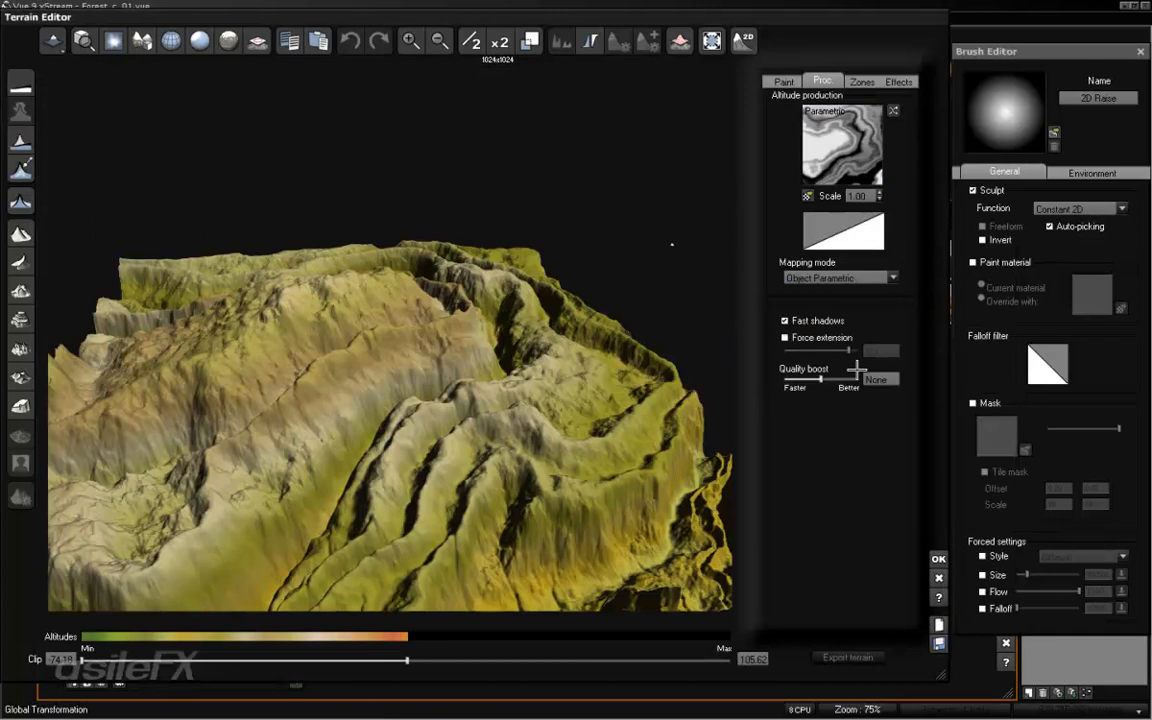
- Edit the altitude production filter into a nearly flat, low curve to reduce the Eroded_09 relief on Terrain2
right_click_drag(407, 311, 500, 400)
right_click_drag(449, 259, 609, 234)
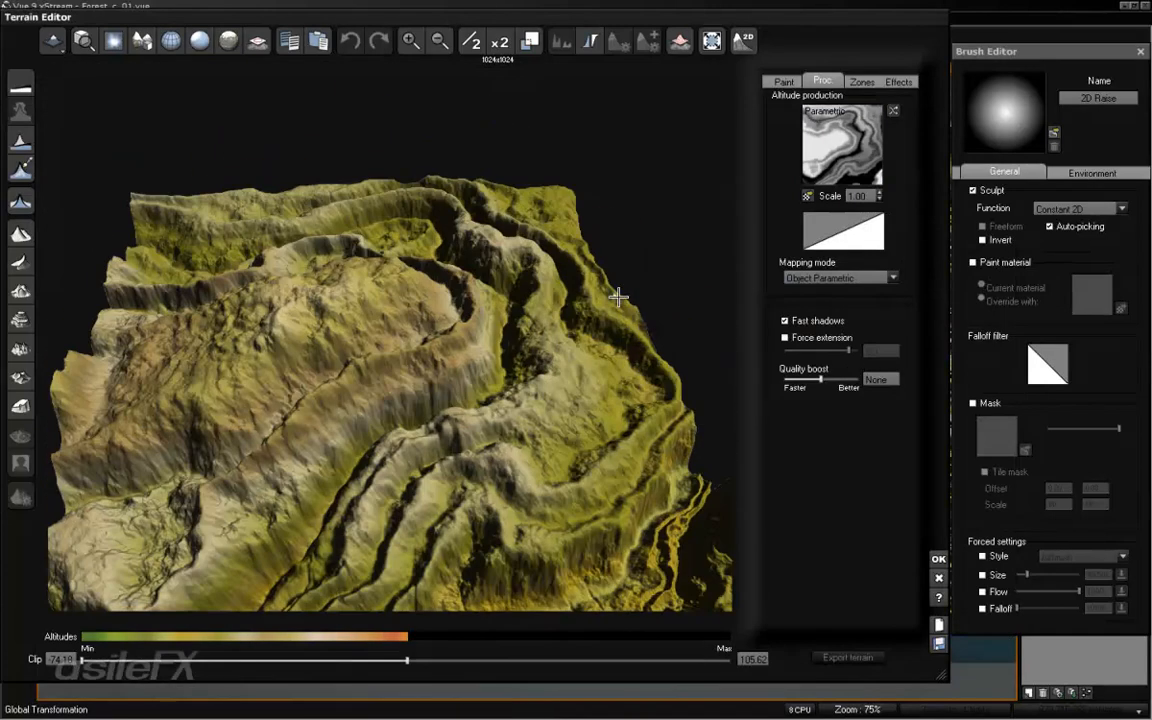
right_click(848, 230)
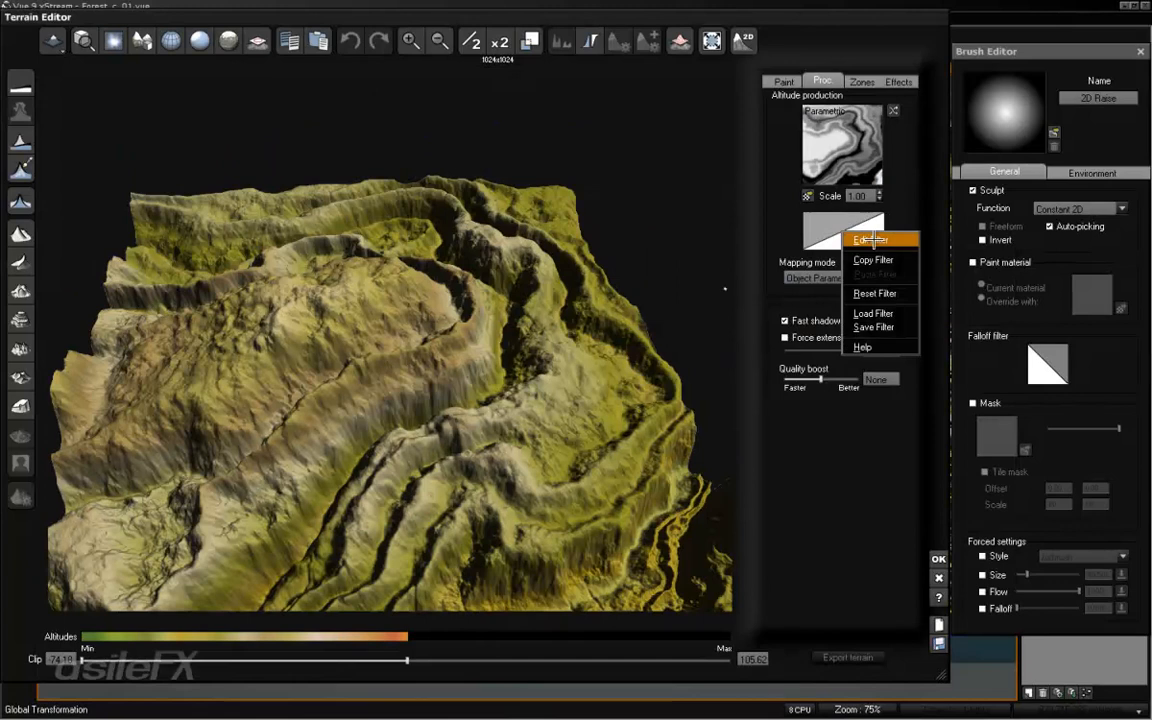
left_click(870, 240)
left_click_drag(716, 343, 655, 378)
left_click(752, 452)
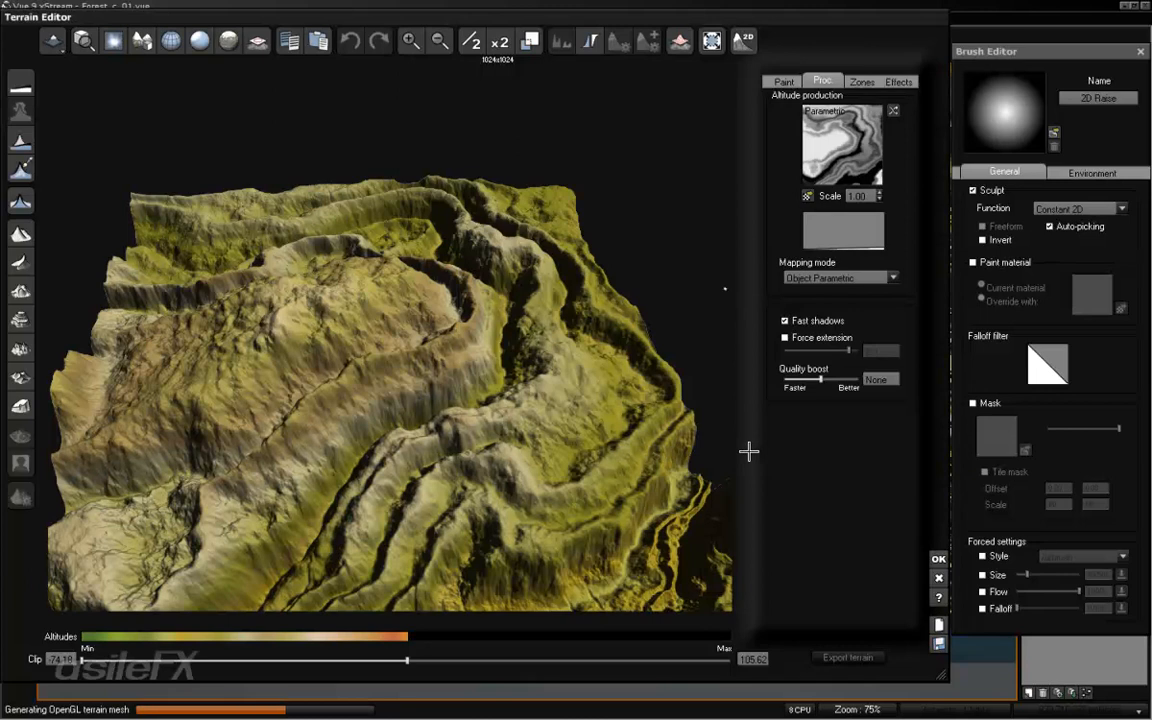
right_click_drag(530, 466, 445, 483)
right_click_drag(455, 406, 404, 381)
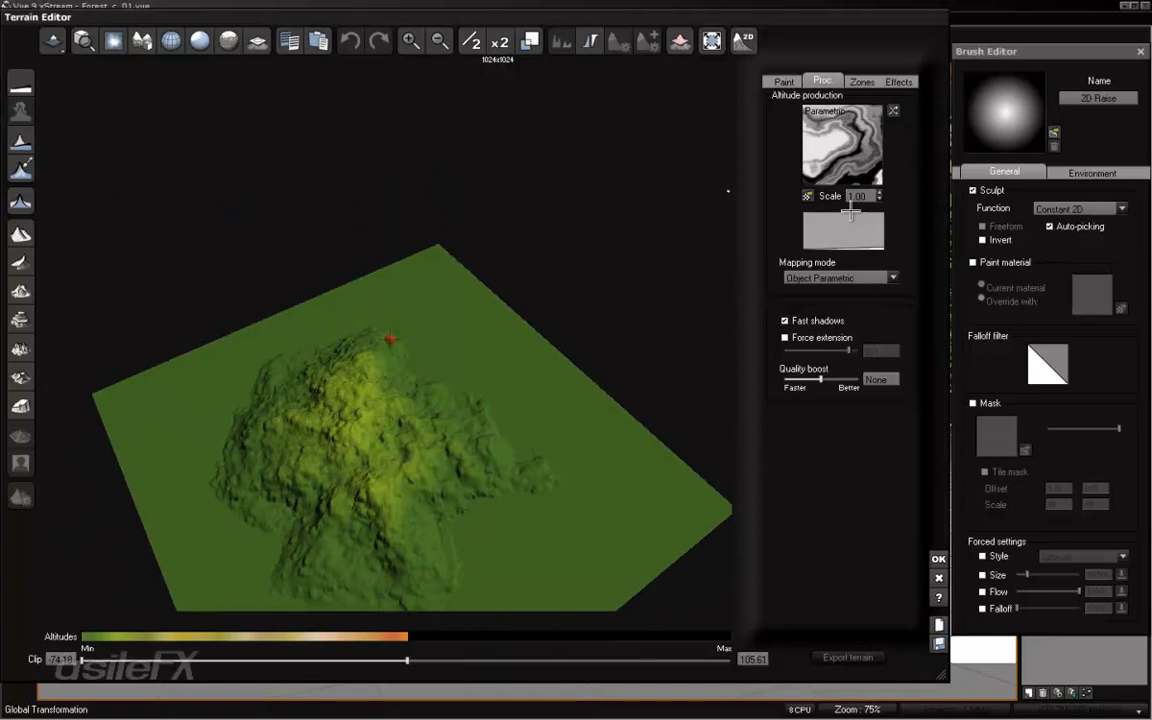
- Reset the altitude production filter to its linear default and reset Terrain2's altitude production function
right_click(850, 218)
left_click(880, 220)
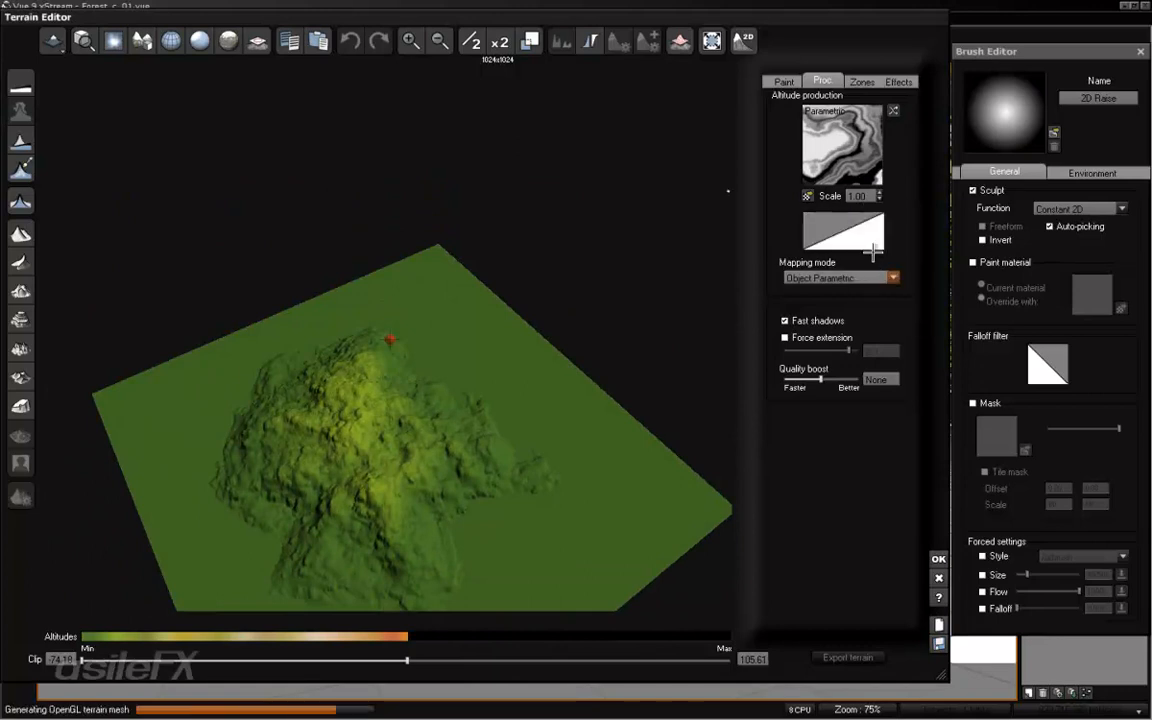
right_click(853, 154)
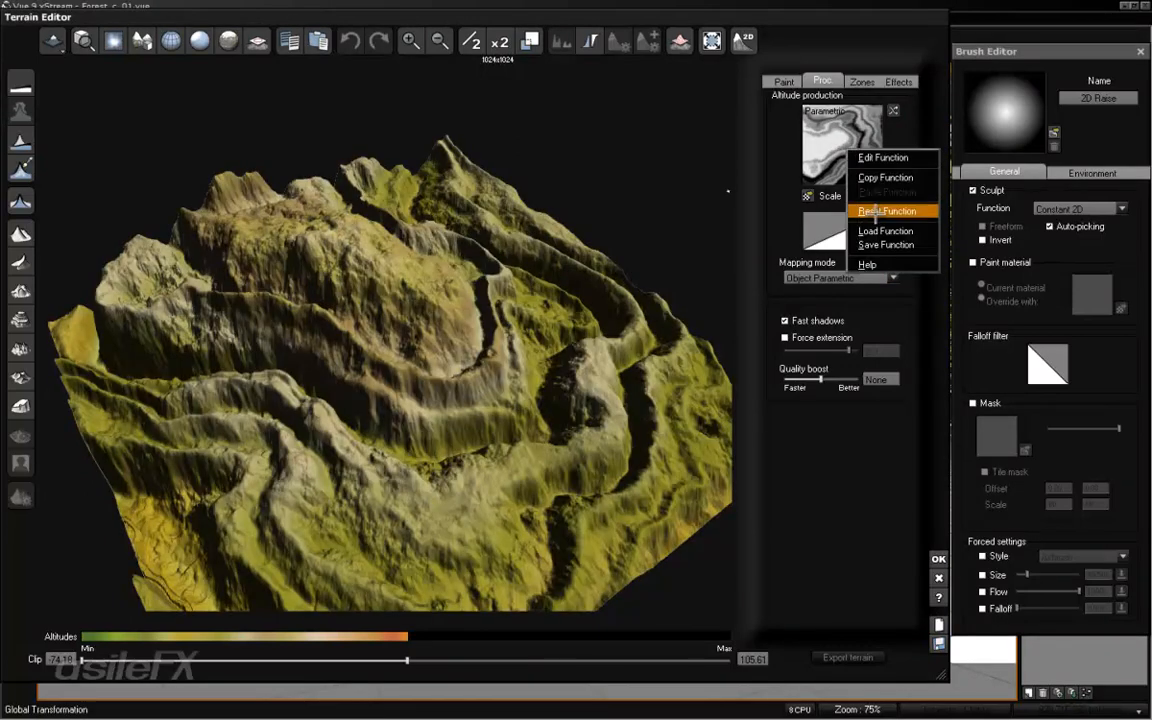
left_click(874, 211)
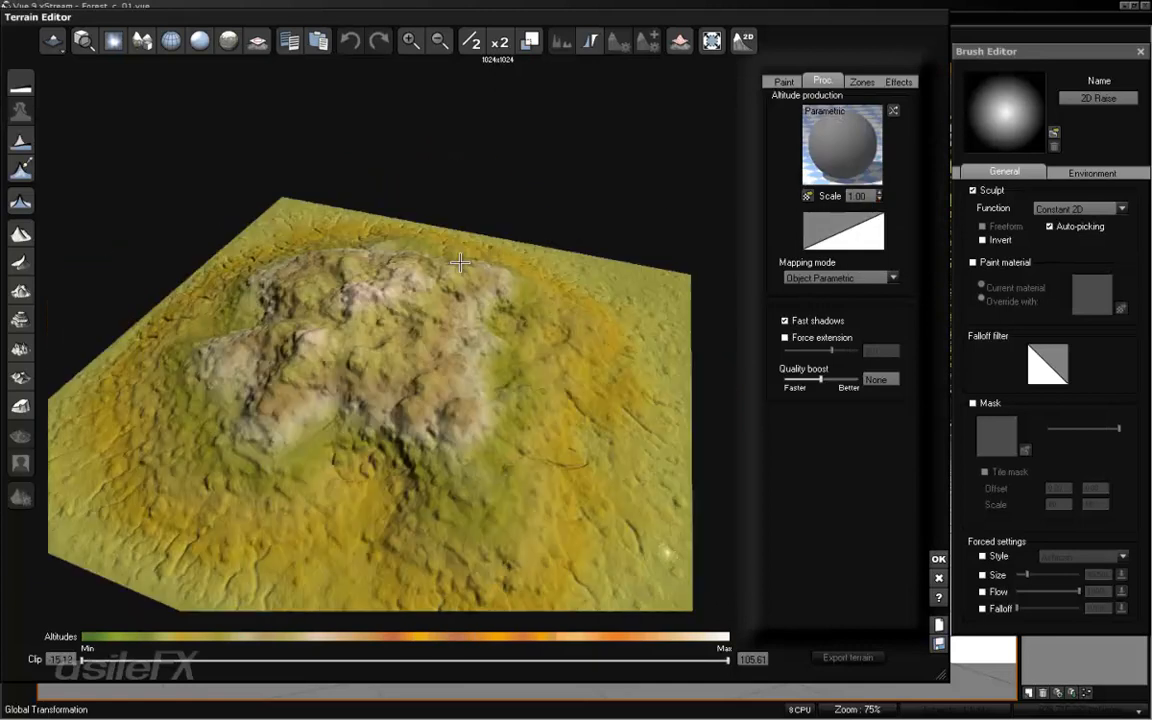
- Edit the altitude production function and add a fractal node of type Terrain Fractal feeding the Altitude output
right_click(855, 110)
left_click(882, 117)
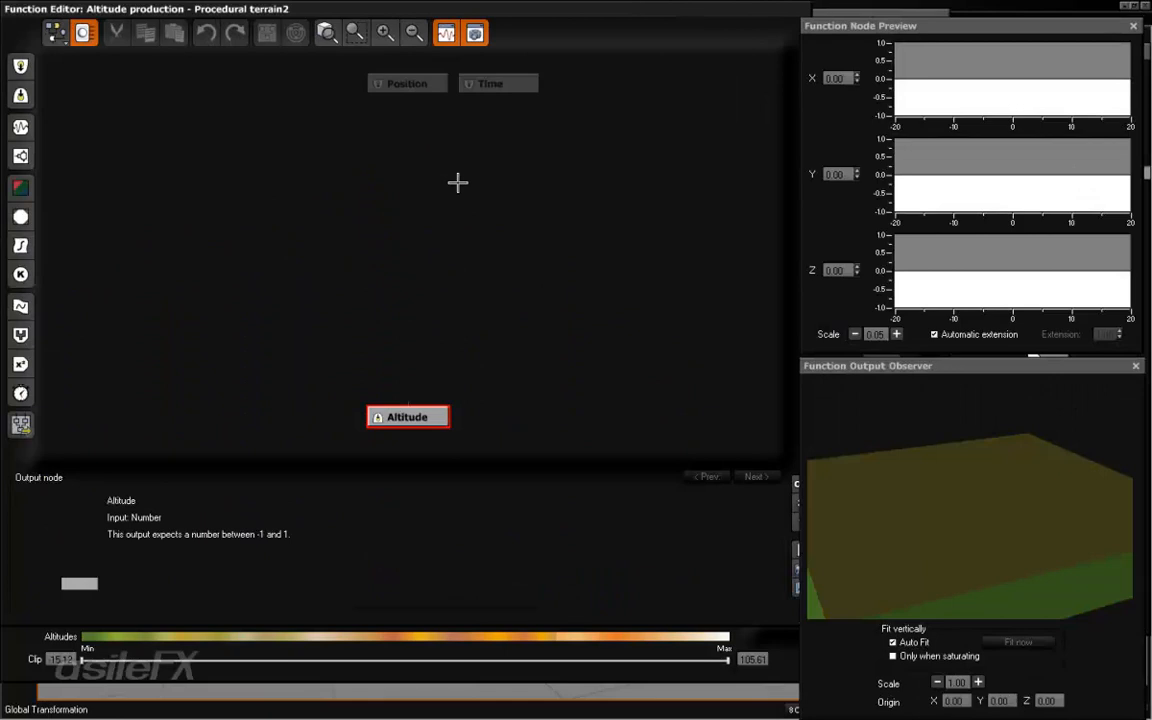
left_click(21, 155)
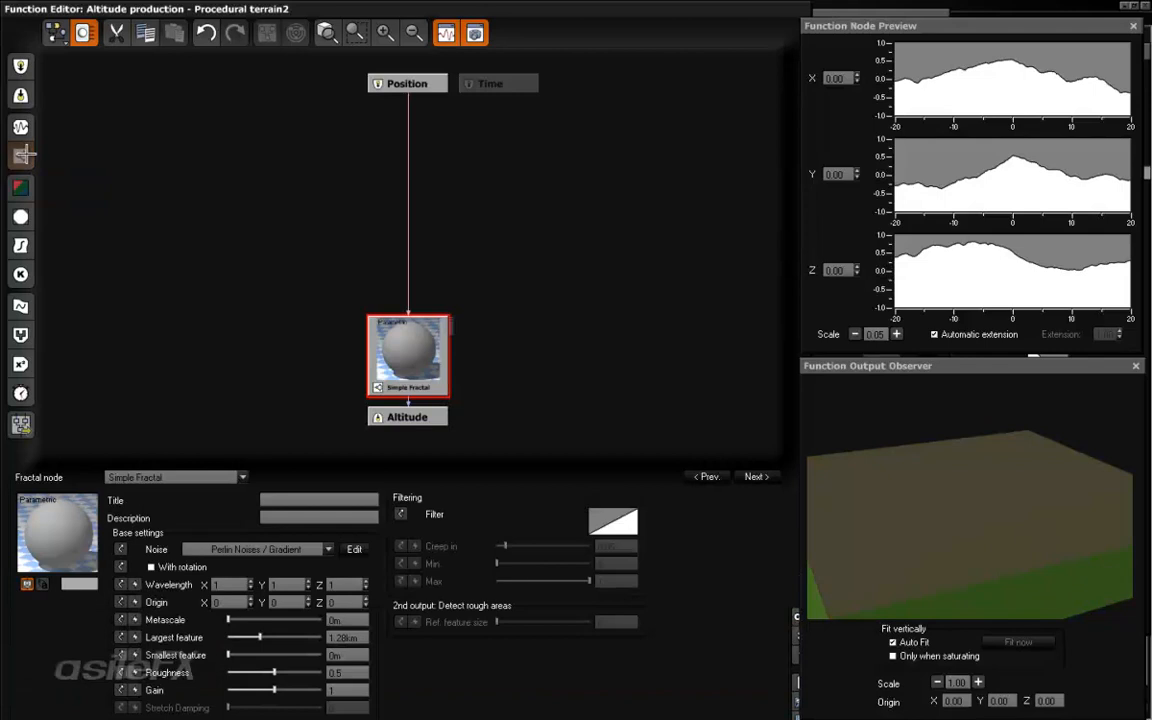
left_click(189, 478)
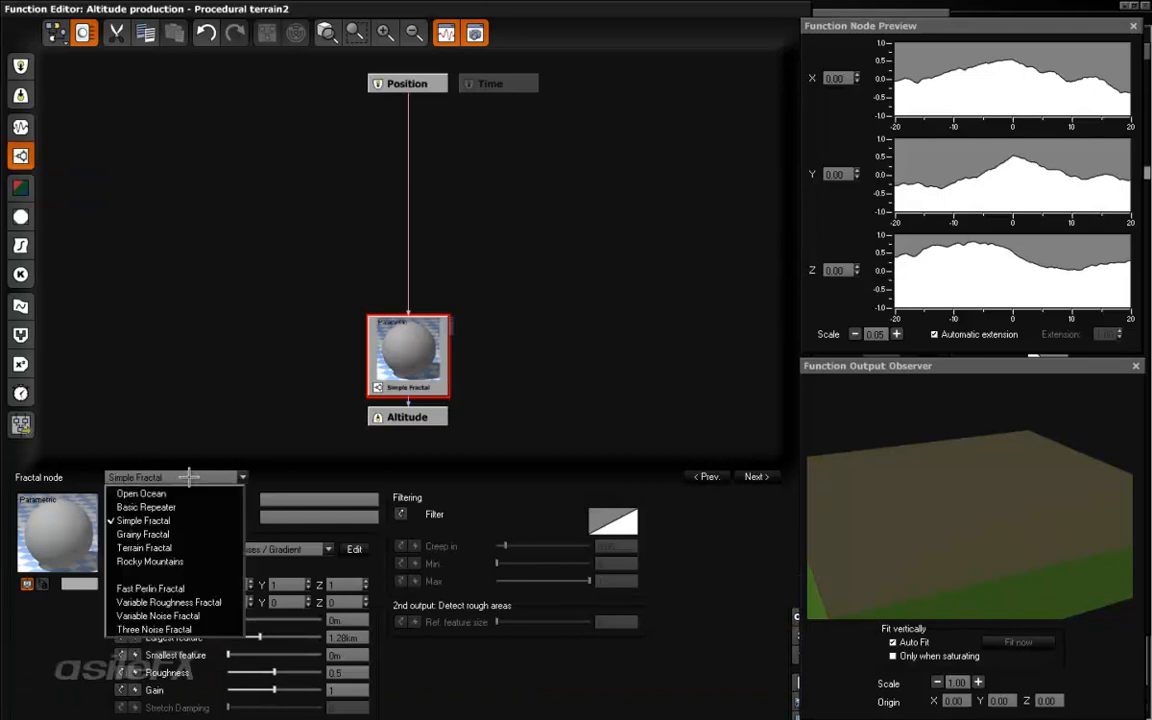
left_click(199, 548)
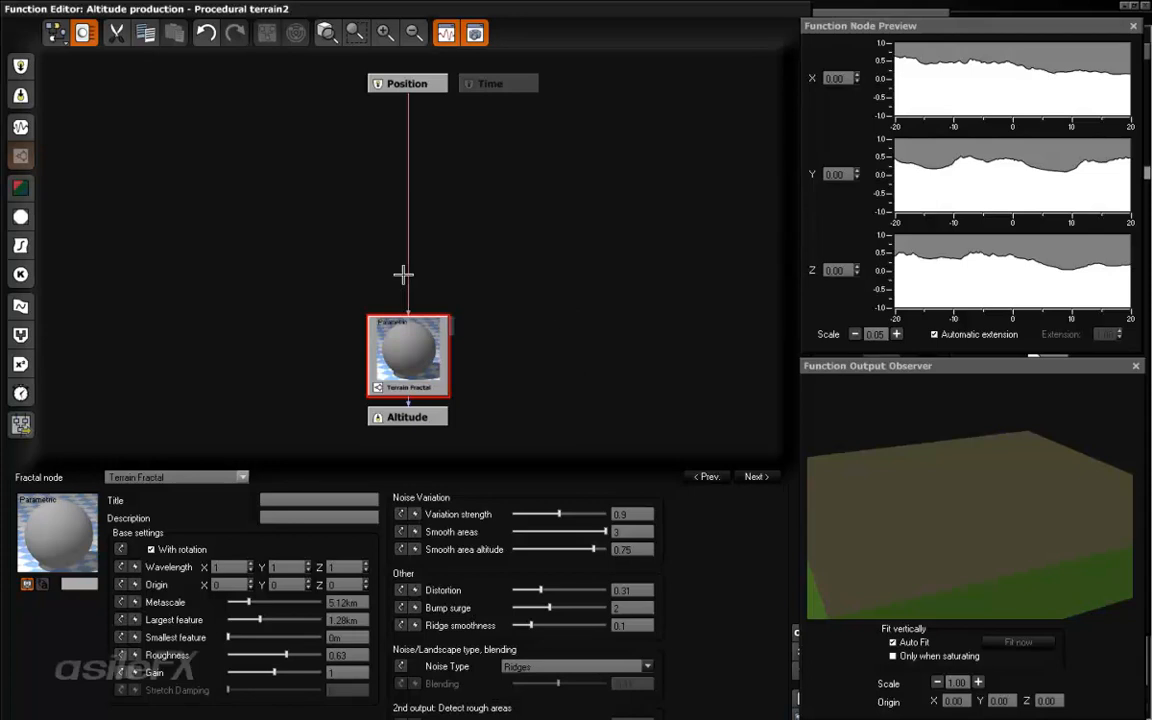
- Add an unconnected Multiply math node beside the link from Position to Terrain Fractal
mouse_move(408, 207)
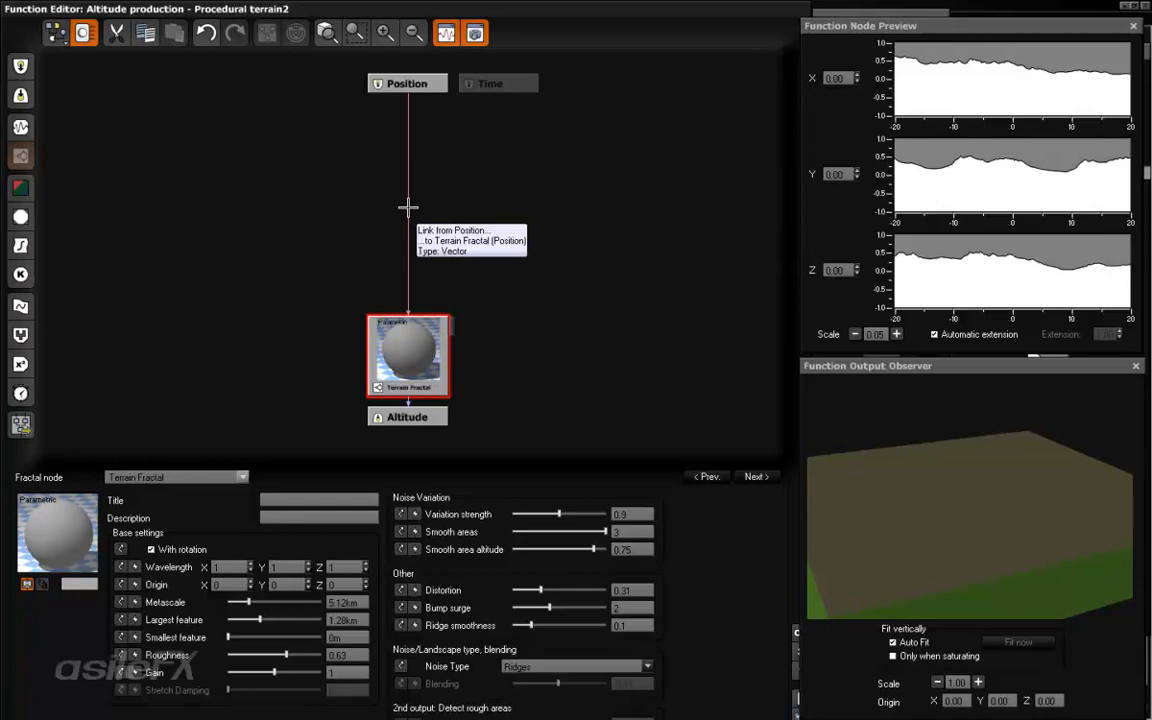
left_click(408, 208)
left_click(344, 260)
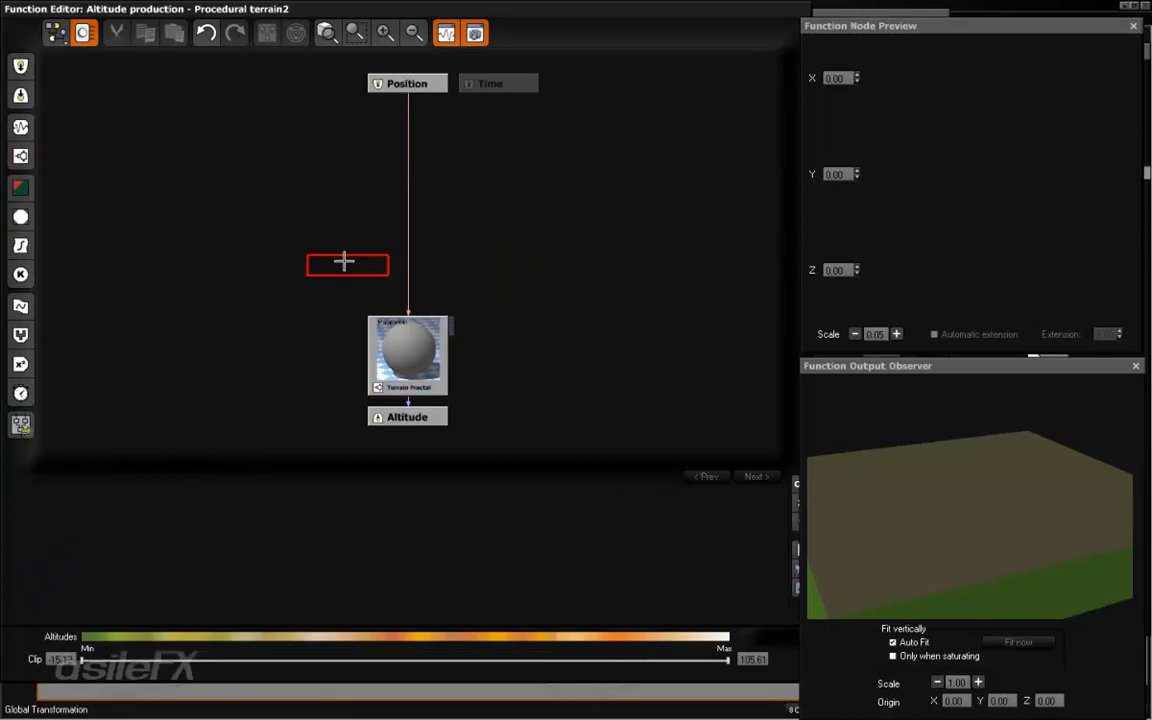
right_click(344, 260)
mouse_move(445, 406)
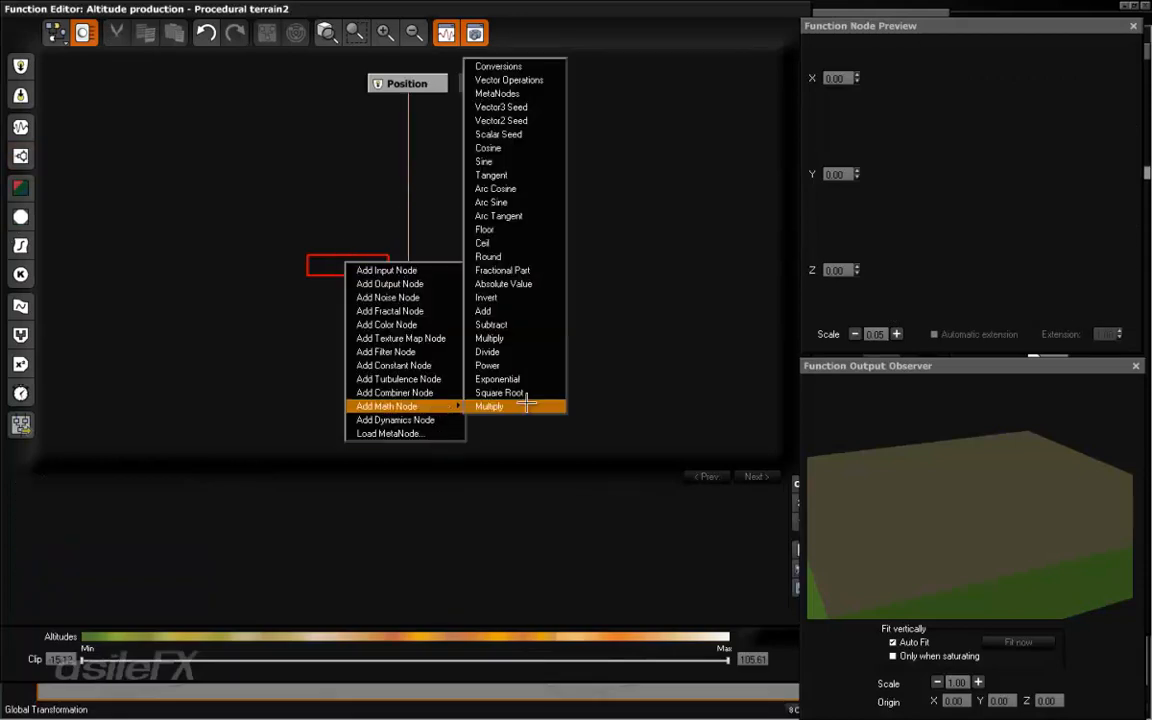
left_click(527, 404)
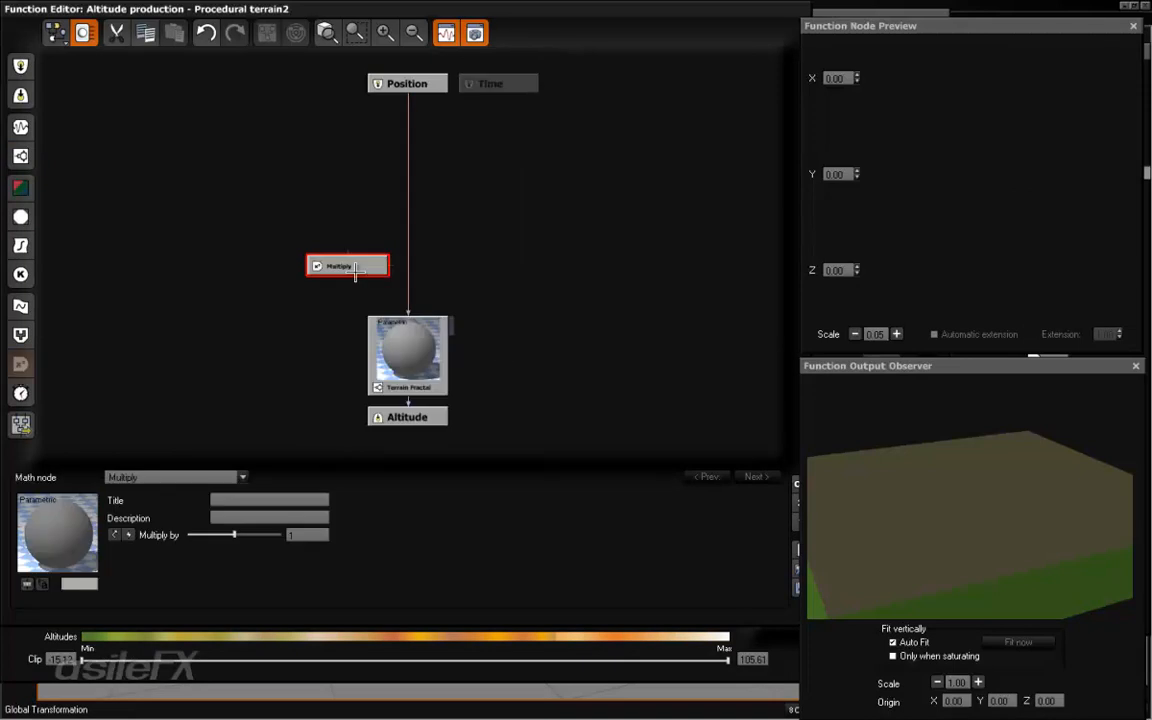
left_click_drag(361, 266, 361, 207)
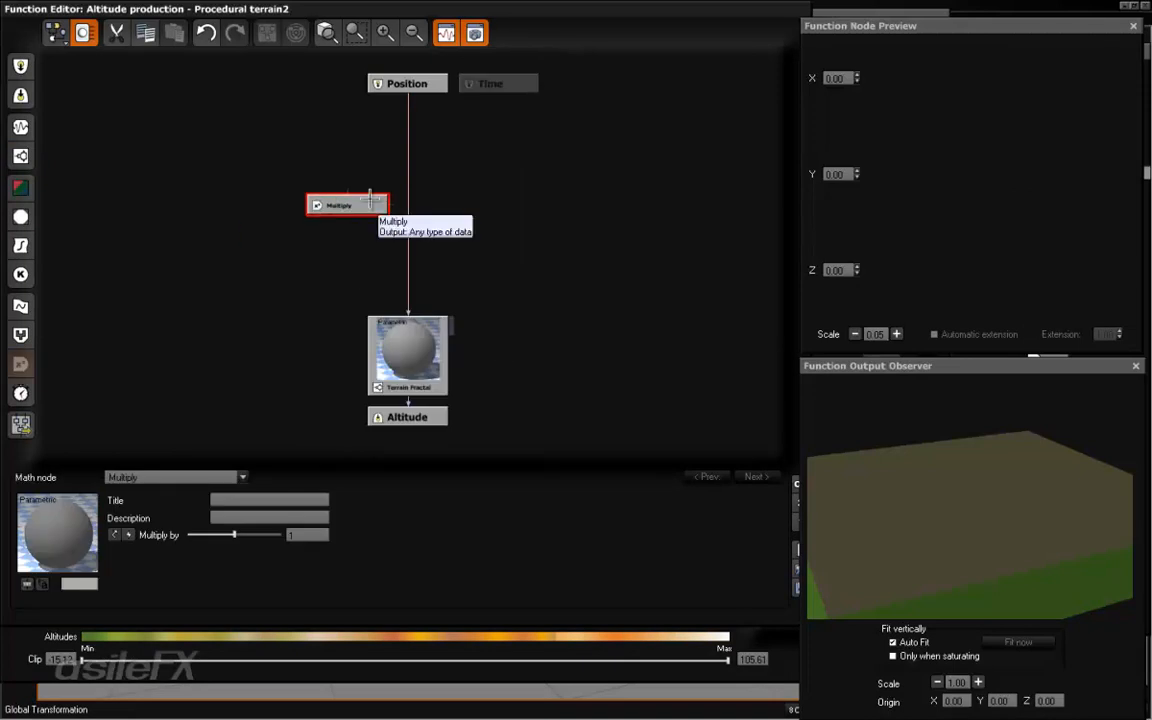
- Insert a Multiply math node into the Position to Terrain Fractal link and move the unconnected Multiply node farther aside
left_click(408, 186)
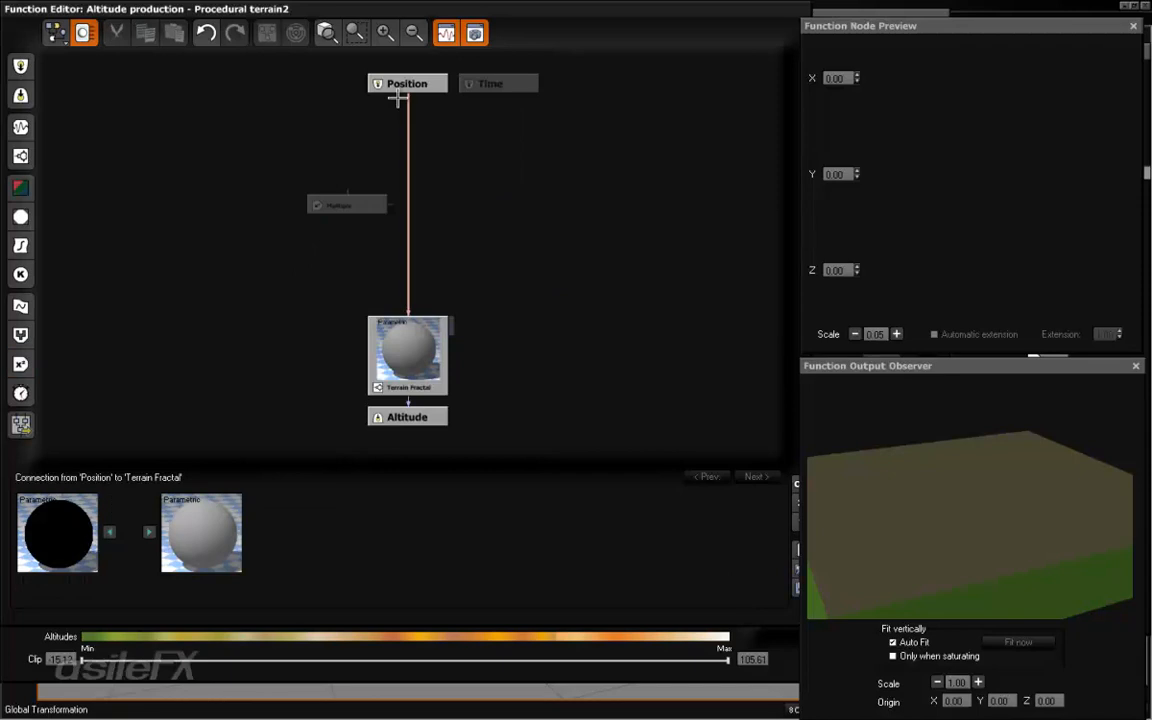
left_click(21, 364)
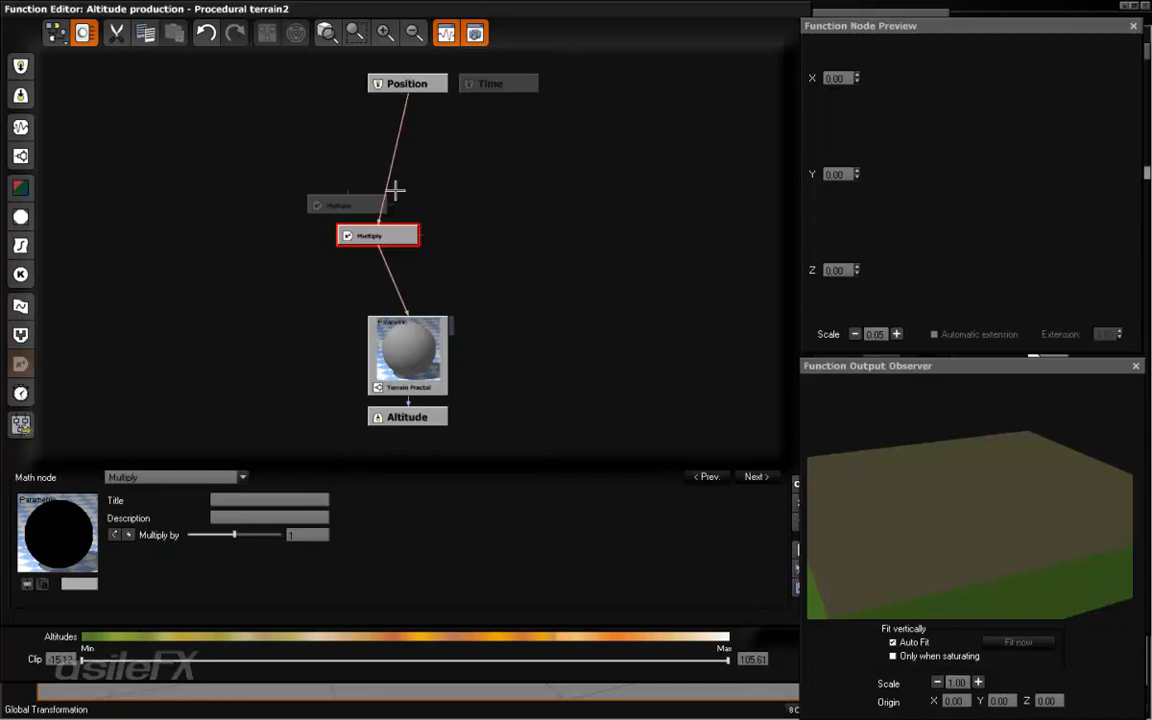
left_click_drag(360, 208, 308, 206)
left_click_drag(374, 231, 403, 230)
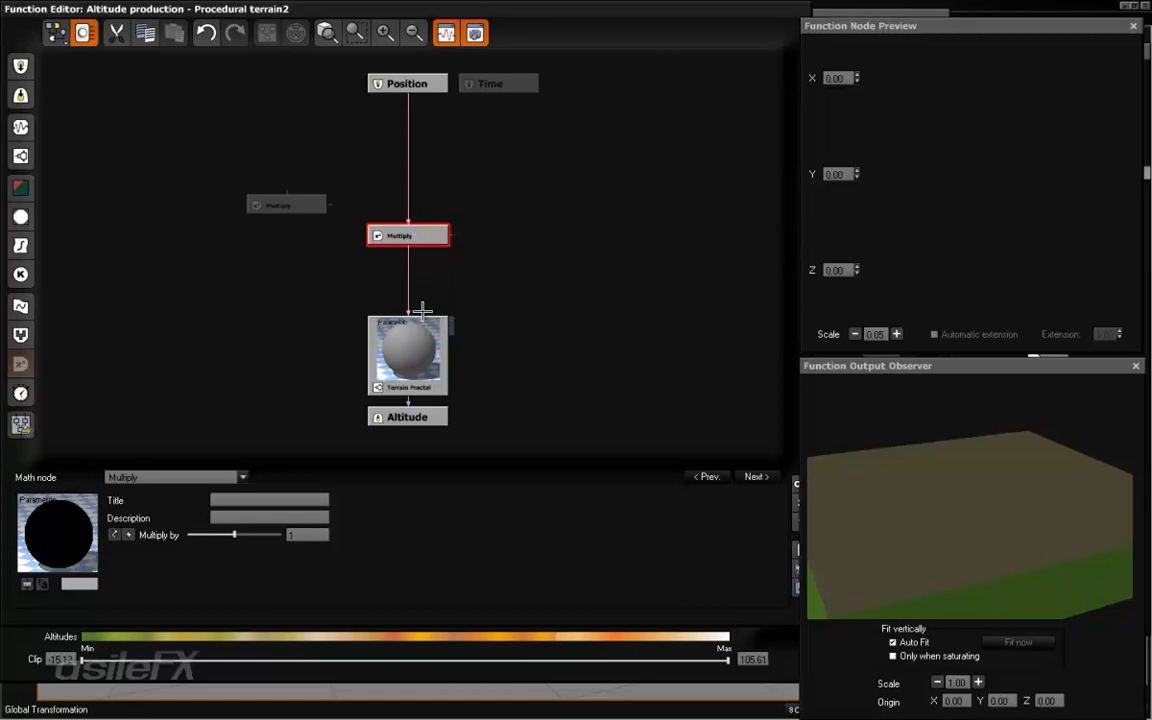
- Set the connected Multiply node's factor to 128 and inspect the resulting relief in the output preview
left_click(315, 535)
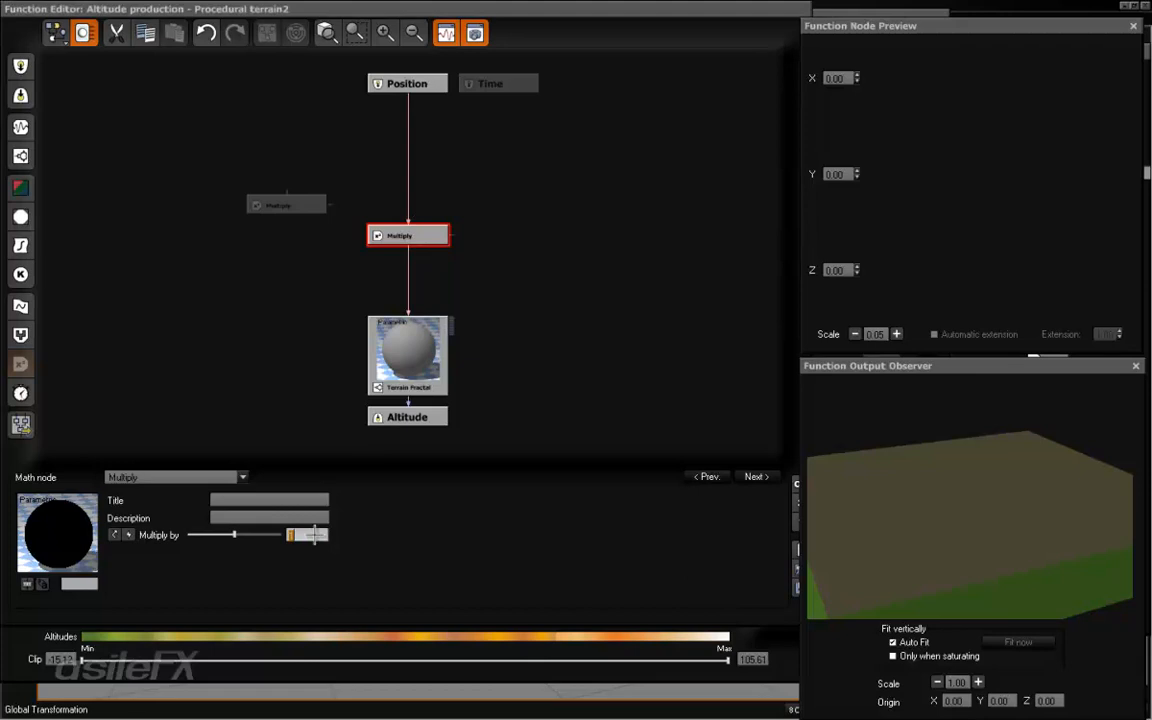
type("128")
key("Return")
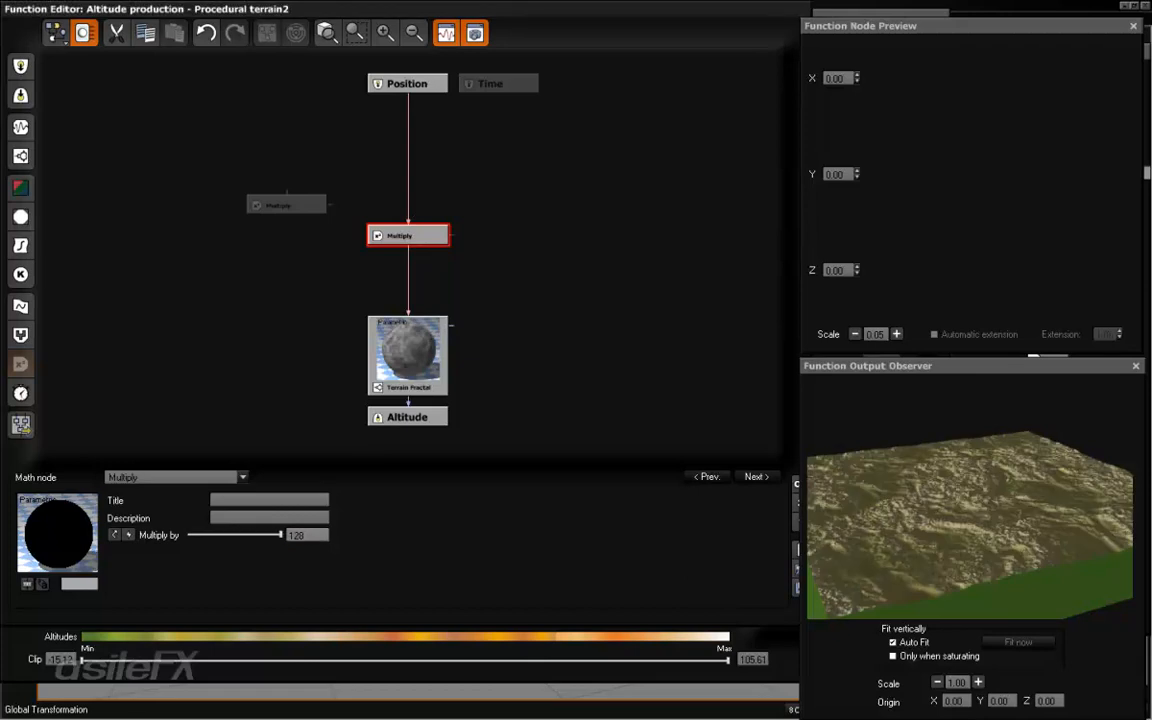
left_click_drag(846, 431, 960, 565)
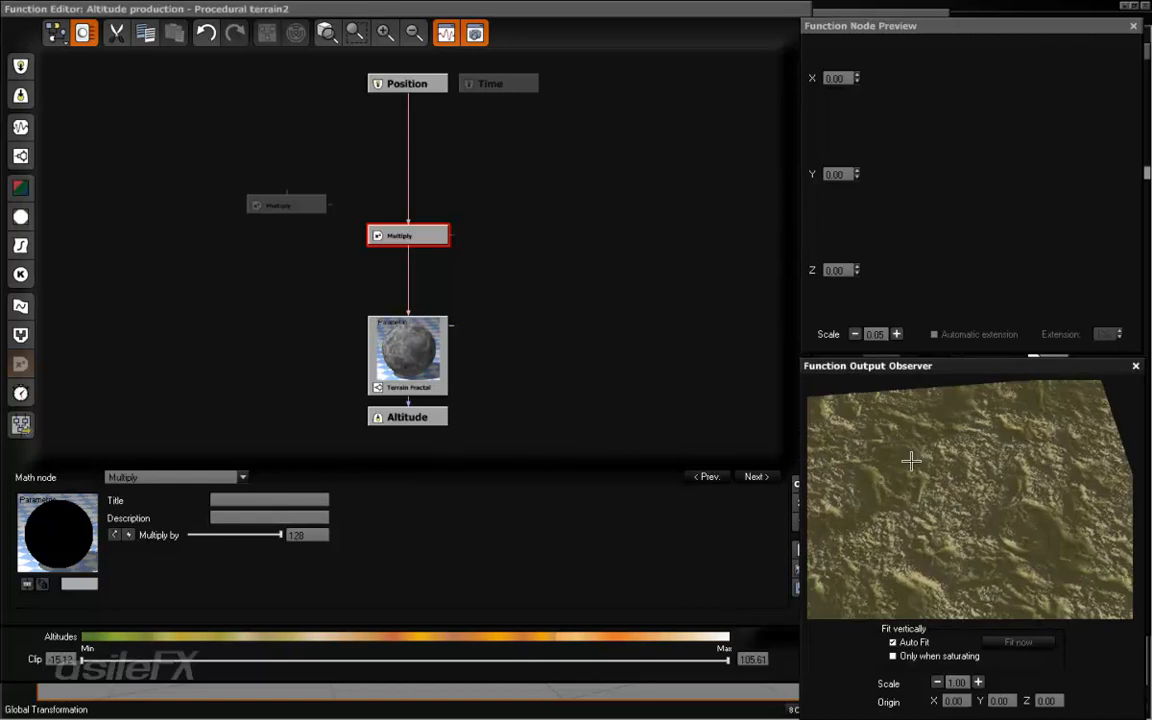
left_click_drag(865, 481, 944, 537)
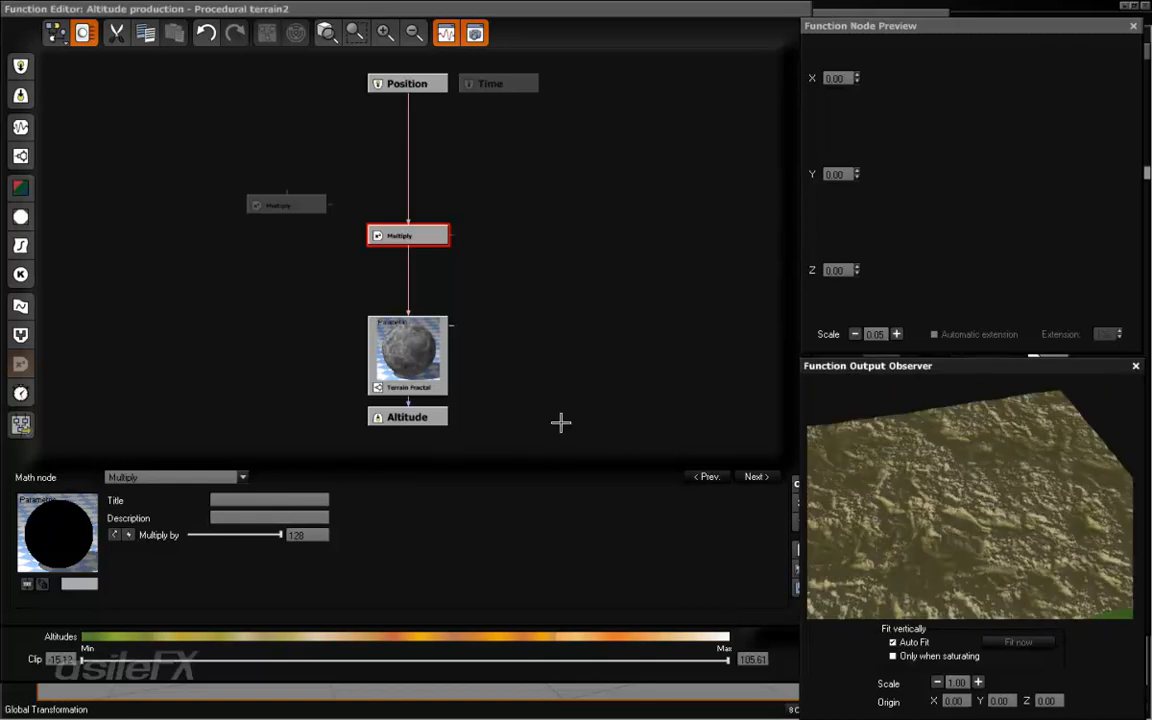
- Set the Terrain Fractal node's metascale to 128 m and its largest feature to about 16.9 km
left_click(438, 341)
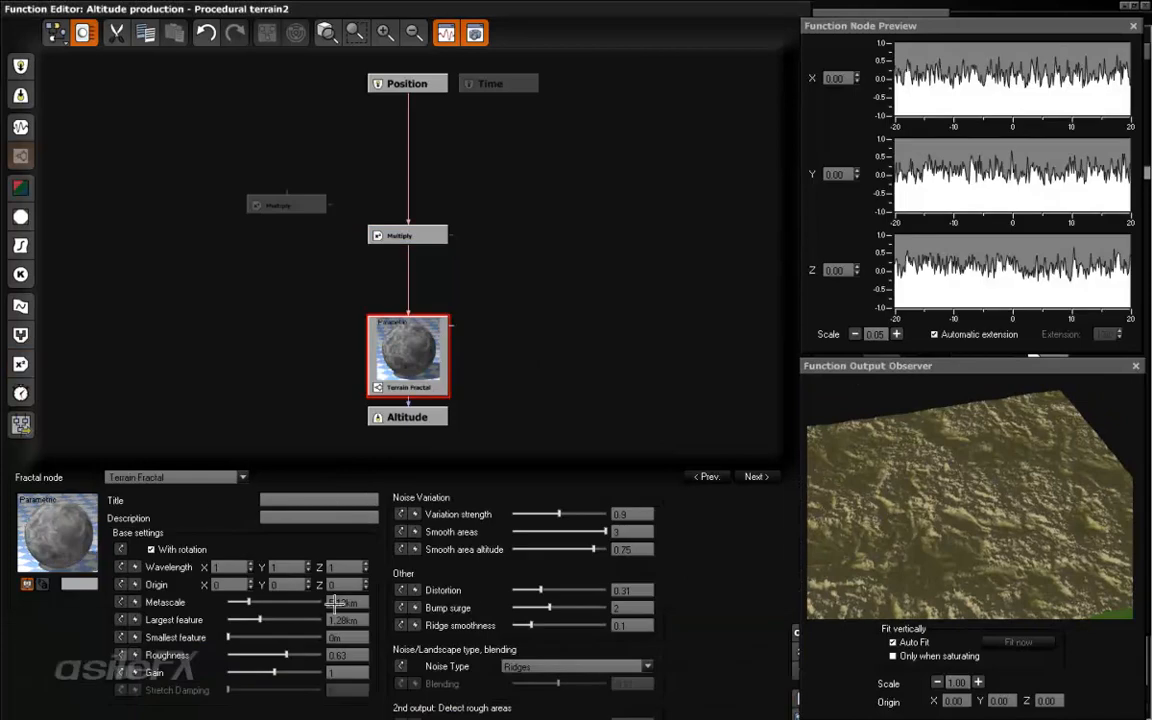
mouse_move(287, 601)
left_mouse_down()
mouse_move(303, 601)
mouse_move(252, 617)
mouse_move(268, 617)
mouse_move(232, 600)
mouse_move(303, 619)
mouse_move(293, 619)
left_mouse_up()
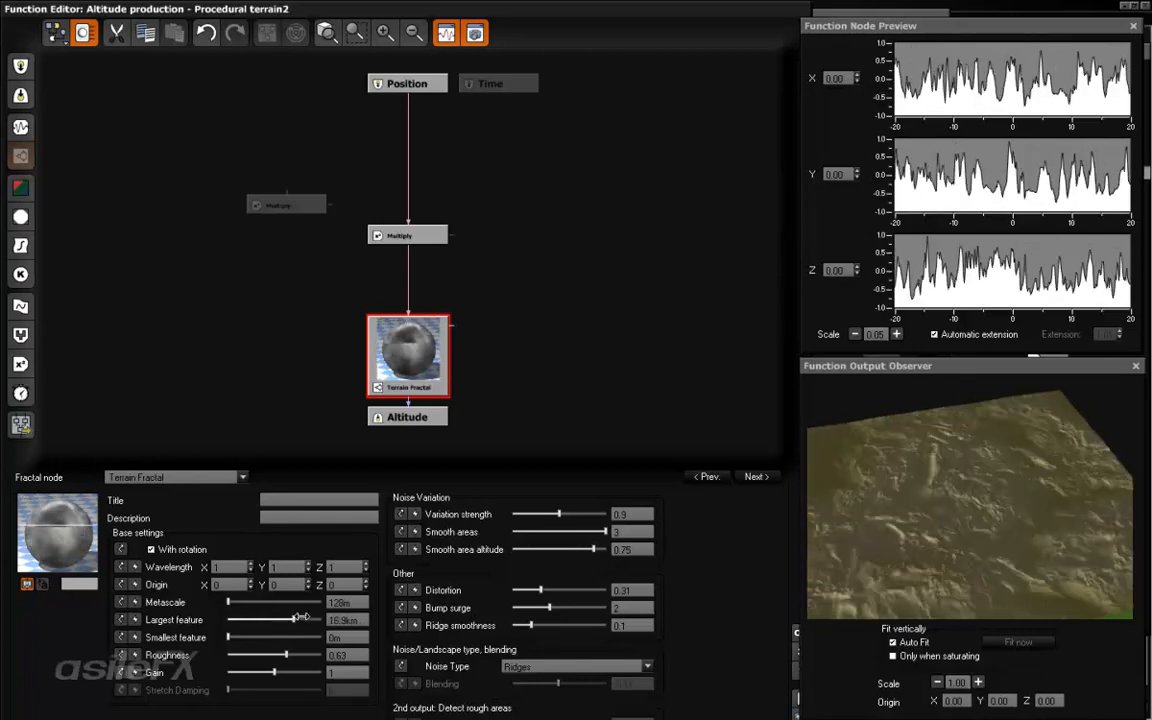
left_click_drag(929, 499, 872, 546)
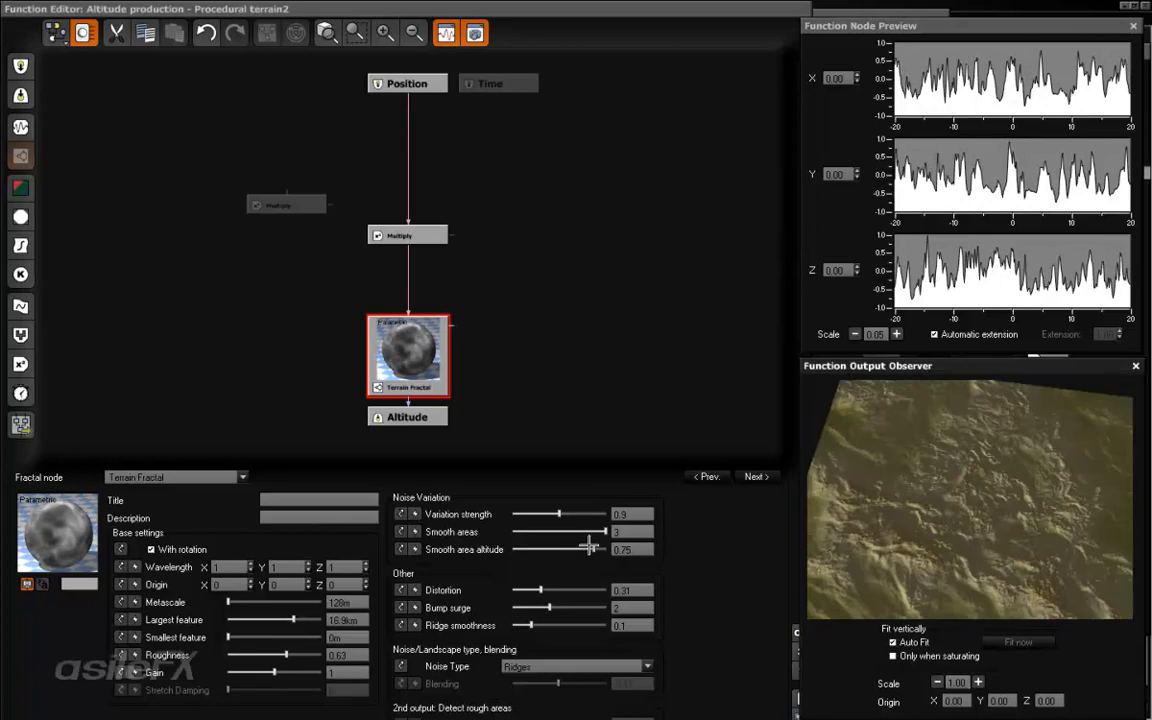
- Set the Terrain Fractal's smooth area altitude to about 0.33 and its noise type to Billows
left_click_drag(592, 546, 600, 548)
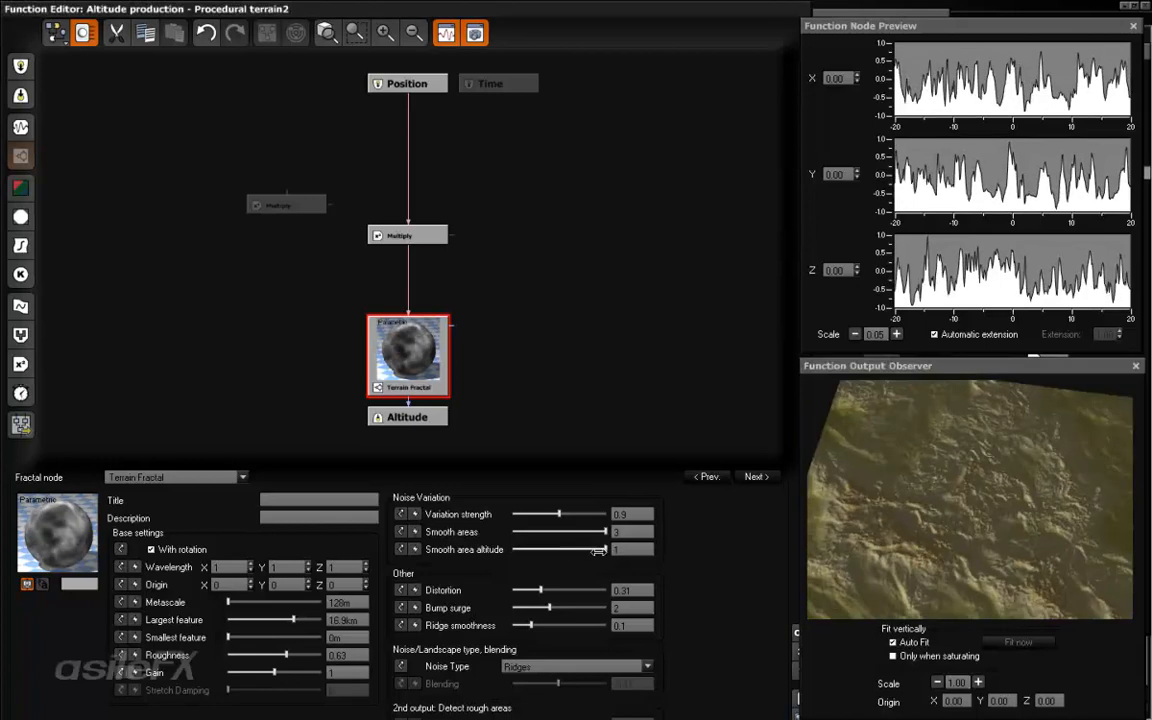
left_click_drag(519, 548, 575, 548)
left_click(565, 666)
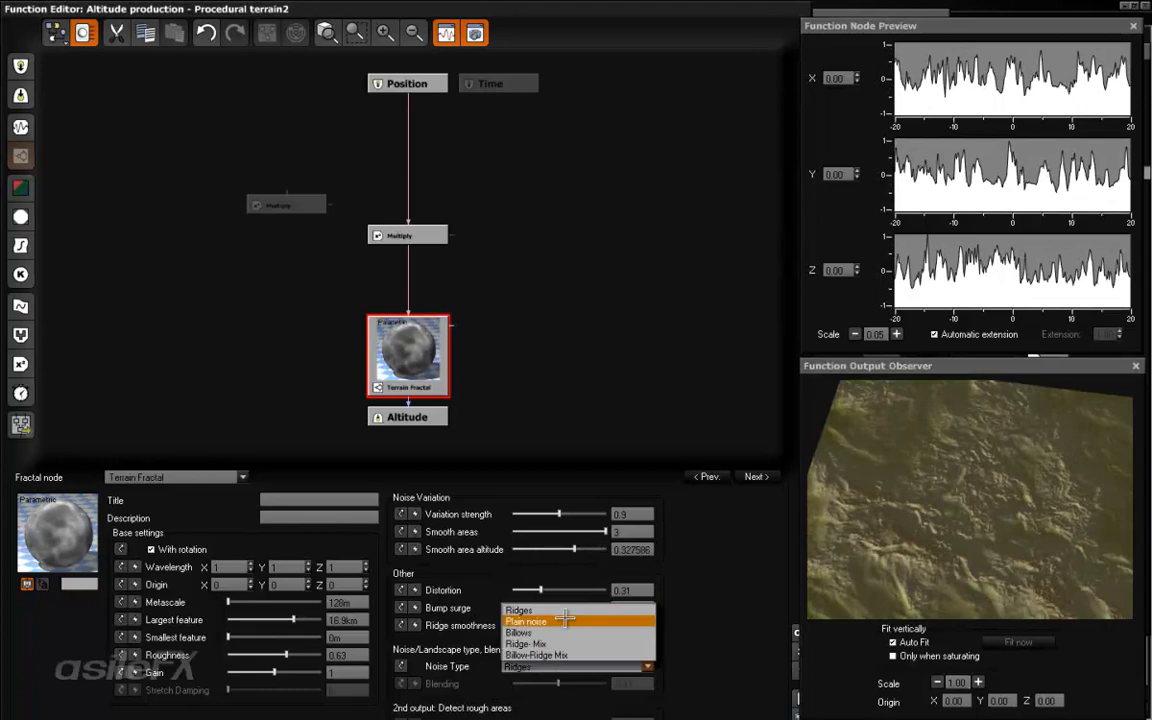
left_click(565, 632)
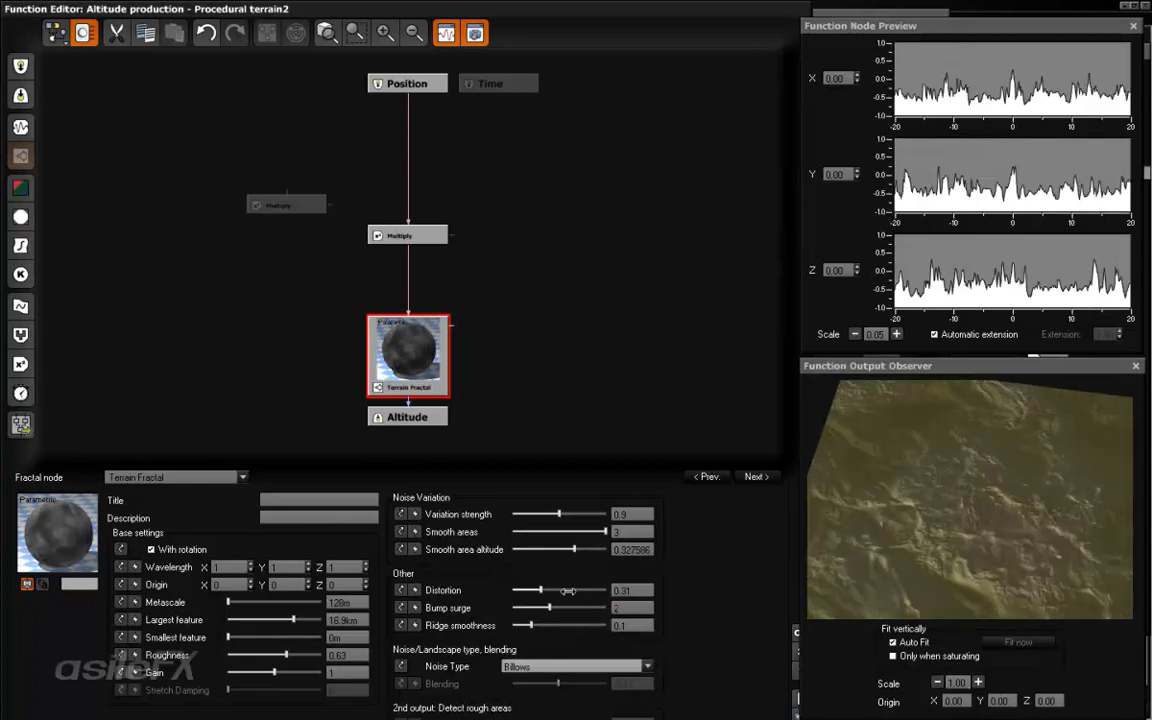
- Fine-tune the Terrain Fractal: distortion about 0.40, bump surge about 1.38, smooth area altitude about 0.24 and a lower gain; accept the function
mouse_move(557, 589)
left_mouse_down()
mouse_move(485, 607)
mouse_move(546, 607)
left_mouse_up()
left_click_drag(910, 527, 1037, 508)
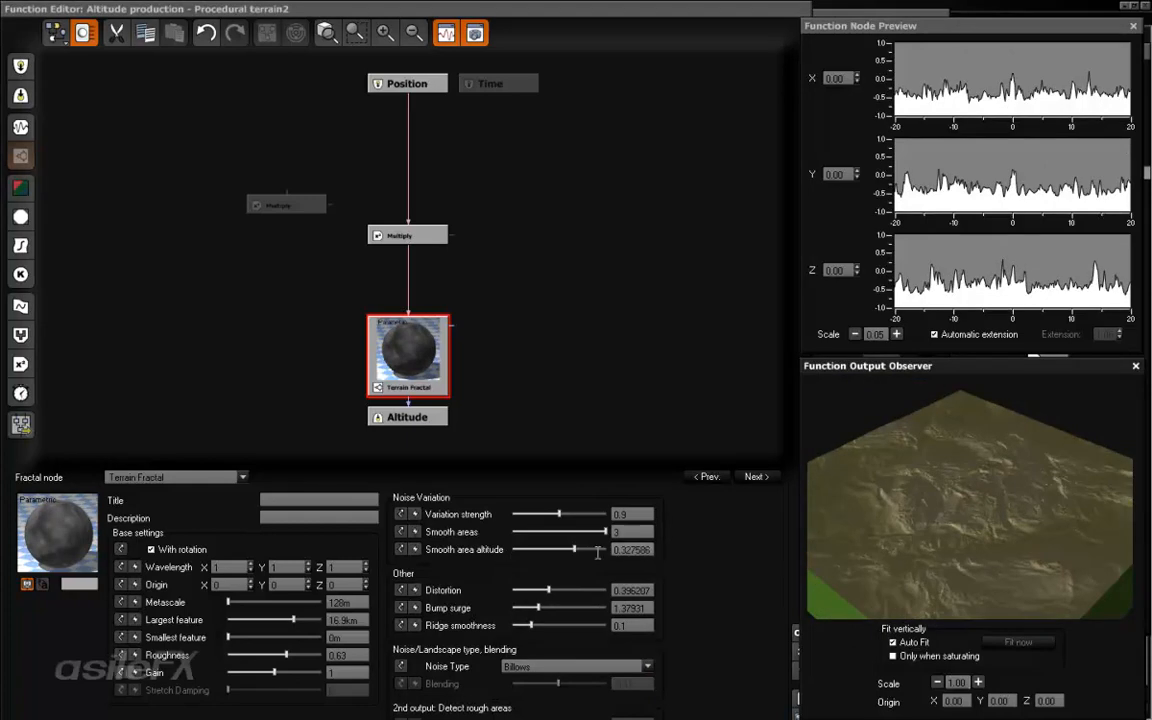
mouse_move(579, 549)
left_mouse_down()
mouse_move(502, 543)
mouse_move(604, 543)
mouse_move(570, 549)
left_mouse_up()
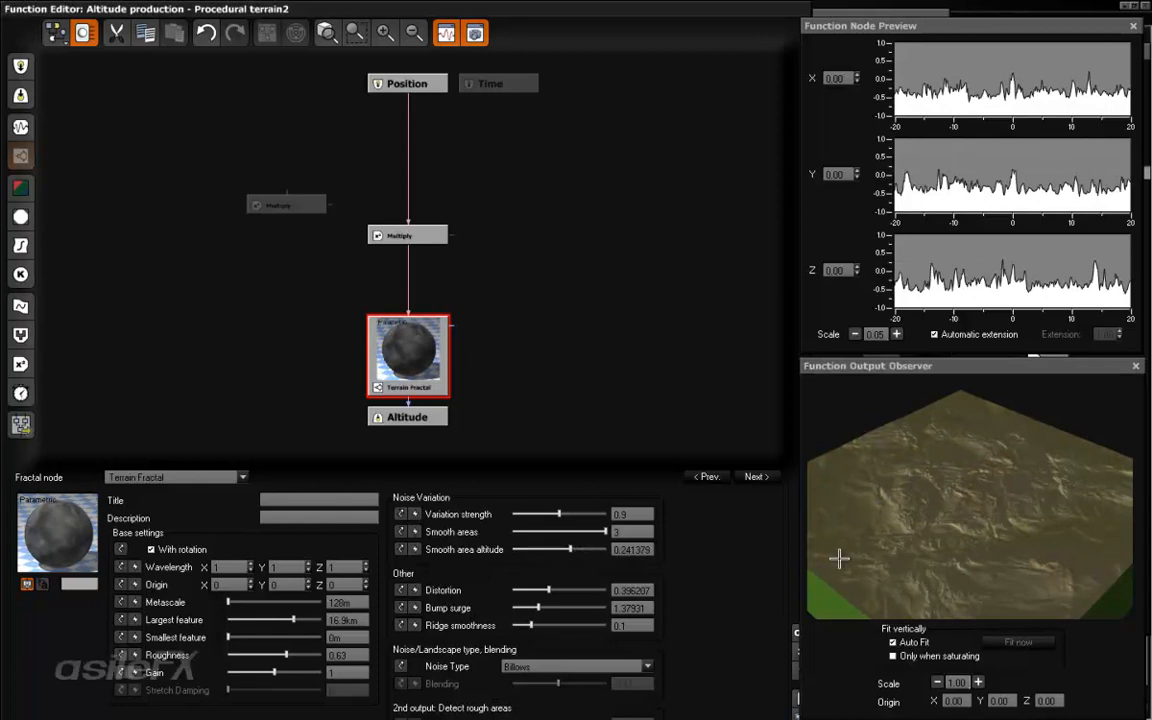
left_click_drag(287, 671, 248, 668)
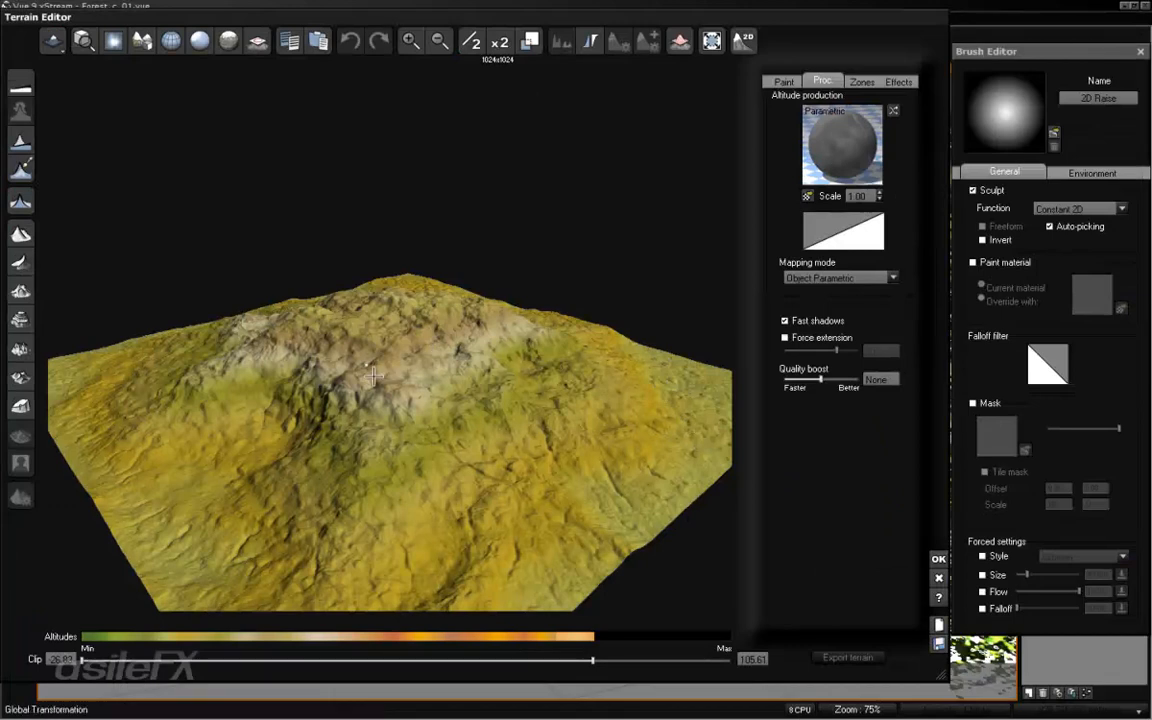
- Adjust Terrain2's upper clipping altitude and accept the Terrain Editor changes
right_click_drag(432, 356, 473, 390)
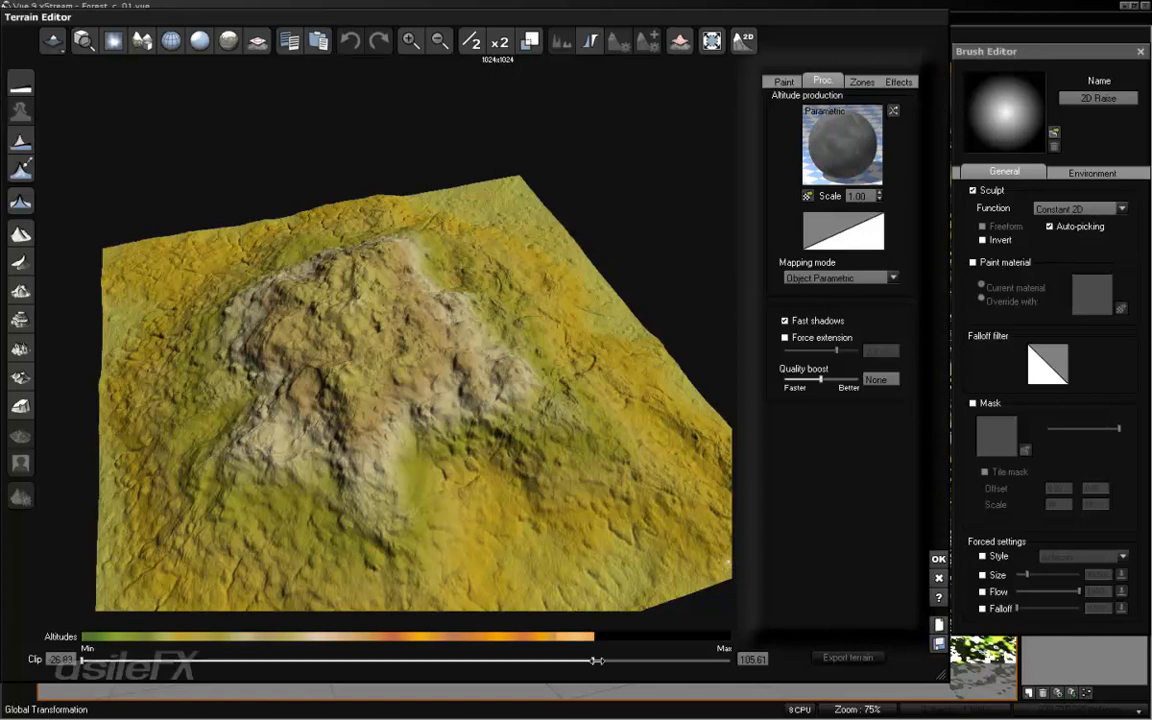
left_click_drag(590, 660, 309, 656)
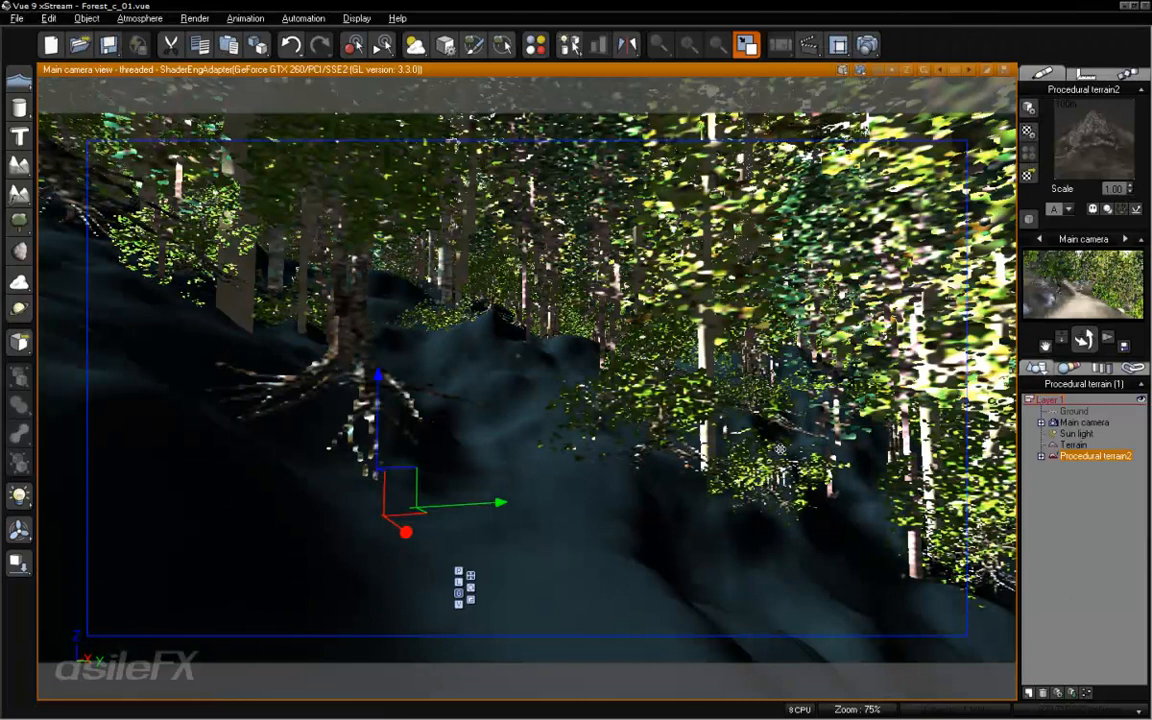
- Reopen Procedural terrain2's altitude function and move the Terrain Fractal node up, making room above the Altitude output
right_click(640, 492)
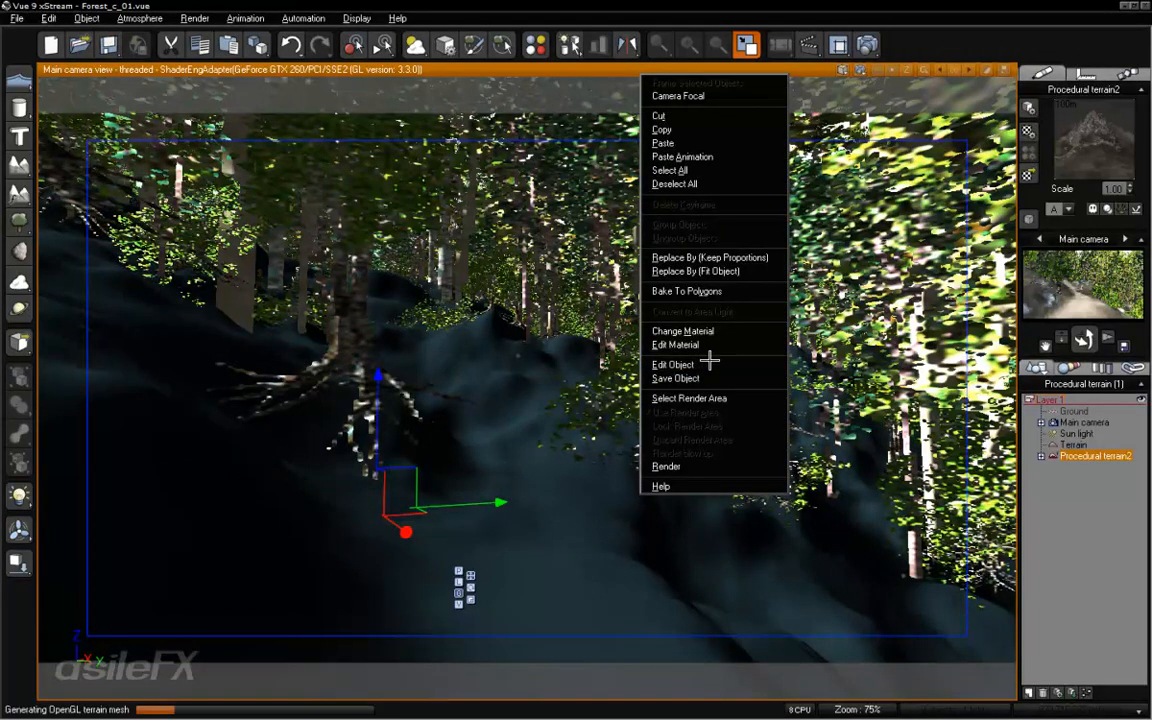
left_click(700, 364)
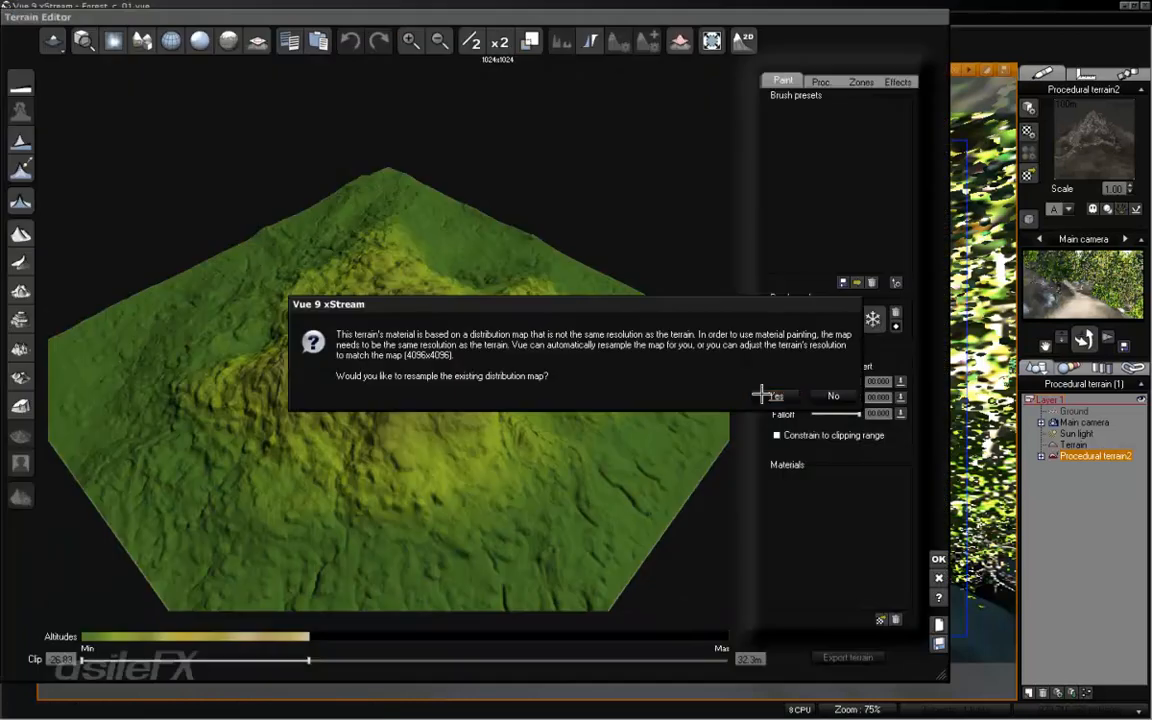
left_click(750, 355)
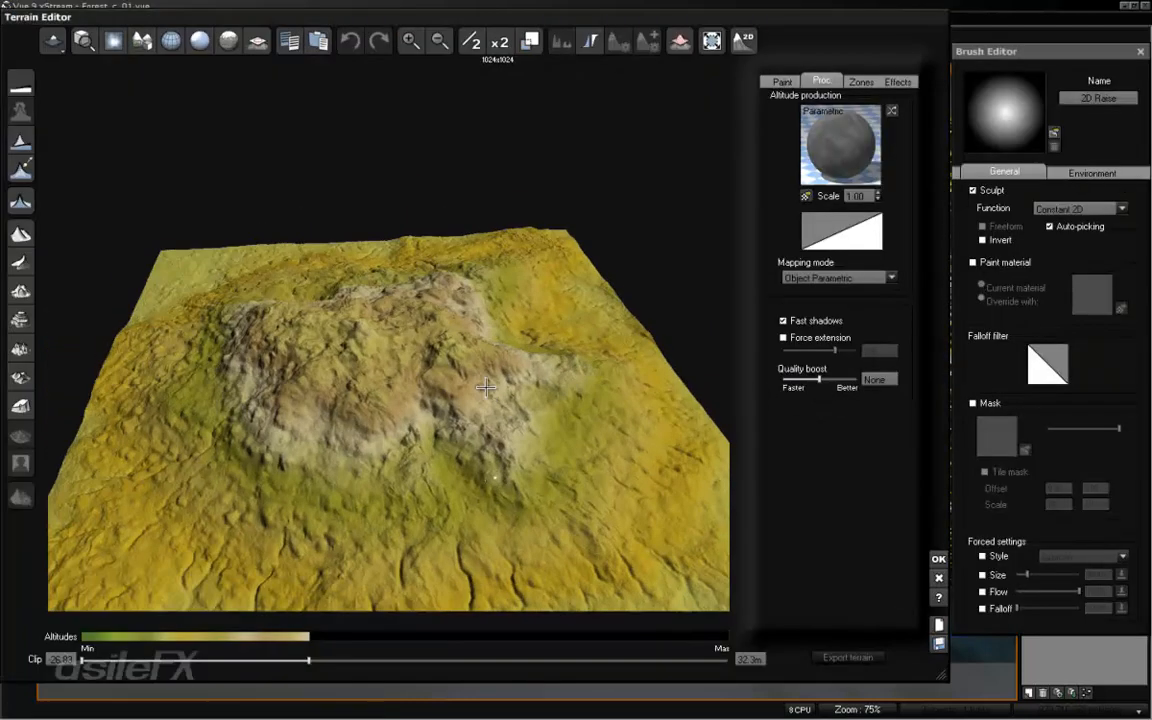
right_click(868, 140)
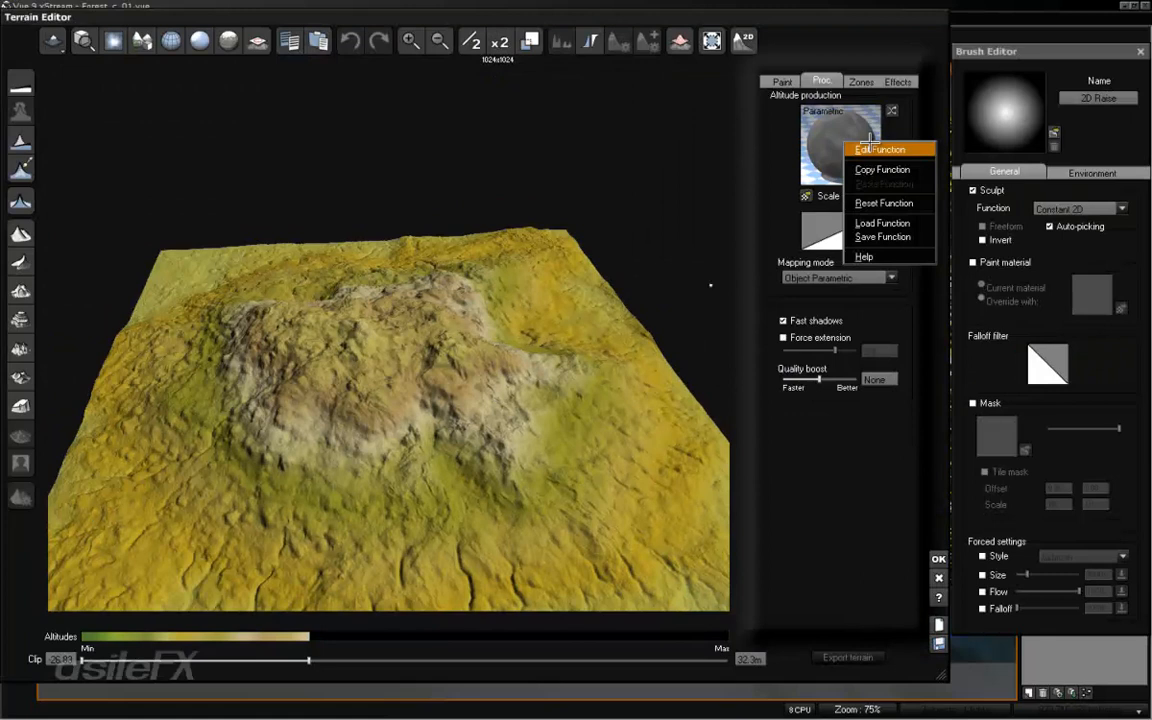
left_click(874, 149)
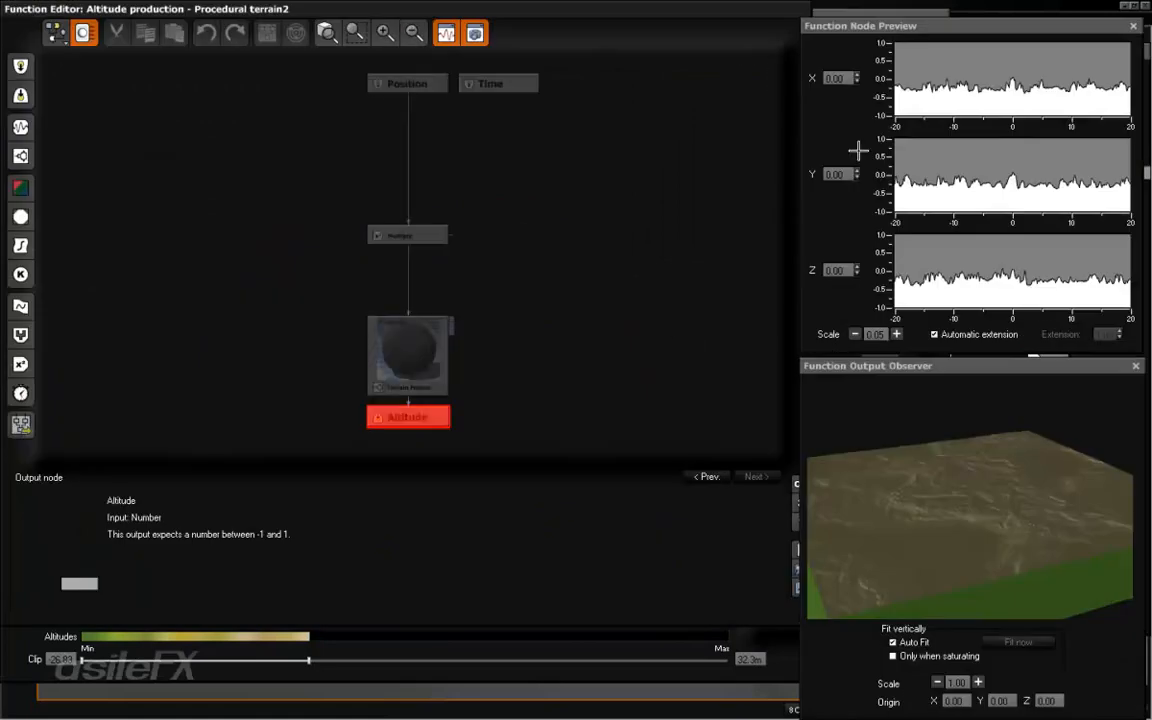
left_click_drag(405, 372, 404, 318)
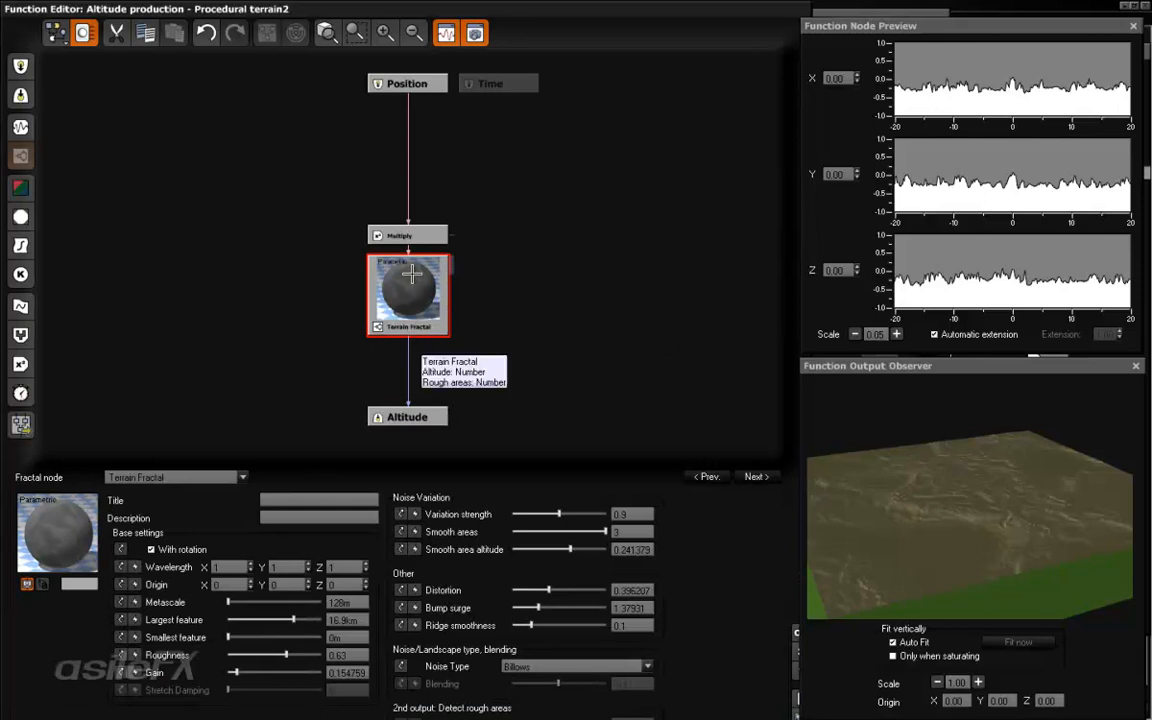
- Insert a filter node between Terrain Fractal and Altitude, change its type to Map and align it below the fractal
left_click(409, 349)
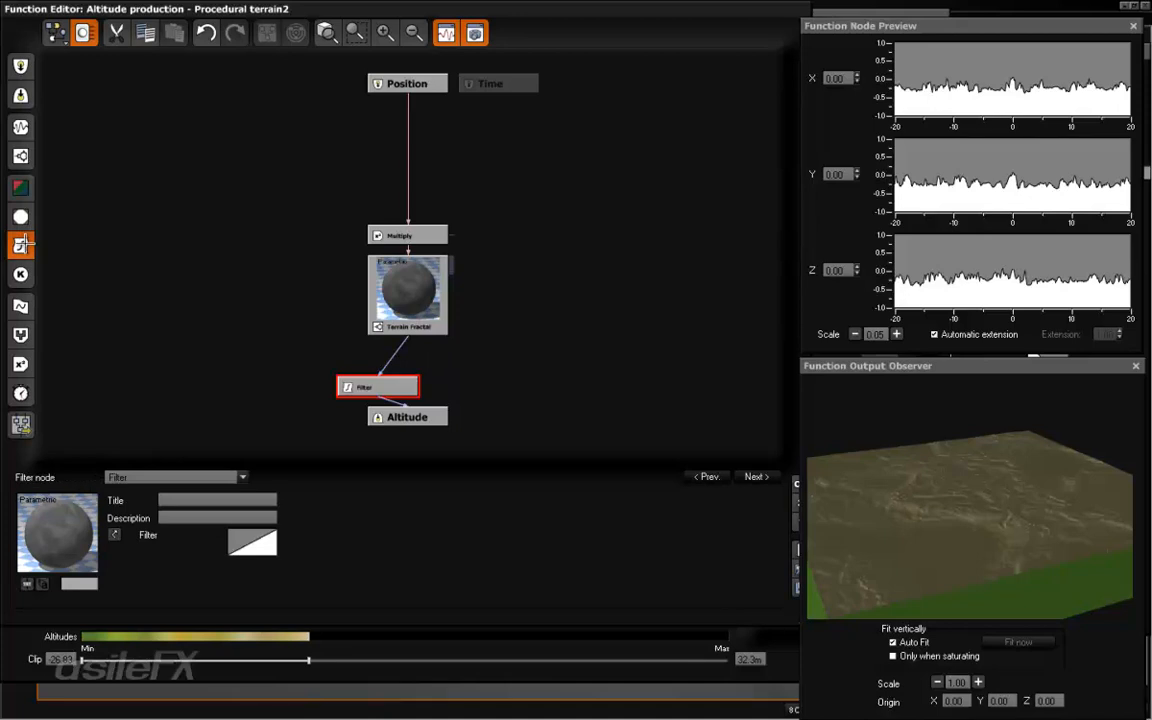
left_click(185, 477)
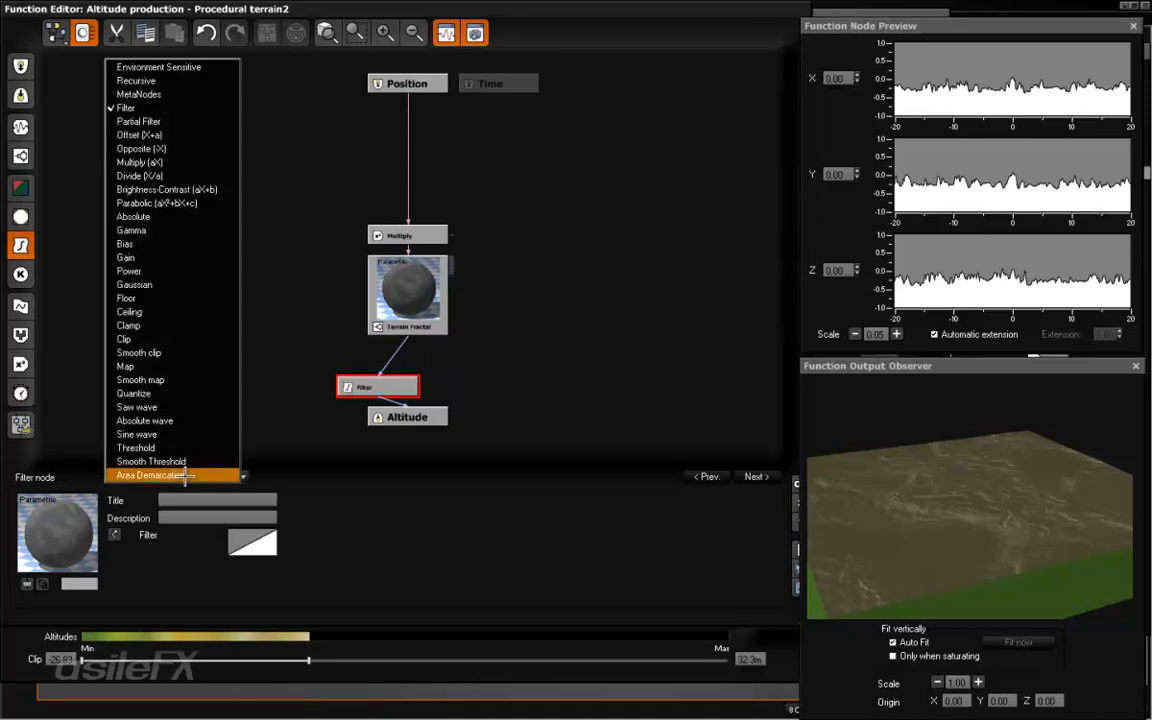
left_click(185, 368)
left_click_drag(340, 386, 426, 385)
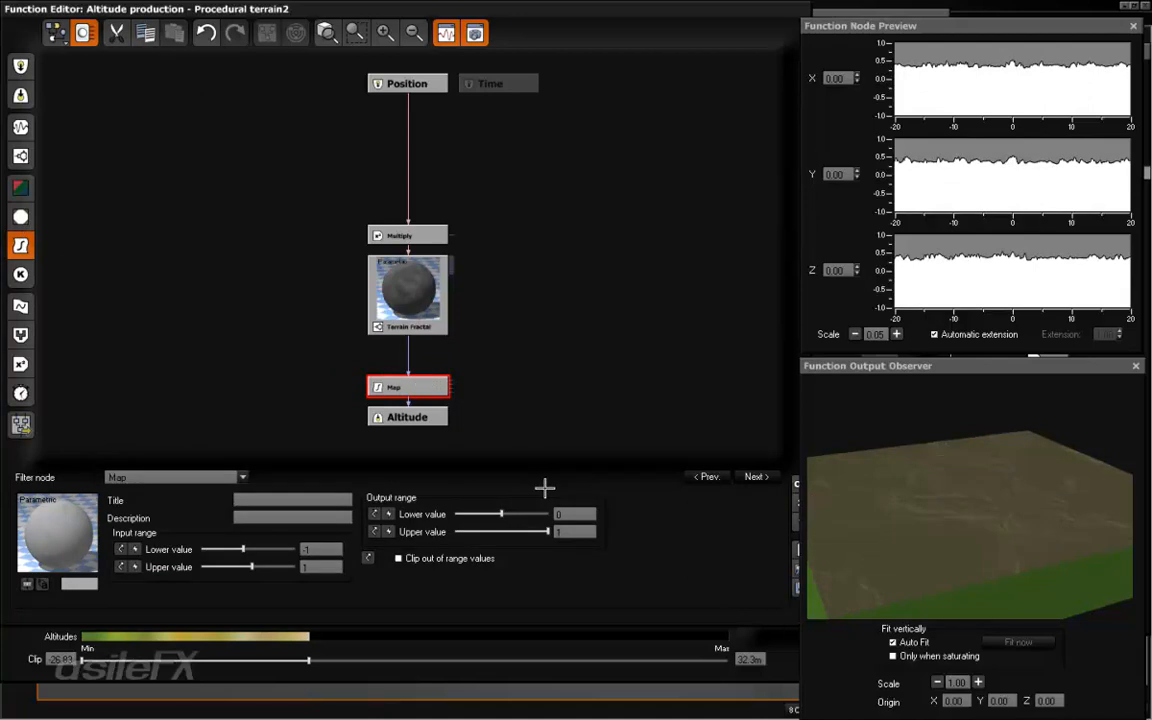
- Set the Map node's input range to -0.3 through 0.1 and its output lower value to -1
left_click(408, 357)
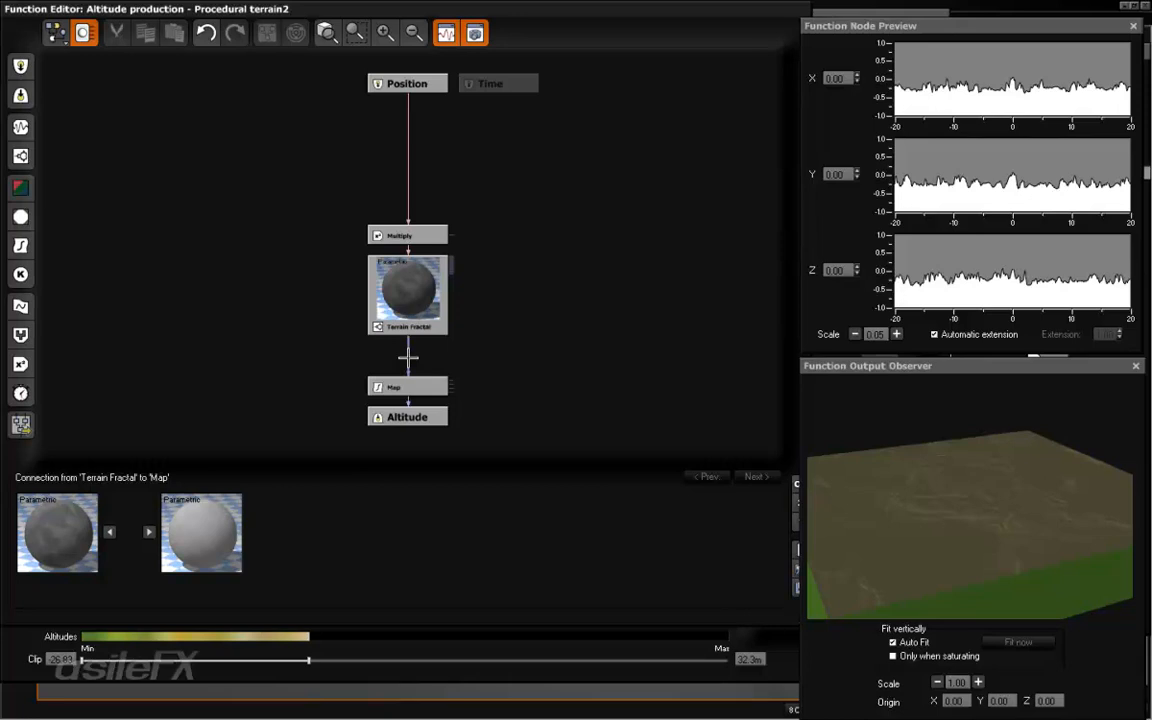
left_click(400, 387)
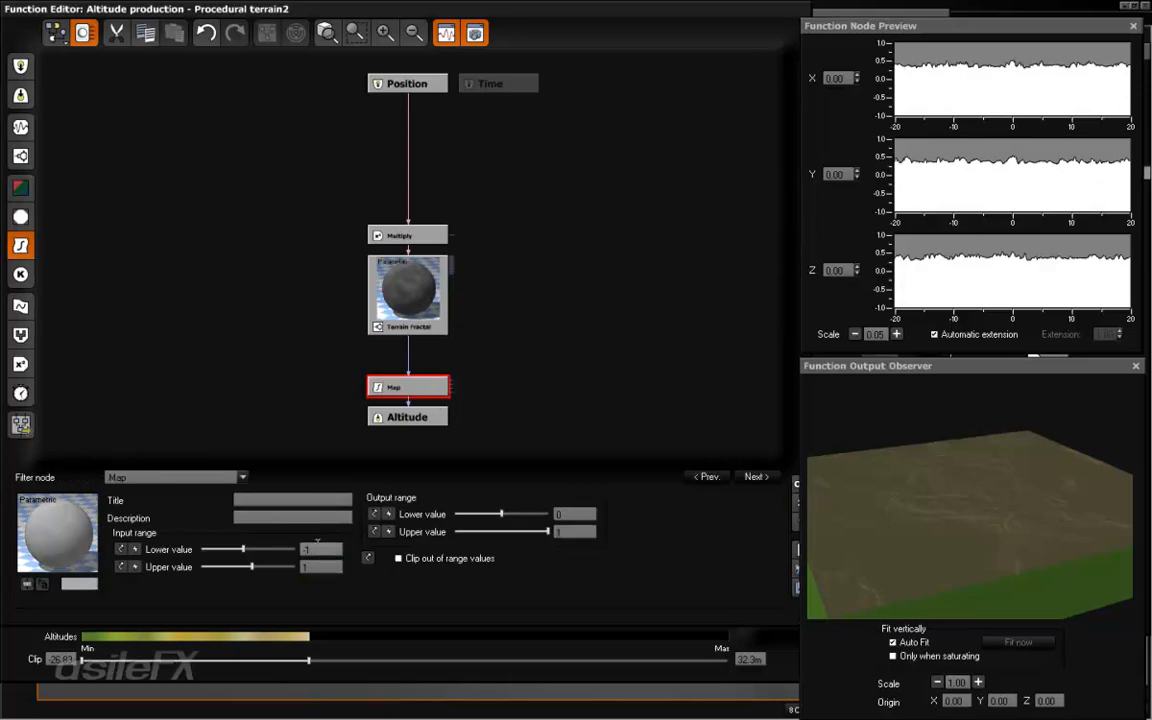
left_click(328, 550)
left_click(333, 567)
type("0.1")
left_click(328, 549)
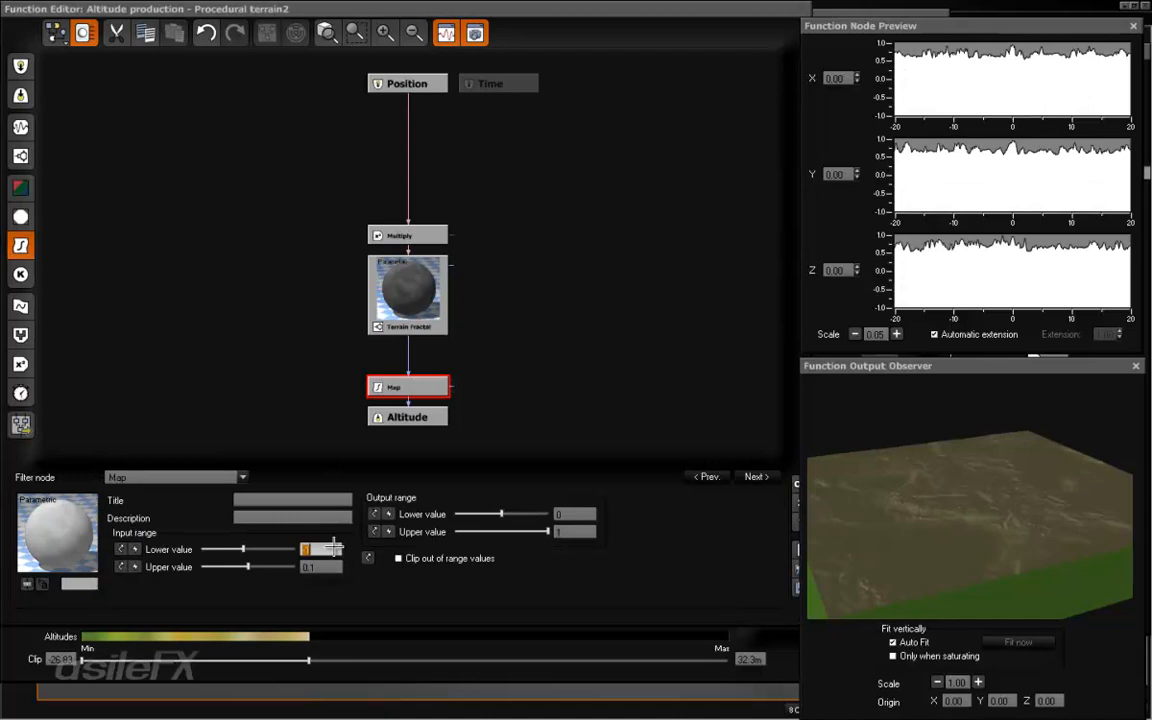
type("-0.3")
key("Return")
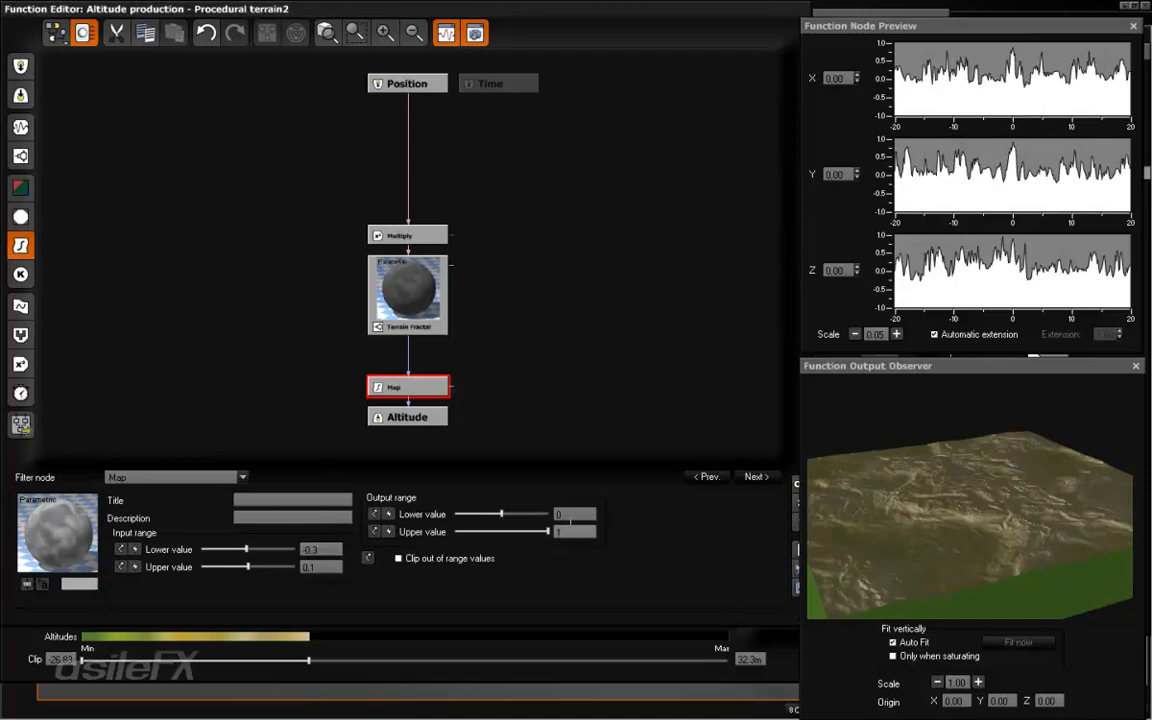
left_click_drag(501, 513, 470, 511)
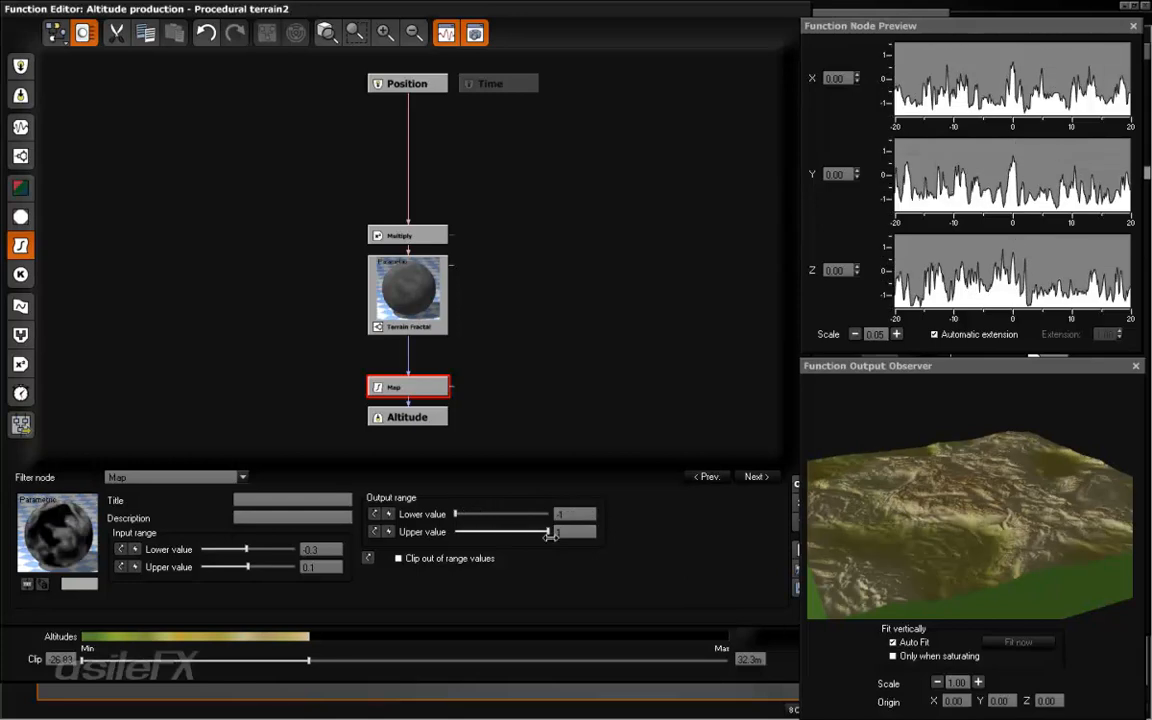
- Set the Map node's input range to -0.4 through 0.2 and its output lower value to 0
left_click(408, 343)
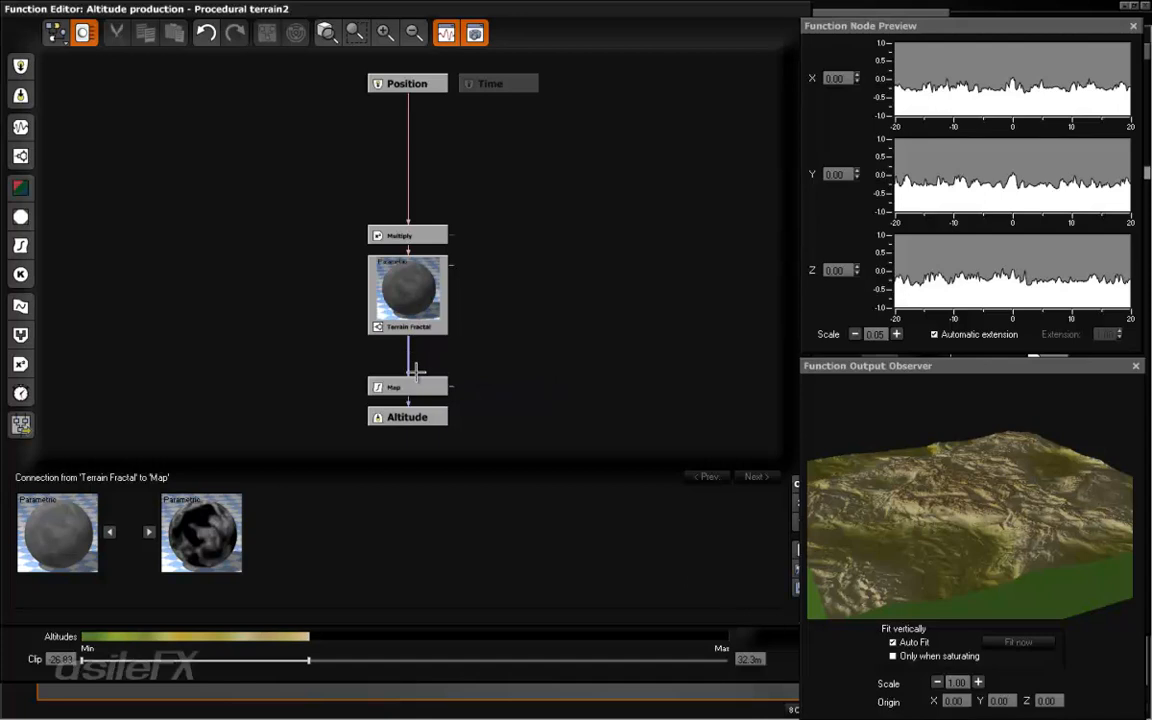
left_click(408, 387)
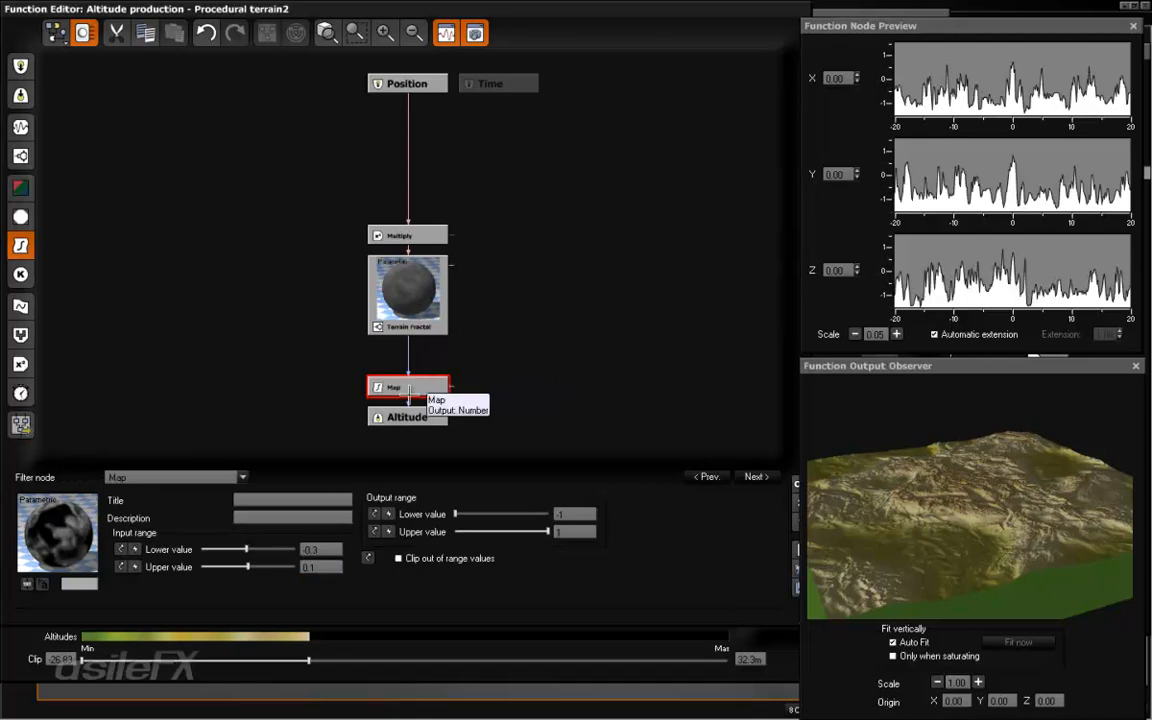
left_click(330, 567)
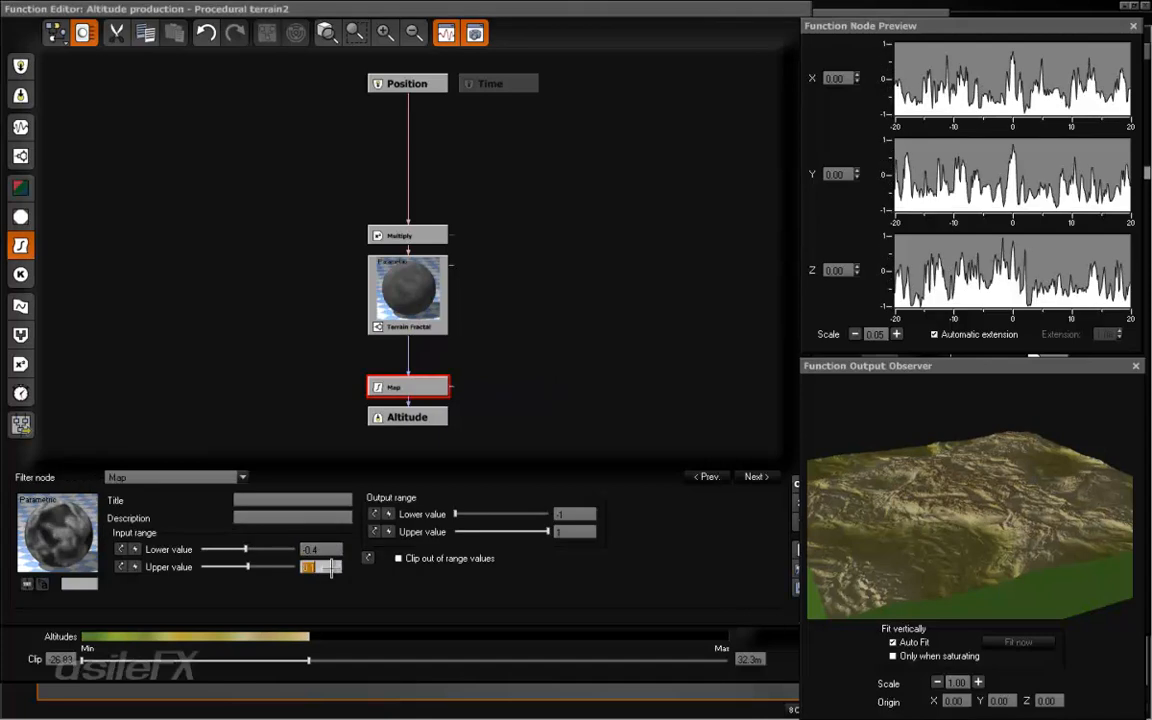
key("Return")
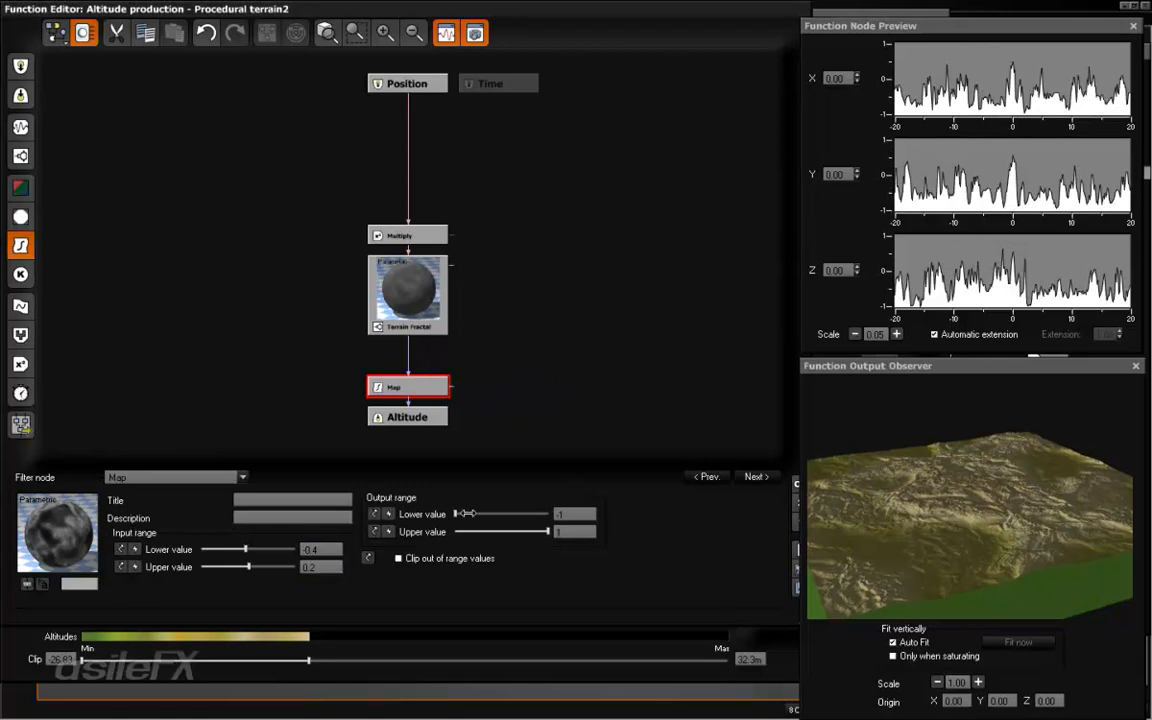
left_click_drag(466, 513, 503, 462)
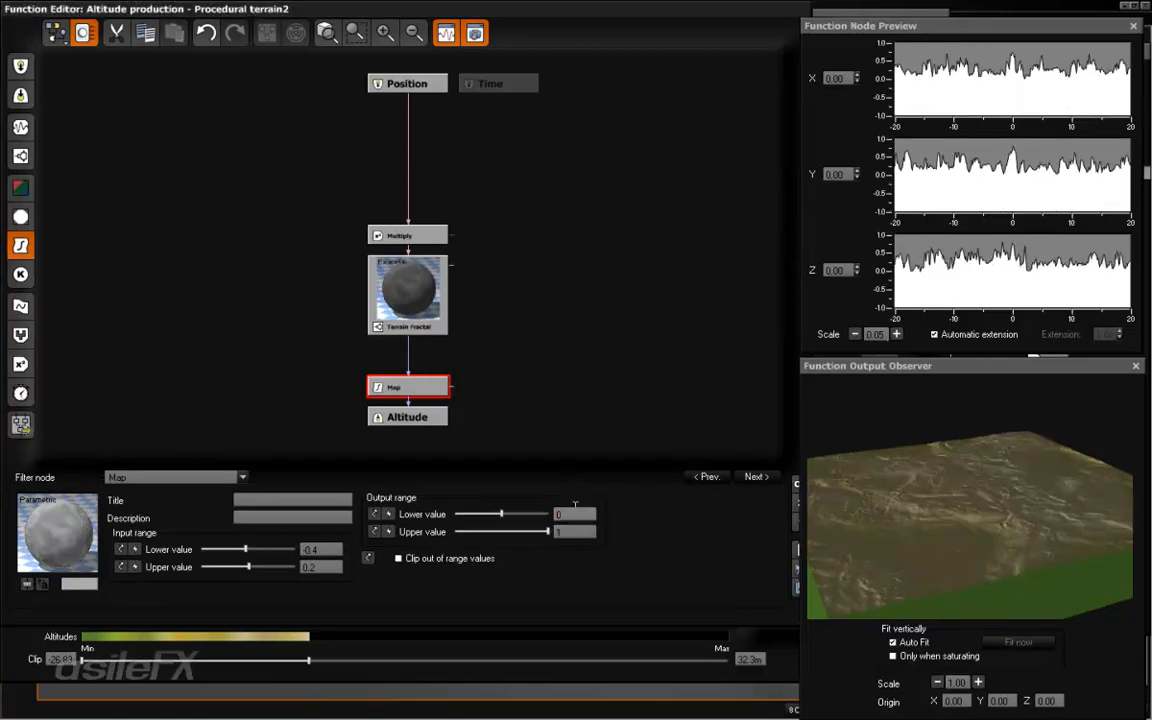
- Try output upper values of 0.1 and 0.2 on the Map node
left_click(576, 531)
type("0.1")
key("Return")
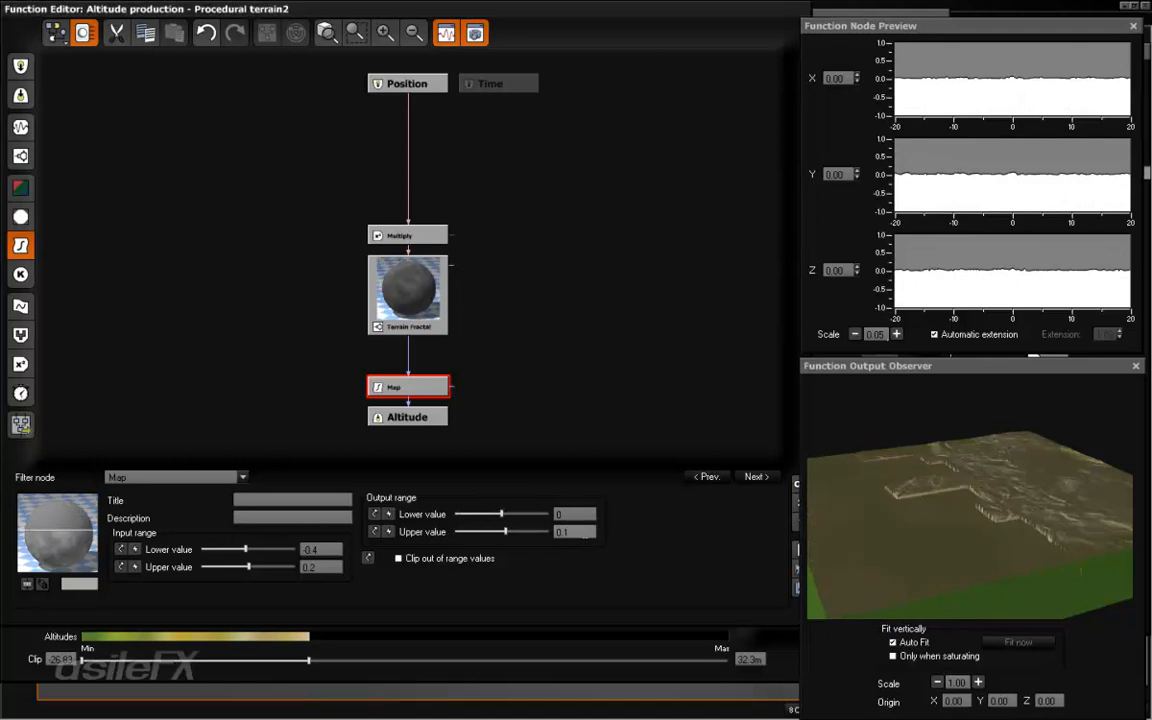
left_click(586, 531)
type("0.2")
key("Return")
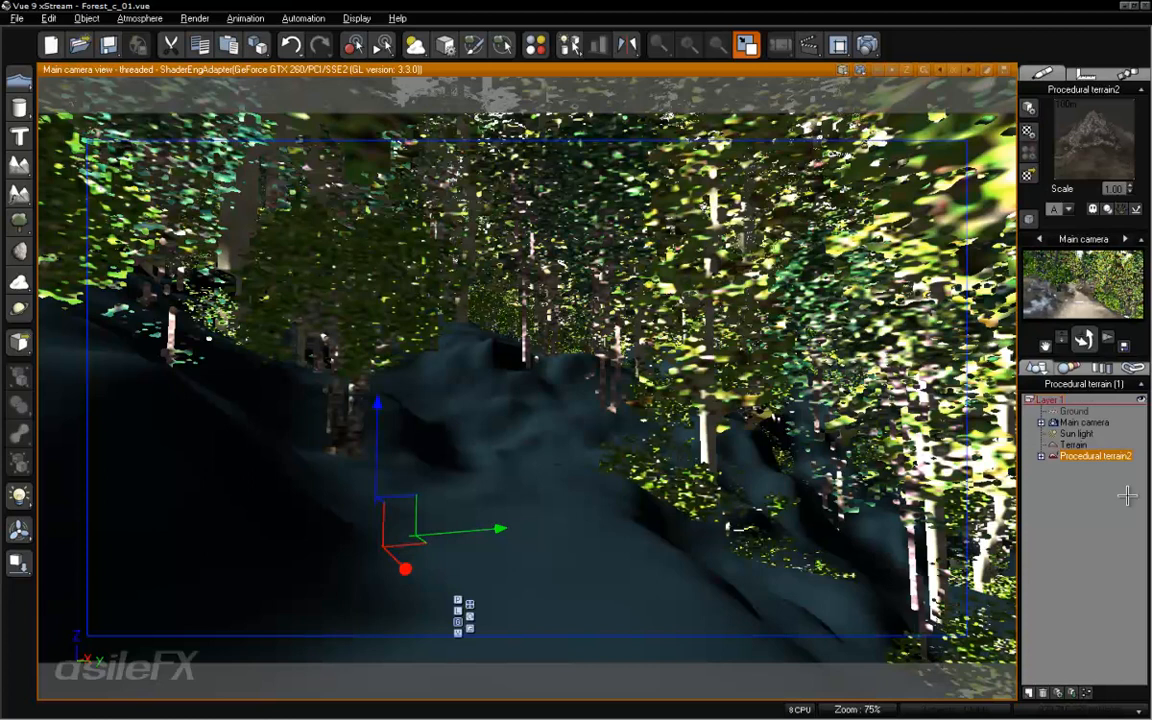
- Reopen the terrain's altitude function, declining to resample the distribution map, and set the Map node's output upper value to 0.3
right_click(561, 449)
left_click(606, 316)
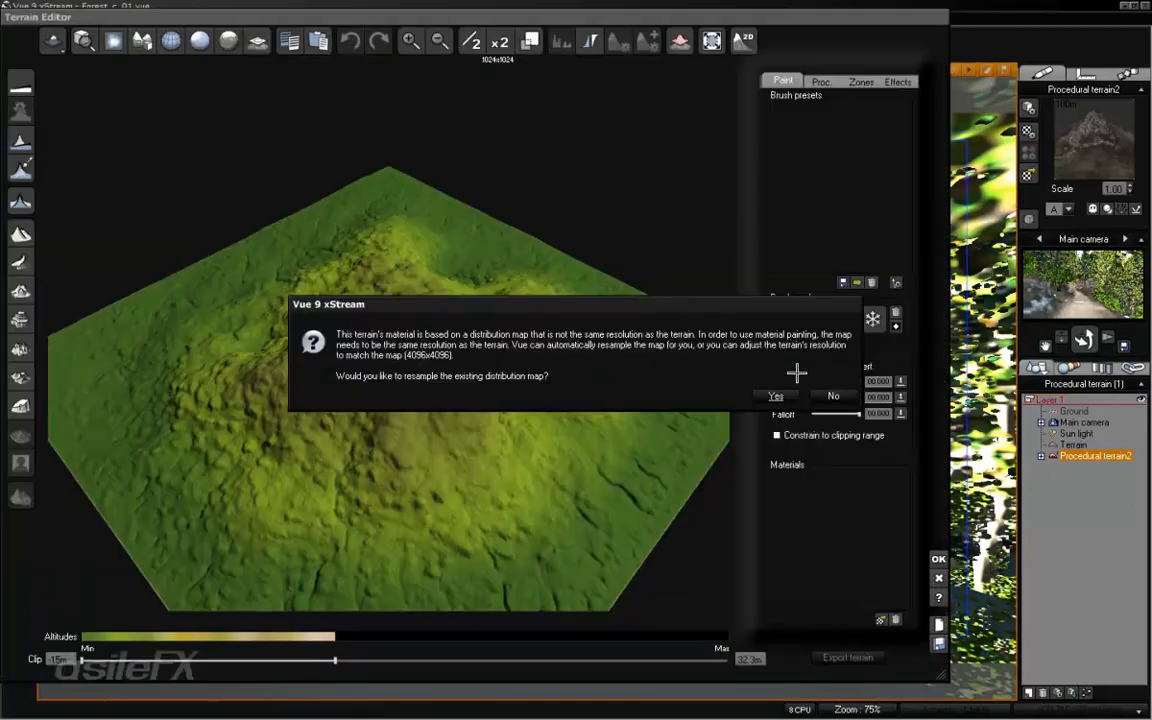
left_click(831, 395)
right_click(840, 170)
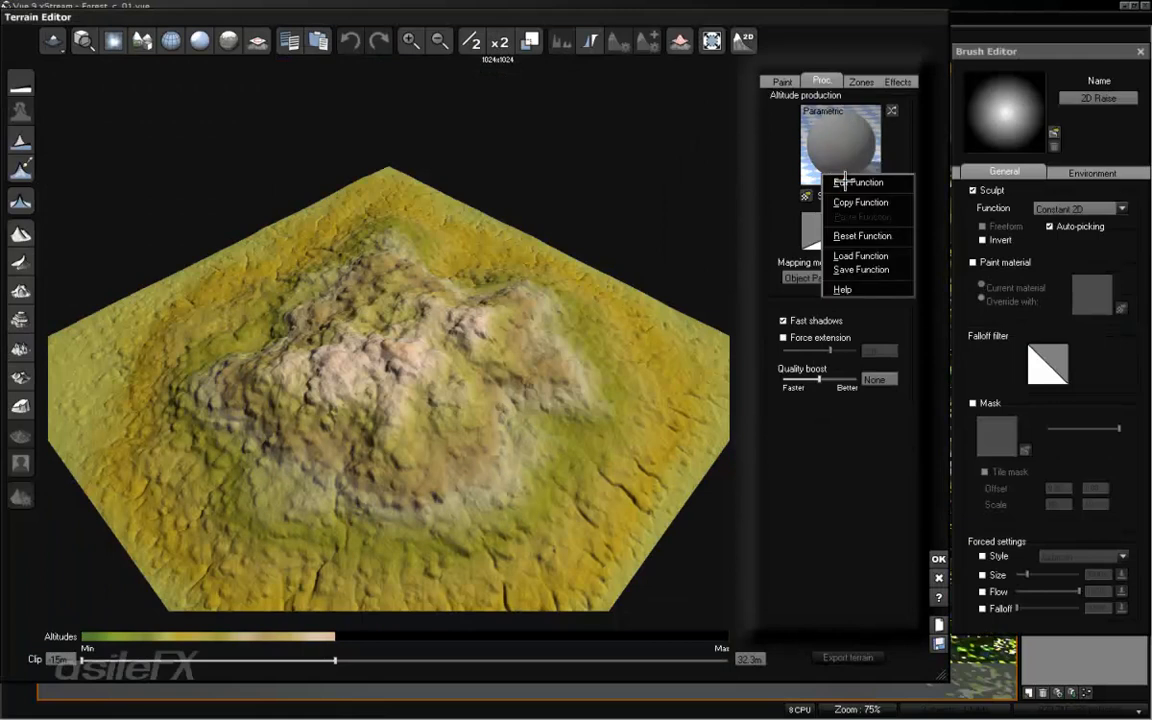
left_click(845, 182)
left_click(404, 387)
left_click(572, 531)
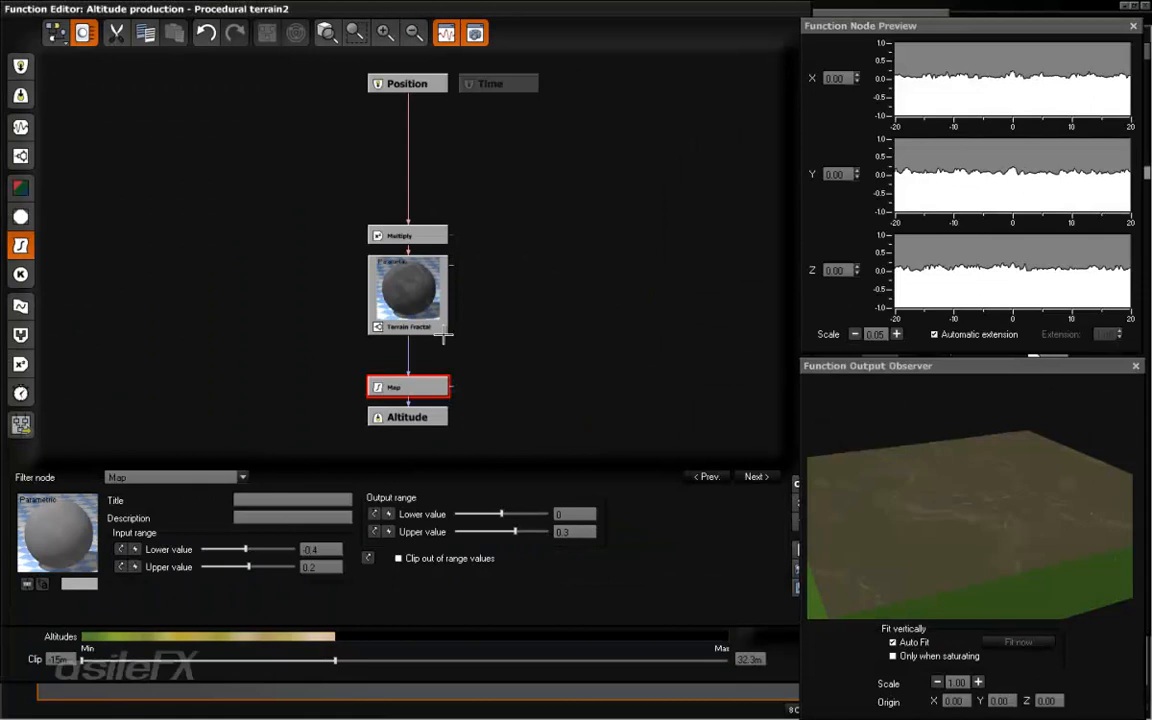
- Reduce the Terrain Fractal's largest feature to about 2.74 km, accept the function and inspect the terrain
left_click(408, 292)
left_click_drag(296, 617, 275, 611)
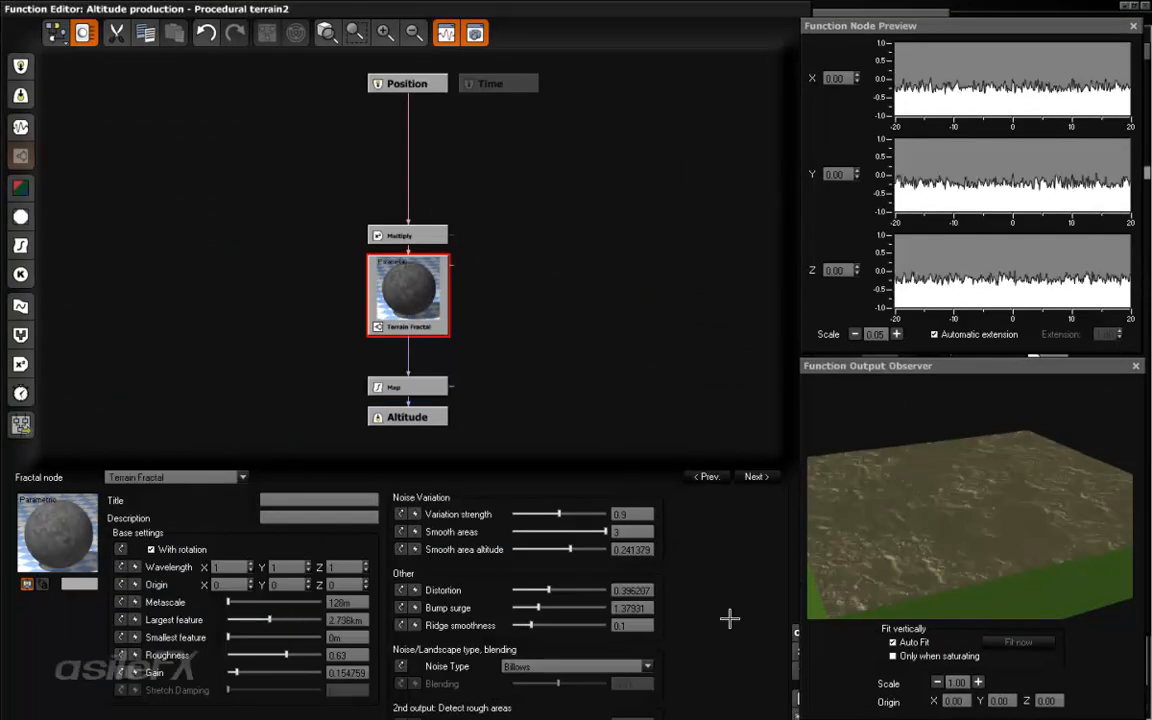
left_click(794, 630)
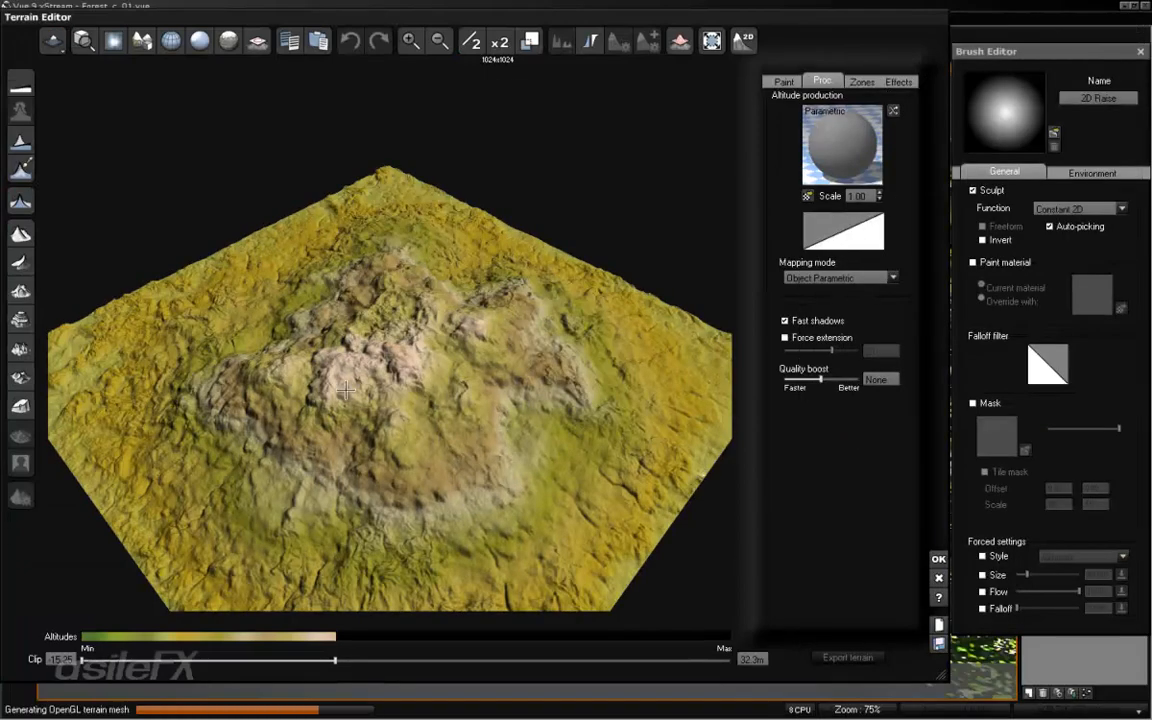
right_click_drag(600, 402, 617, 428)
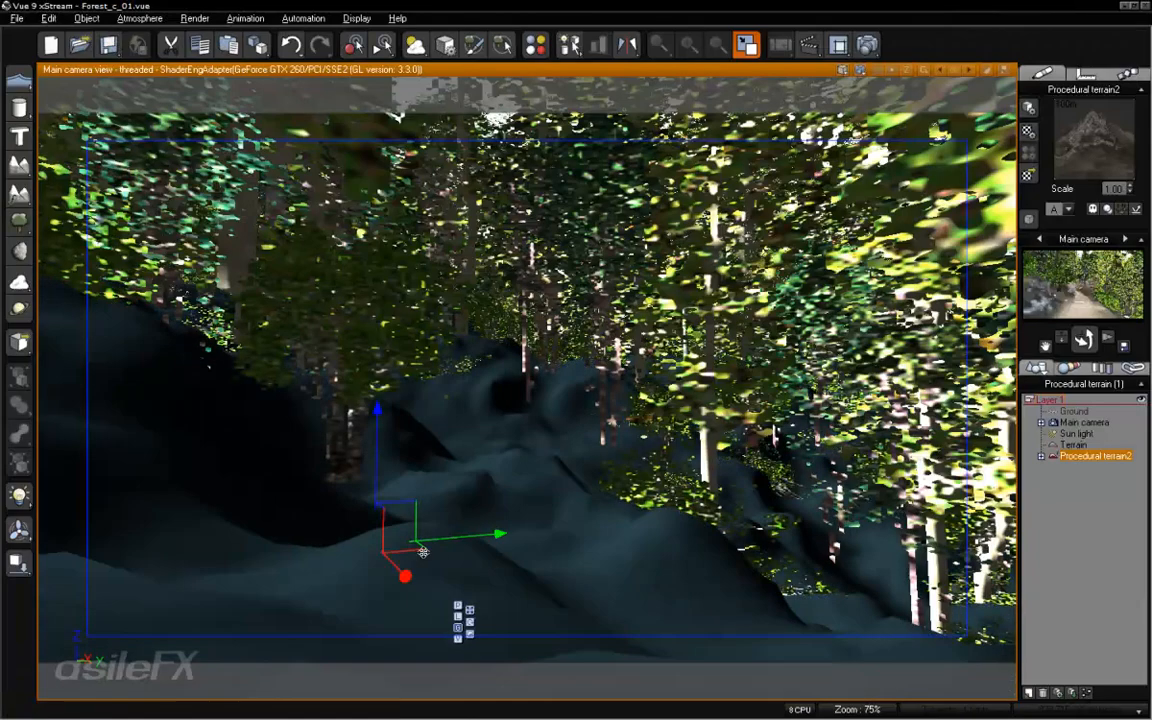
- Reopen the altitude function and set the Terrain Fractal's bump surge to about 0.73 and largest feature to about 9.84 km
right_click(535, 485)
left_click(590, 350)
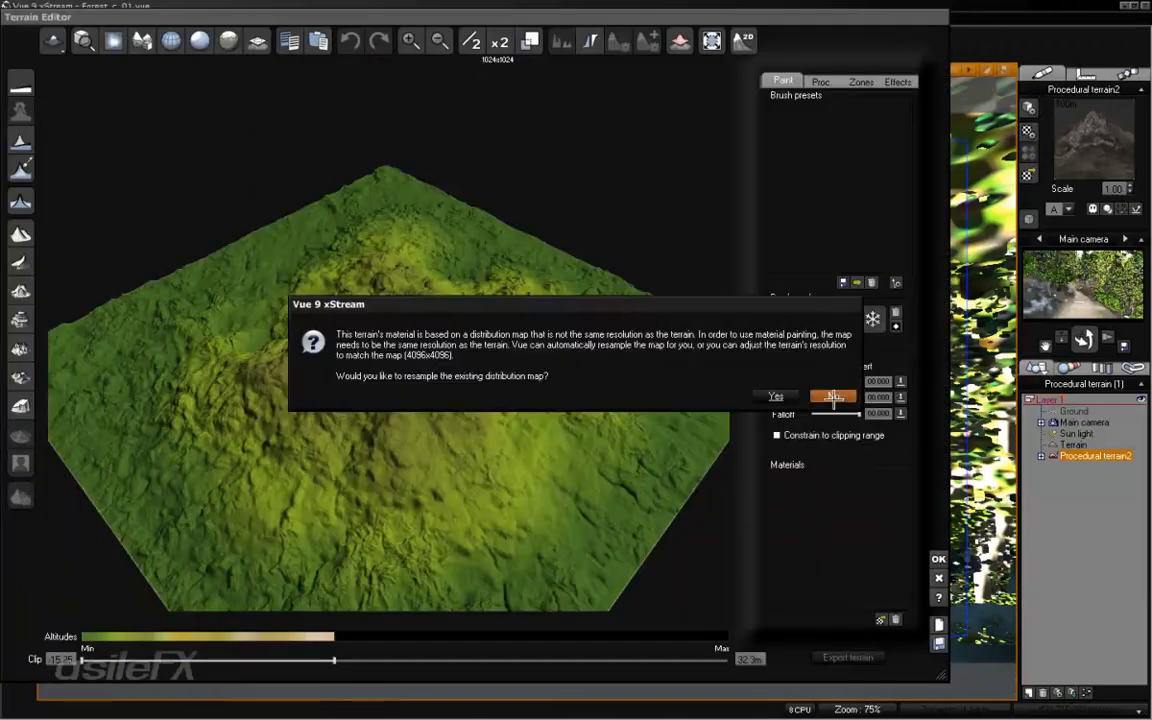
left_click(833, 397)
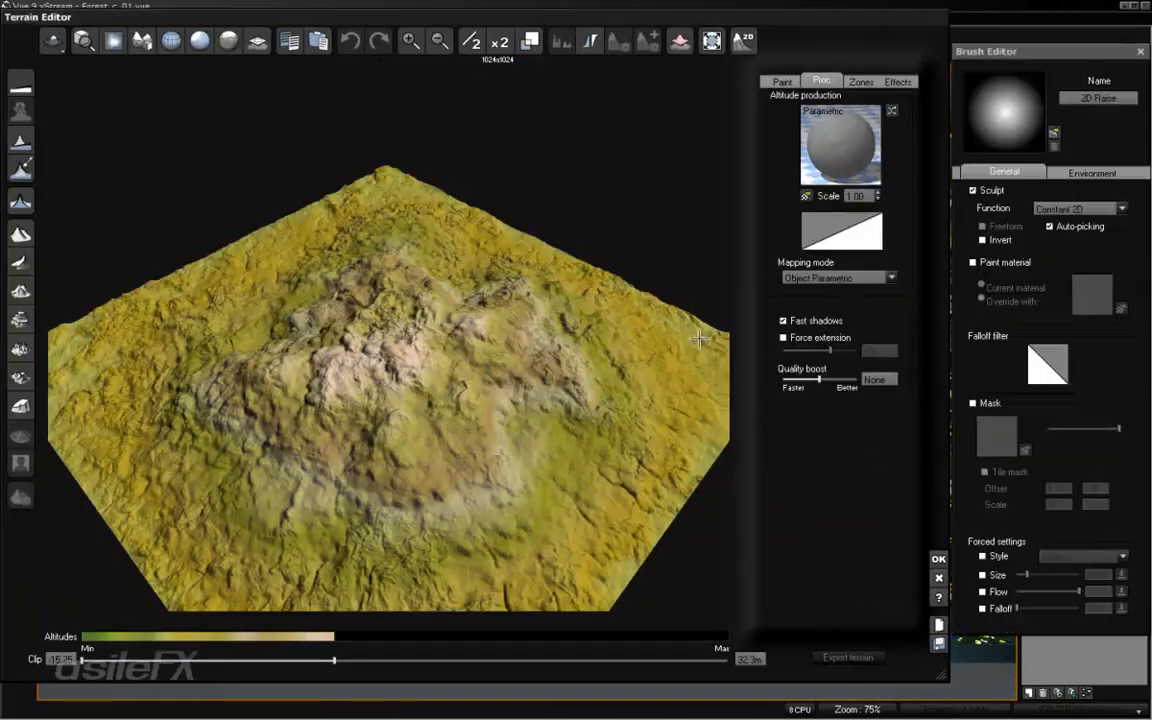
right_click(830, 145)
left_click(850, 153)
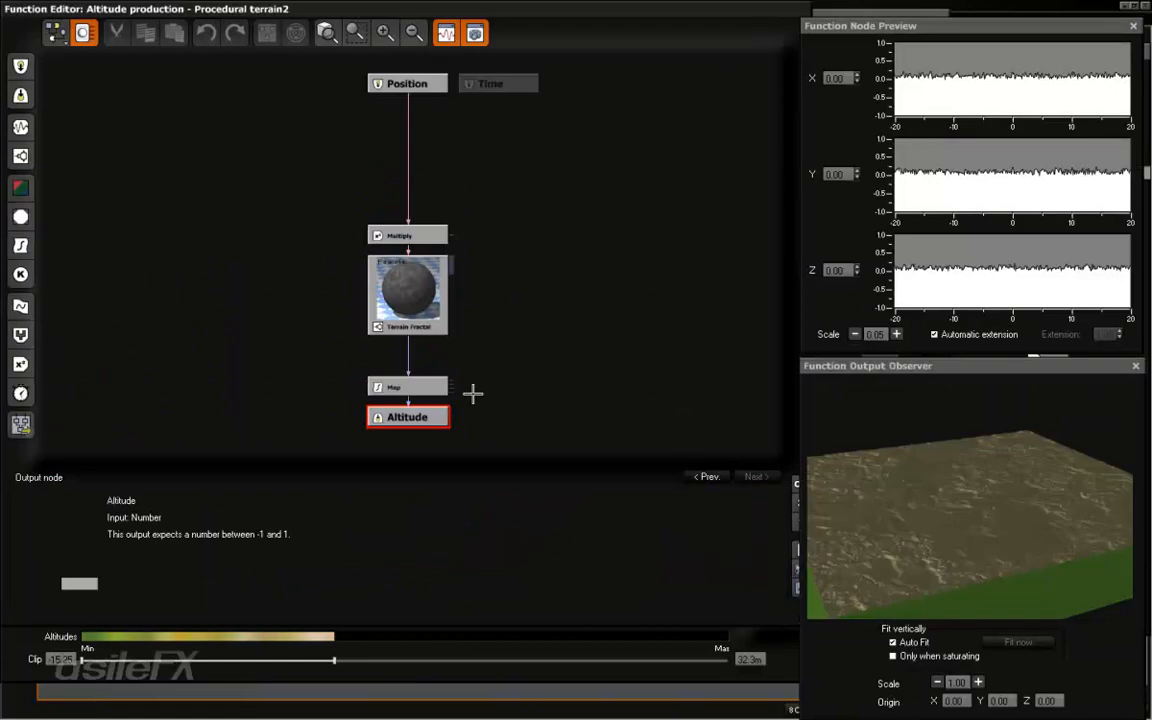
left_click(401, 284)
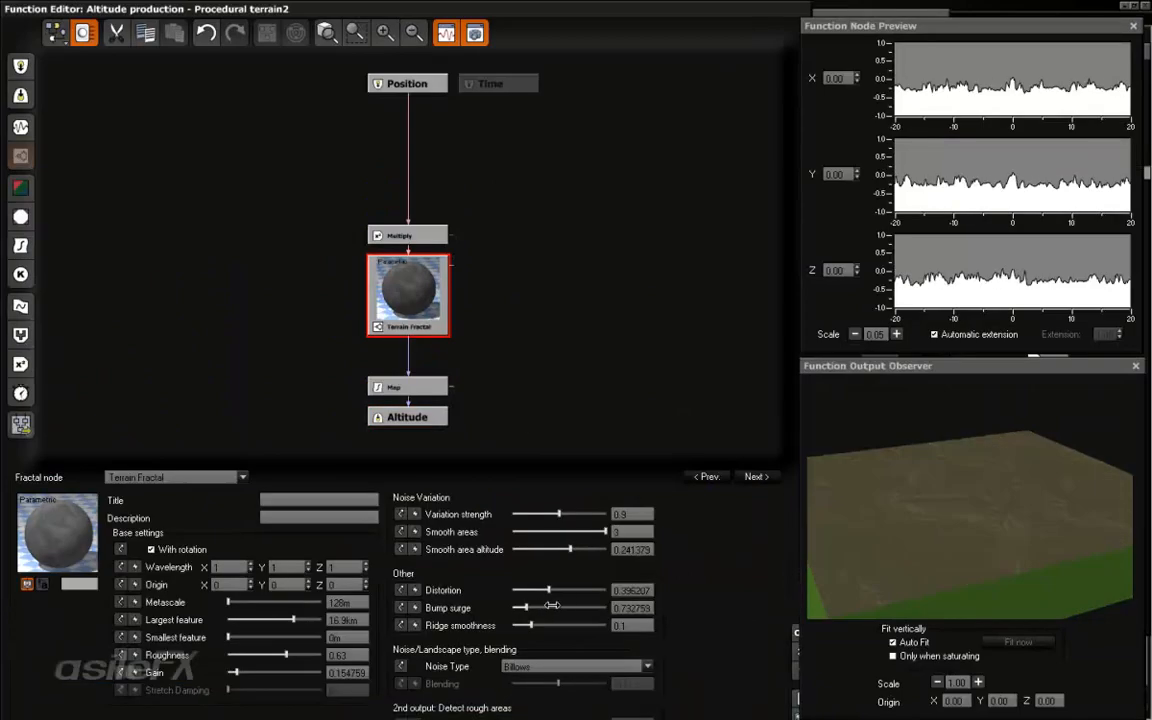
left_click_drag(231, 611, 293, 616)
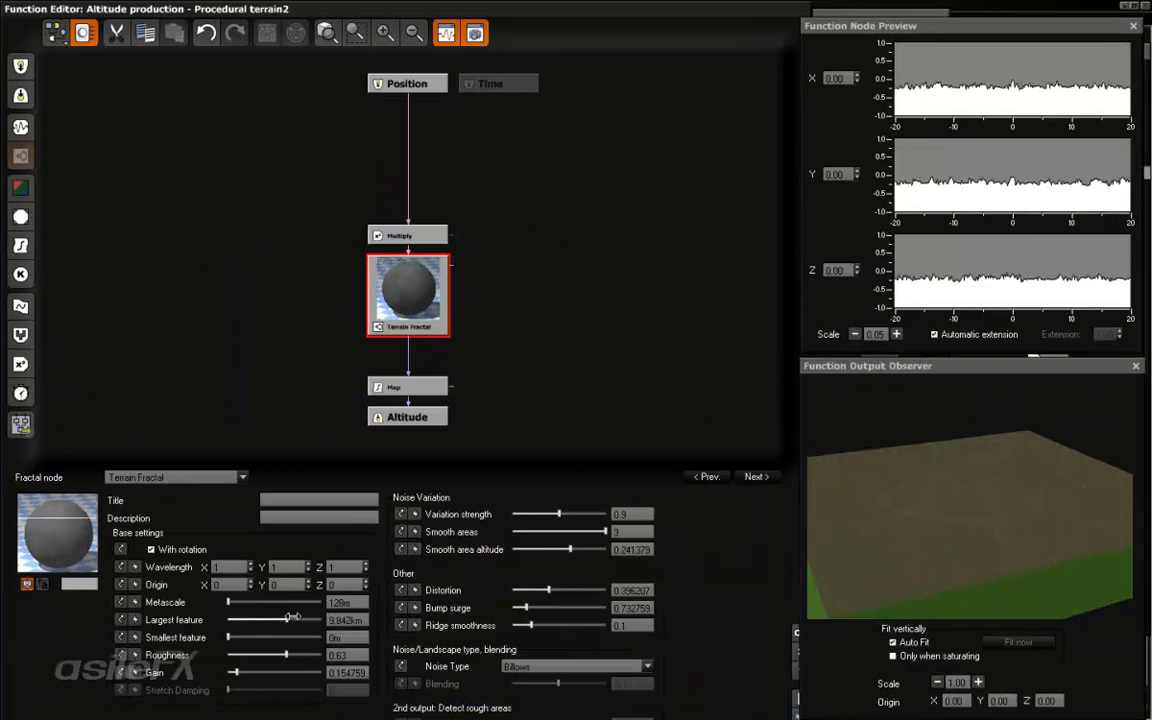
- Set the Terrain Fractal's smooth area altitude to about 0.93, ridge smoothness to about 0.29 and noise type to Ridges
left_click_drag(585, 550, 603, 550)
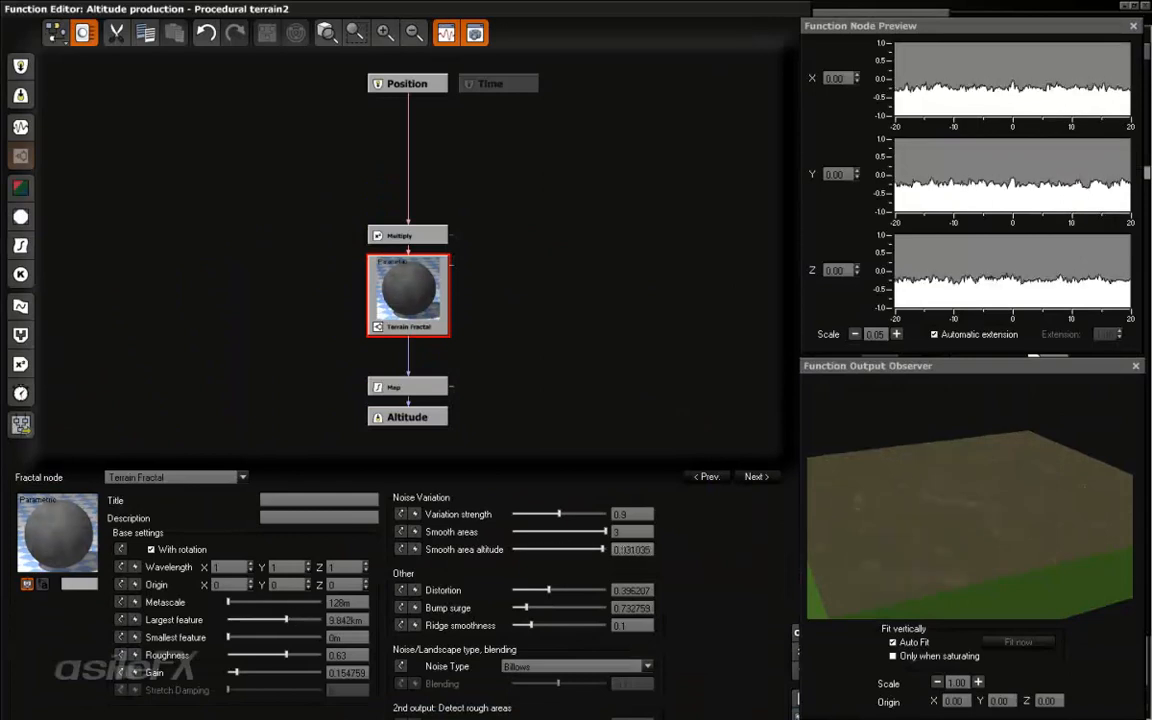
left_click_drag(536, 626, 577, 625)
left_click(577, 666)
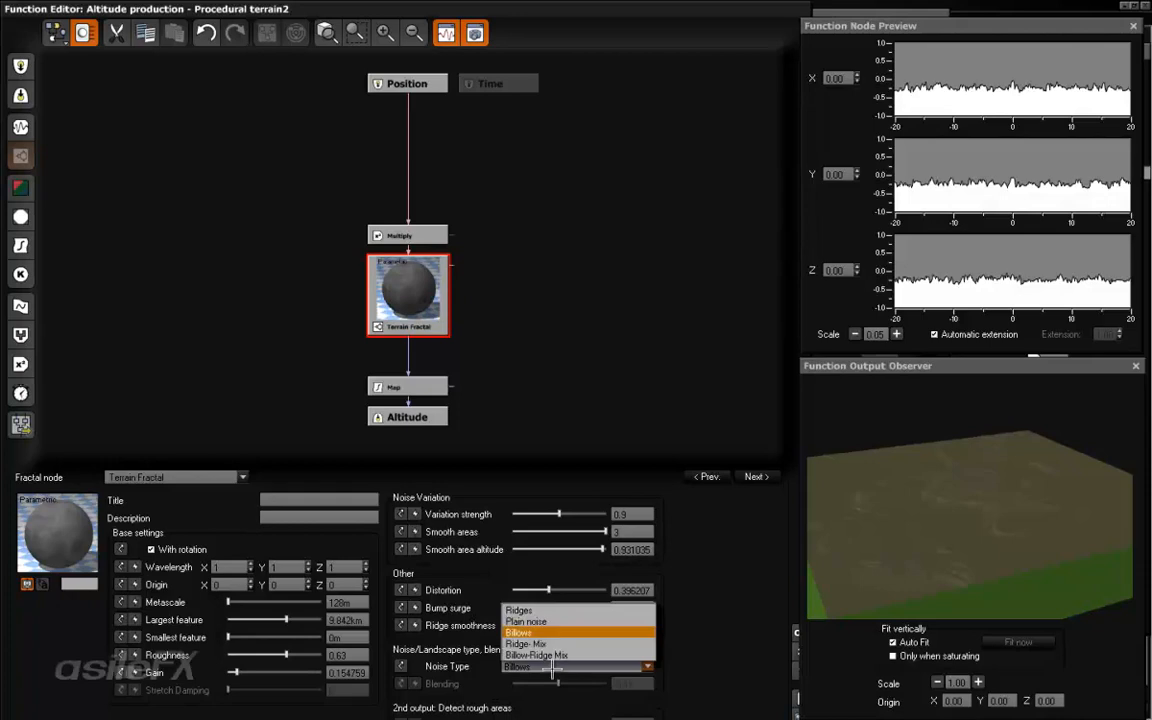
left_click(590, 614)
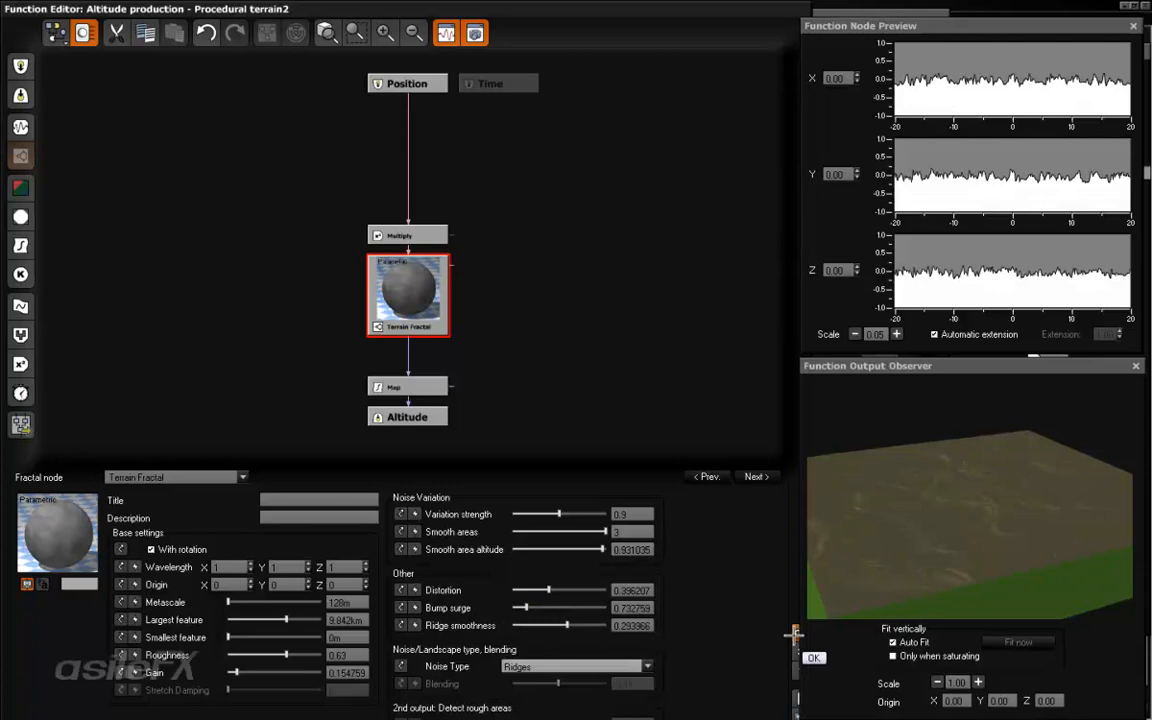
- Accept the altitude function, raise the terrain's upper clip altitude to 36.4 m, then apply the terrain edits and deselect it
left_click(793, 635)
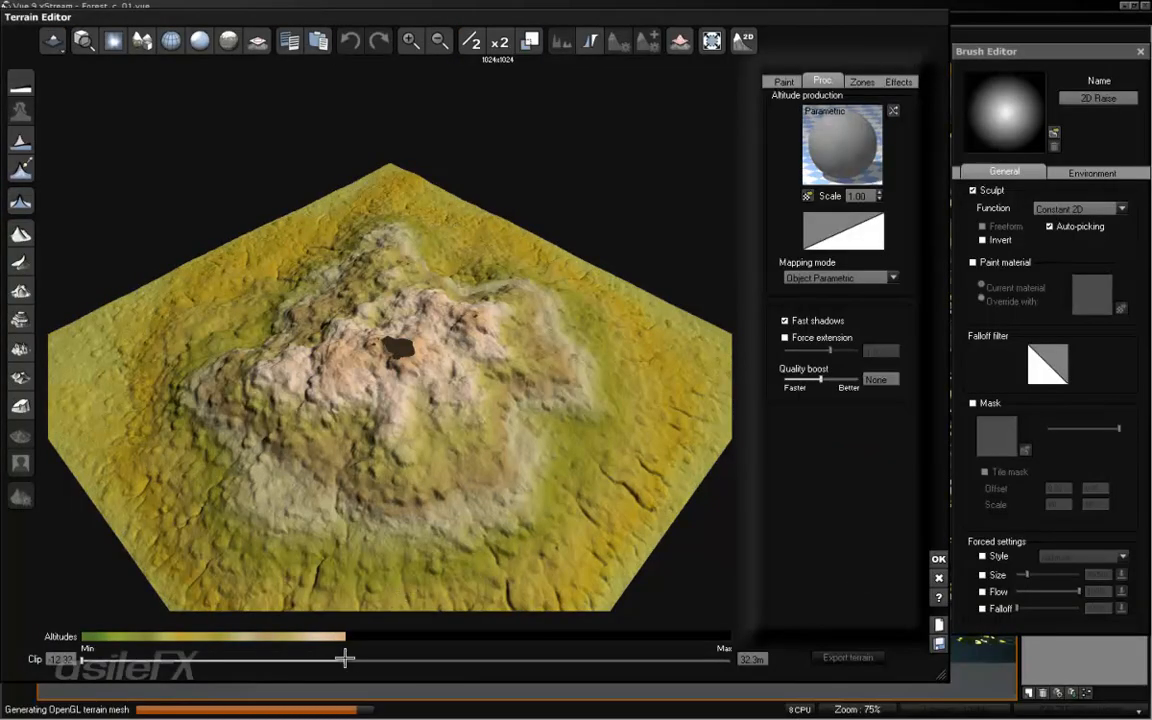
left_click_drag(344, 658, 368, 659)
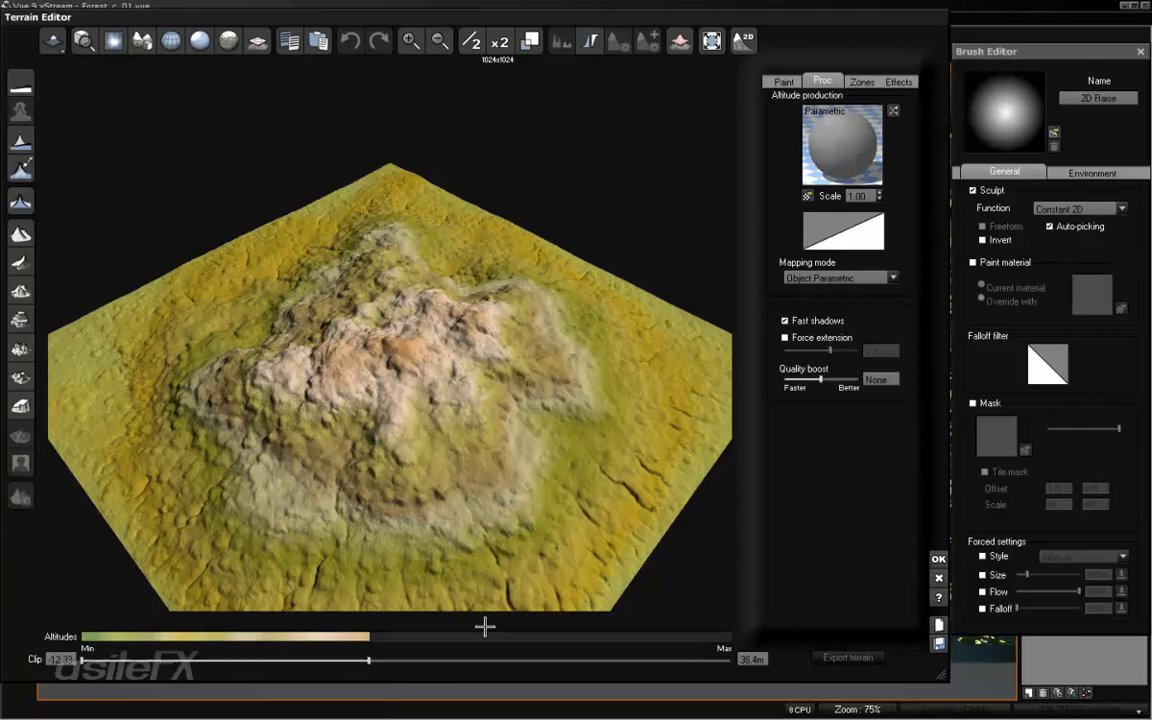
left_click(937, 559)
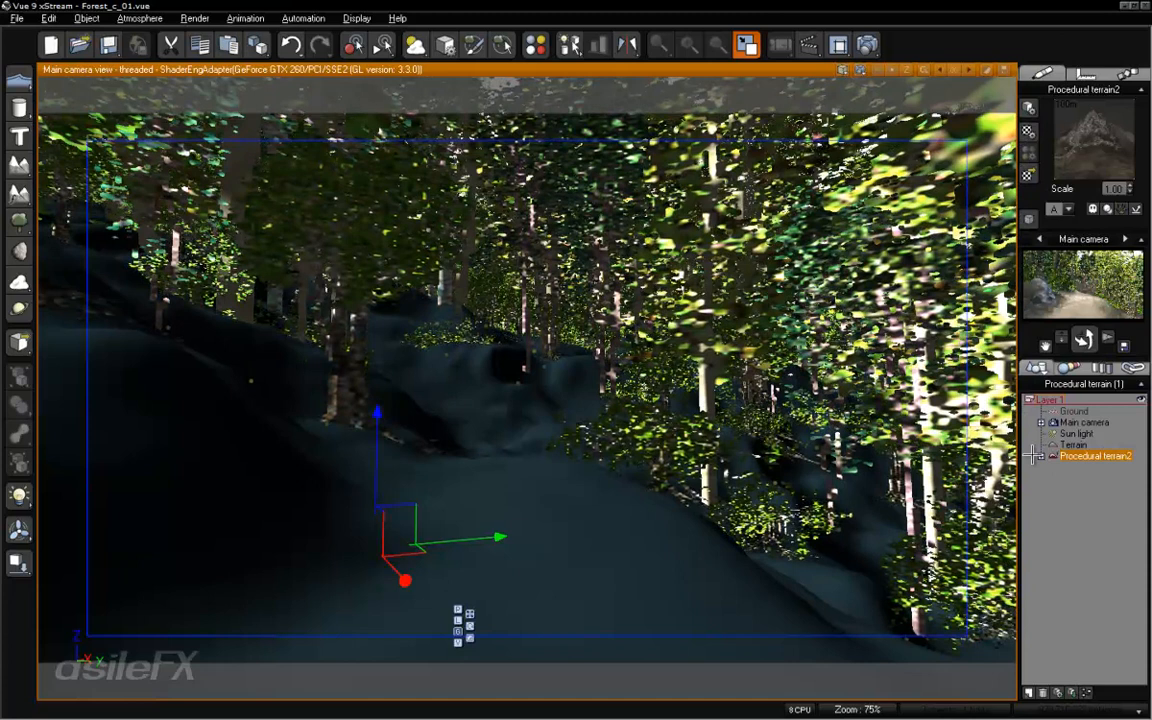
left_click(1083, 471)
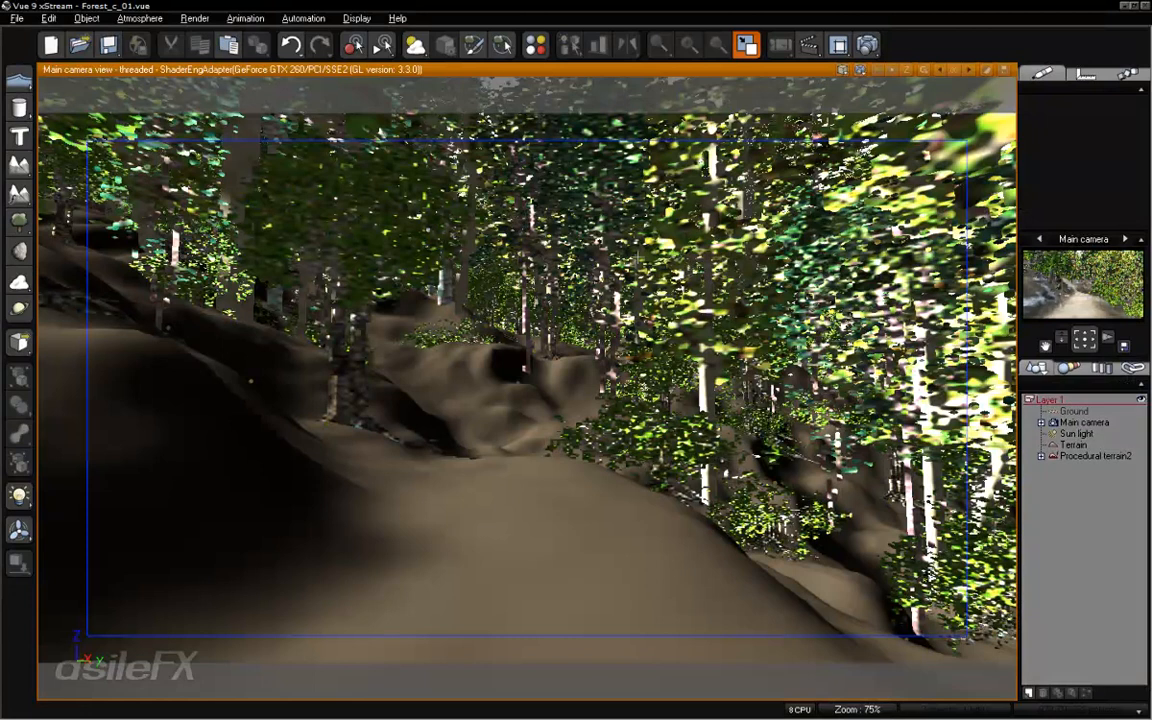
- Test-render a region around the bend in the forest path, close the render and discard the render area
left_click_drag(502, 485, 569, 552)
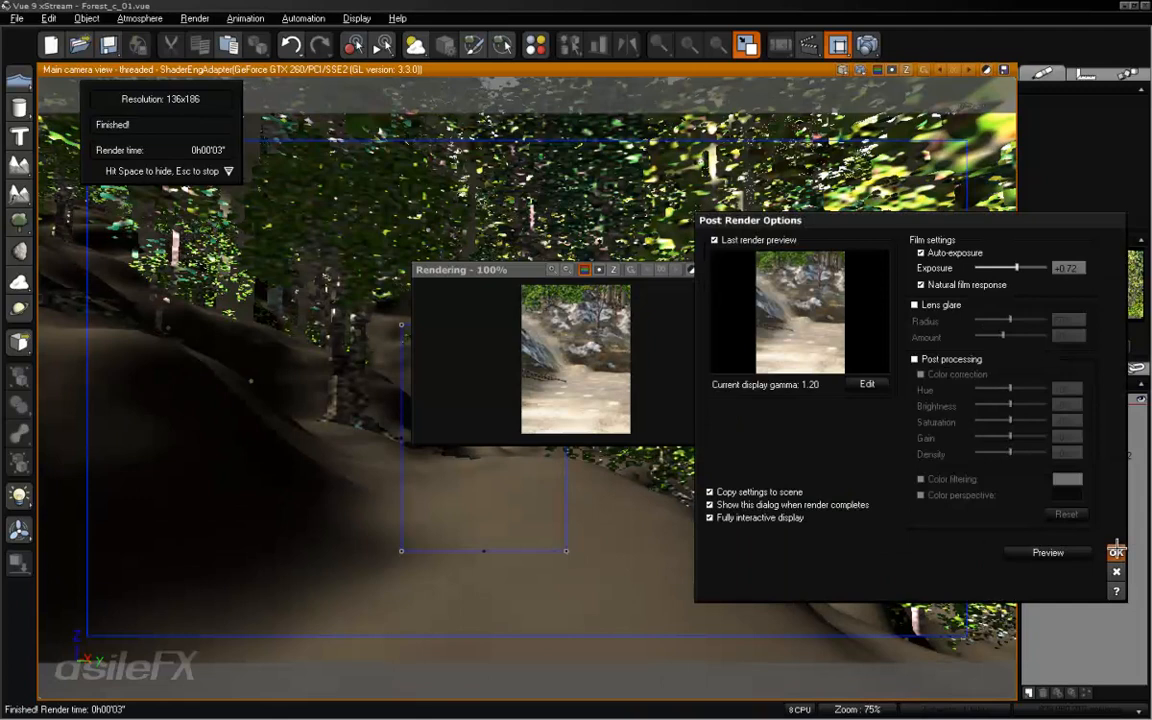
left_click(1116, 554)
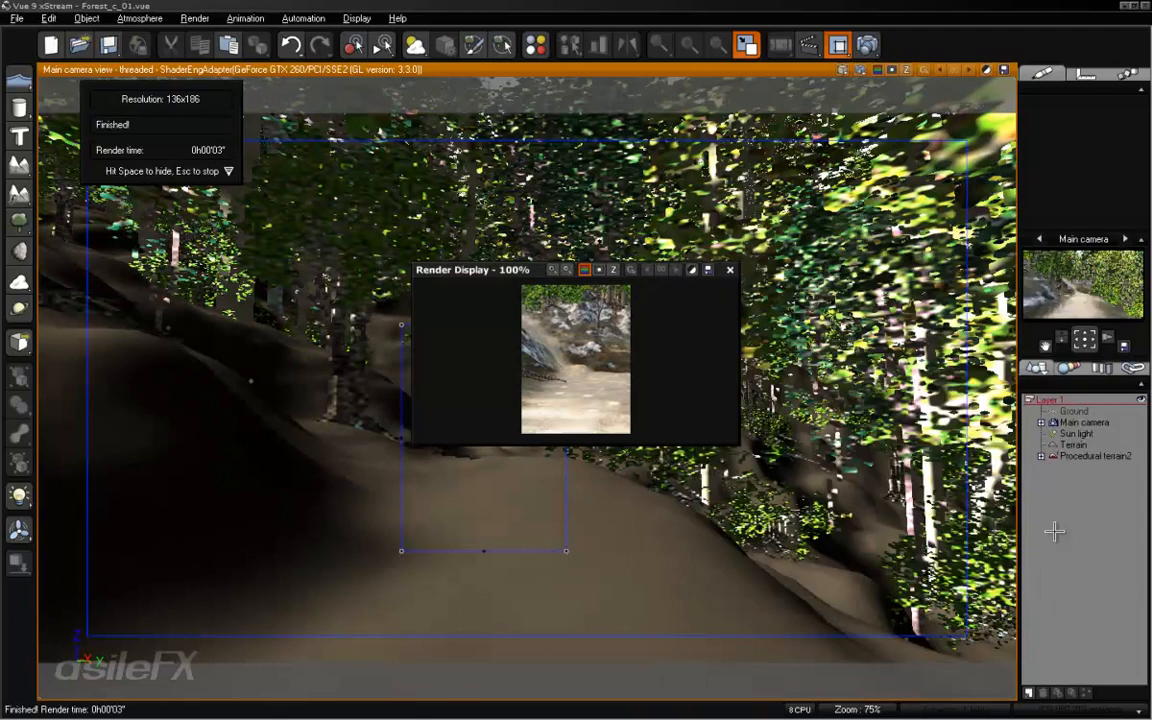
left_click(729, 270)
right_click(598, 615)
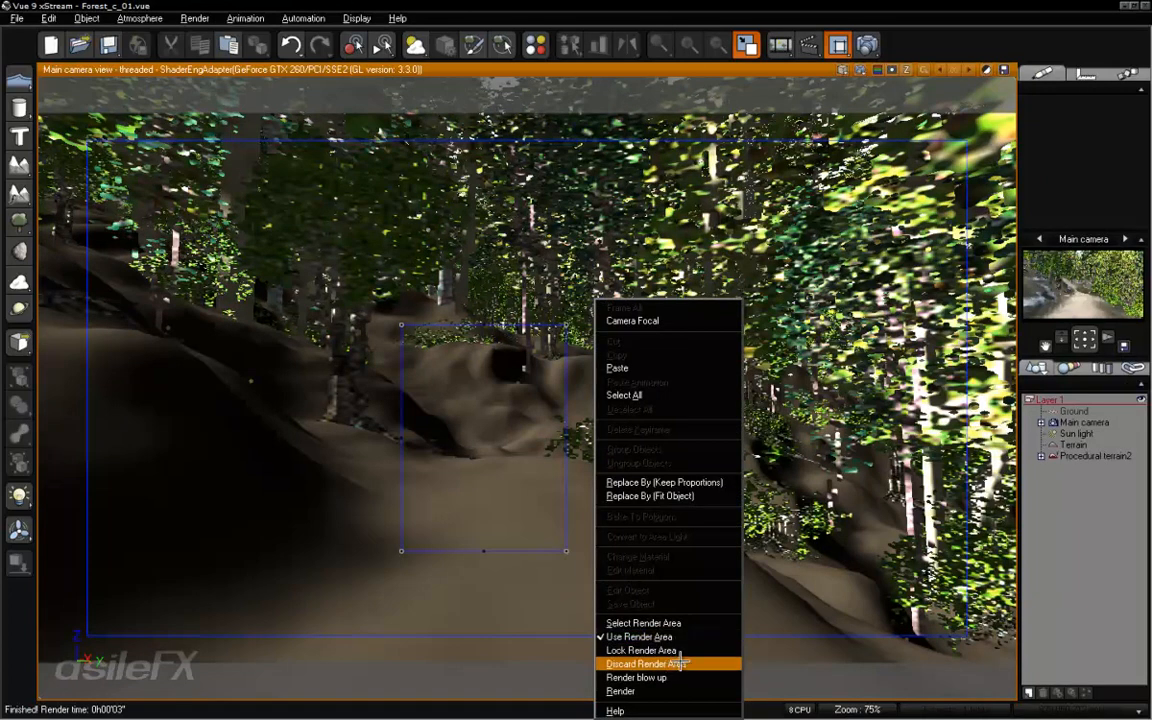
left_click(668, 664)
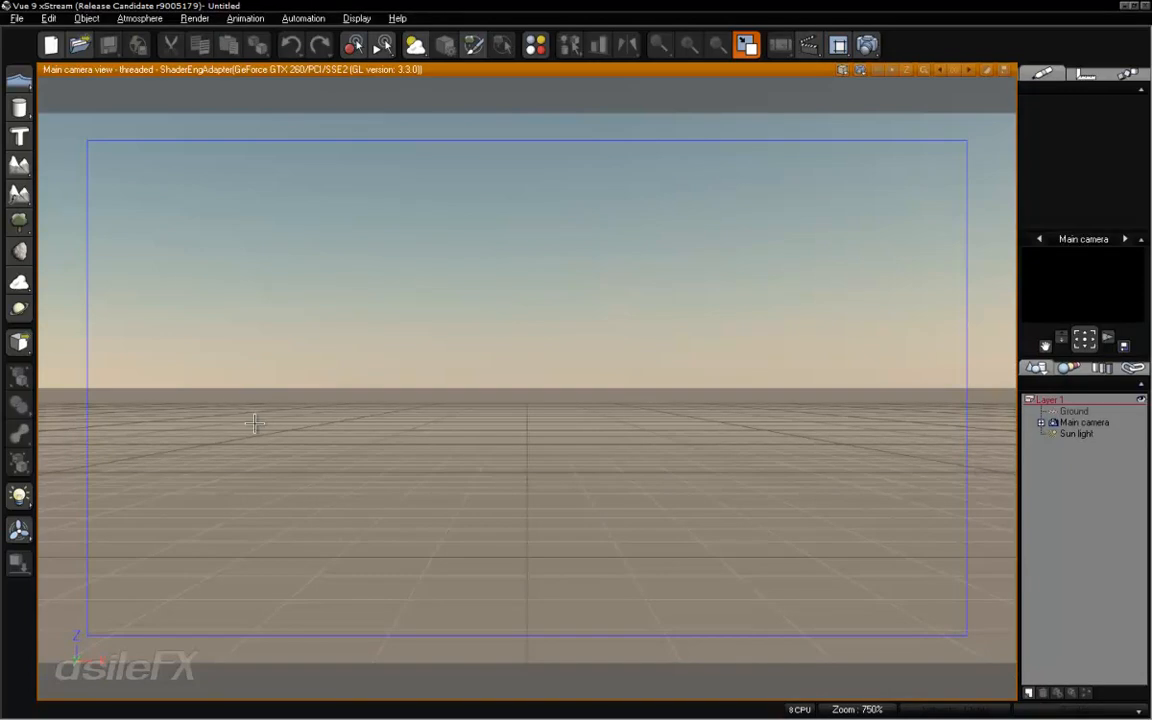
- Add a Lily of the Valley plant from the Grasses - Plants collection to the empty scene
right_click(18, 224)
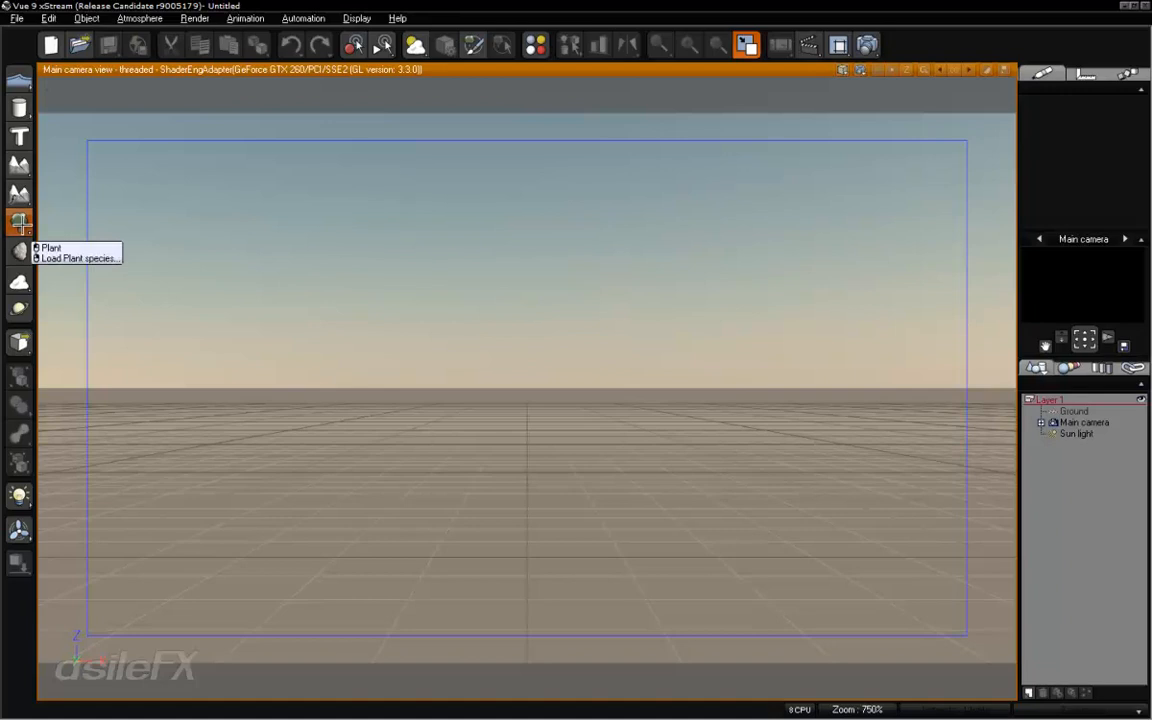
left_click(75, 258)
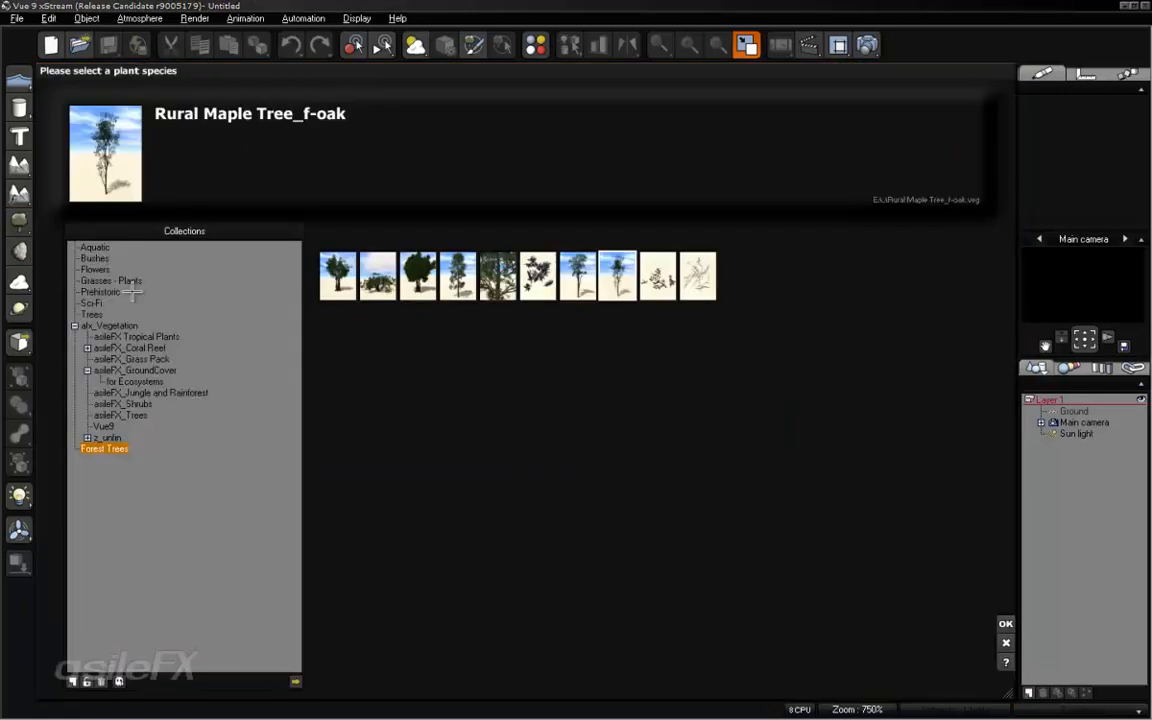
left_click(92, 314)
left_click(108, 279)
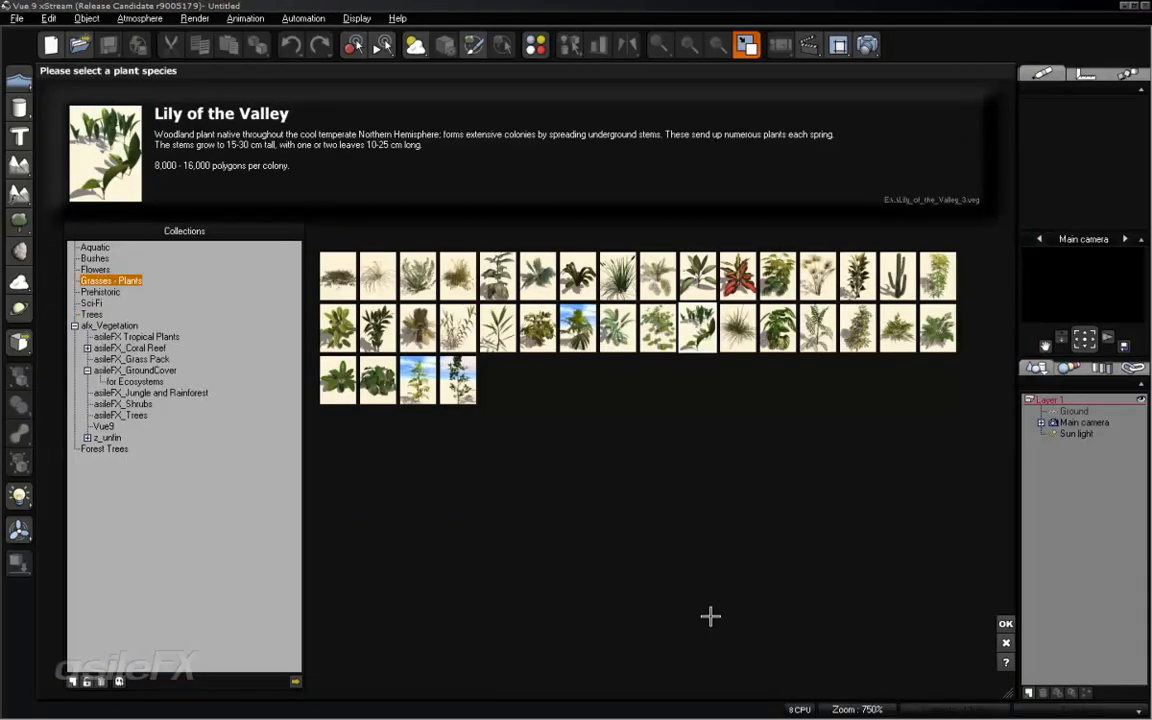
left_click(1005, 623)
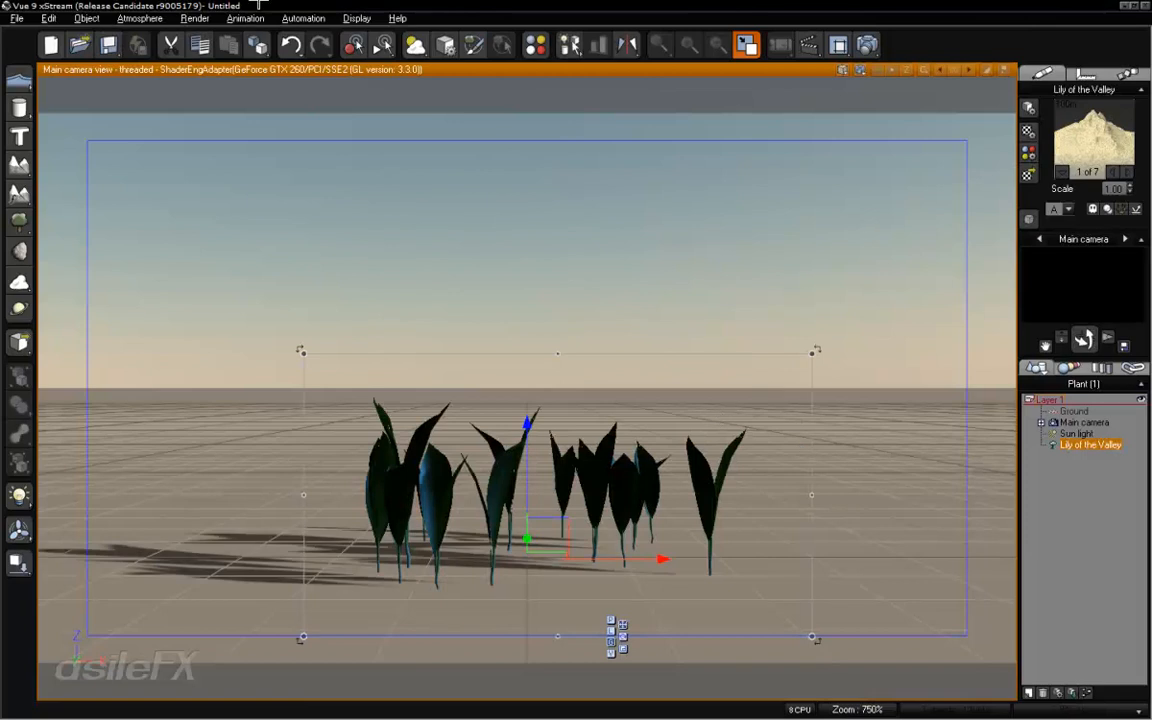
- Disable per-plant wind in the atmosphere settings and accept the change
left_click(140, 18)
left_click(140, 84)
left_click(128, 147)
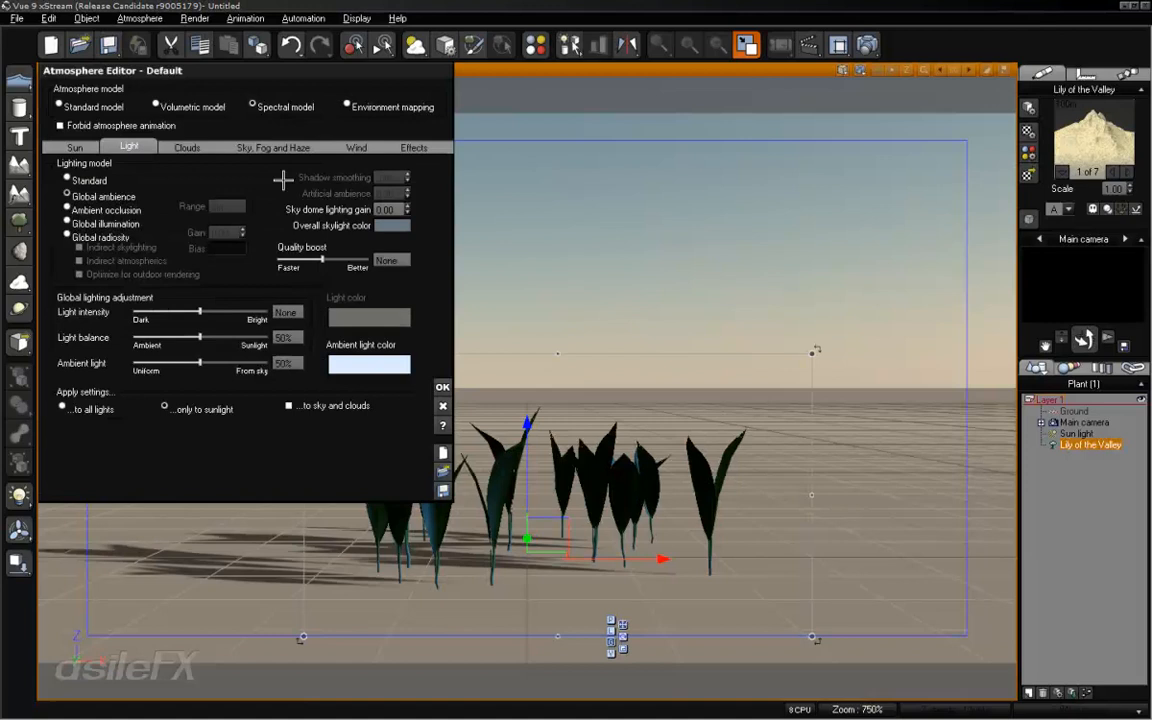
left_click(357, 147)
left_click(62, 164)
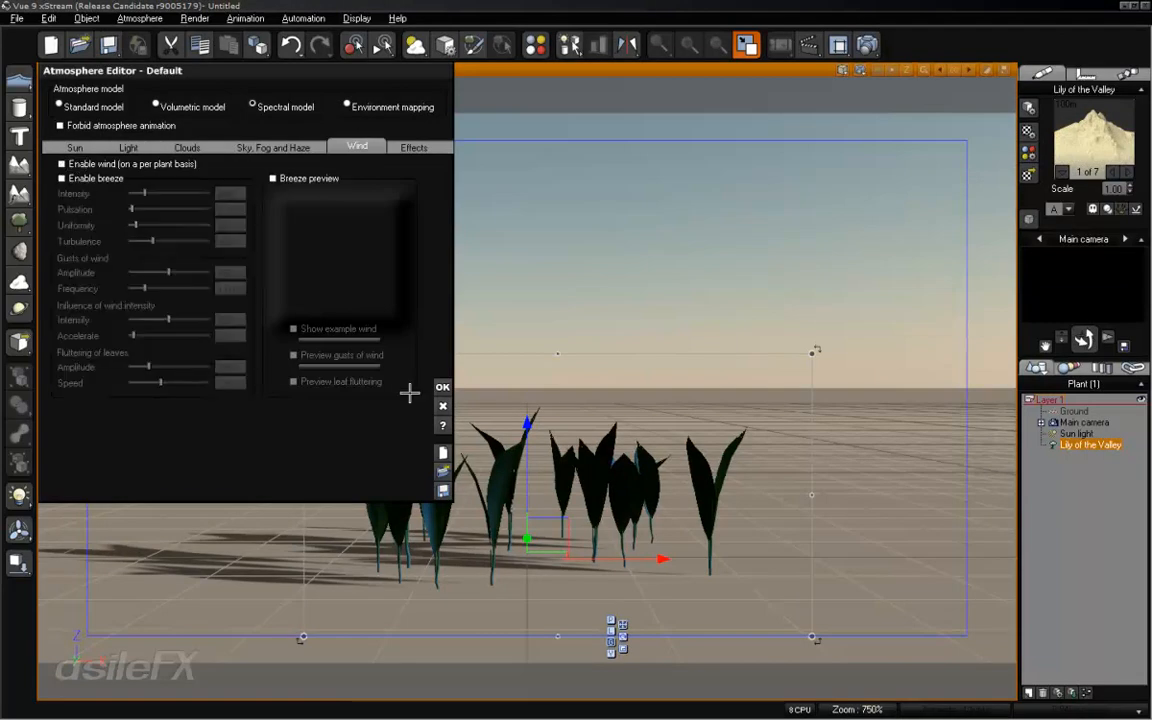
left_click(443, 387)
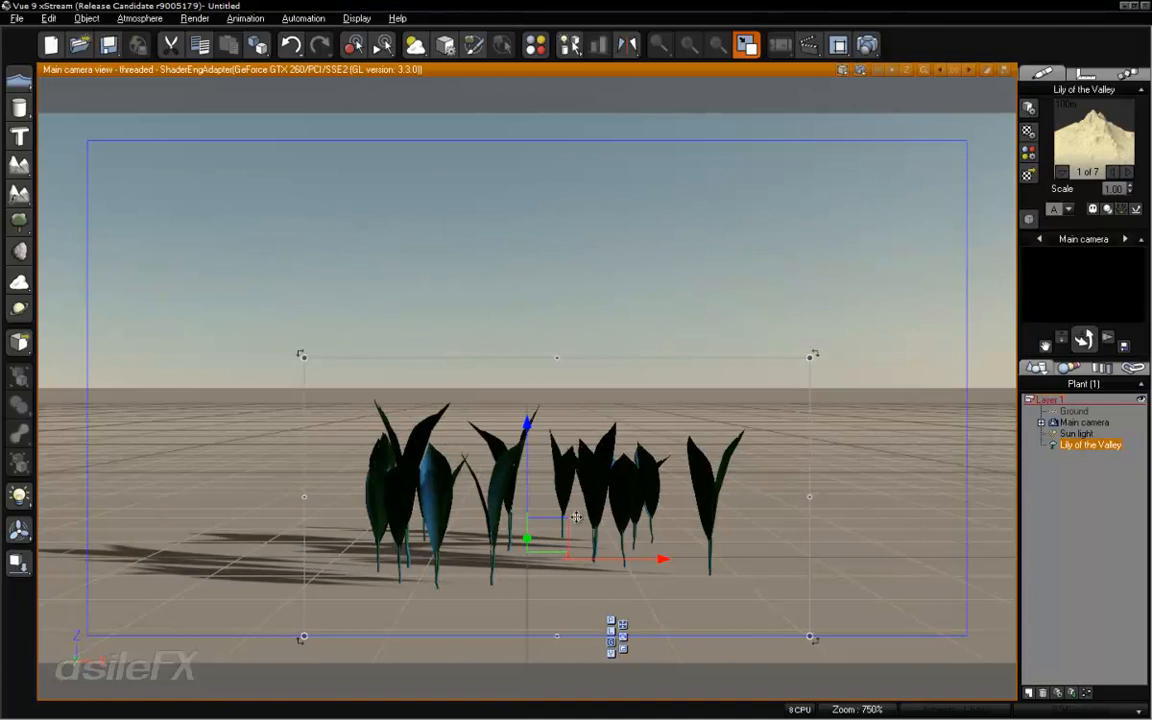
- Open the Lily of the Valley for editing and set the length of trunk Subset 0 to -100
right_click_drag(578, 497, 581, 432)
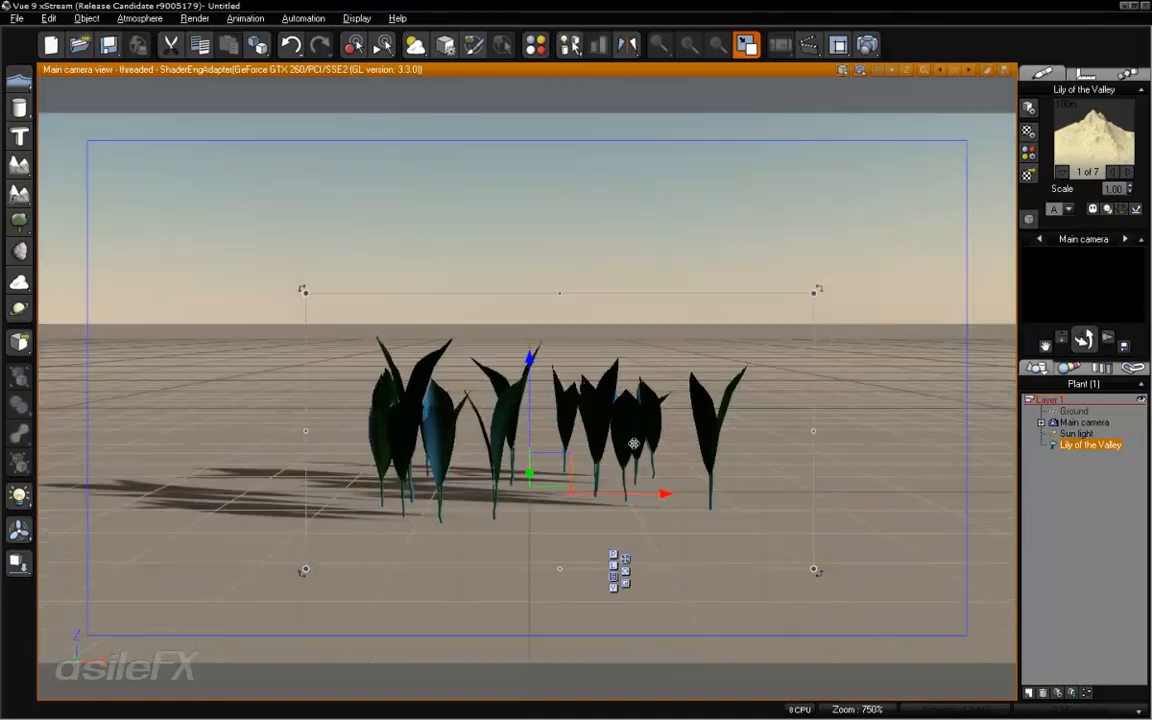
scroll(620, 457, "up", 4)
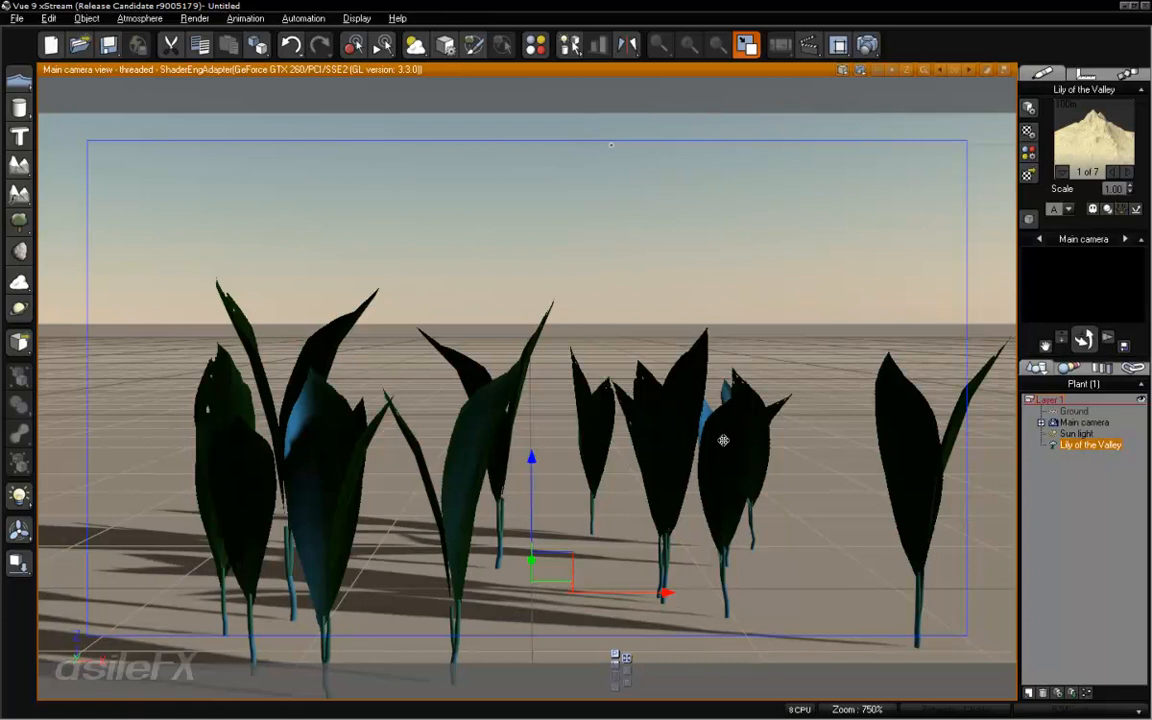
right_click(634, 447)
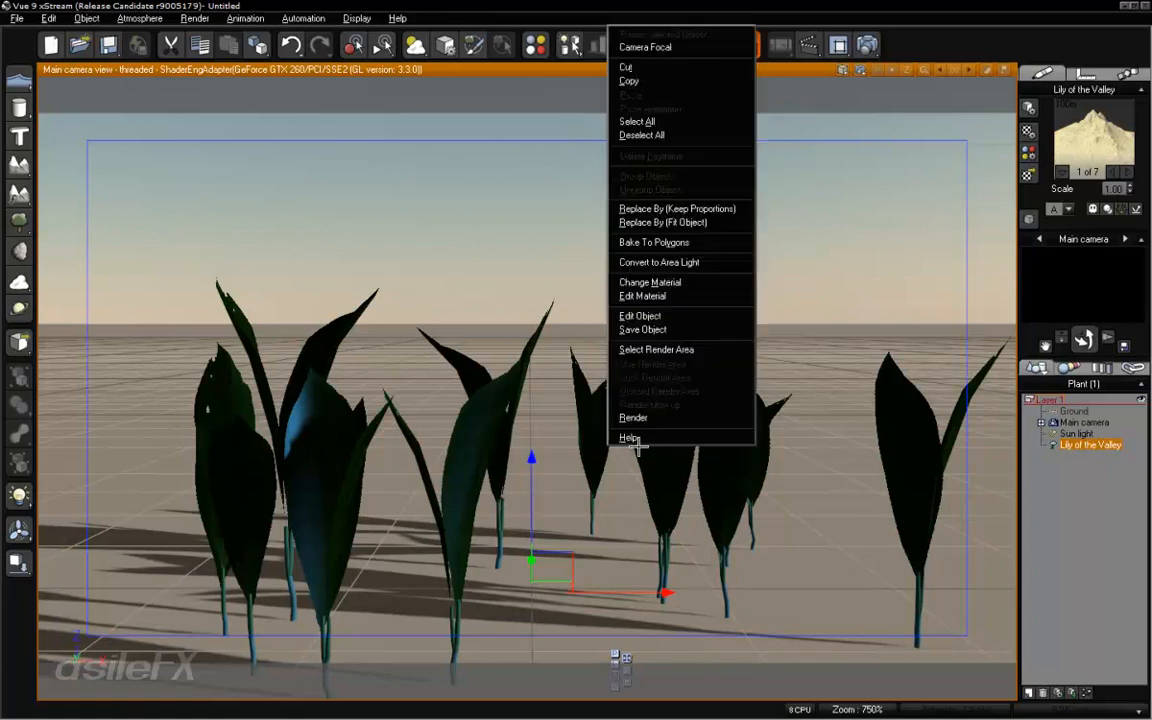
left_click(680, 315)
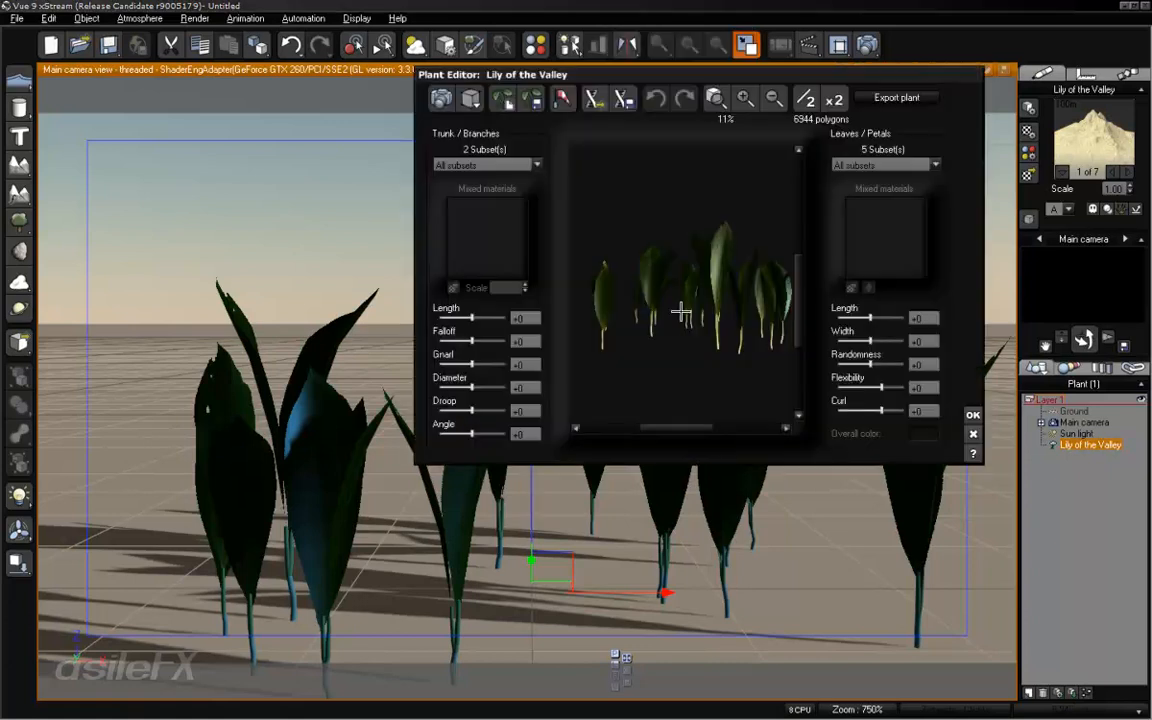
left_click_drag(730, 238, 679, 255)
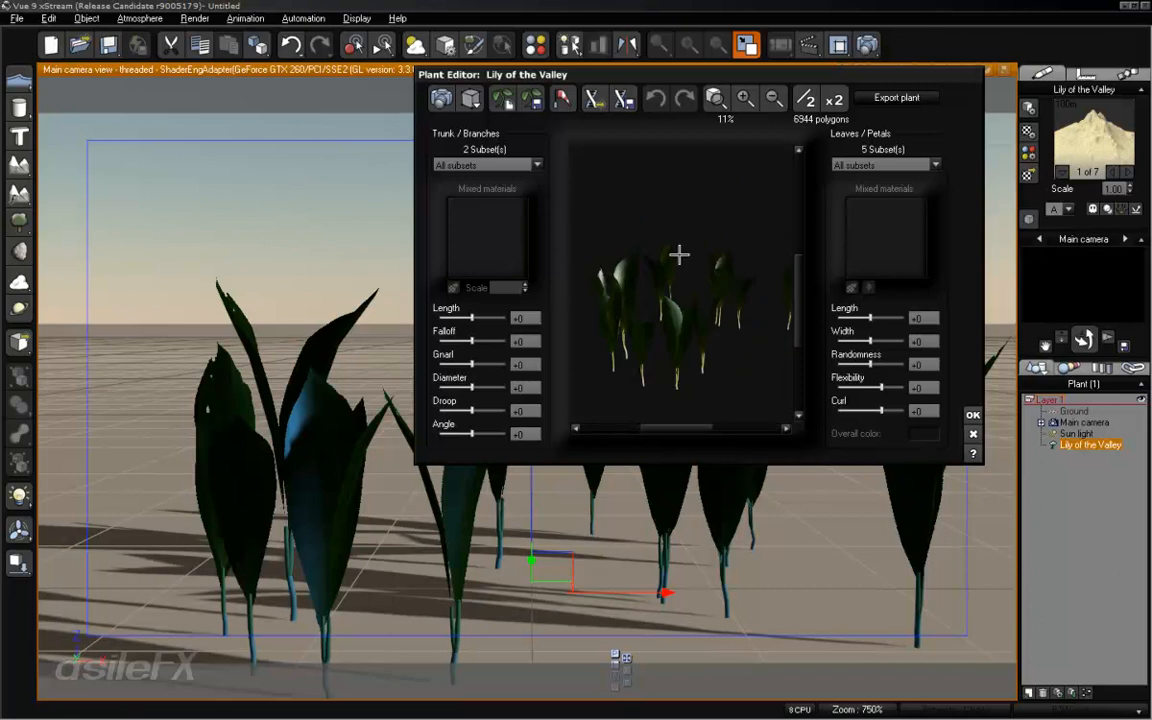
left_click(492, 165)
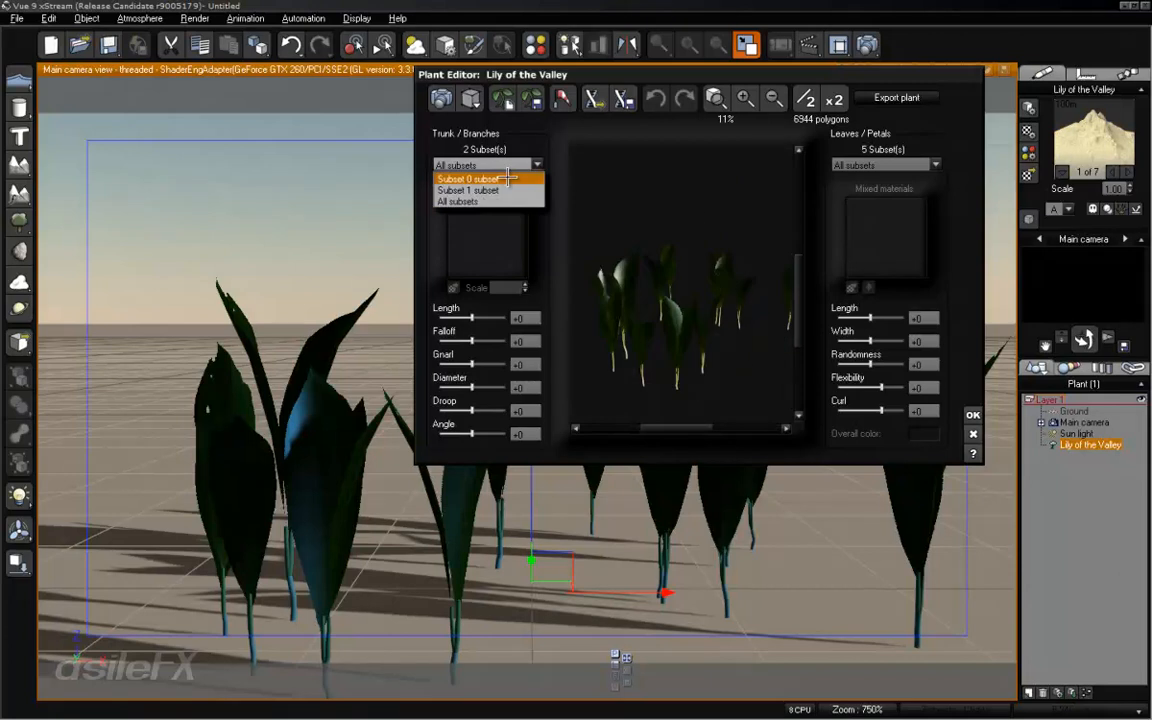
left_click(507, 178)
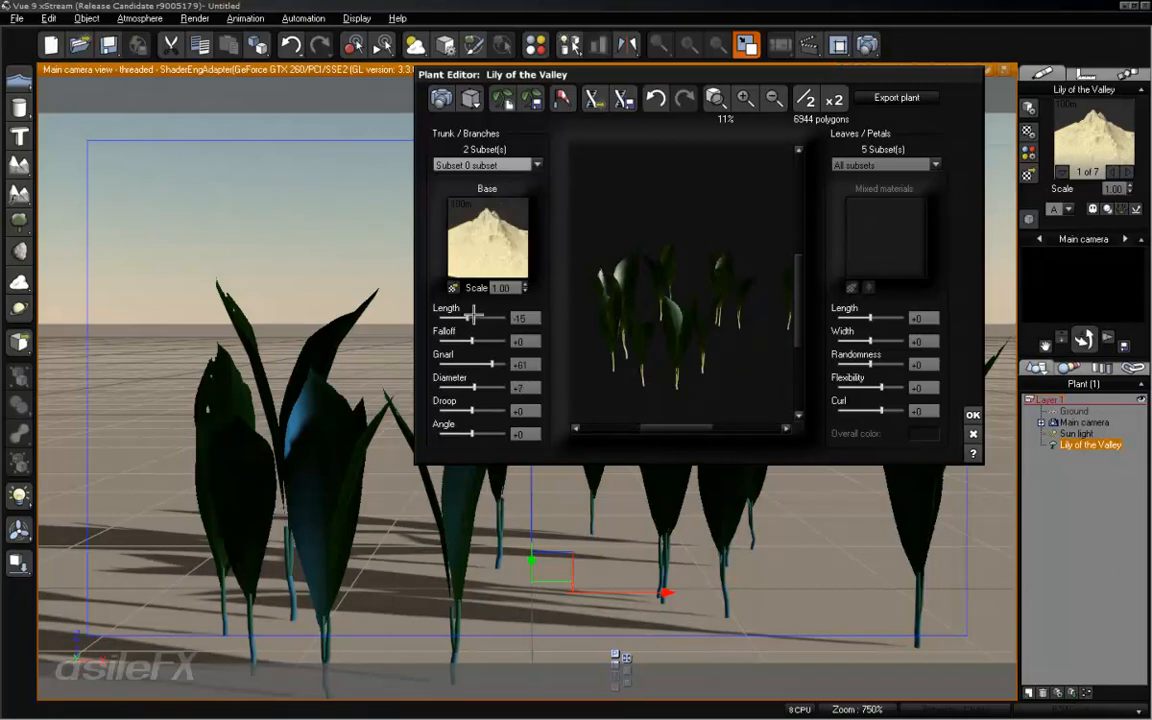
- Set the length of the plant's trunk Subset 1, the stem, to -100
left_click(487, 165)
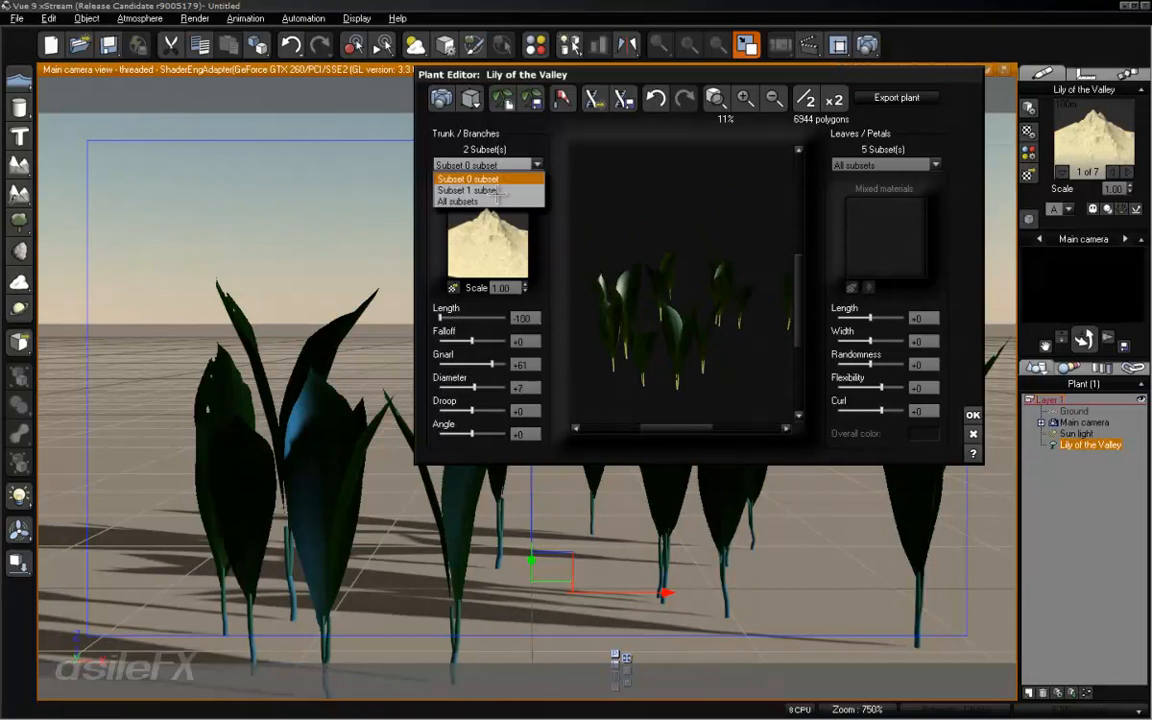
left_click(490, 189)
left_click_drag(460, 316, 445, 318)
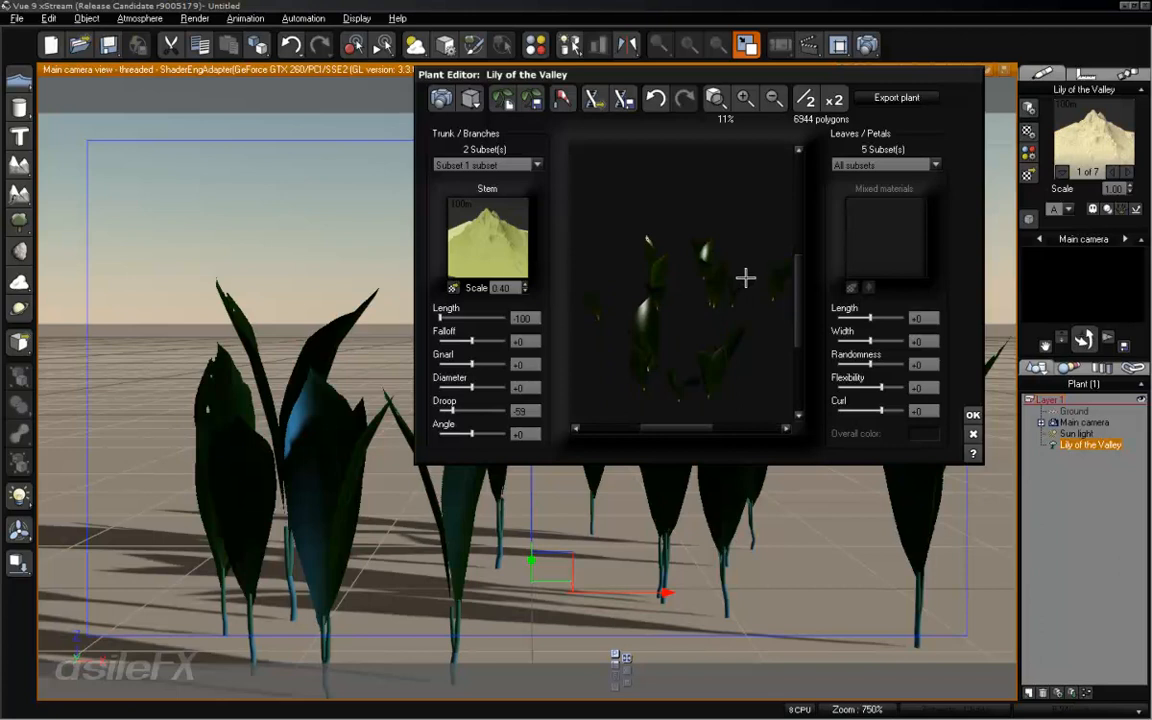
- Replace the color picture of leaf Subset 2 with Ovate_026_Color_01, declining the image sequence and accepting the alpha notice
left_click(877, 165)
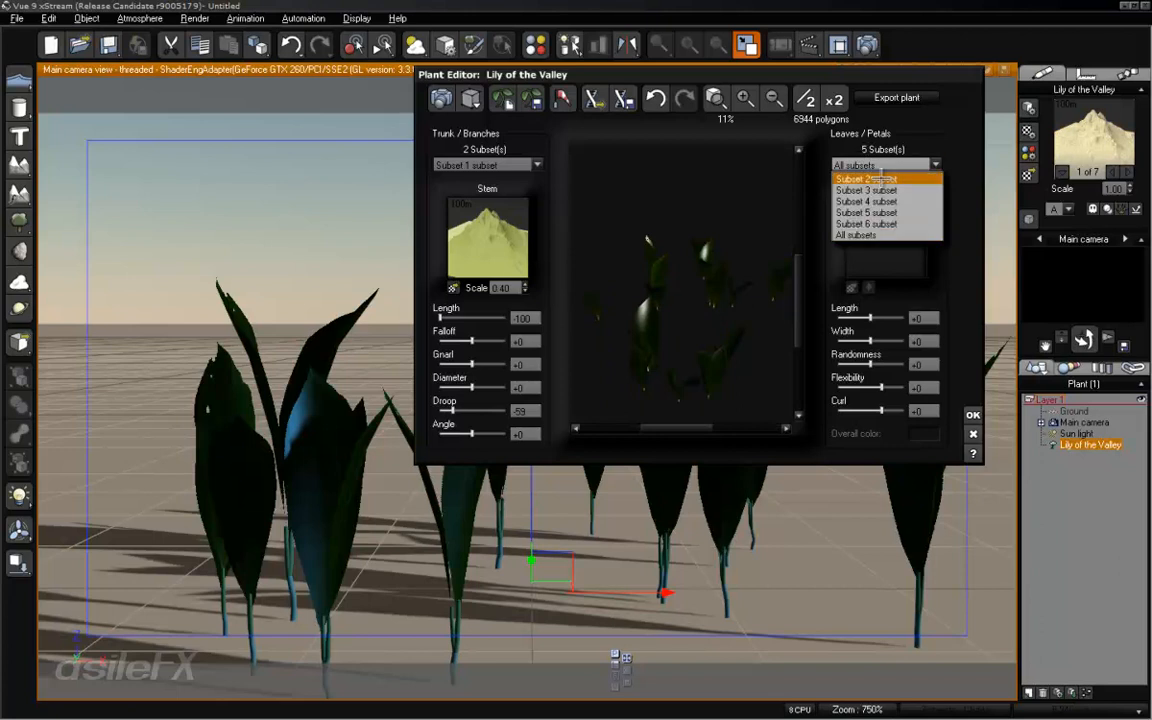
left_click(866, 178)
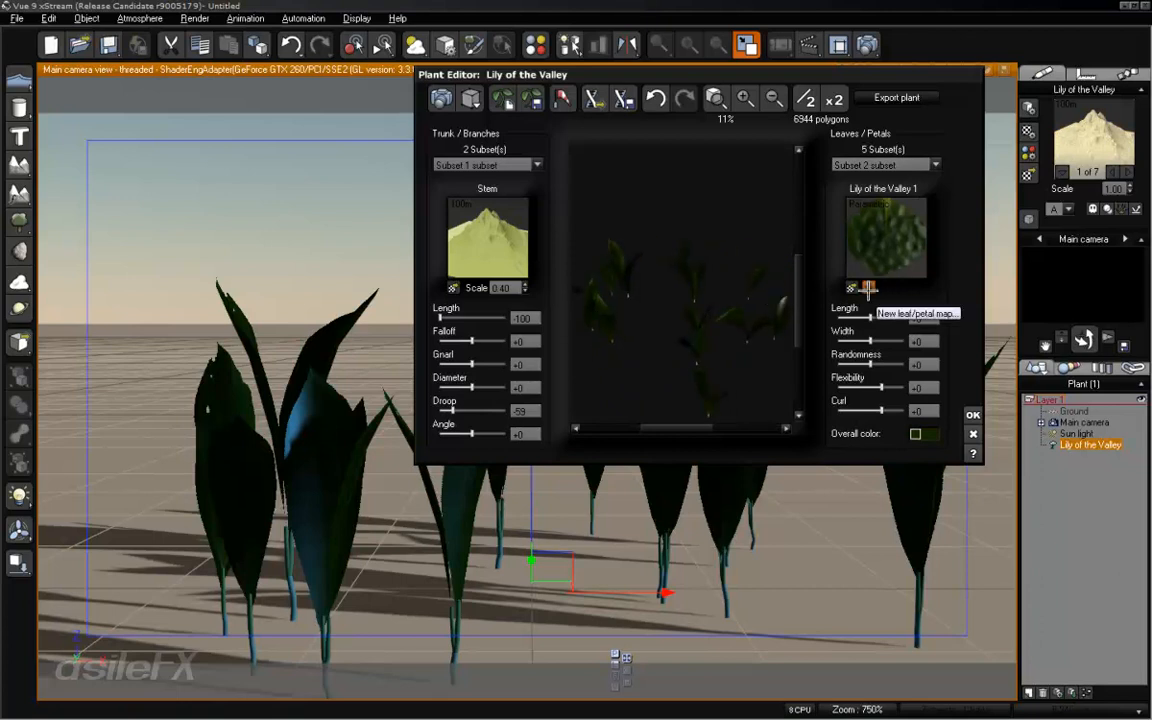
left_click(868, 288)
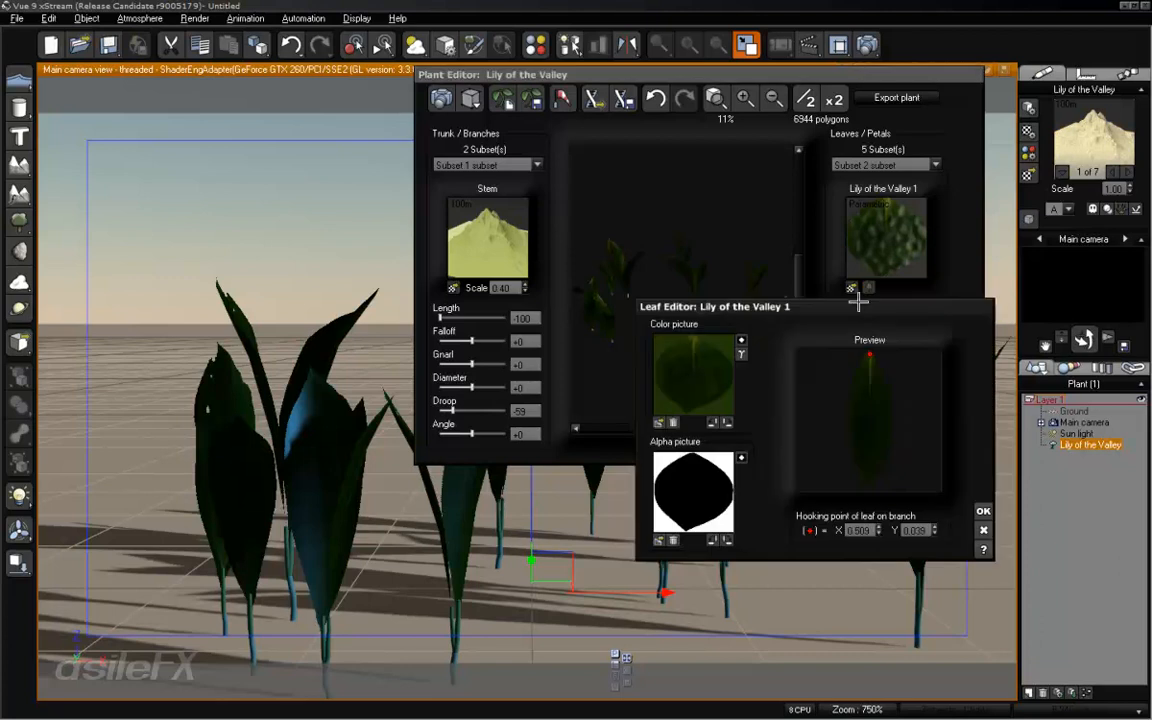
left_click(660, 422)
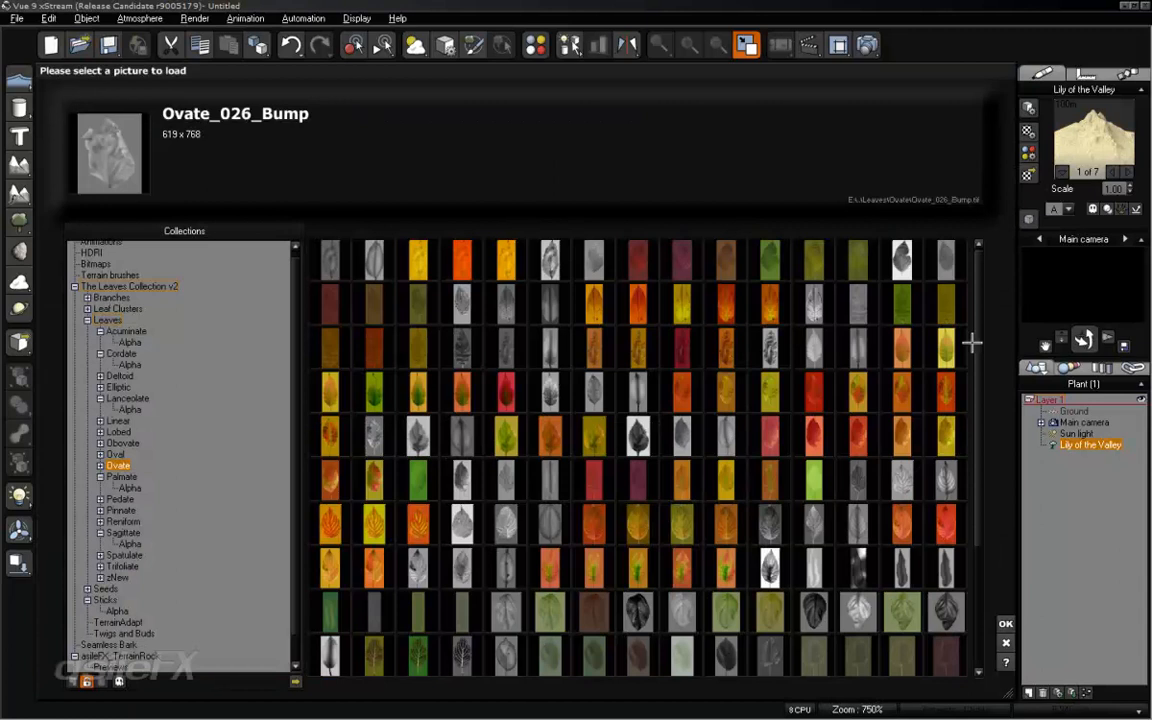
scroll(974, 370, "down", 1)
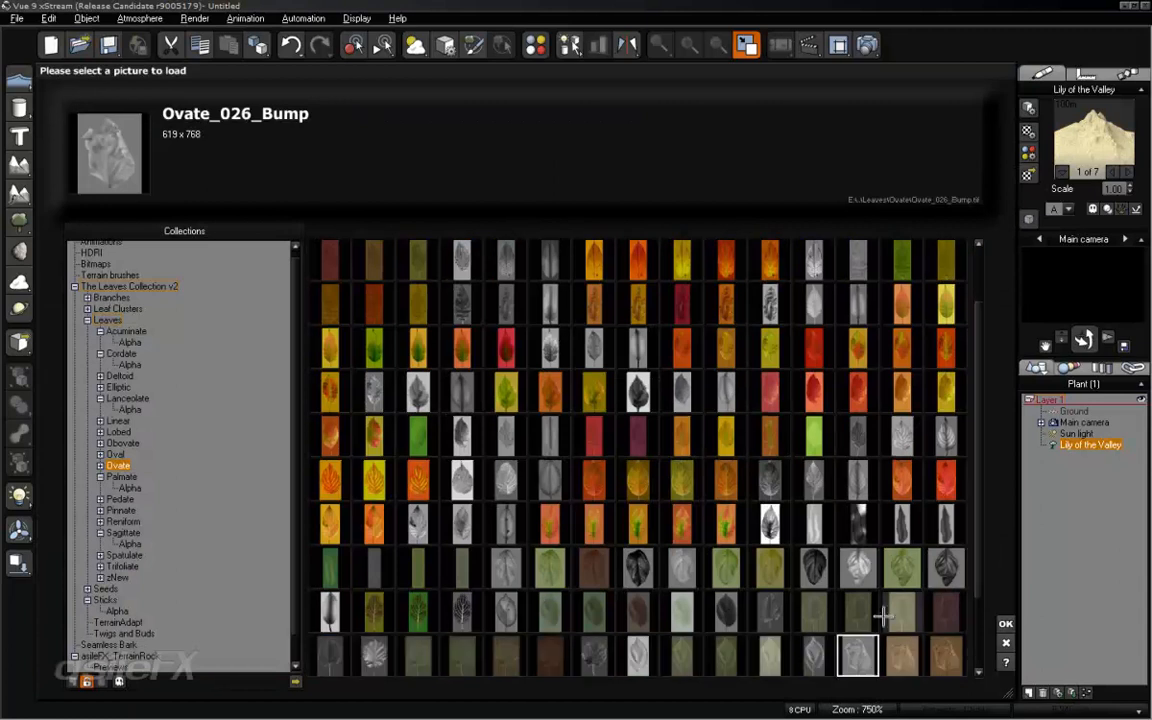
left_click(901, 658)
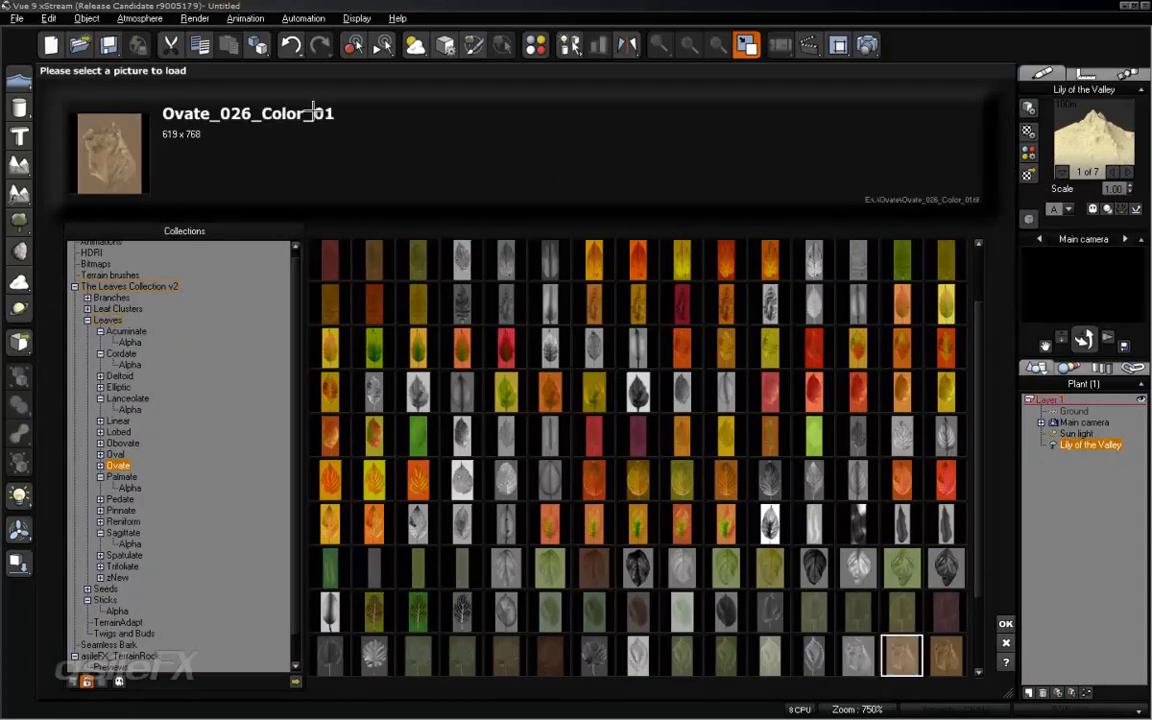
left_click(1006, 622)
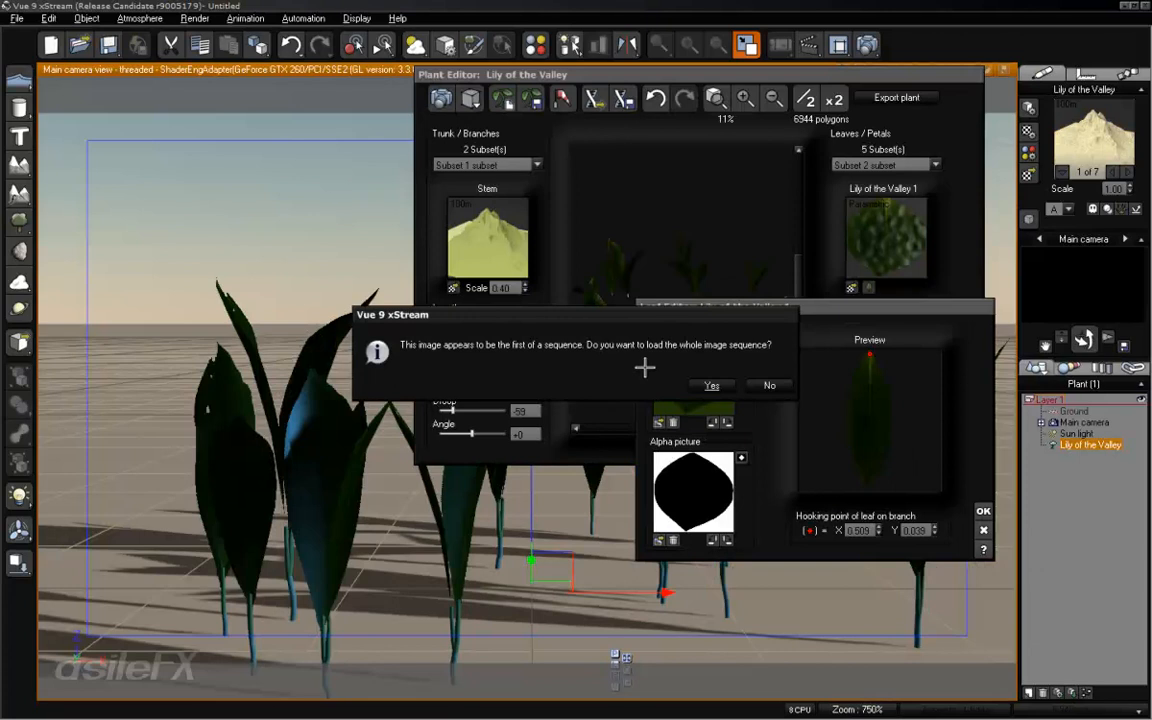
left_click(776, 386)
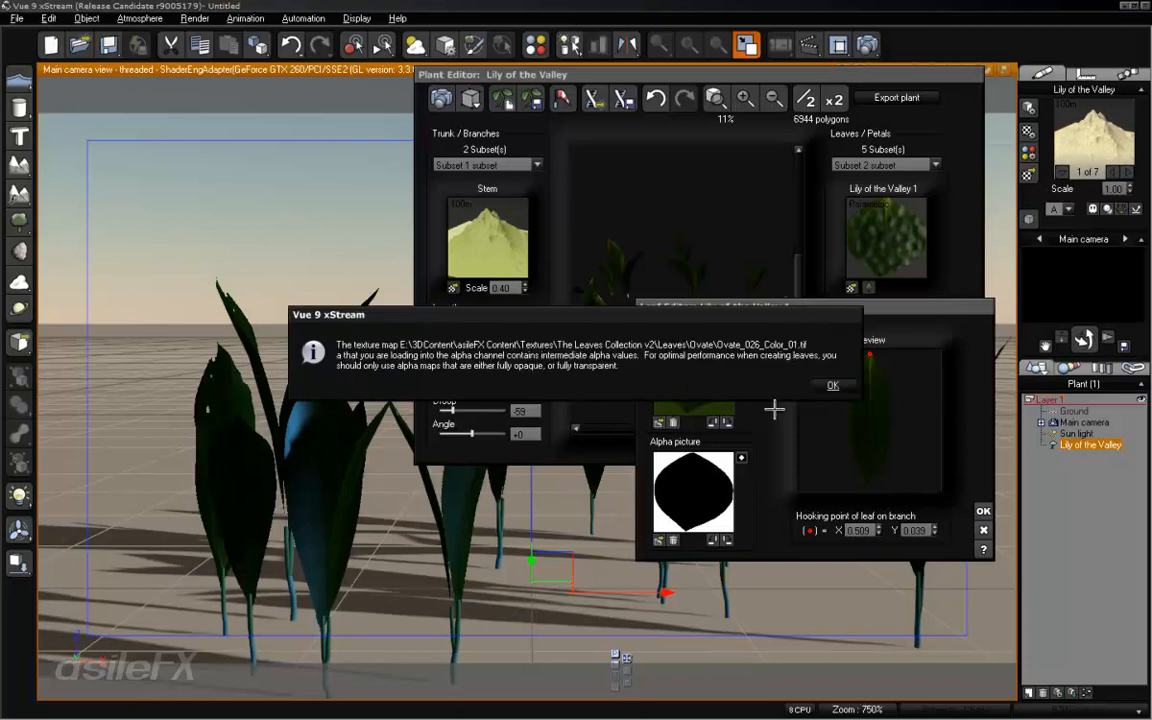
left_click(828, 384)
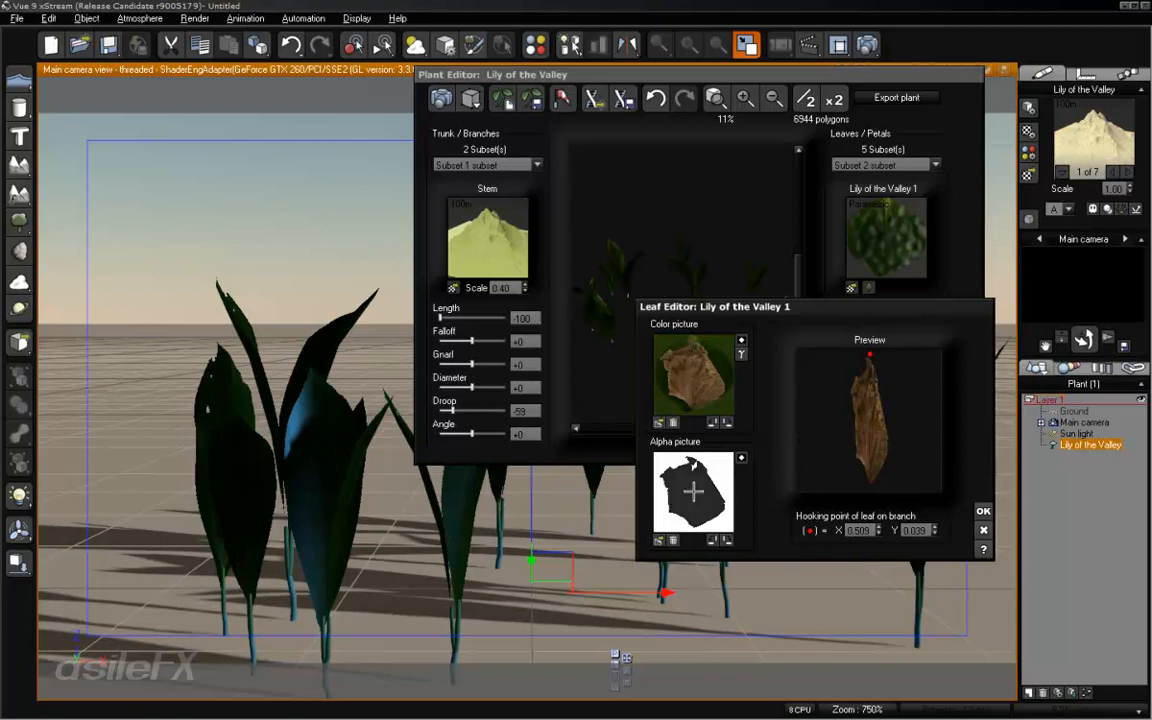
left_click(658, 539)
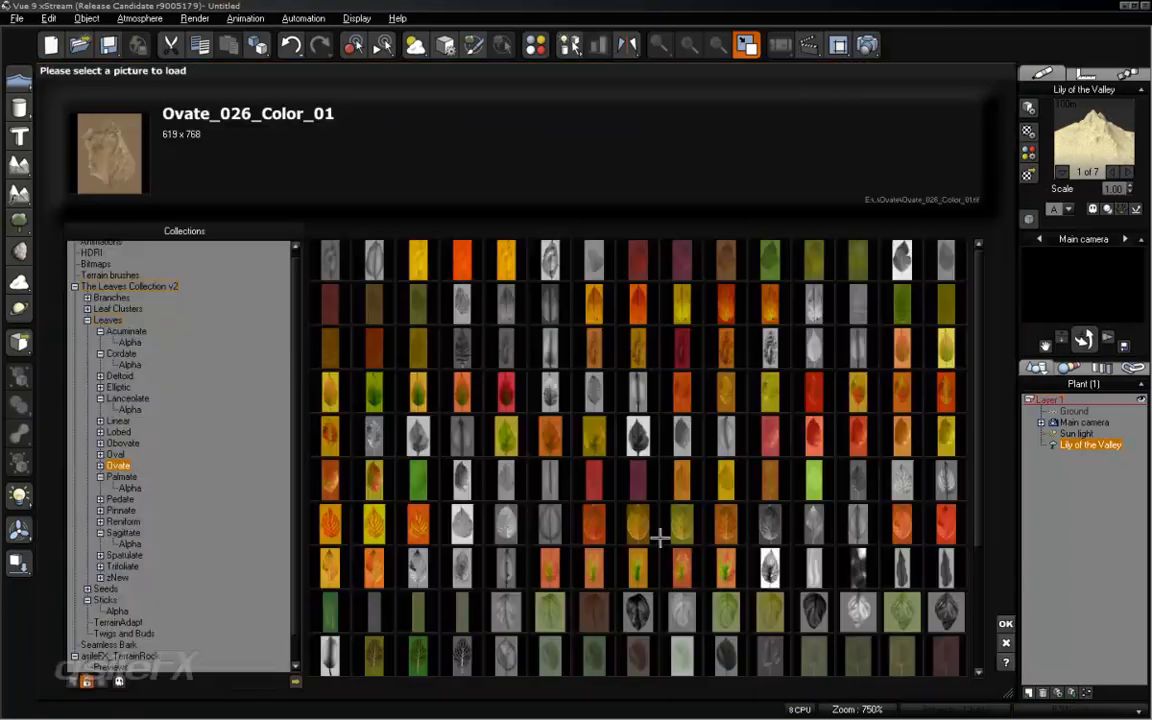
left_click(100, 466)
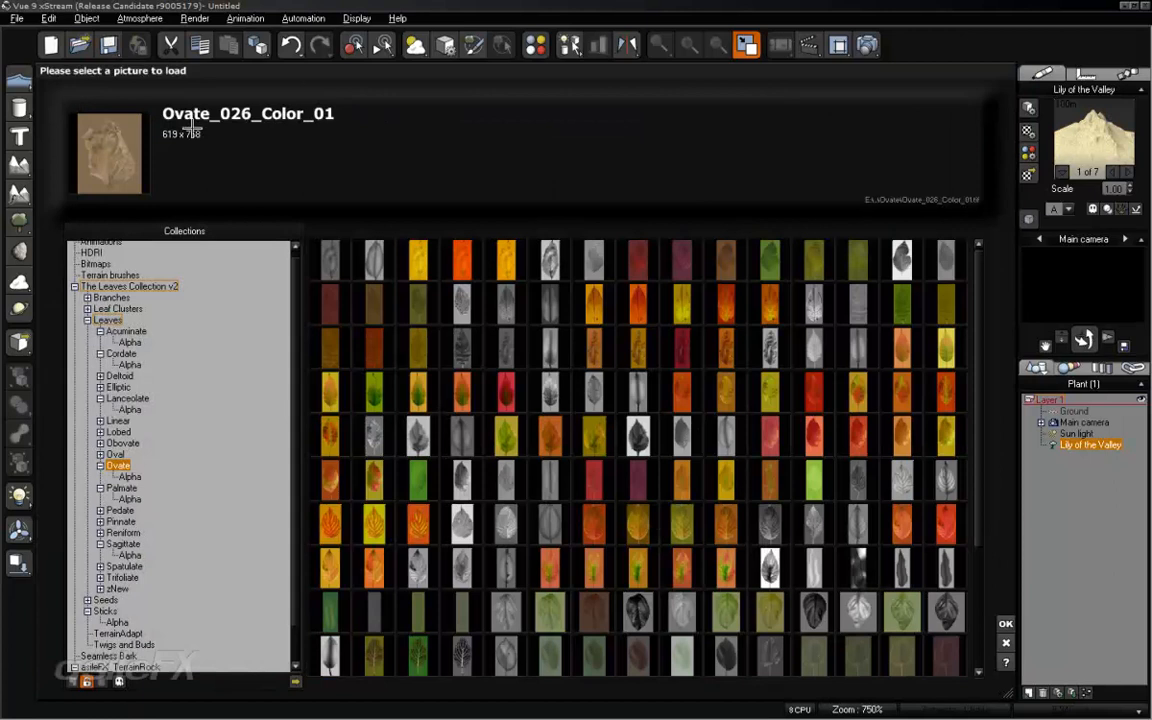
left_click(129, 477)
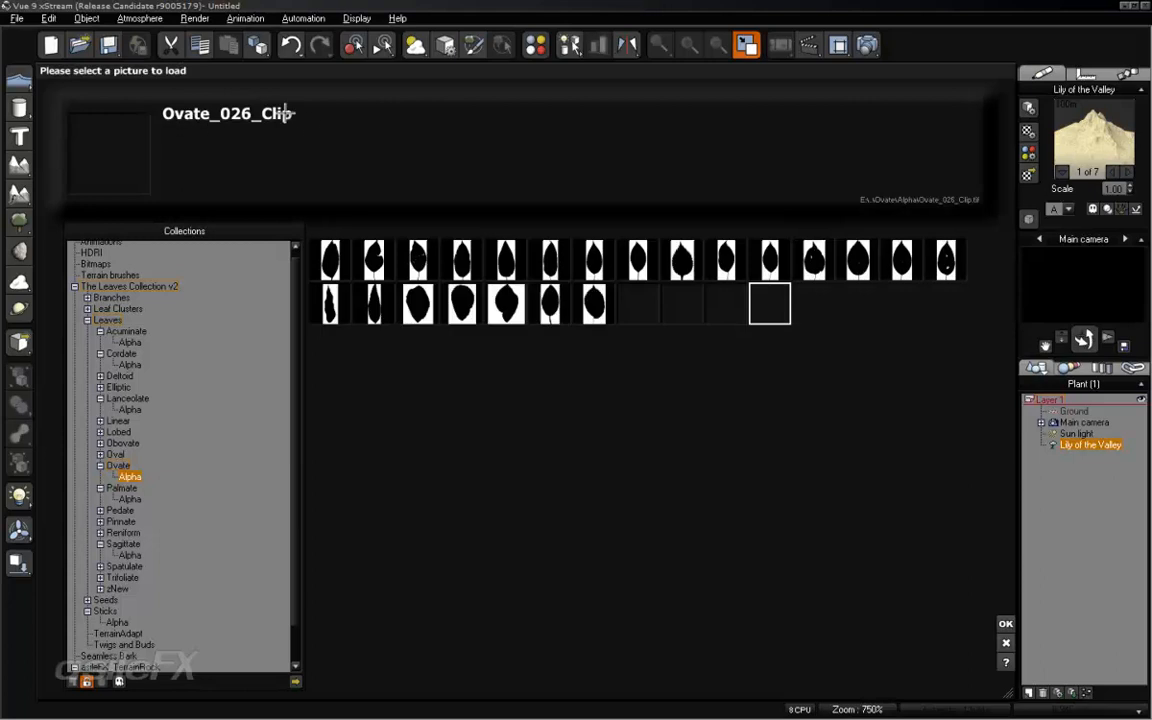
left_click(1005, 643)
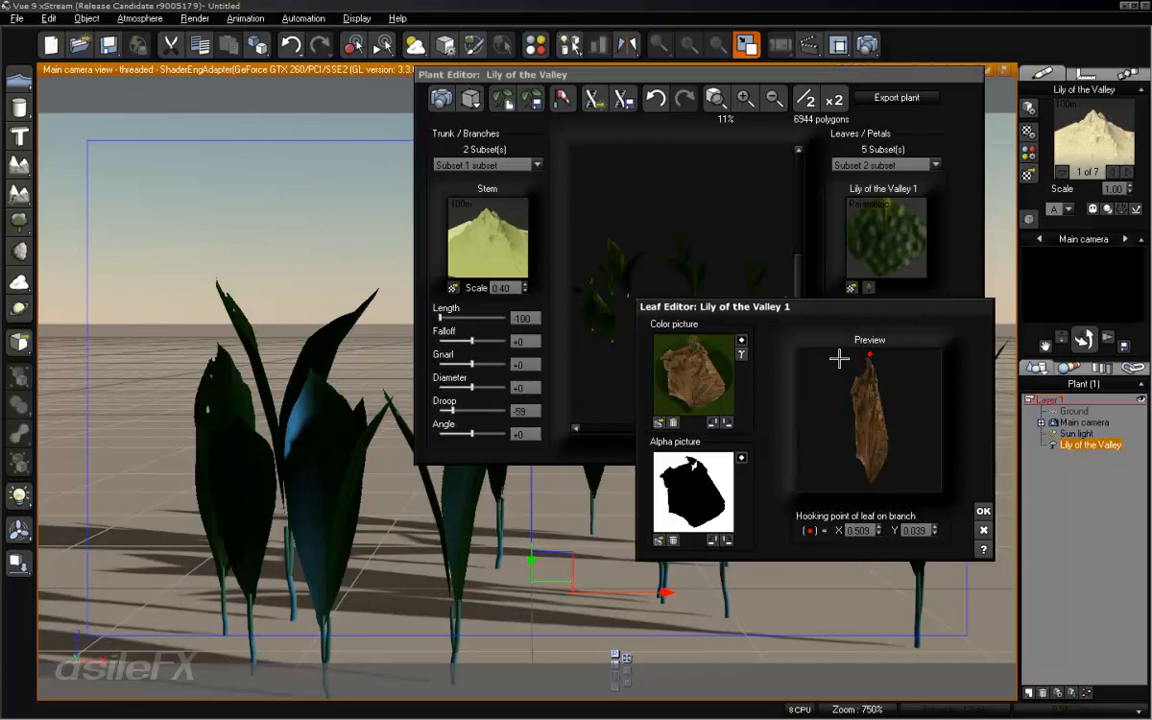
- Rotate the leaf's color and alpha pictures anti-clockwise by 180° in total and accept the leaf changes
left_click(713, 422)
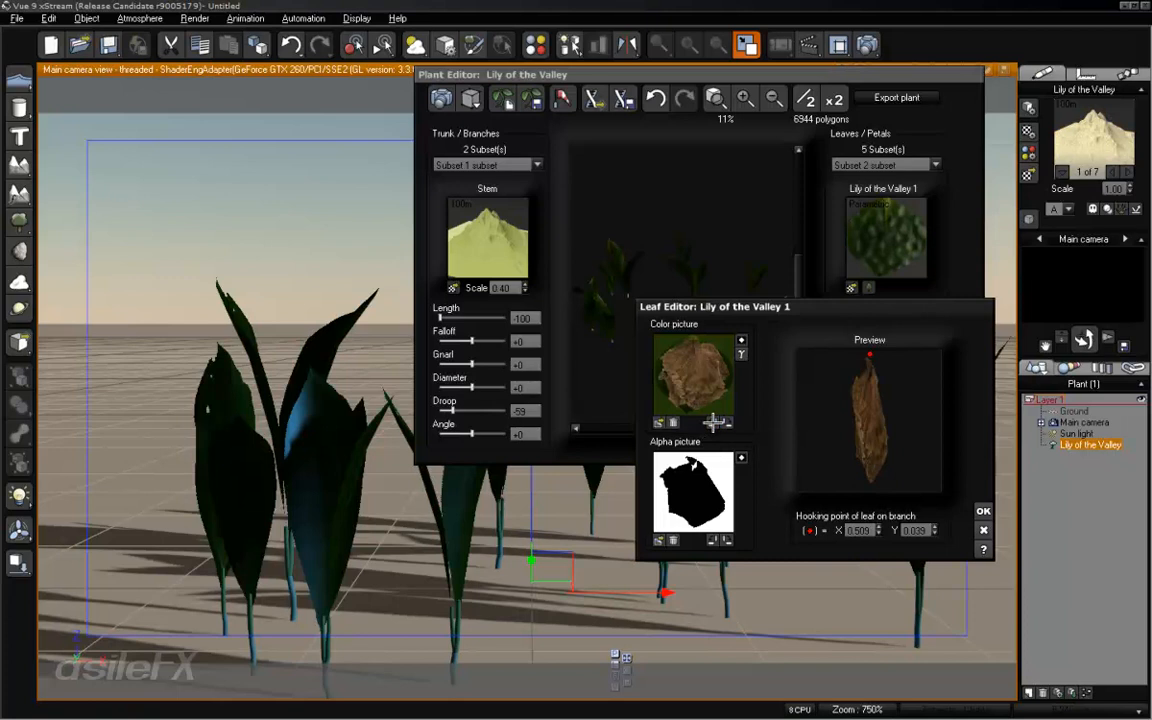
left_click(714, 540)
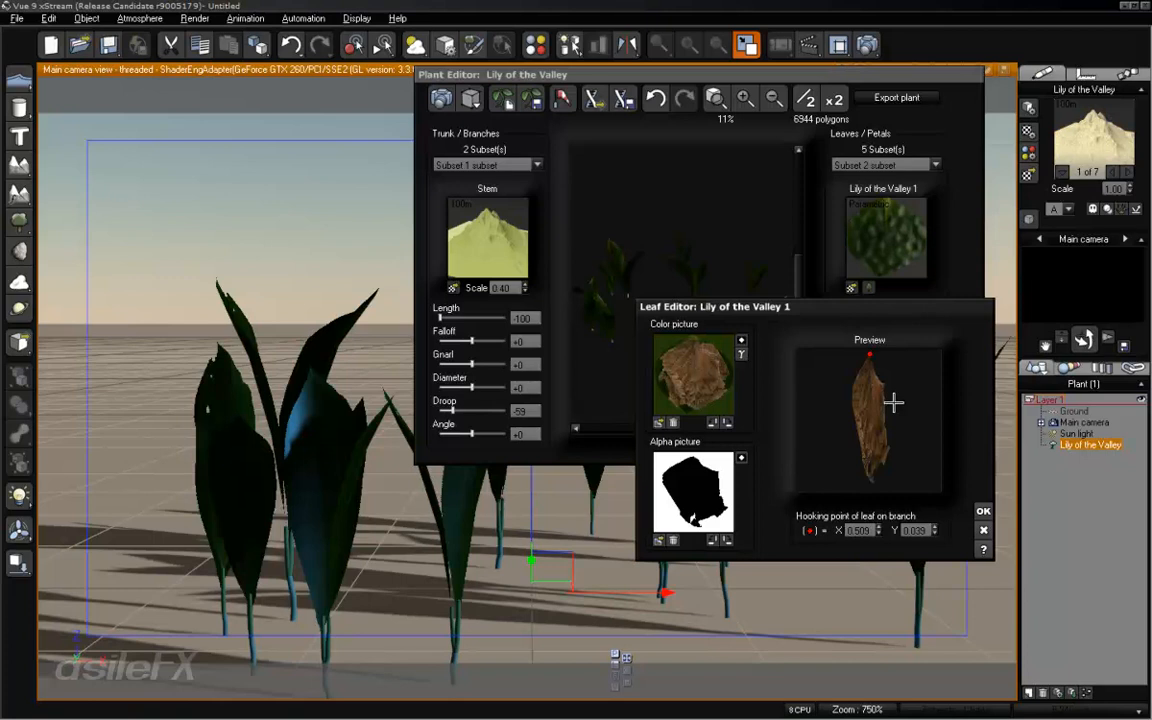
left_click(983, 510)
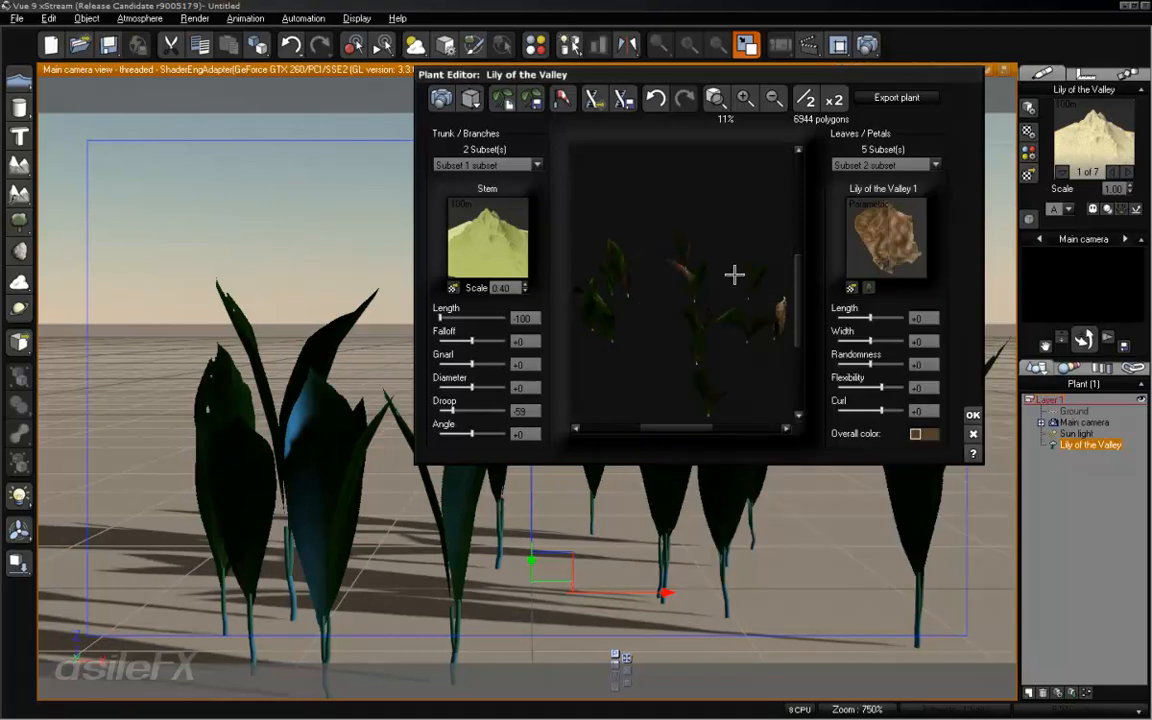
- Set the width of leaf Subset 2 to +74 and check the wider leaf's shape in the leaf editor
left_click_drag(735, 273, 671, 286)
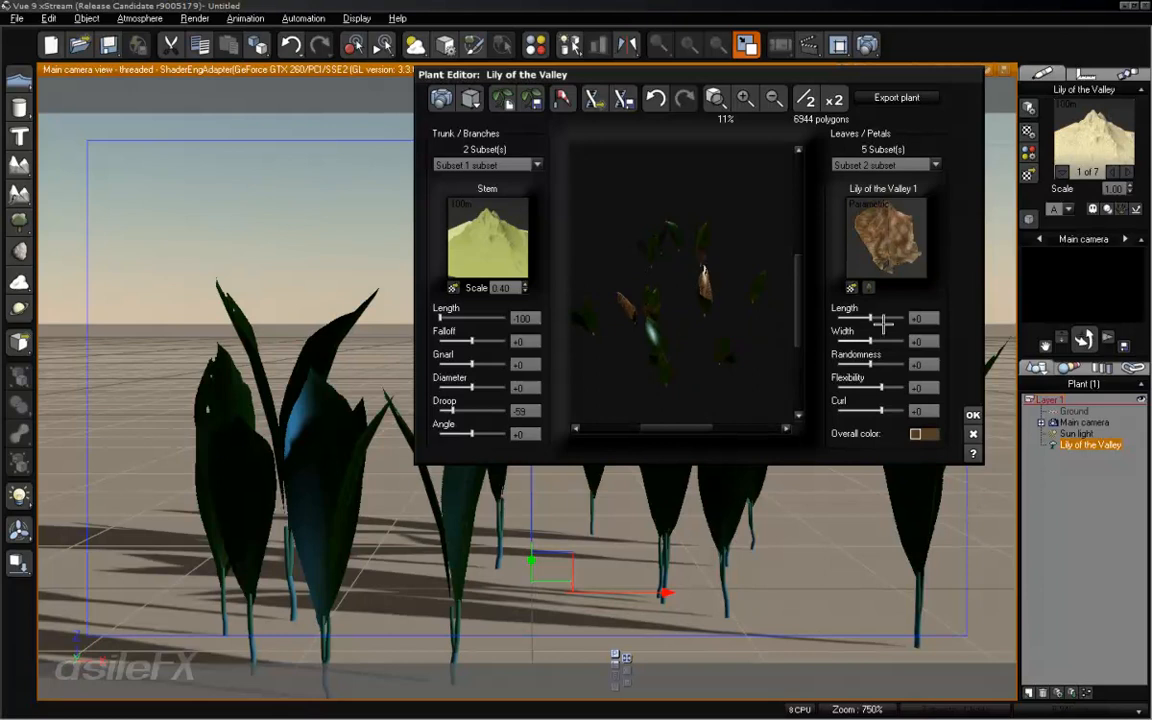
left_click_drag(870, 341, 894, 338)
left_click_drag(727, 316, 692, 290)
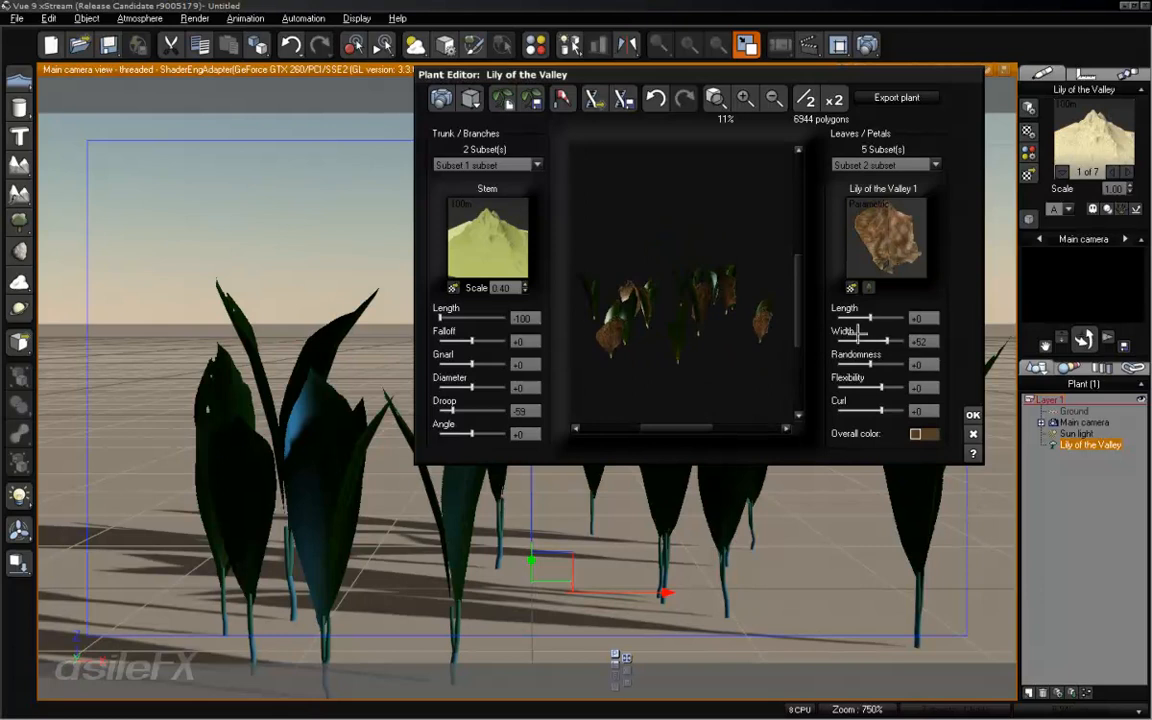
left_click_drag(885, 341, 893, 341)
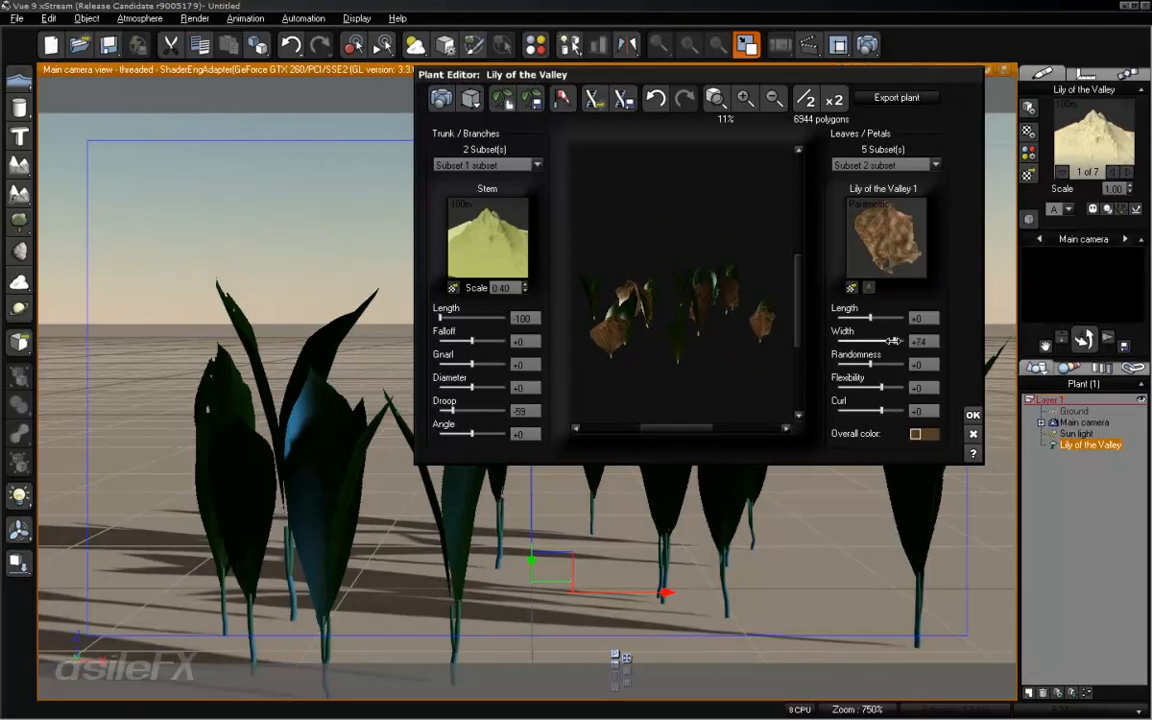
left_click_drag(712, 280, 712, 308)
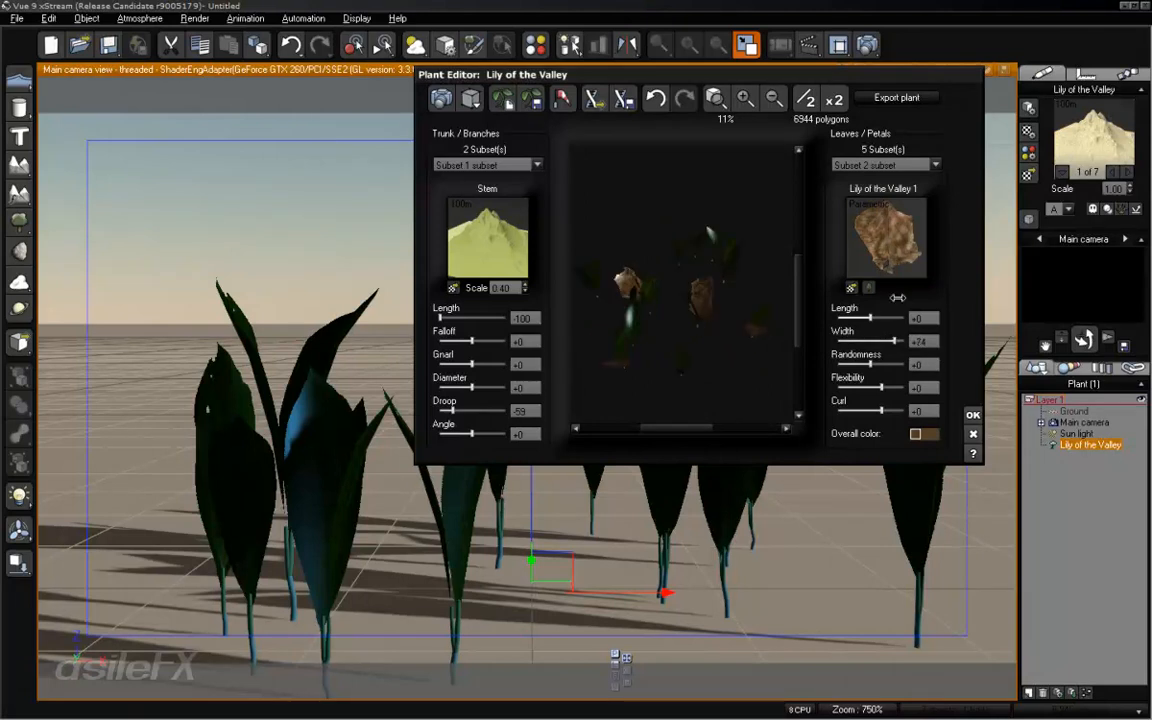
left_click(870, 288)
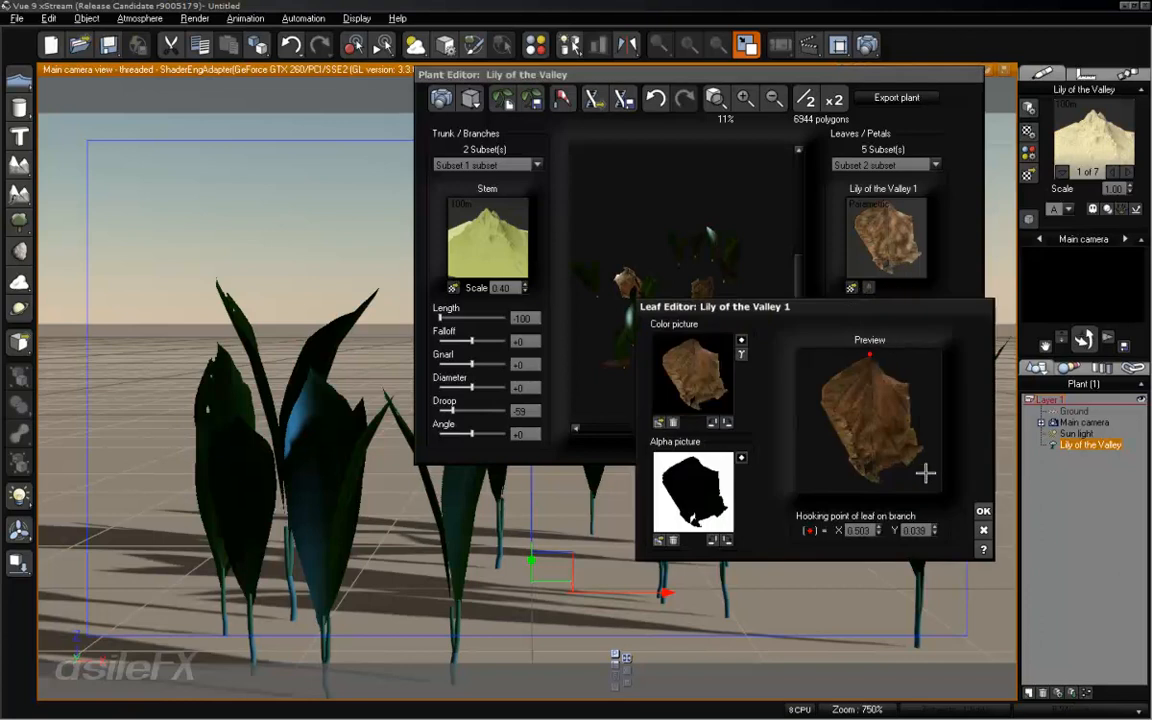
left_click(982, 510)
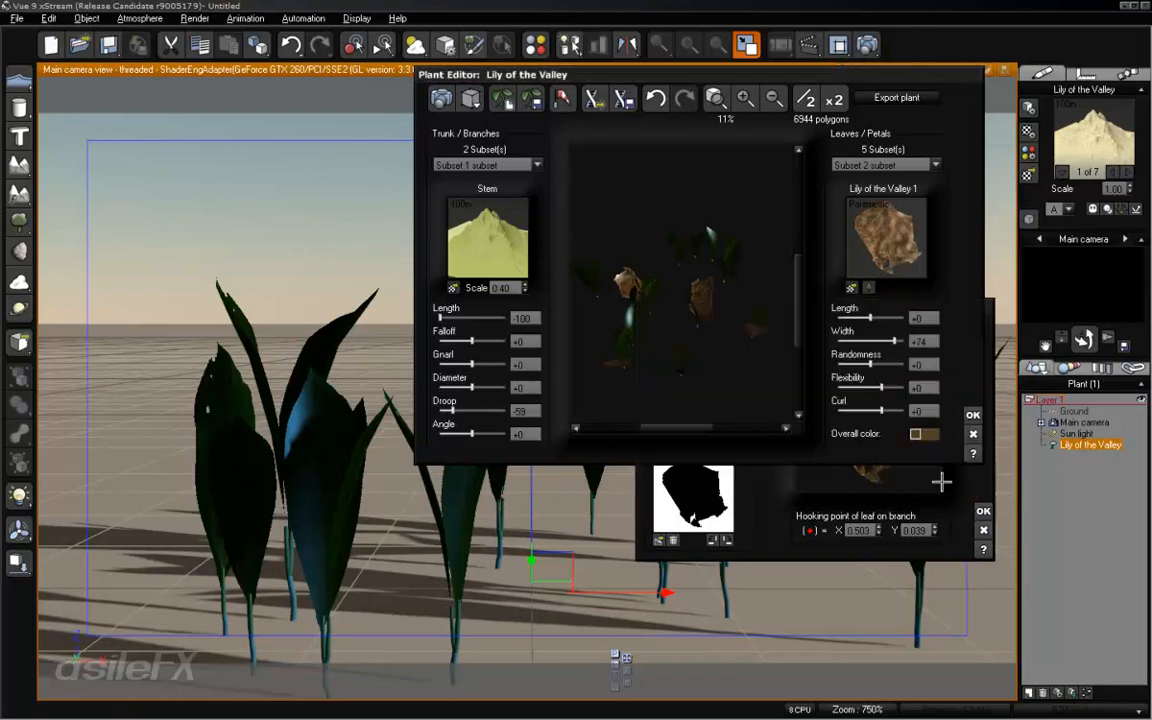
left_click_drag(711, 315, 772, 289)
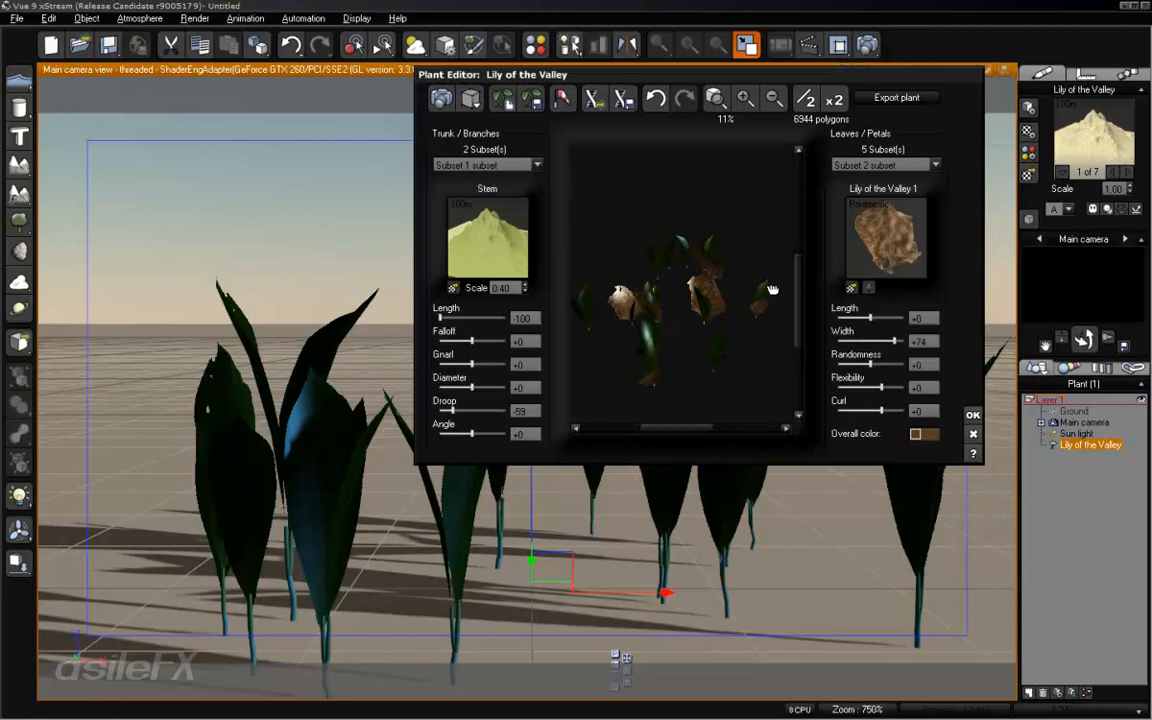
- Open the leaf material for editing and set its highlight global intensity to 0%
right_click(891, 237)
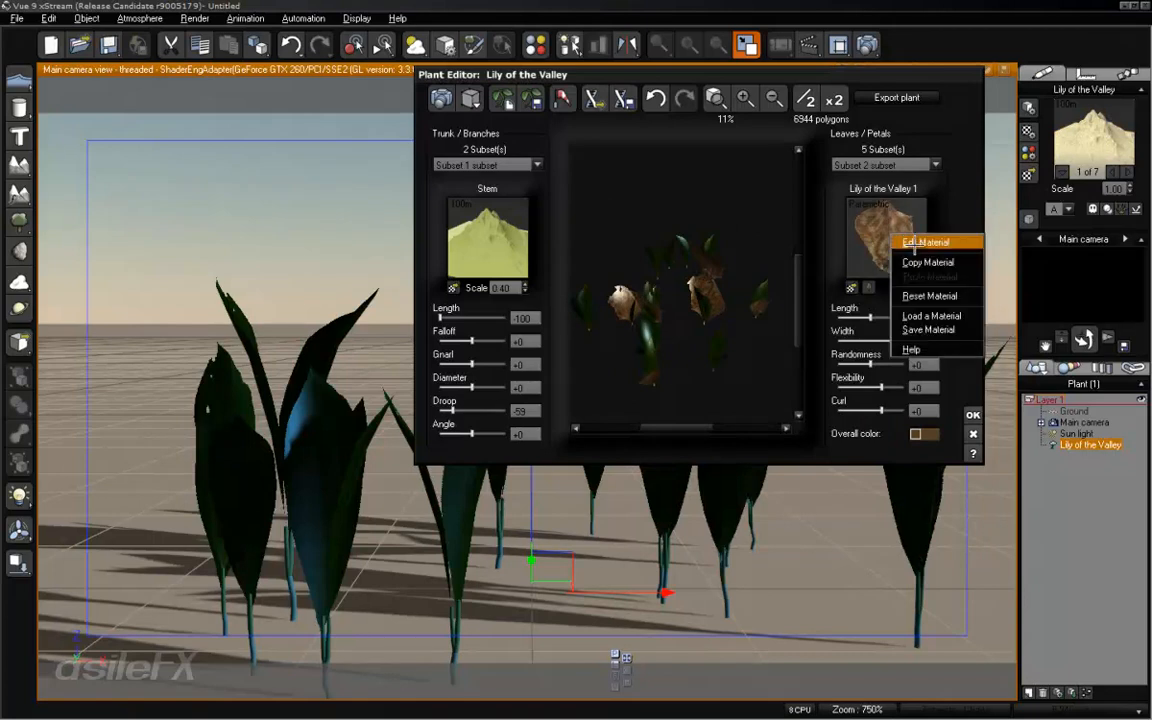
left_click(913, 242)
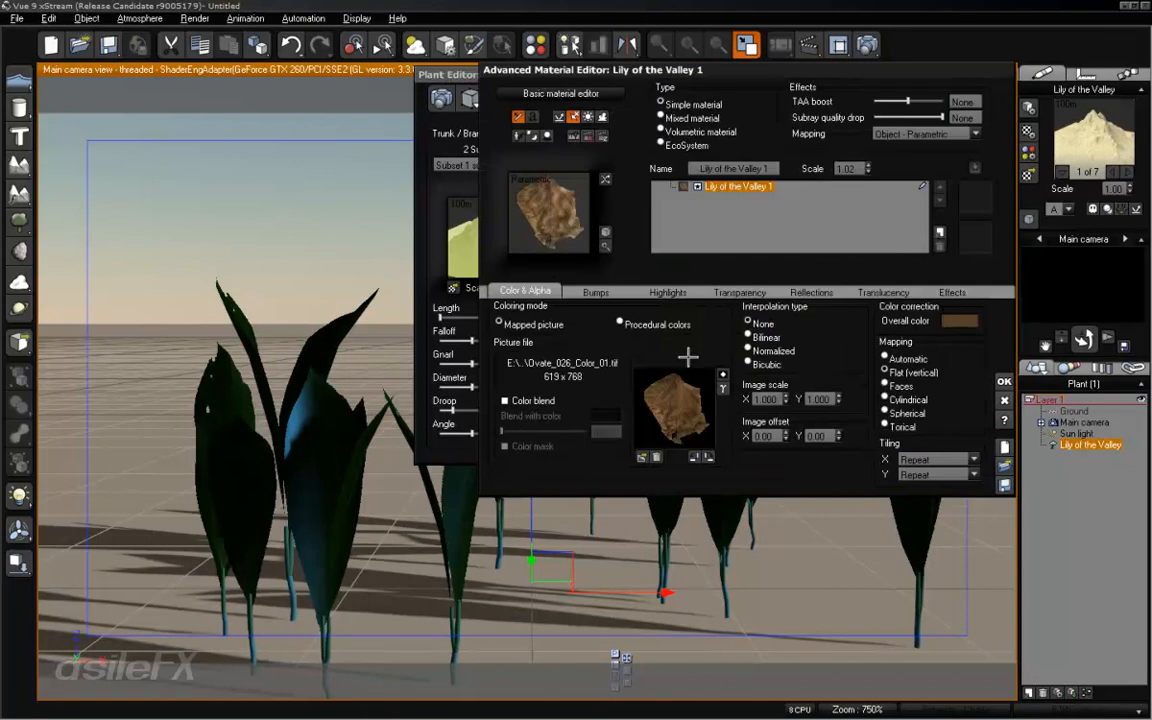
left_click(668, 292)
left_click_drag(565, 356, 513, 360)
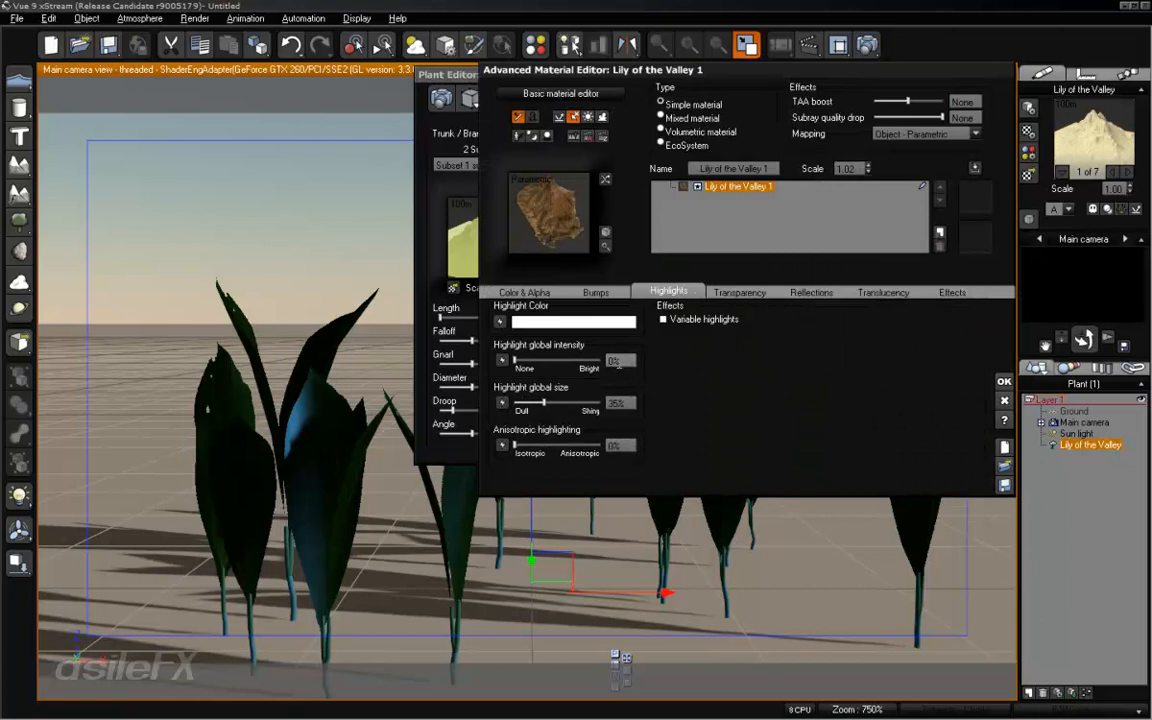
- Open the leaf material's bump function and delete its Multiply and Gradient nodes
left_click(597, 292)
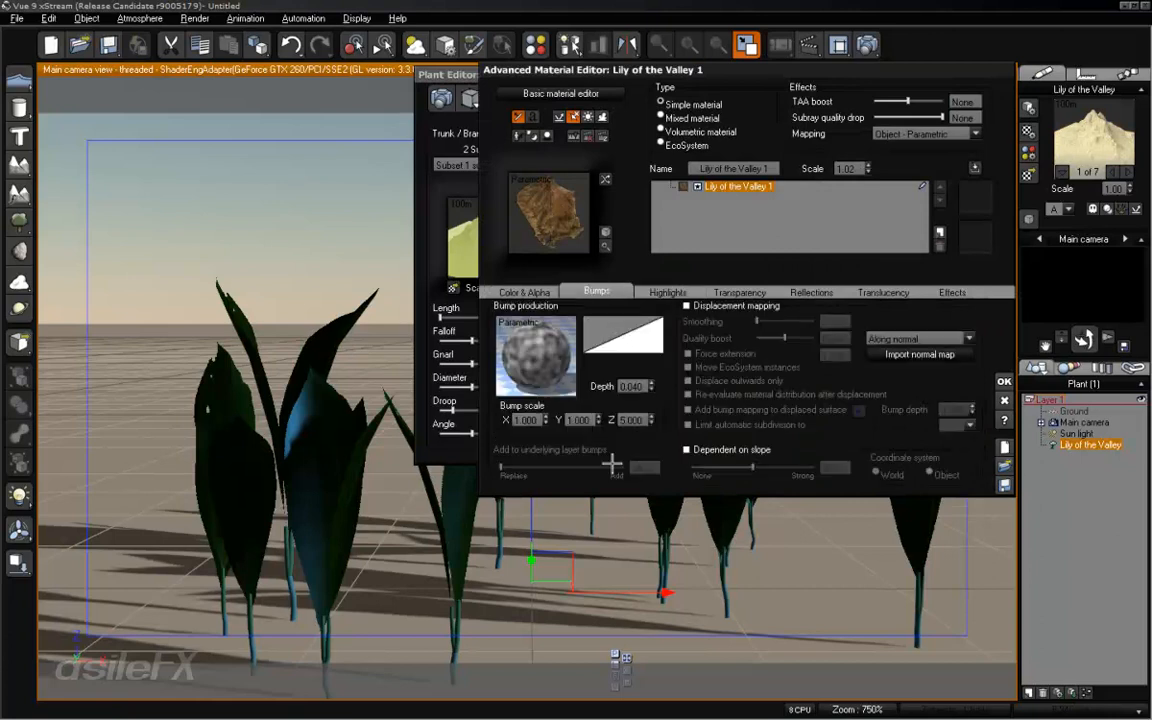
right_click(545, 345)
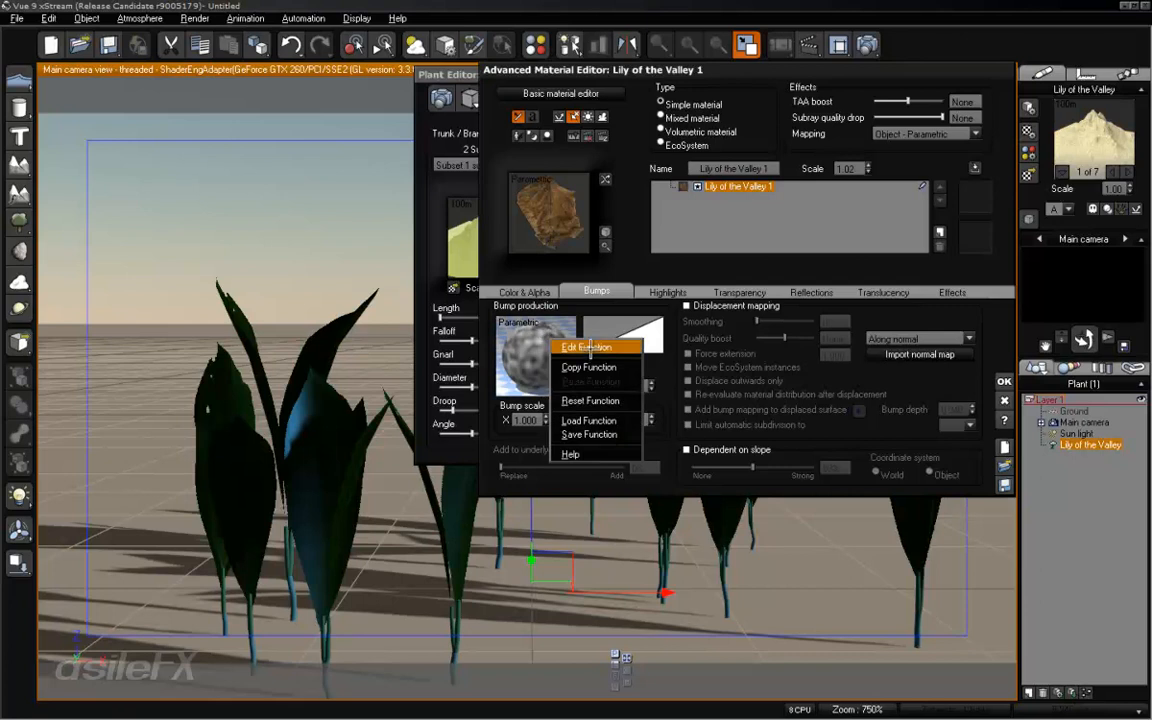
left_click(565, 347)
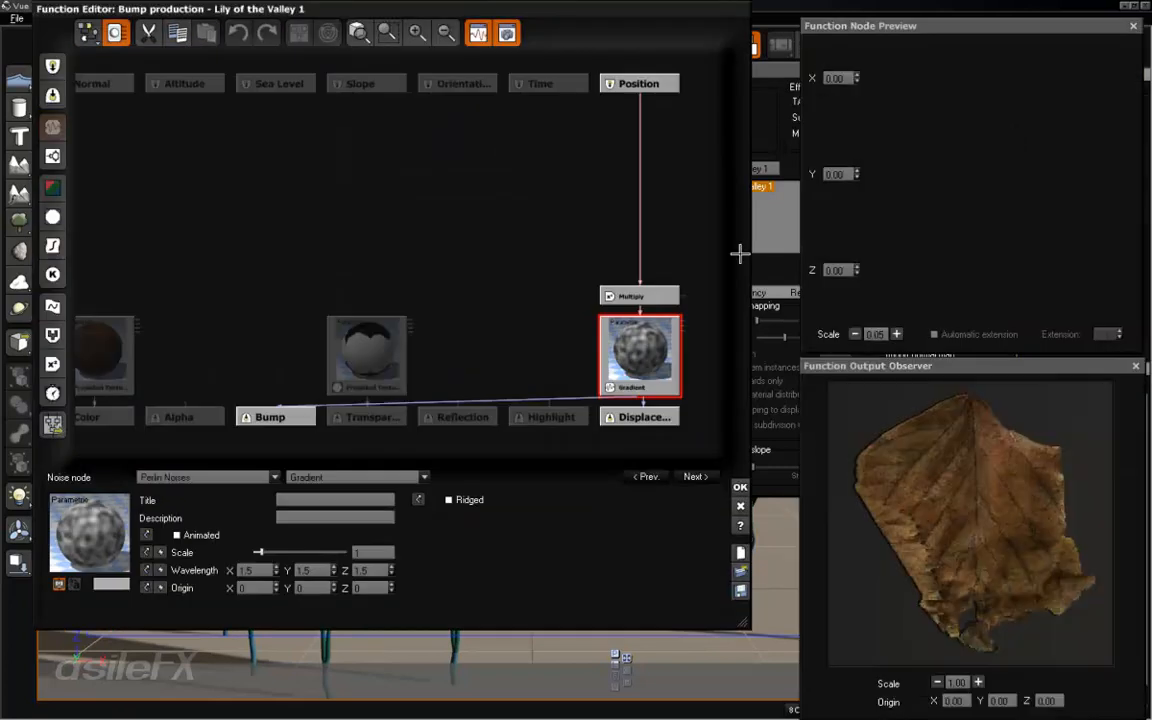
left_click_drag(703, 220, 627, 356)
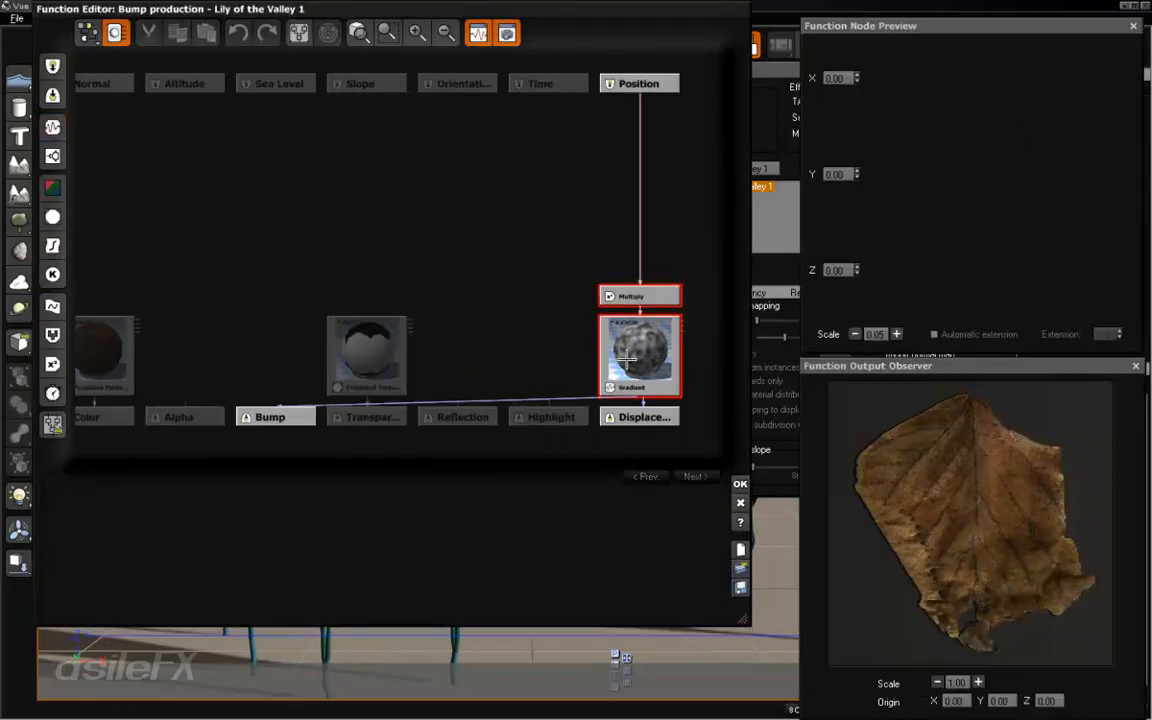
key("Delete")
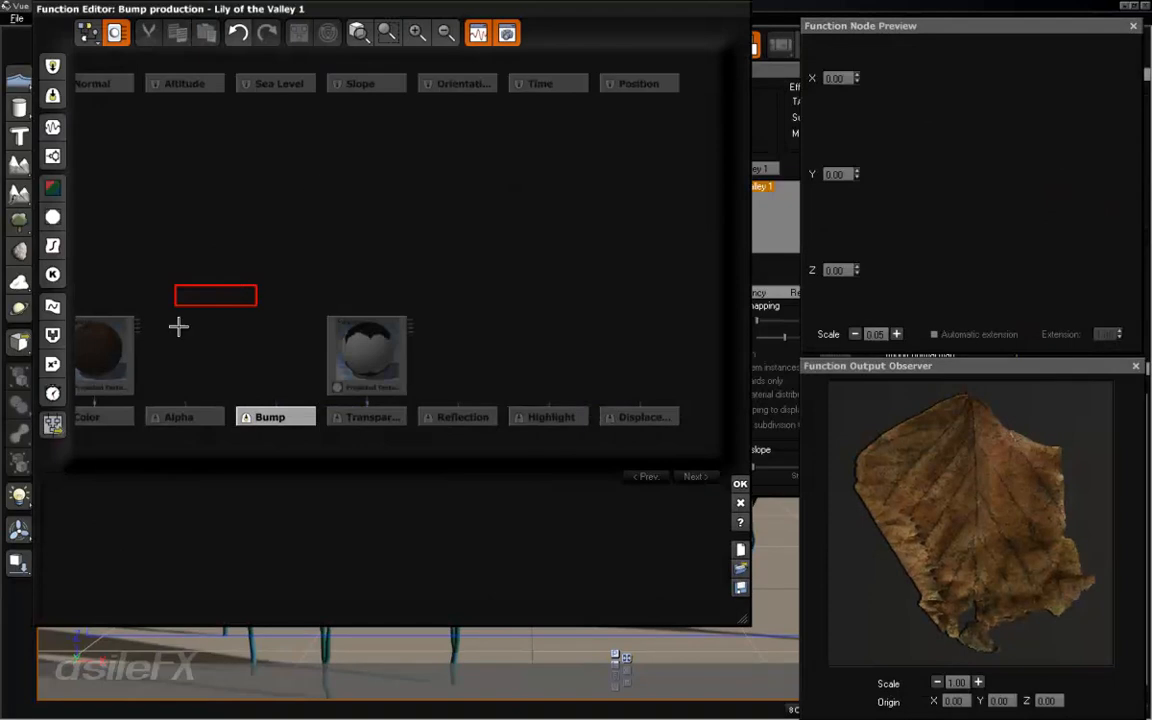
- Add a Projected Texture Map node to the bump function and load the Ovate_026_Bump picture into it
left_click(53, 217)
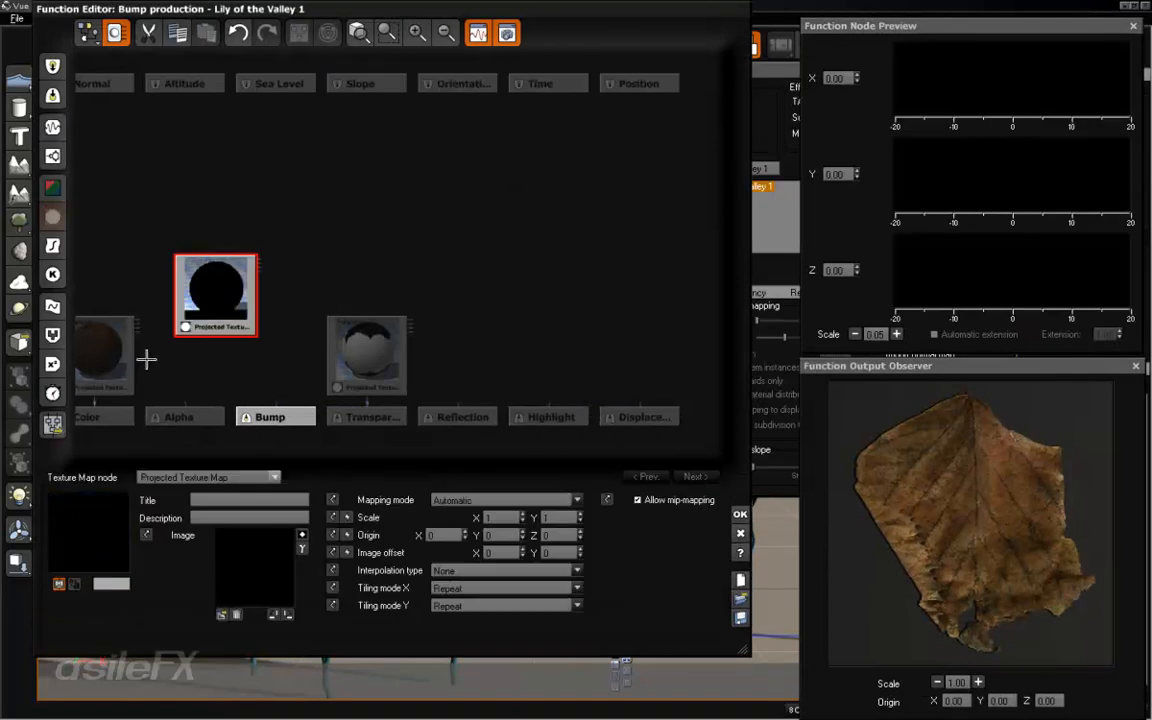
left_click(221, 613)
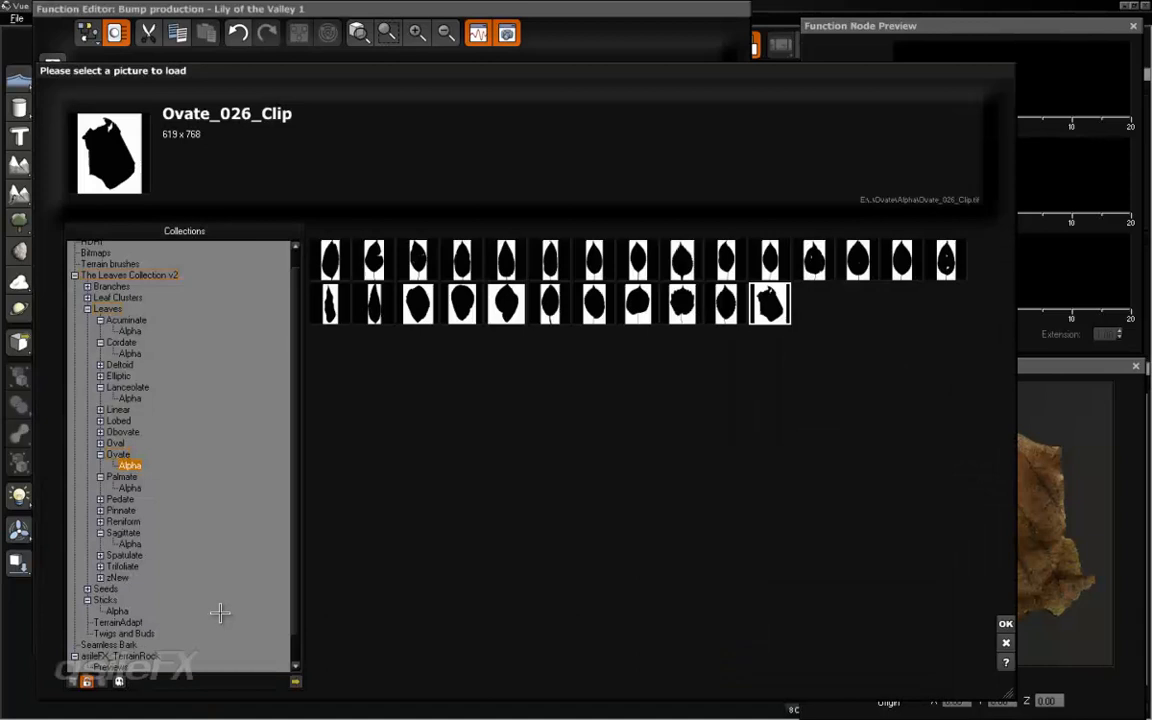
left_click(118, 454)
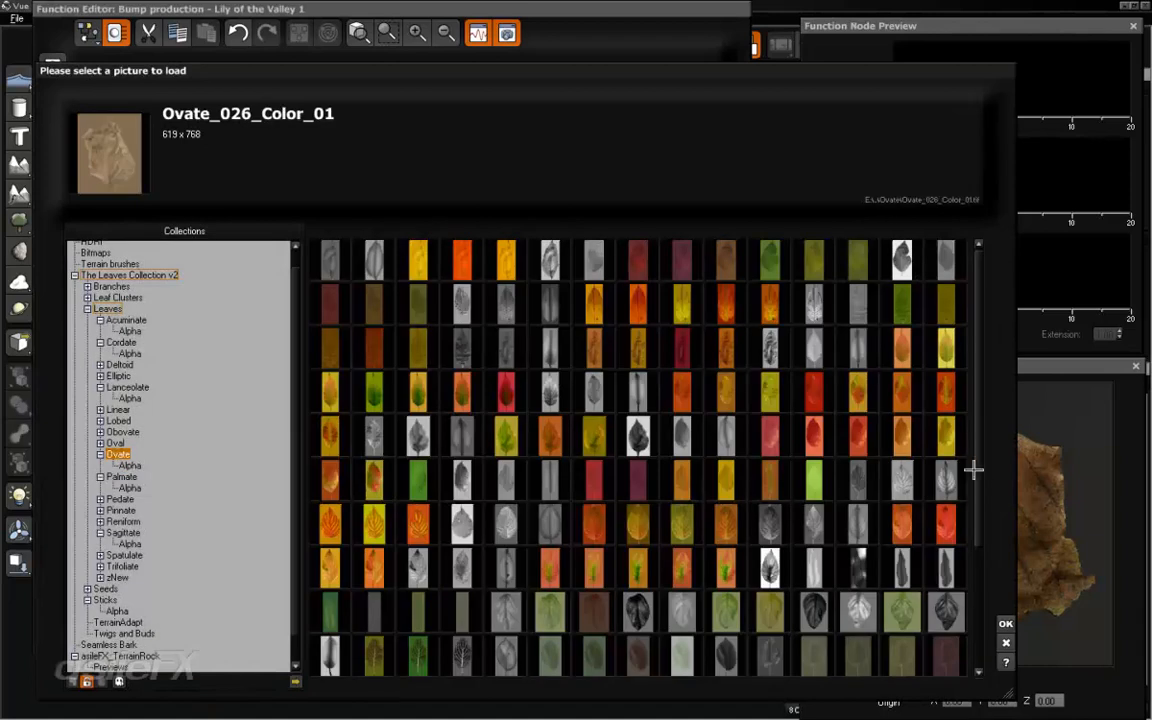
scroll(972, 590, "down", 4)
left_click(857, 523)
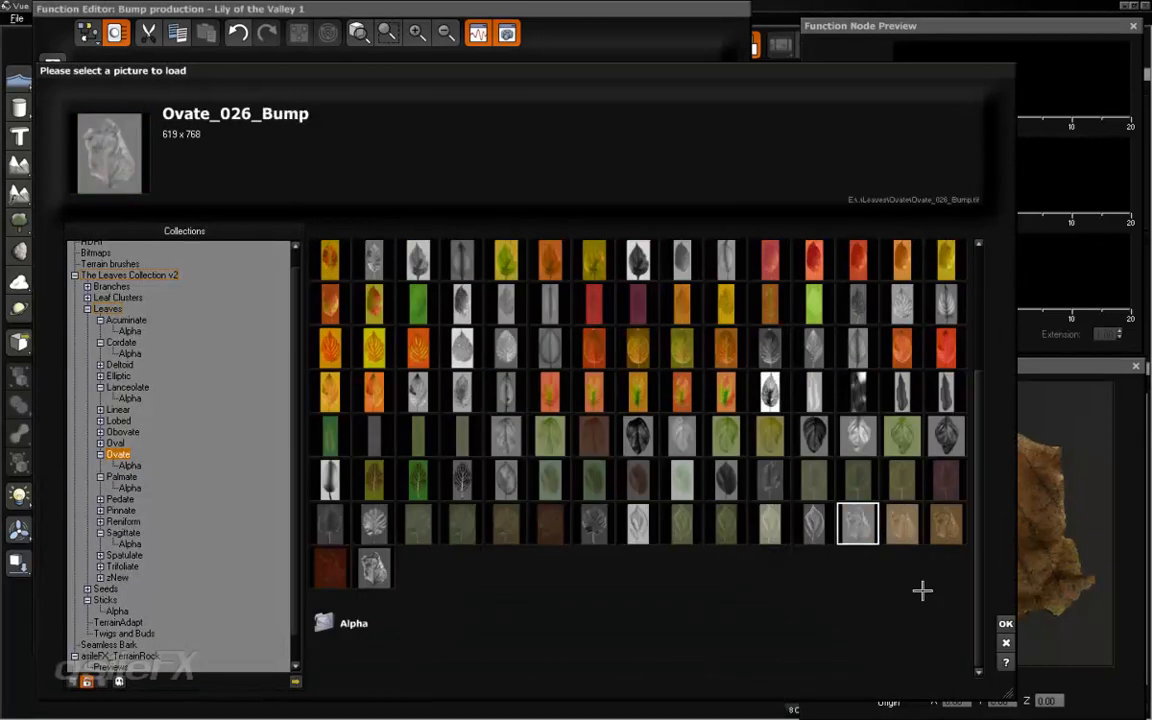
left_click(1004, 623)
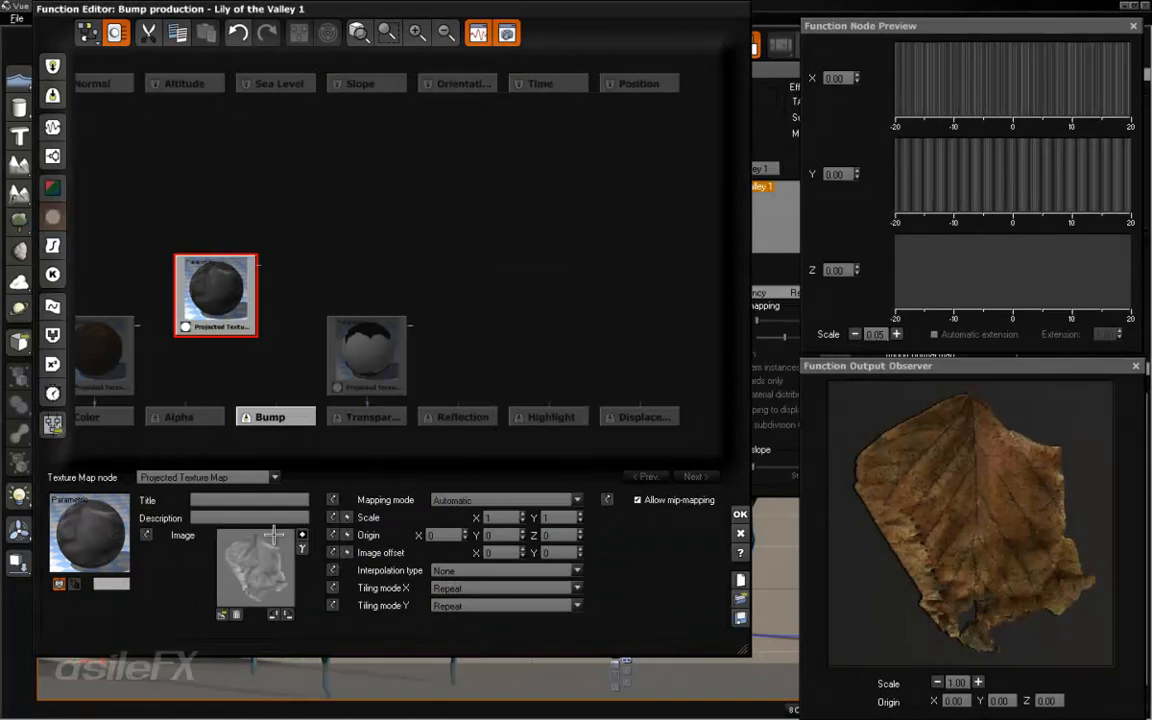
- Set the texture map's interpolation to Bilinear, connect it to the Bump output and accept the function
left_click(491, 570)
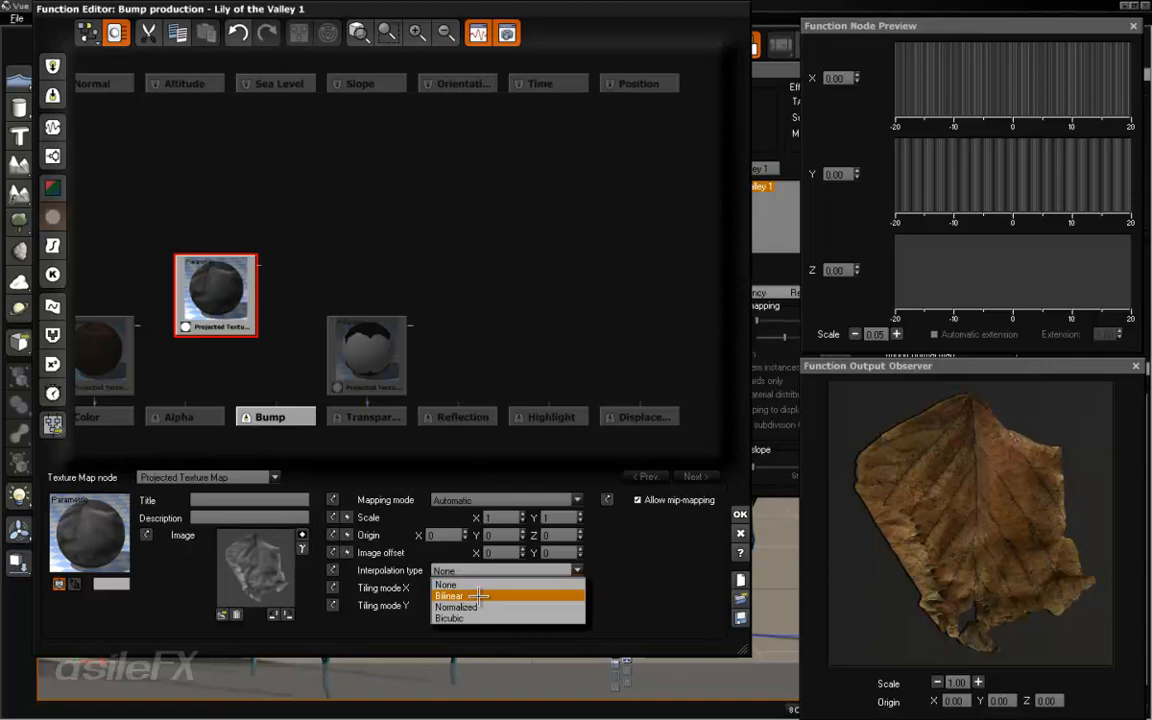
left_click(479, 596)
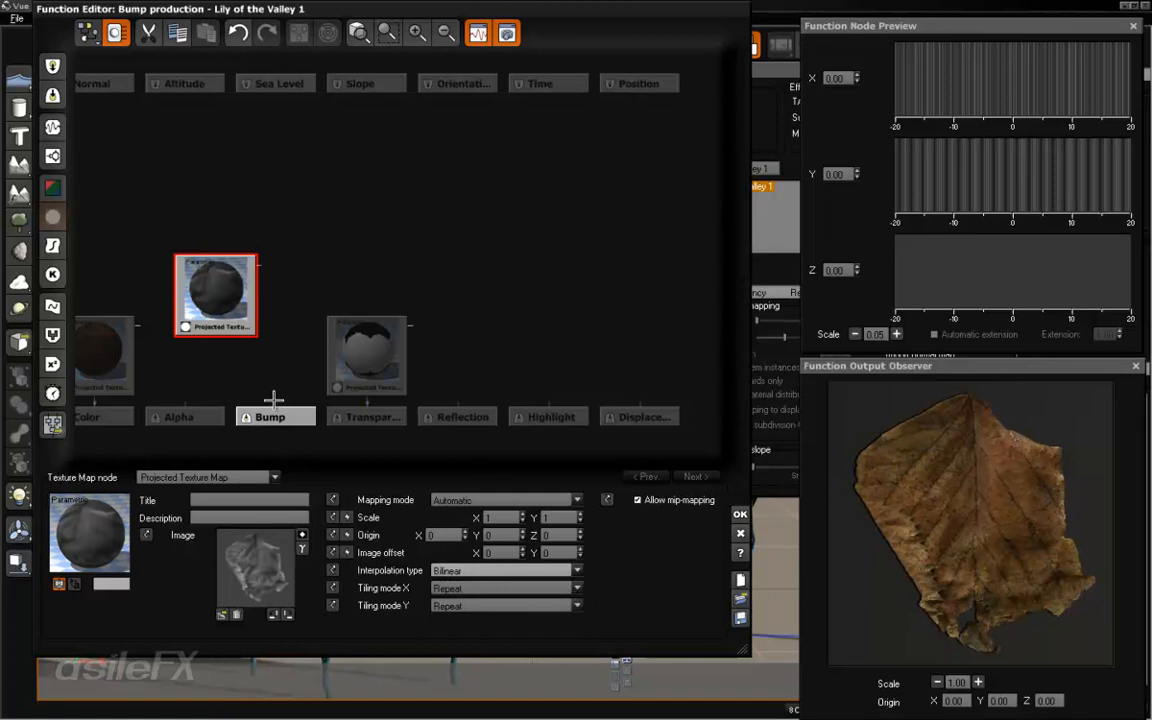
left_click_drag(276, 402, 261, 338)
left_click(241, 338)
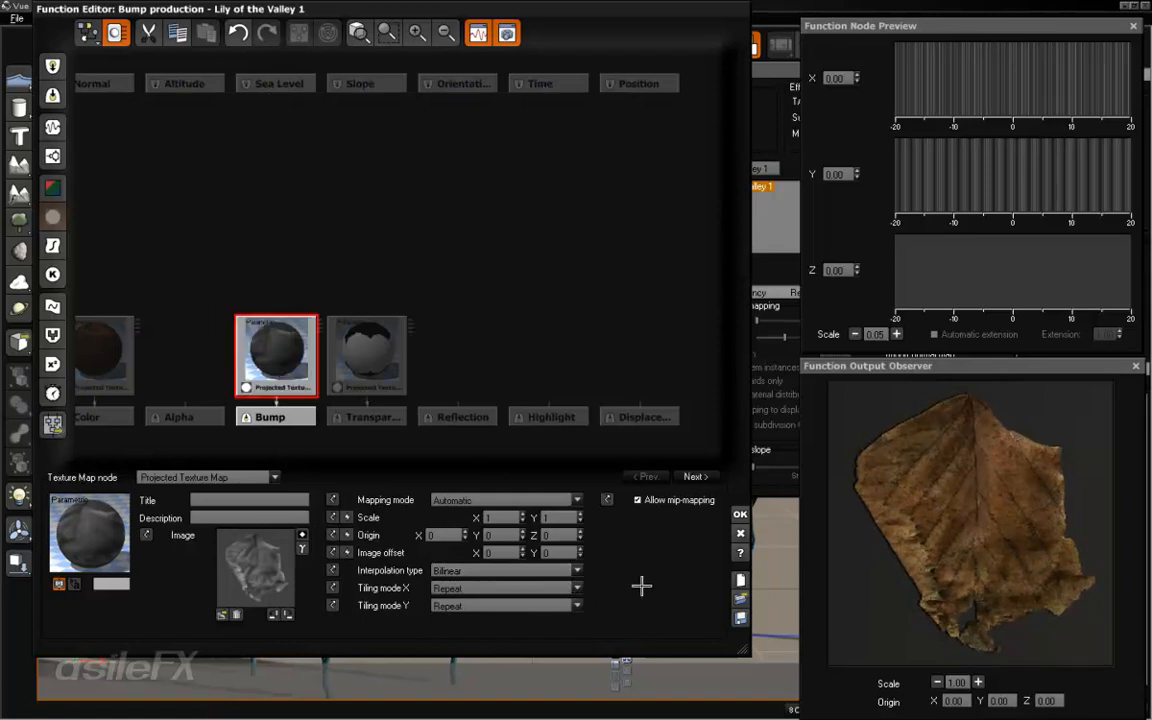
left_click(741, 514)
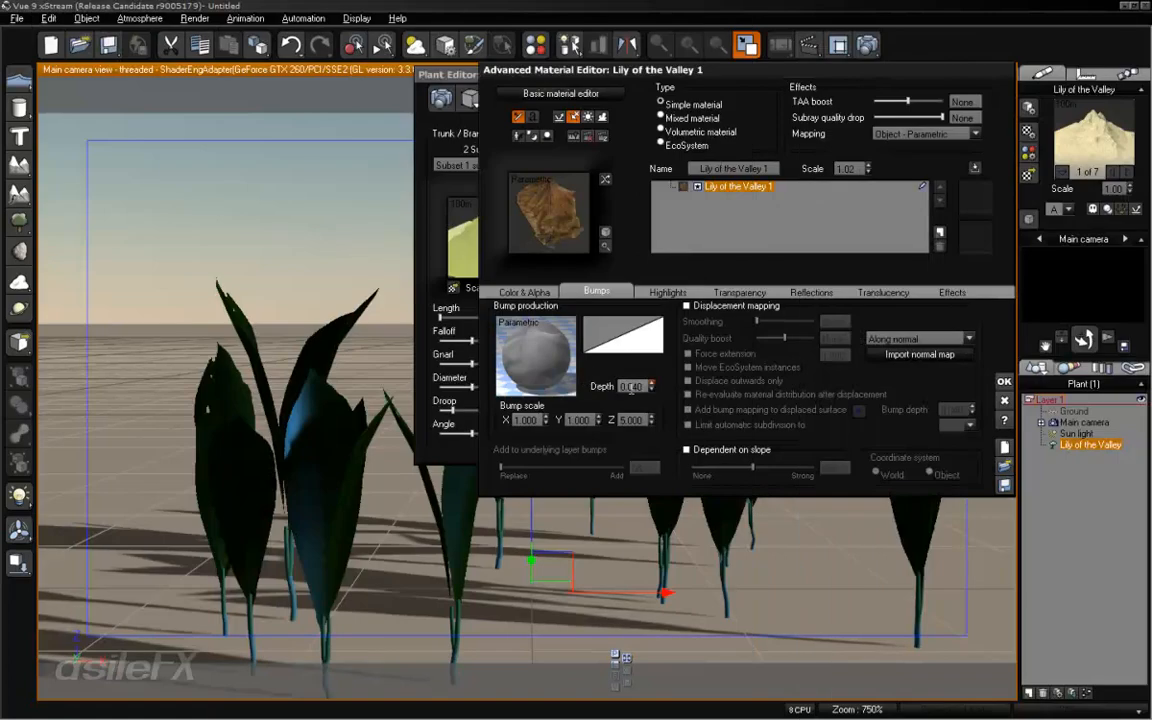
- Set the leaf material's bump depth to 0.2 and accept the material
double_click(630, 387)
type("0.2")
key("Return")
left_click(543, 290)
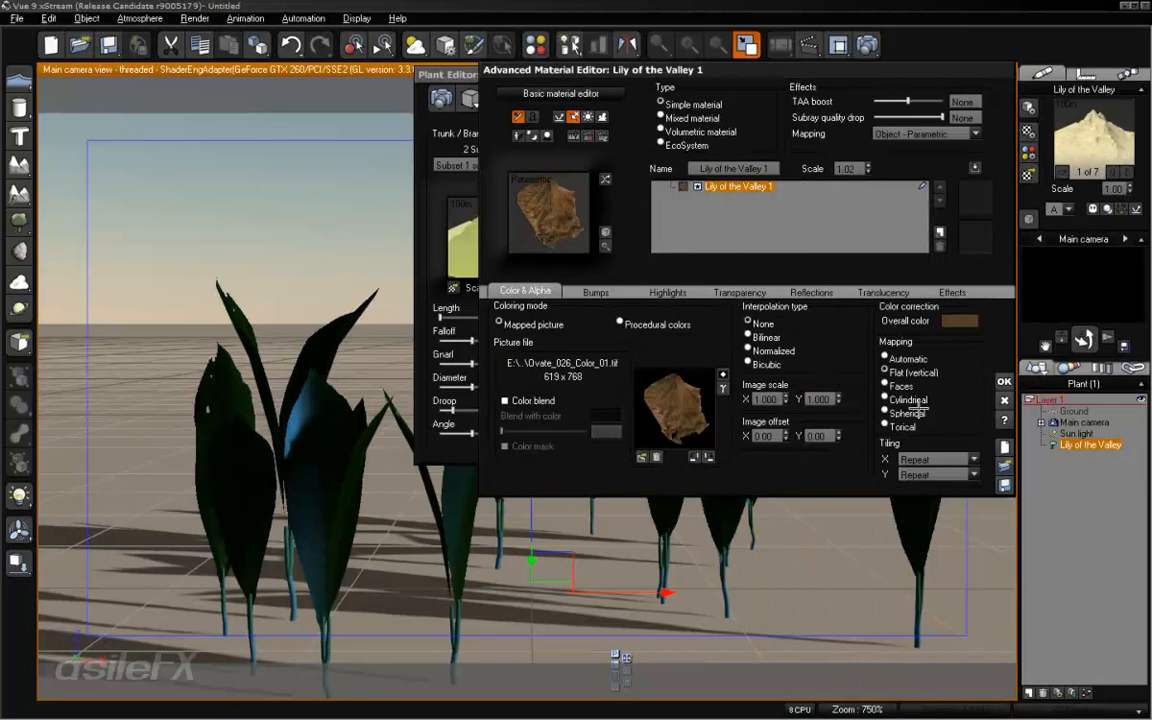
left_click(1004, 381)
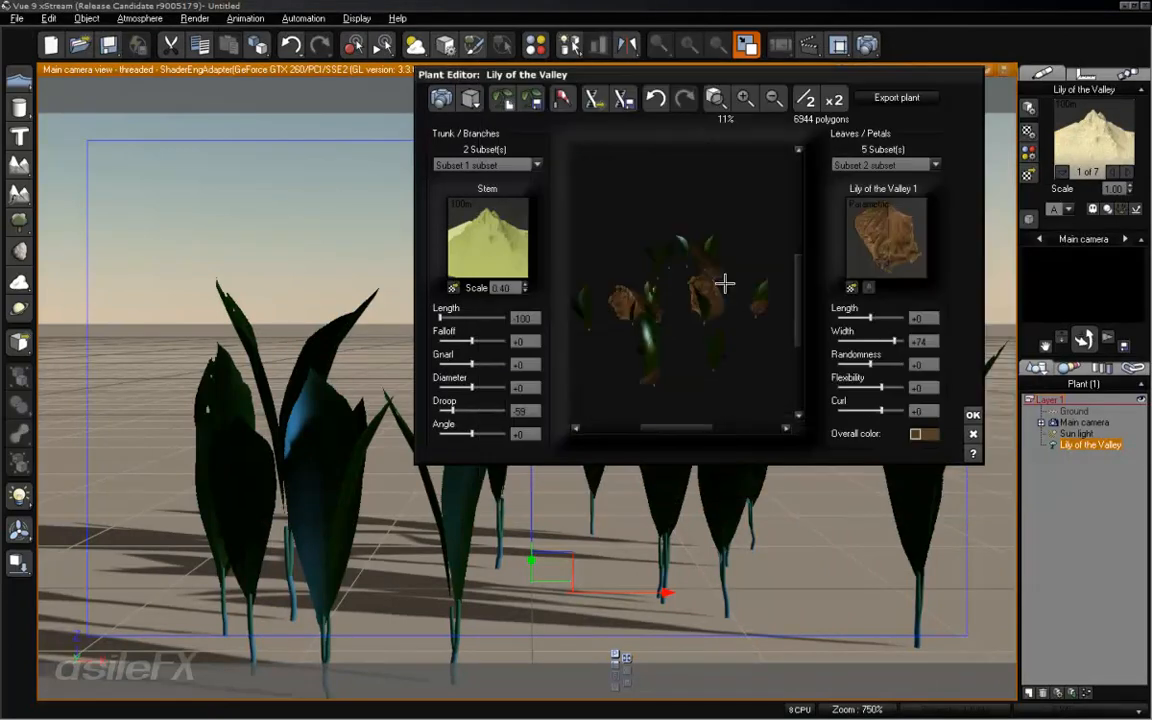
- Open the subset 2 leaf material for editing, rename it Dead Leaf and accept it
right_click(900, 234)
left_click(928, 240)
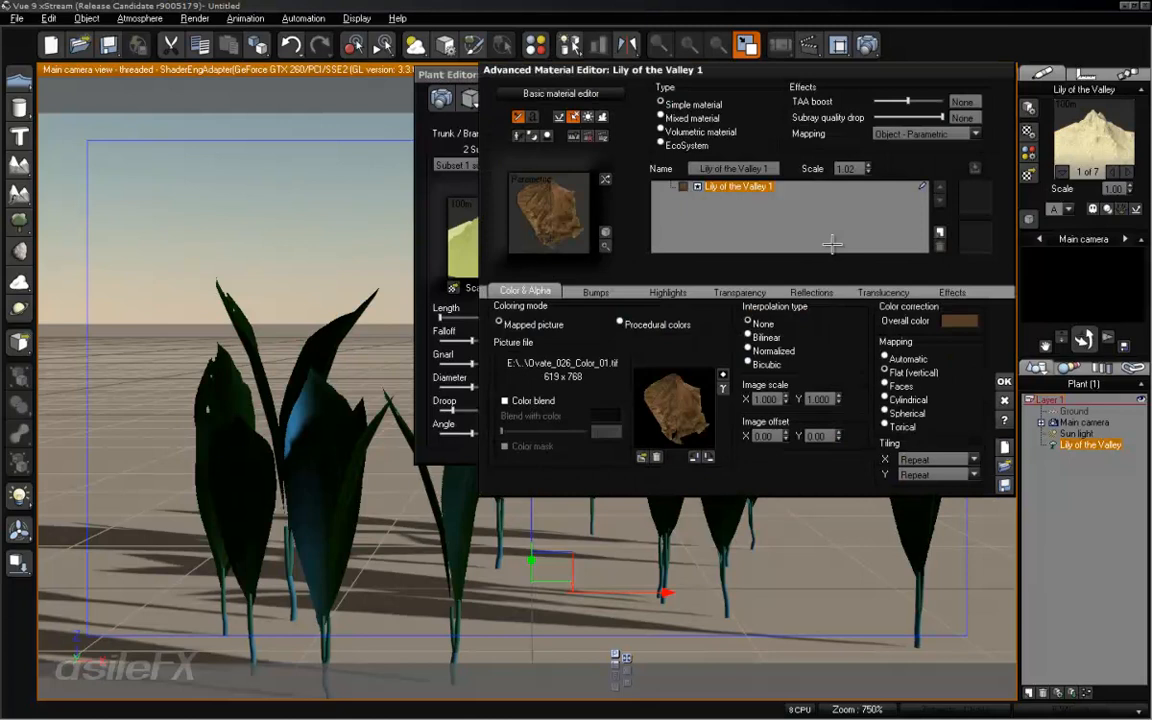
left_click(737, 166)
type("Dead")
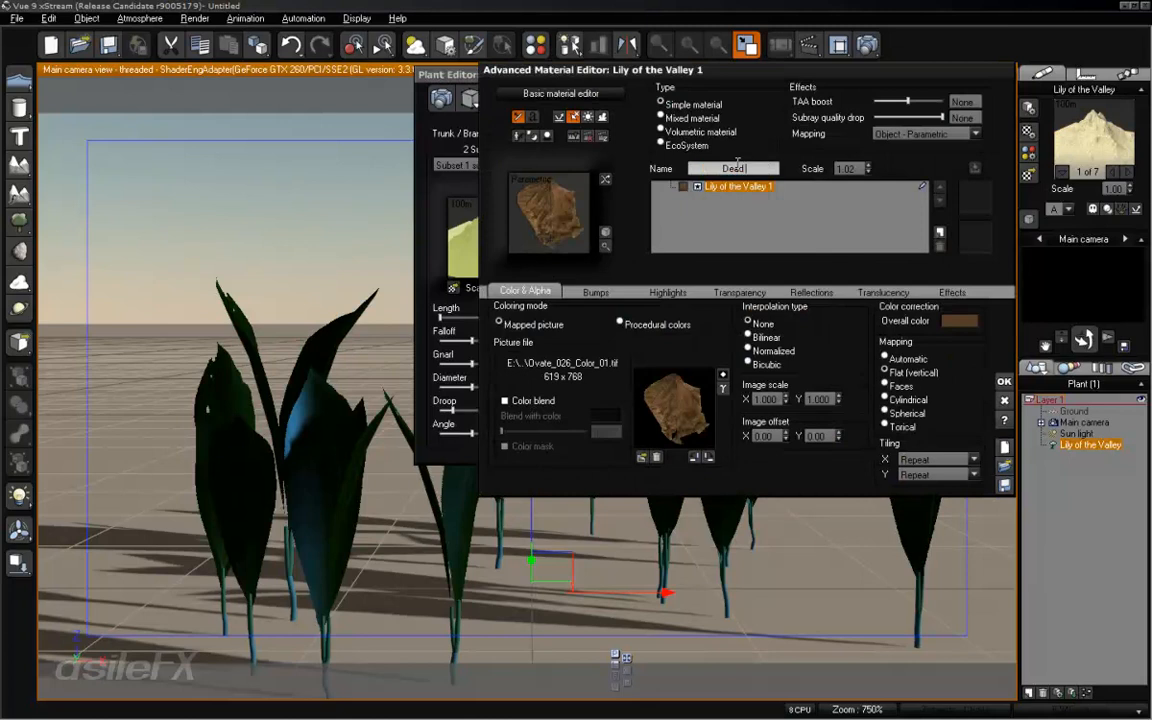
type(" Leaf")
key("Return")
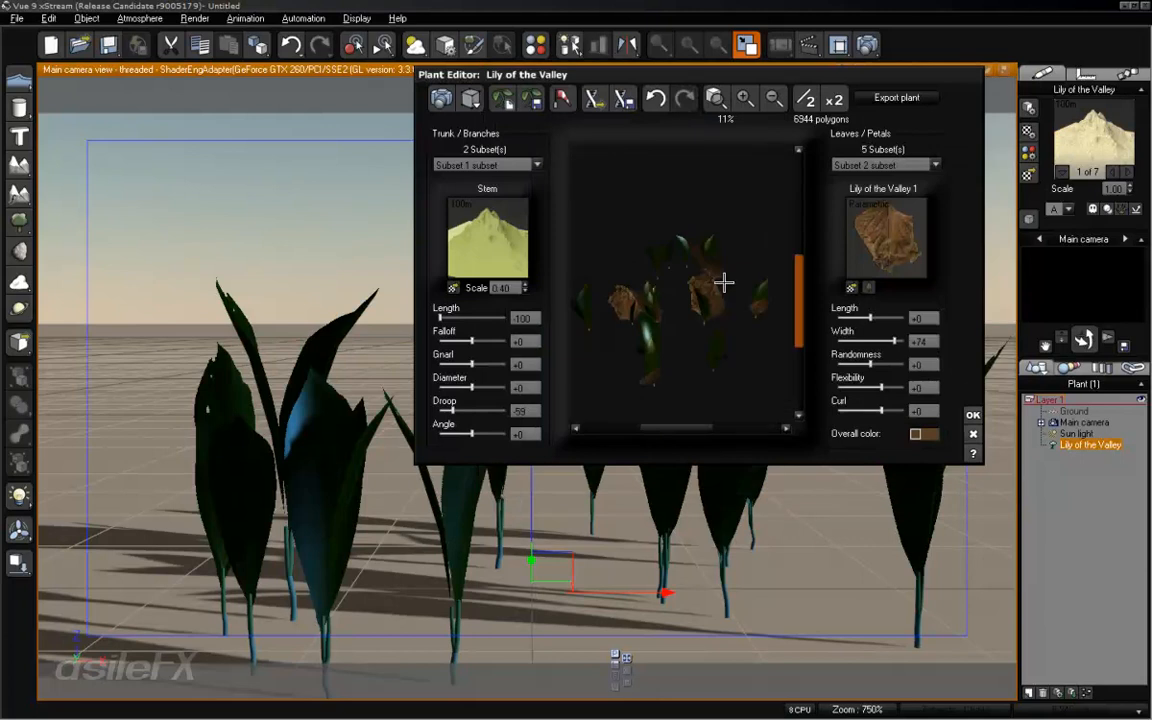
- Set the dead leaf subset's flexibility to +100 and its curl to -89
left_click_drag(725, 283, 570, 255)
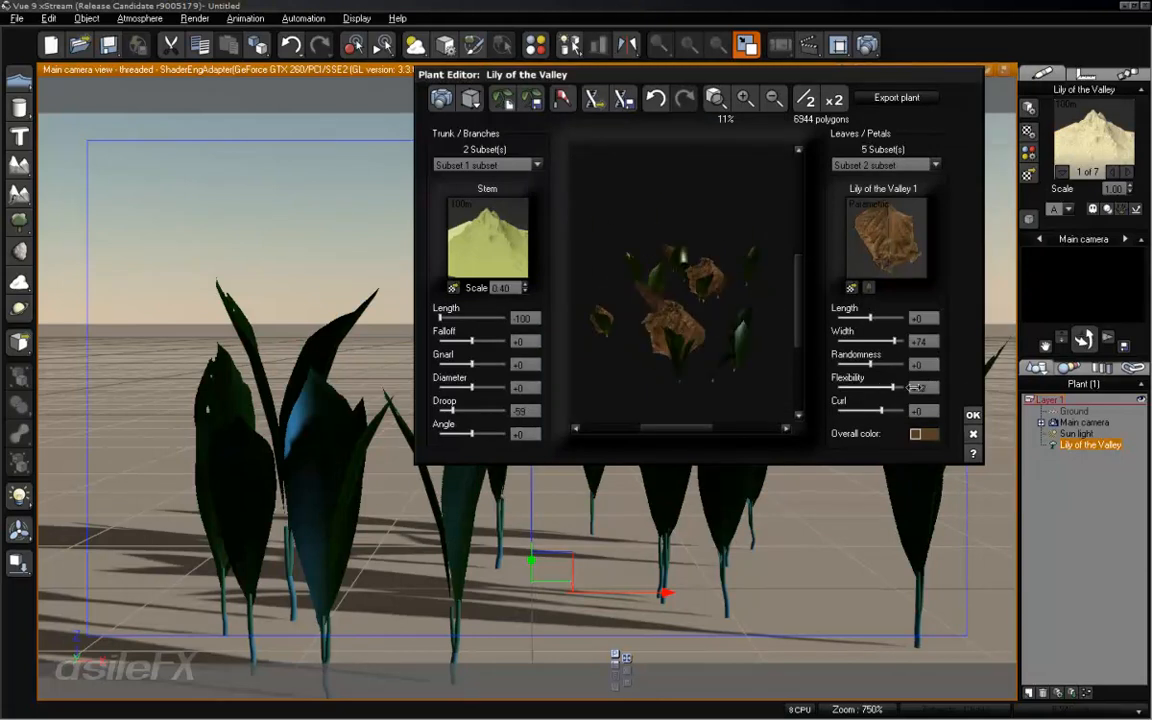
left_click_drag(913, 387, 930, 387)
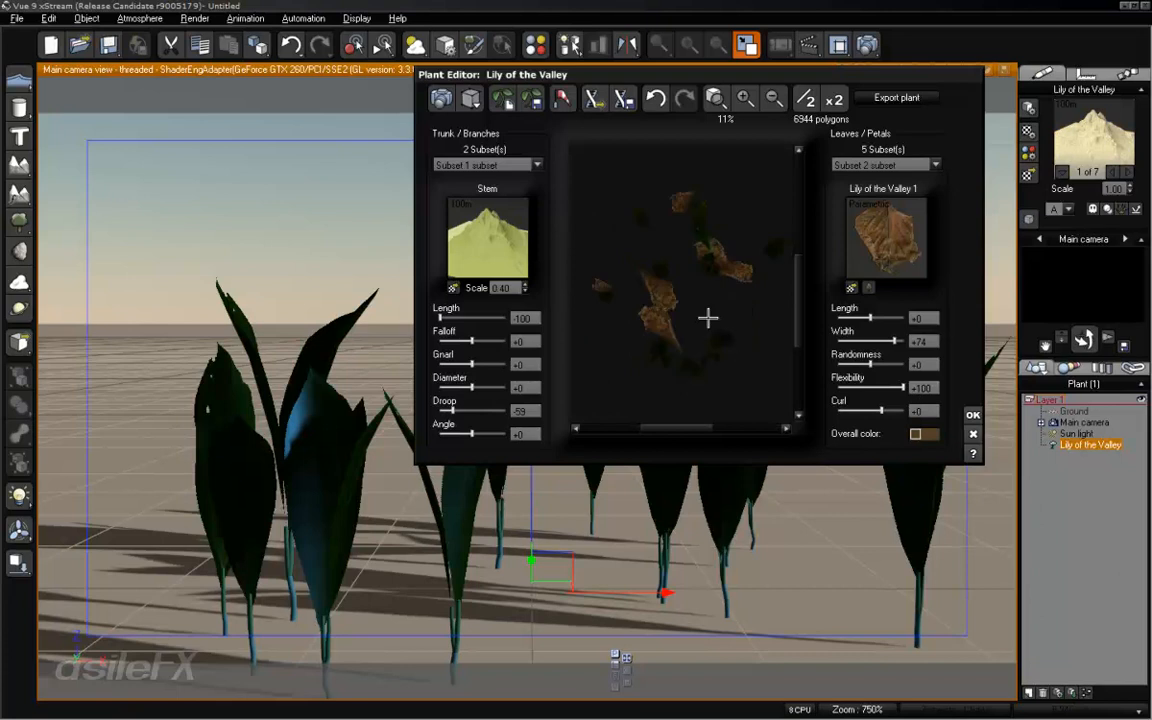
left_click_drag(869, 410, 862, 409)
left_click_drag(697, 314, 762, 347)
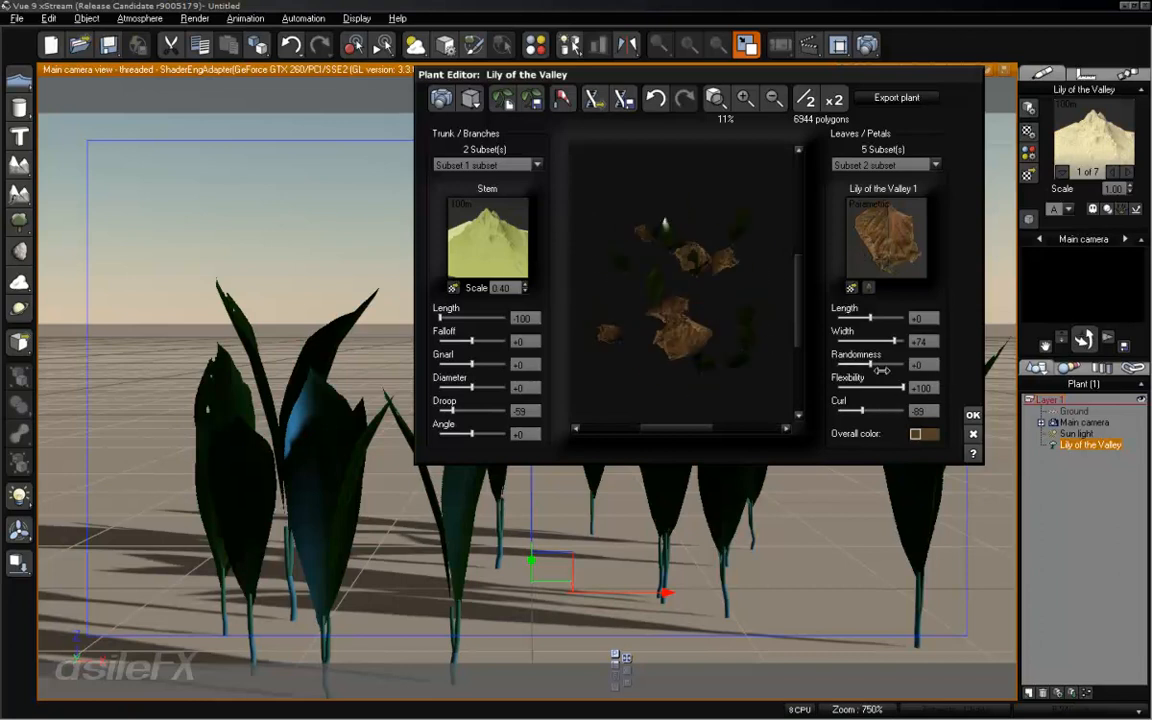
- Switch to leaf subset 3 and load Stick_008_Color_02 from the Sticks collection as its color picture
left_click(884, 165)
left_click(875, 200)
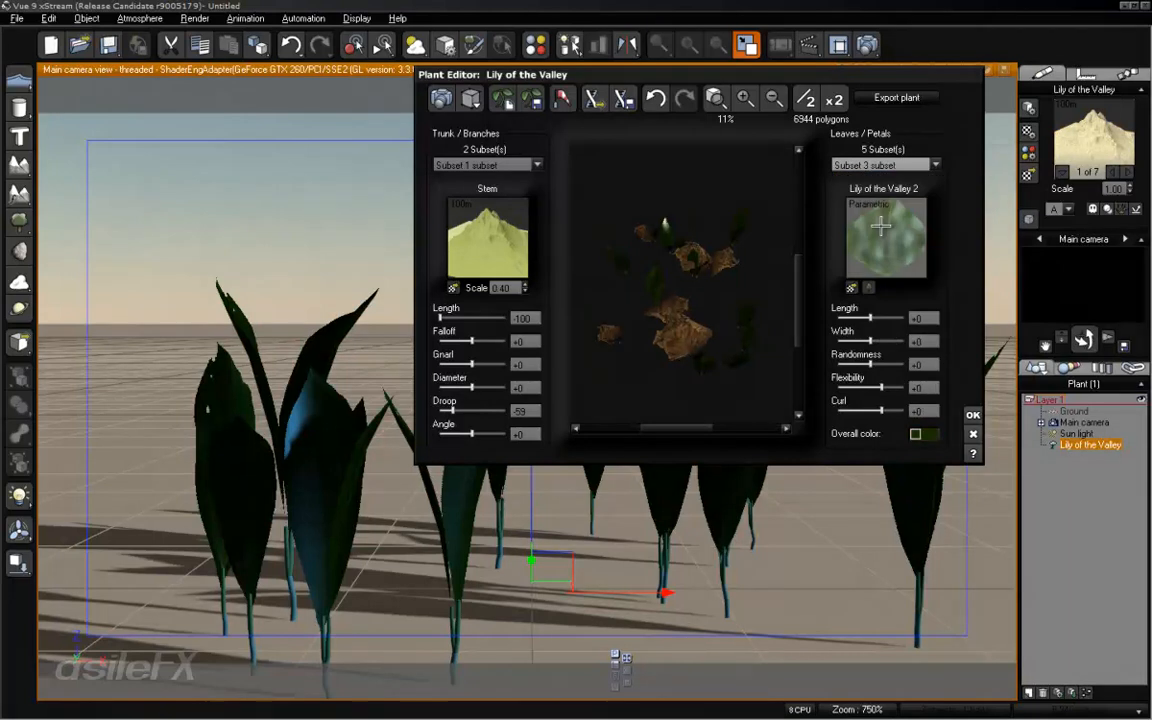
left_click_drag(695, 341, 734, 292)
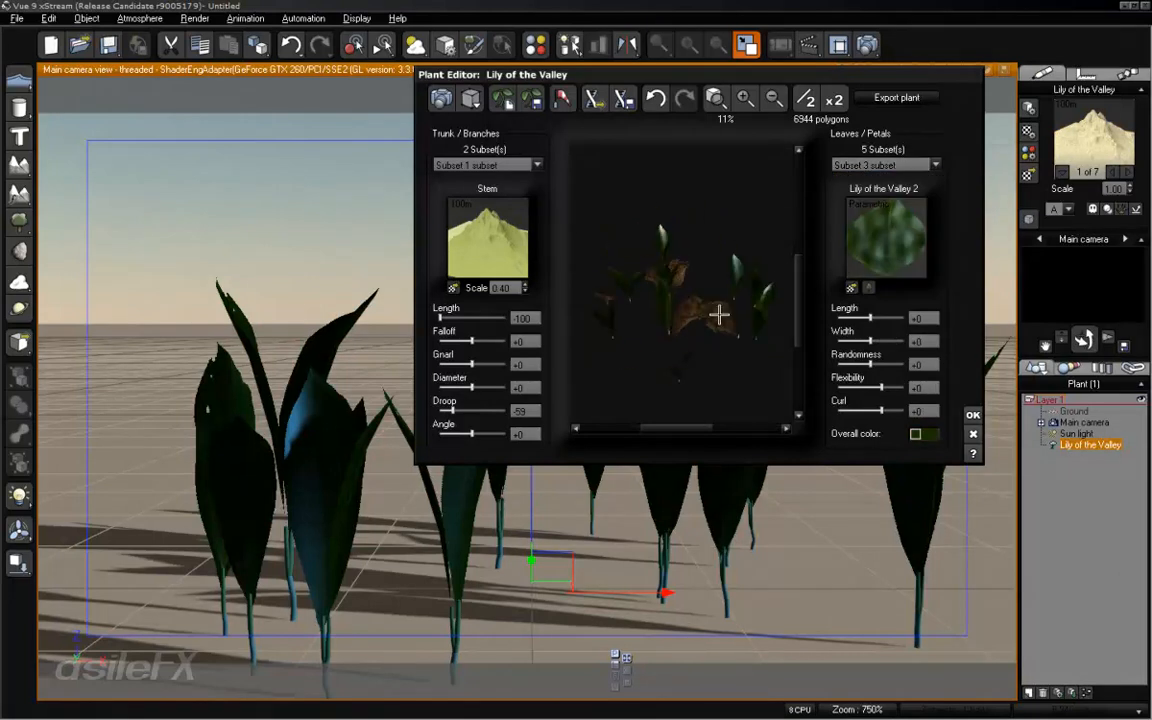
left_click(866, 288)
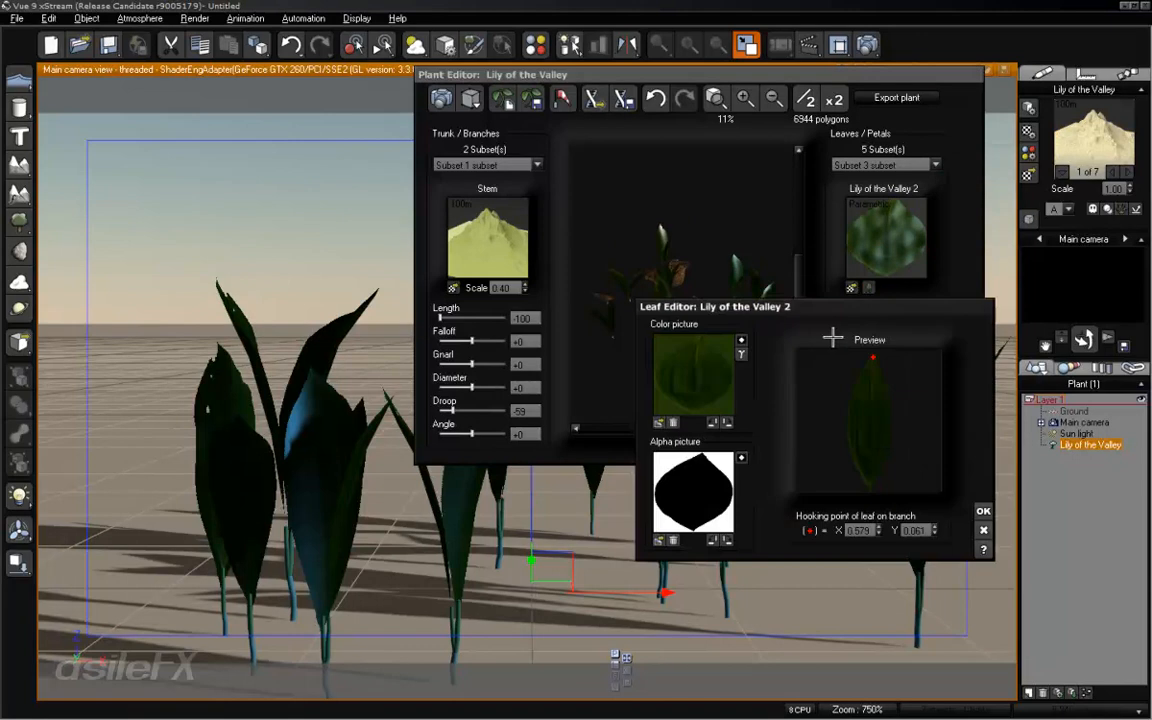
left_click(660, 423)
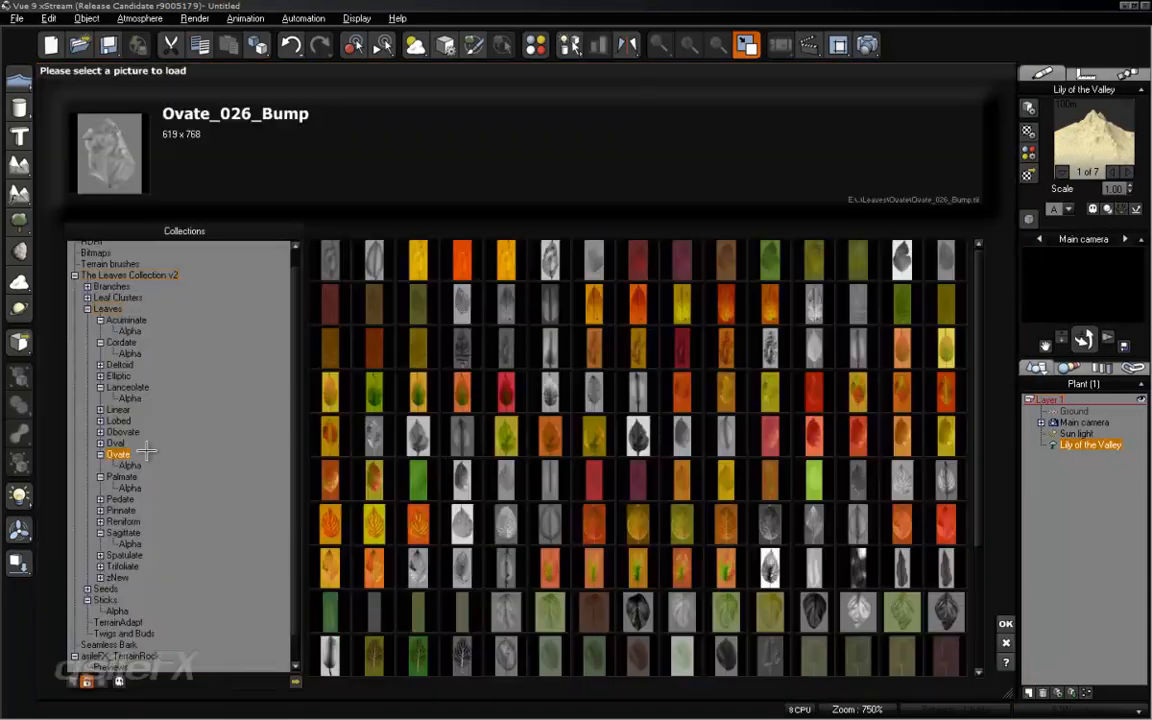
left_click(88, 309)
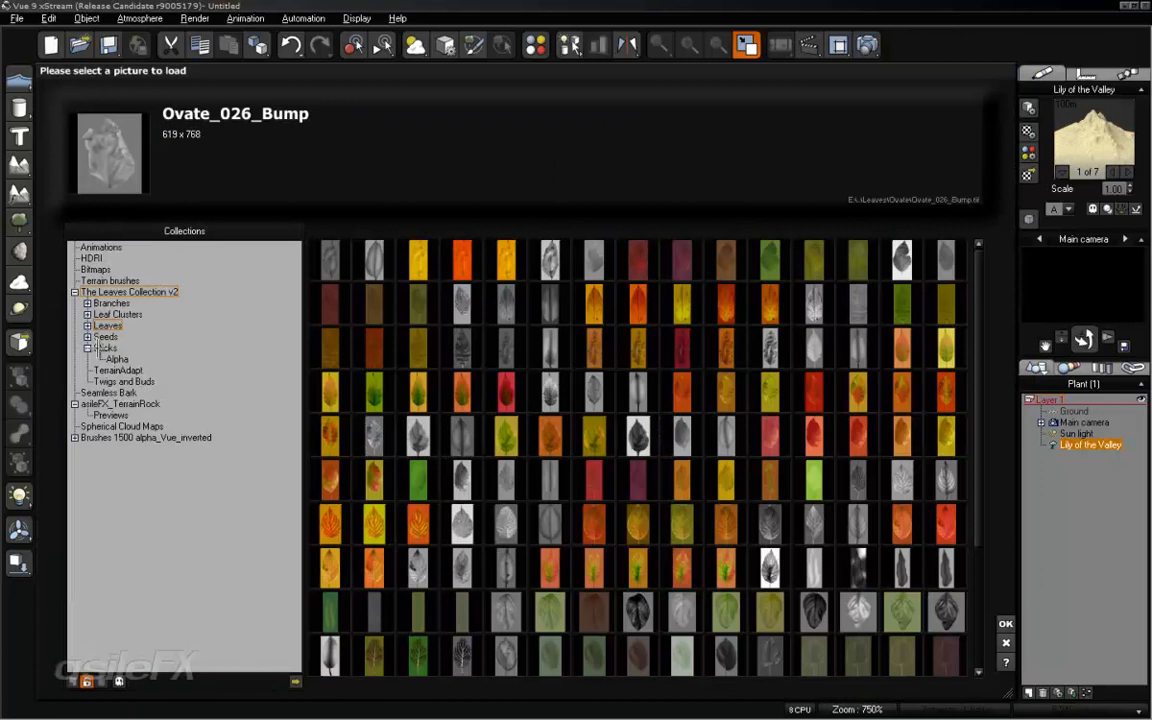
left_click(104, 348)
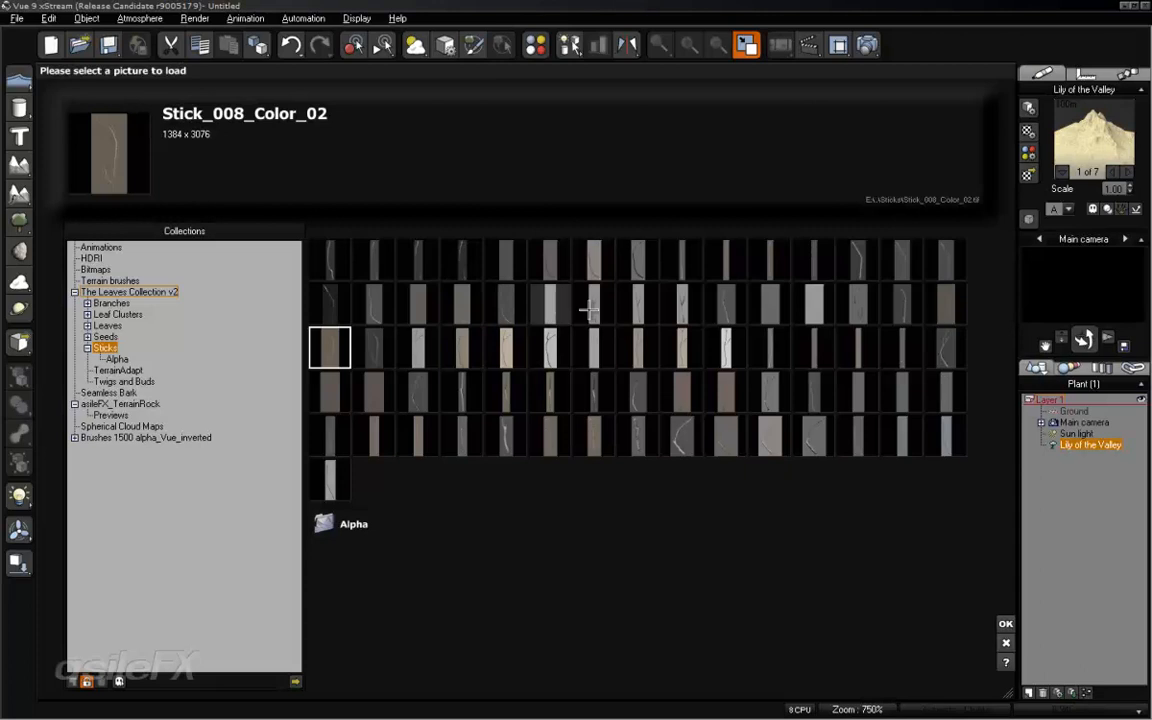
left_click(1005, 623)
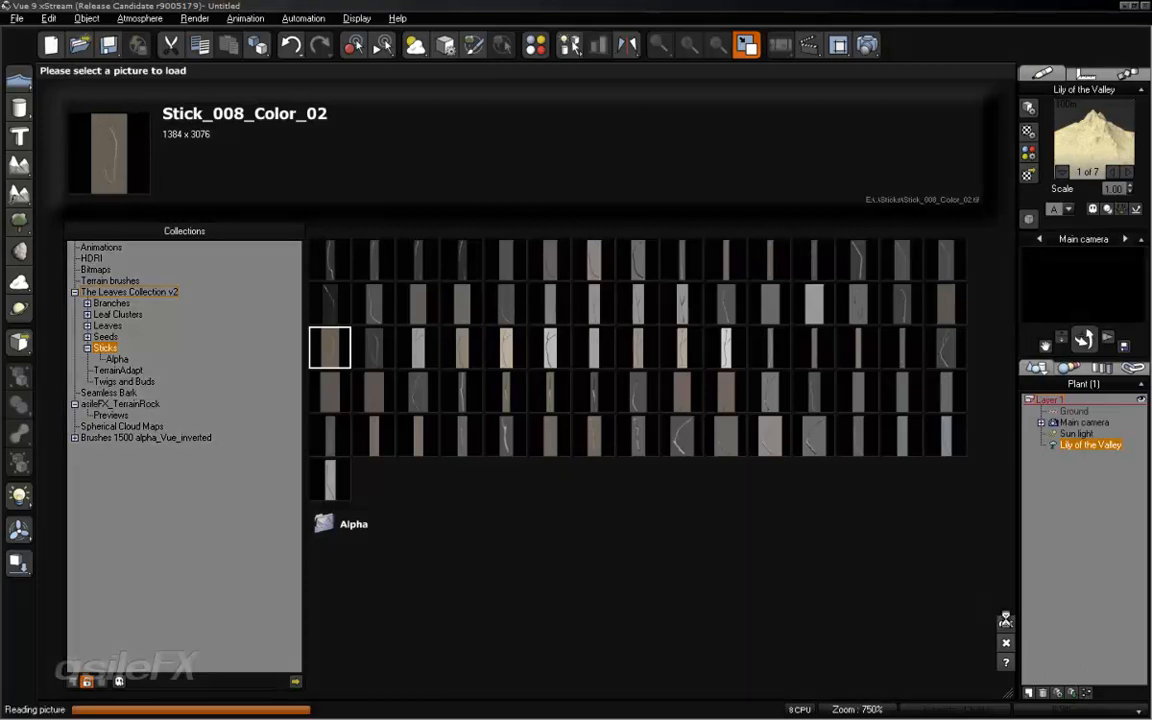
left_click(835, 386)
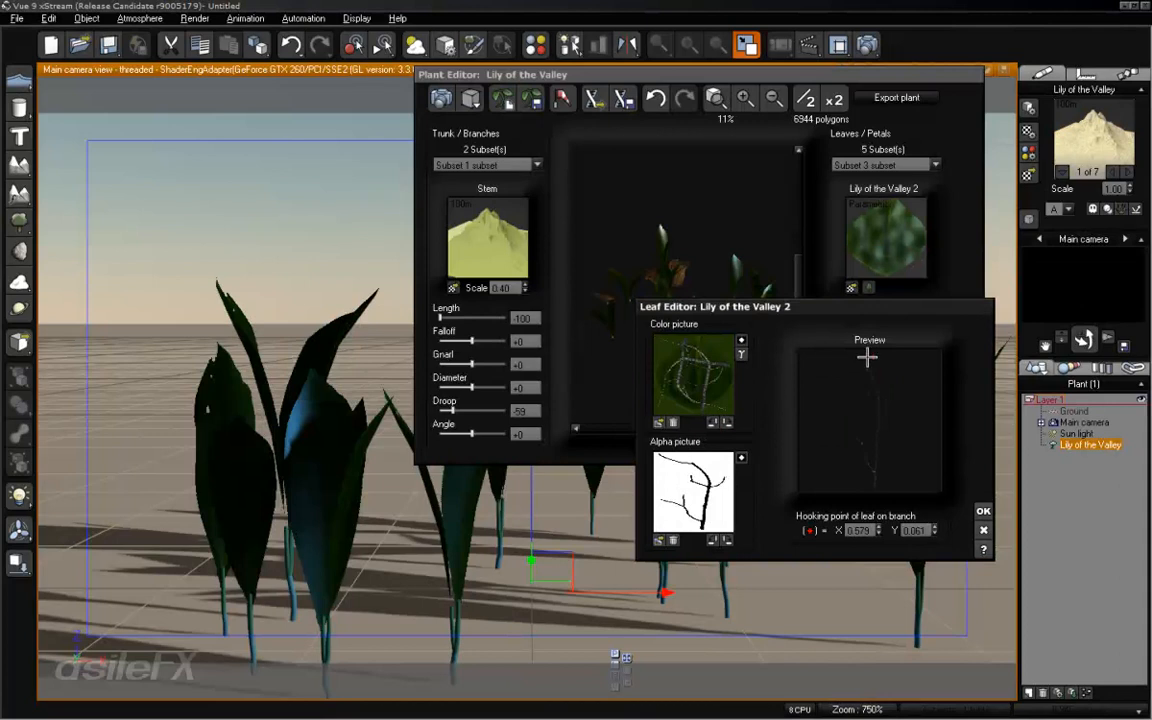
- Rotate the alpha picture to match the stick, place the hooking point at X 0.421, Y 0.050 and accept the leaf
left_click(713, 542)
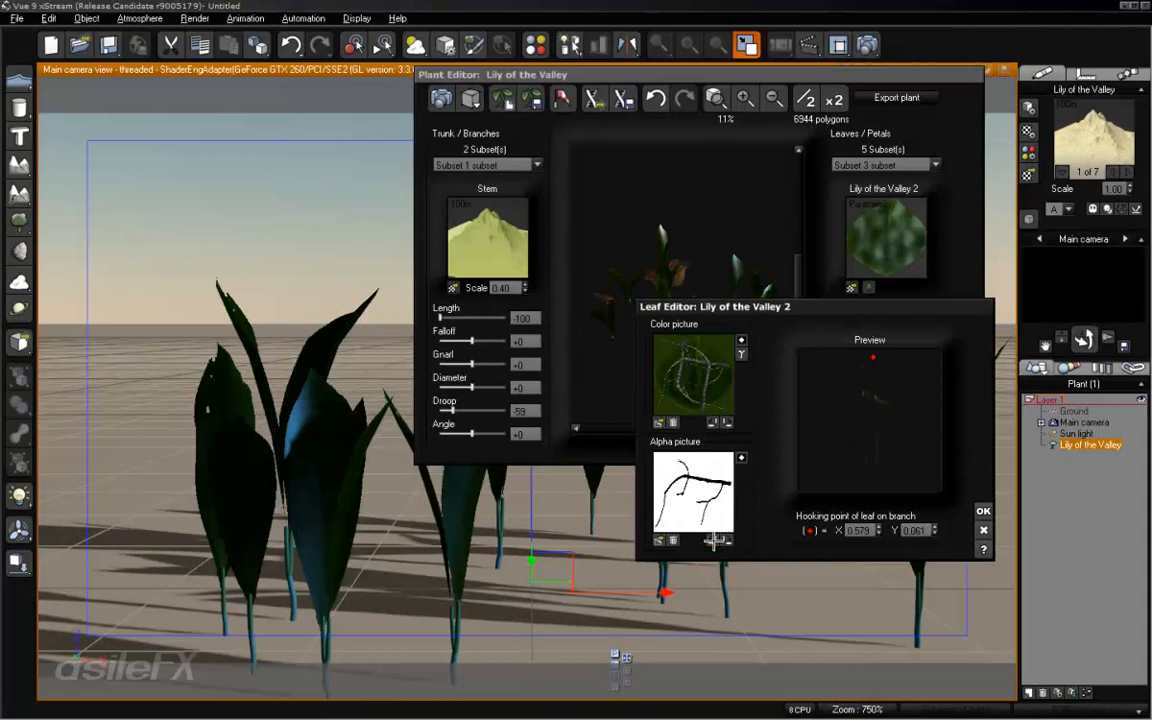
left_click(713, 542)
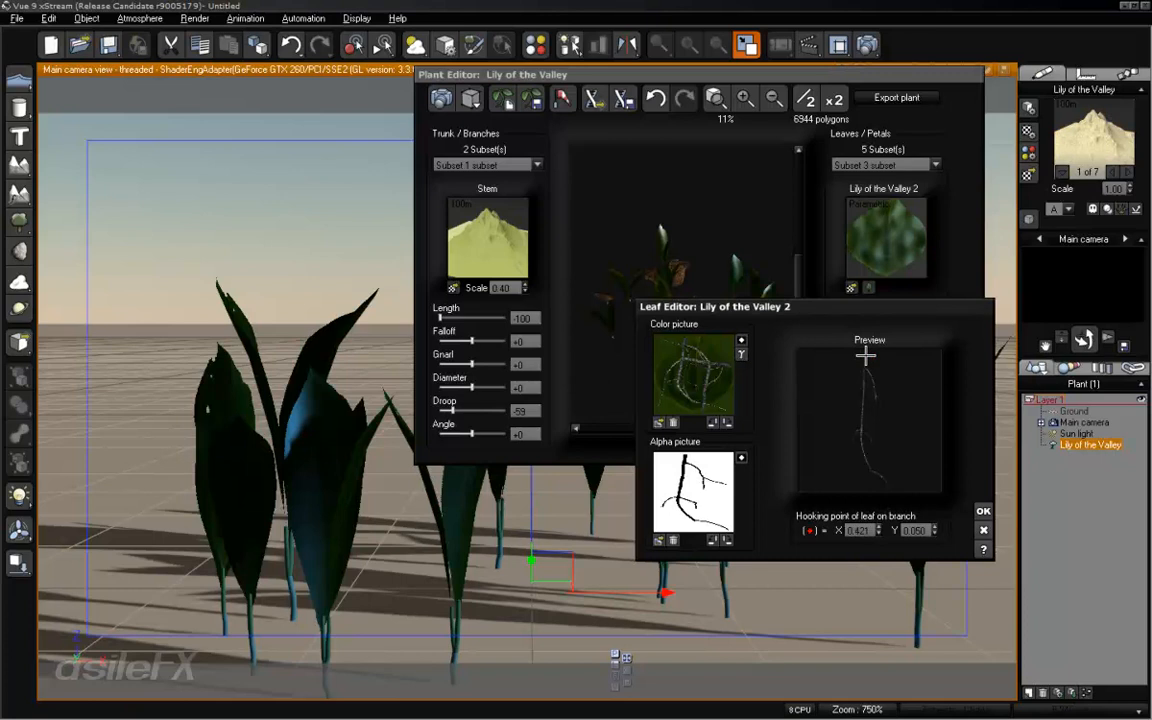
left_click(984, 511)
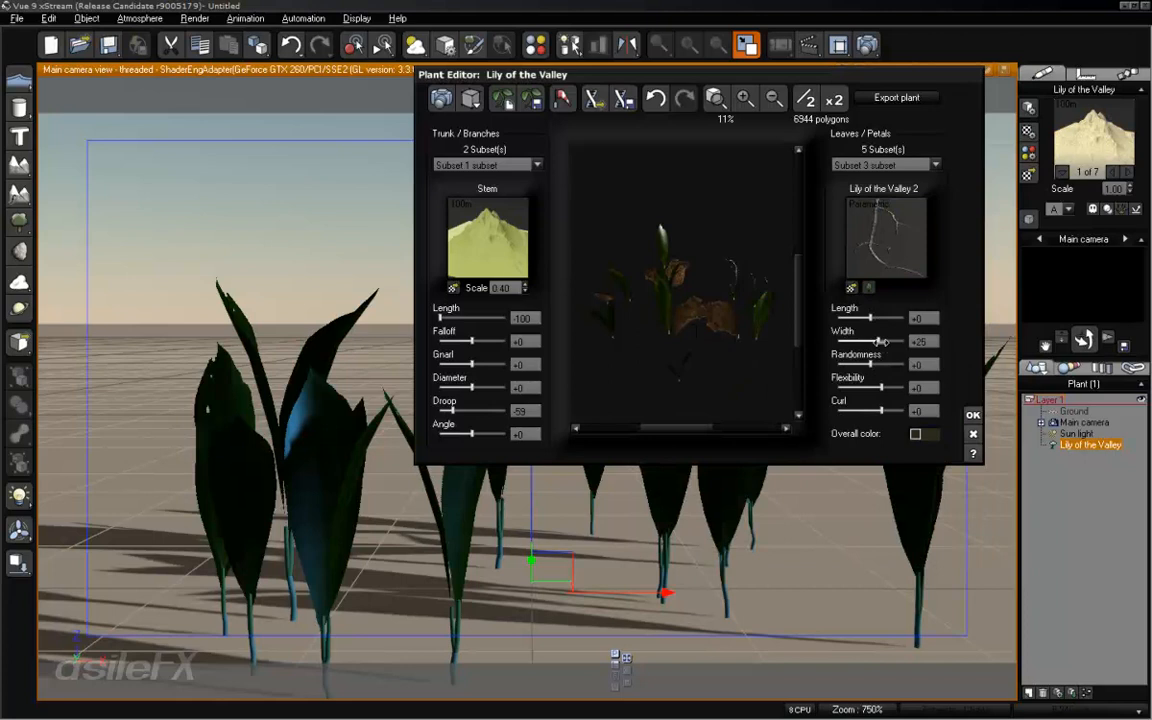
- Set the stick subset's length and width both to +100
left_click_drag(632, 323, 632, 277)
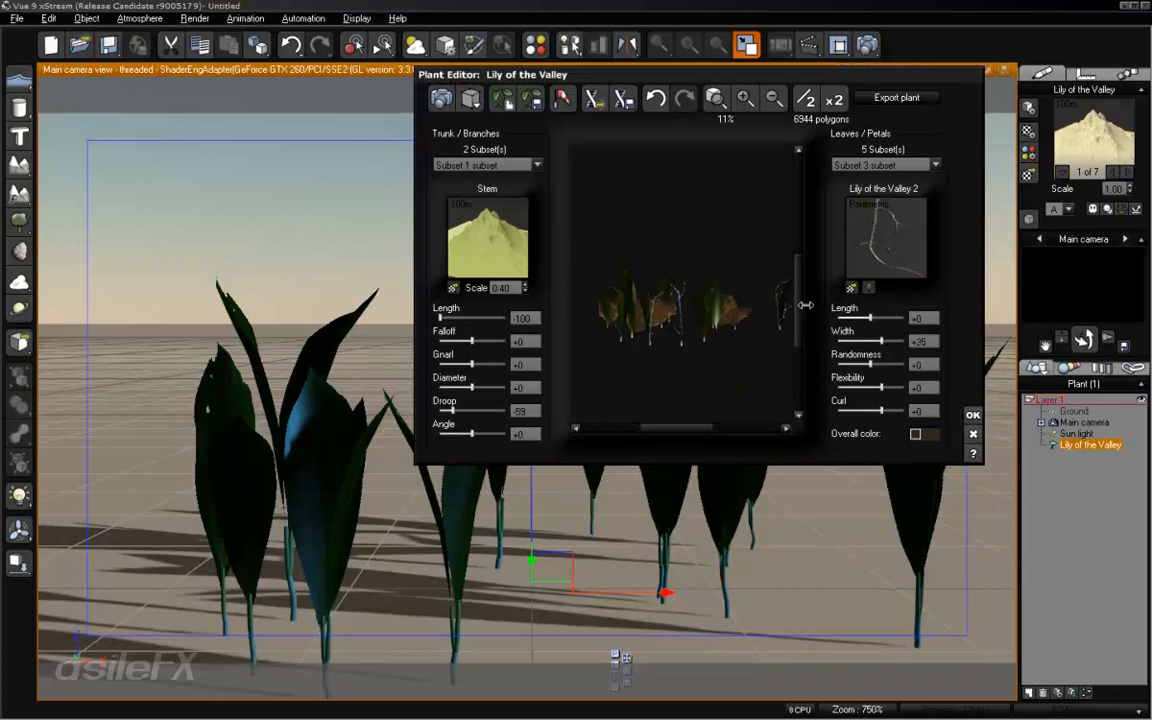
left_click_drag(694, 326, 640, 340)
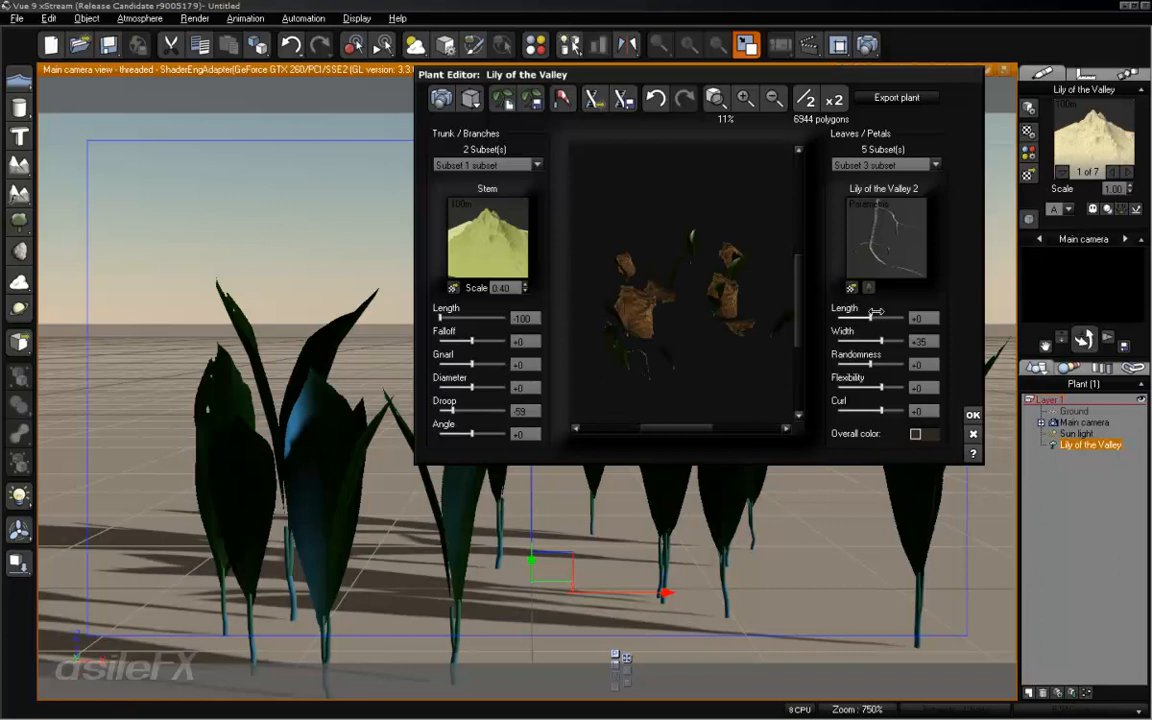
left_click_drag(875, 312, 907, 341)
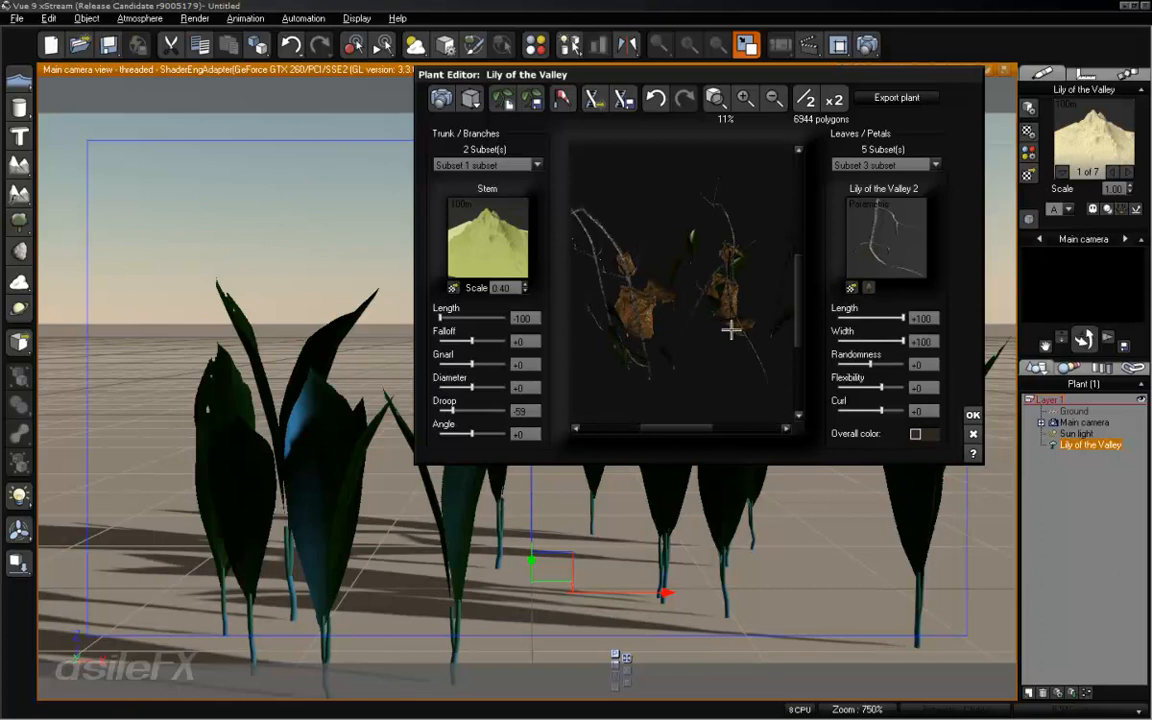
mouse_move(773, 302)
left_mouse_down()
mouse_move(789, 299)
mouse_move(789, 316)
left_mouse_up()
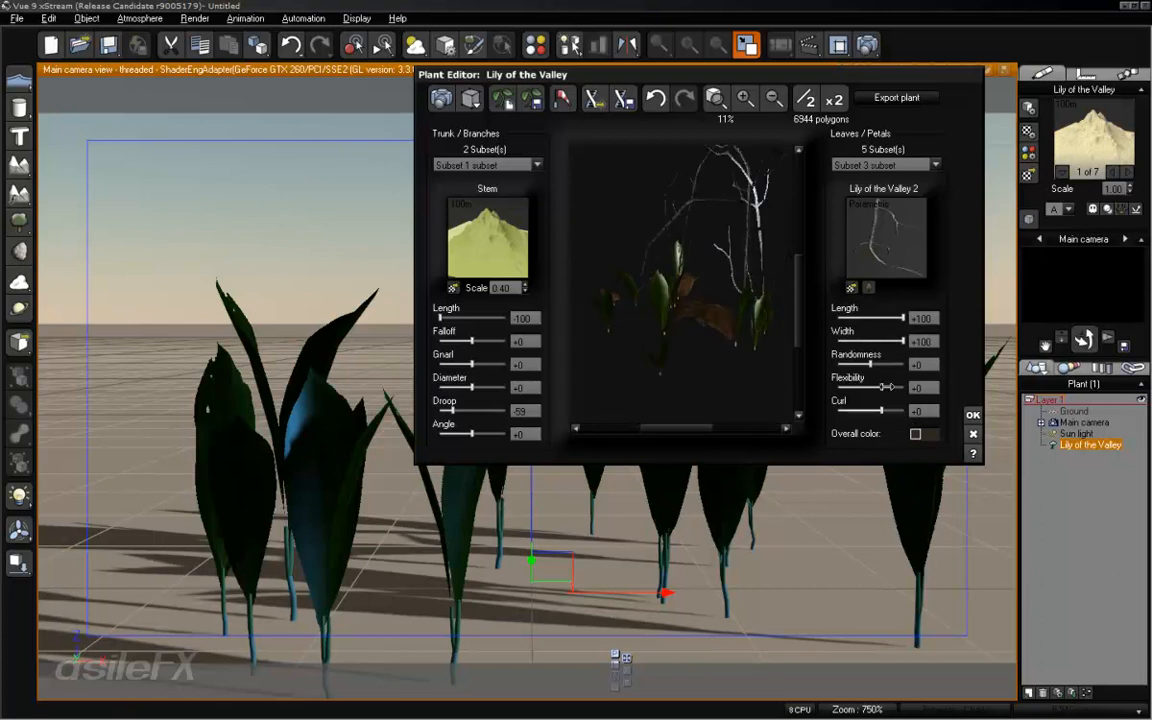
- Set the stick subset's flexibility to +56 and its curl to -89
left_click_drag(886, 385, 868, 410)
left_click_drag(699, 262, 812, 274)
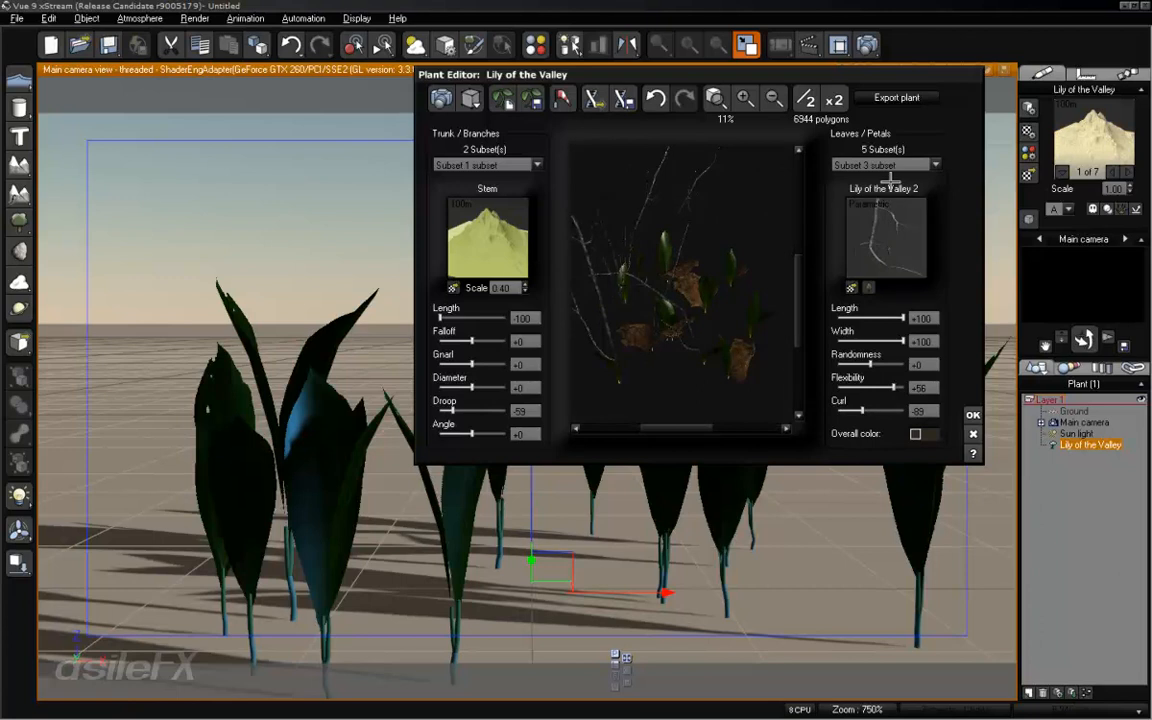
left_click_drag(789, 278, 727, 273)
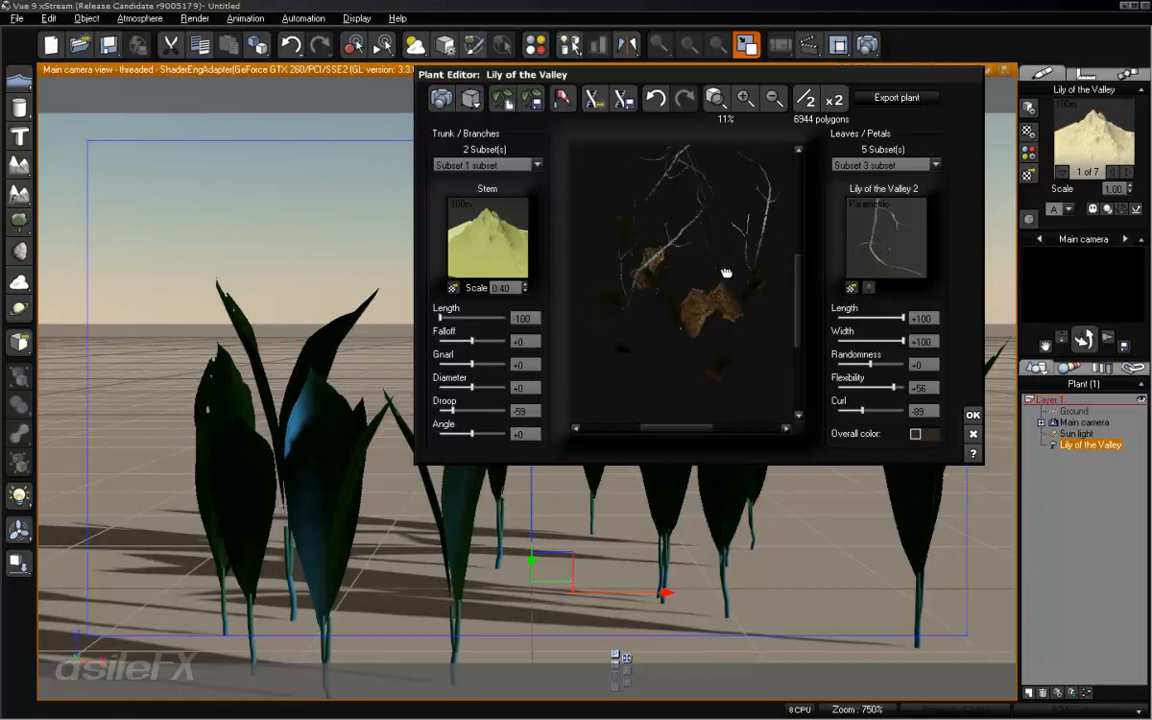
- Close the plant editor and delete the Lily of the Valley plant from the scene
left_click(973, 433)
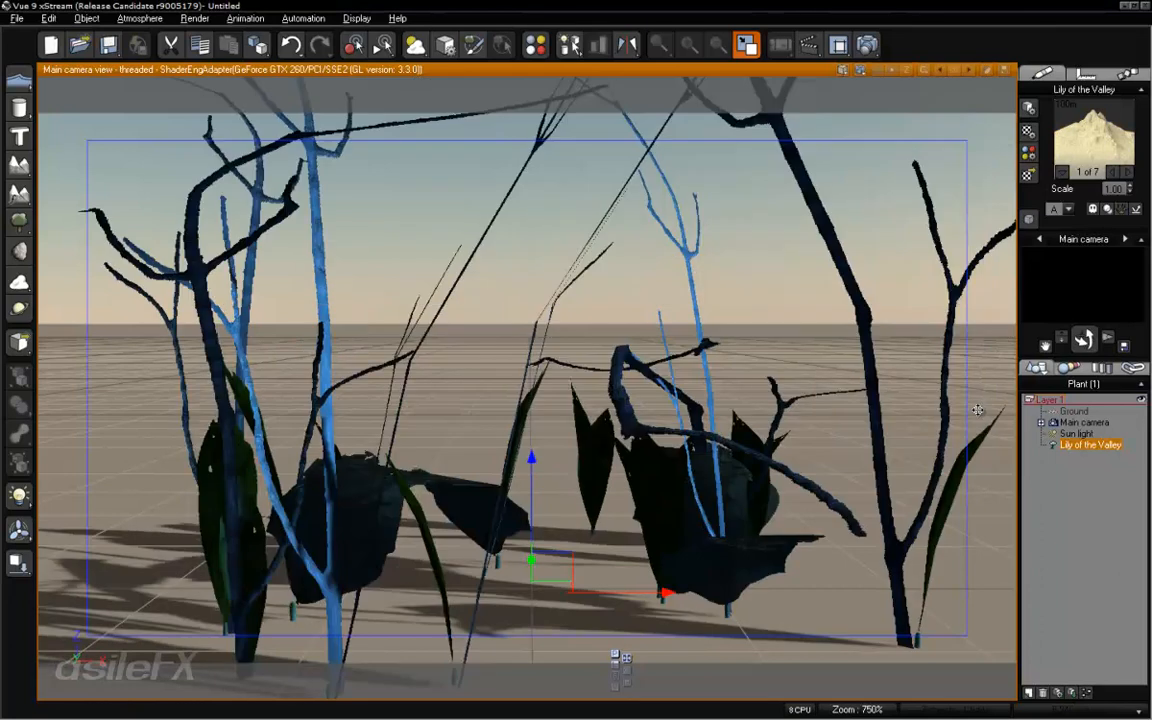
right_click_drag(668, 417, 689, 404)
key("Delete")
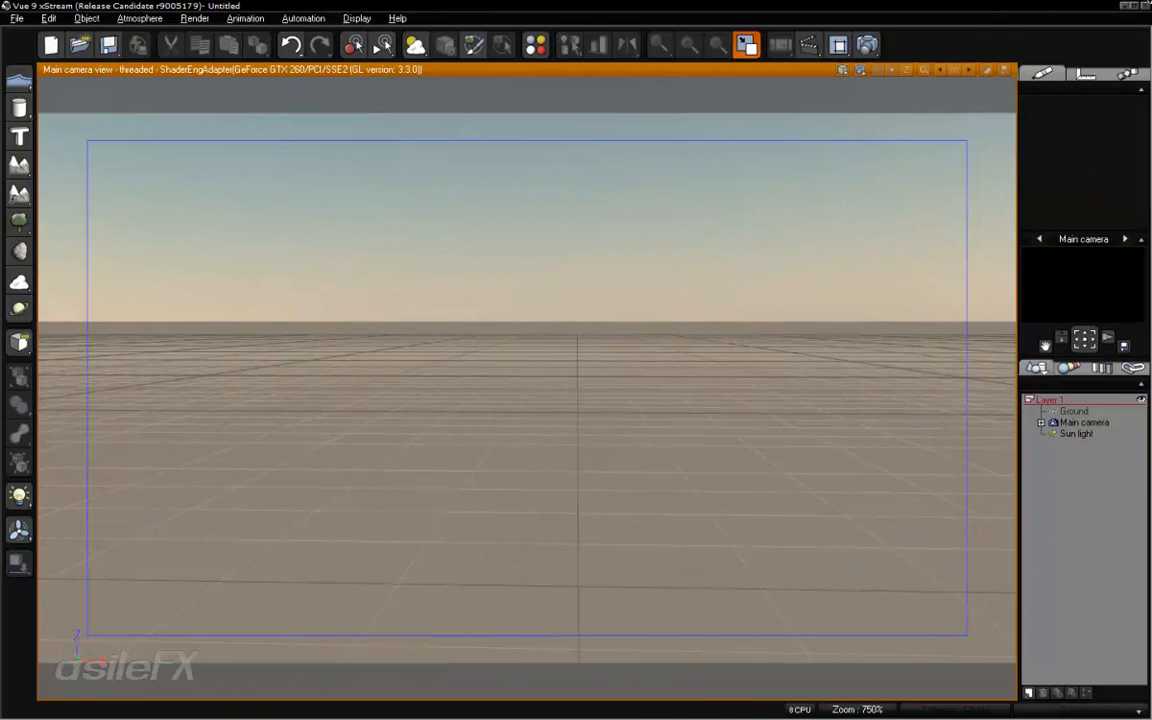
- Open the Forest_c_02.vue scene and edit the material of Procedural terrain2
left_click(627, 386)
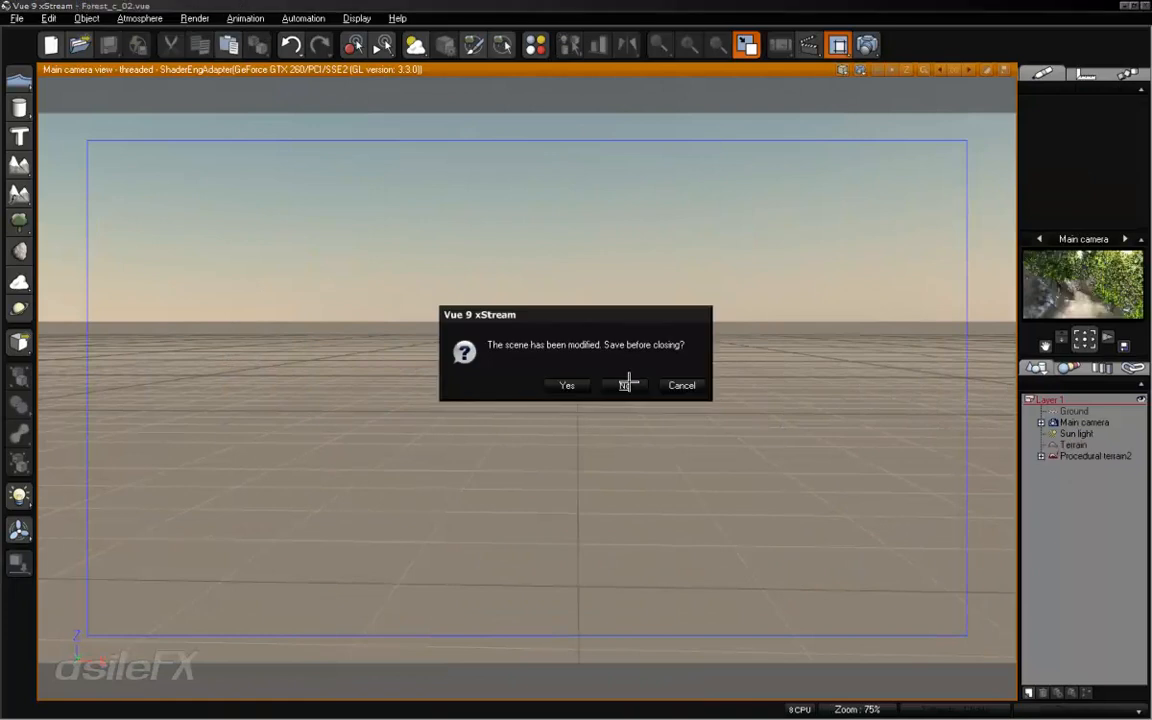
left_click(1093, 456)
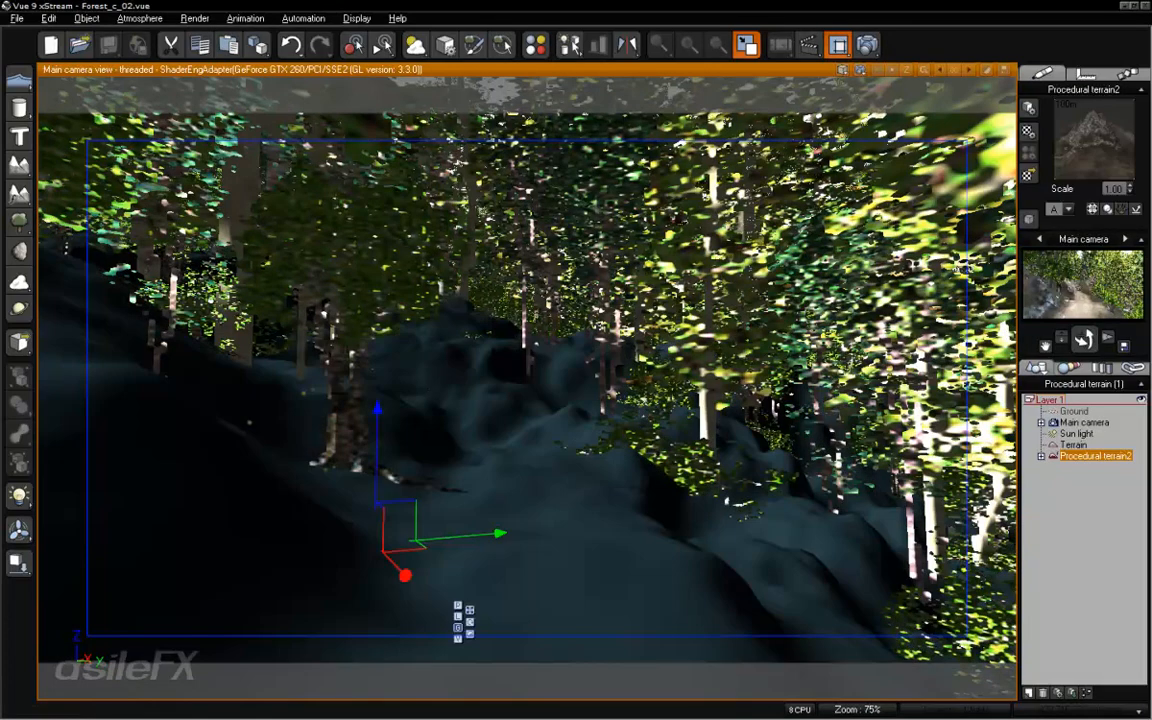
right_click(1090, 135)
left_click(1045, 142)
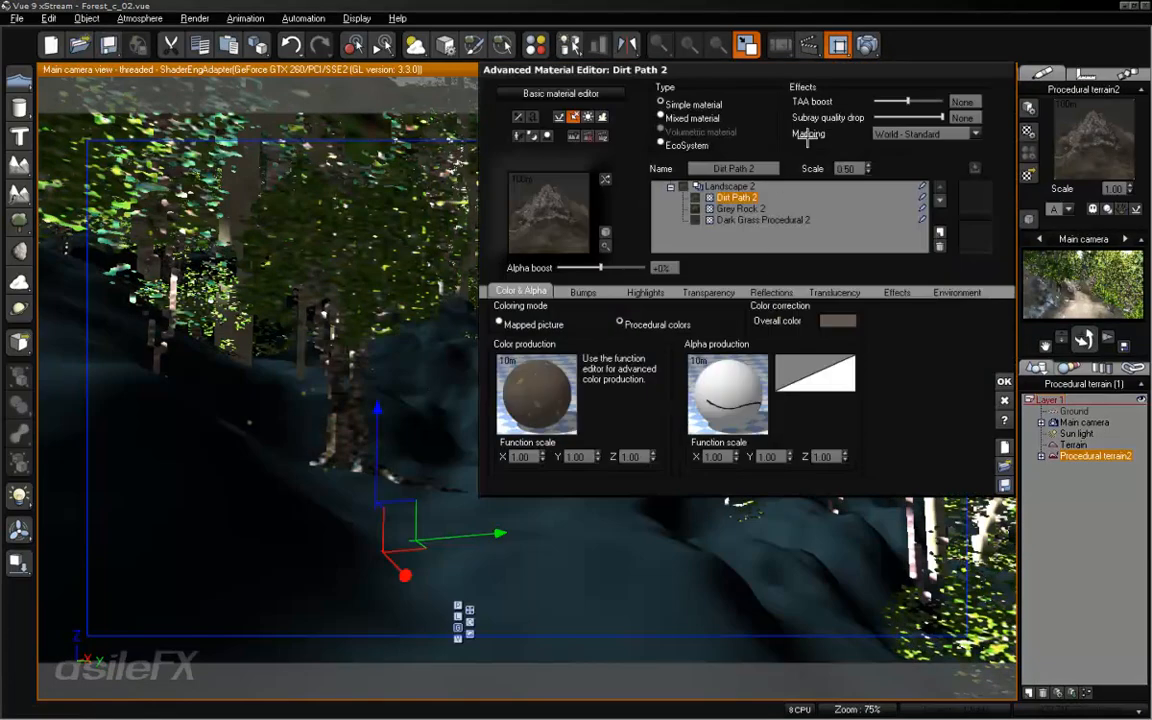
- Create an EcoSystem layer from the Dirt Path 2 layer and name it Ground Cover
left_click(689, 145)
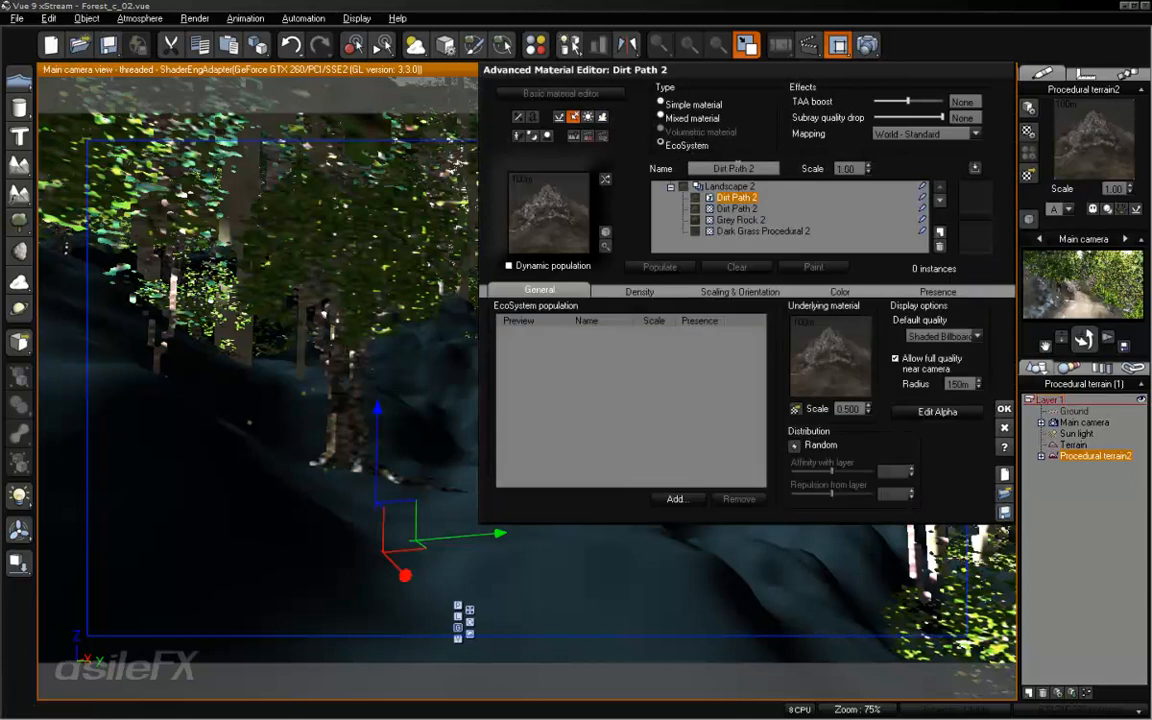
left_click(744, 163)
type("Gro")
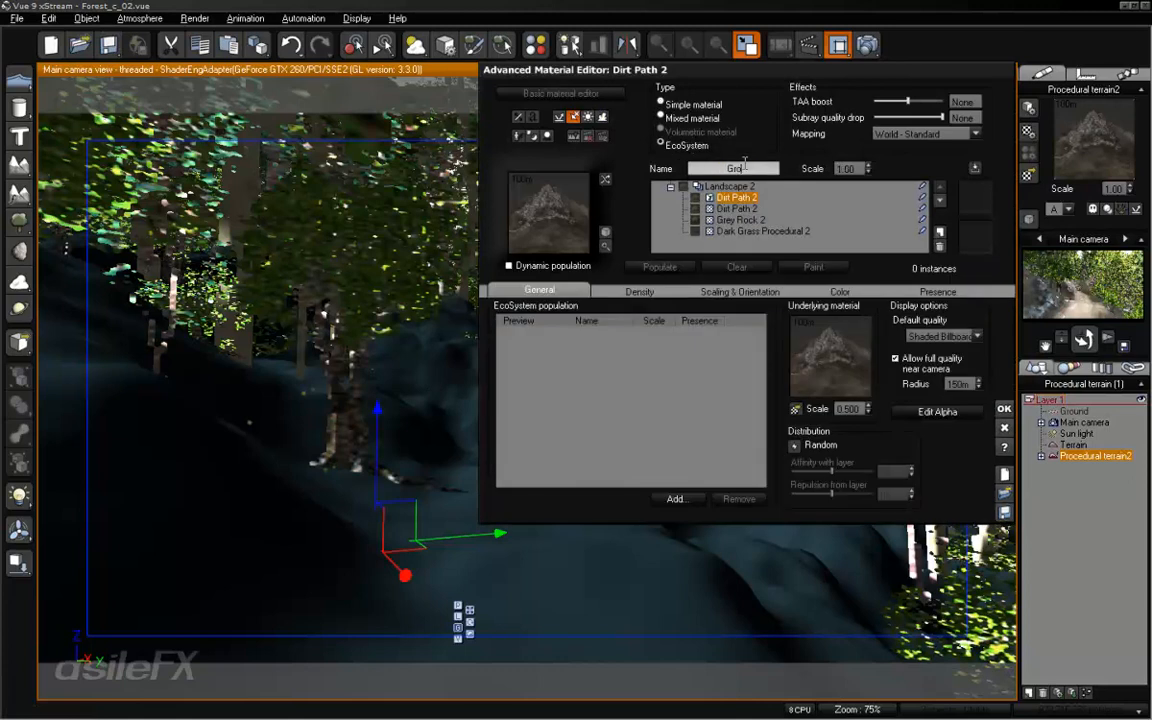
type("und Cover")
key("Return")
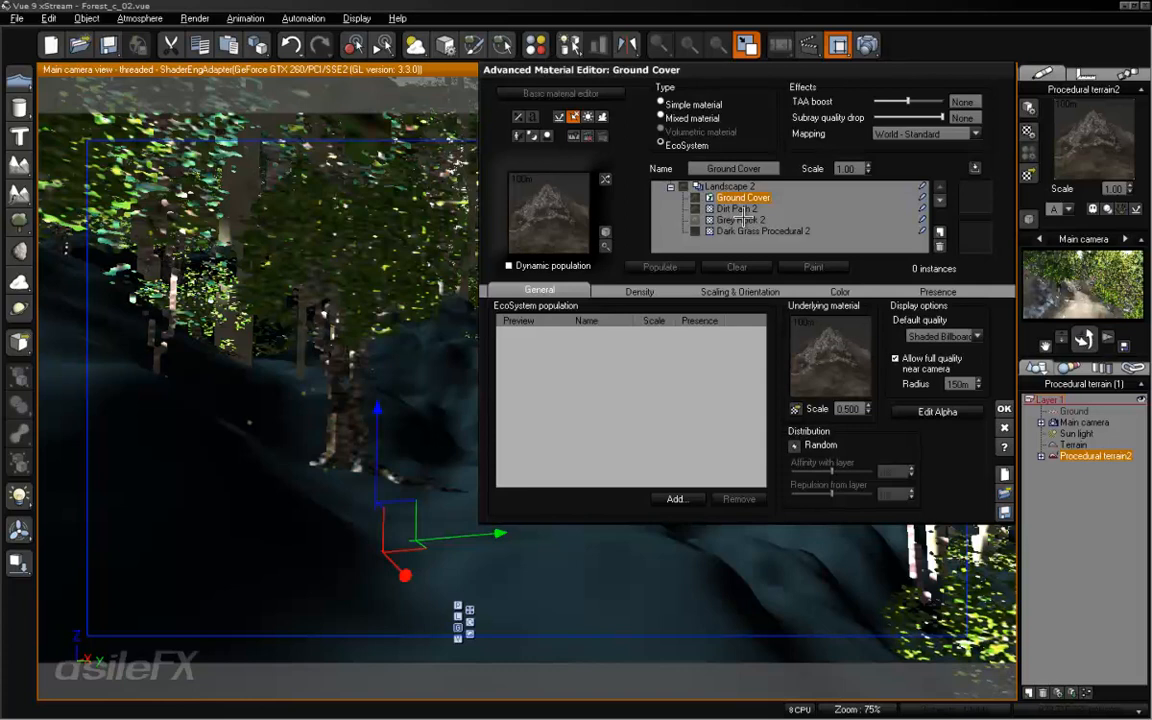
- Rename the Ground Cover EcoSystem layer to Large Trees Dead
type("L")
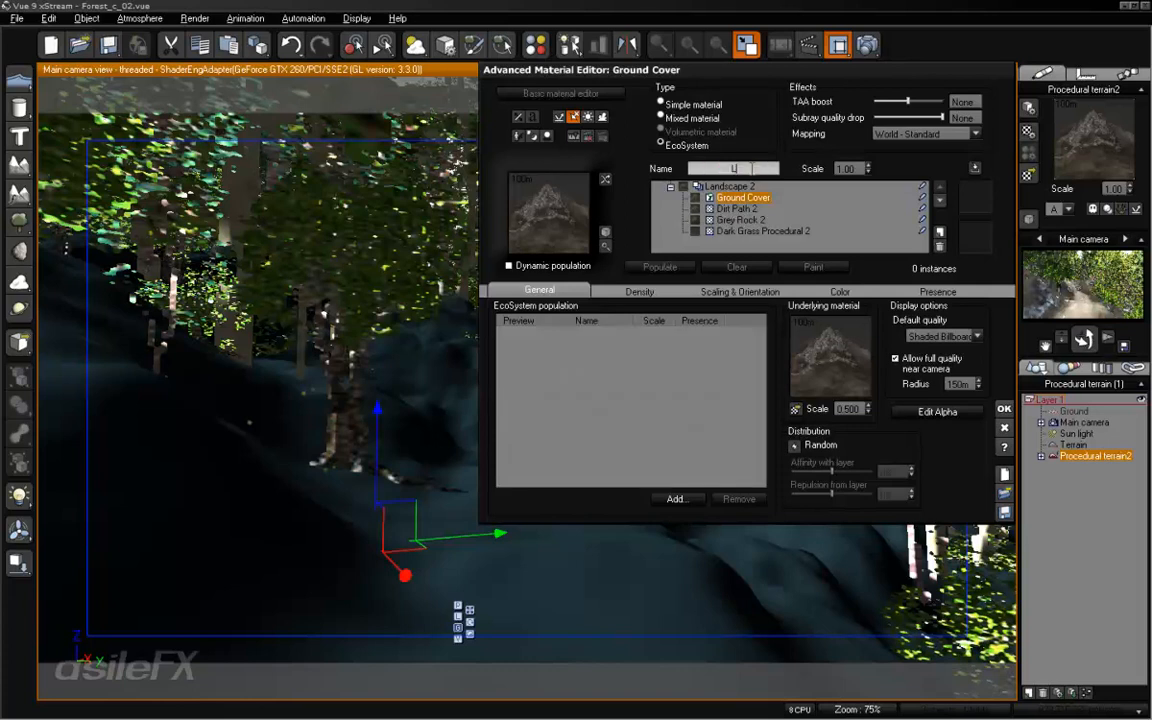
type("arge Trees Dead")
key("Return")
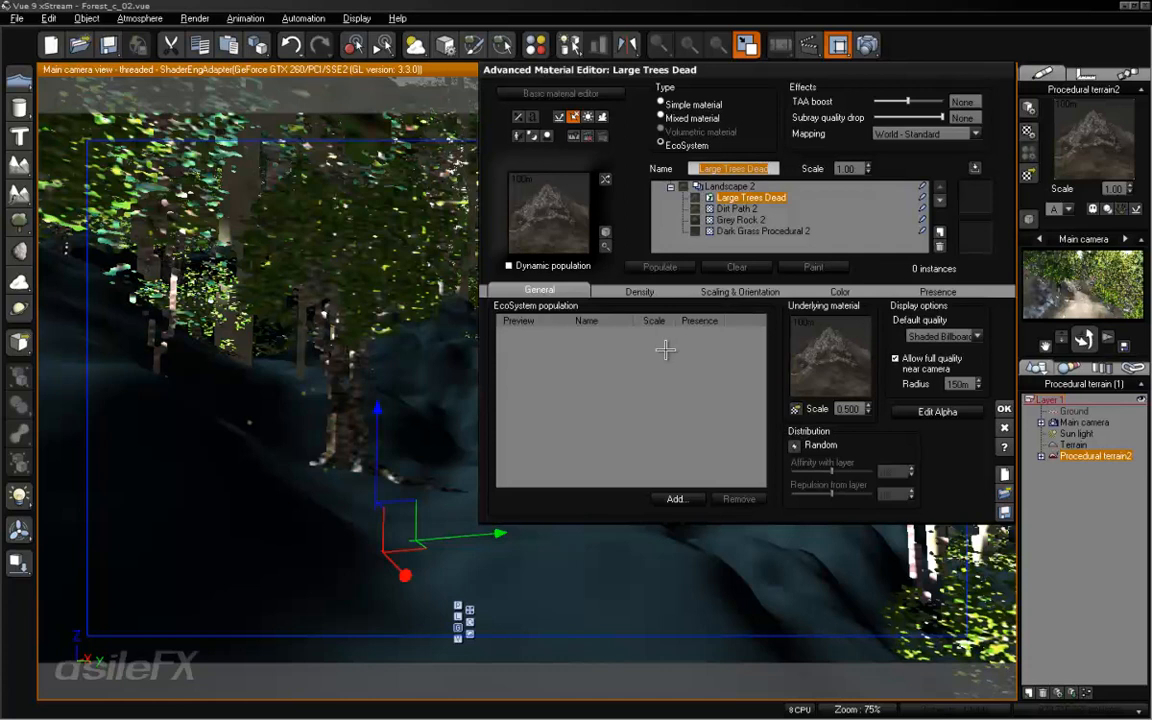
- Add the Large Dead Tree species from the Trees collection to the Large Trees Dead EcoSystem population
left_click(681, 499)
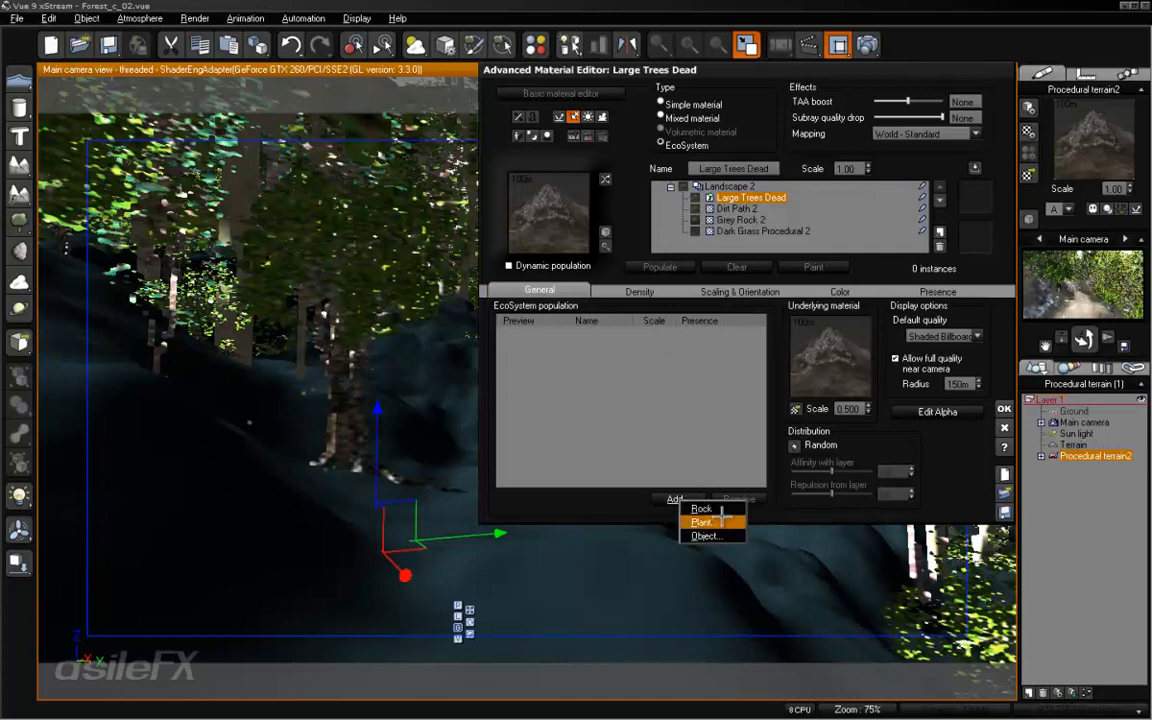
left_click(723, 521)
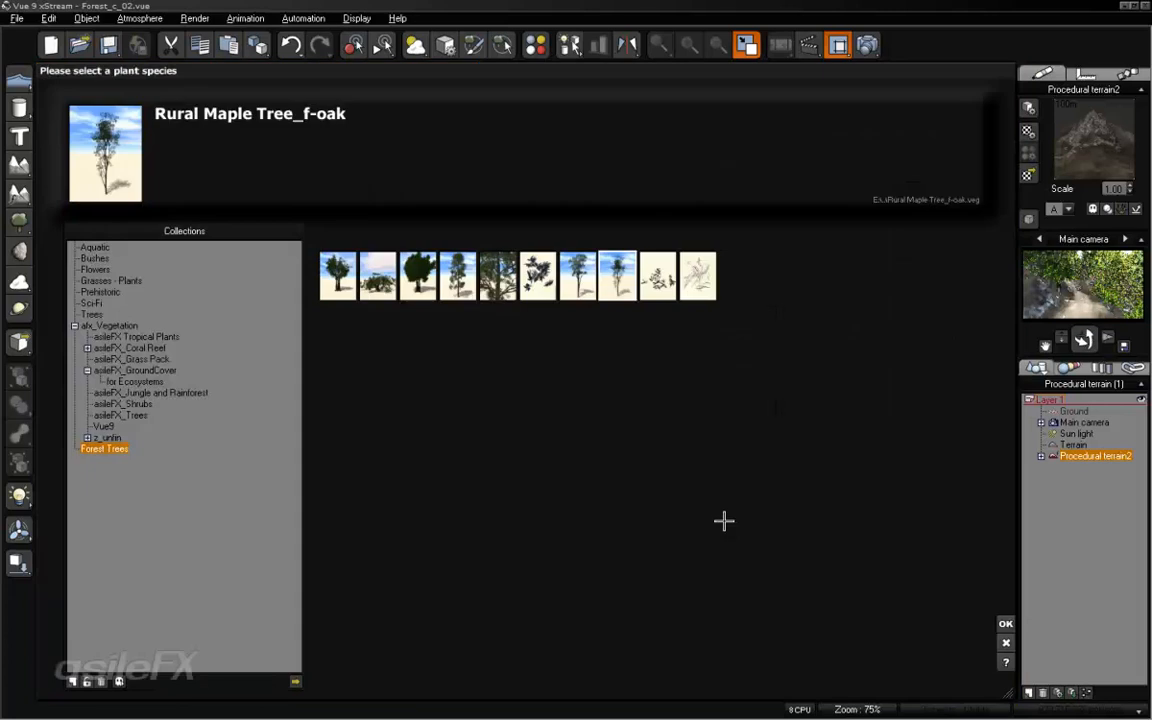
left_click(91, 314)
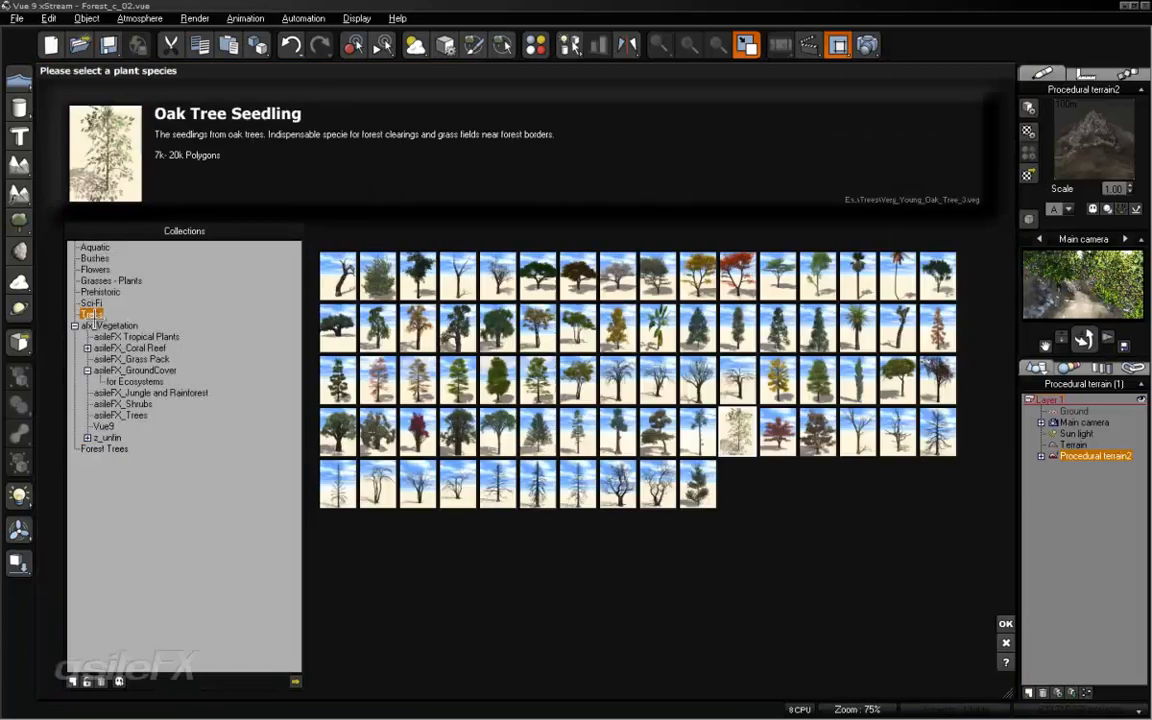
left_click(457, 270)
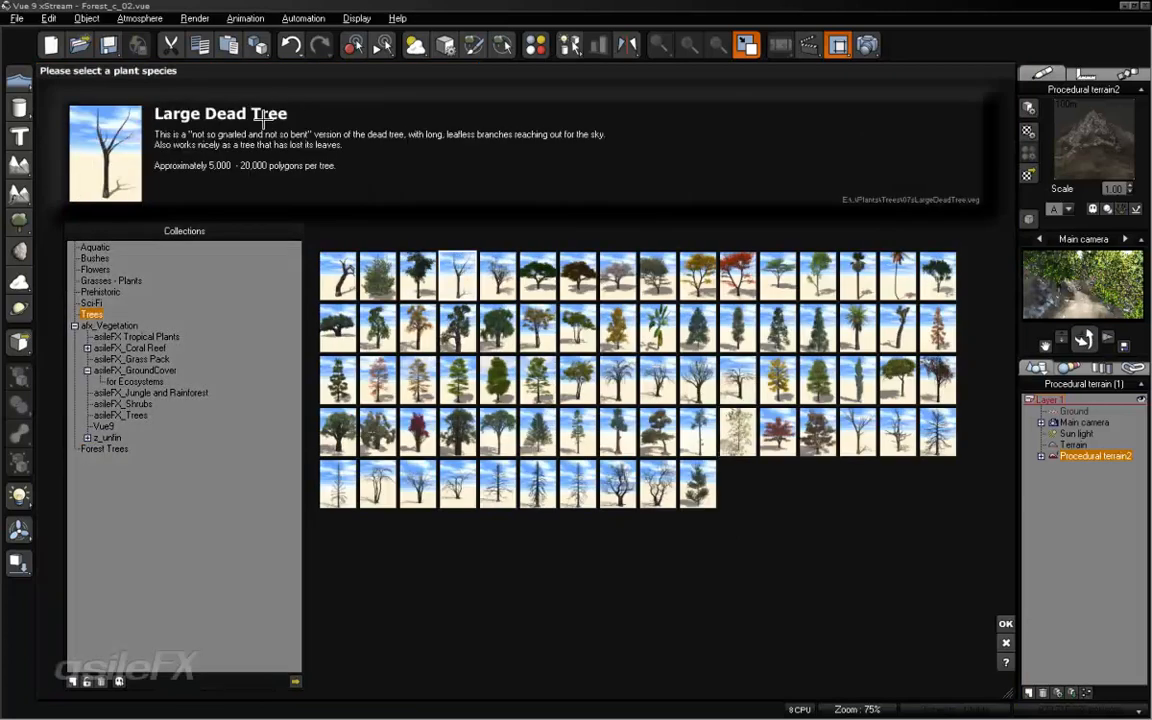
left_click(1003, 622)
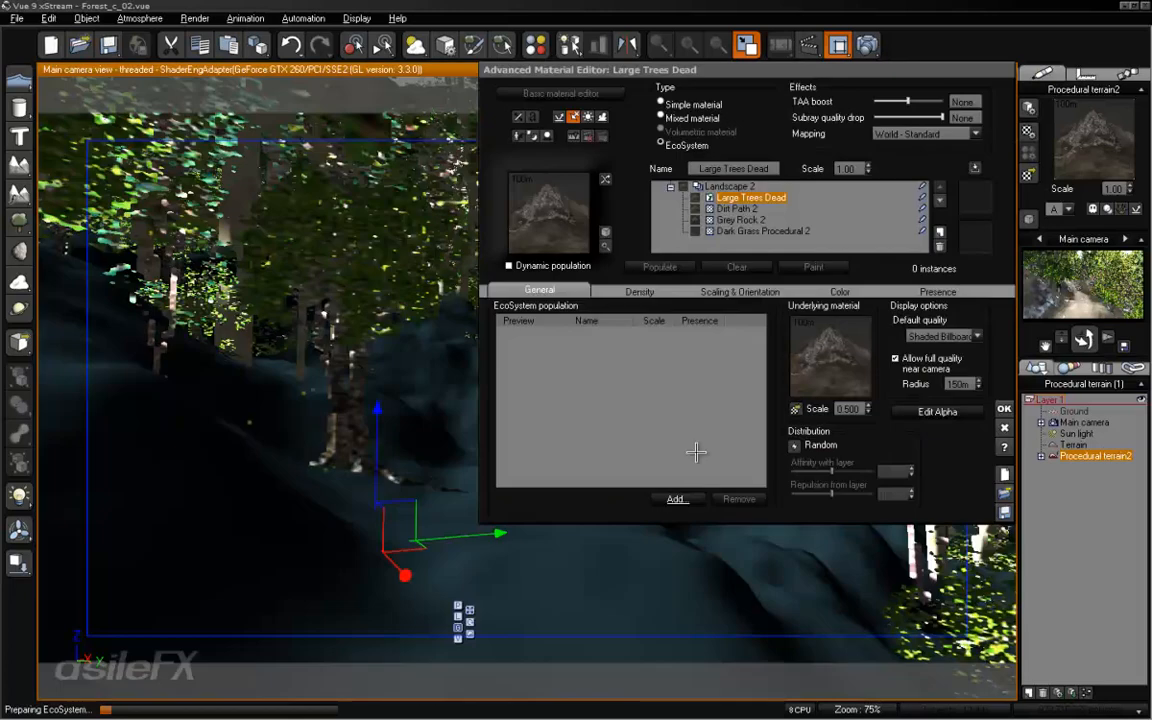
- Add the Plum Tree - Winter species to the Large Trees Dead EcoSystem population
left_click(677, 497)
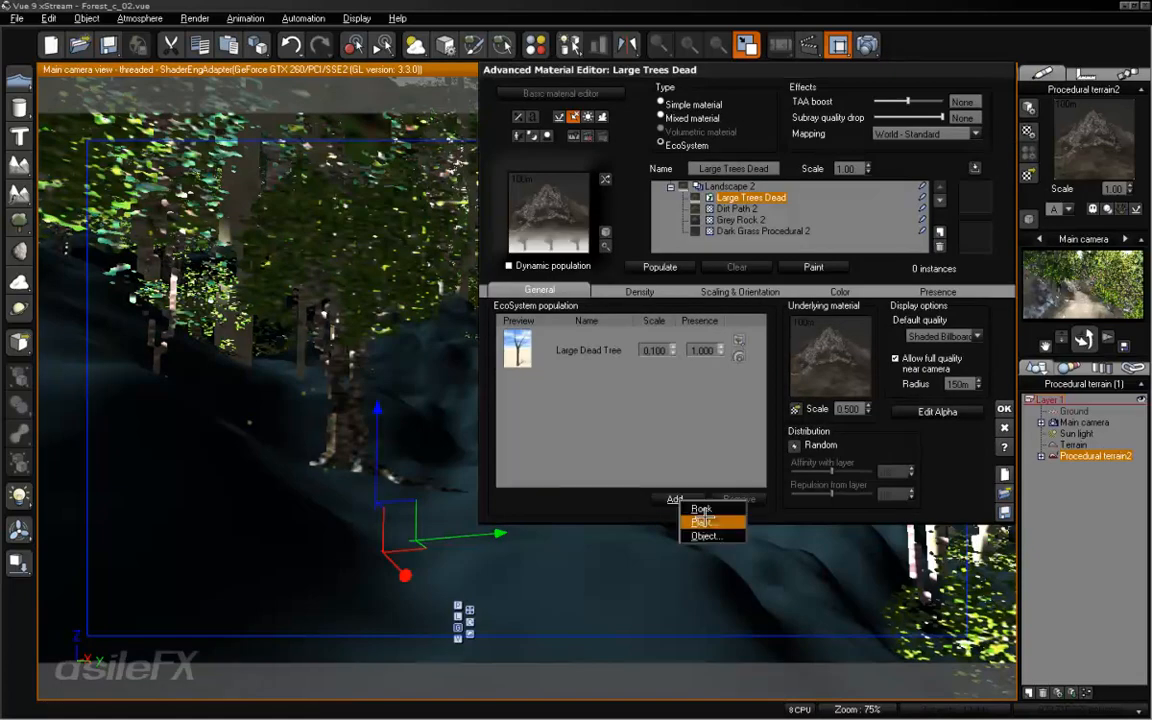
left_click(702, 518)
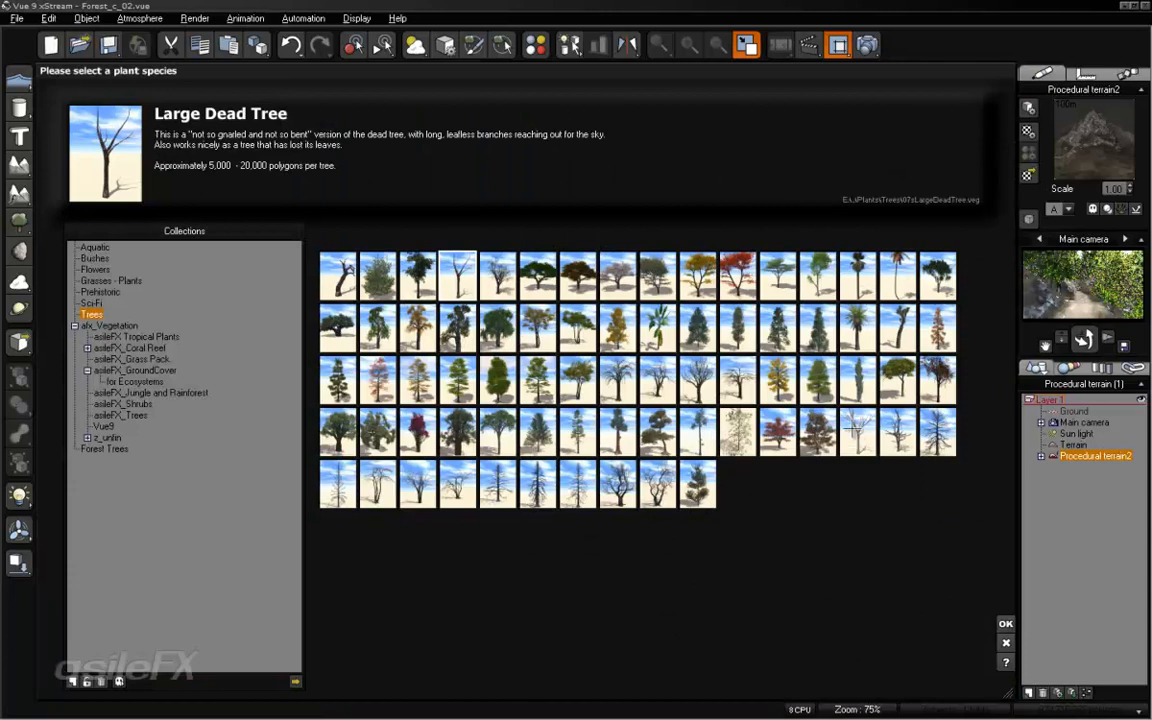
left_click(862, 434)
left_click(1005, 623)
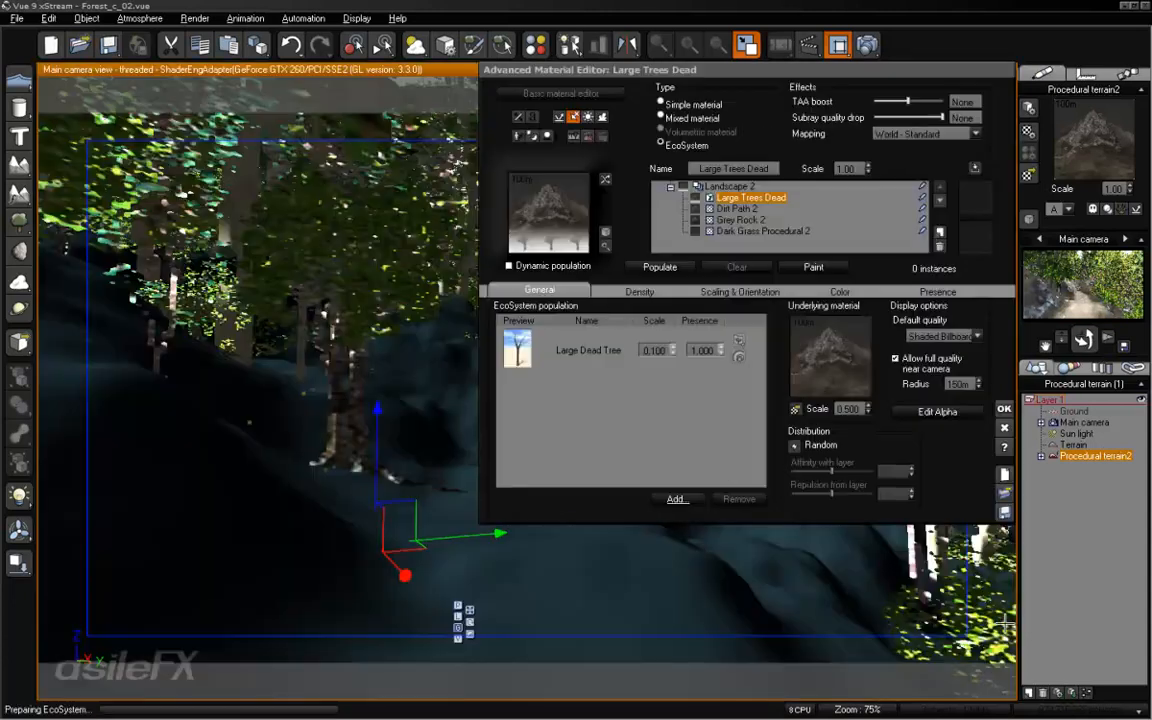
- Add the Leafless Tree - Old & Dead species to the Large Trees Dead EcoSystem population
left_click(675, 499)
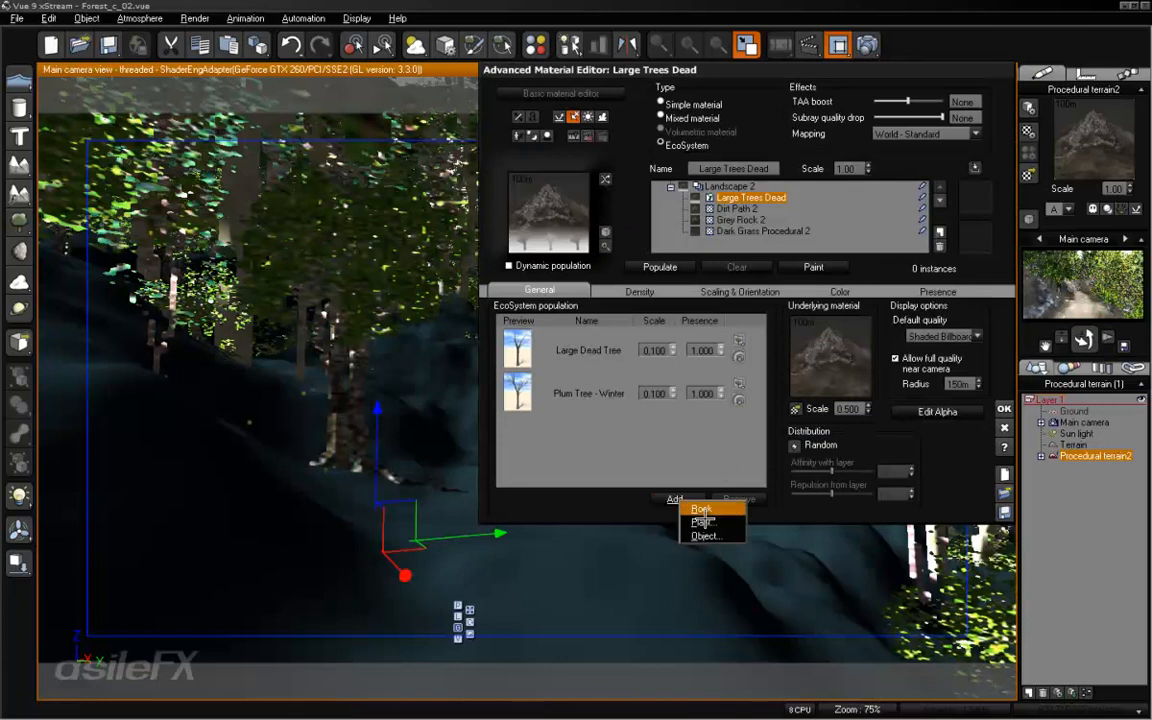
left_click(705, 517)
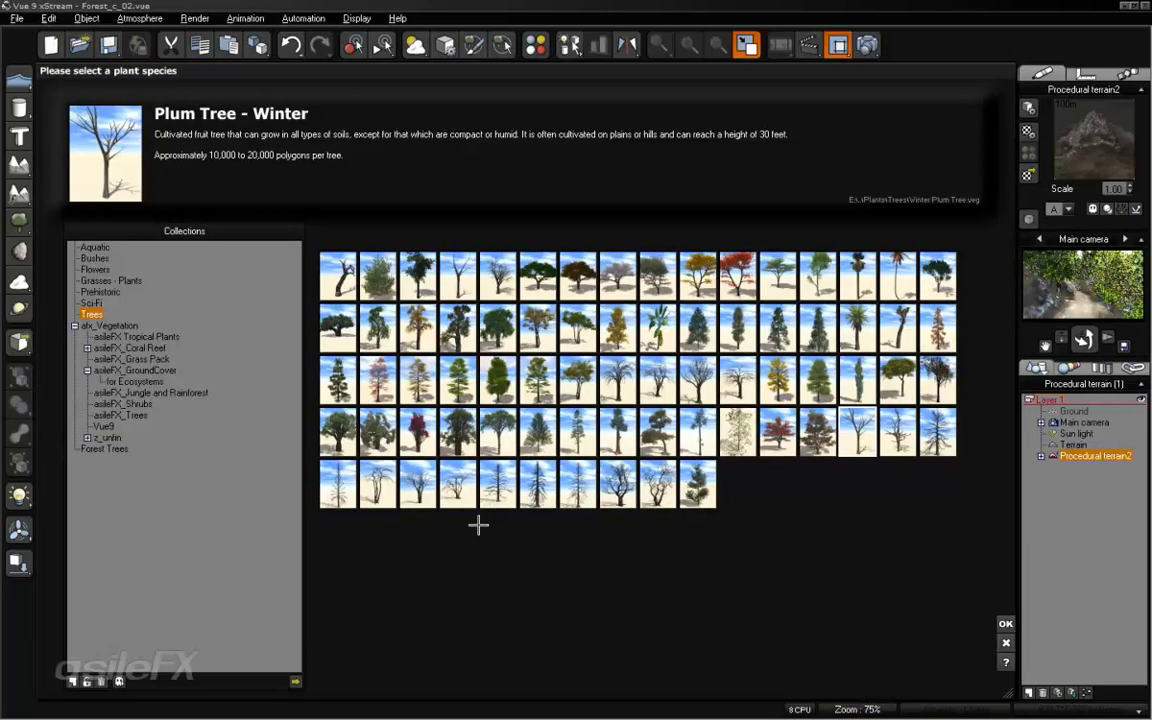
left_click(697, 376)
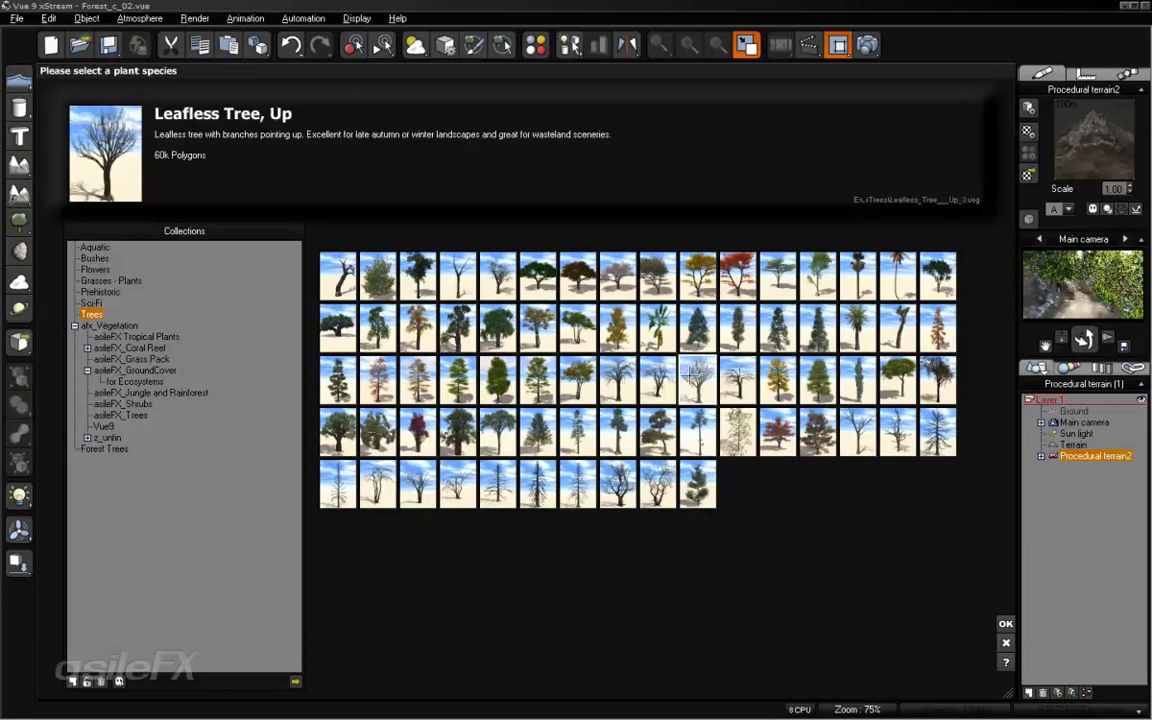
left_click(658, 378)
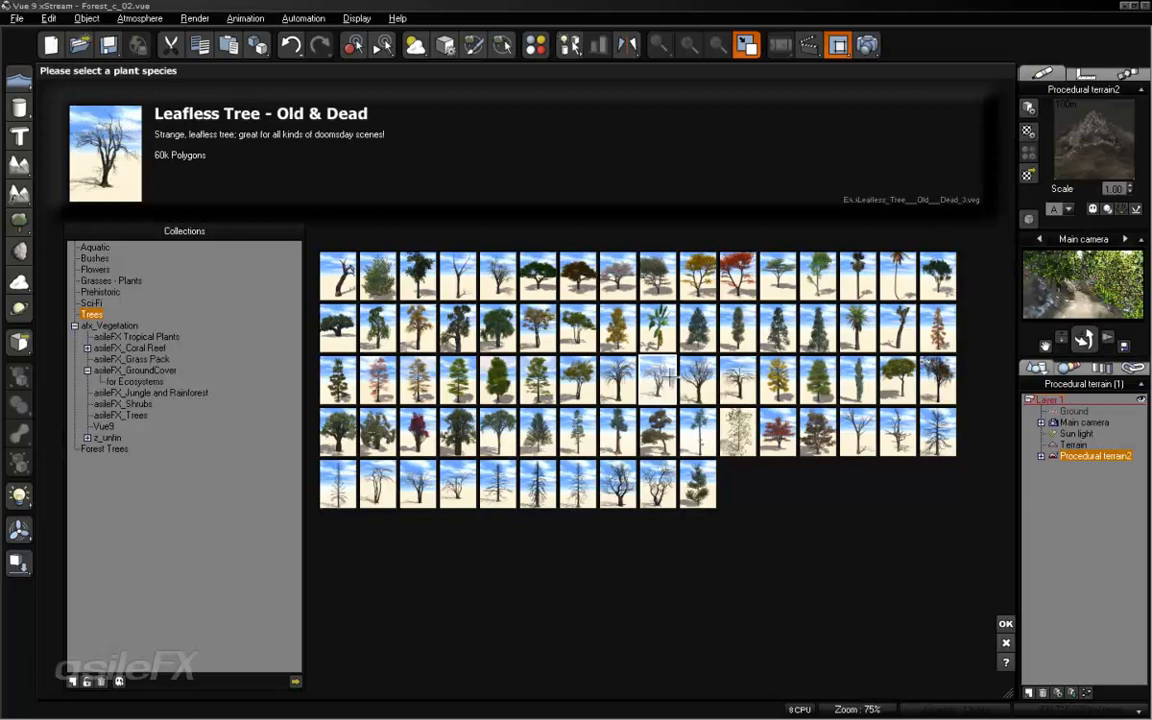
left_click(1005, 623)
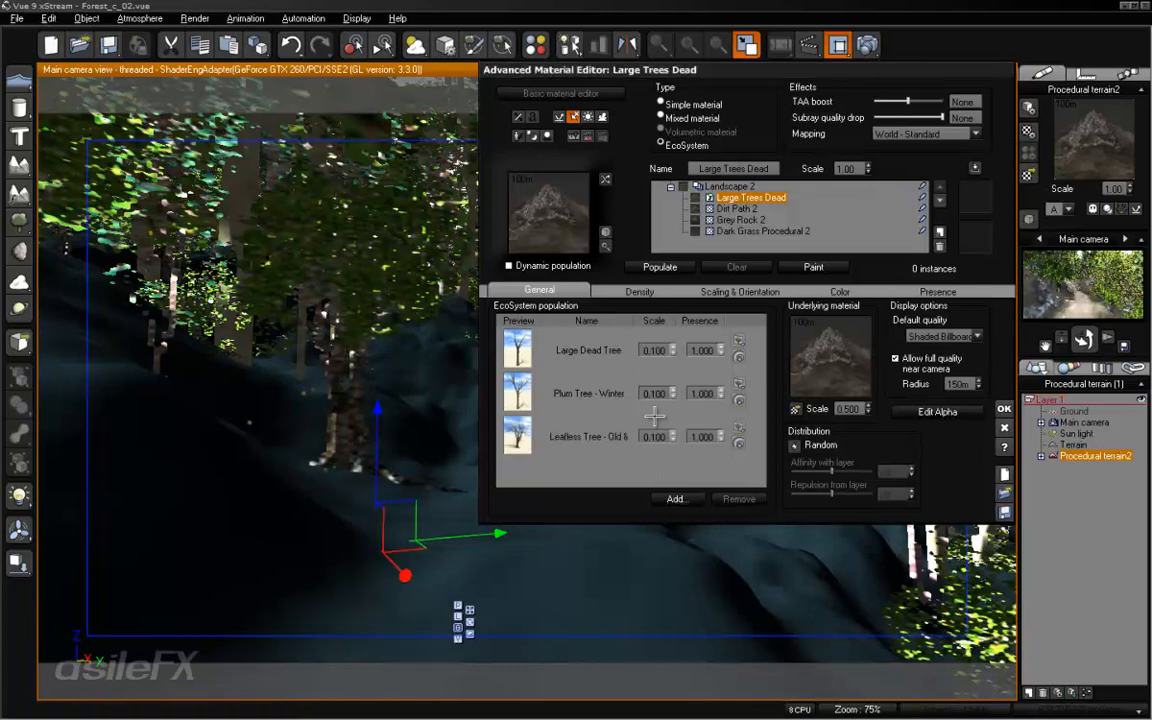
- Populate the Large Trees Dead layer, and set the scale of the Large Dead Tree to 0.08
left_click(660, 268)
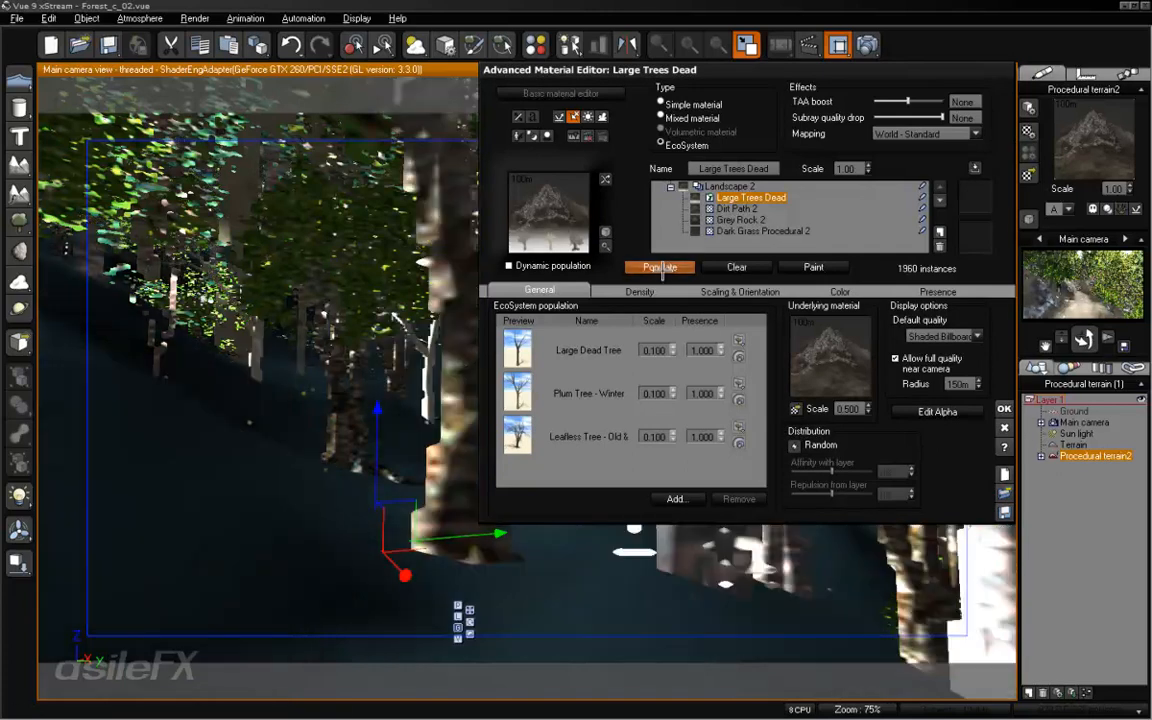
left_click_drag(697, 77, 714, 170)
left_click(681, 493)
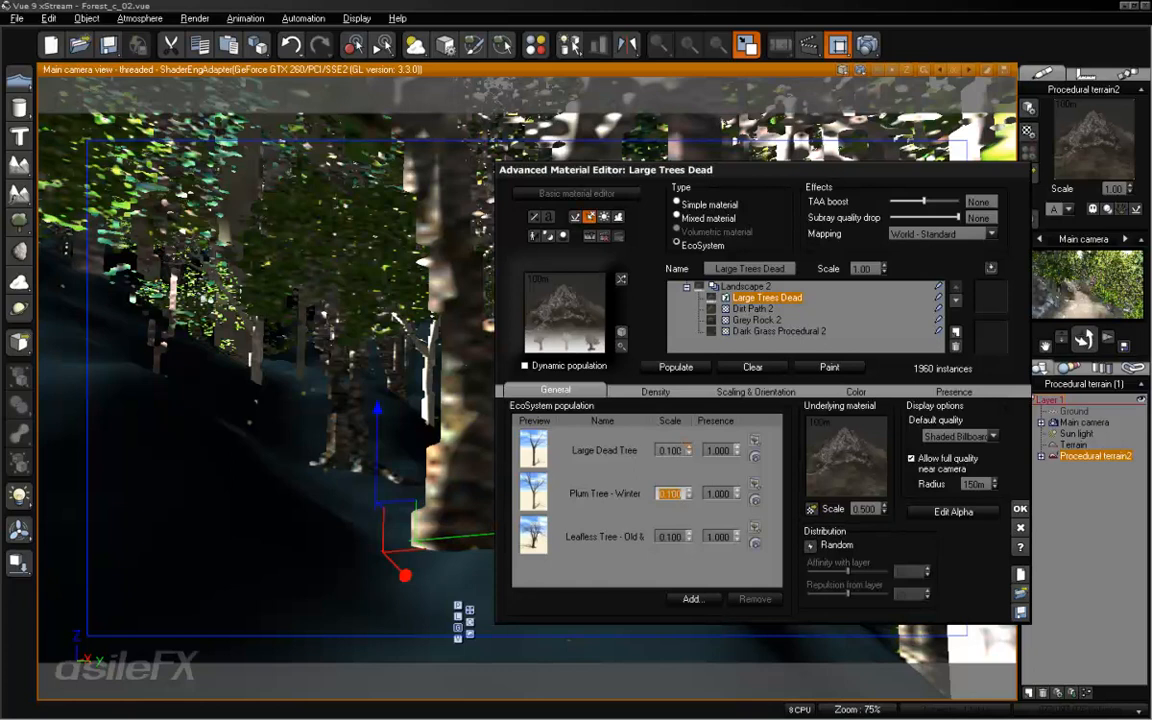
left_click(688, 447)
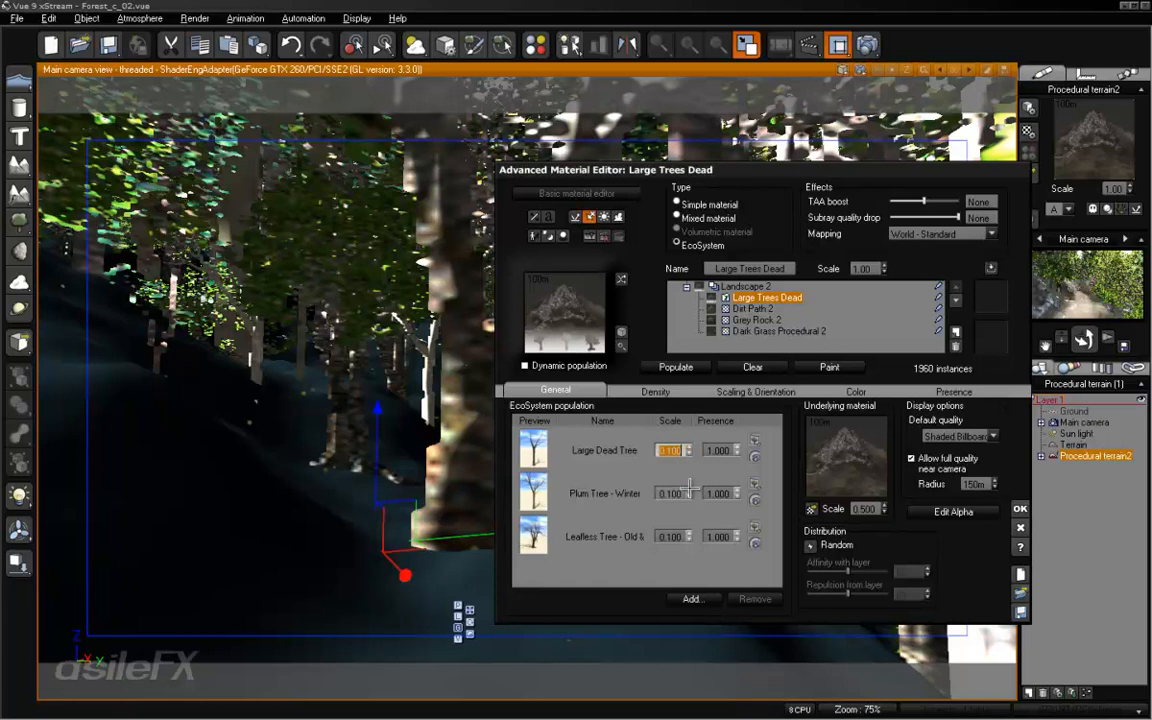
type("0.")
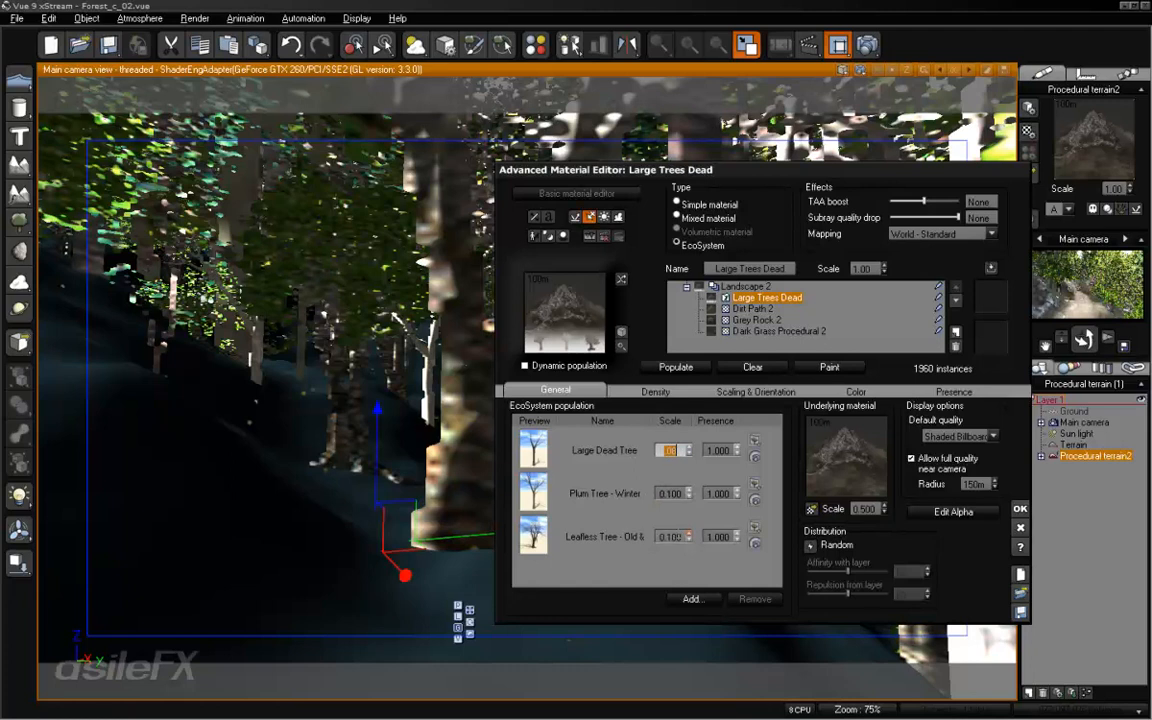
type("8")
left_click(670, 536)
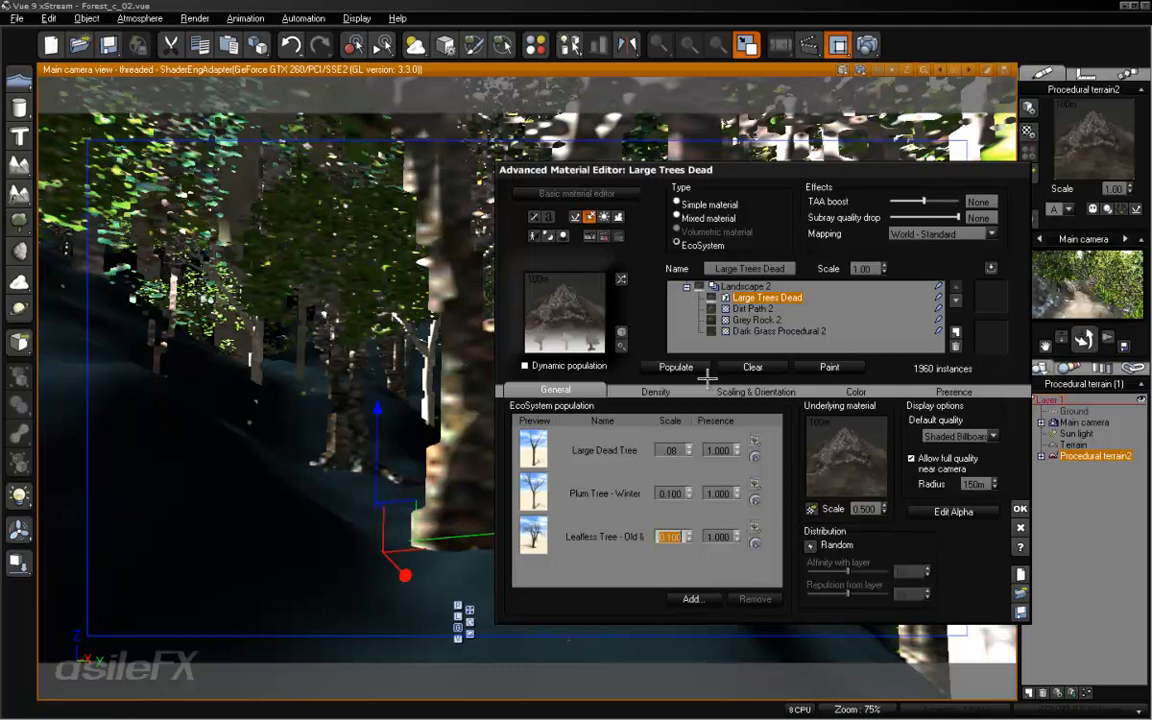
- Reduce the overall density of the Large Trees Dead layer to 12% and repopulate it
left_click(660, 391)
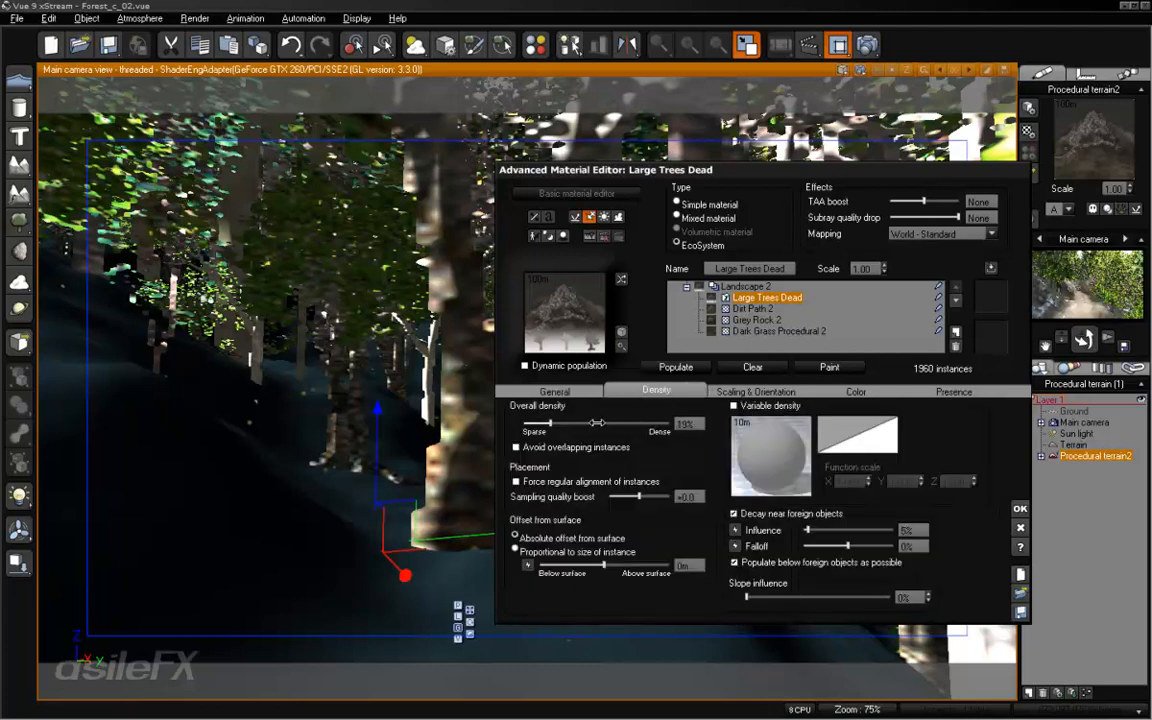
left_click_drag(597, 423, 591, 420)
left_click(675, 367)
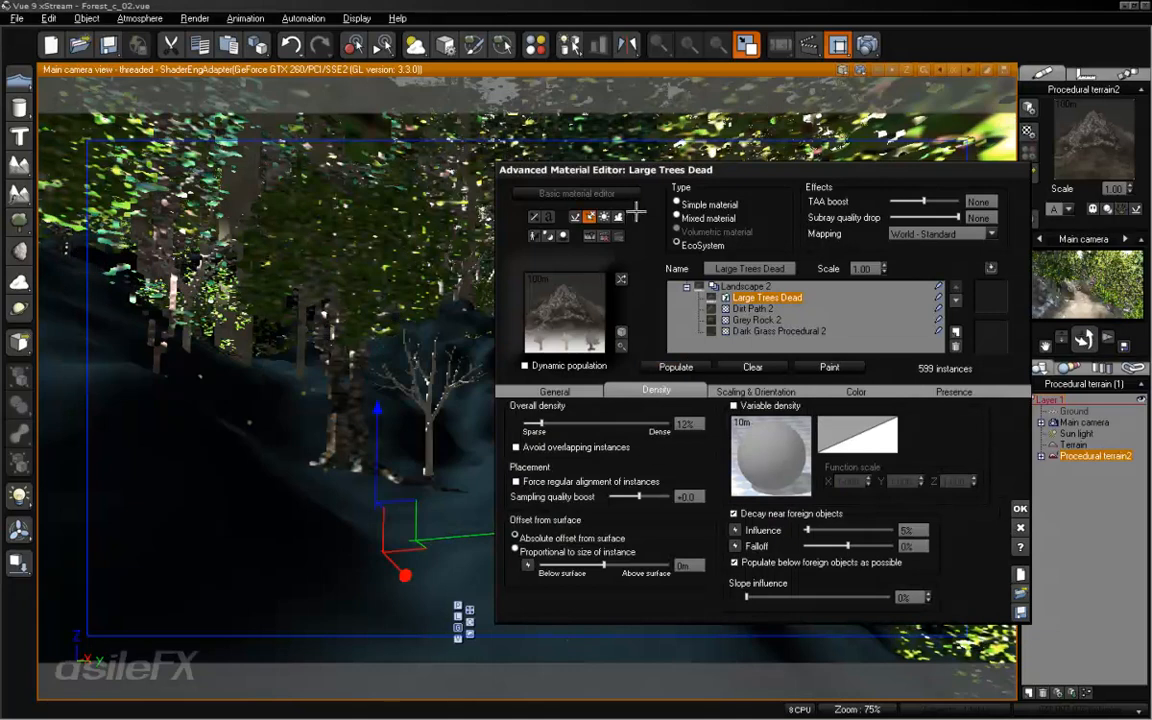
- Set the presence of Plum Tree - Winter to 0.2, repopulate the layer and accept the material changes
mouse_move(678, 160)
left_mouse_down()
mouse_move(912, 369)
mouse_move(678, 155)
left_mouse_up()
left_click(557, 388)
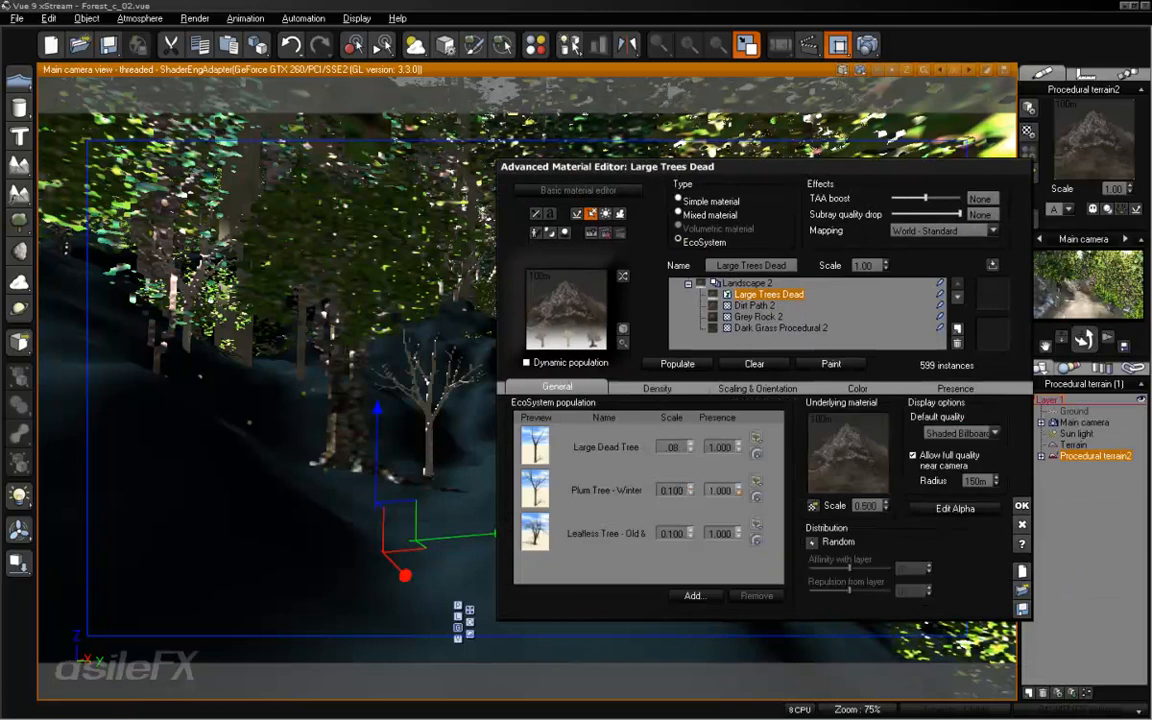
left_click(720, 490)
type("2")
left_click(688, 363)
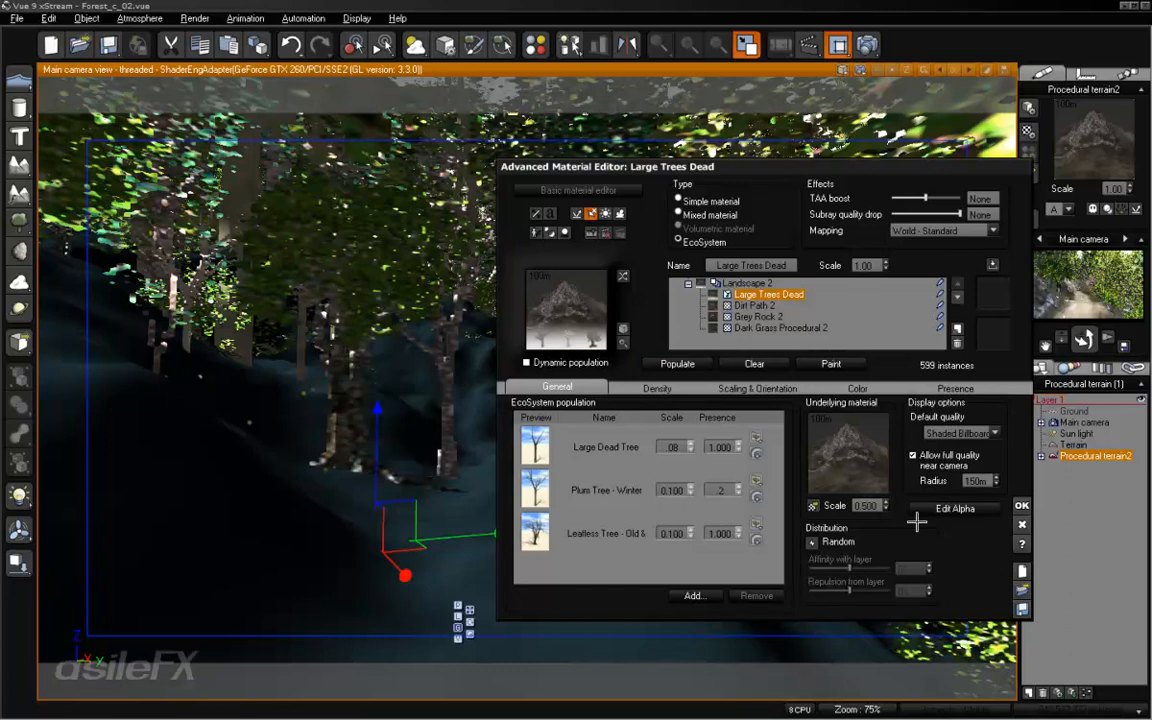
left_click(1022, 504)
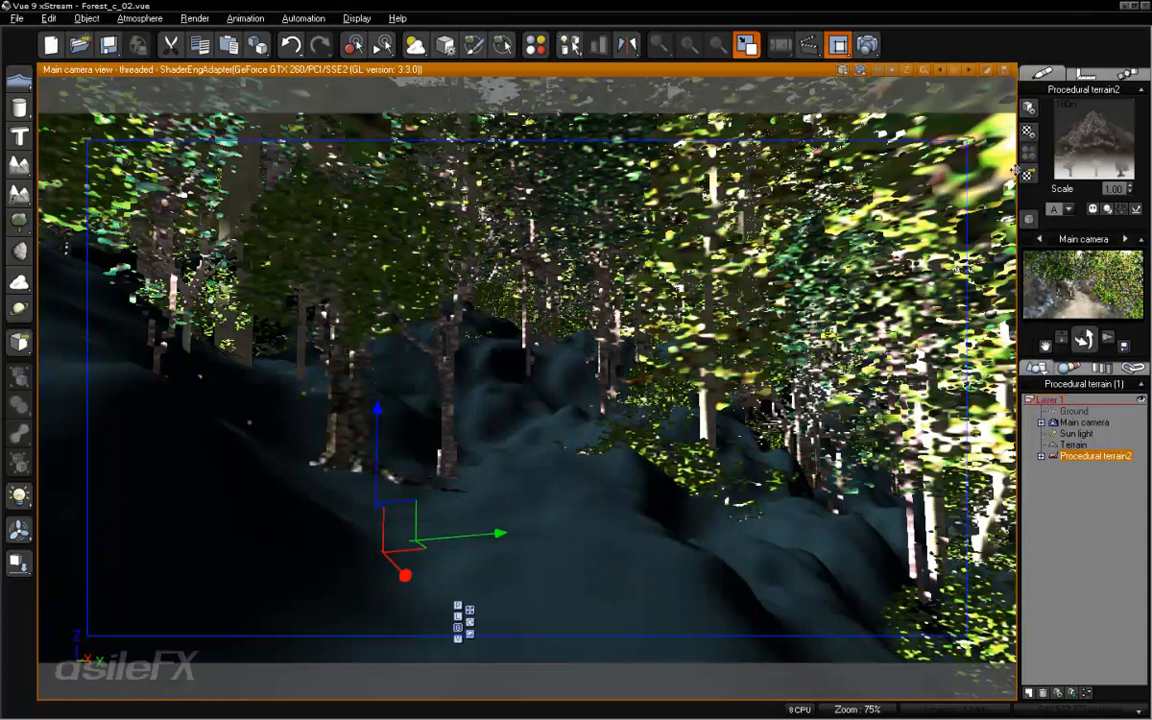
- Create an EcoSystem layer from Dirt Path 2 in the terrain material, move it above Large Trees Dead and name it Ground Cover
double_click(1083, 128)
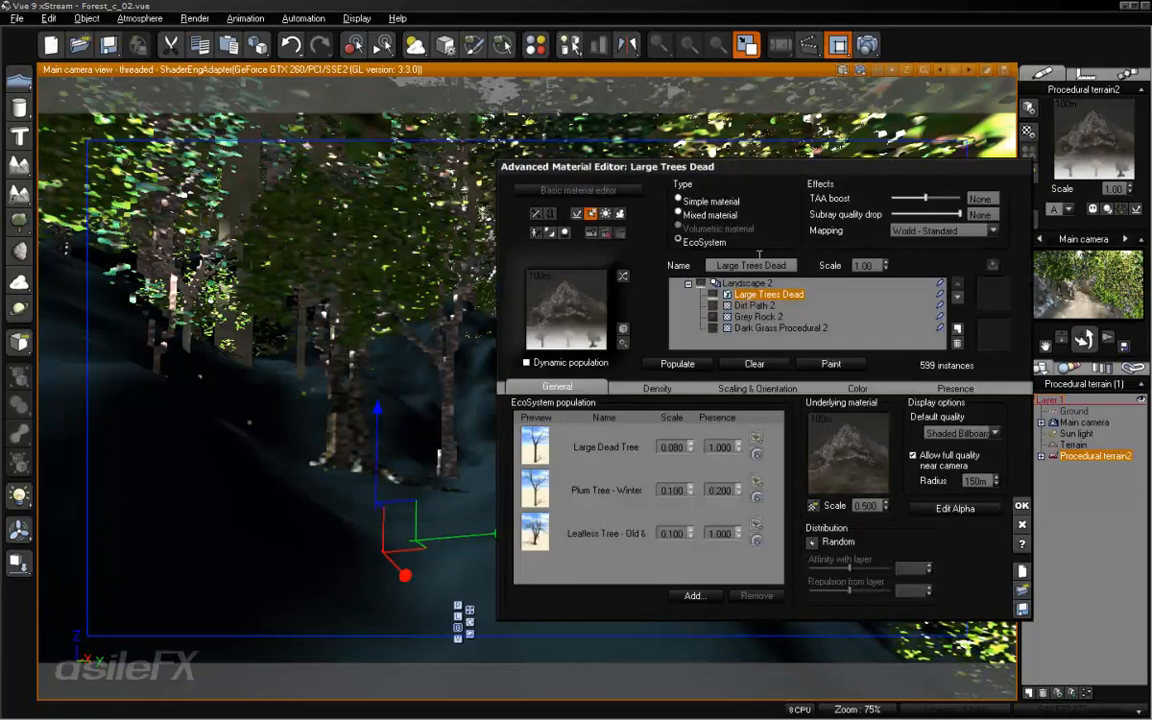
left_click(760, 305)
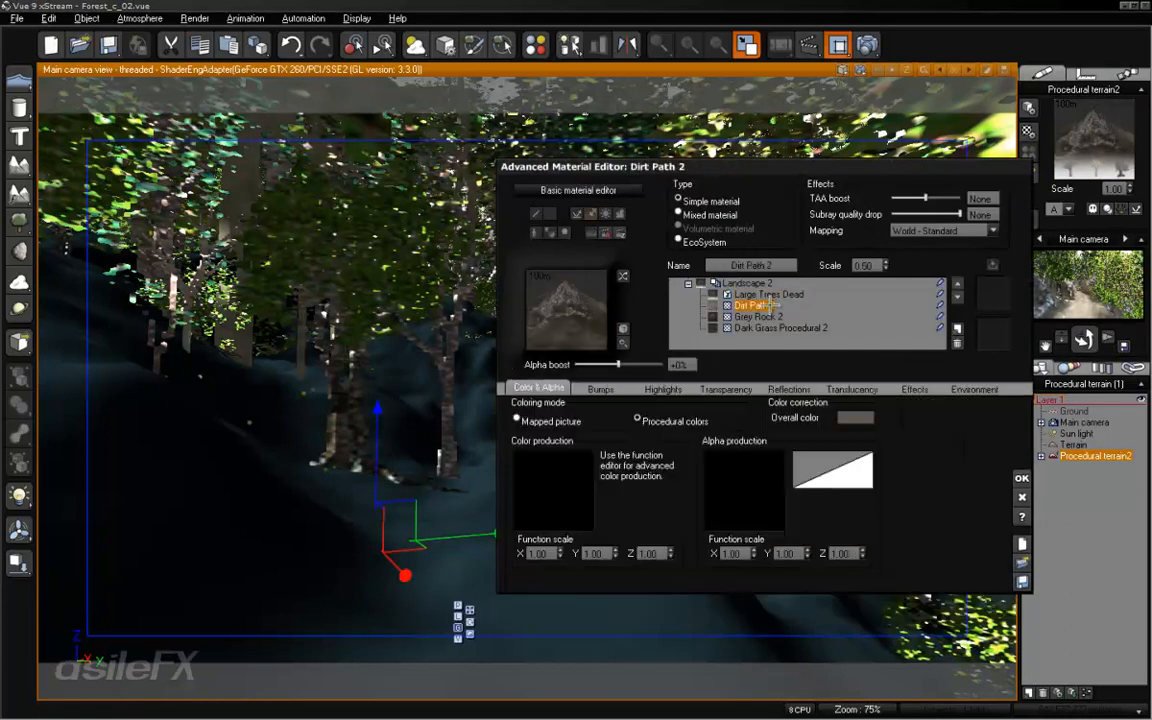
left_click(704, 242)
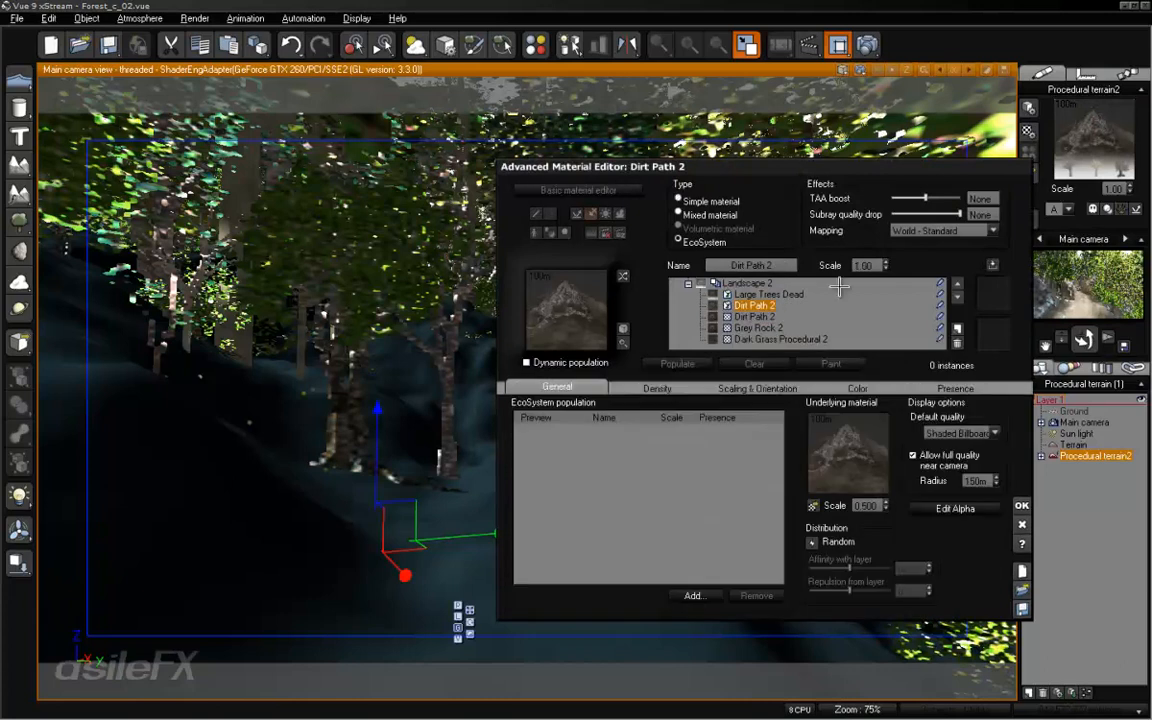
left_click(957, 284)
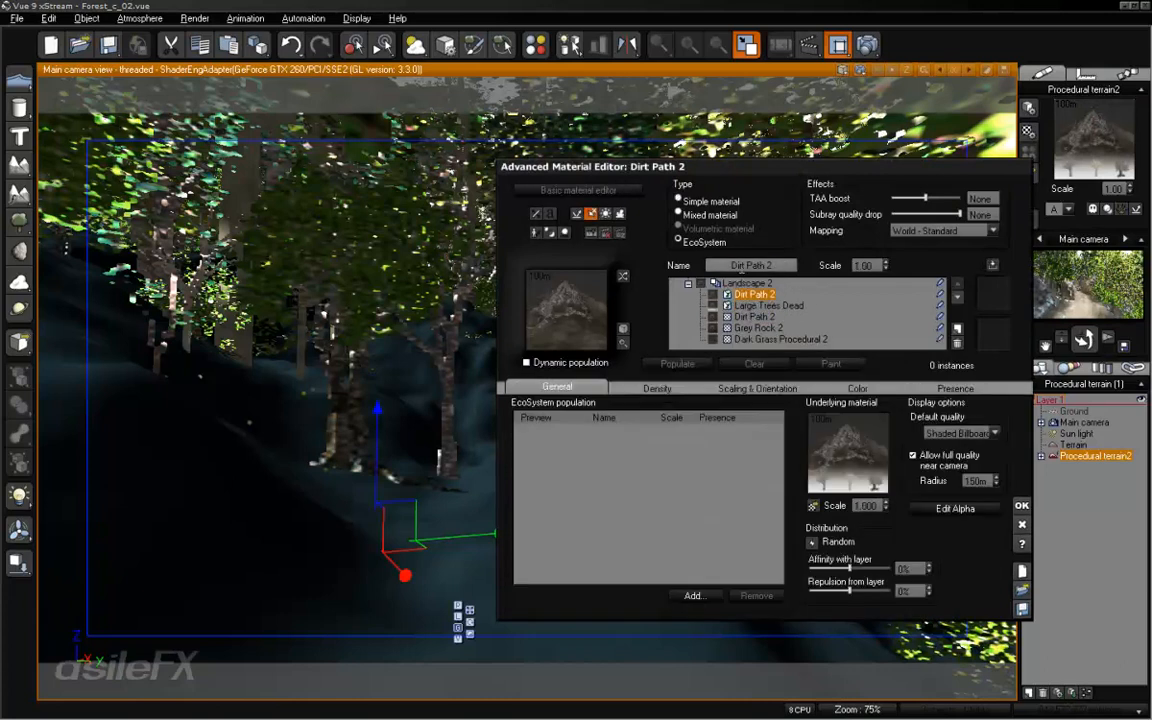
left_click(748, 265)
type("Ground Cover")
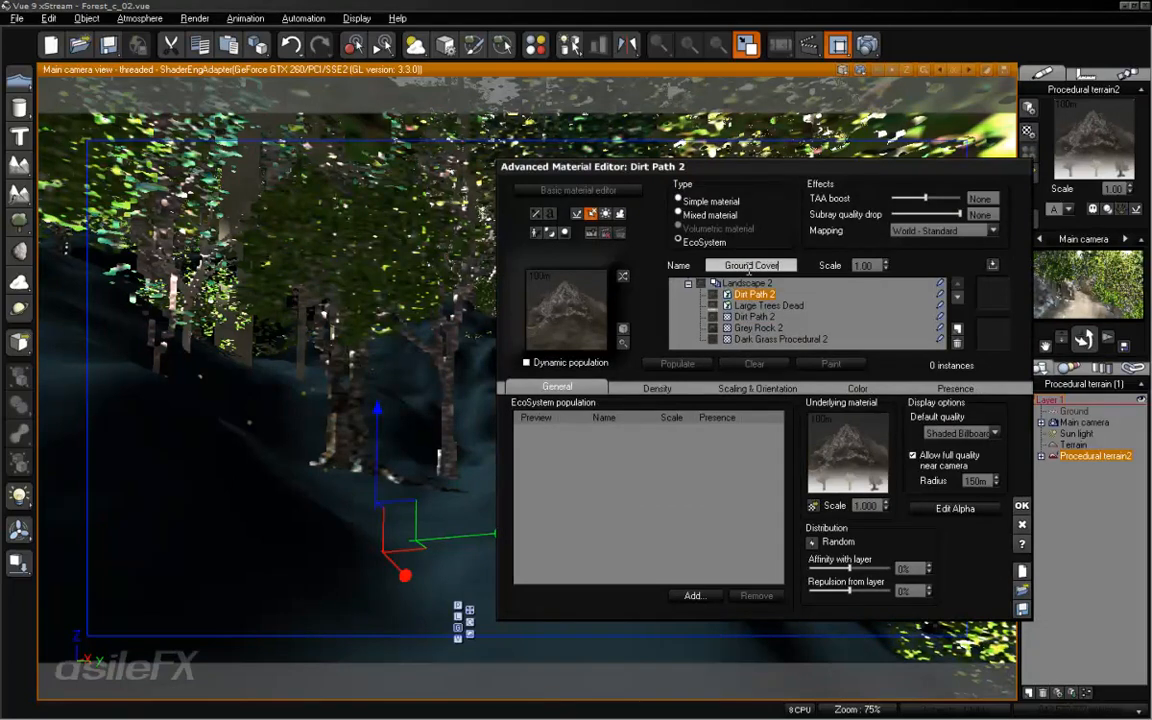
key("Return")
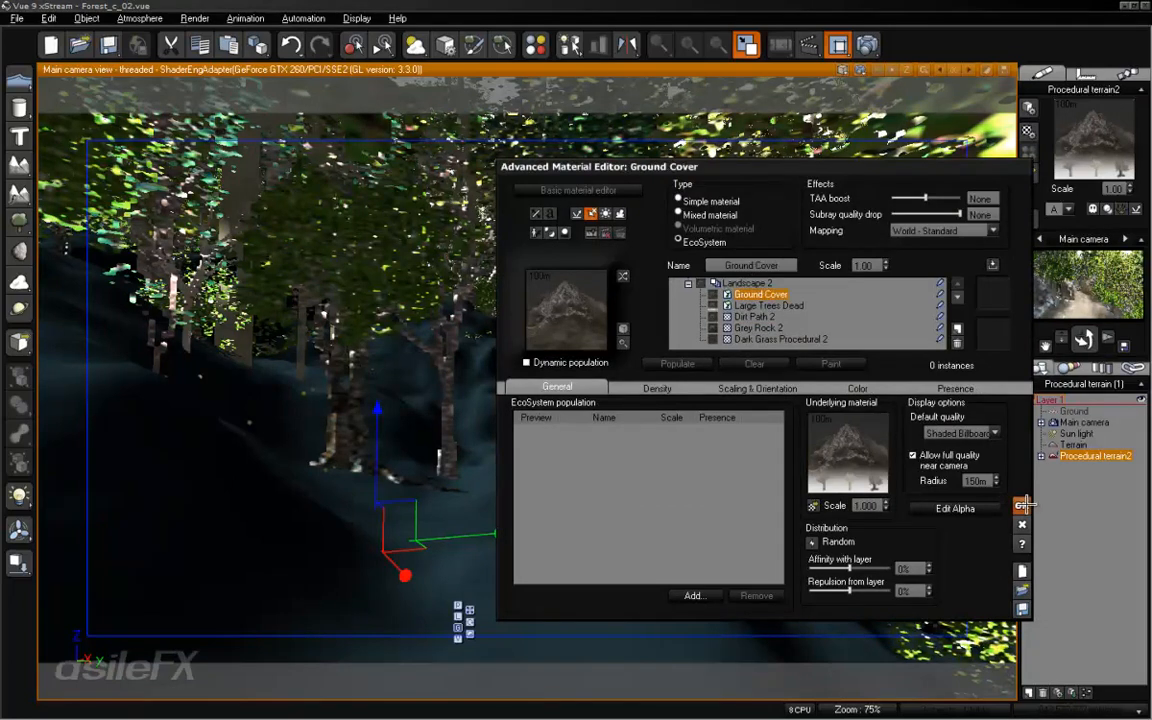
left_click(1020, 504)
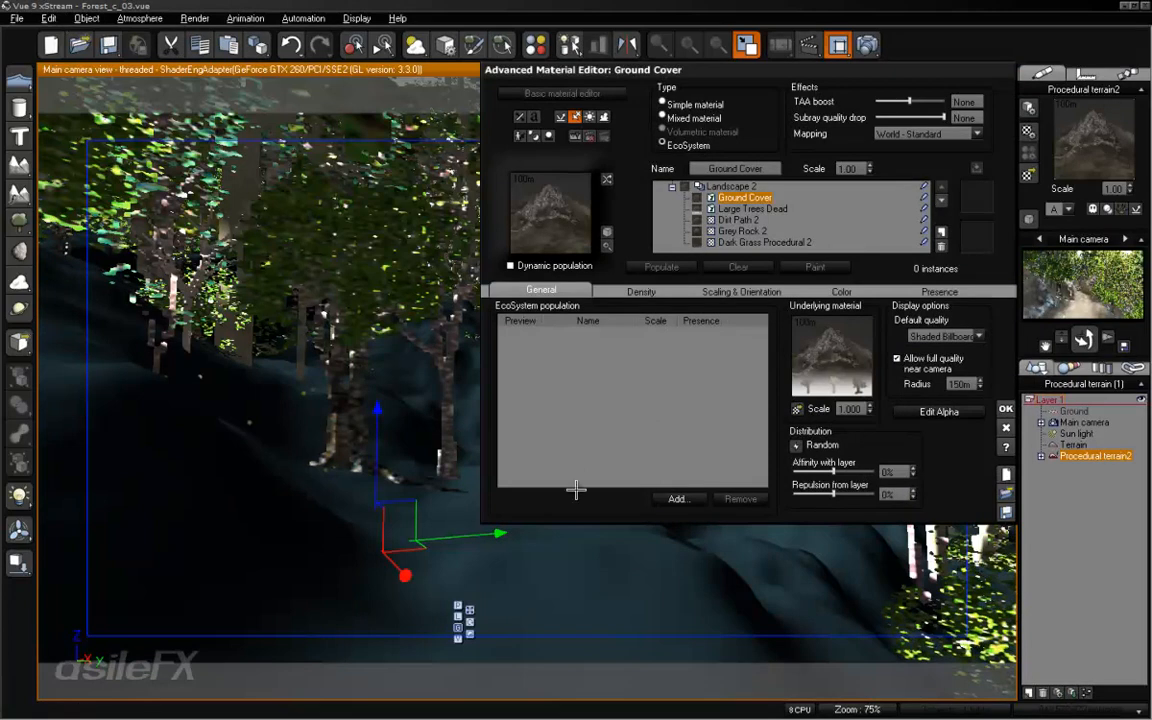
- Add the DeadLeaves_01 plant from the Forest Trees collection to the Ground Cover EcoSystem population
left_click(676, 498)
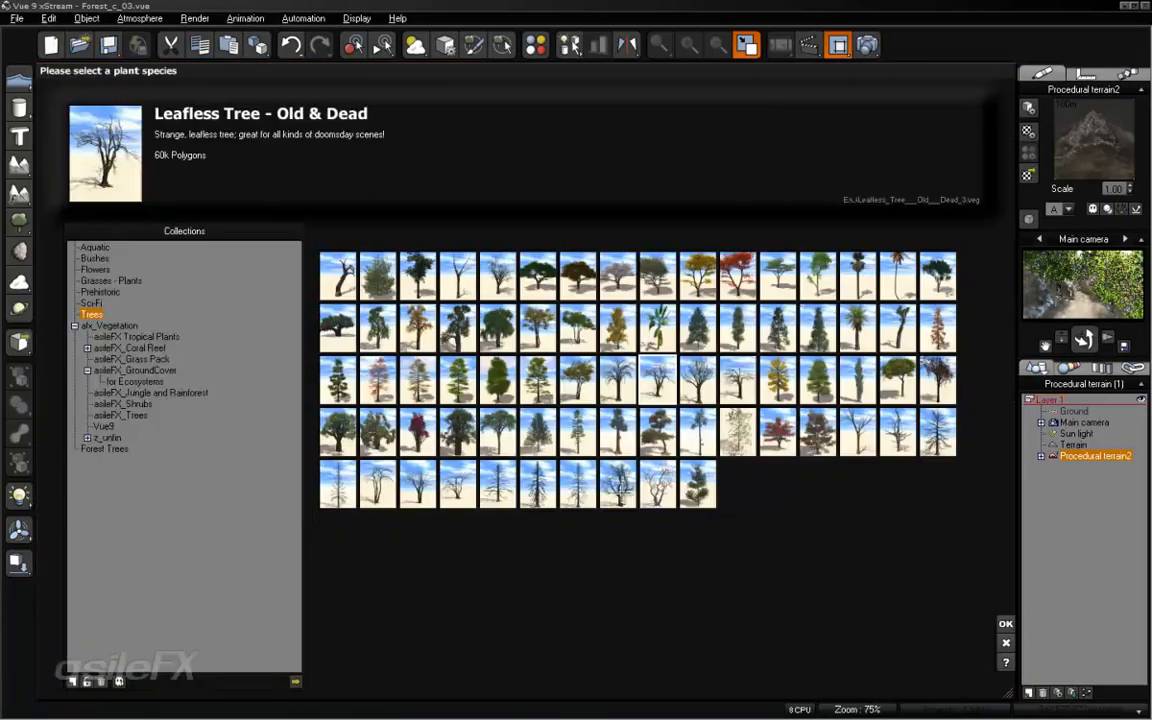
left_click(104, 448)
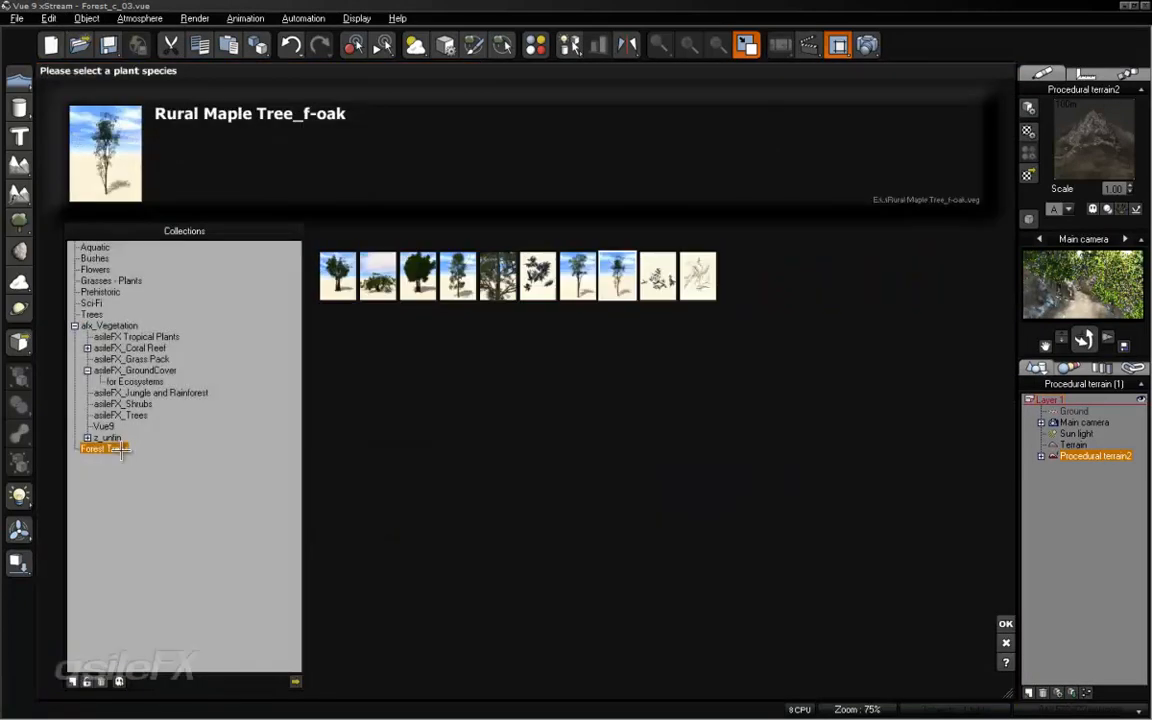
left_click(537, 276)
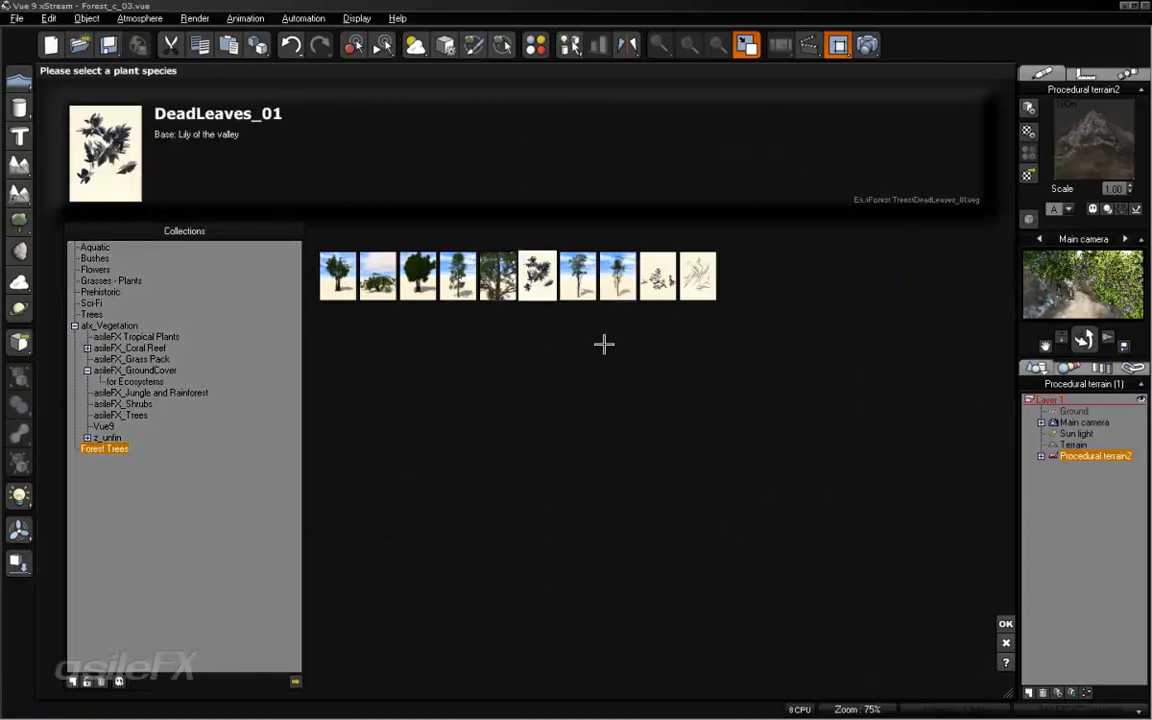
left_click(1006, 624)
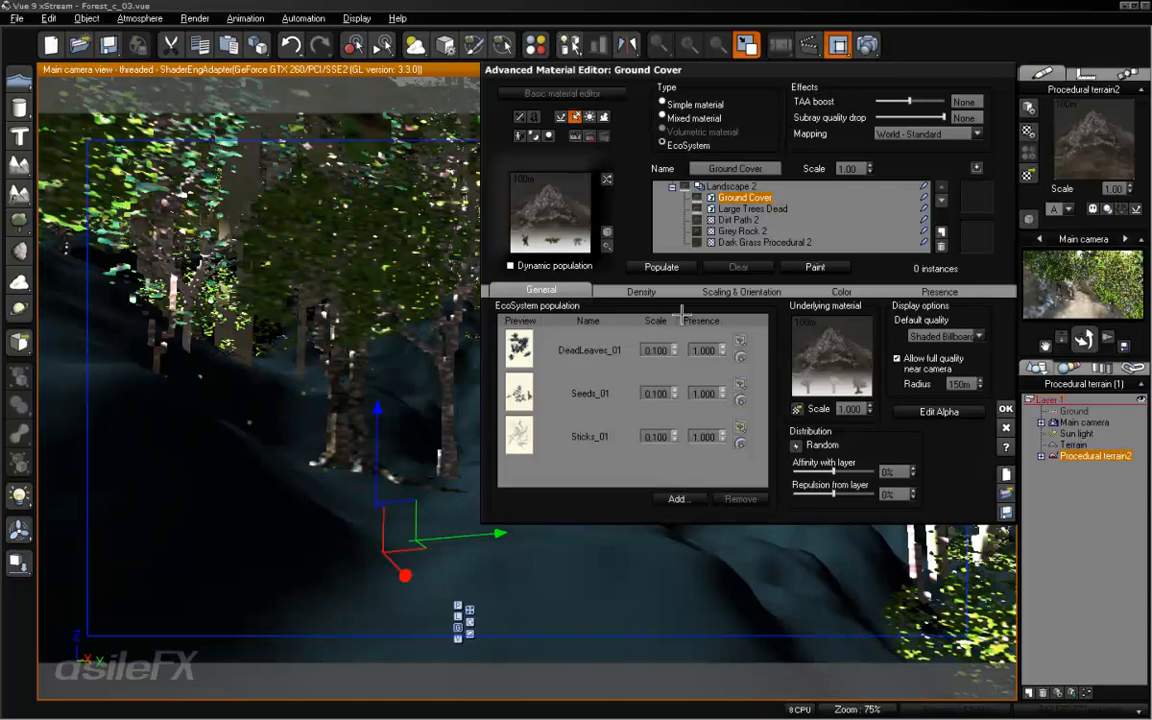
- Set Ground Cover's overall scaling to 5.086 and maximum X size variation to 0.1, repopulating the layer after each change
left_click(718, 289)
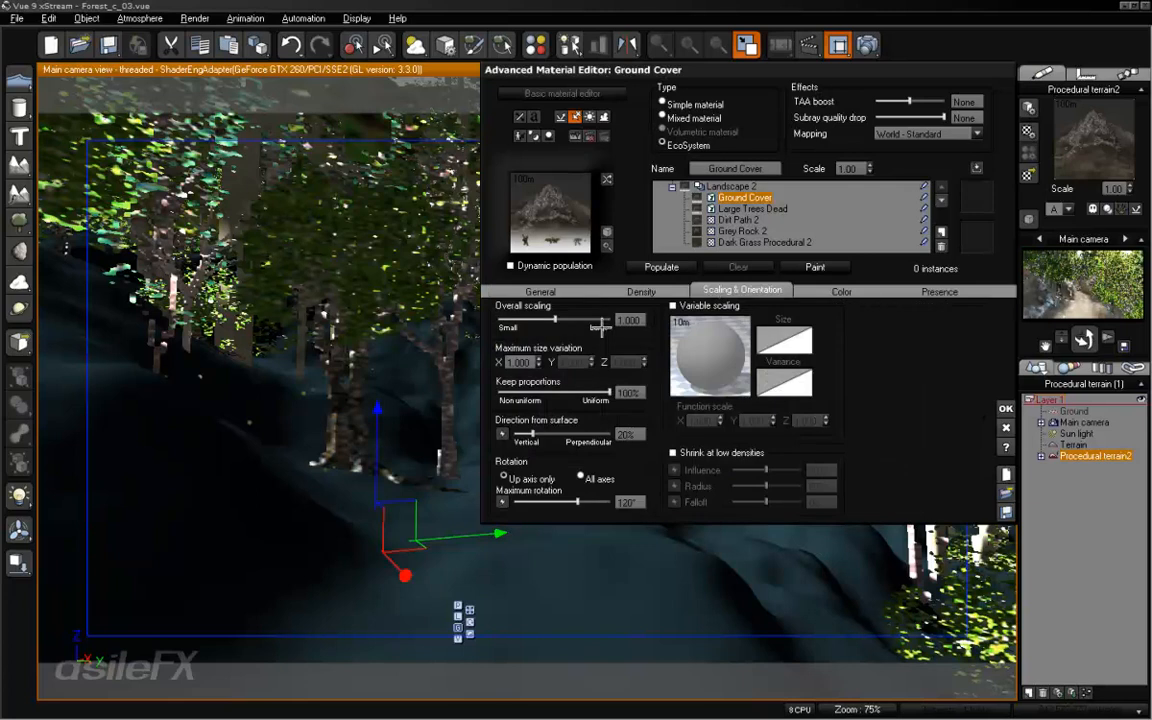
left_click_drag(569, 313, 616, 324)
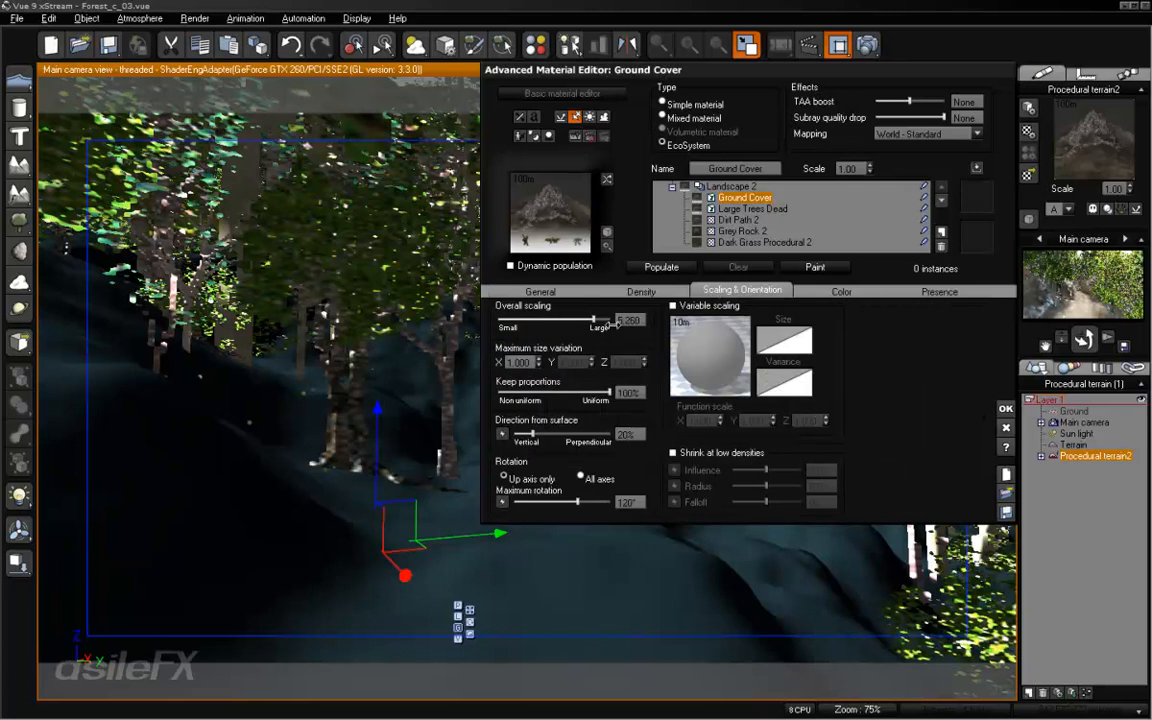
left_click(672, 267)
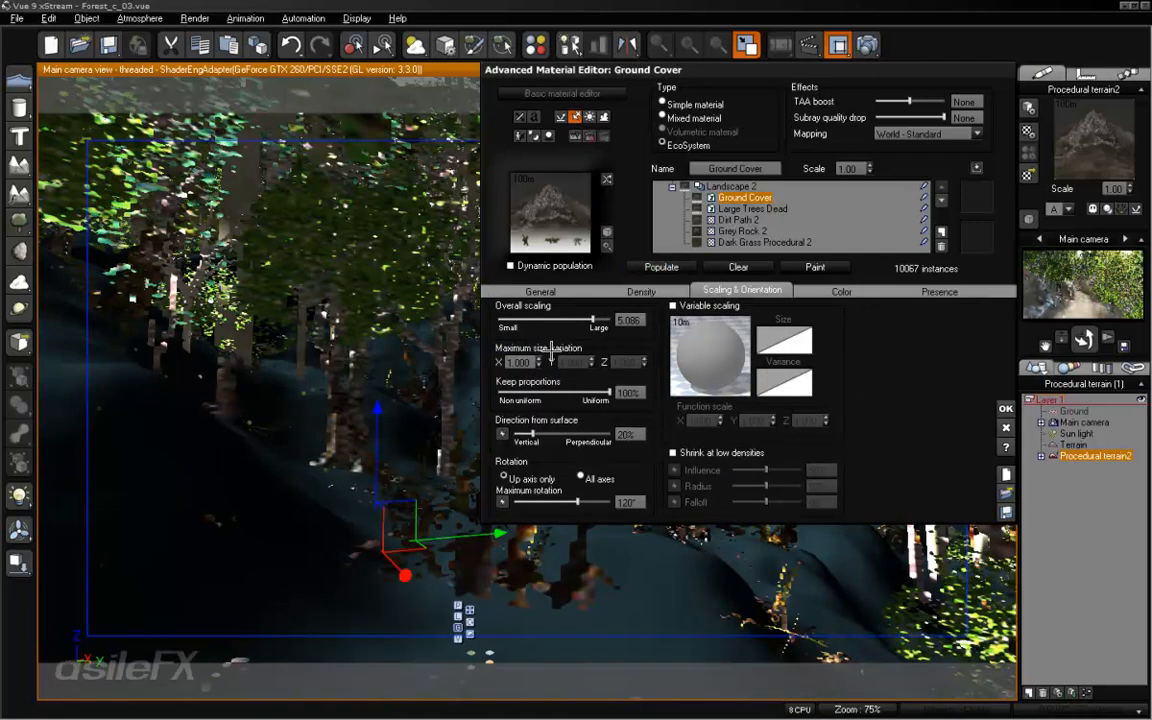
left_click(516, 362)
left_click(674, 267)
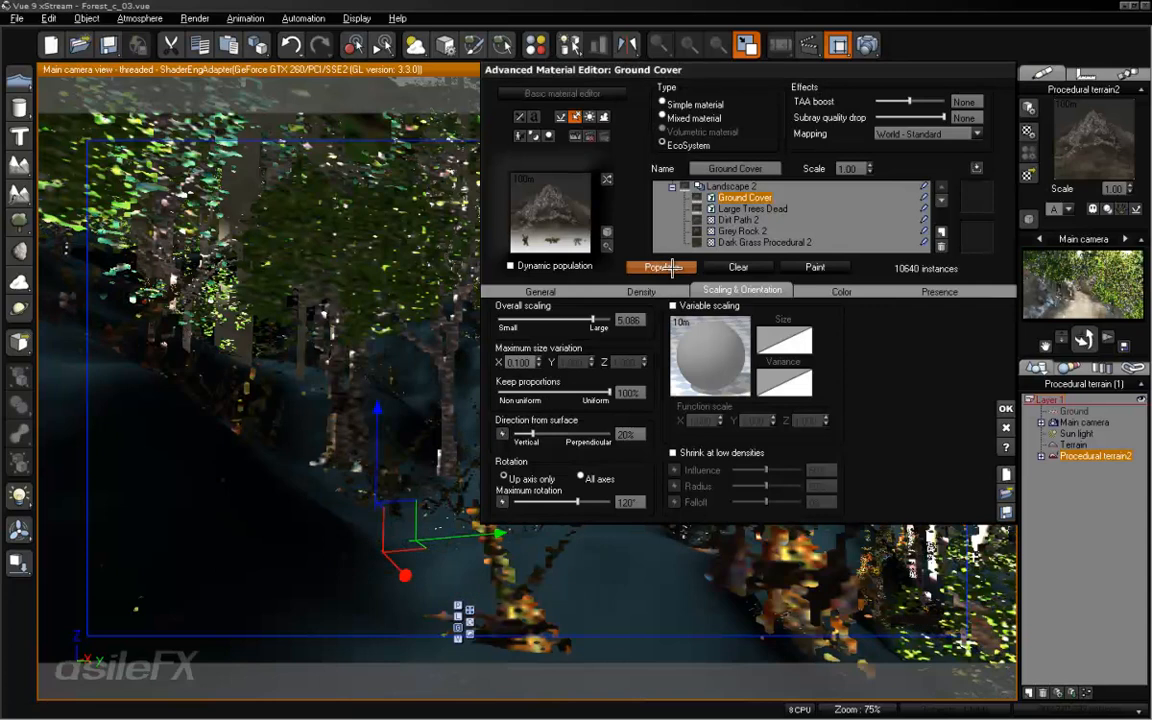
- Reduce Ground Cover's overall scaling in two stages, to 3.274 and 2.170, repopulating the layer after each
left_click(680, 267)
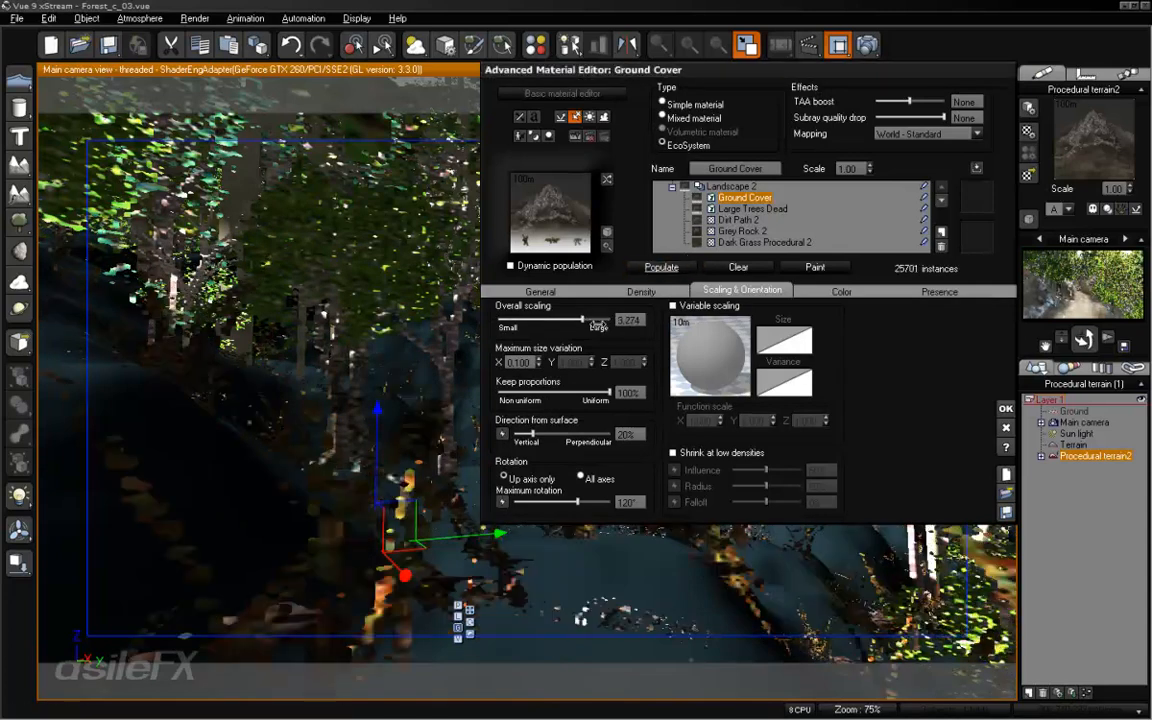
left_click_drag(590, 318, 574, 319)
left_click(667, 267)
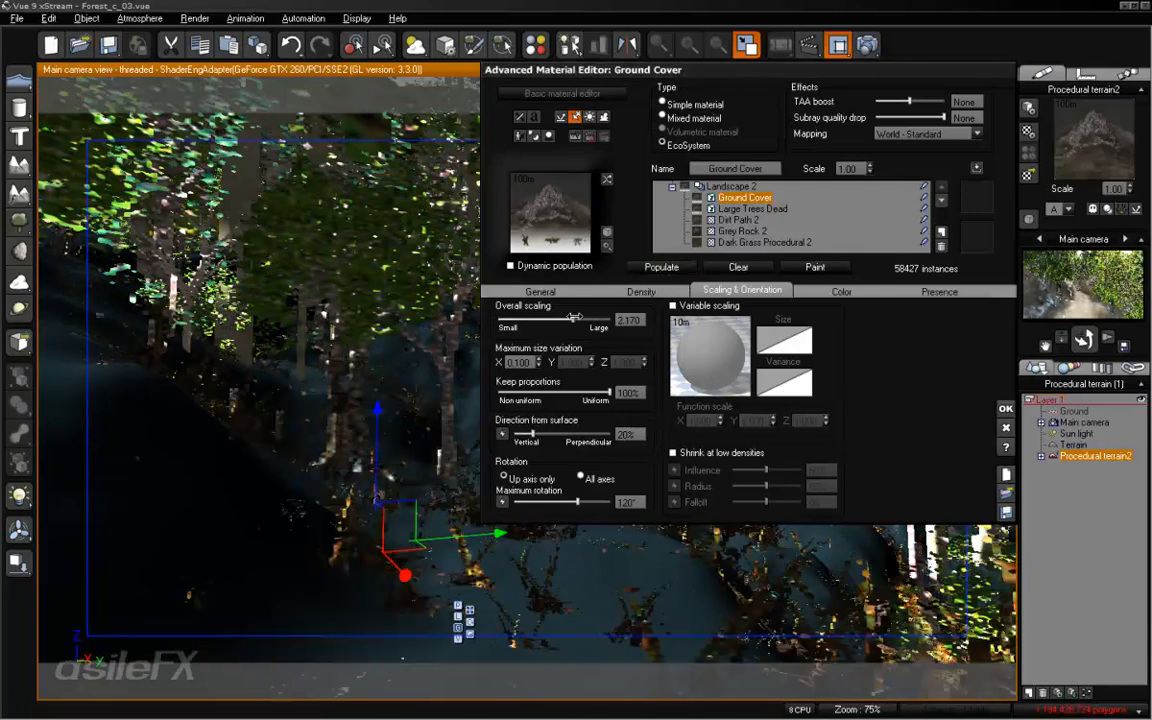
- Set Ground Cover's maximum size variation in X to 0 and repopulate the layer
left_click(533, 363)
type("0")
key("Return")
left_click(681, 267)
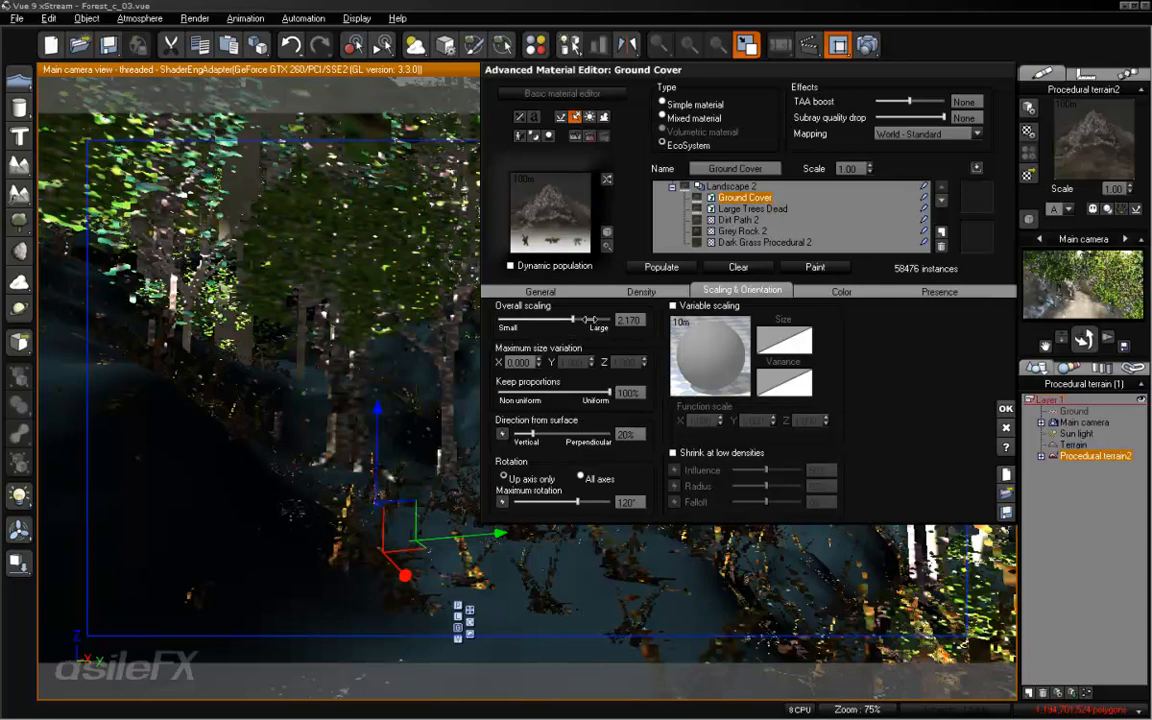
- Reduce Ground Cover's overall scaling to 1.533, repopulate the layer and check its density settings
left_click_drag(588, 319, 565, 319)
left_click(688, 268)
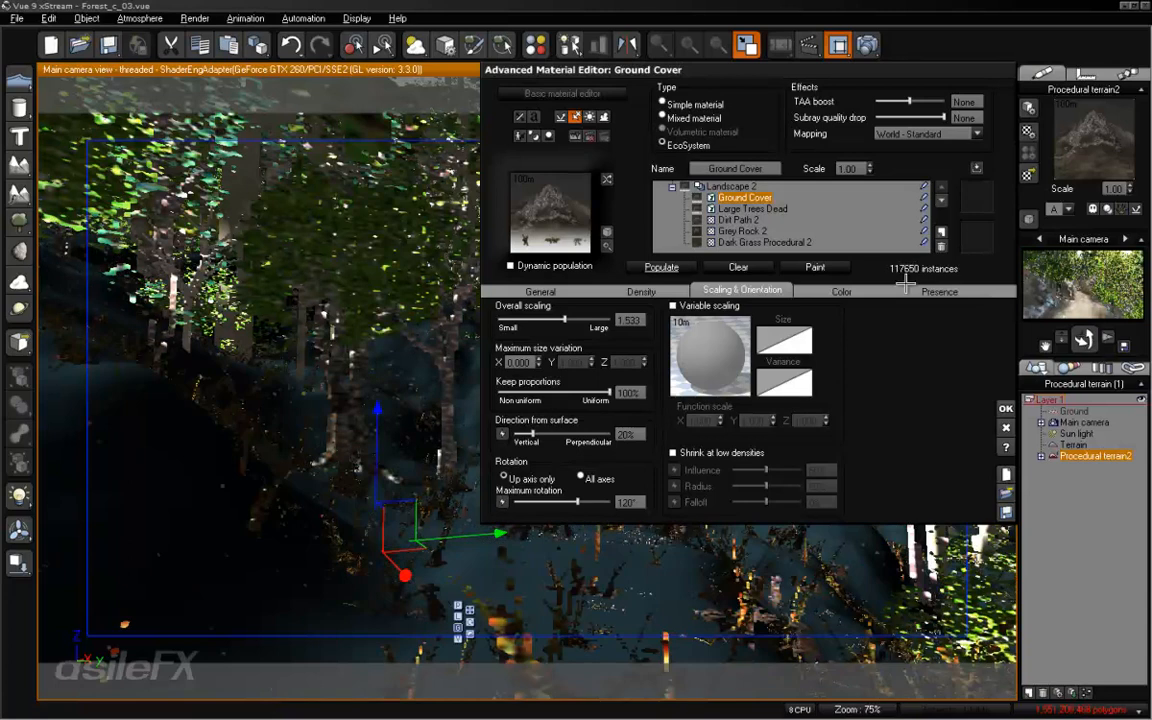
left_click(628, 291)
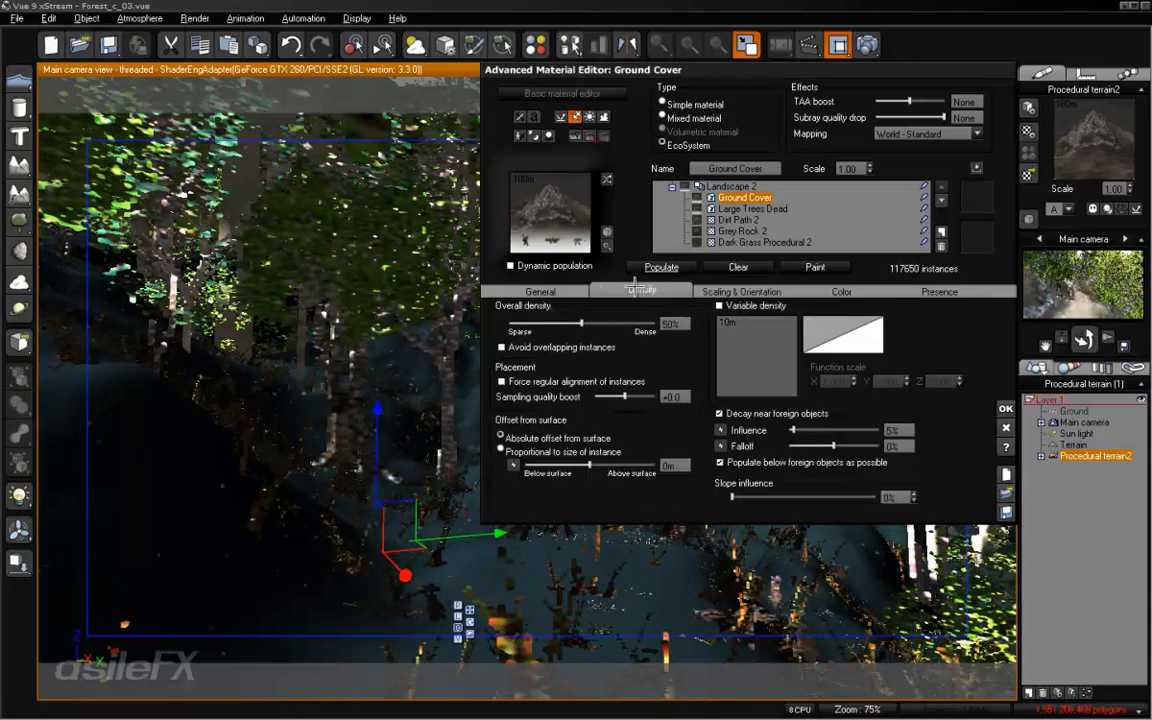
- Set Ground Cover's overall scaling to 1.000 and repopulate the layer
left_click(741, 292)
left_click_drag(590, 324, 578, 324)
left_click(634, 317)
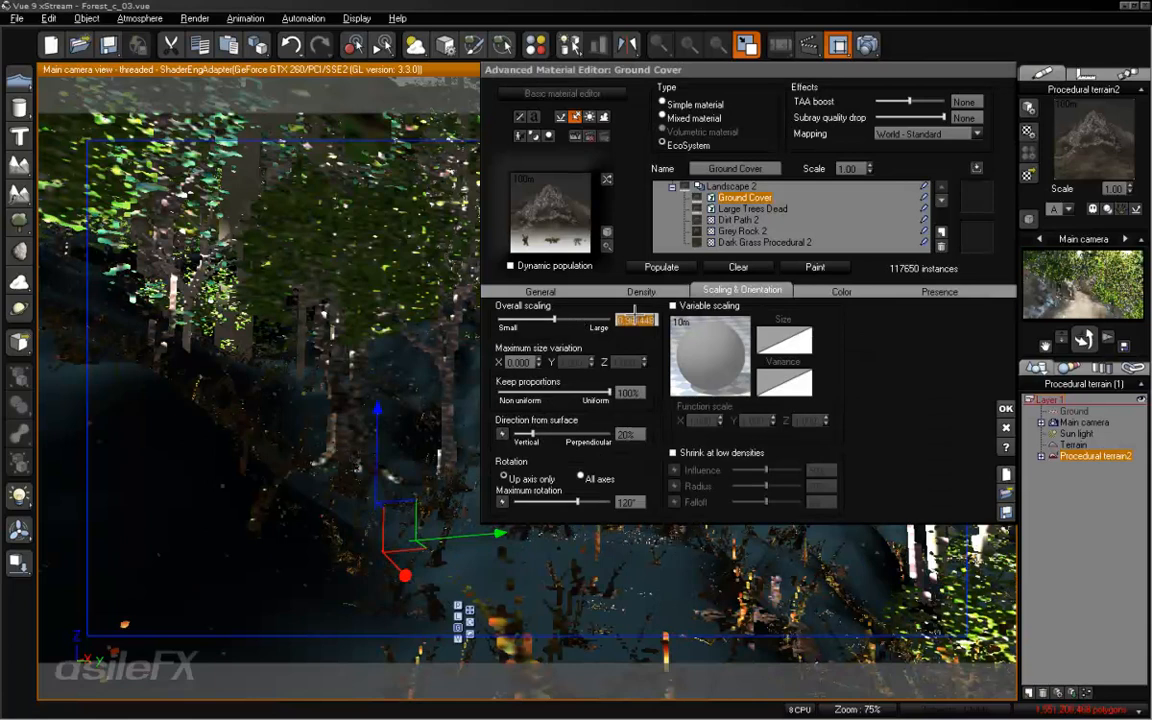
left_click(655, 267)
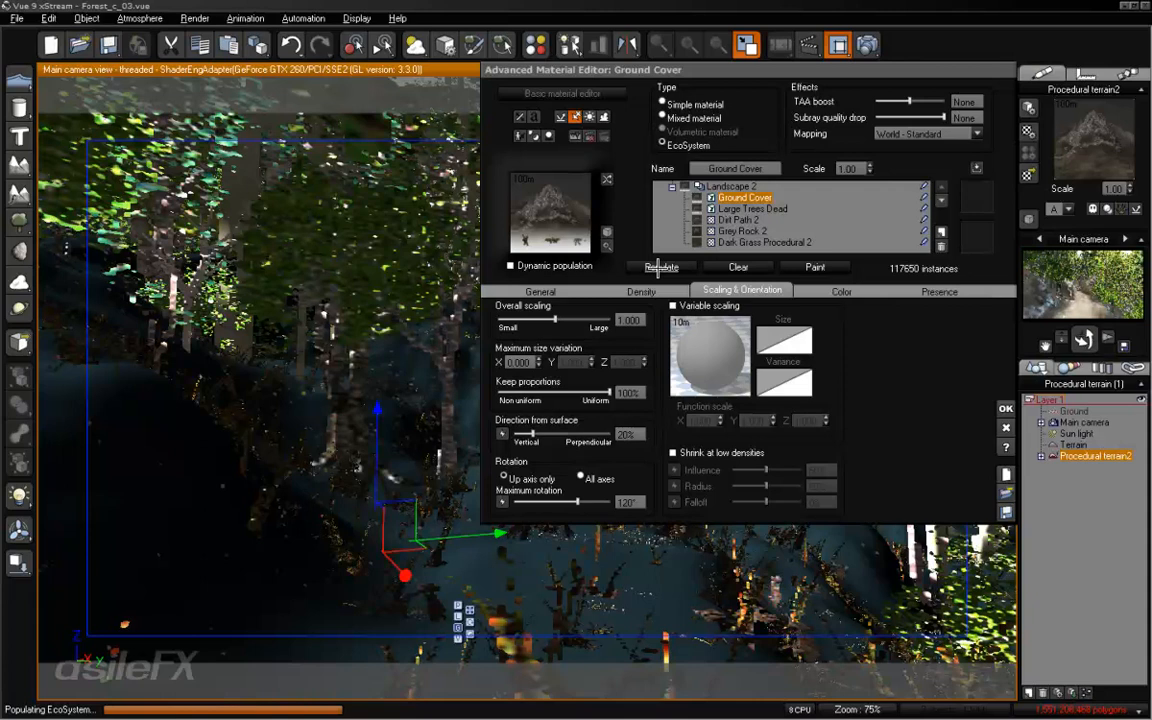
left_click(659, 267)
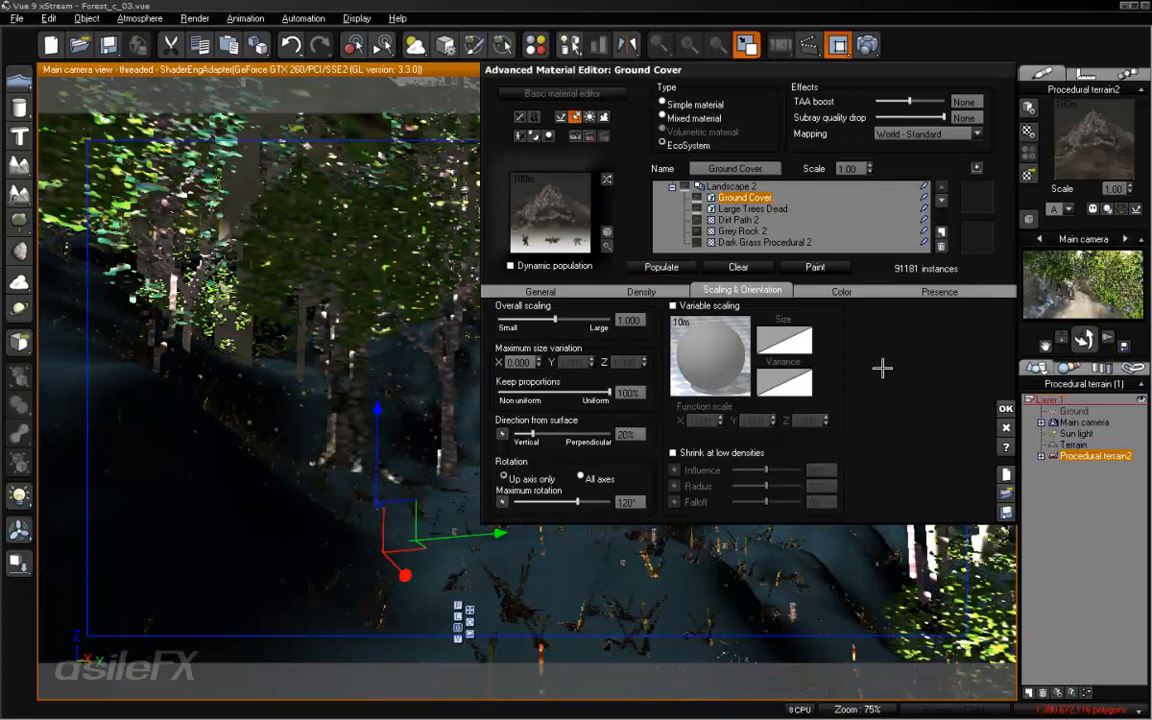
- Turn off decay near foreign objects for the Ground Cover layer and accept the material changes
left_click(641, 290)
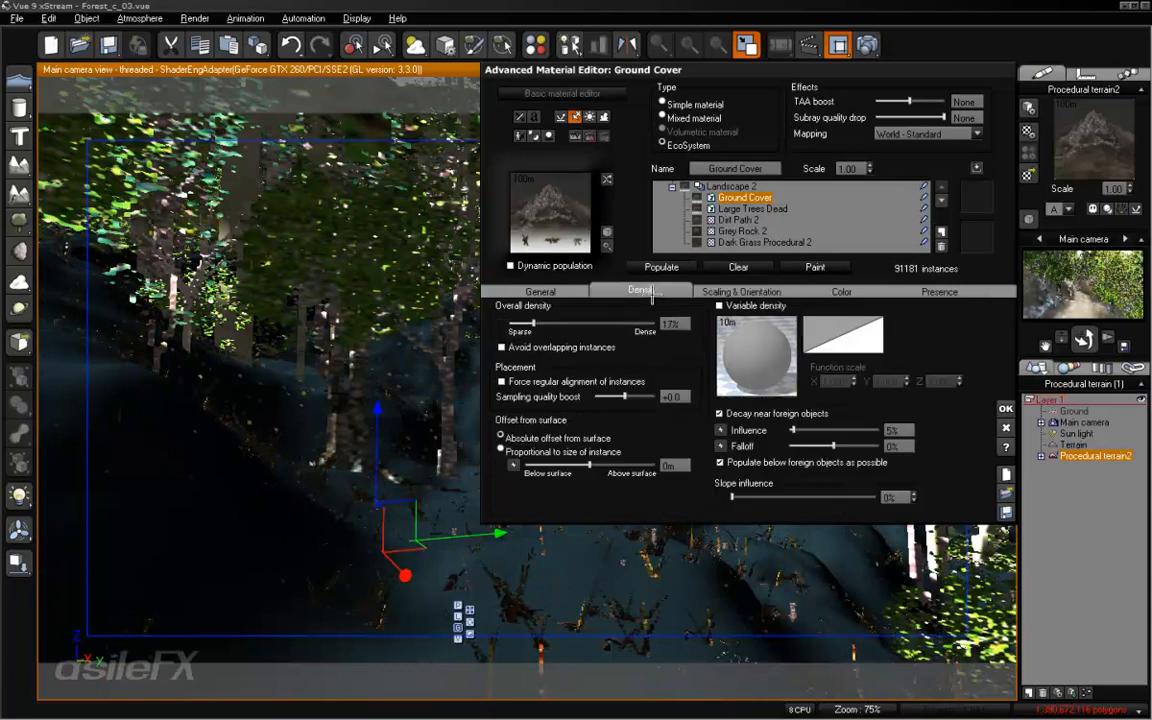
left_click(749, 414)
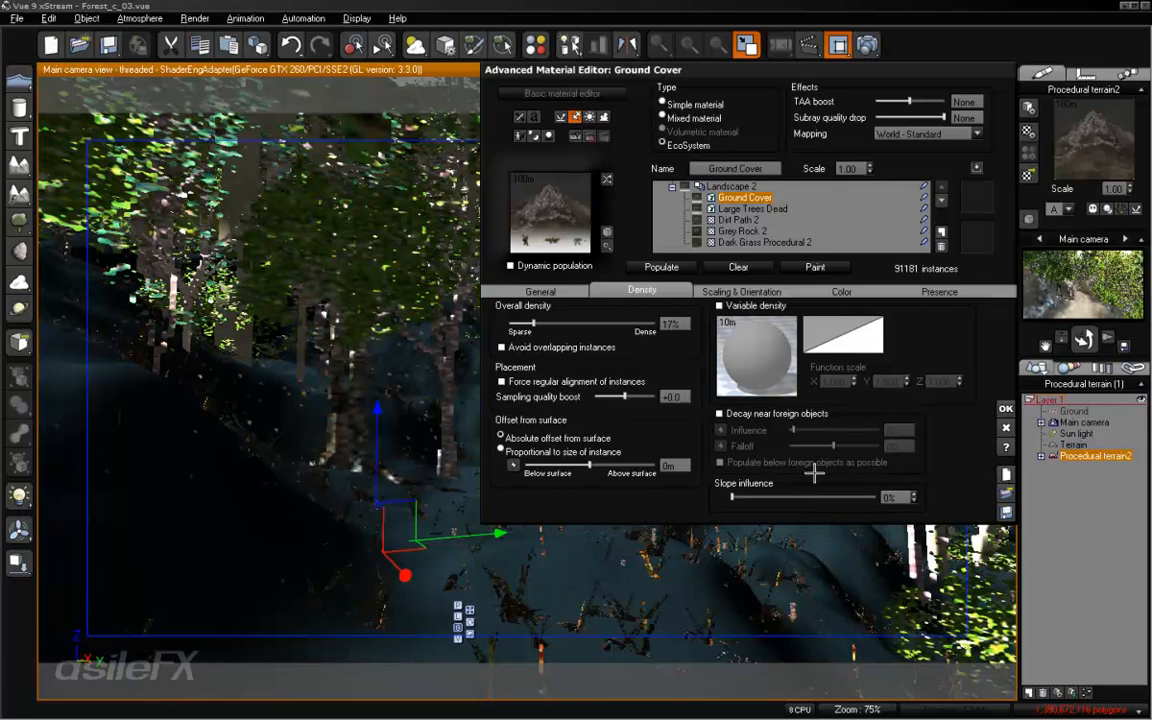
left_click(1005, 408)
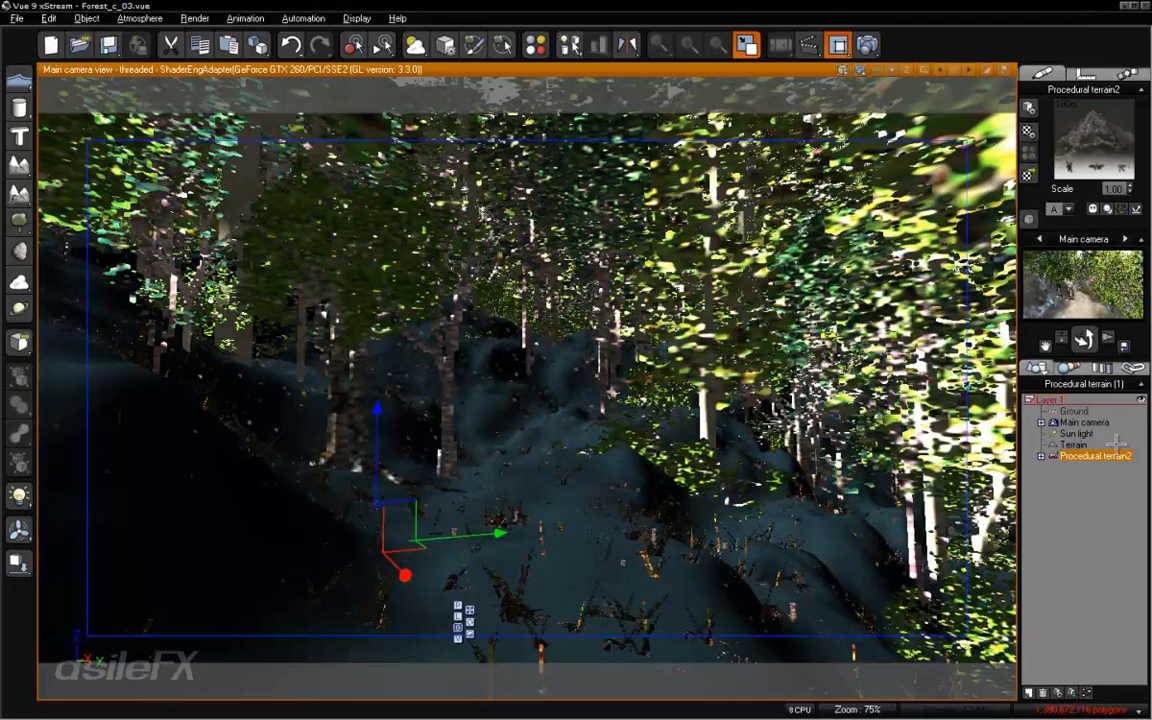
- Highlight the Terrain object and clear the selection to examine the ground cover in the main camera view
left_click(1073, 444)
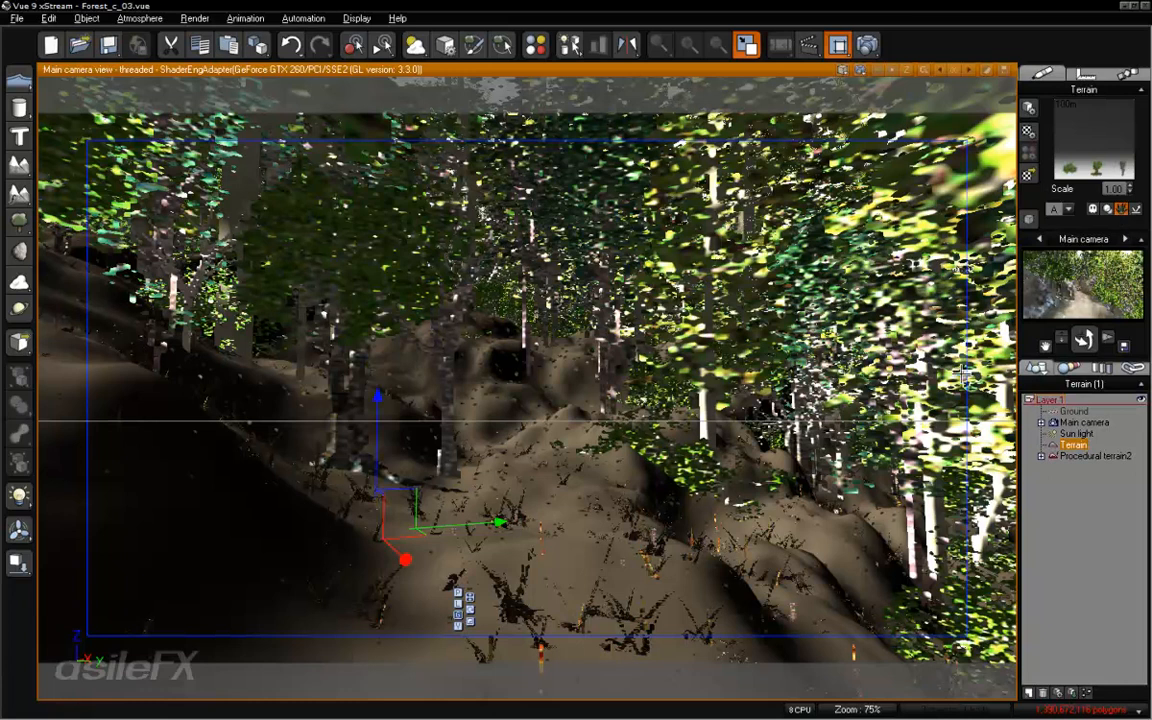
left_click(1070, 507)
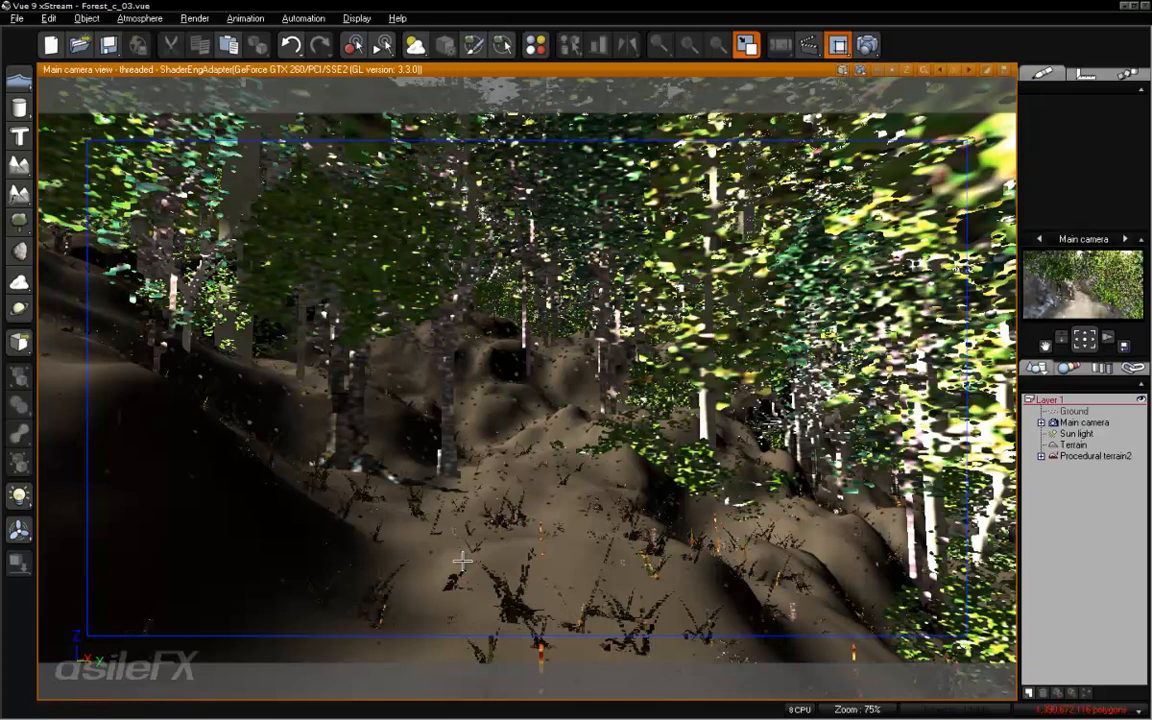
- Add an Unscaled Projected Texture Map node with the curved path image to the alpha function of Procedural terrain2's Ground Cover layer
left_click(1084, 458)
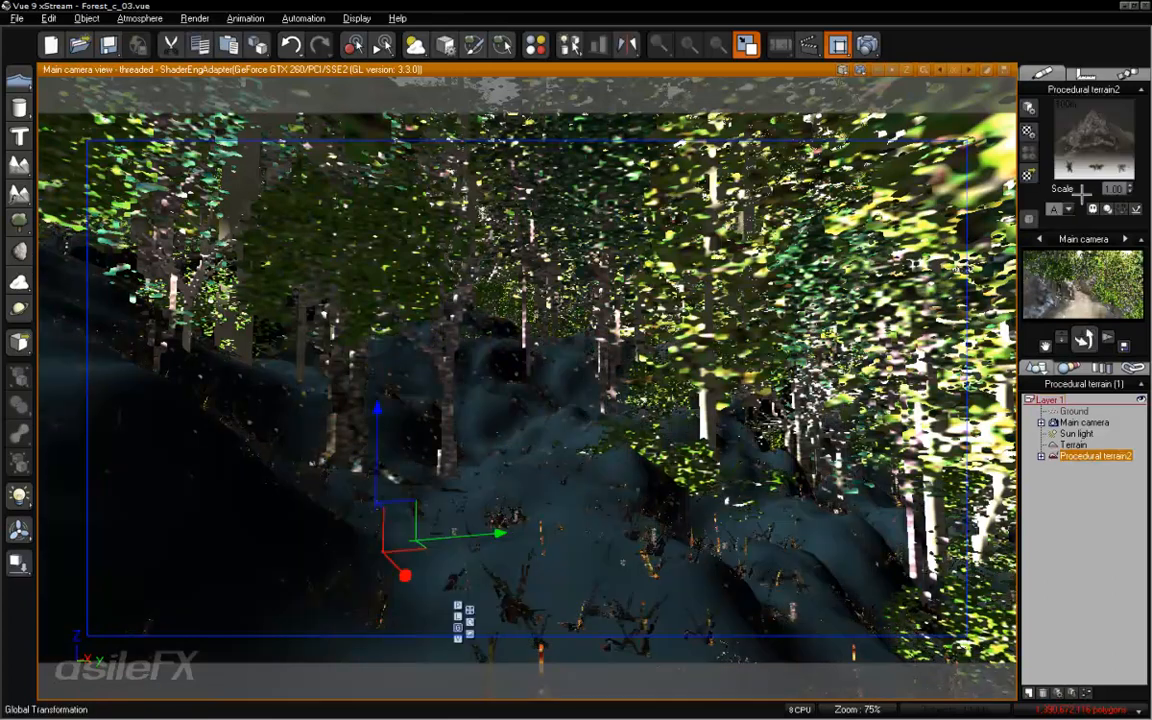
right_click(1093, 133)
left_click(1067, 140)
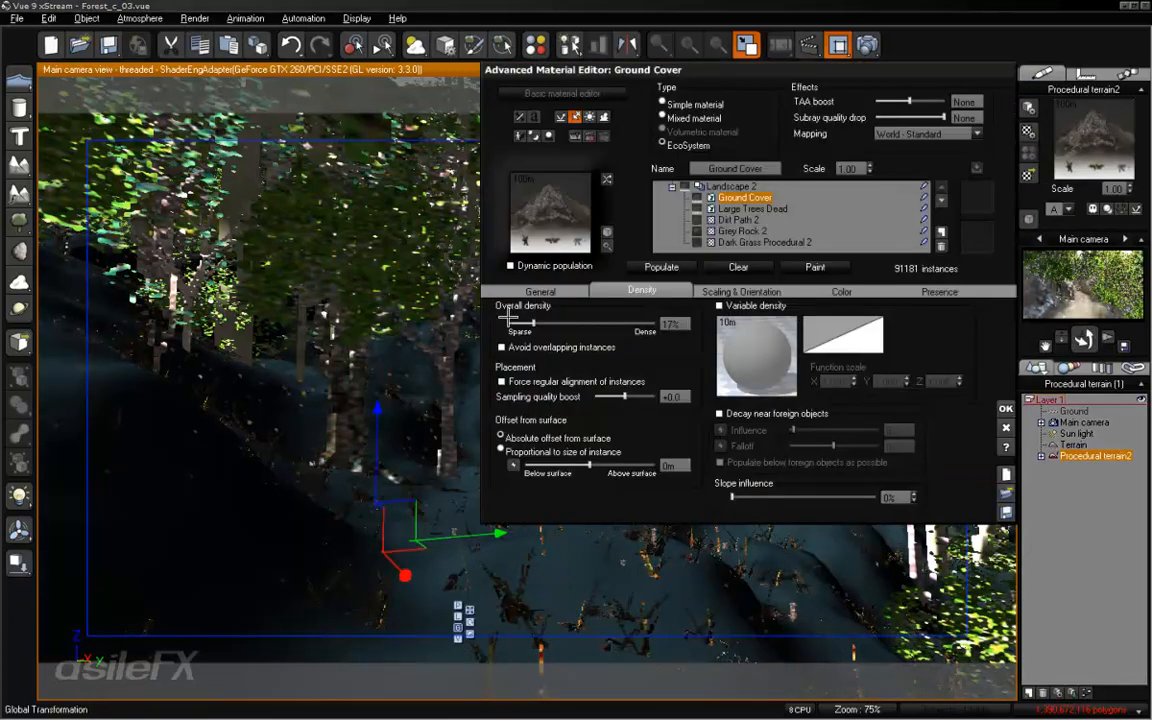
left_click(505, 290)
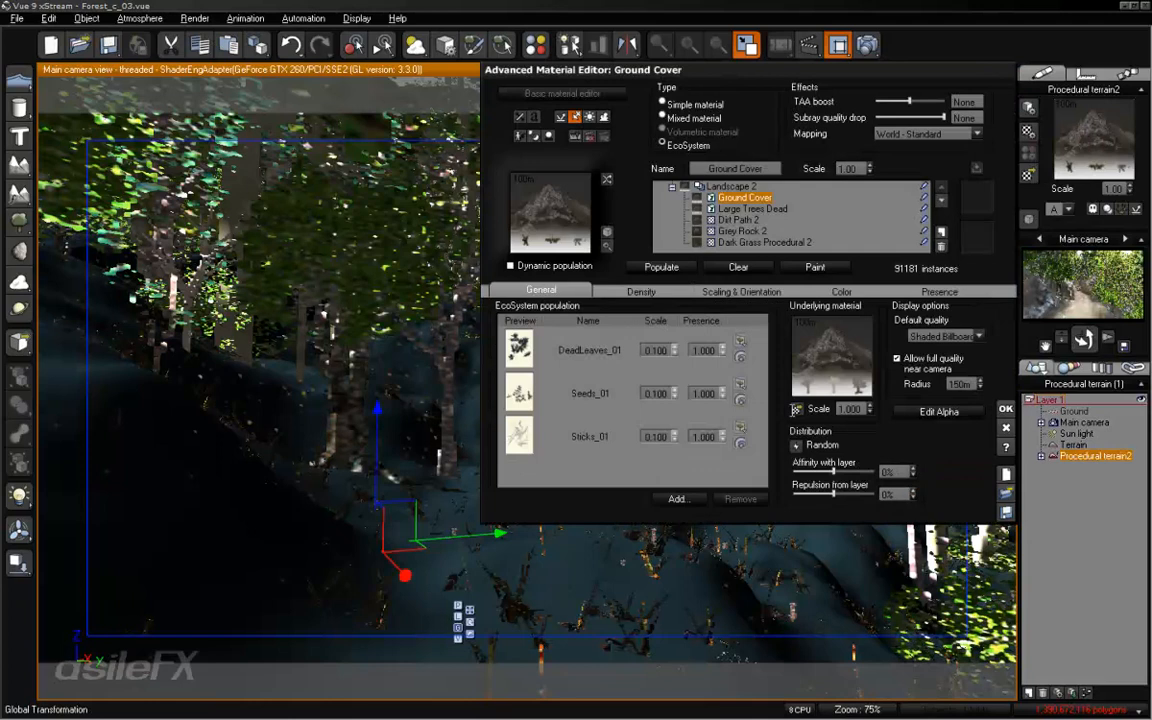
left_click(939, 411)
left_click(349, 317)
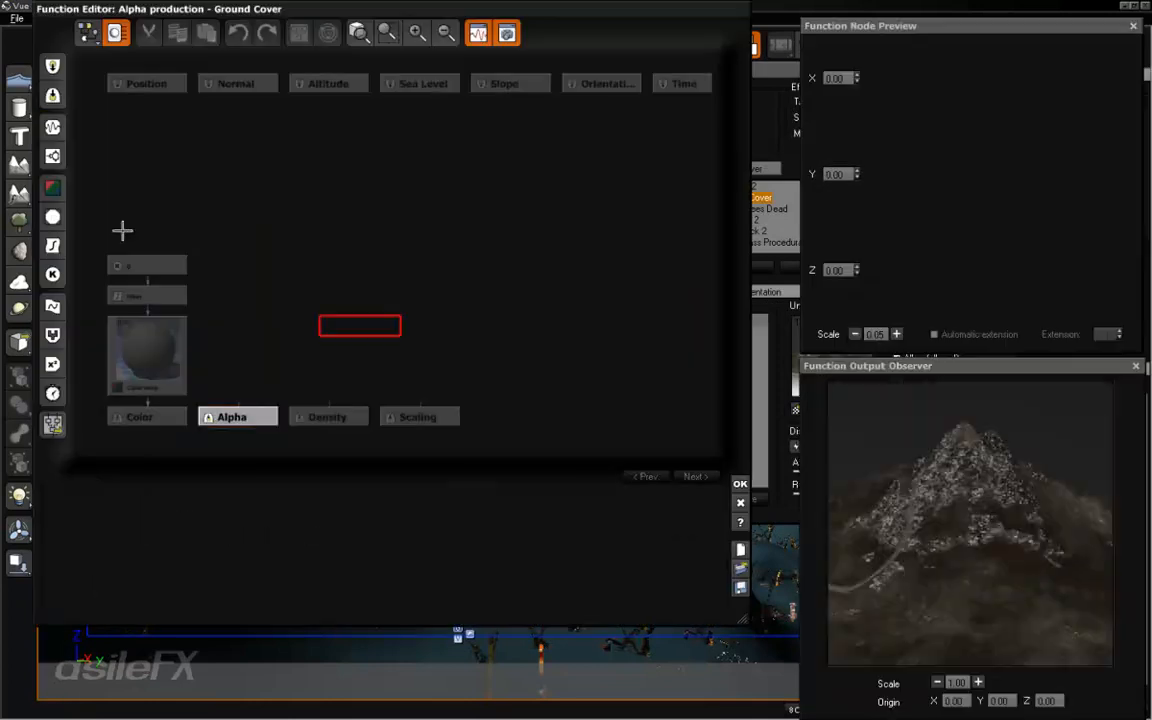
left_click(53, 217)
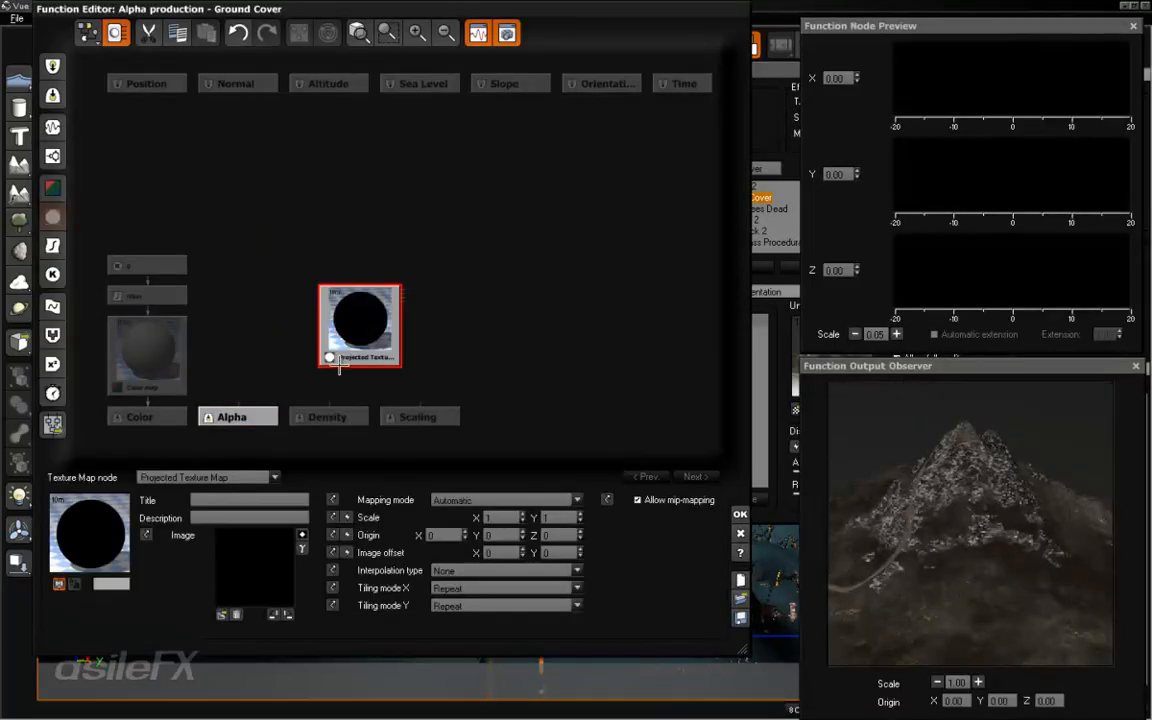
left_click(237, 479)
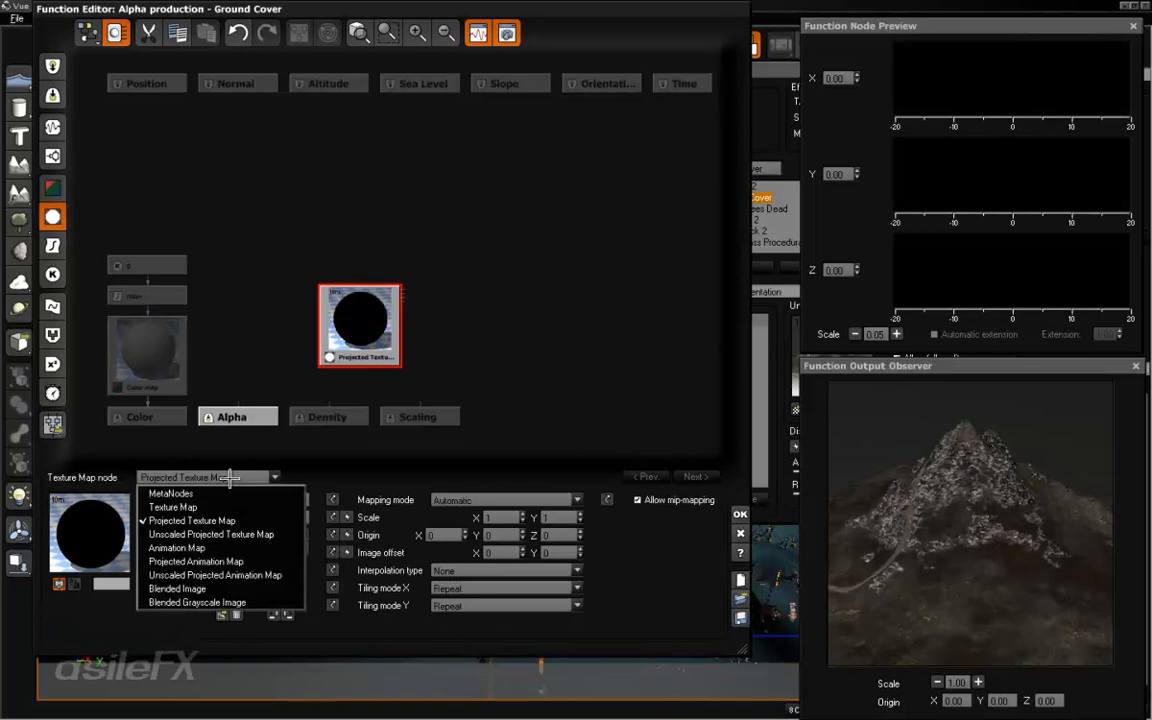
left_click(215, 530)
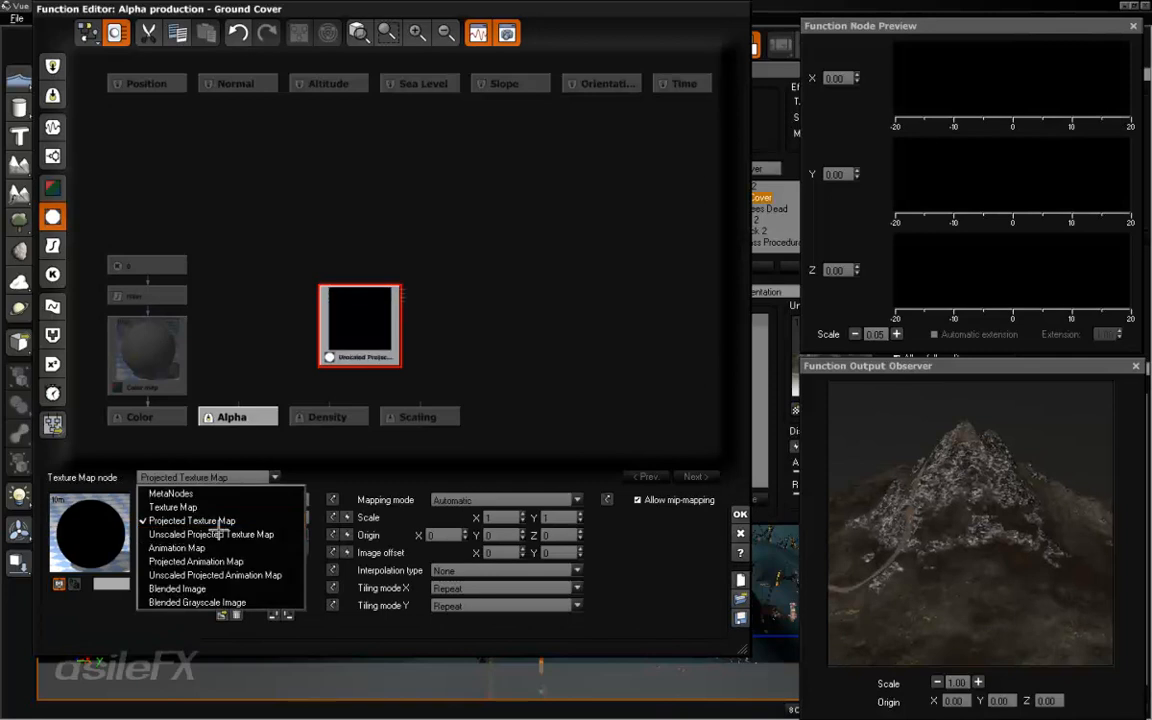
left_click(221, 614)
left_click(292, 683)
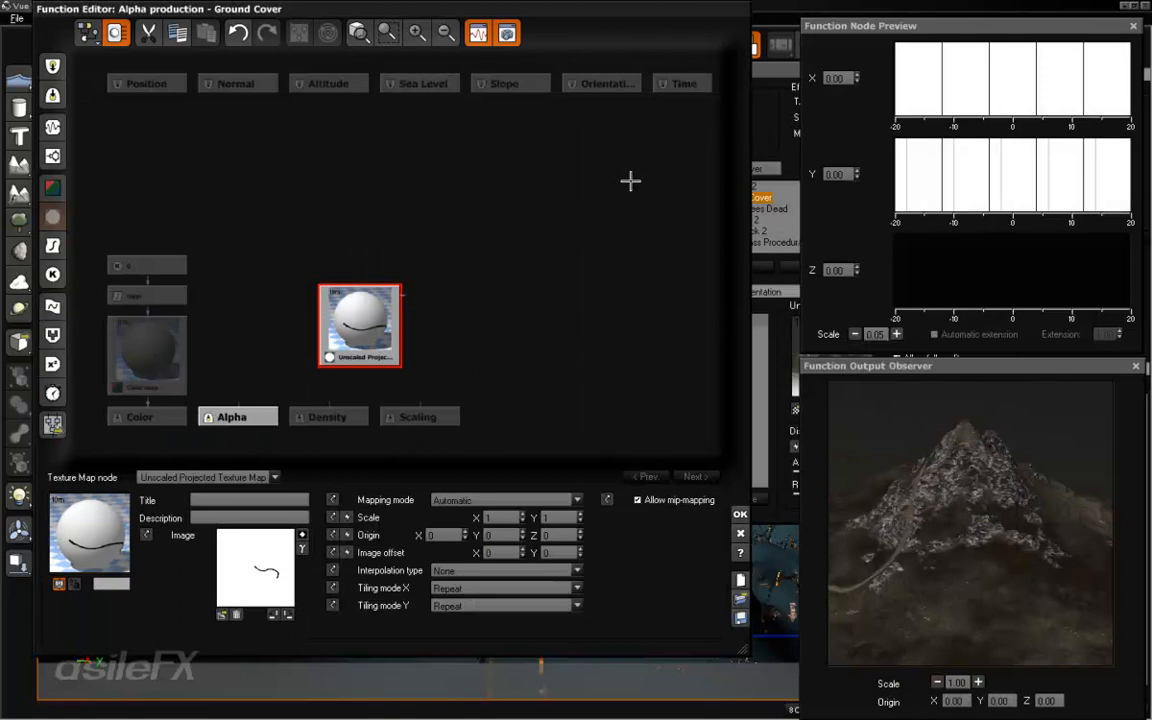
- Connect the path texture node's grayscale output to Alpha, invert its image and accept the function
left_click_drag(346, 280, 224, 280)
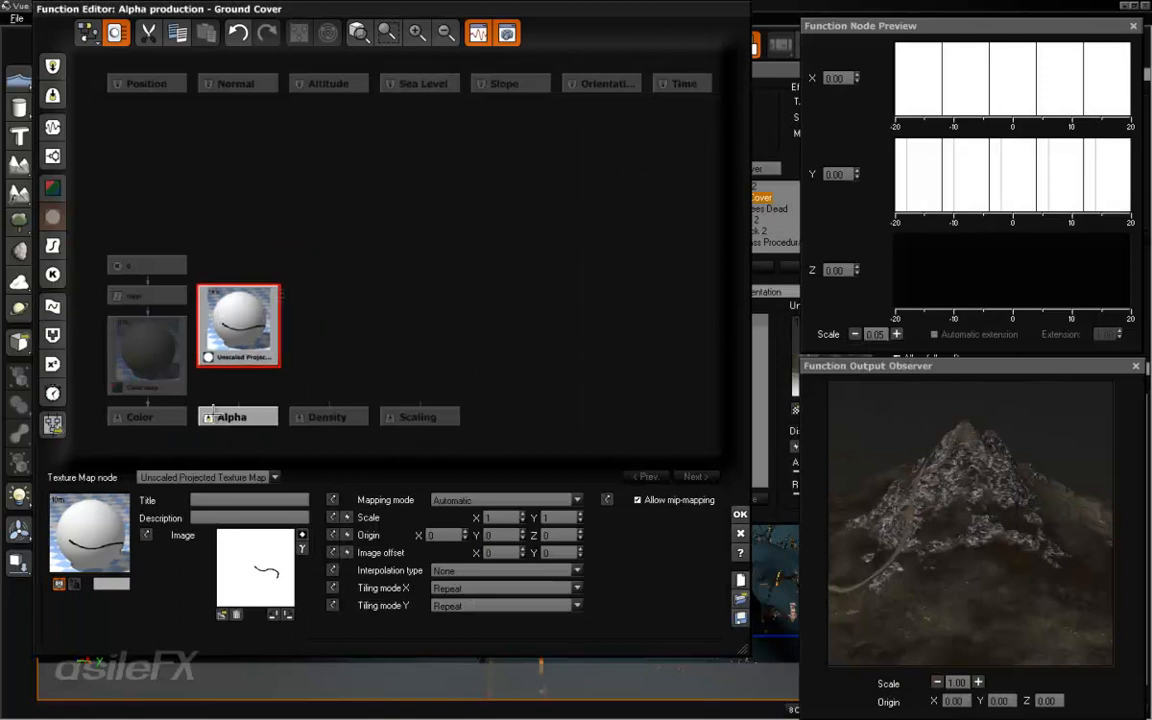
left_click_drag(210, 357, 225, 417)
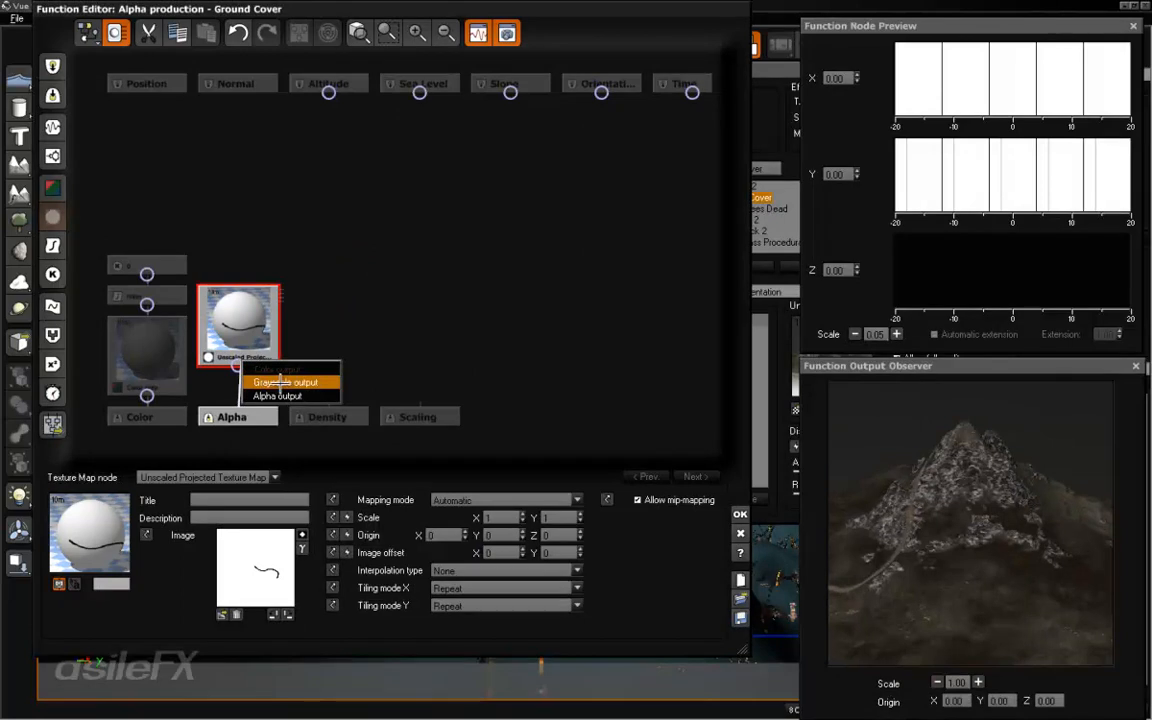
left_click(283, 382)
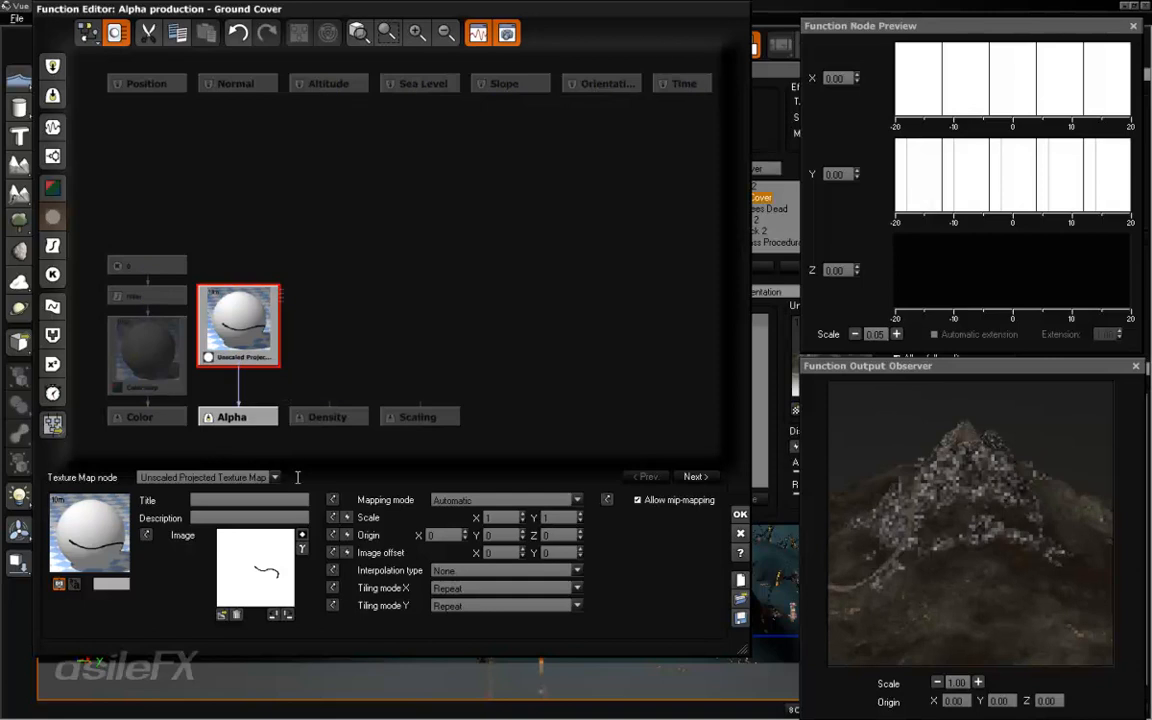
left_click(737, 514)
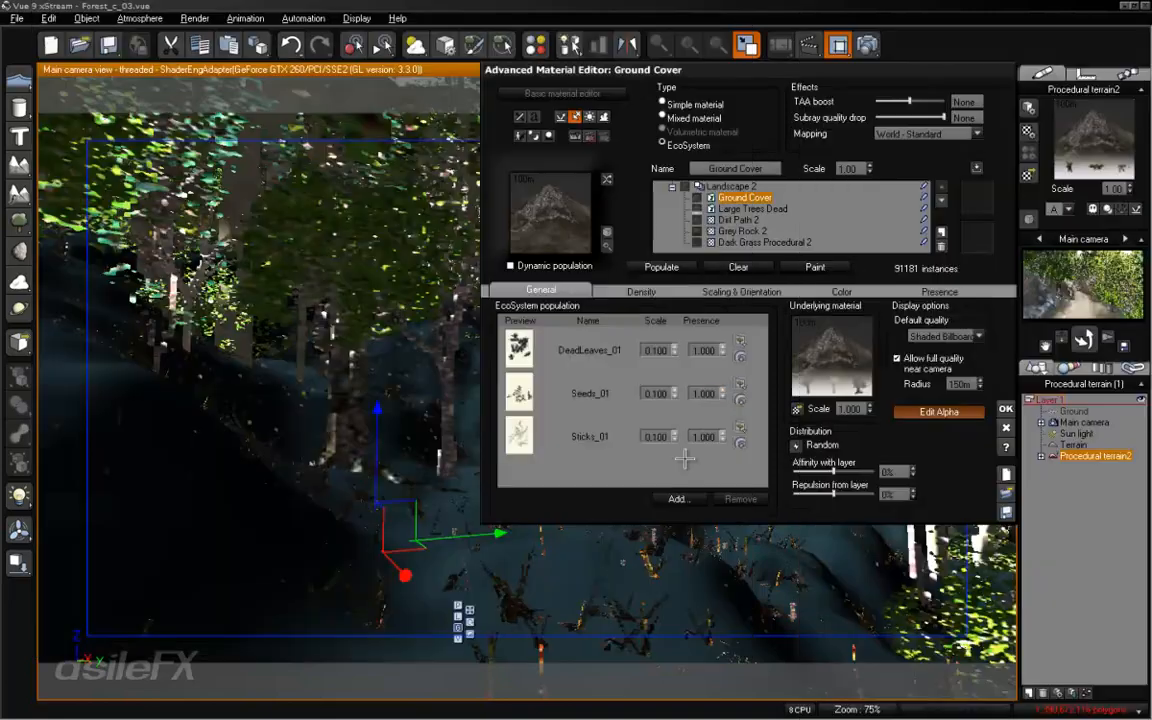
- Check Grey Rock 2's slope range, limit Ground Cover's maximum slope to 55° and repopulate the layer
left_click(939, 292)
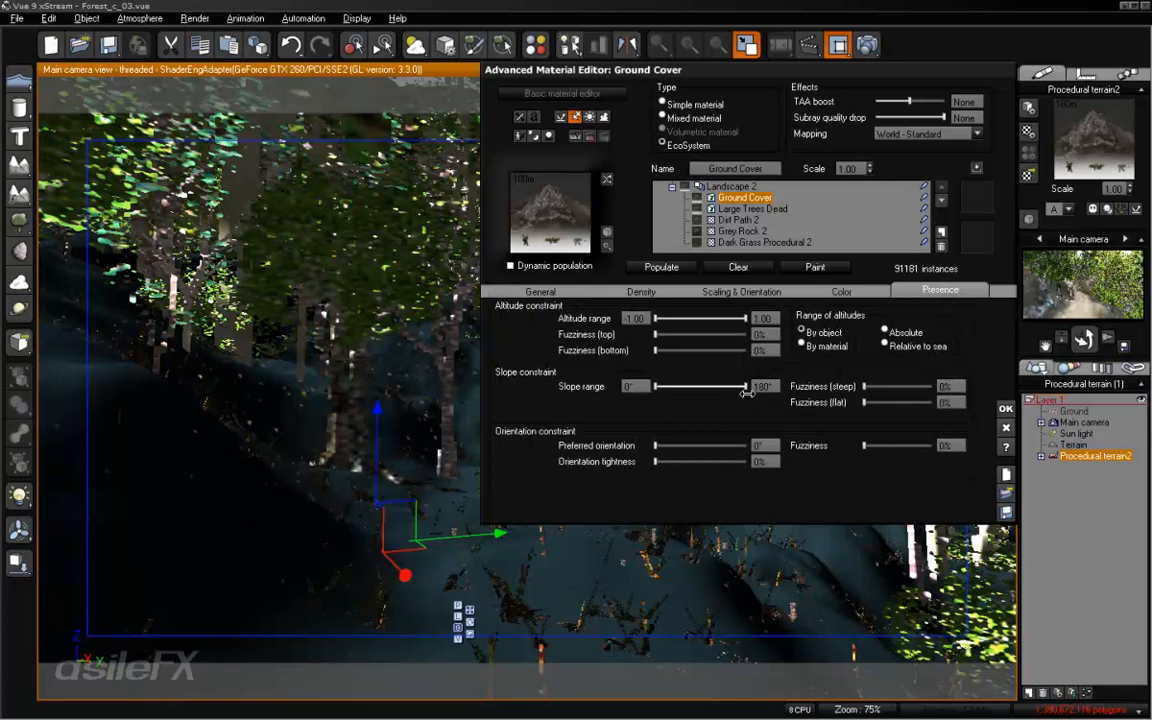
left_click(751, 231)
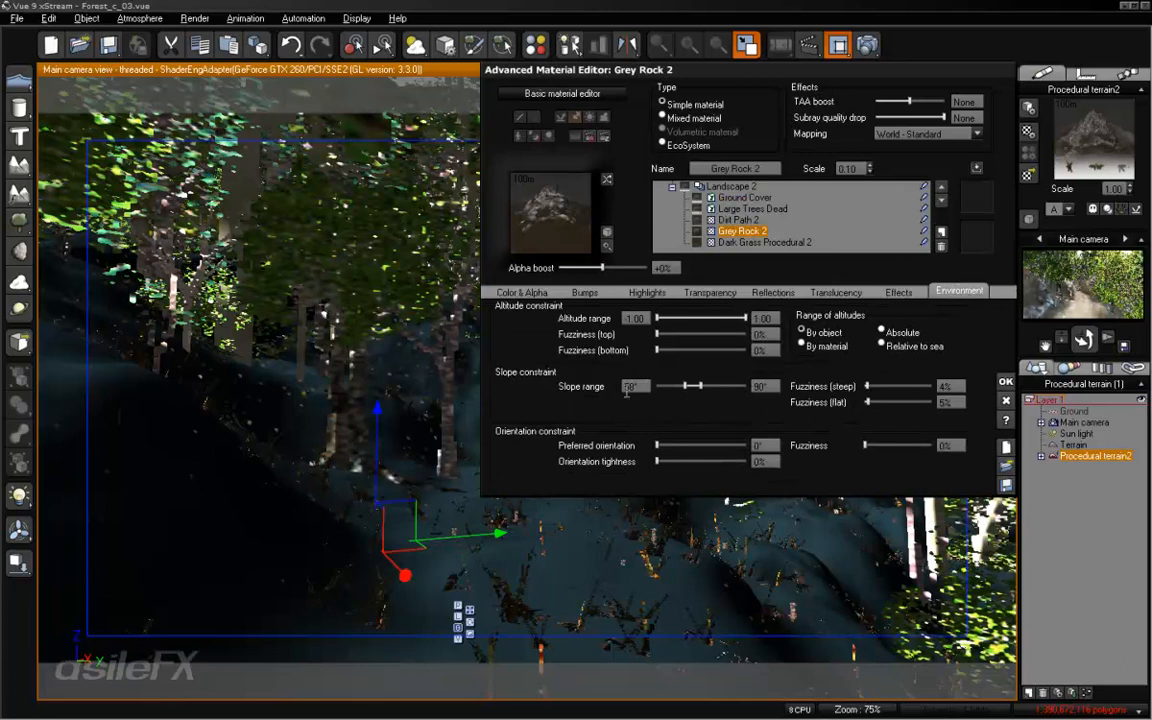
left_click(746, 198)
left_click(763, 386)
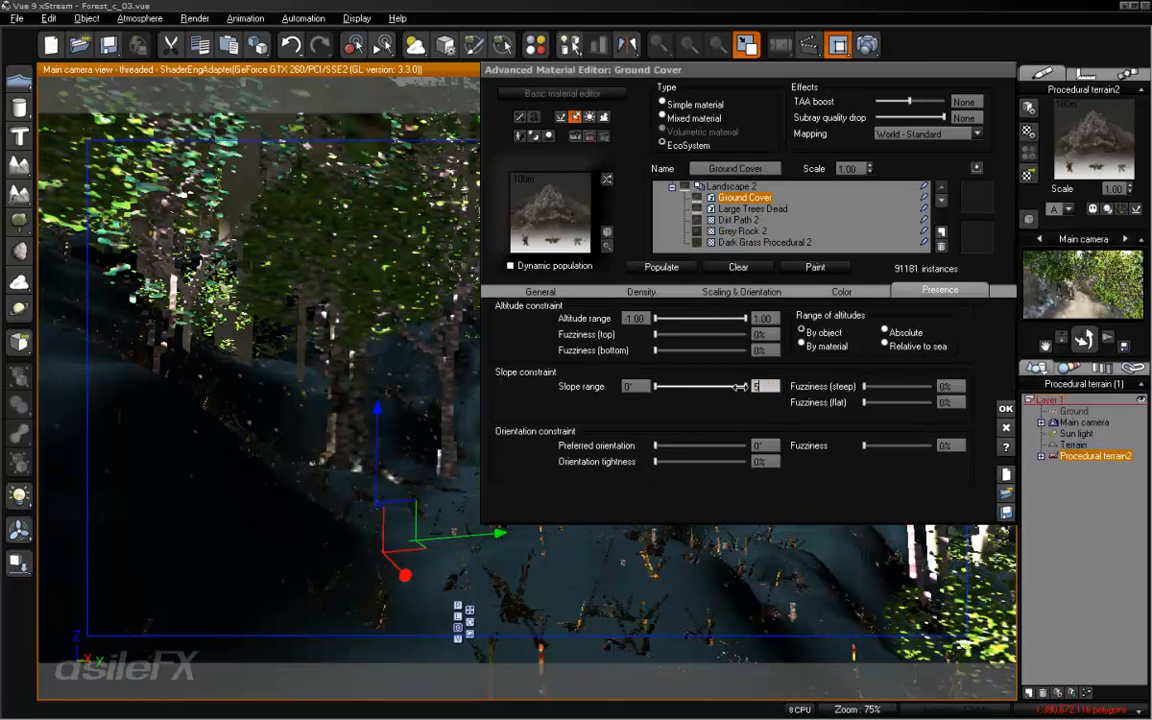
key("Return")
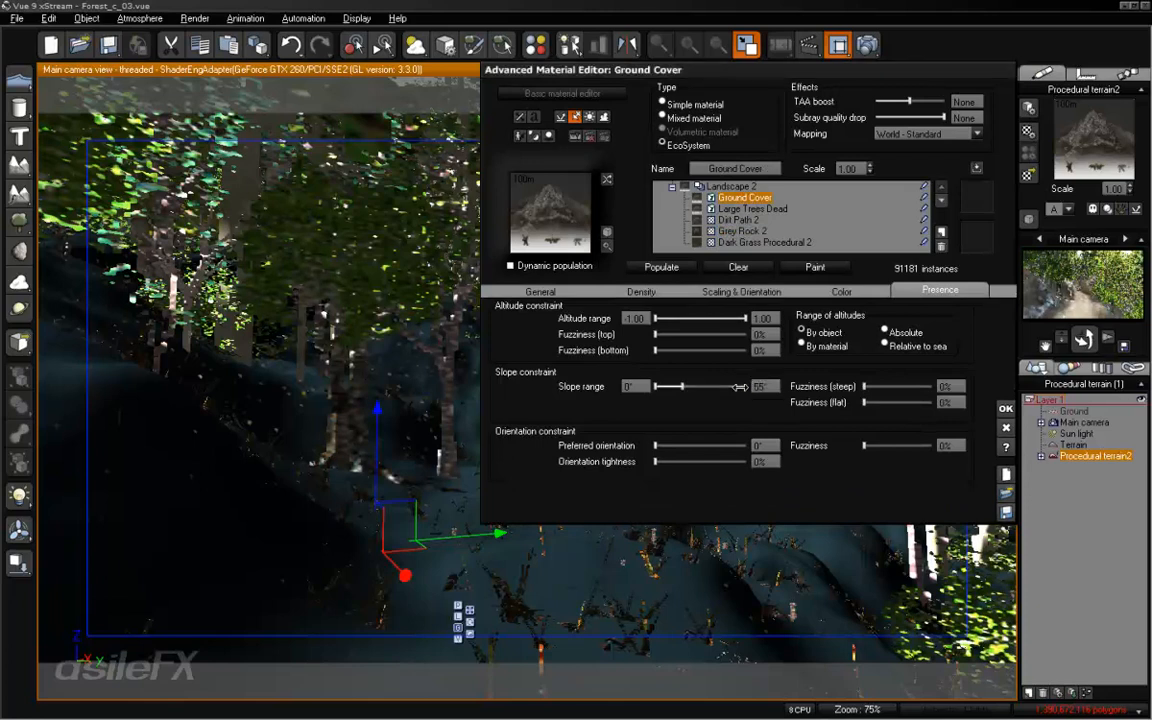
left_click(680, 267)
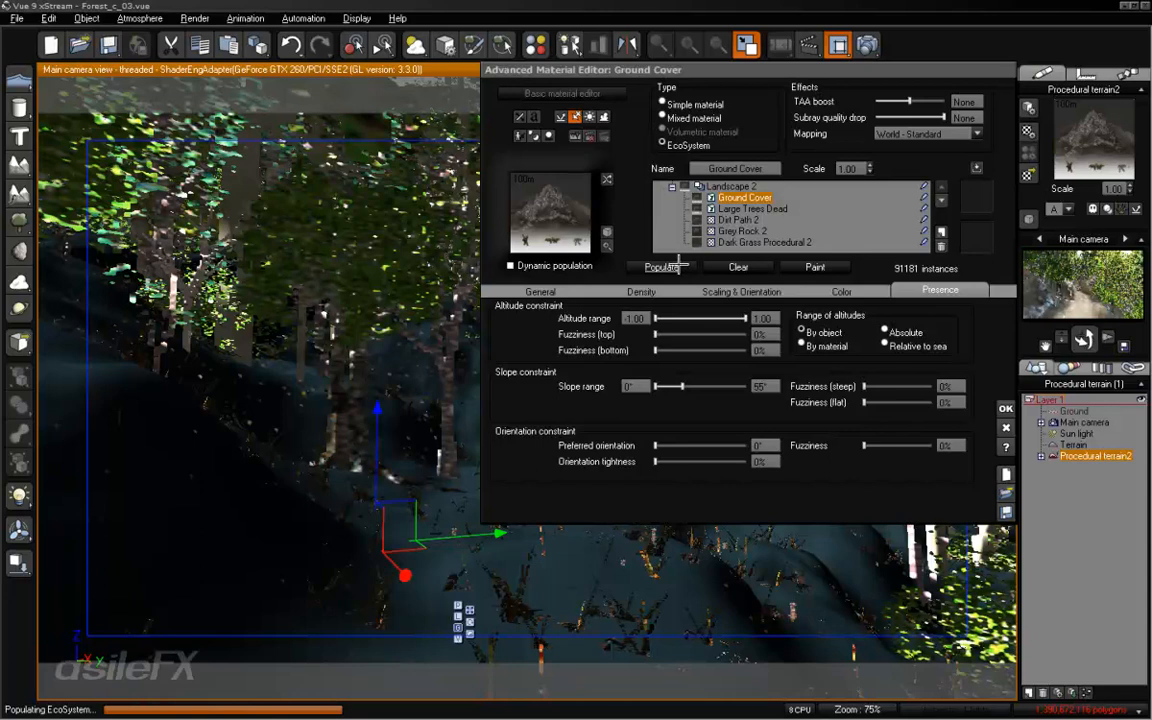
left_click(679, 264)
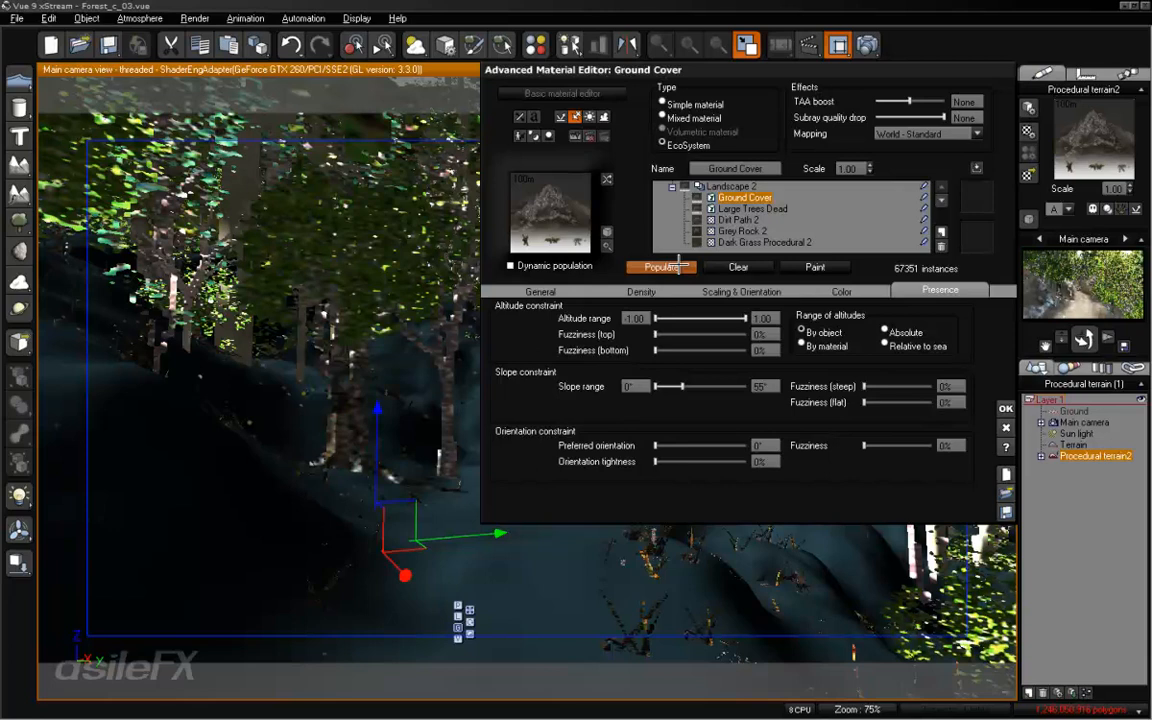
- Set the presence of Sticks_01 to 0.1 in the Ground Cover population and repopulate the layer
left_click(530, 290)
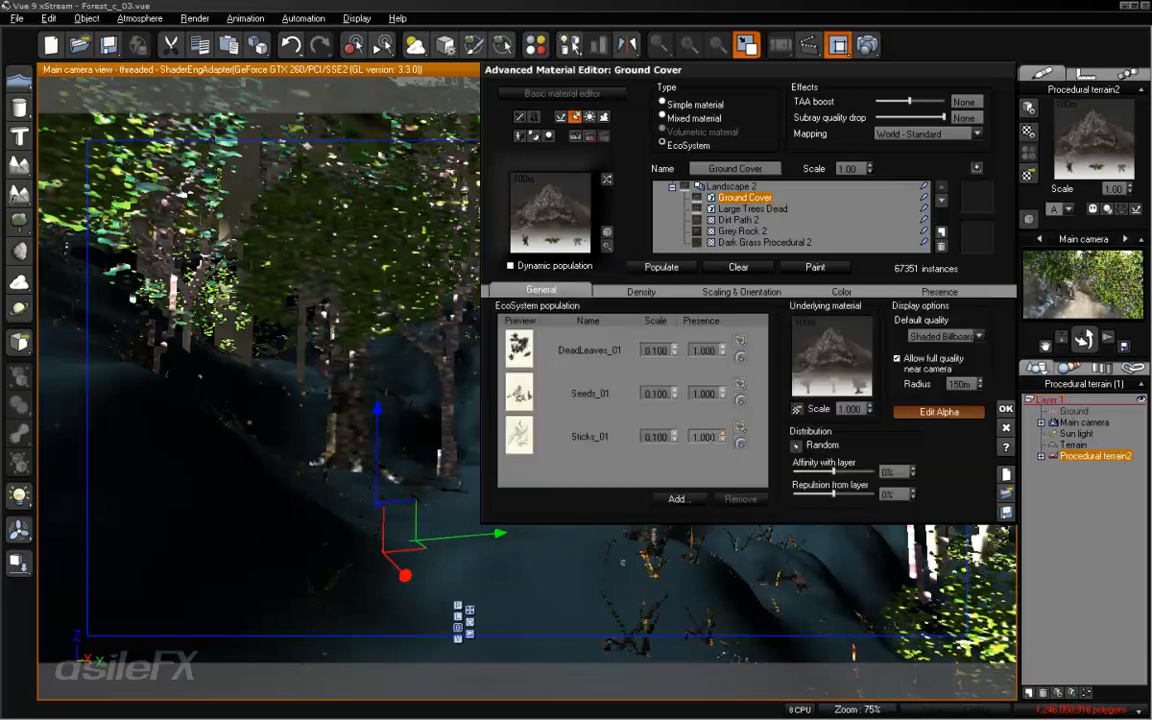
double_click(704, 437)
type(".2")
left_click_drag(716, 439, 618, 433)
left_click(662, 269)
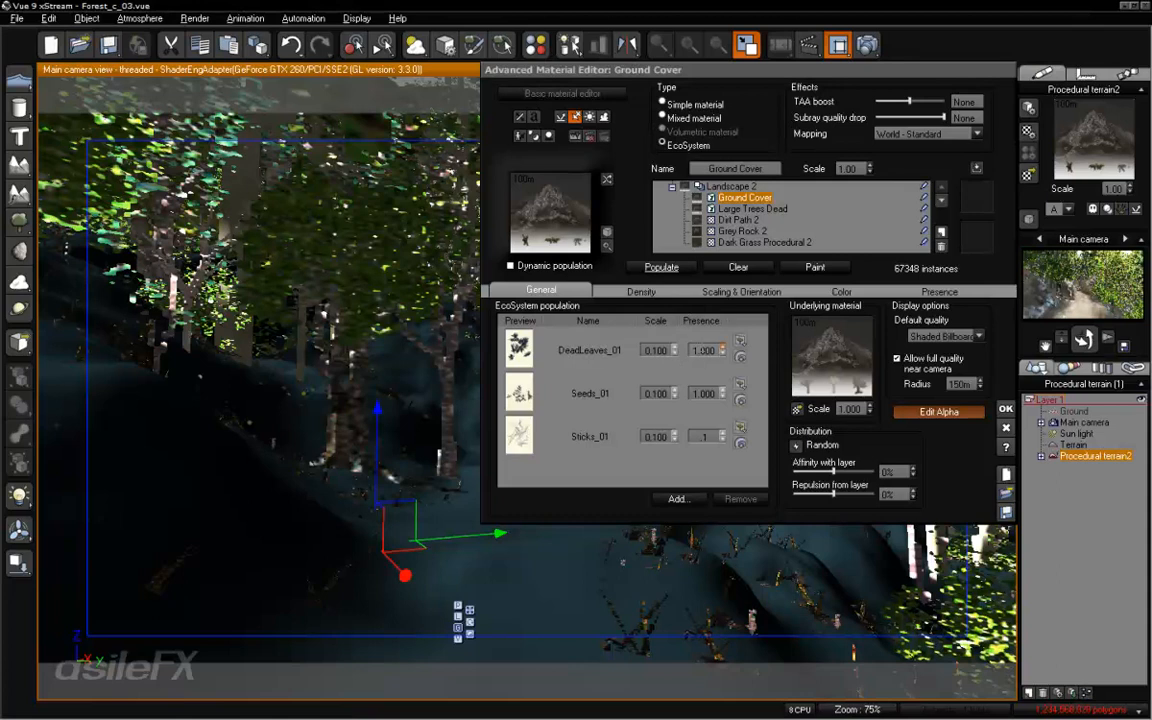
- Set the presence of DeadLeaves_01 to 0.5 and Sticks_01 to 1, and repopulate Ground Cover
double_click(706, 351)
type(".5")
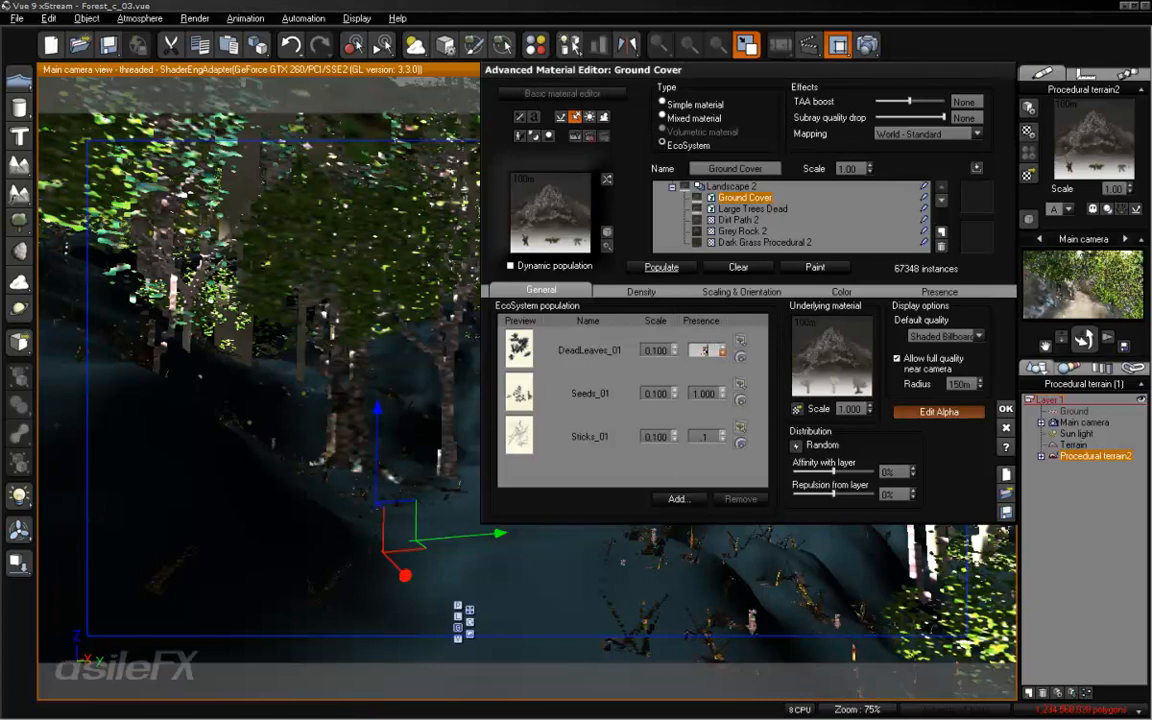
key("Return")
double_click(704, 437)
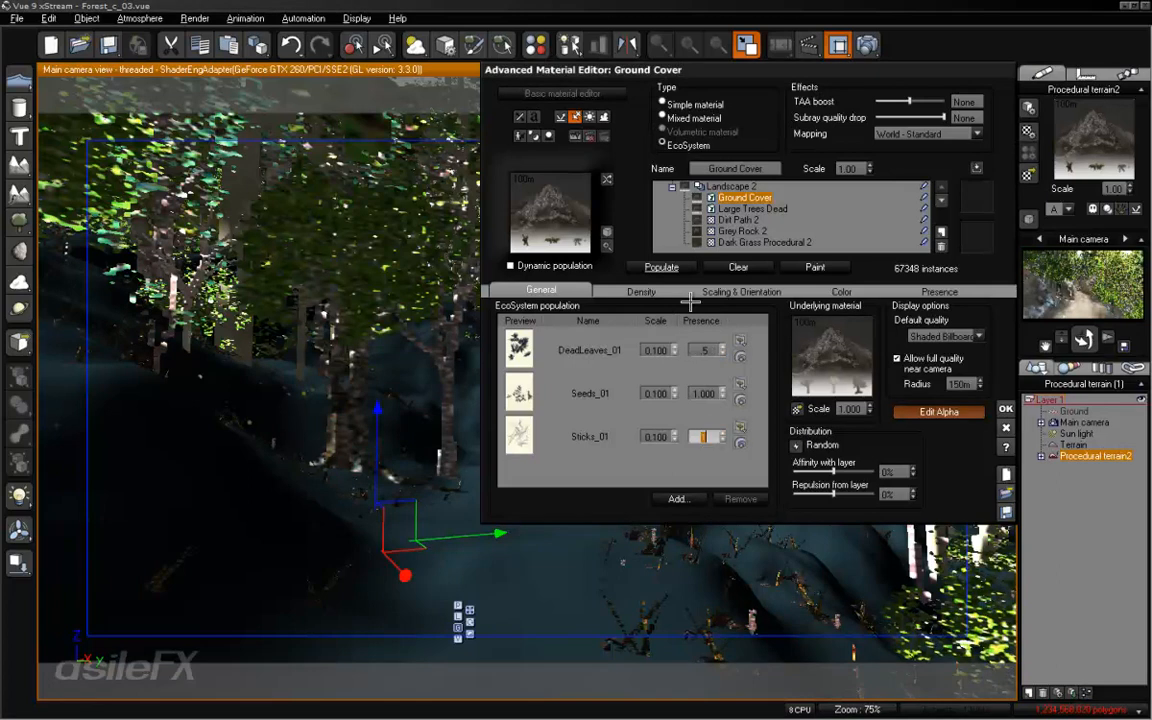
left_click(662, 267)
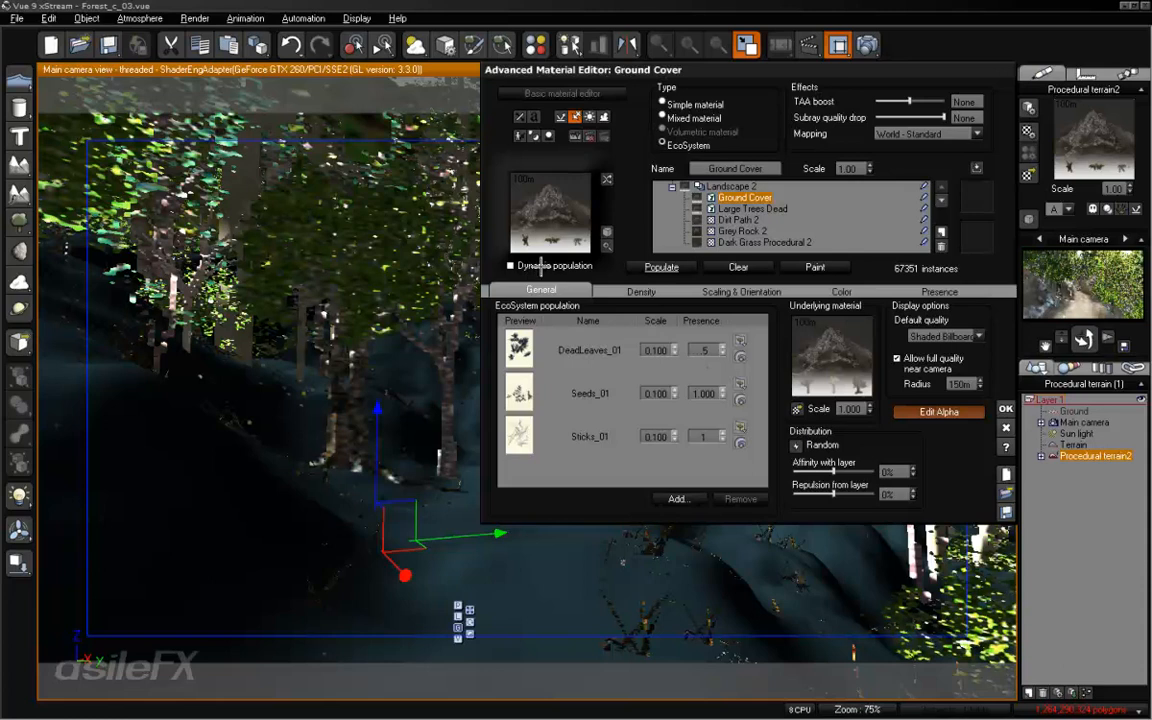
- Enable dynamic population for Ground Cover, set its overall density to 58% and accept the material
left_click(511, 265)
left_click(615, 291)
left_click_drag(565, 318, 624, 320)
left_click(1004, 410)
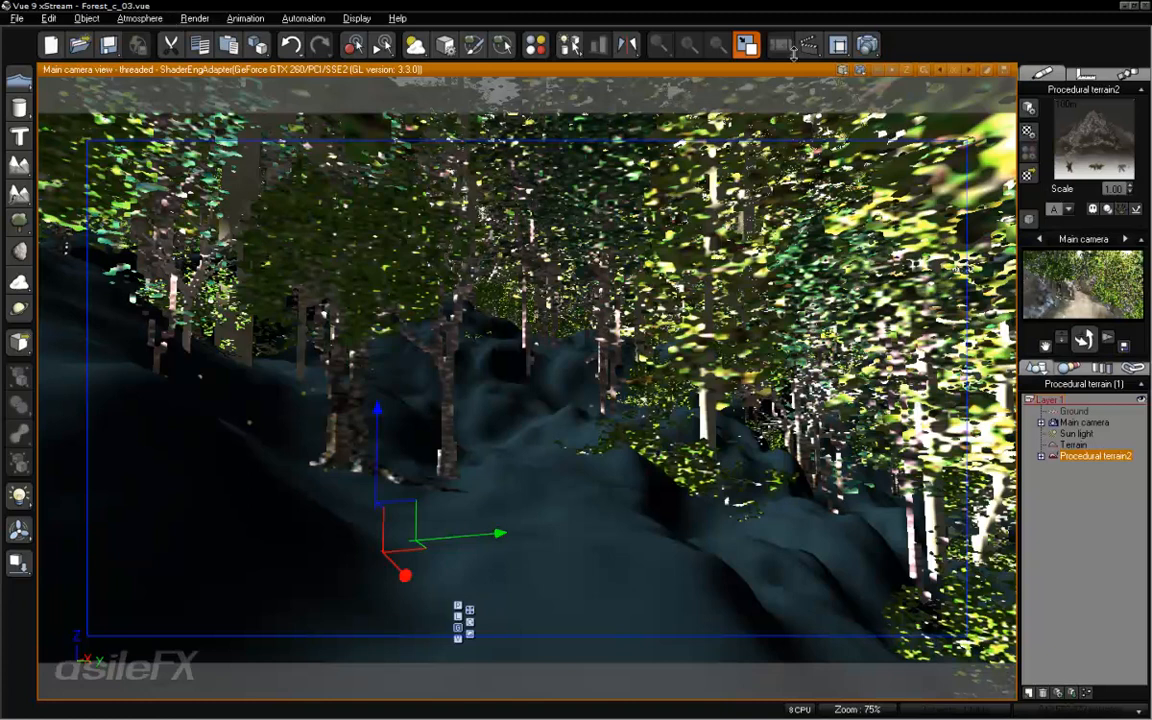
- Render the main camera view to screen at 800x450 with the user settings, and close the render after checking it
right_click(868, 44)
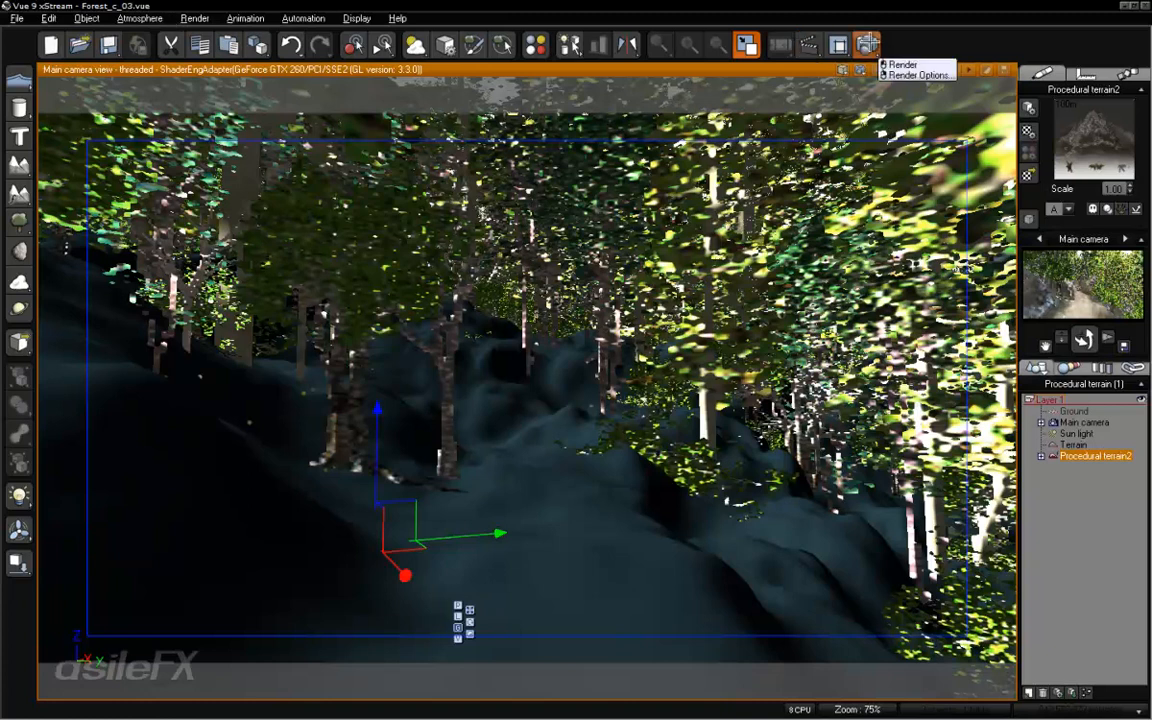
left_click(916, 75)
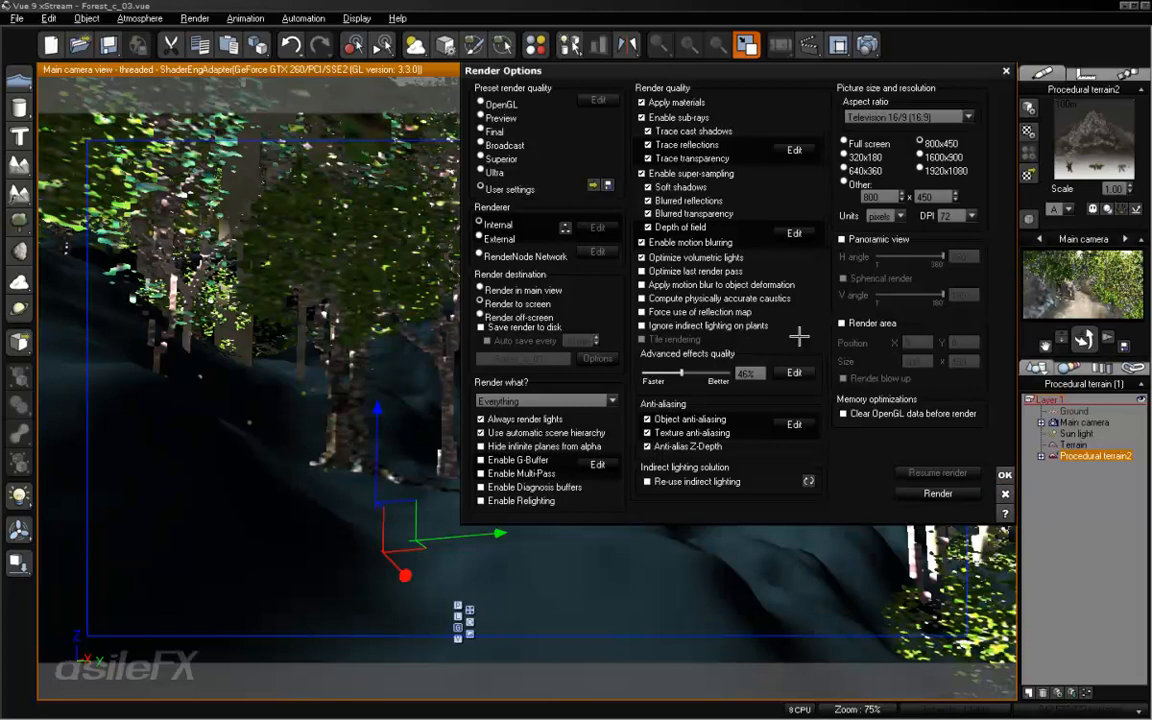
left_click(940, 493)
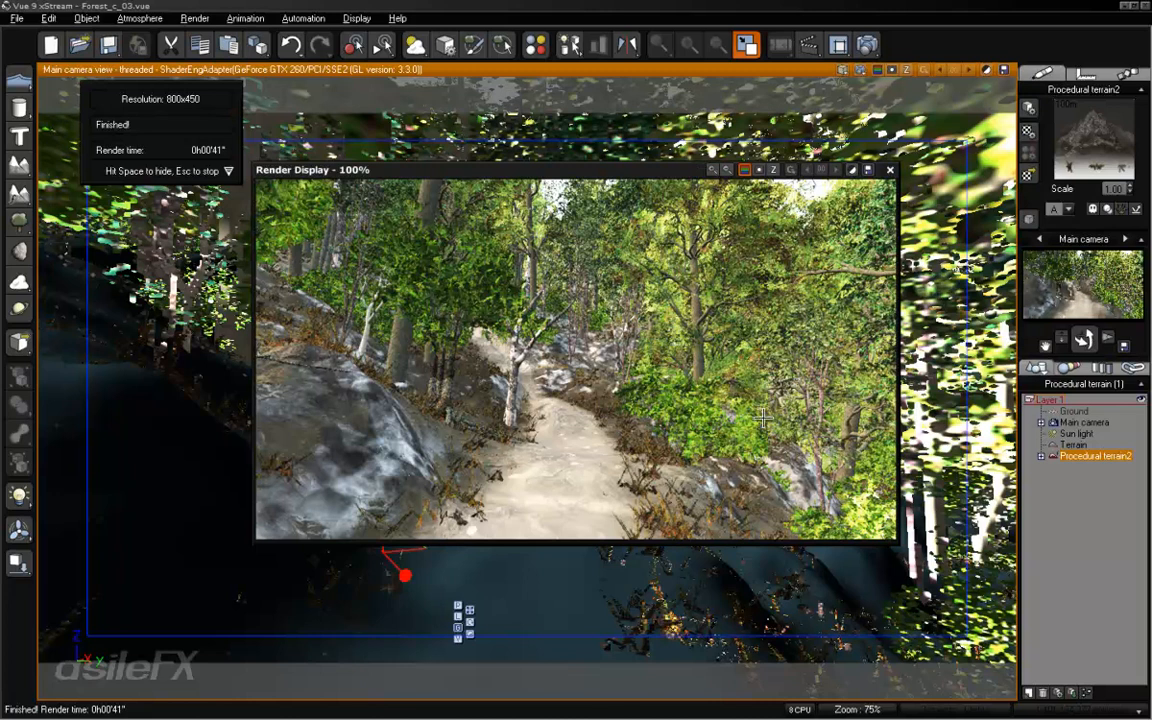
left_click(890, 170)
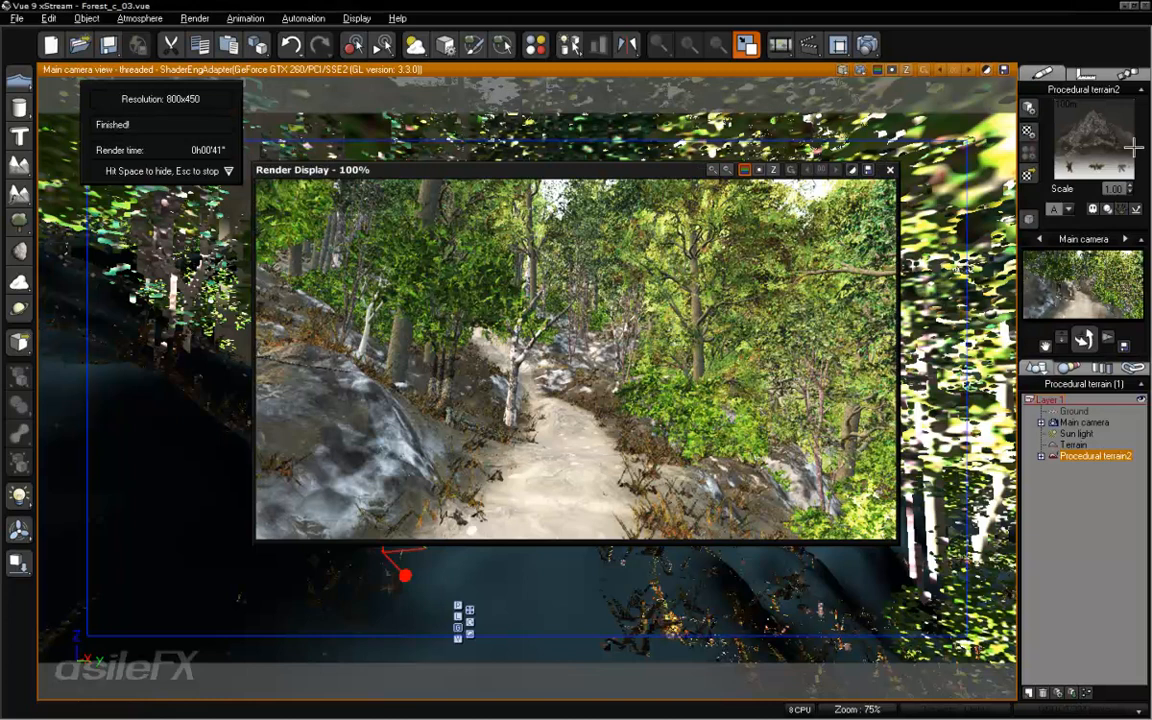
- Reopen Procedural terrain2's material, remove DeadLeaves_01 from the Ground Cover population and refresh the population preview
right_click(1097, 137)
left_click(1040, 141)
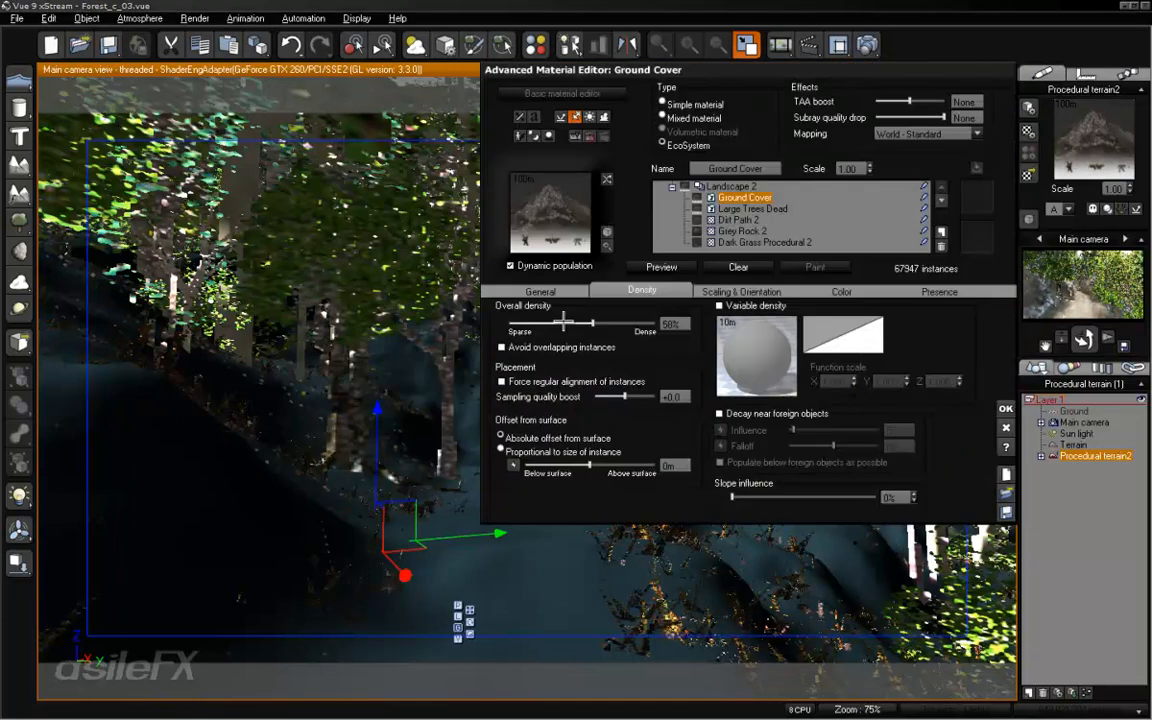
left_click(530, 350)
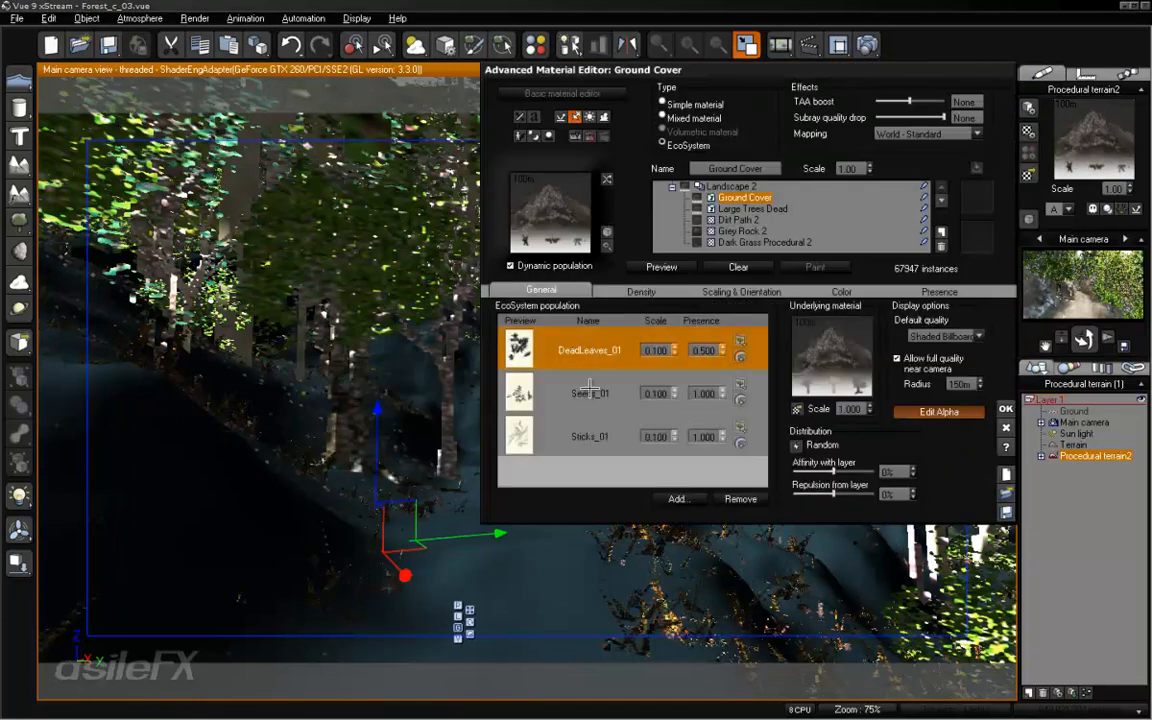
left_click(615, 395)
left_click(588, 432)
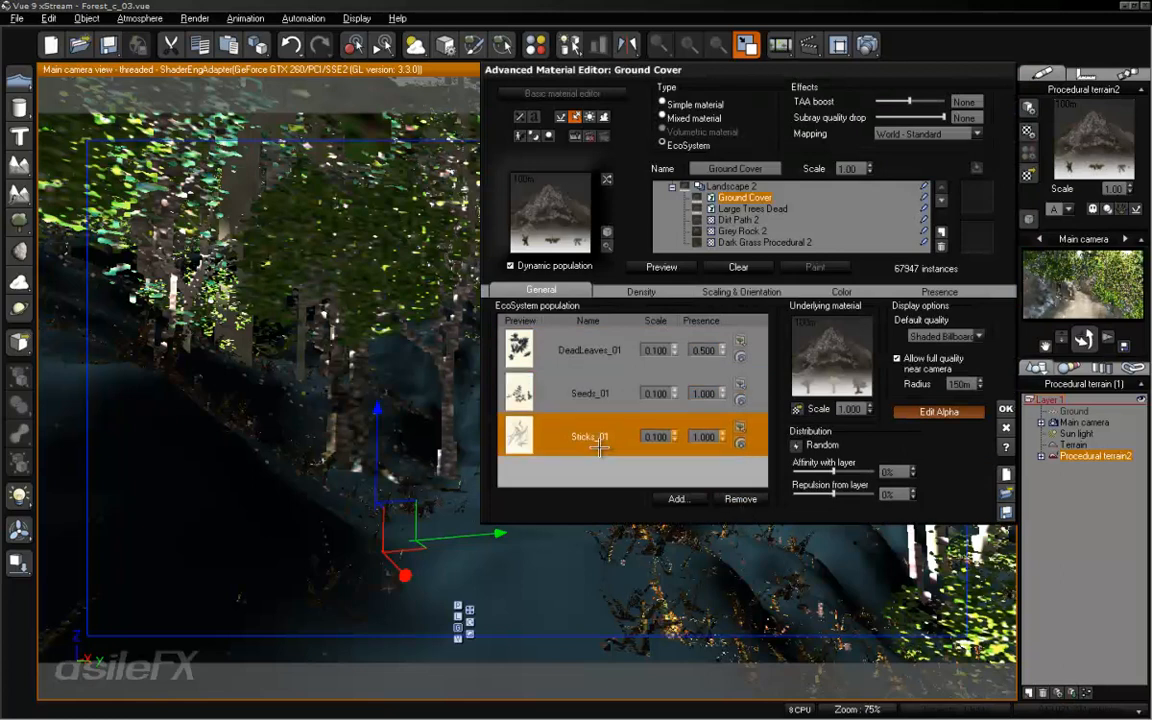
left_click(605, 347)
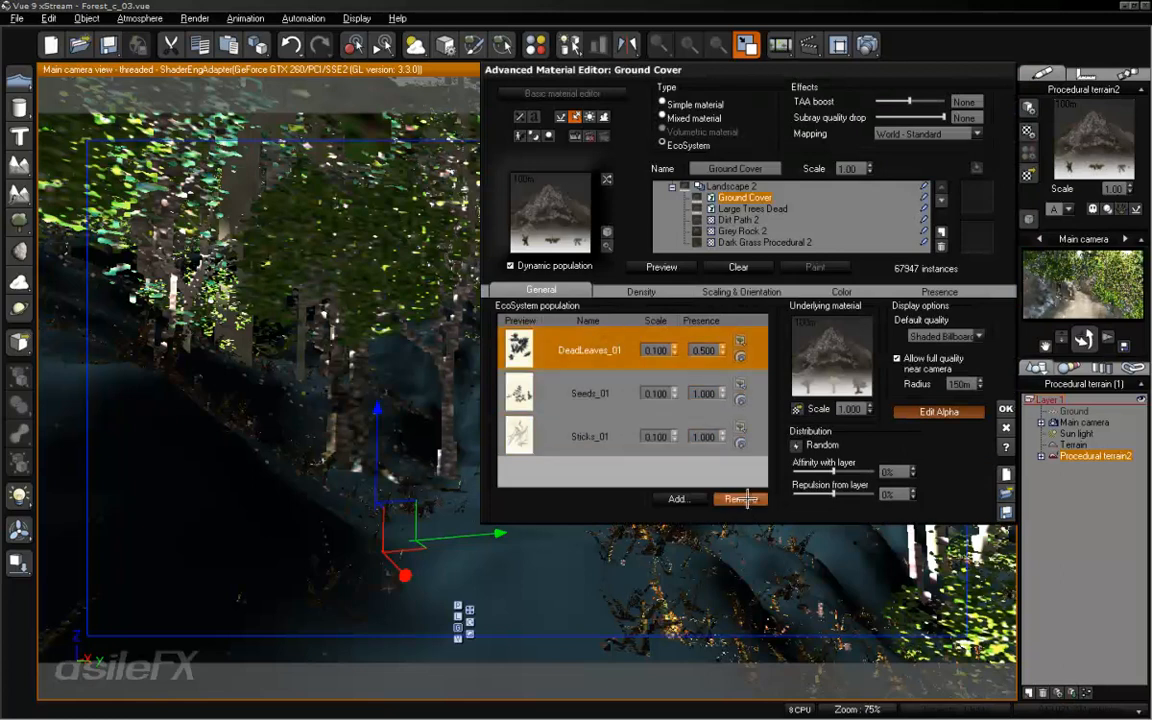
left_click(741, 499)
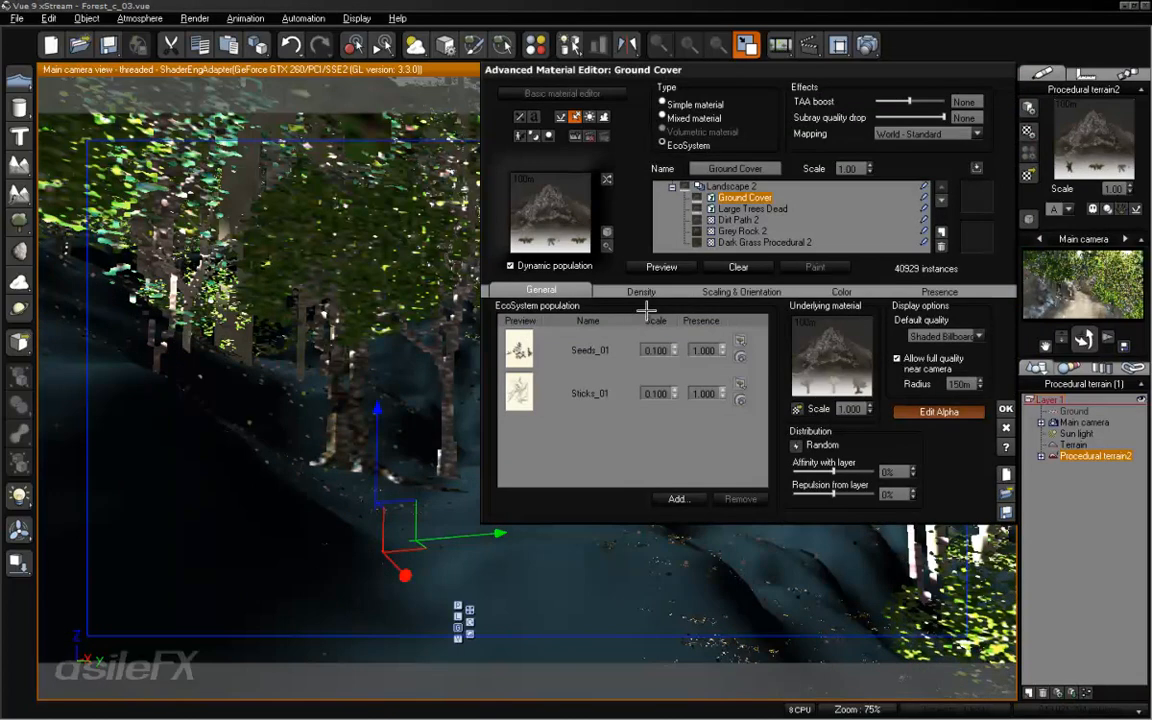
left_click(651, 267)
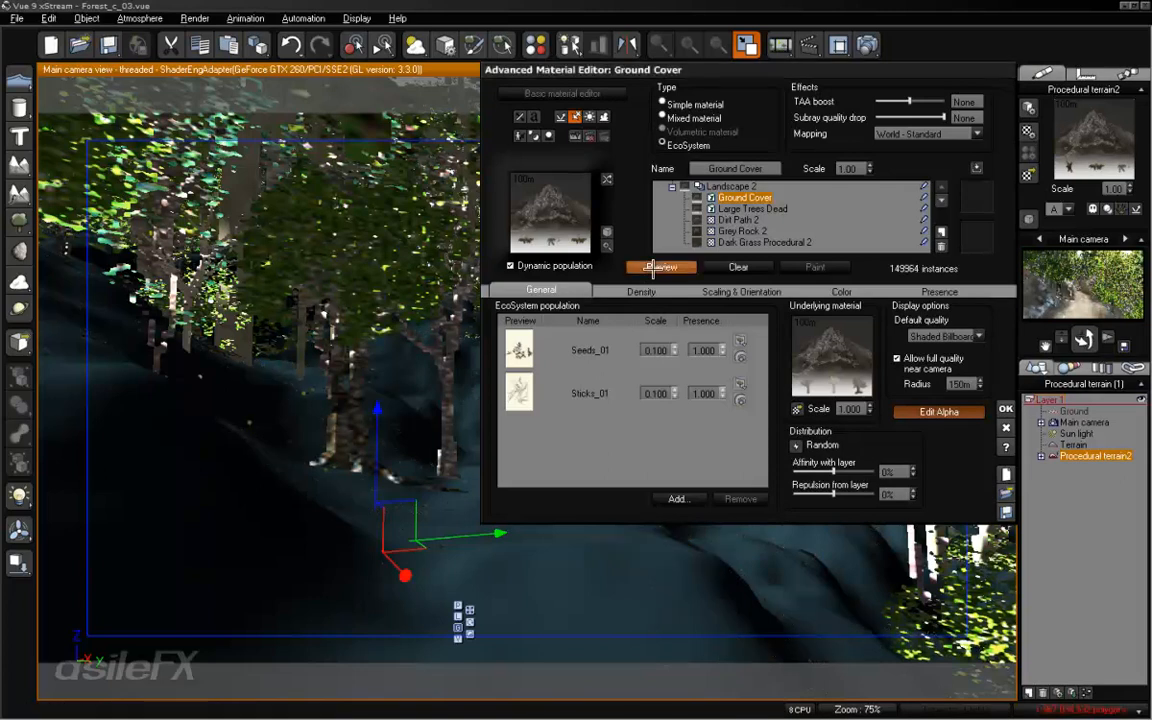
left_click(652, 268)
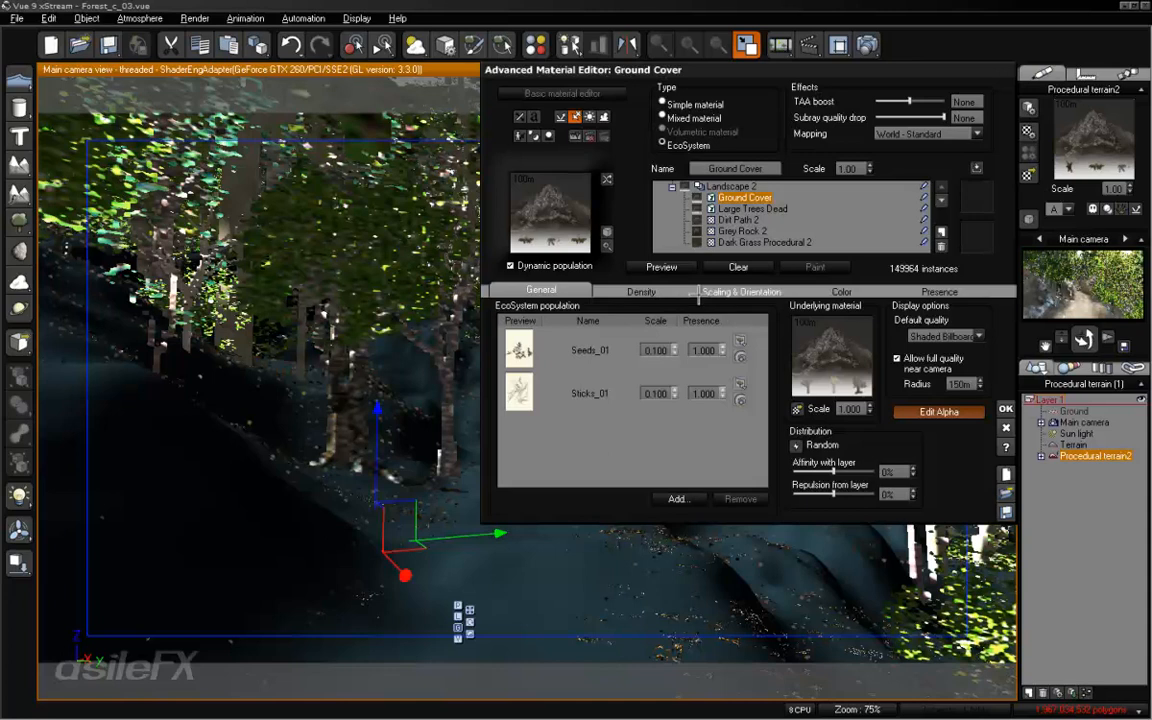
- Set the scale of both Seeds_01 and Sticks_01 to 0.2 and preview the Ground Cover population
left_click(697, 291)
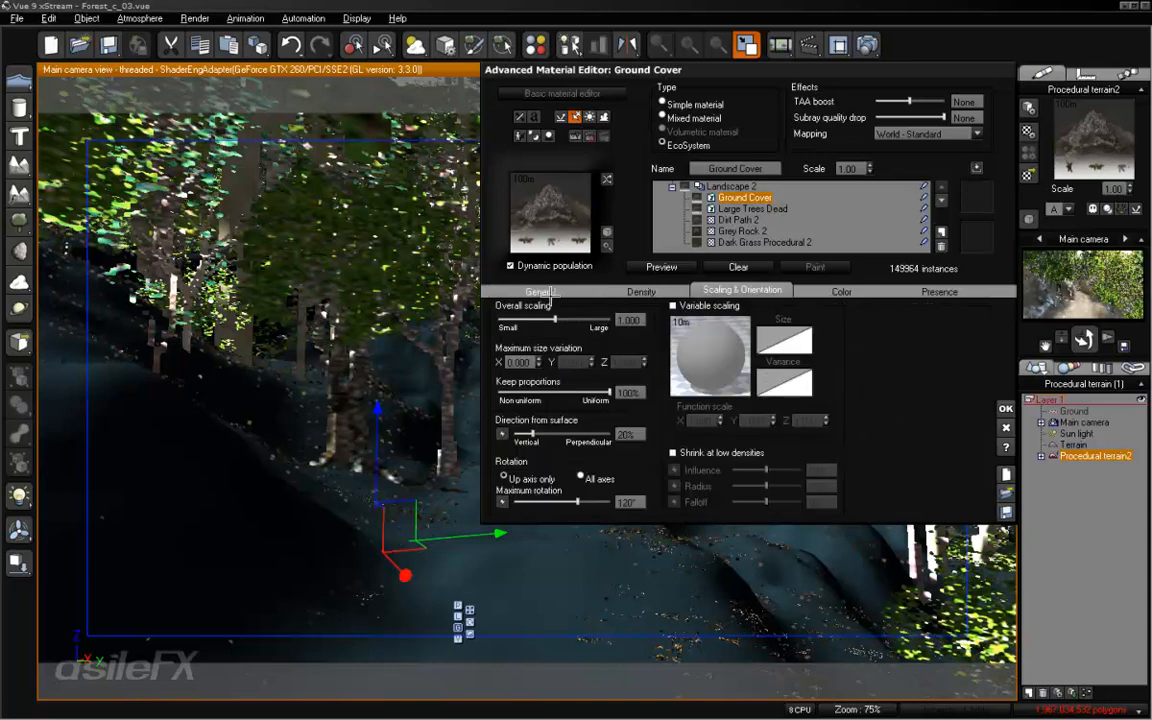
left_click(551, 292)
double_click(655, 350)
type("2")
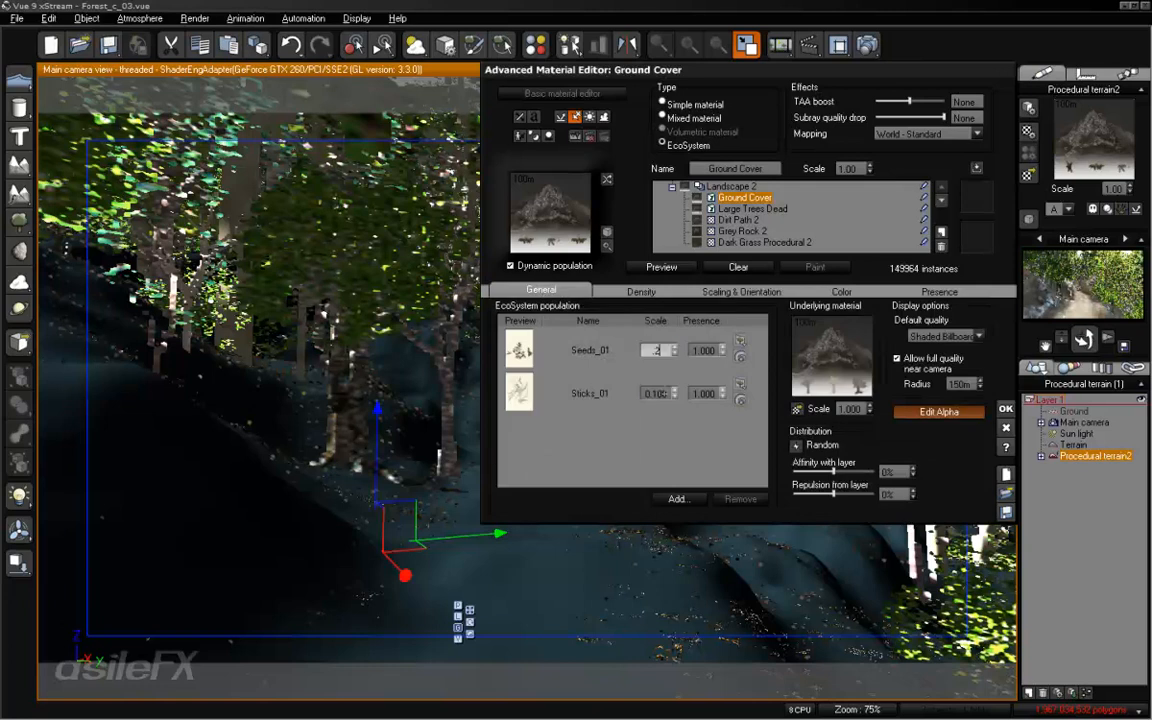
key("Tab")
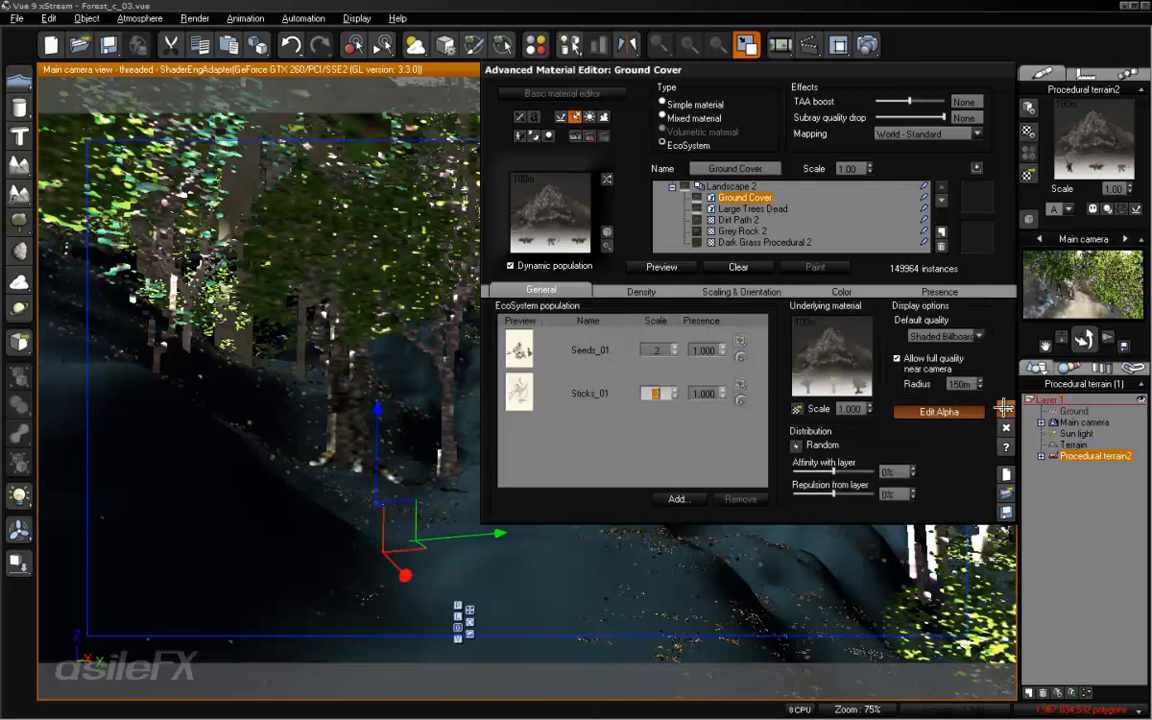
type("2")
left_click(661, 267)
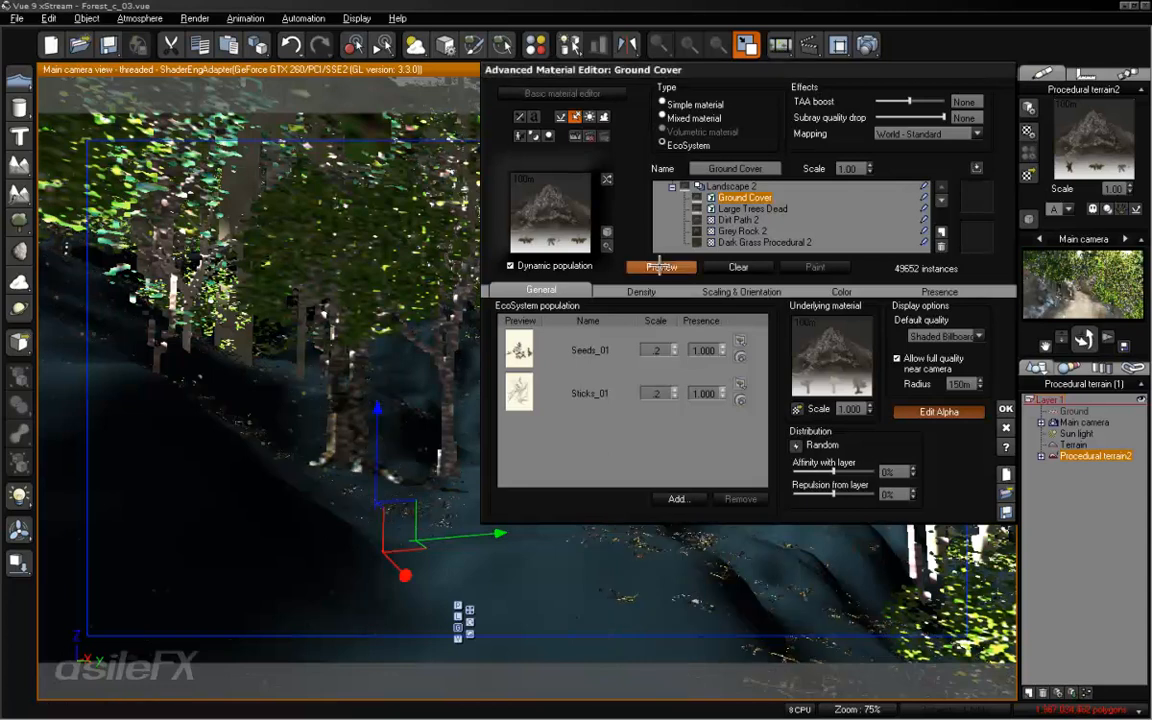
- Raise Ground Cover's overall density to 85%, accept the material and run a test render of the main camera view
left_click(641, 291)
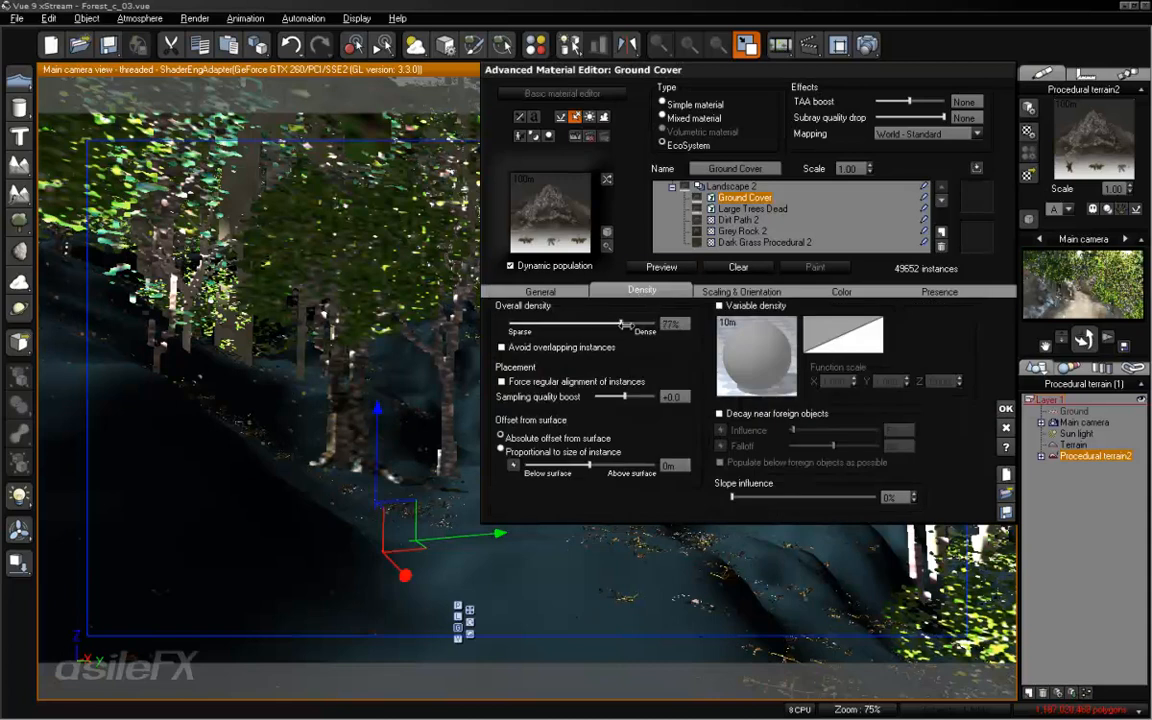
left_click(656, 268)
left_click_drag(627, 323, 572, 296)
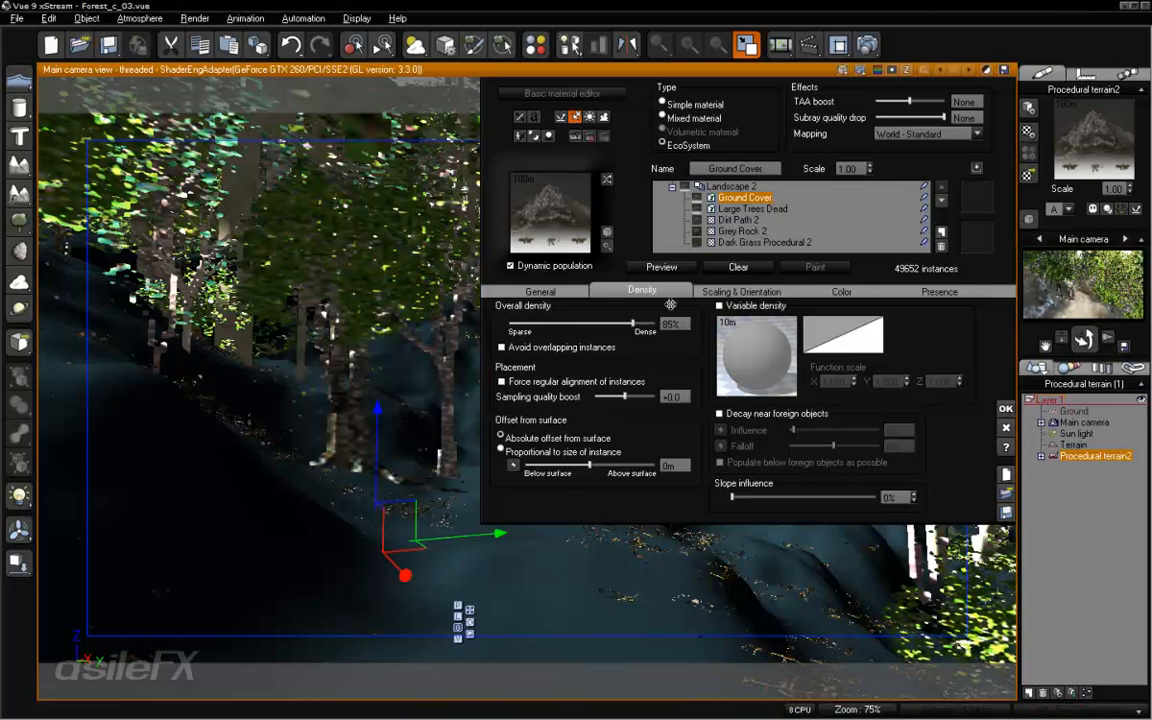
left_click(873, 44)
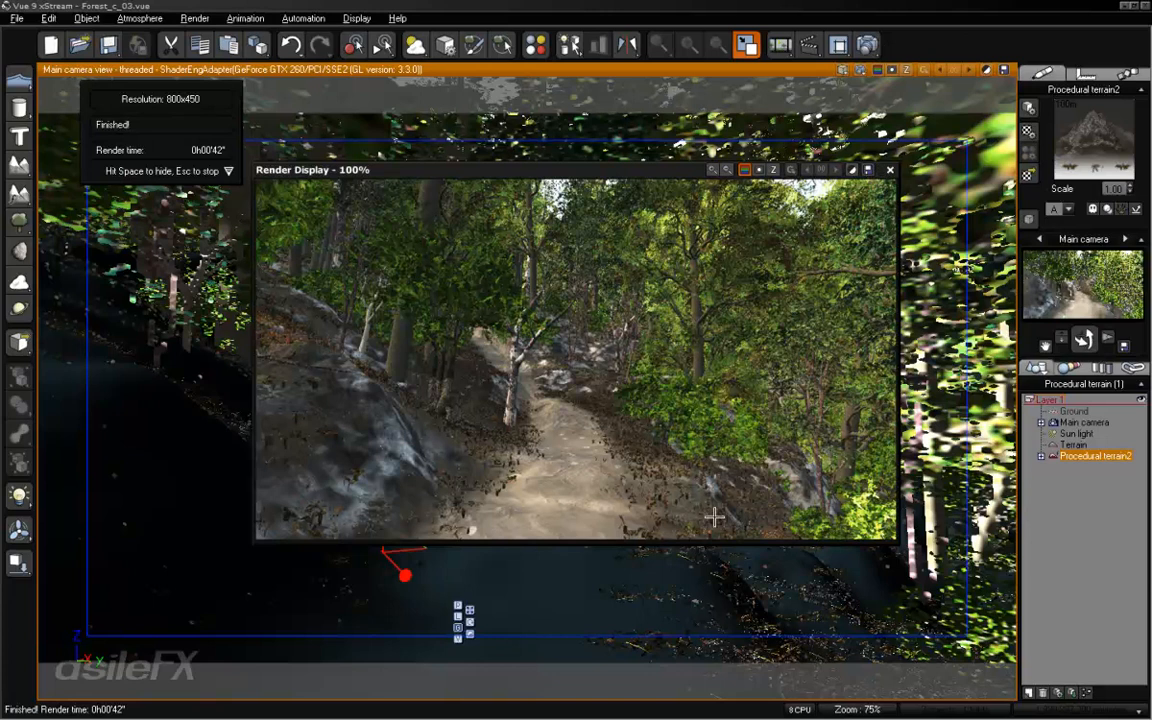
left_click(889, 170)
- Reopen the terrain's material and set the scale of Sticks_01 to 0.4 and Seeds_01 to 0.3
right_click(1083, 127)
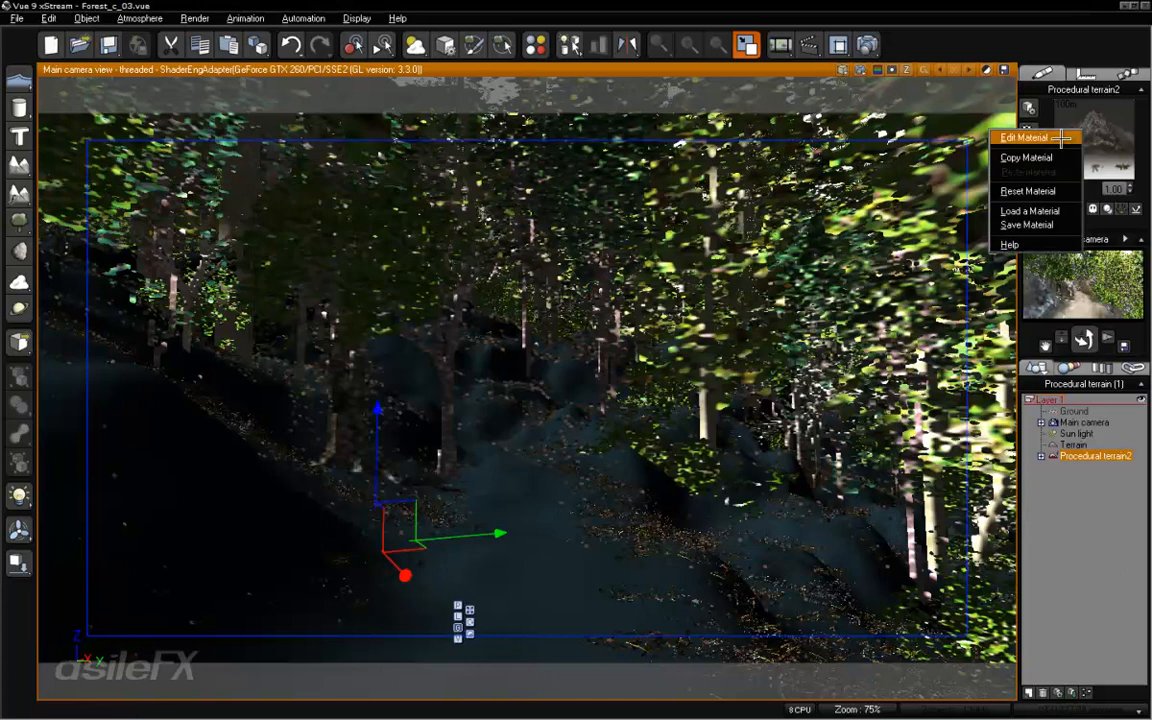
left_click(1070, 137)
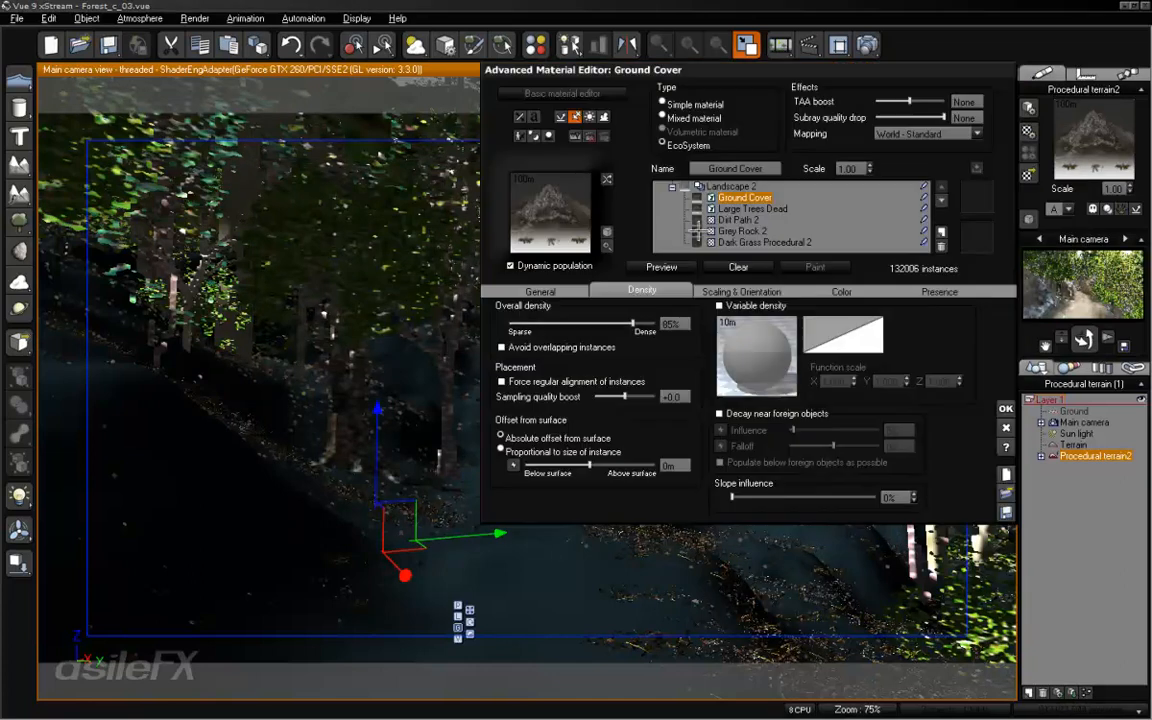
left_click(540, 290)
left_click(658, 394)
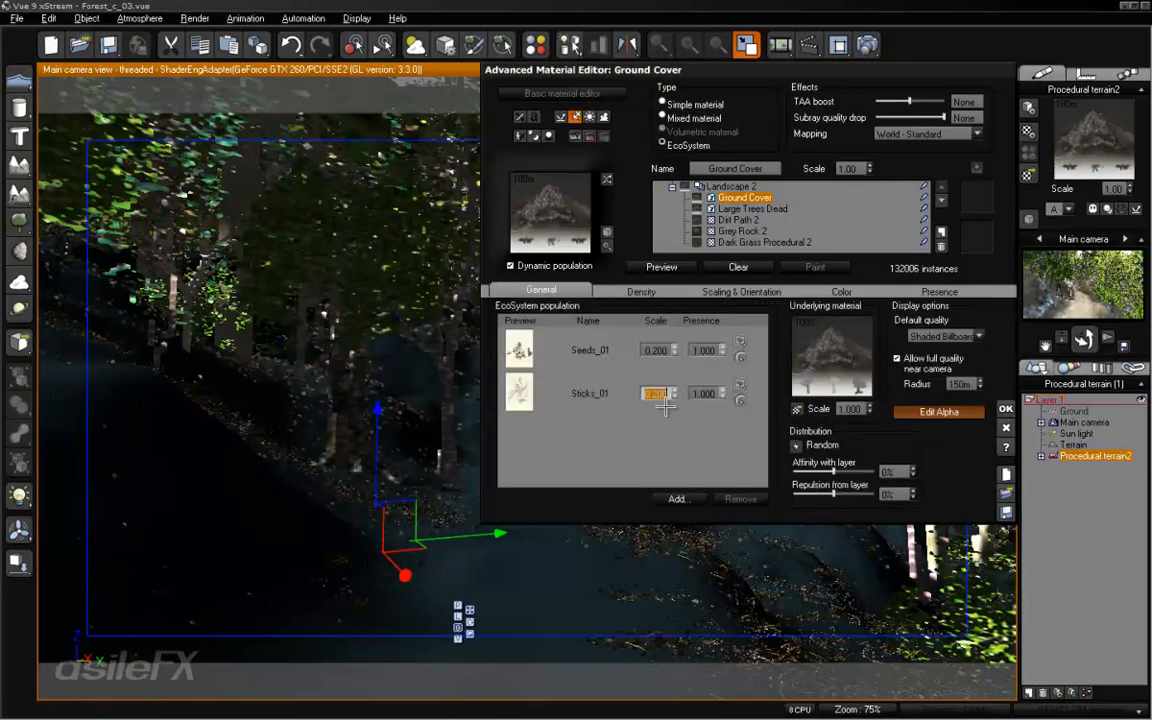
type("4")
left_click(656, 350)
type("5")
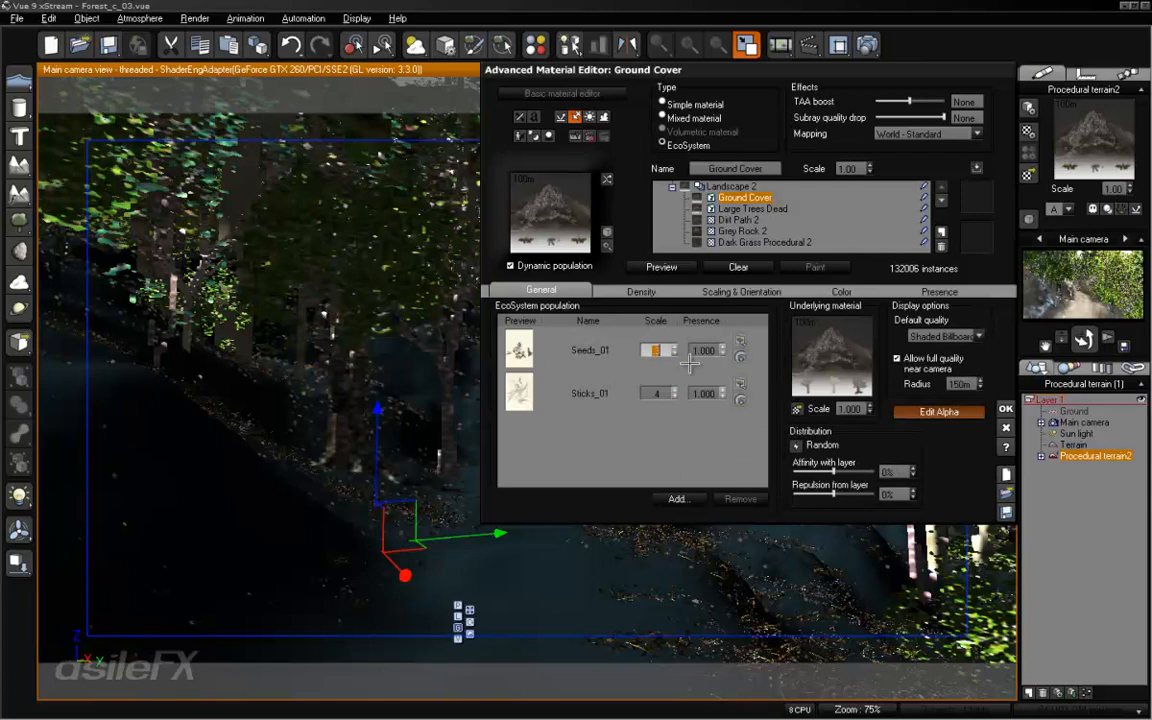
- Set Ground Cover's overall density to 94% and sampling quality boost to +1.0, accept the material and render the view
left_click(641, 291)
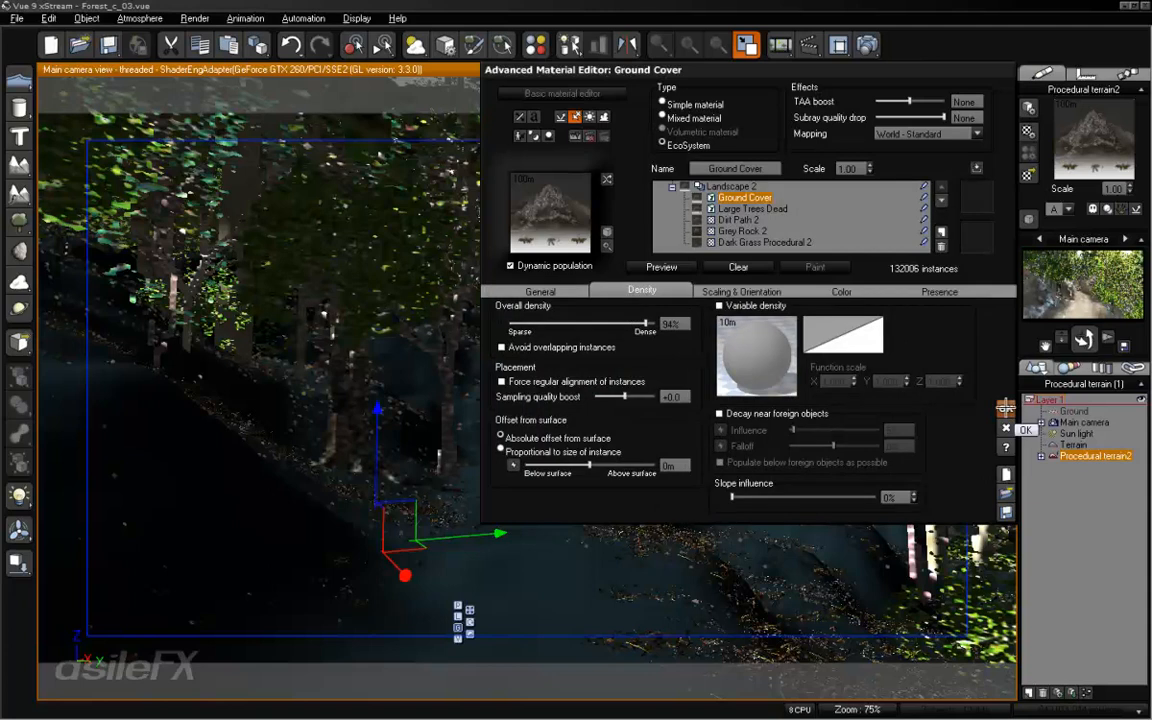
left_click(686, 397)
type("1")
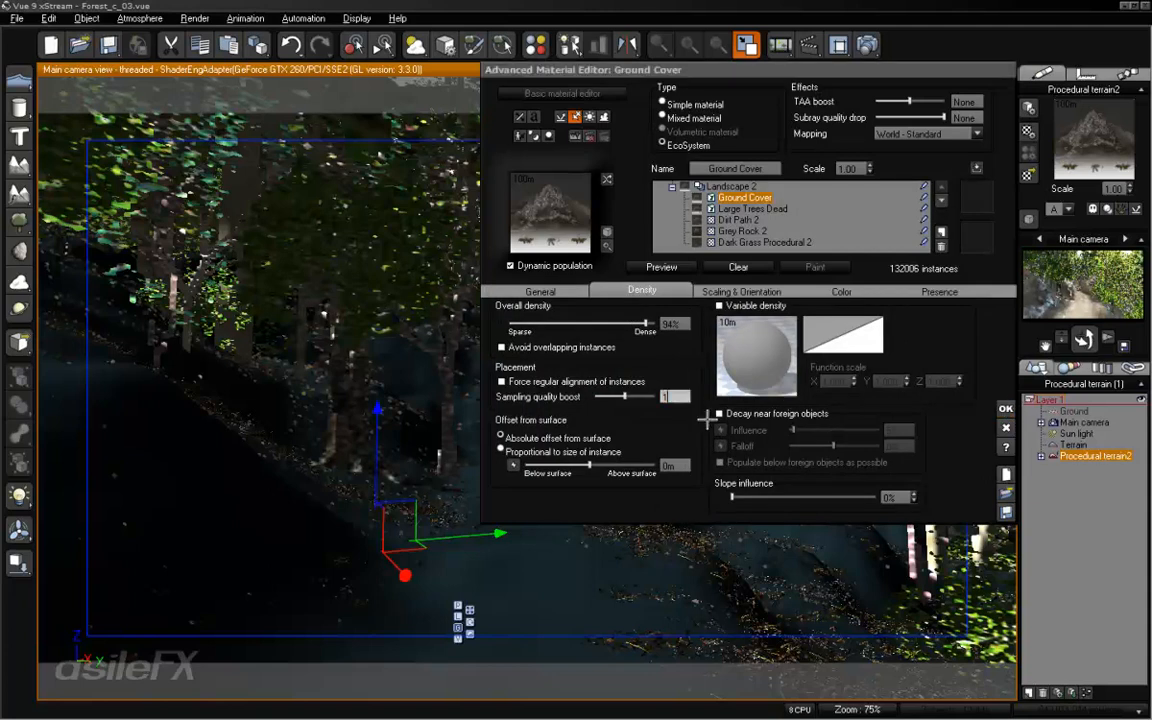
key("Return")
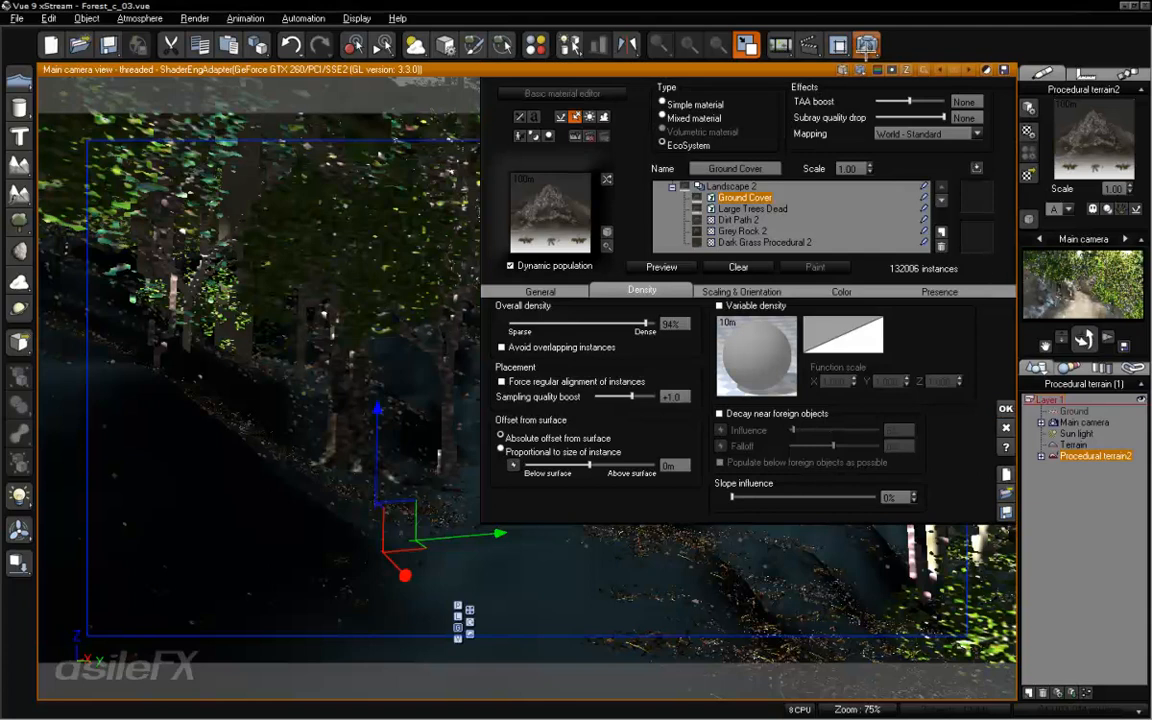
left_click(780, 44)
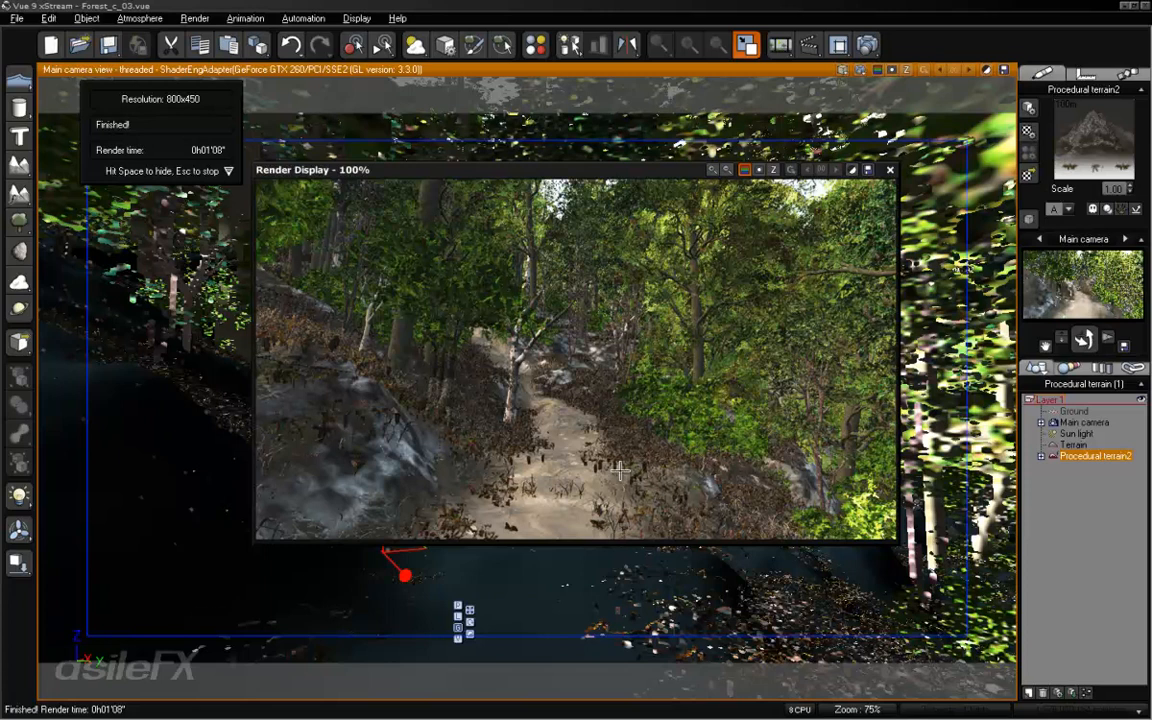
- Add DeadLeaves_003 to the Ground Cover population and reduce the layer's overall density to 69%
double_click(836, 342)
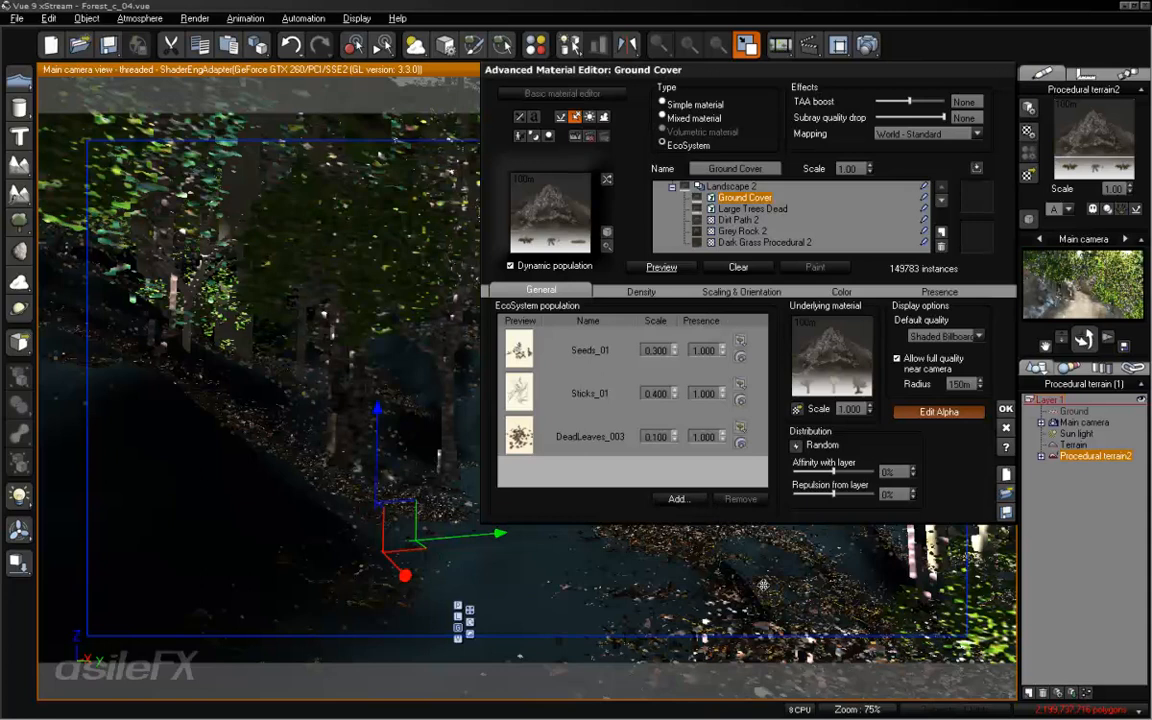
left_click(612, 291)
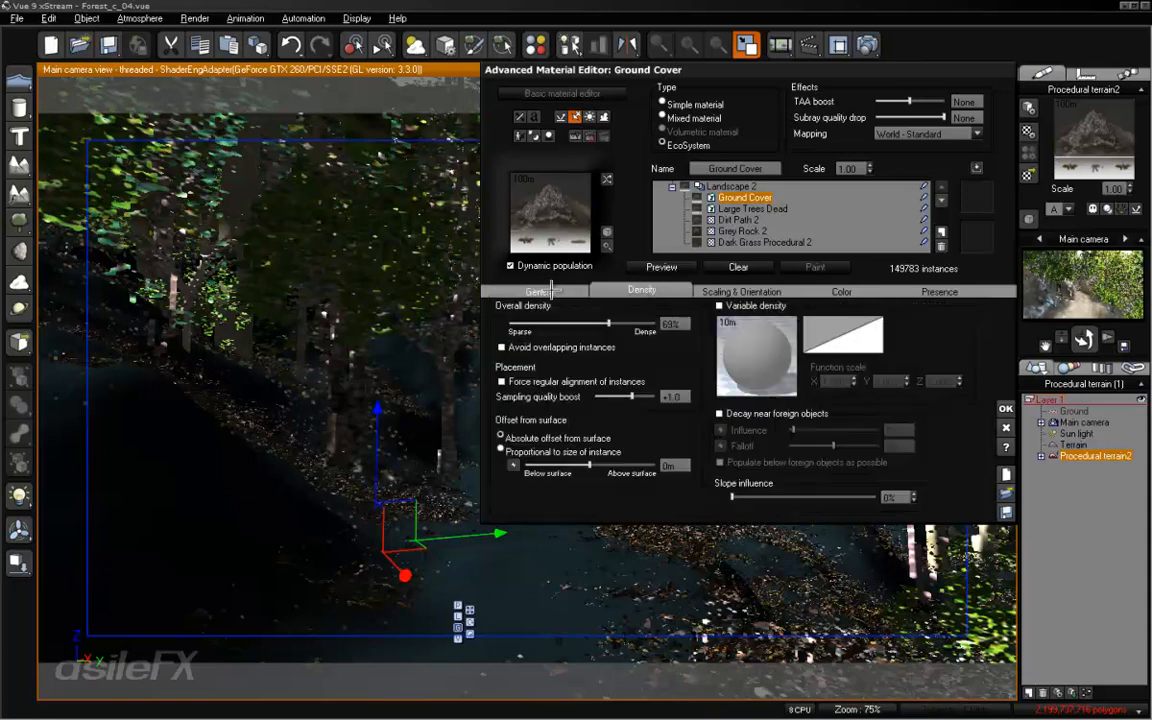
- Add a Rock to the Ground Cover layer's EcoSystem population
left_click(548, 291)
left_click(677, 498)
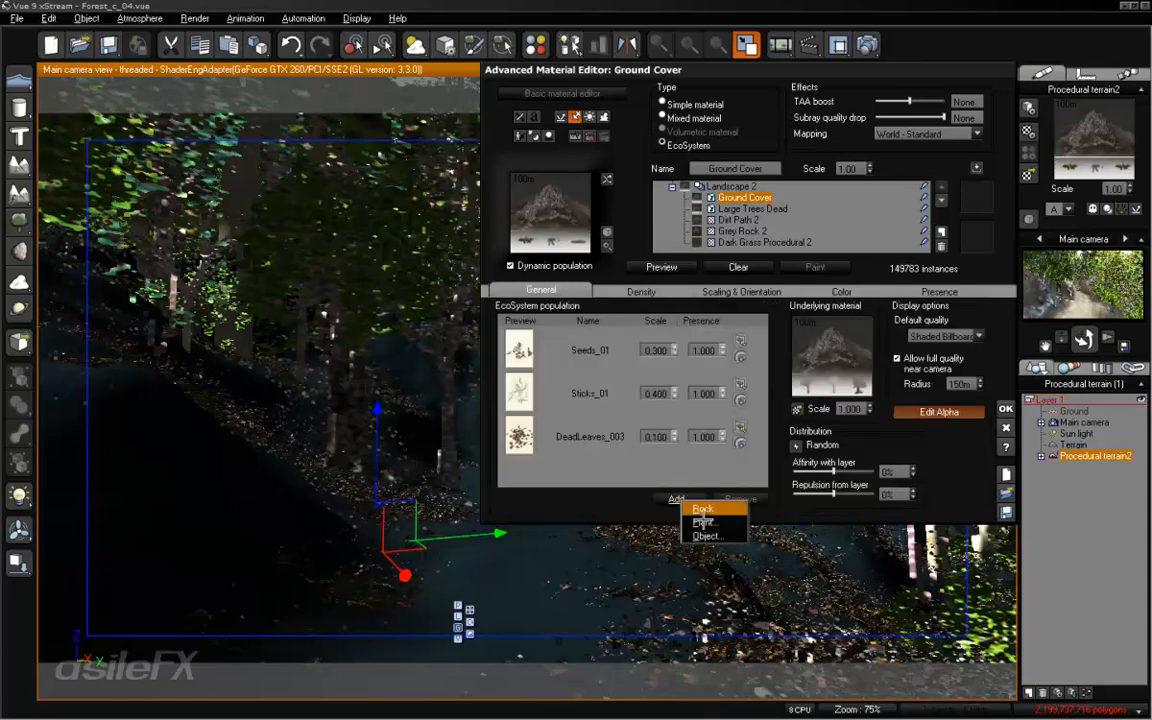
left_click(700, 509)
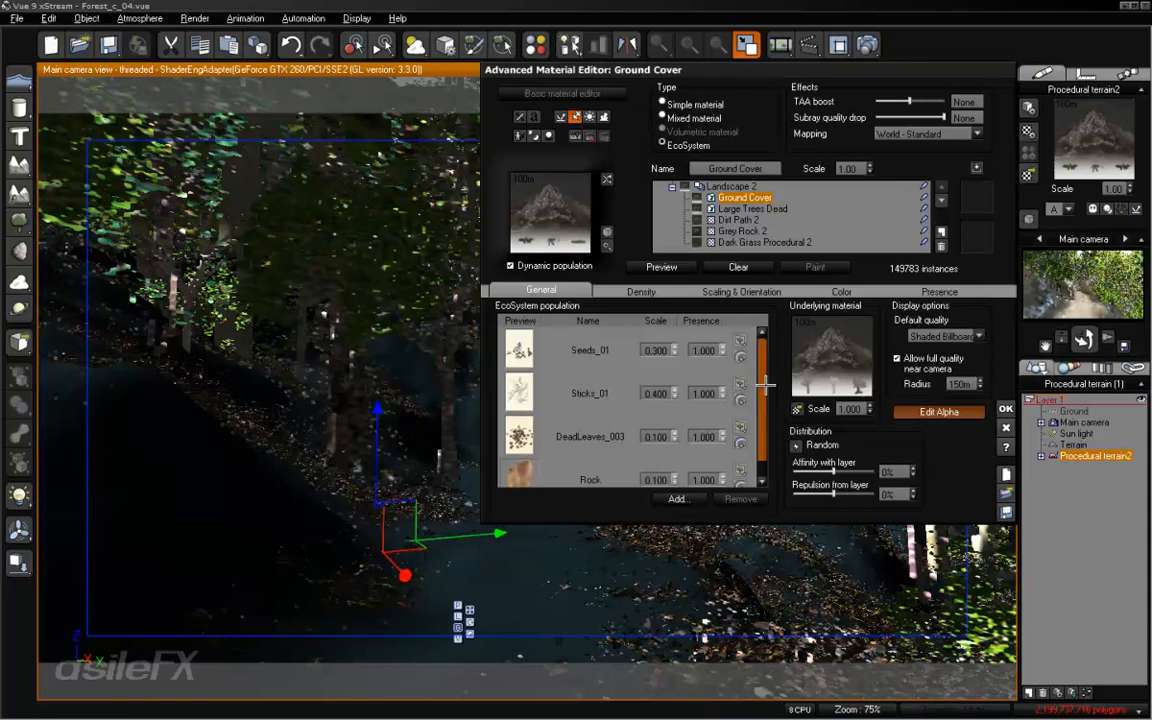
scroll(760, 430, "down", 1)
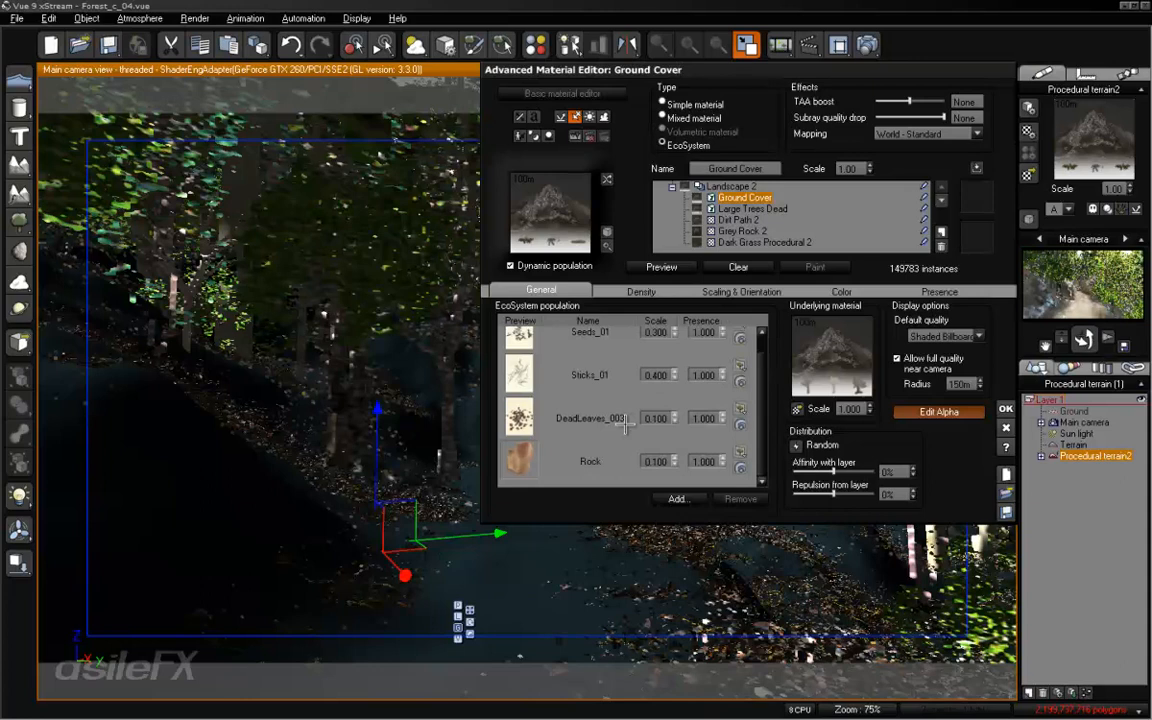
- Reduce Ground Cover's overall density to 20% and preview the population in the main camera view
left_click(643, 292)
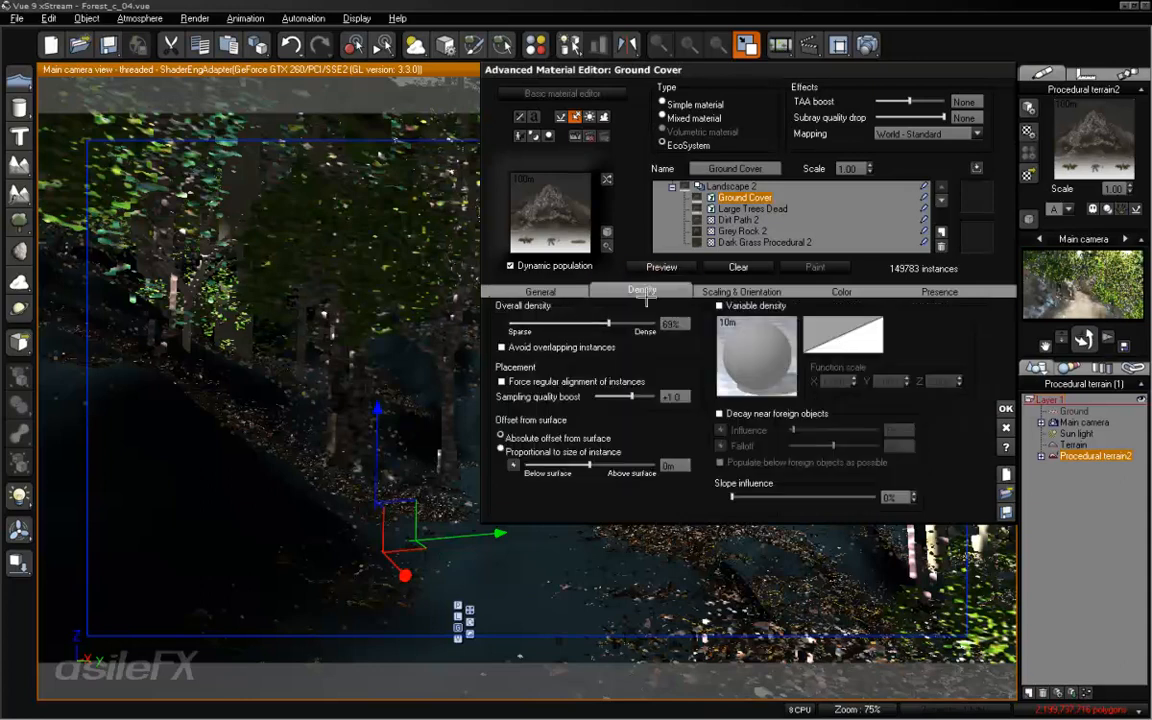
left_click_drag(609, 323, 519, 323)
left_click(527, 290)
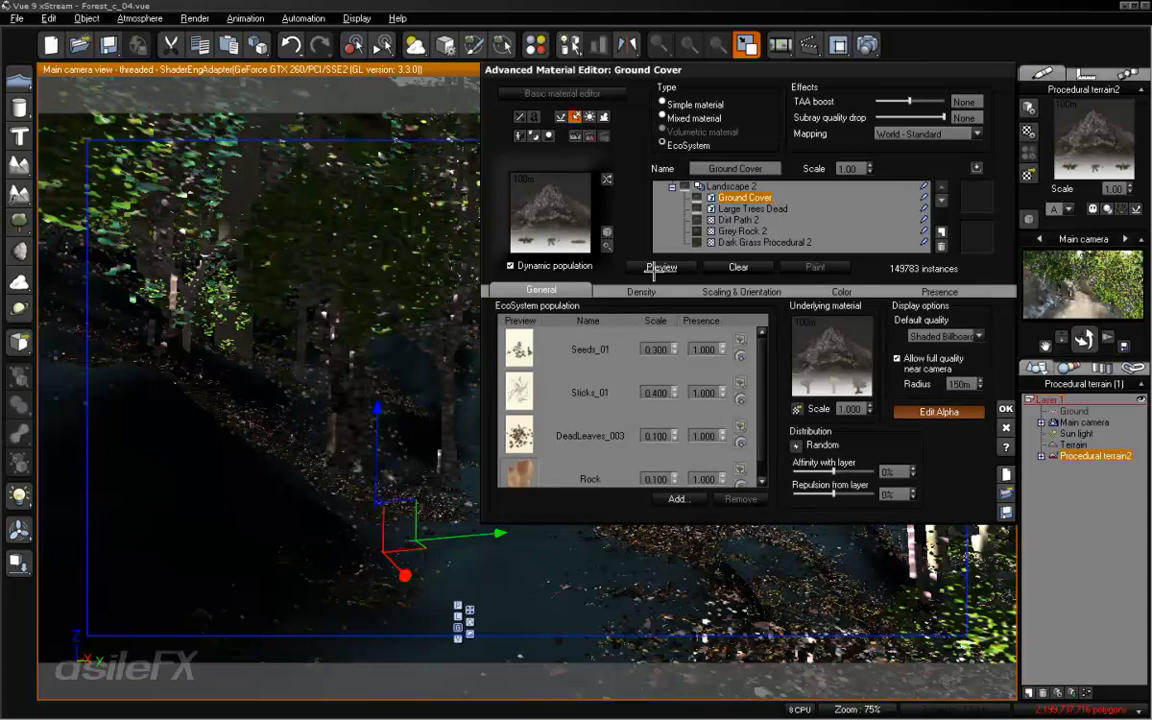
left_click(655, 268)
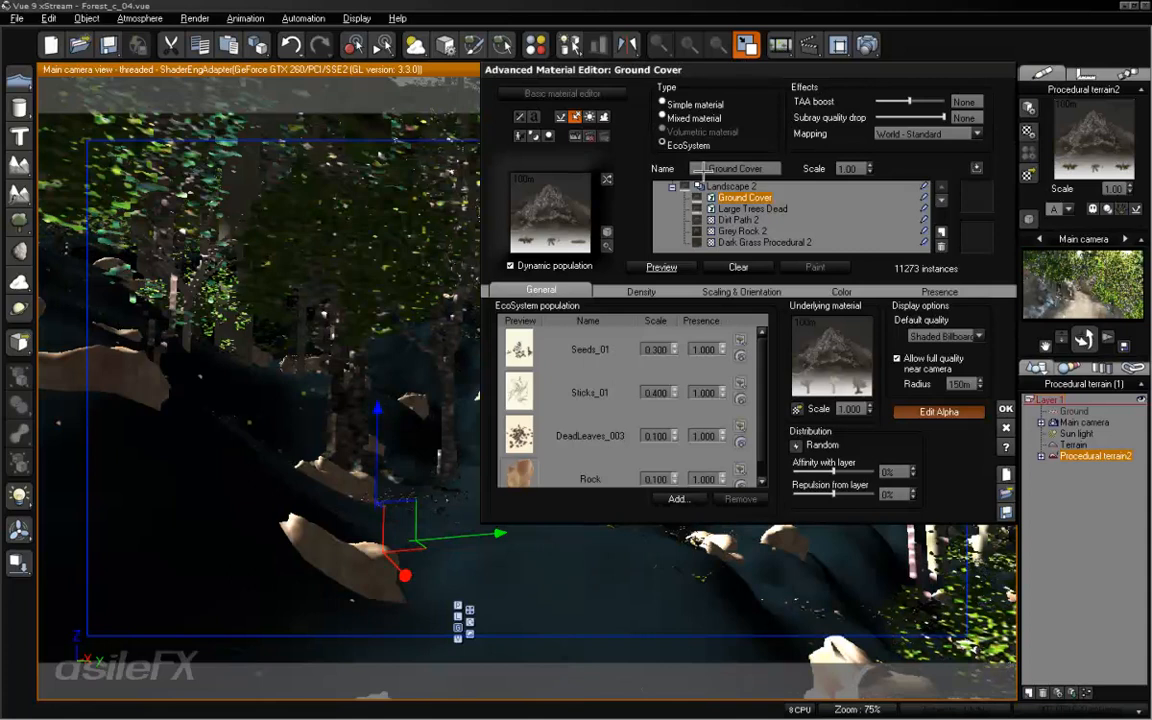
- Set the Rock item's scale to 0.04 and lower its presence in the Ground Cover population
left_click(667, 478)
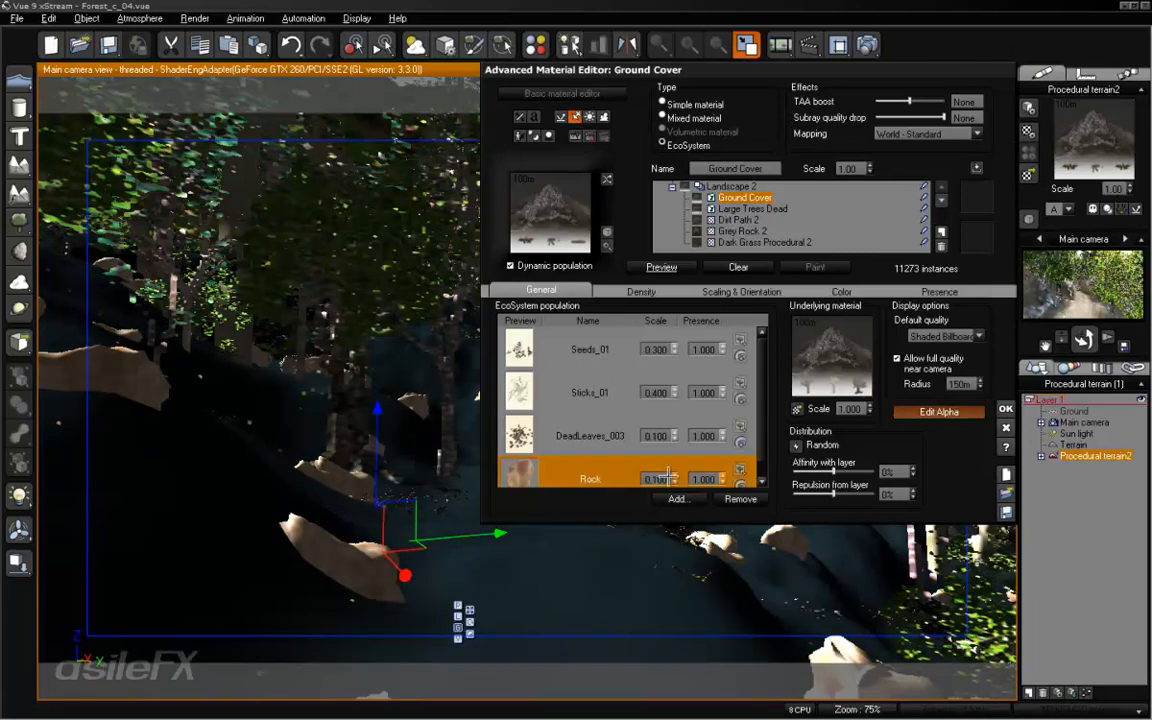
left_click_drag(762, 383, 762, 397)
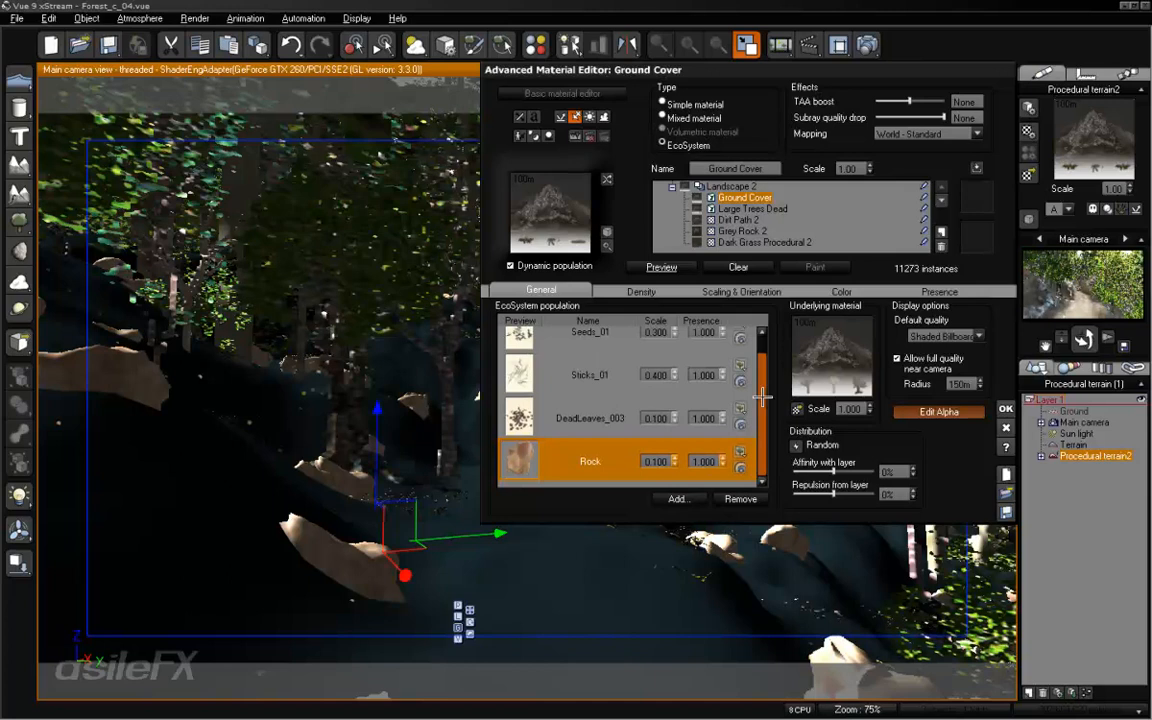
double_click(656, 462)
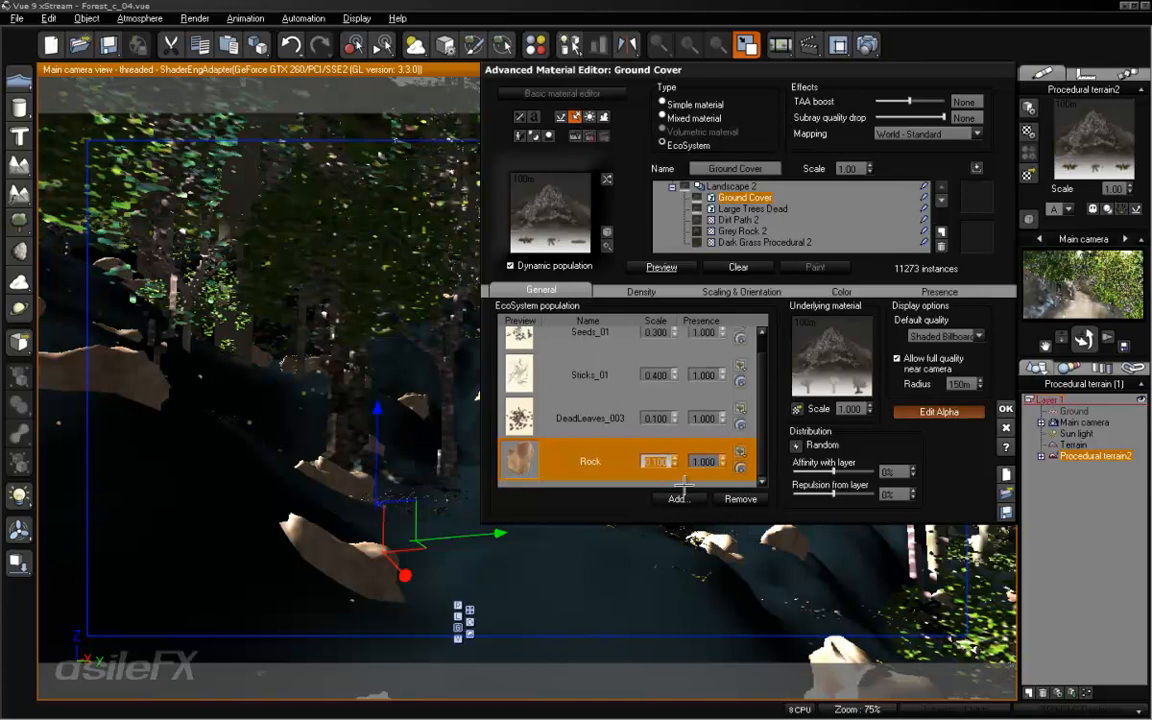
type(".04")
double_click(716, 461)
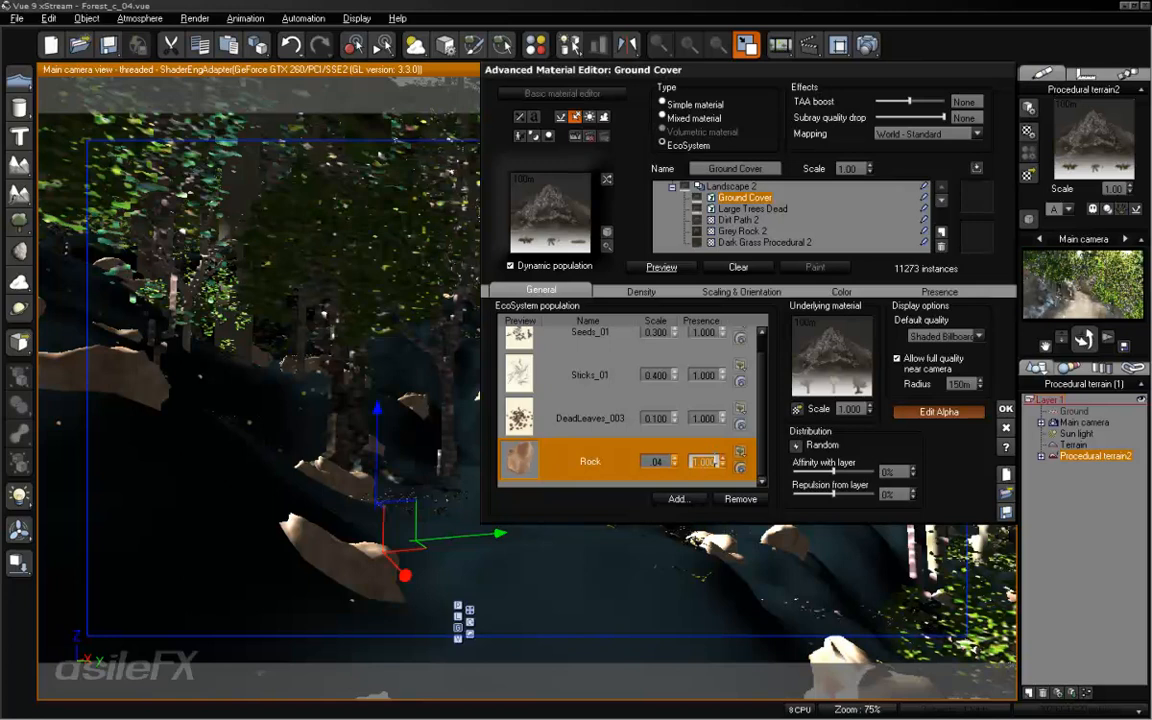
type("0.3")
- Set Ground Cover's overall density to 70% and accept the terrain material
left_click(646, 289)
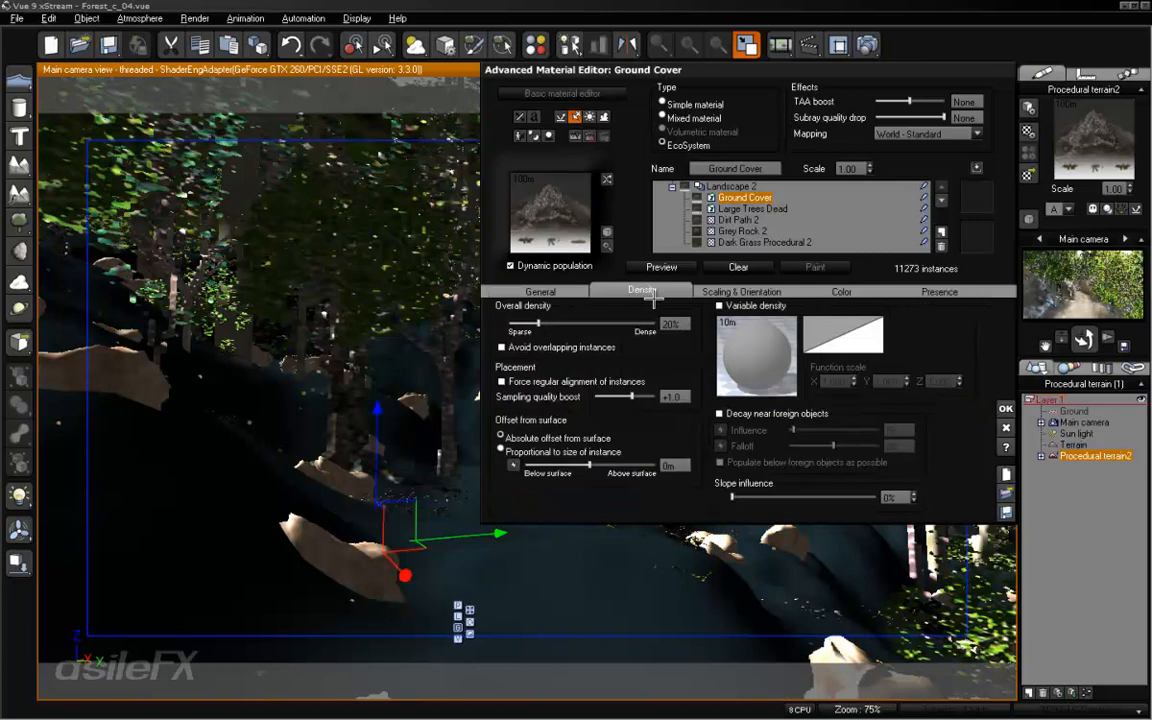
left_click_drag(611, 321, 606, 321)
left_click_drag(608, 328, 611, 328)
left_click(674, 321)
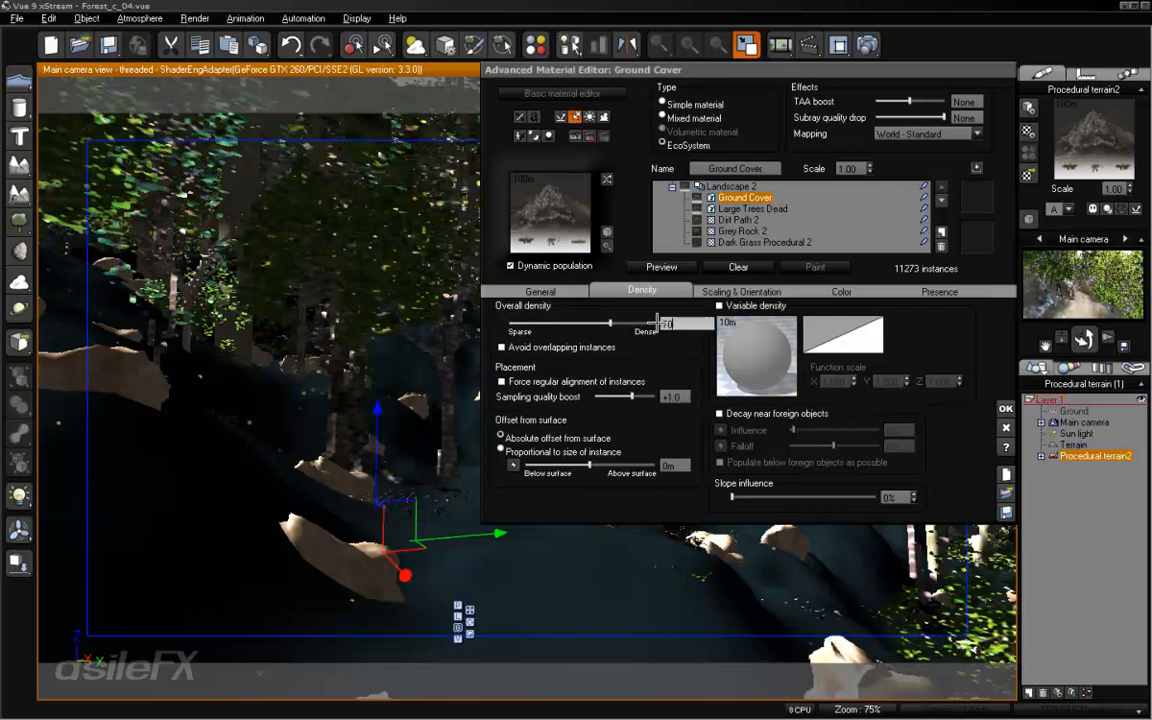
left_click(1006, 408)
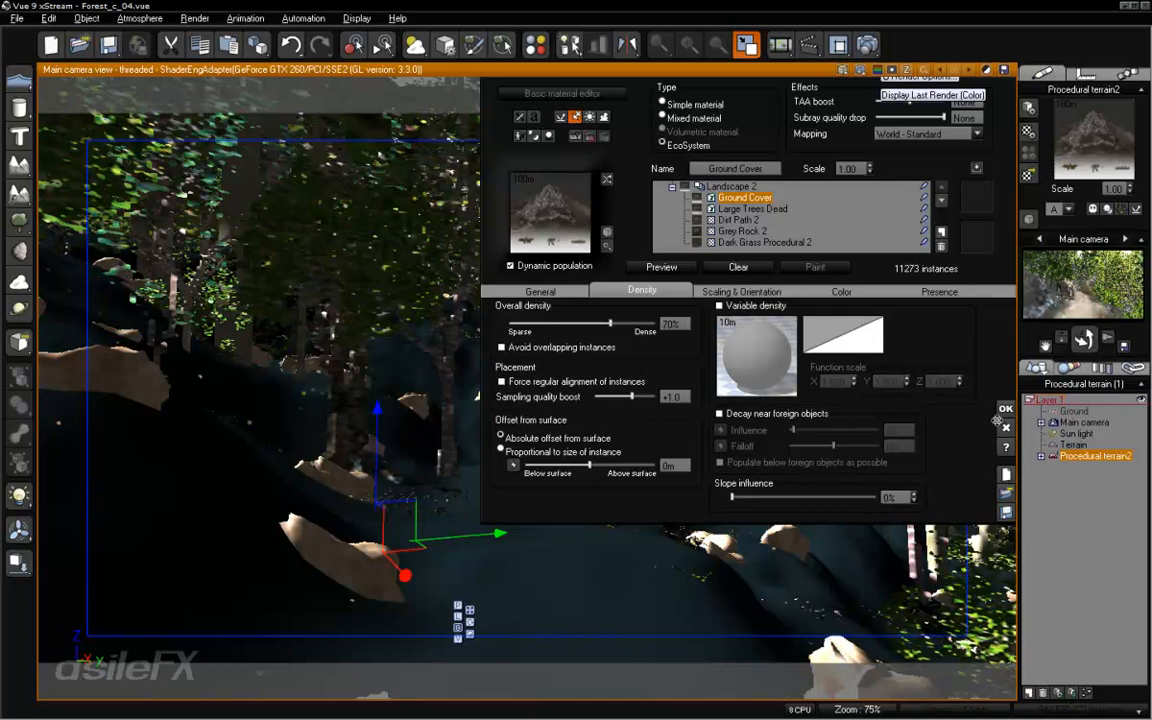
- Replace the rocks' Chipped material in the scene's EcoSystem materials with Green-Brown Rock from the Rocks collection
left_click(1065, 367)
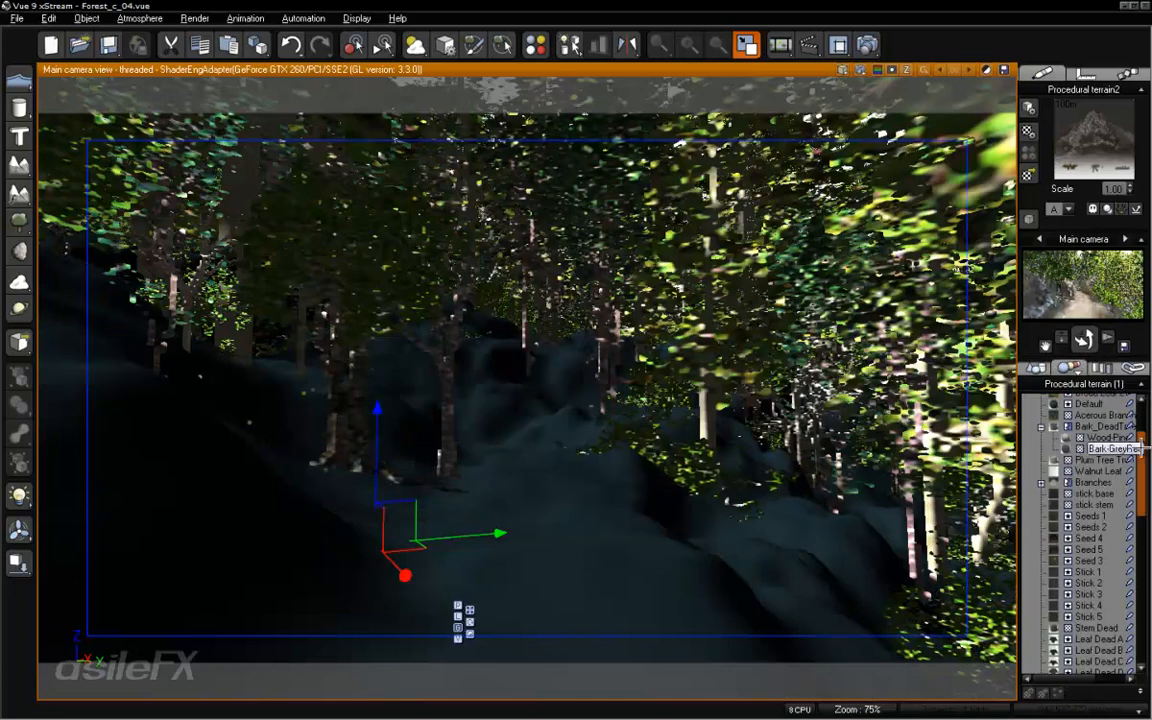
left_click_drag(1143, 458, 1143, 424)
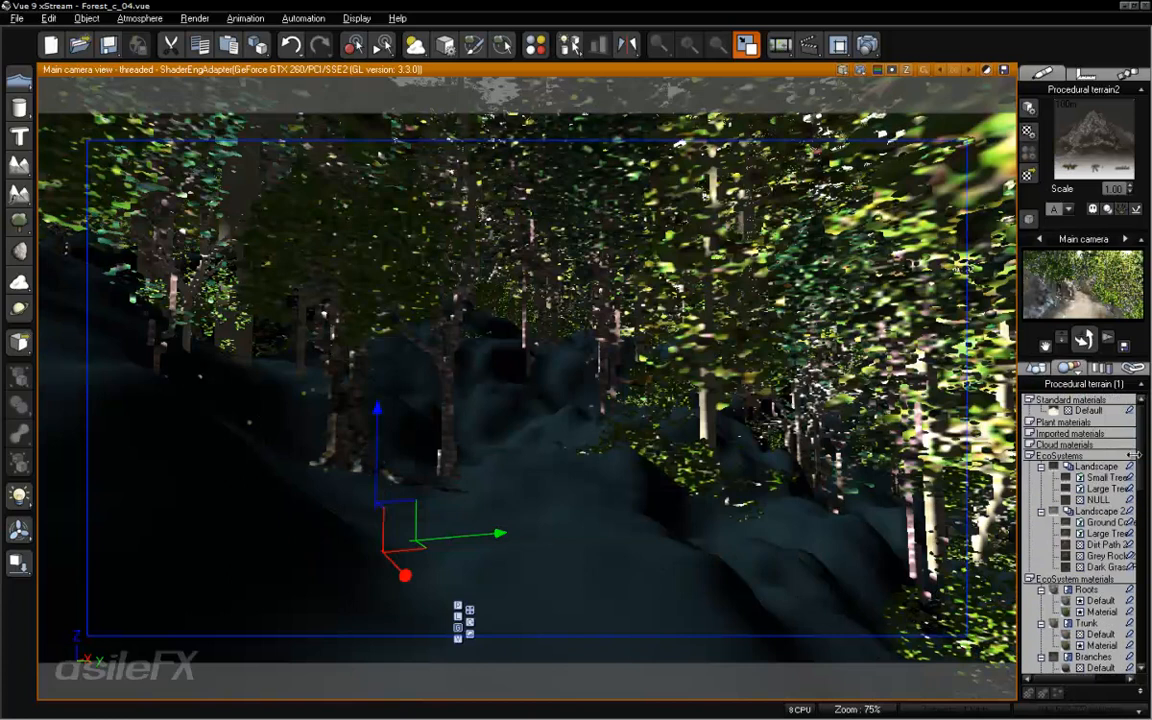
left_click(1029, 456)
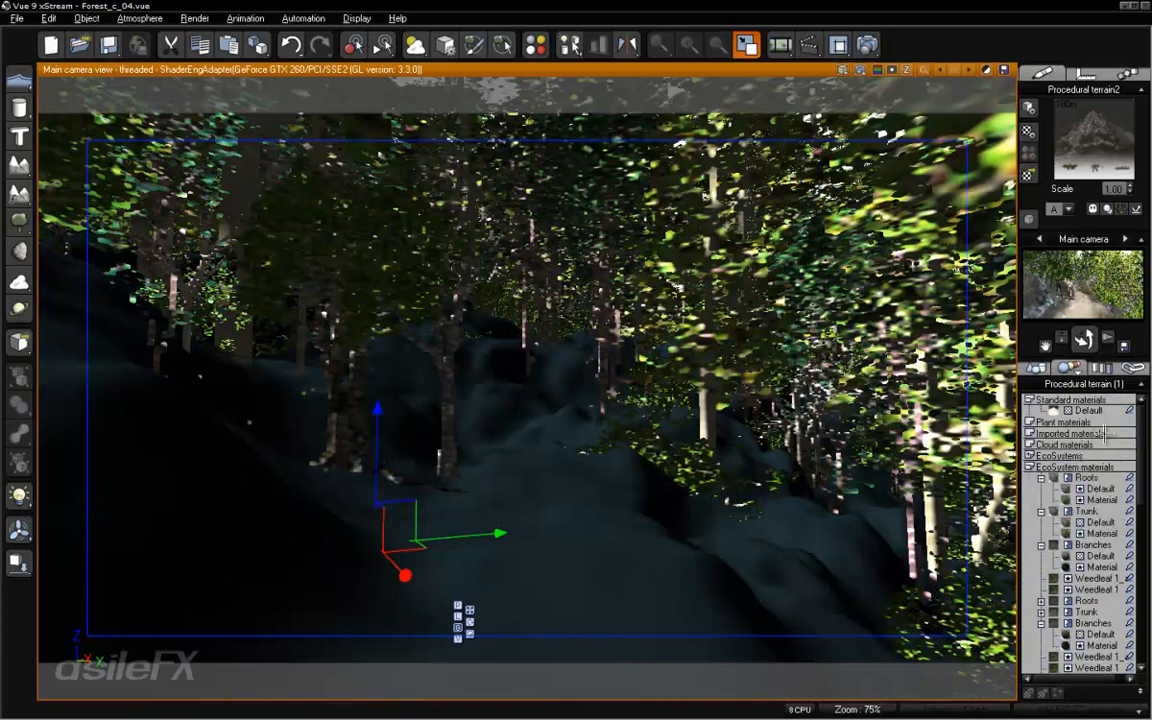
left_click_drag(1141, 432, 1133, 590)
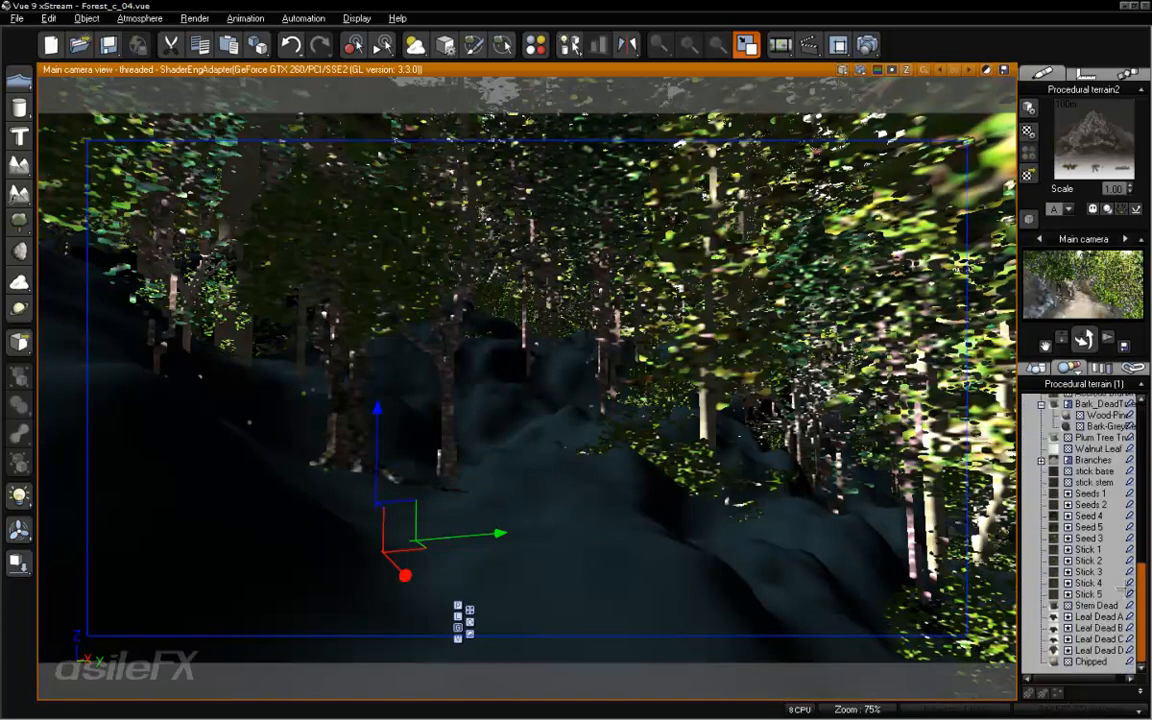
left_click(1092, 661)
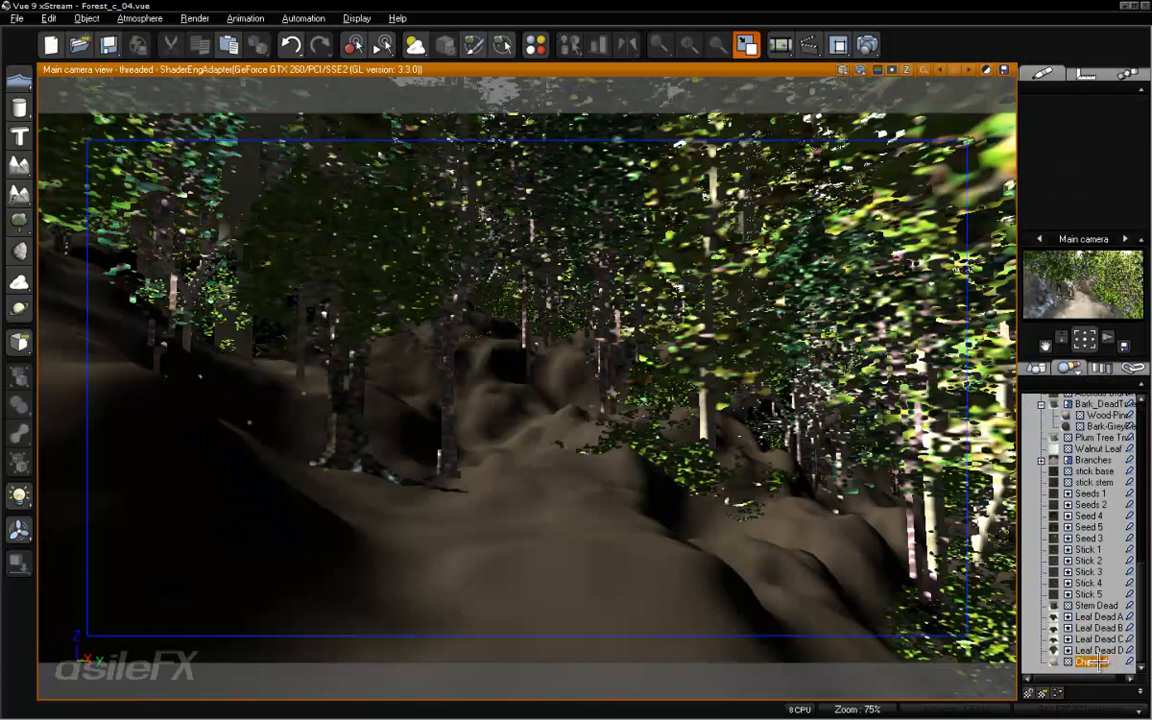
right_click(1093, 661)
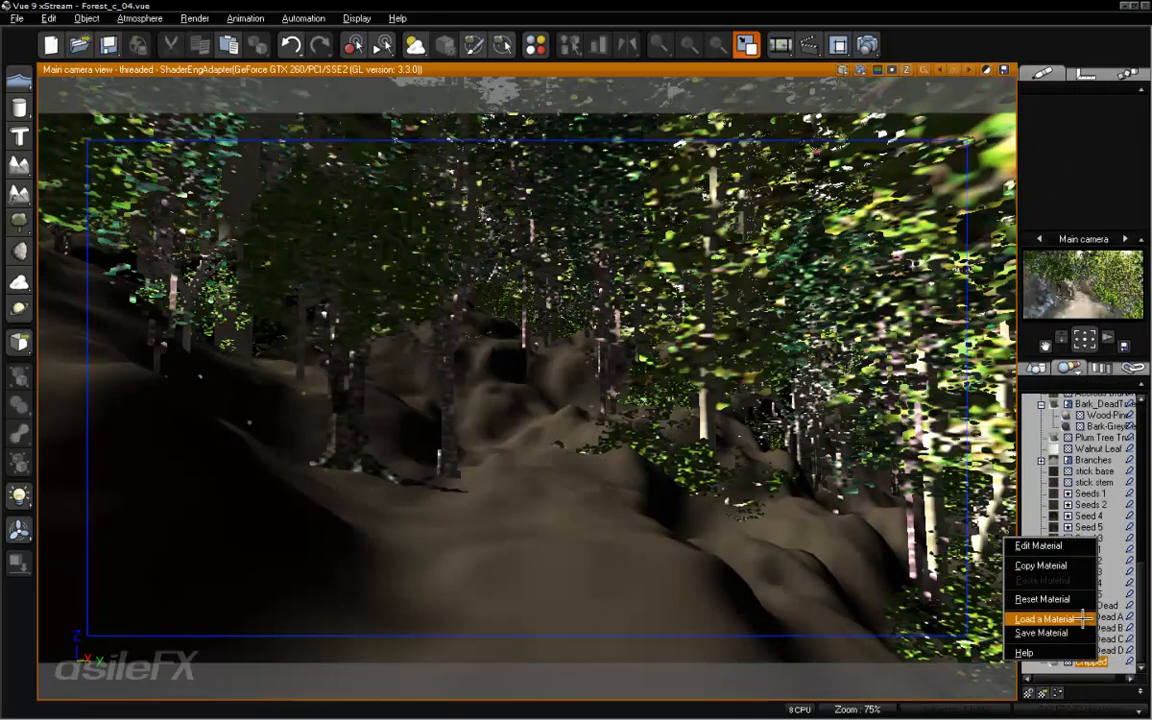
left_click(1045, 619)
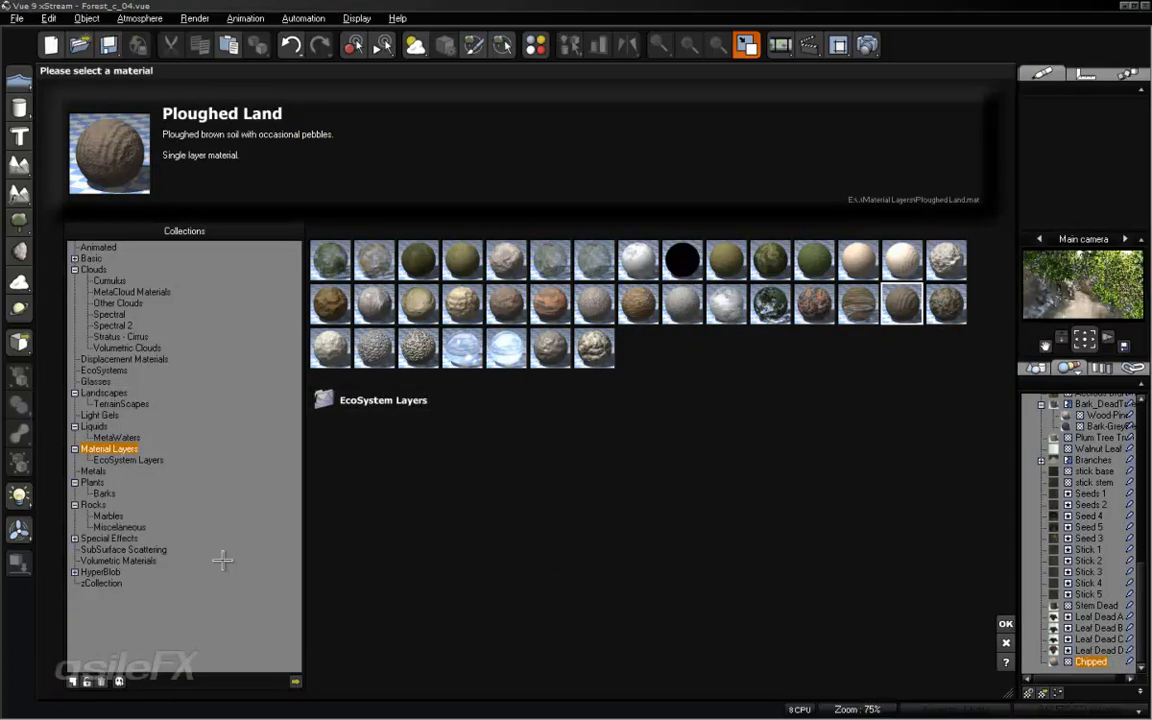
left_click(93, 505)
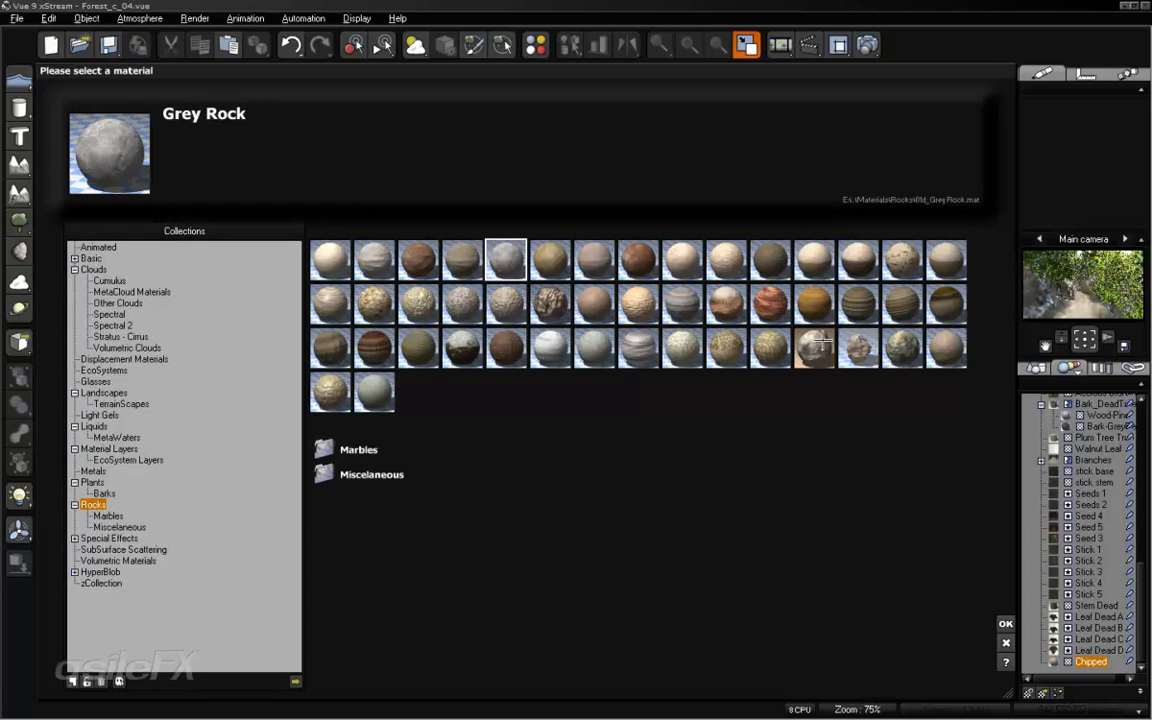
left_click(465, 262)
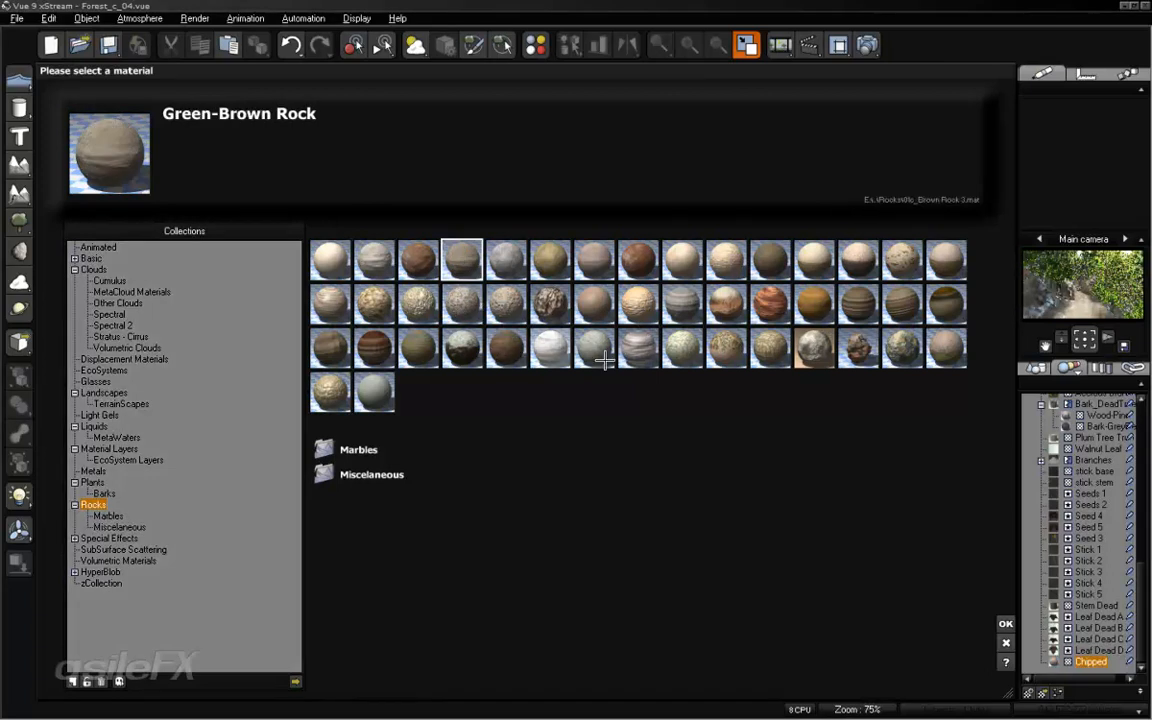
left_click(1006, 624)
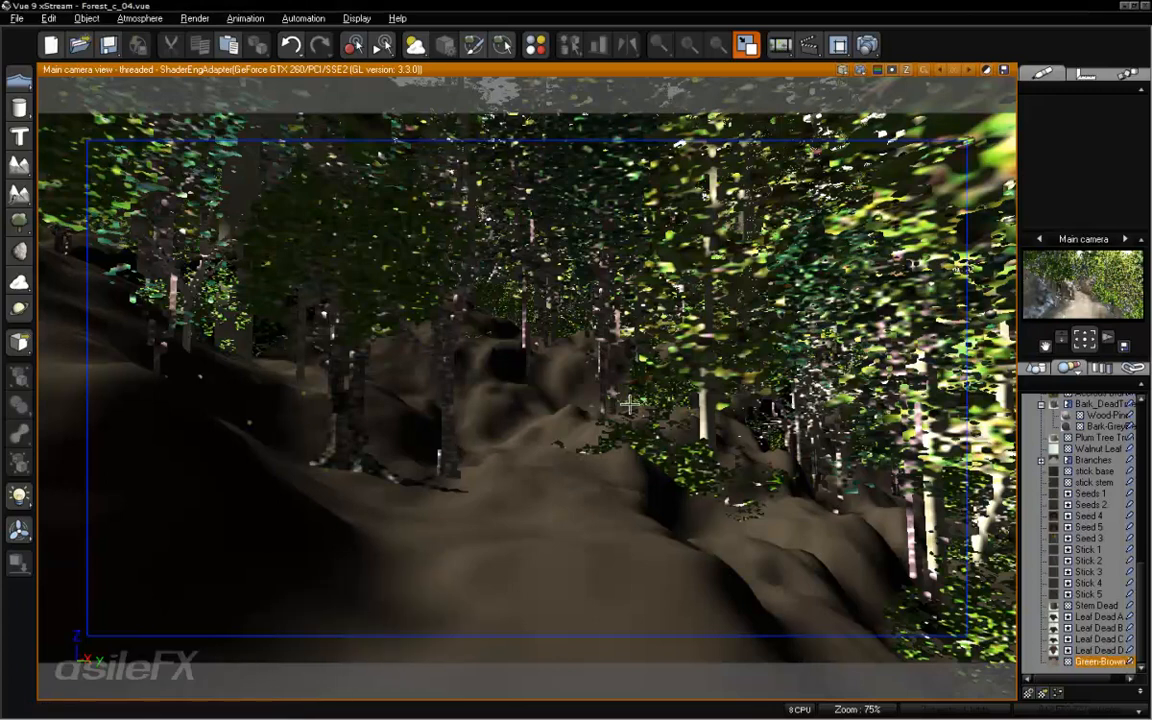
- Set the Green-Brown Rock material's scale to 0.05, accept it and run a test render of the main camera view
right_click(1095, 662)
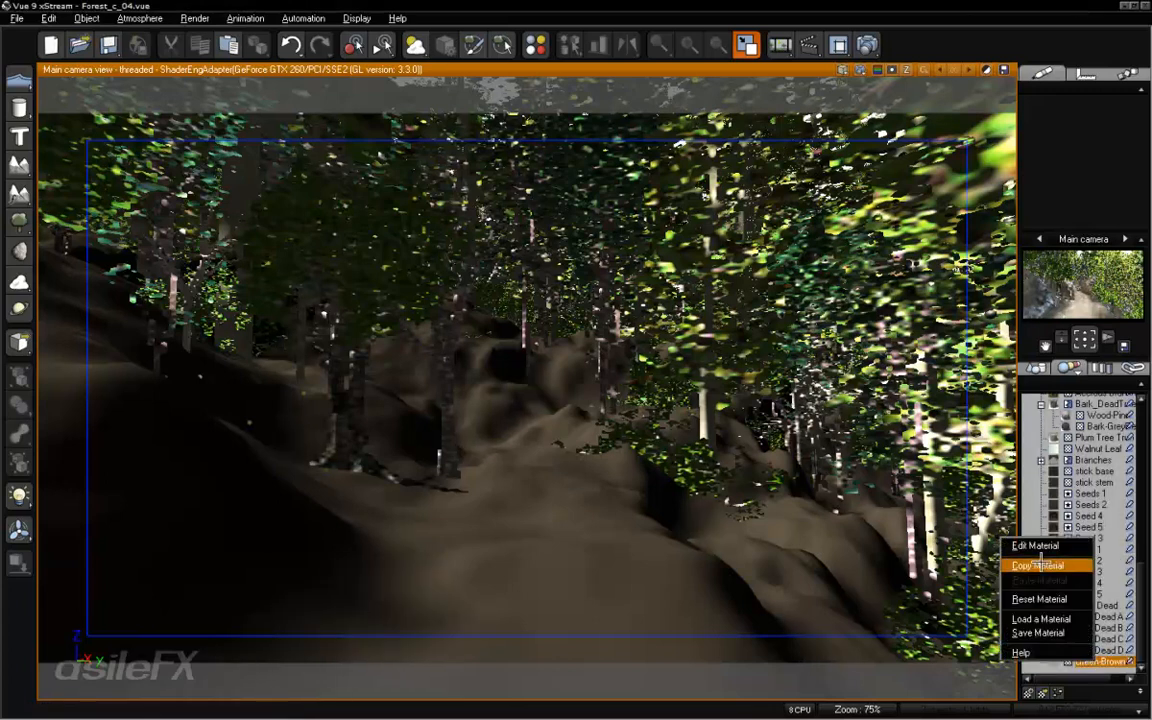
left_click(1040, 540)
double_click(850, 168)
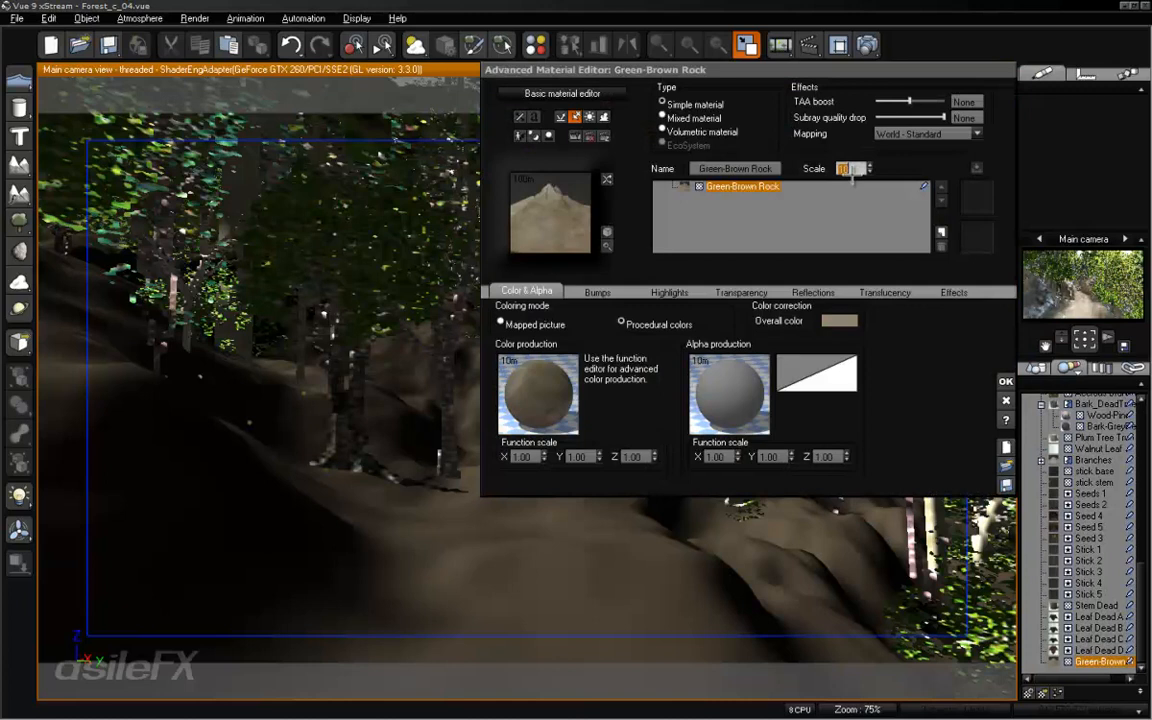
type("1")
key("Return")
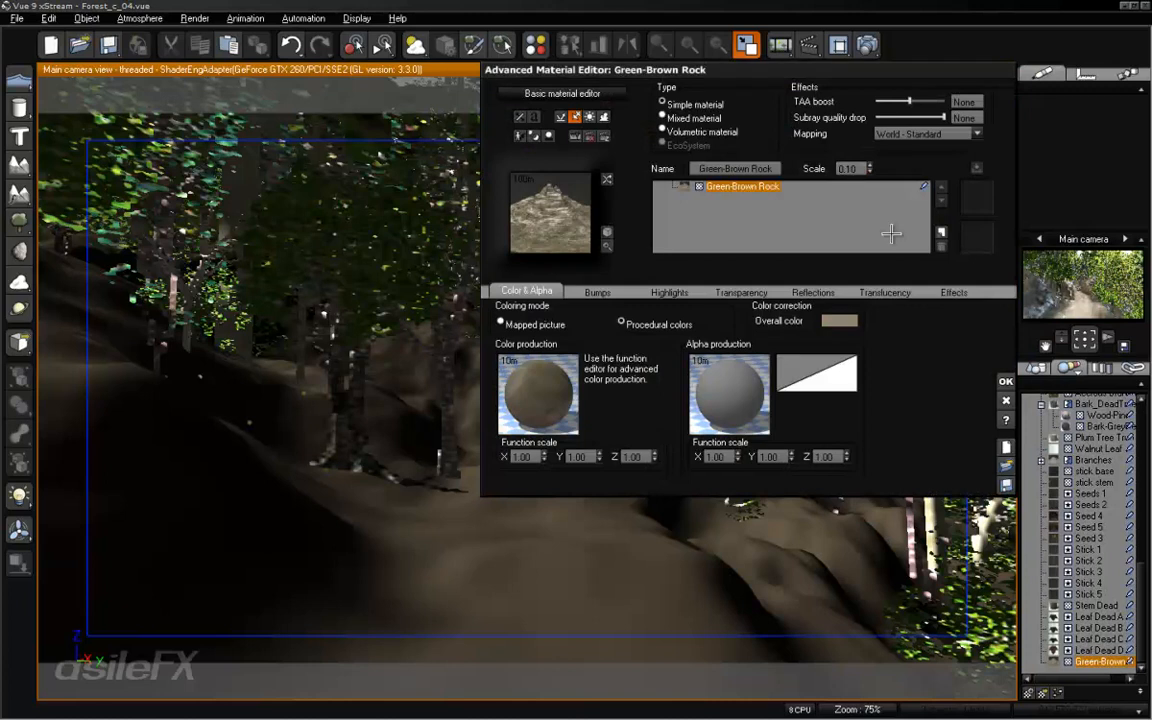
double_click(862, 170)
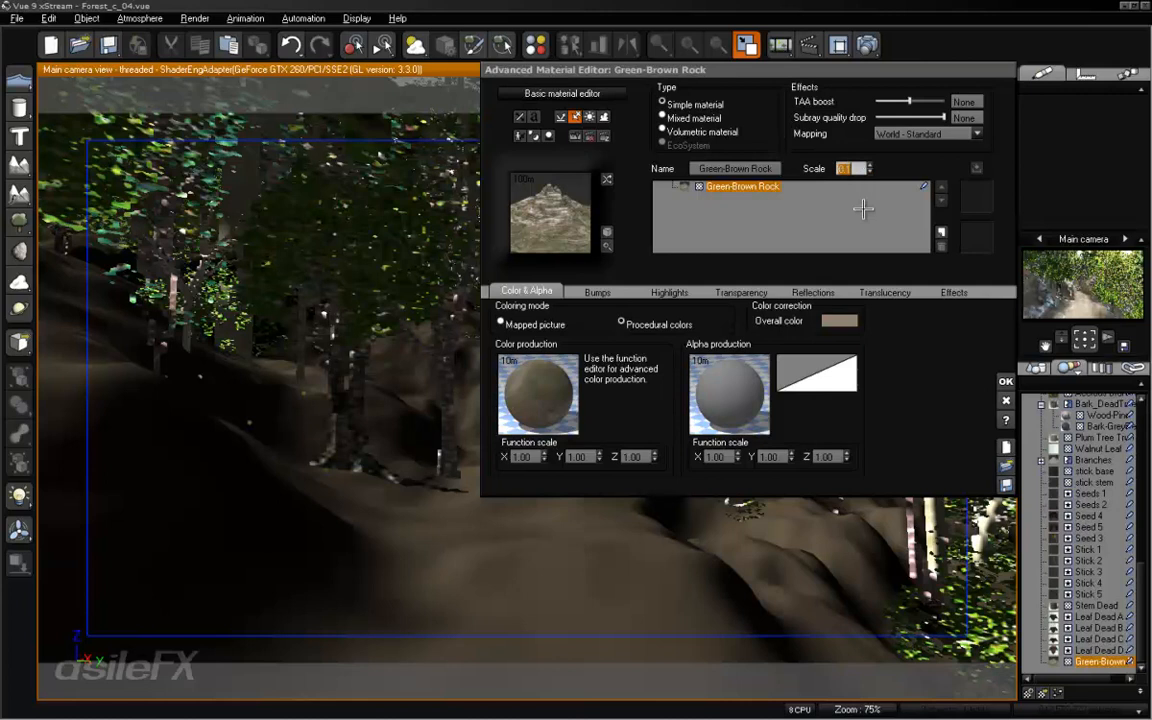
type("0")
type(".05")
key("Return")
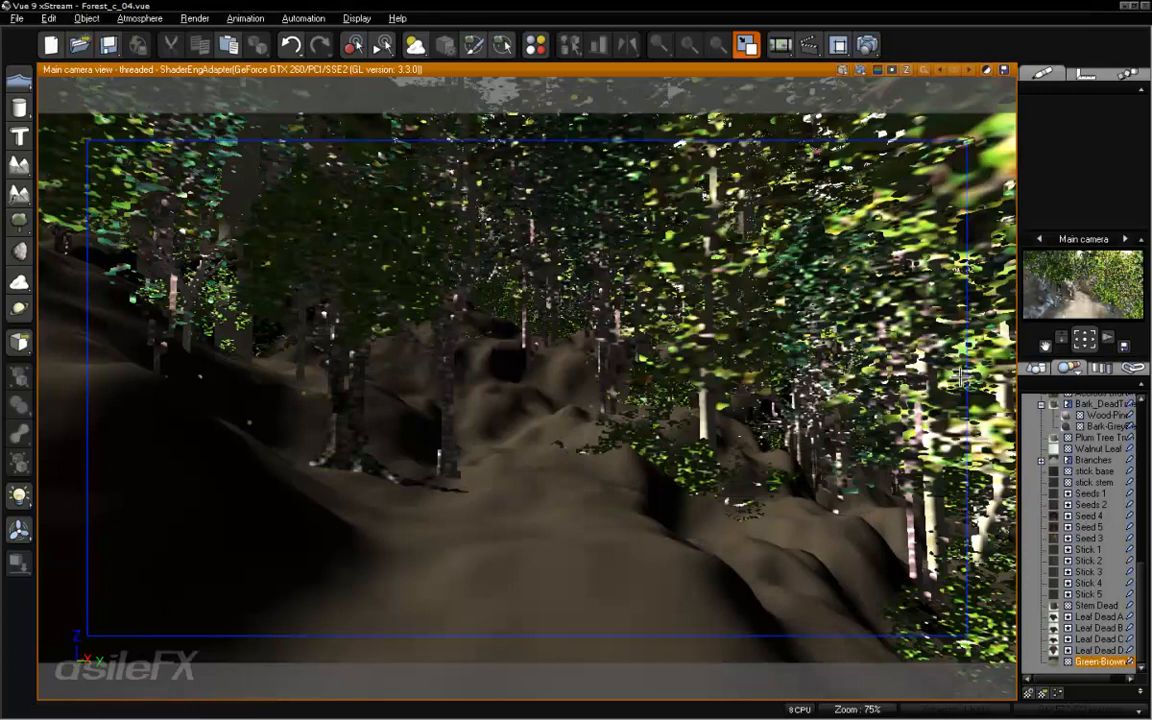
left_click(868, 46)
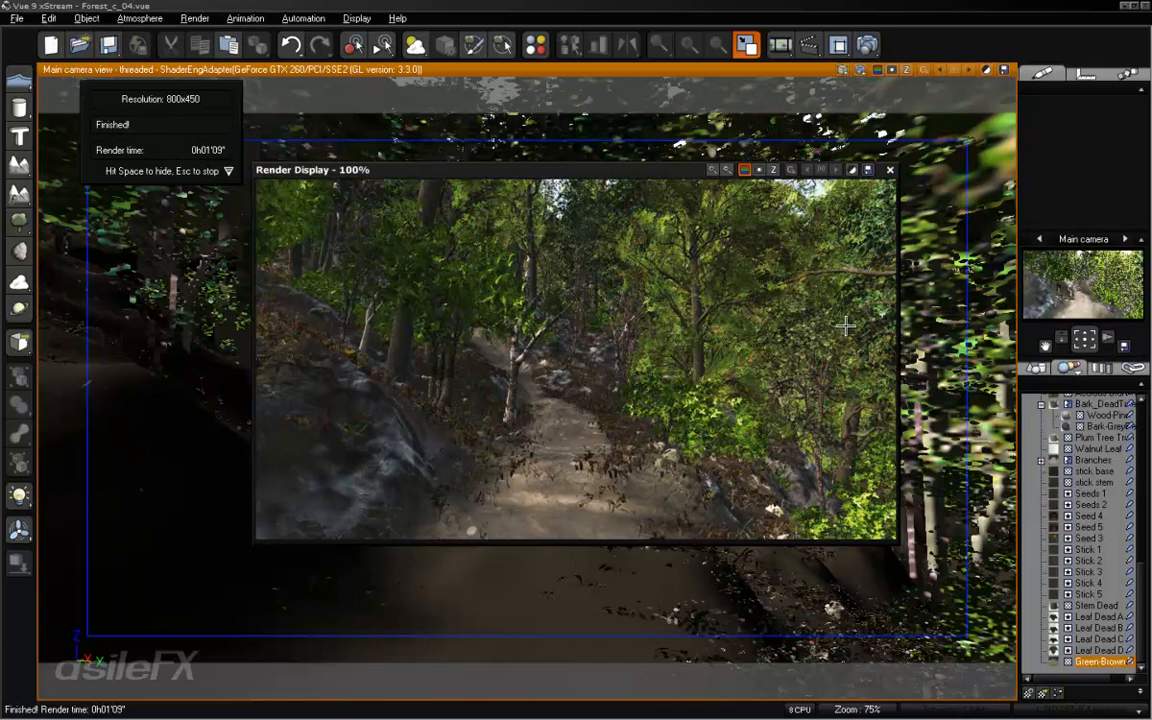
left_click(889, 170)
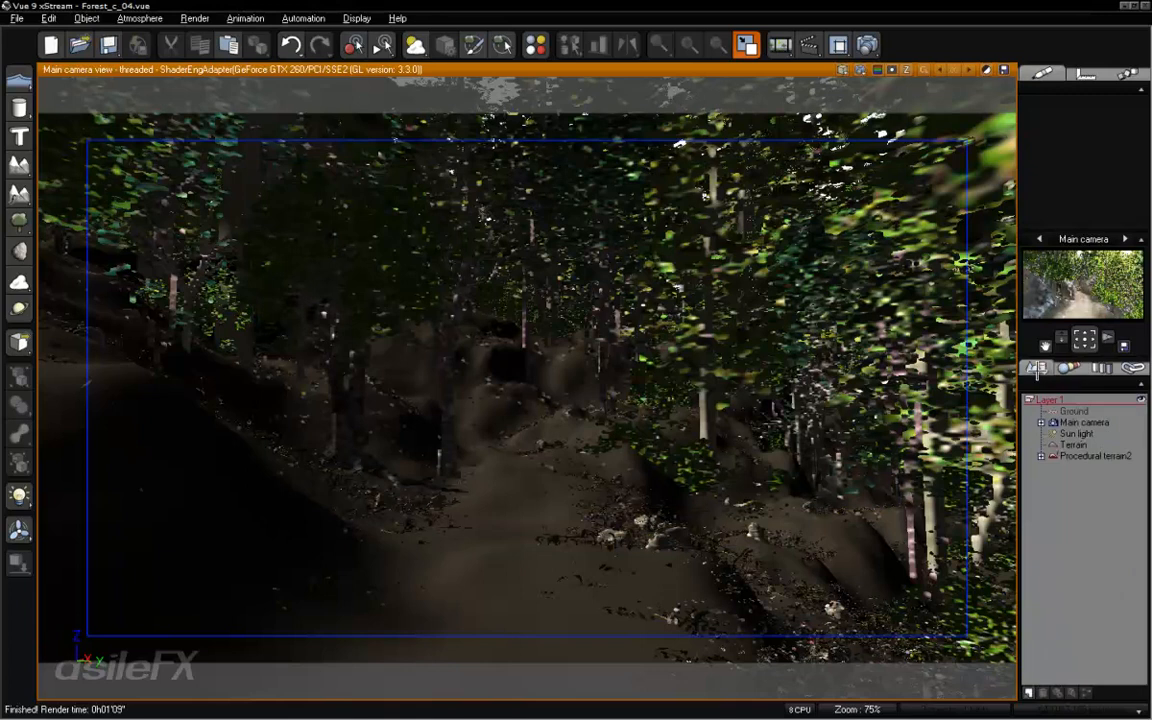
- Set the texture maps' input gamma to 1.8 in the main camera's gamma options and accept the camera settings
double_click(1082, 423)
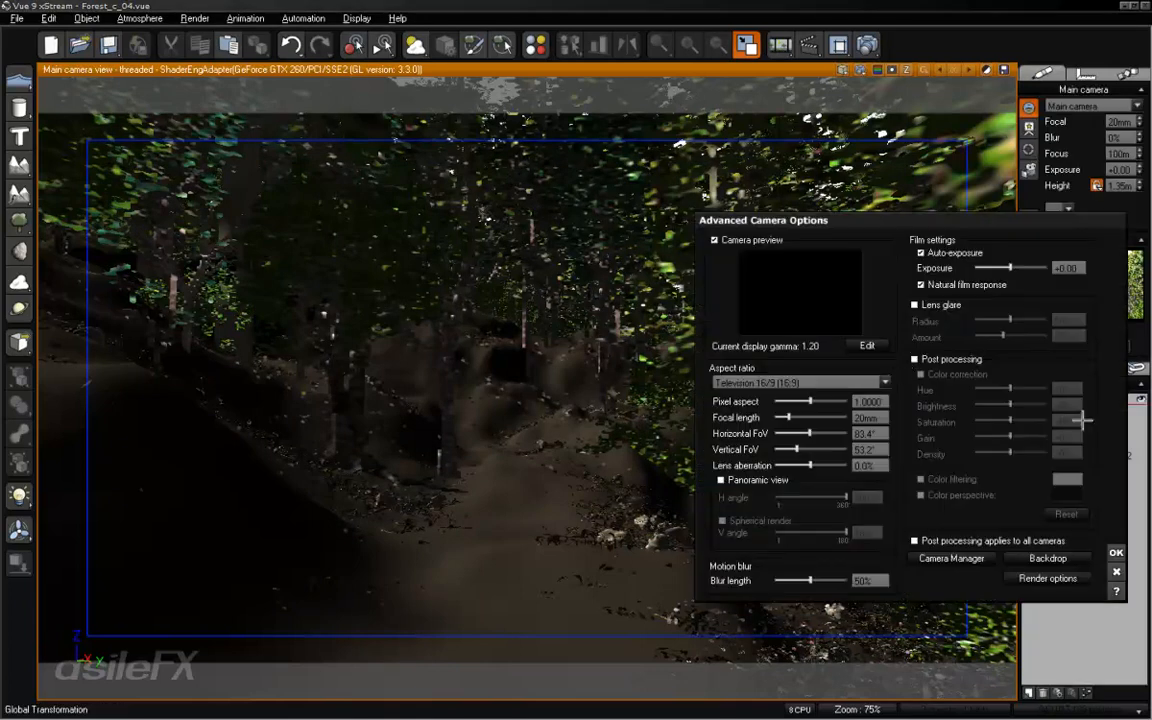
left_click(870, 345)
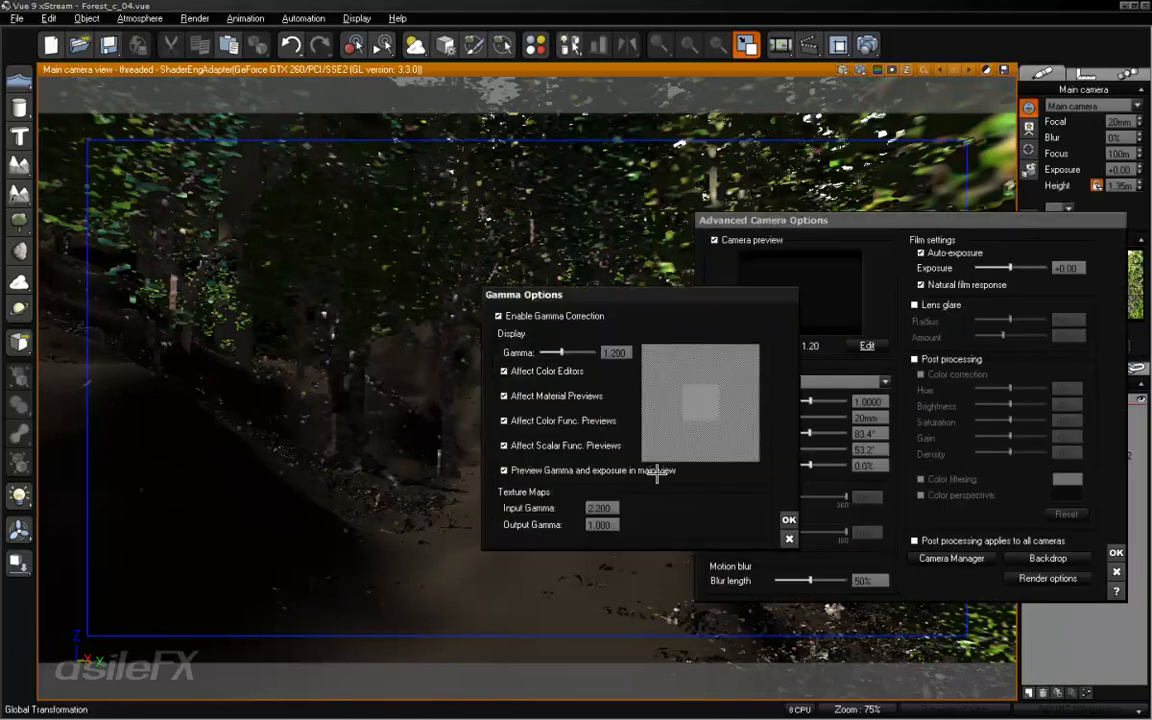
left_click(610, 509)
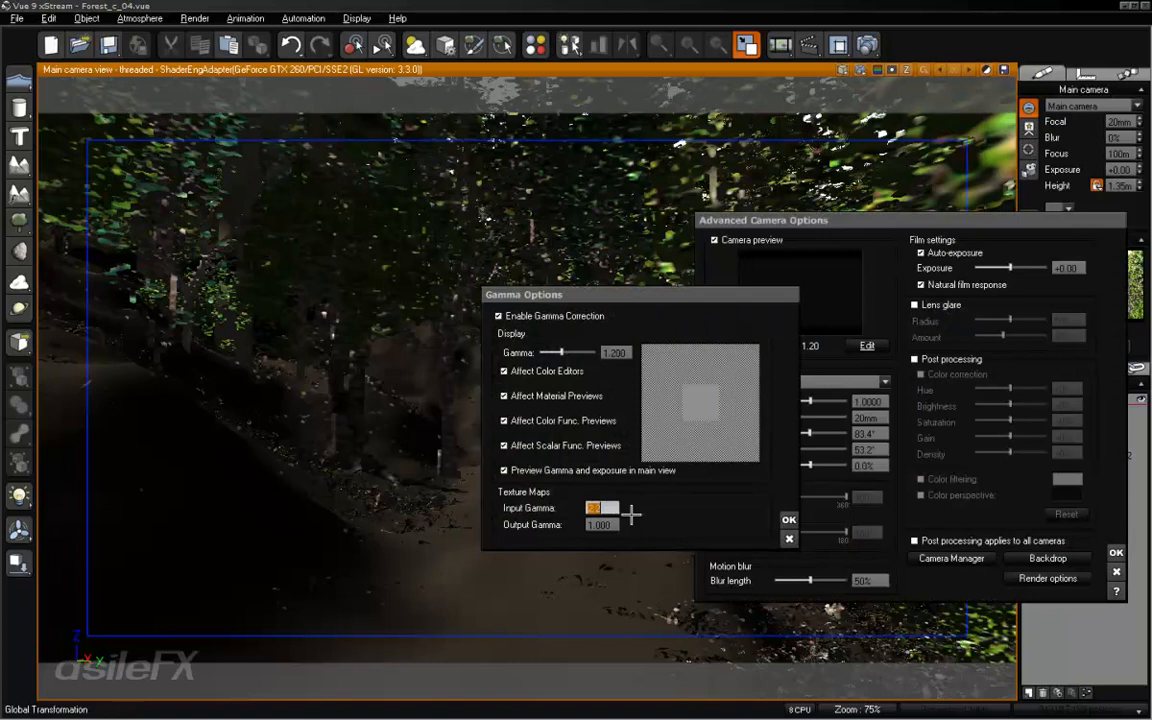
type("1.800")
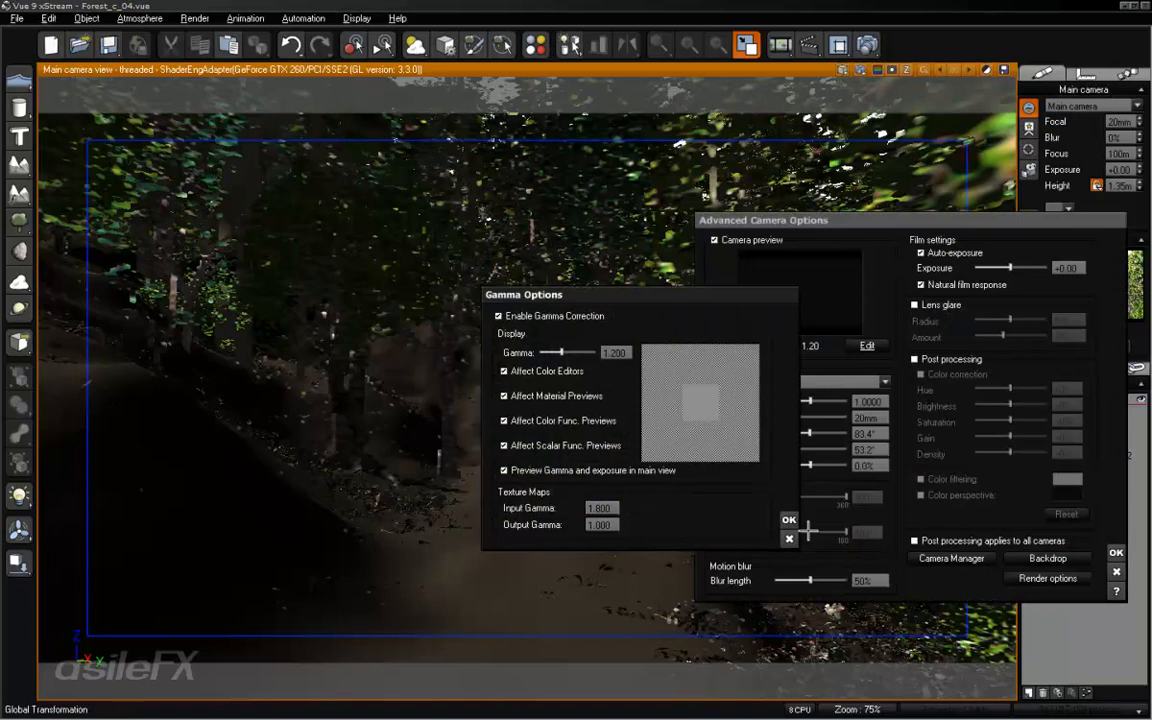
left_click(789, 518)
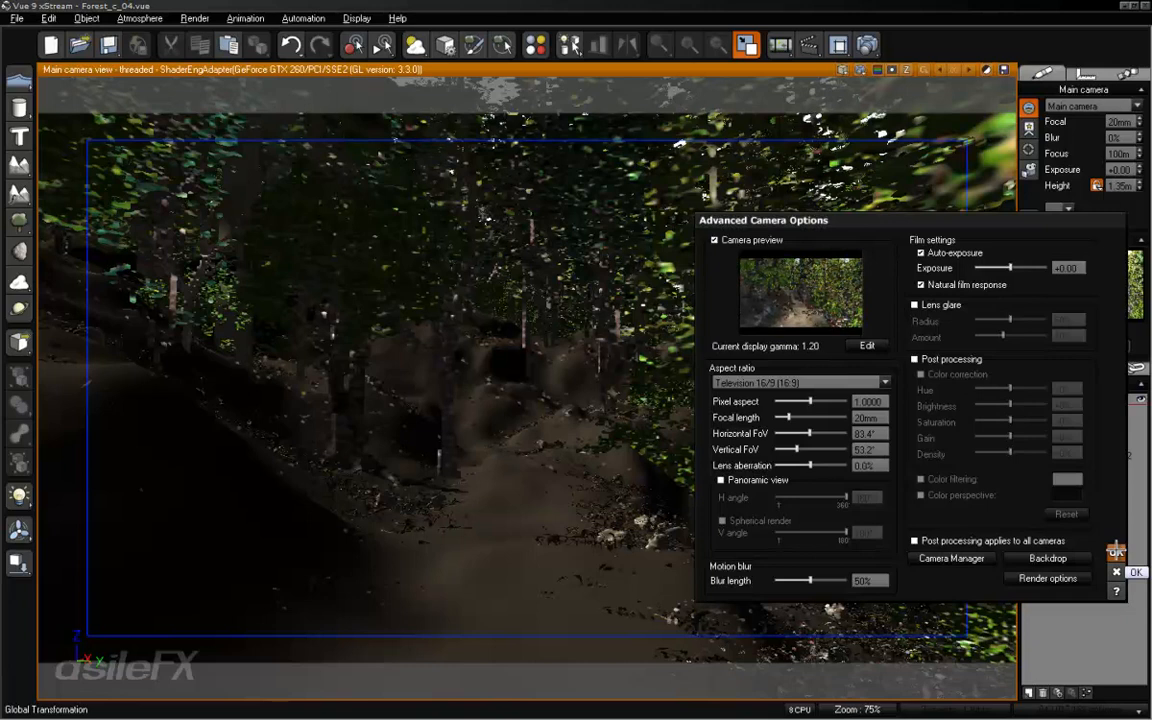
left_click(1116, 553)
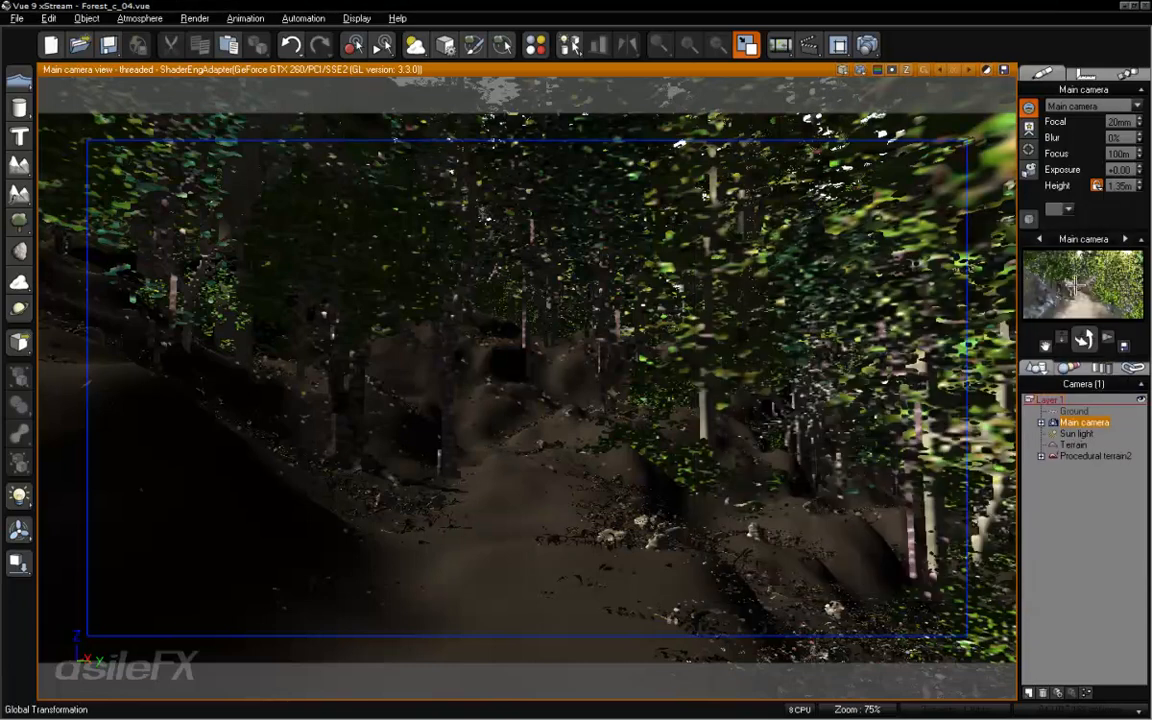
- In the Procedural terrain2 material's Ground Cover layer, set the scale of DeadLeaves_003 to 0.3
right_click(1085, 328)
left_click(1108, 331)
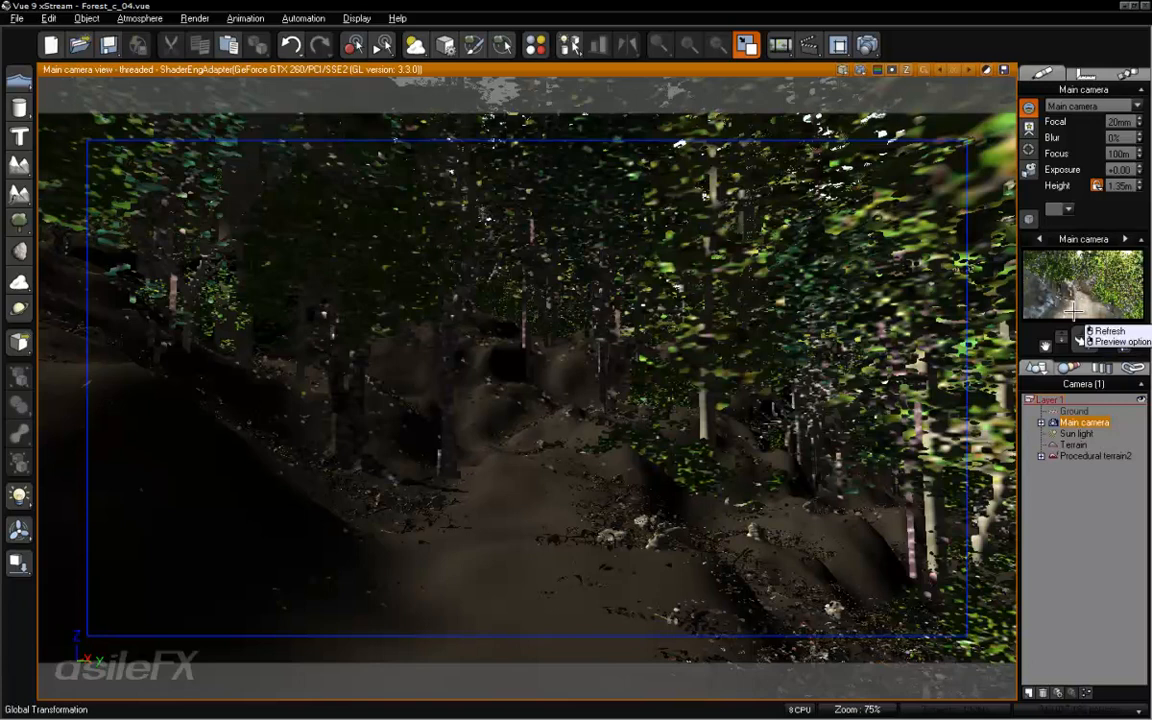
left_click(1100, 456)
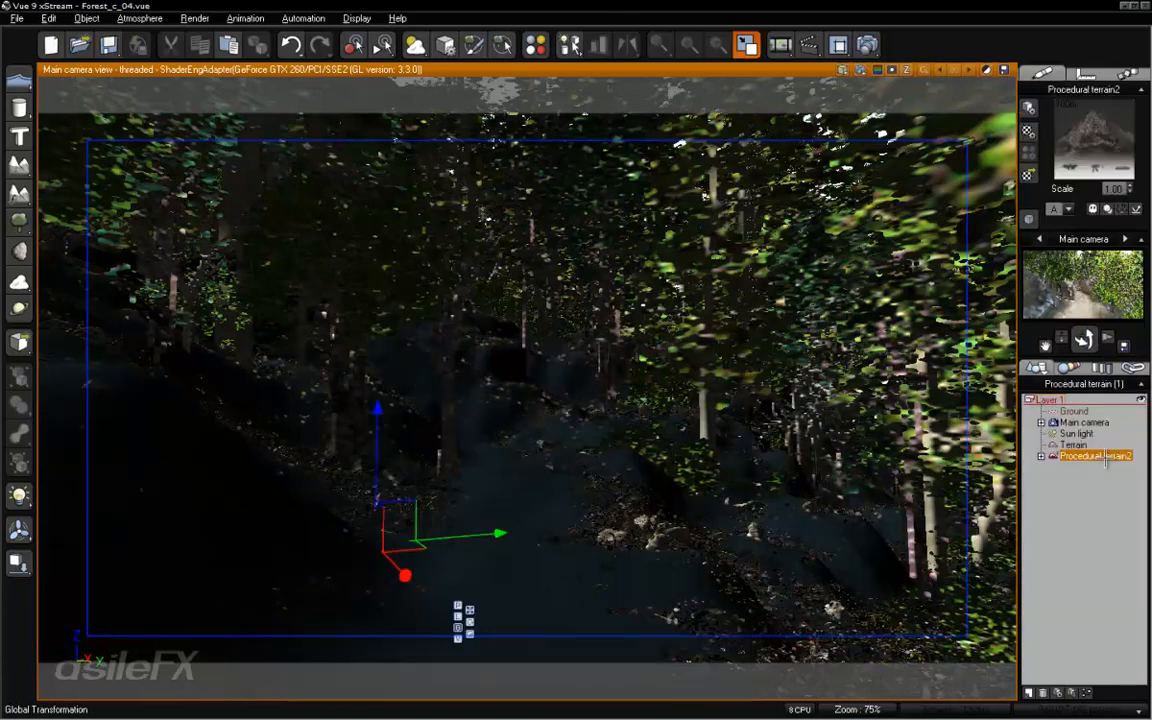
right_click(1052, 143)
left_click(1048, 143)
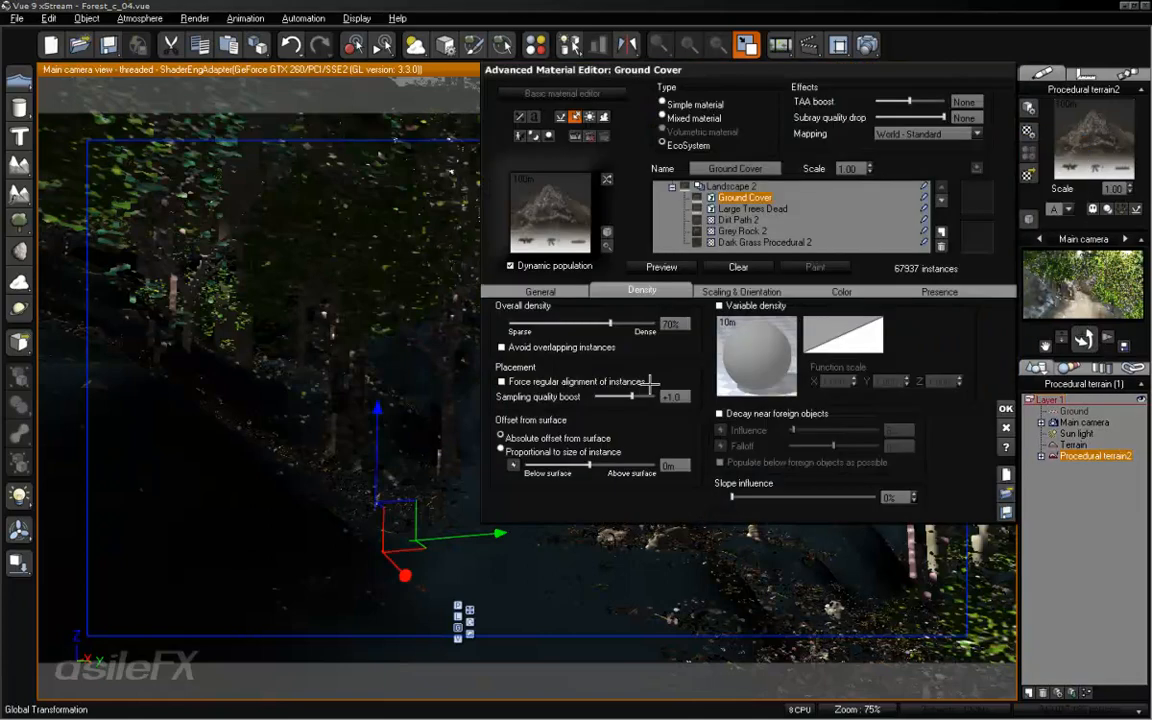
left_click(538, 291)
double_click(657, 437)
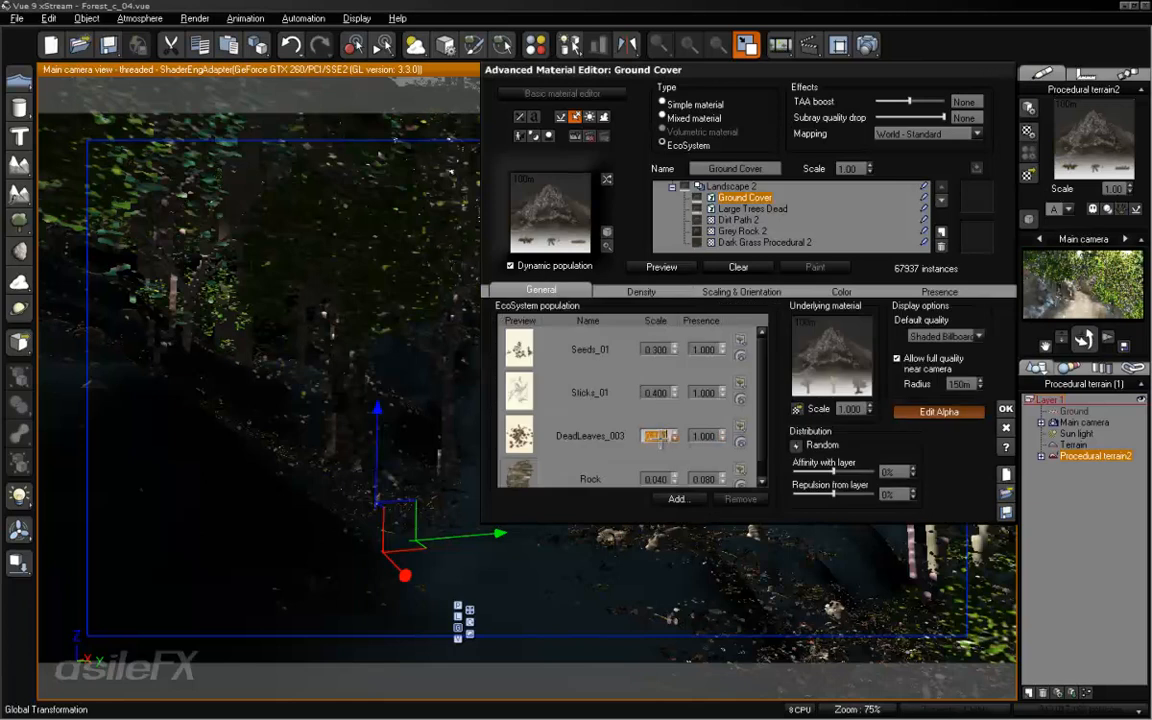
type(".3")
key("Return")
- Set the Rock item's presence to 1 in the Ground Cover population, run a test render and close the finished image
double_click(705, 479)
type("1")
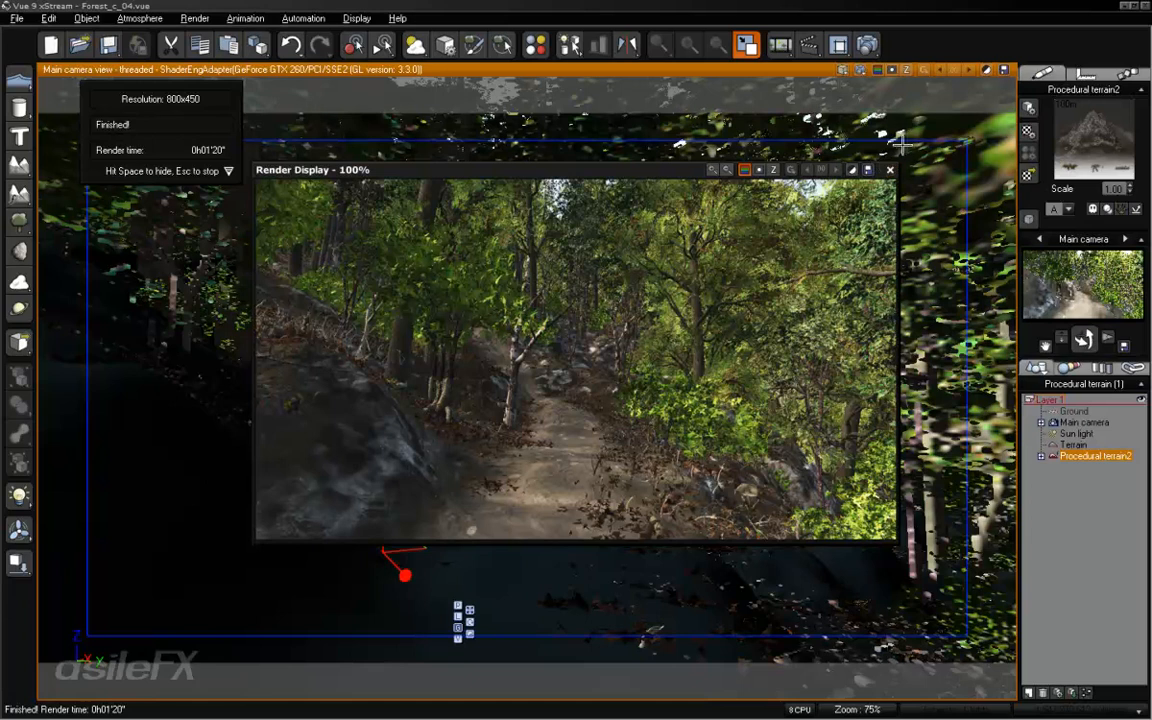
left_click(890, 170)
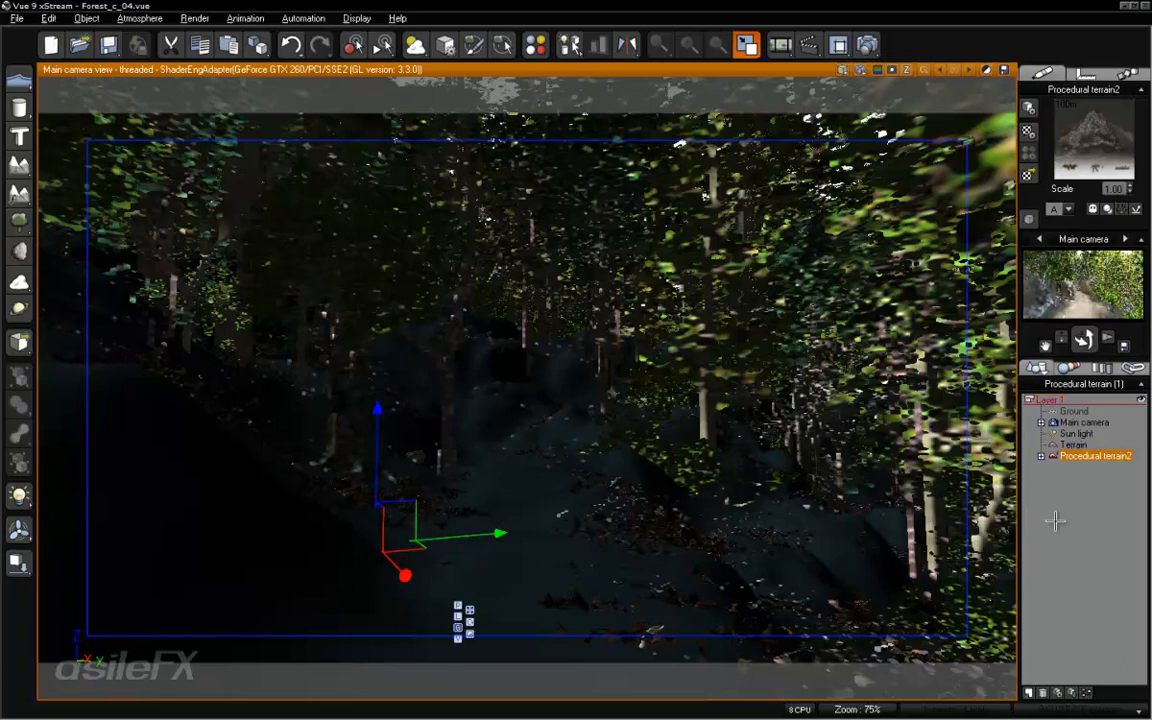
- Deselect the terrain and change the atmosphere's lighting model to Global radiosity
left_click(757, 479)
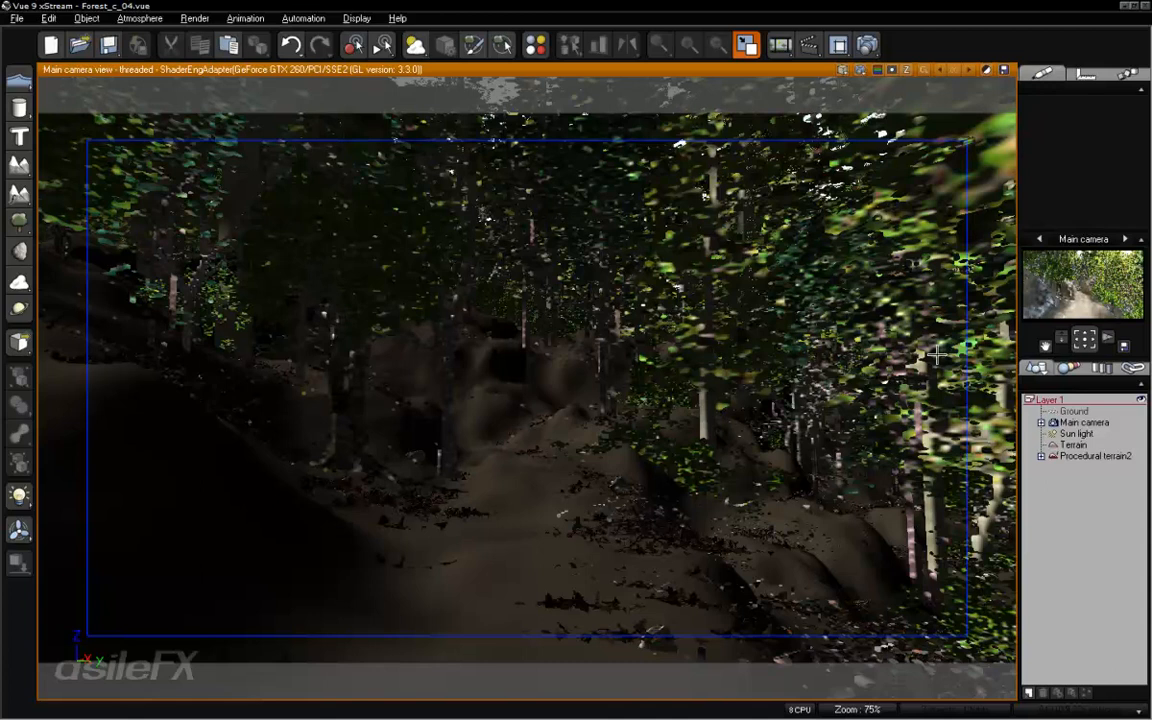
left_click(153, 18)
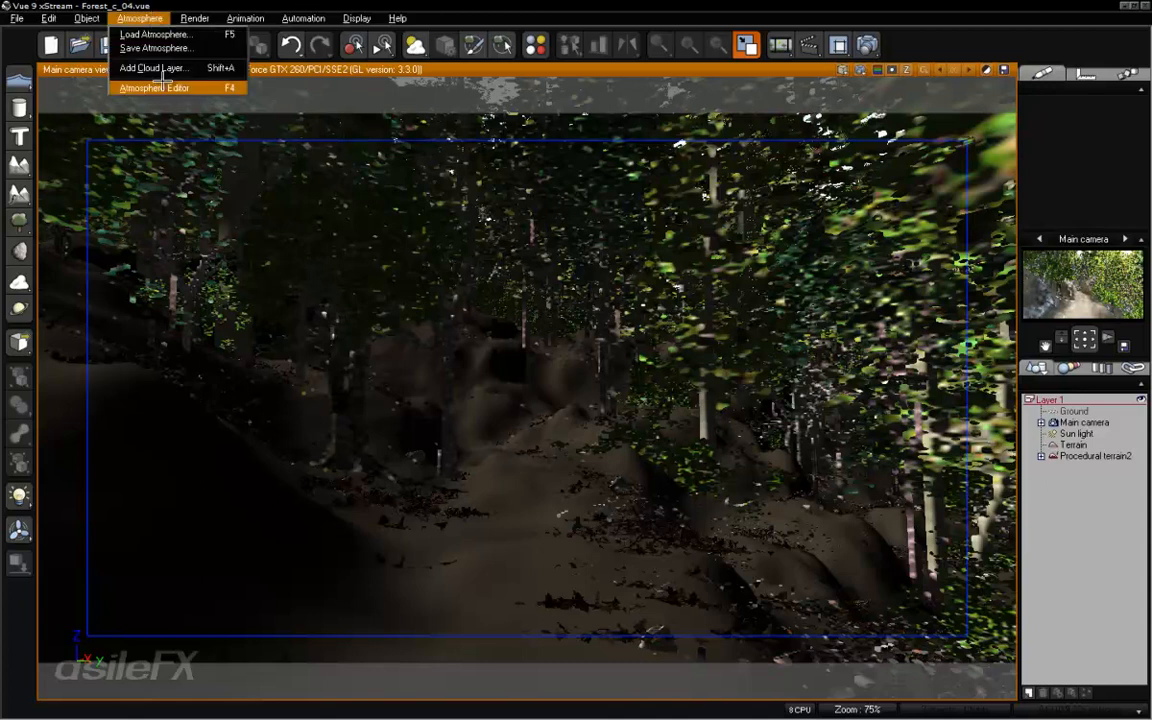
left_click(158, 84)
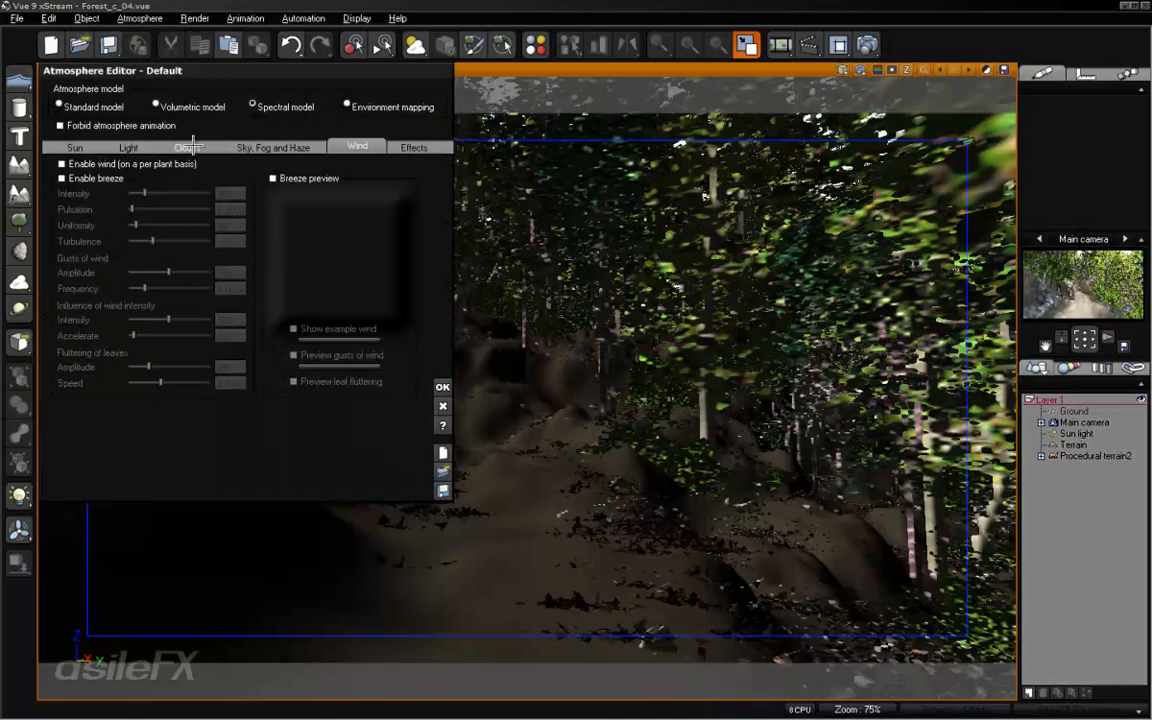
left_click(163, 147)
left_click(131, 147)
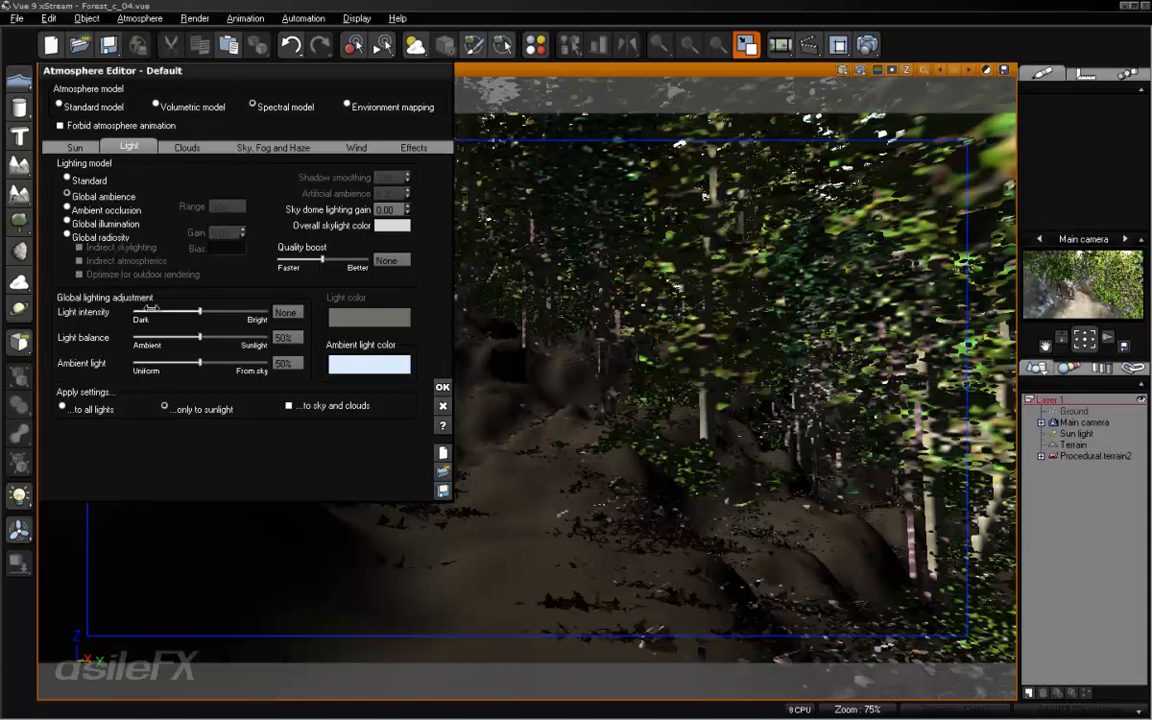
left_click(118, 237)
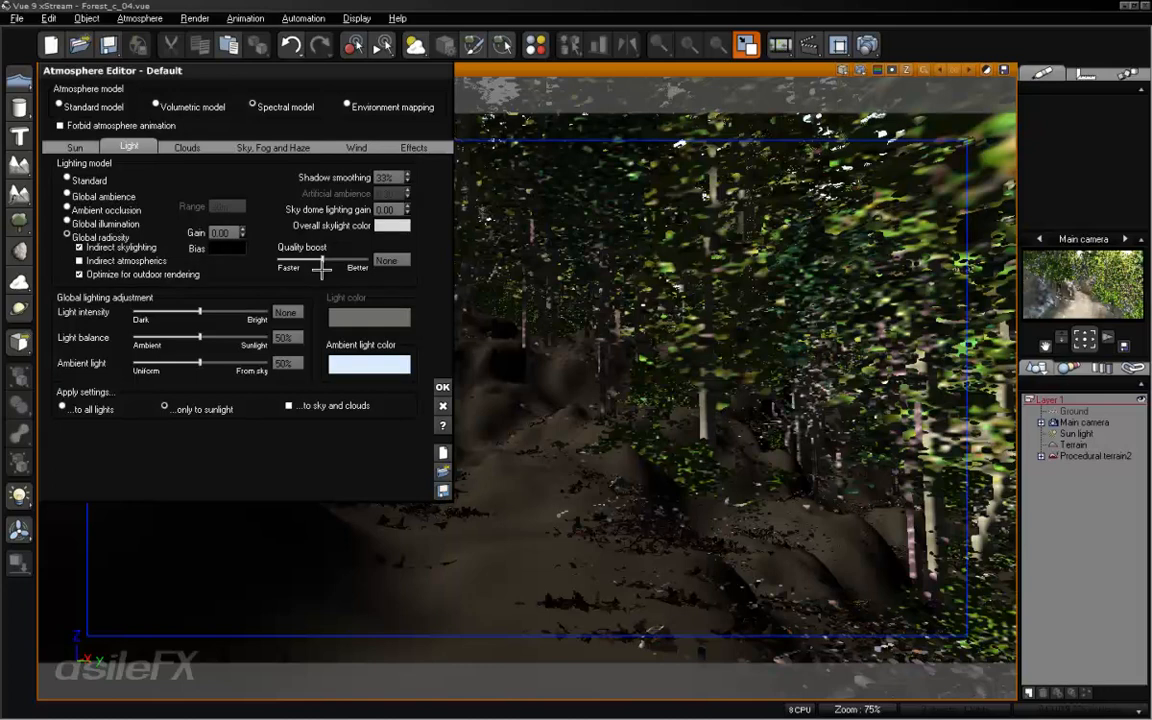
- Lower the atmosphere lighting's quality boost to -1.5
left_click_drag(322, 269, 307, 260)
left_click(392, 260)
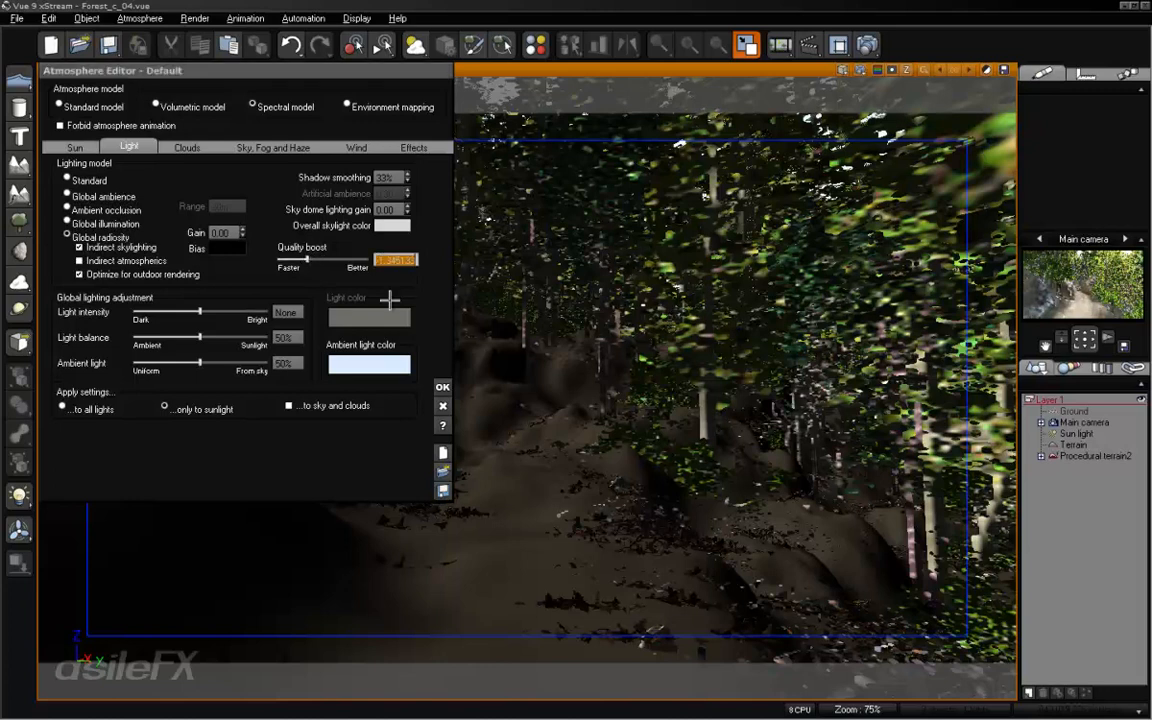
key("BackSpace")
type("-1.5")
key("Return")
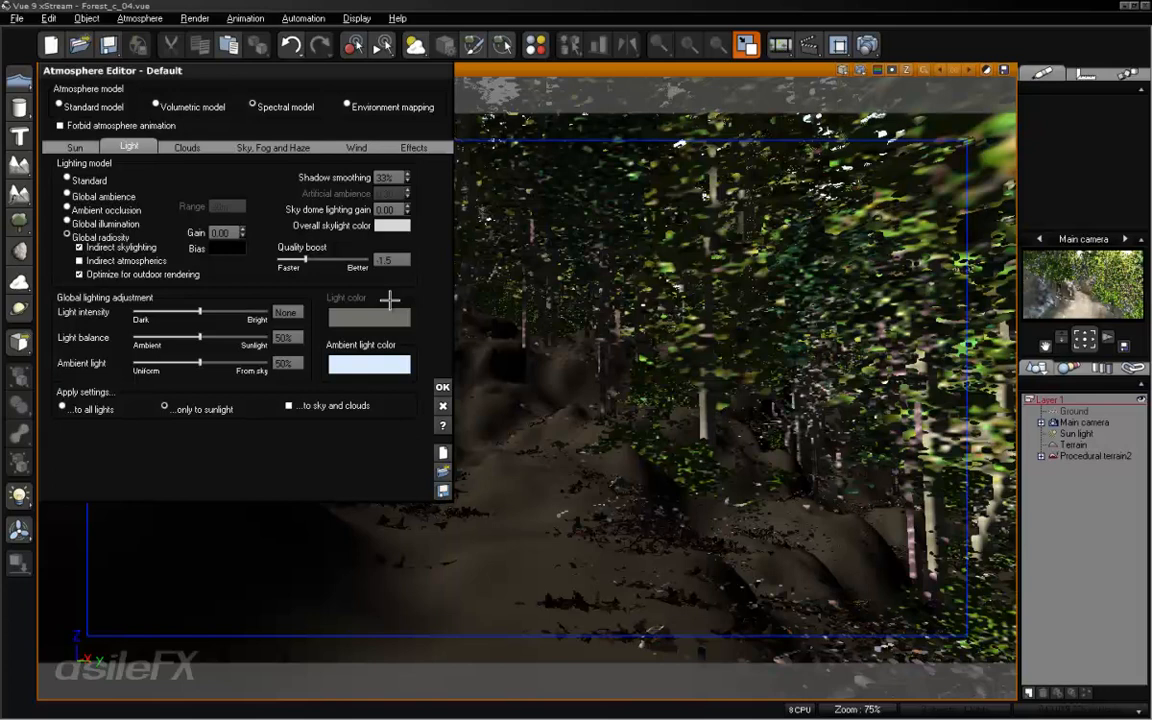
double_click(397, 259)
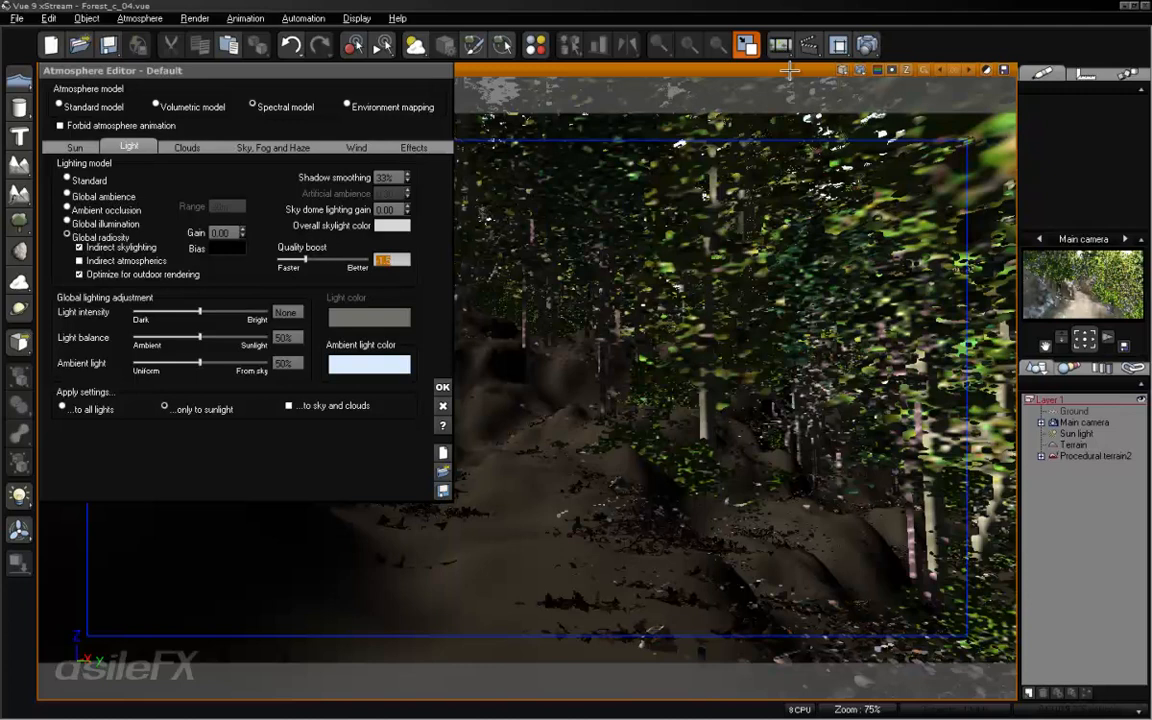
- Render the main camera view, disable Natural film response in the post-render options, accept them and close the render
left_click(838, 45)
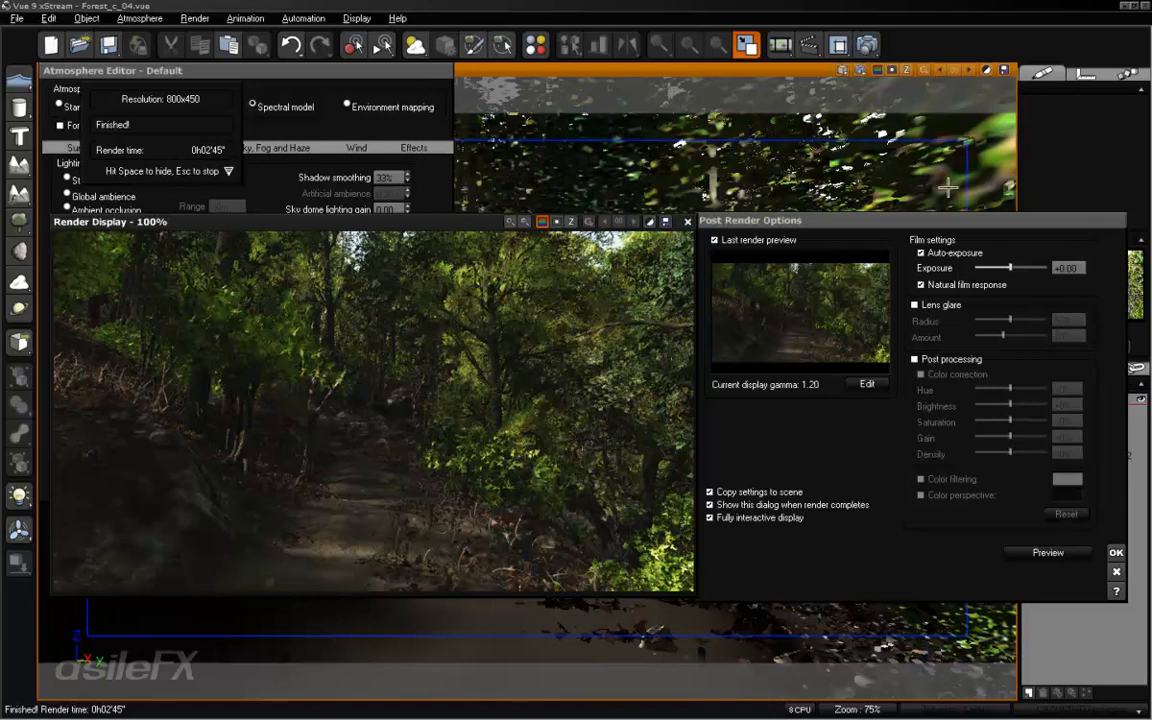
left_click(953, 284)
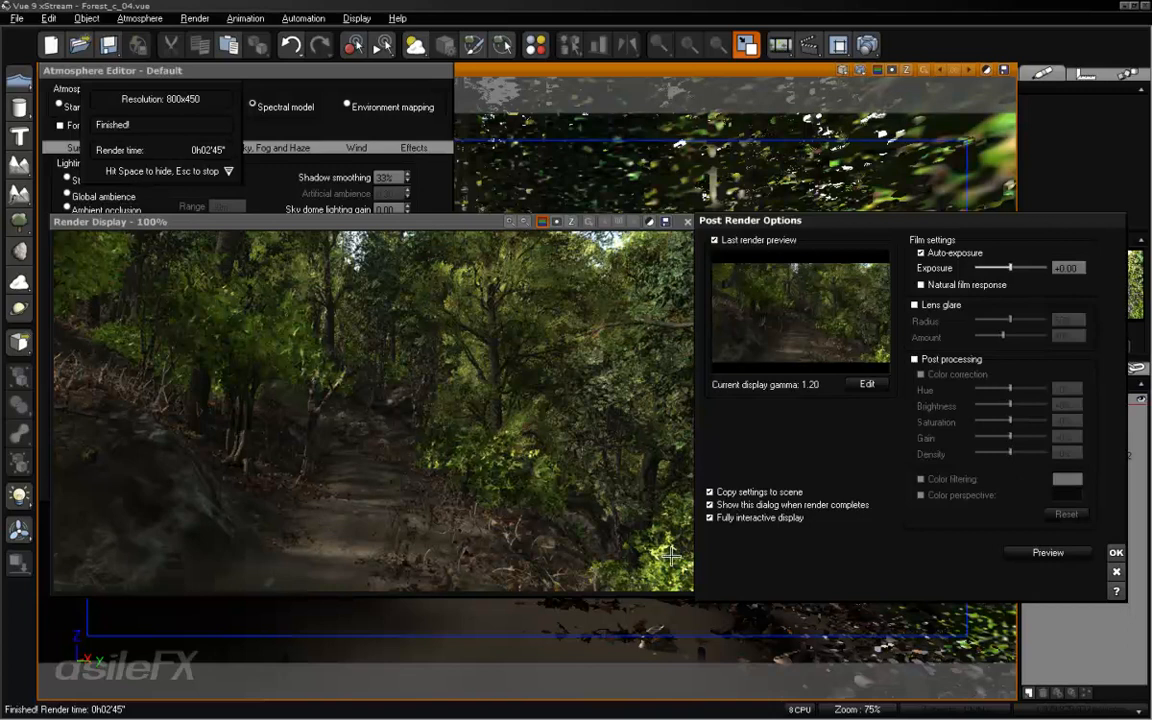
left_click(1115, 553)
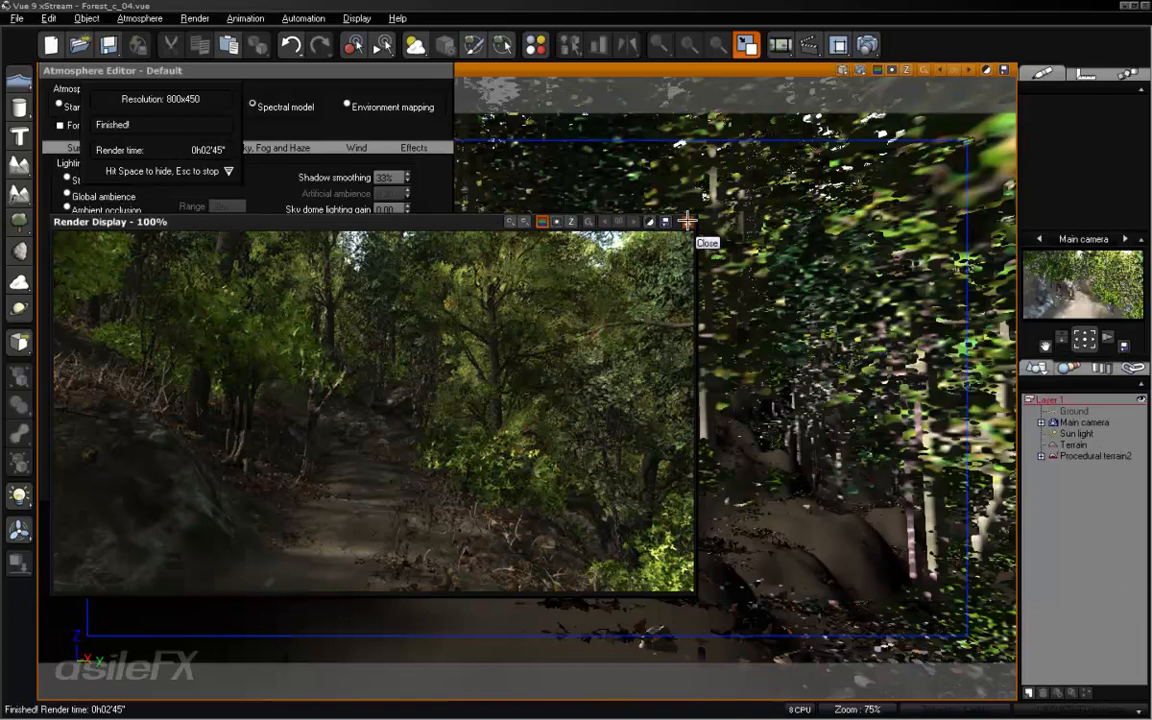
left_click(687, 220)
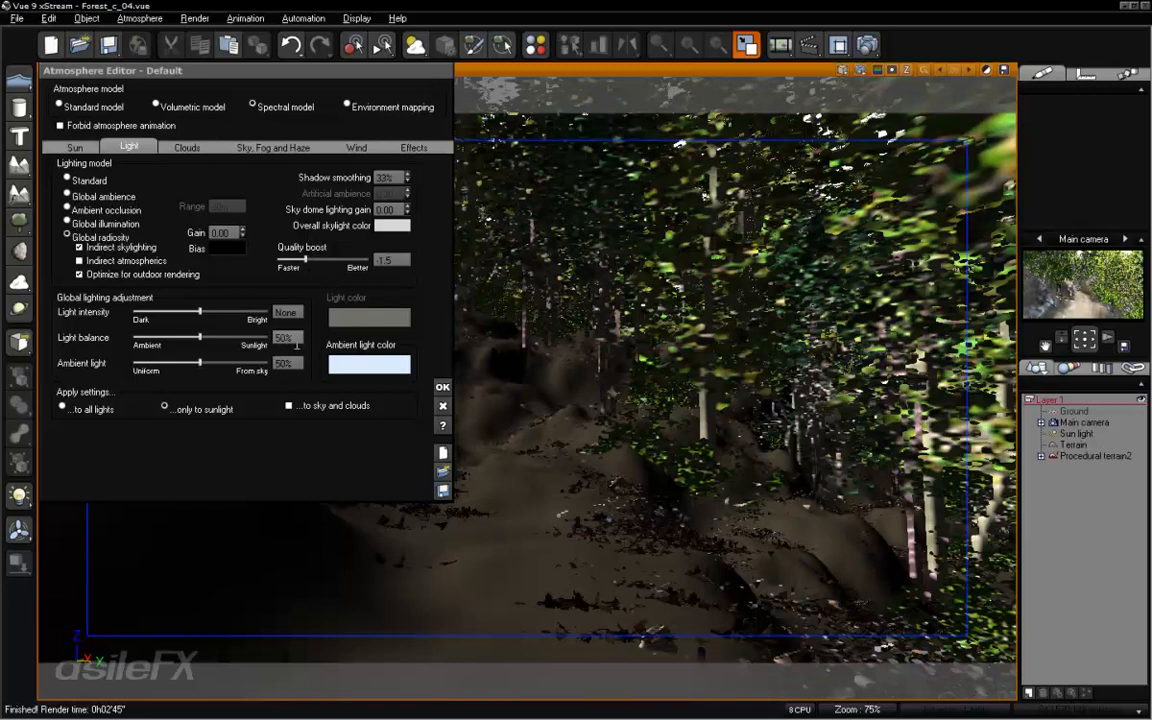
- Set the Global radiosity gain to 1 and render the scene at 640x360
left_click(233, 234)
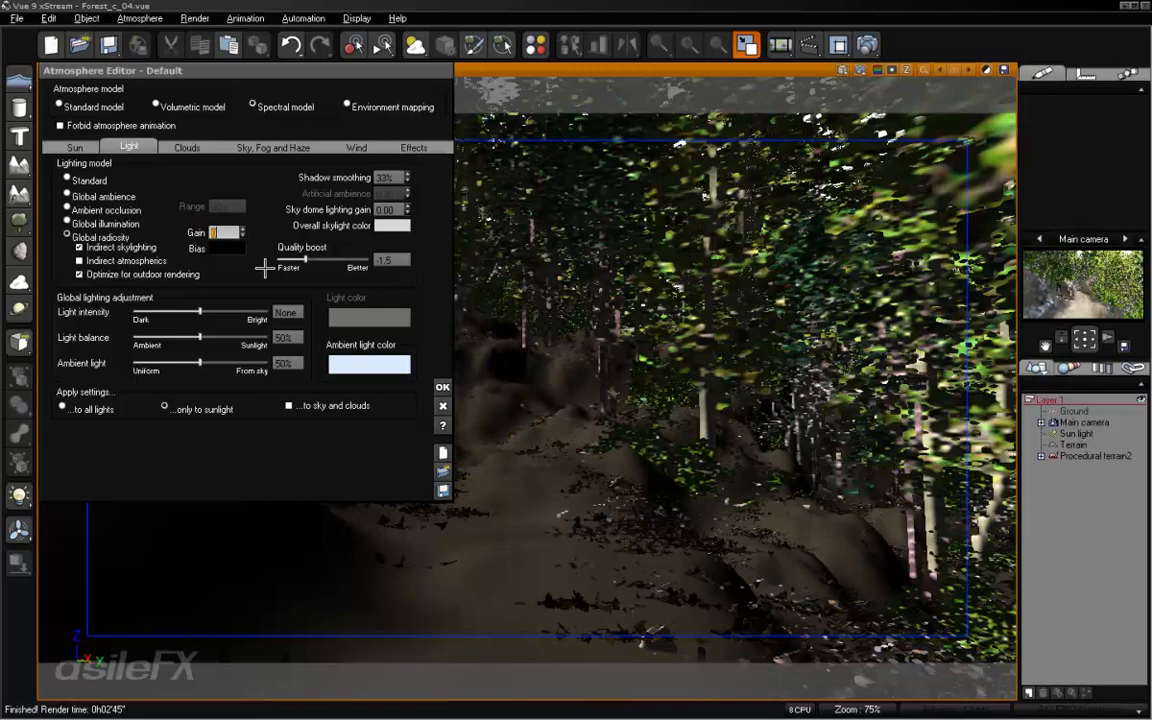
key("Return")
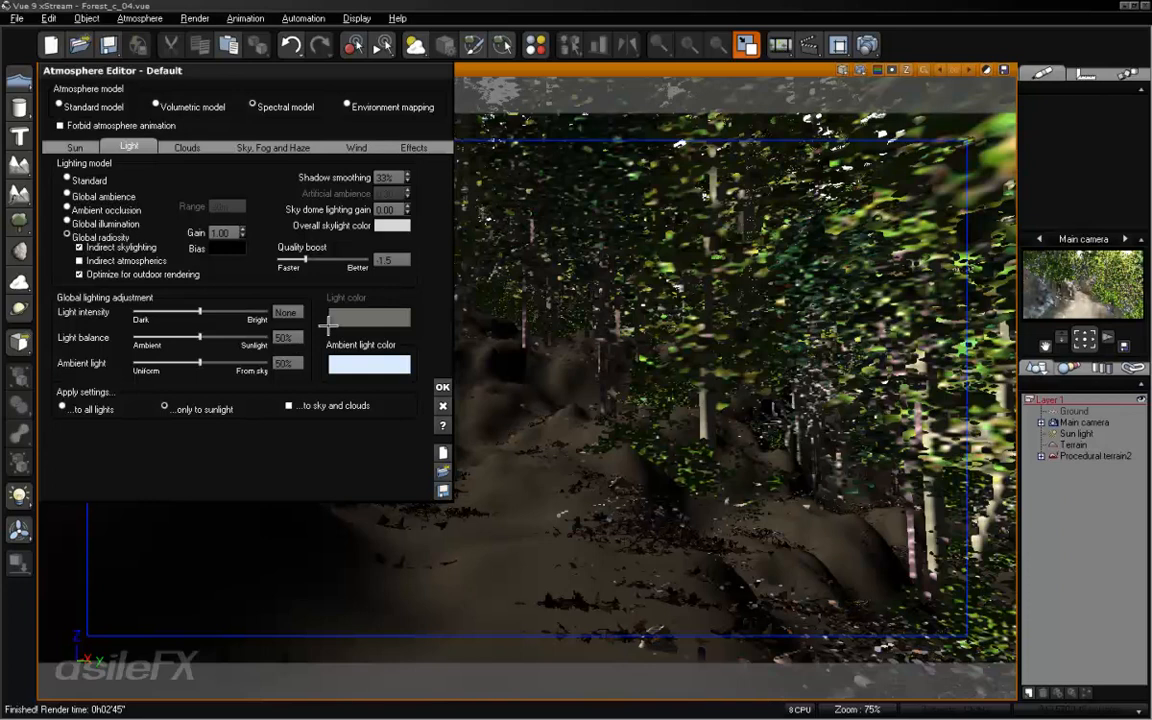
left_click(780, 44)
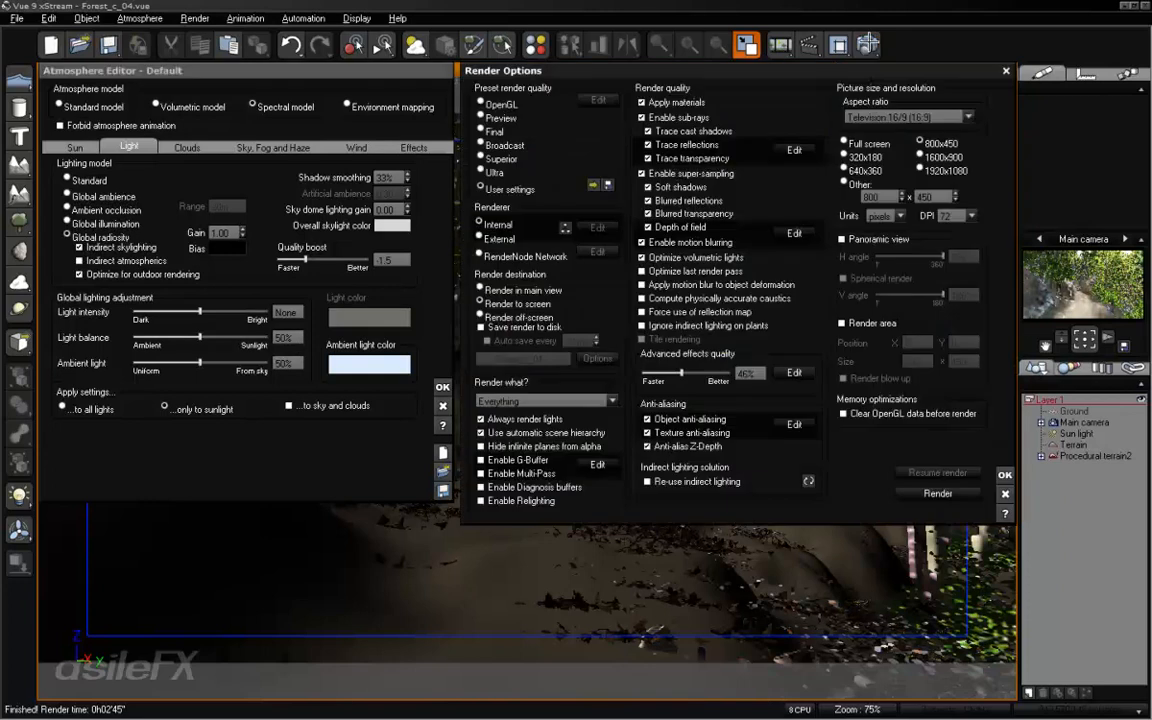
left_click(845, 171)
left_click(937, 493)
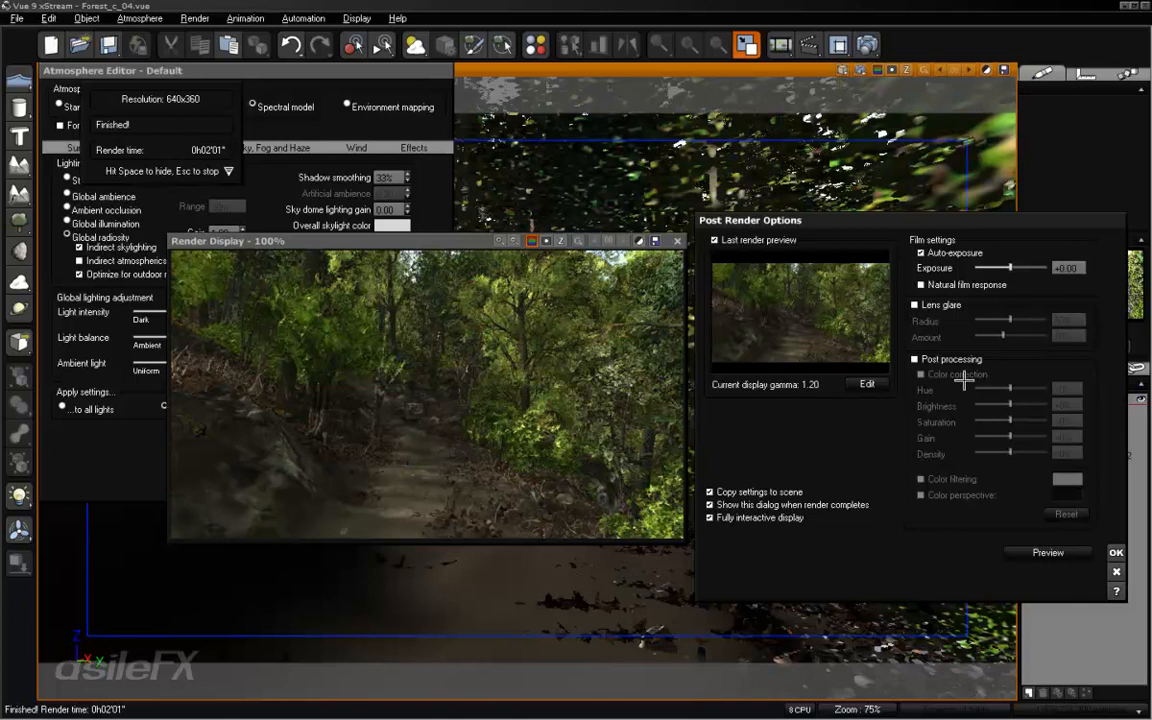
- Toggle Natural film response for the 640x360 render, accept the post-render options and close the render
left_click(981, 285)
left_click(1115, 556)
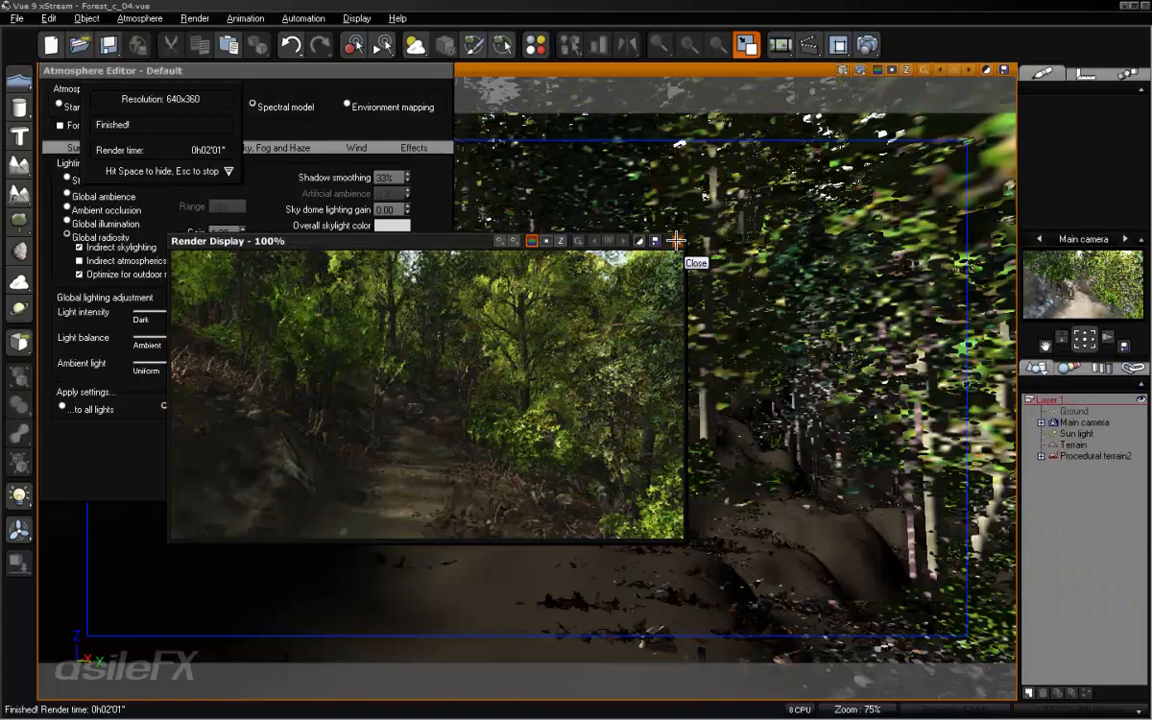
left_click(676, 240)
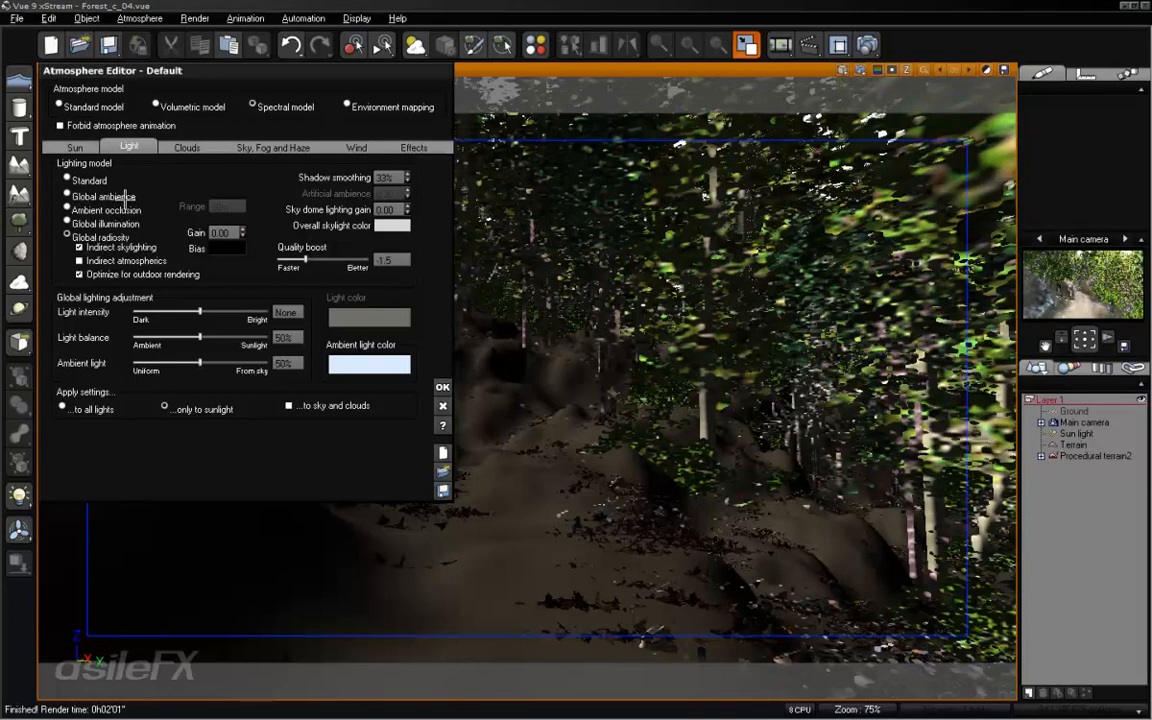
- Try a fog ground density of 100% in the atmosphere and refresh the main camera preview
left_click(280, 146)
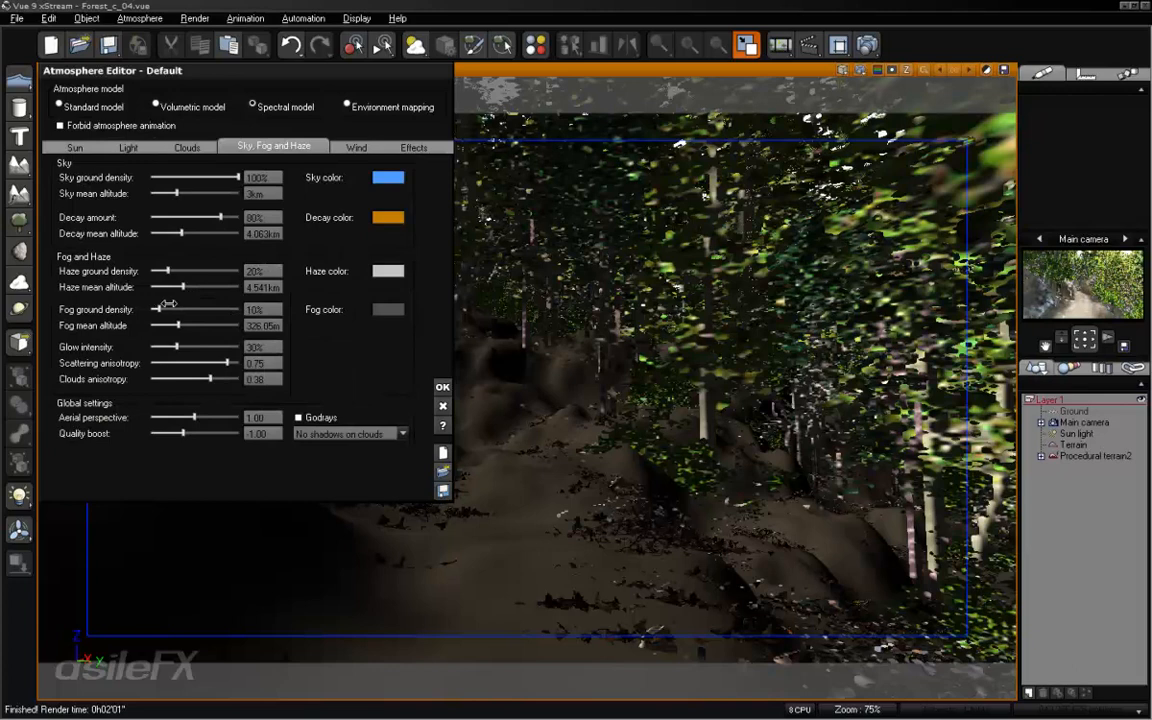
left_click_drag(161, 308, 1080, 320)
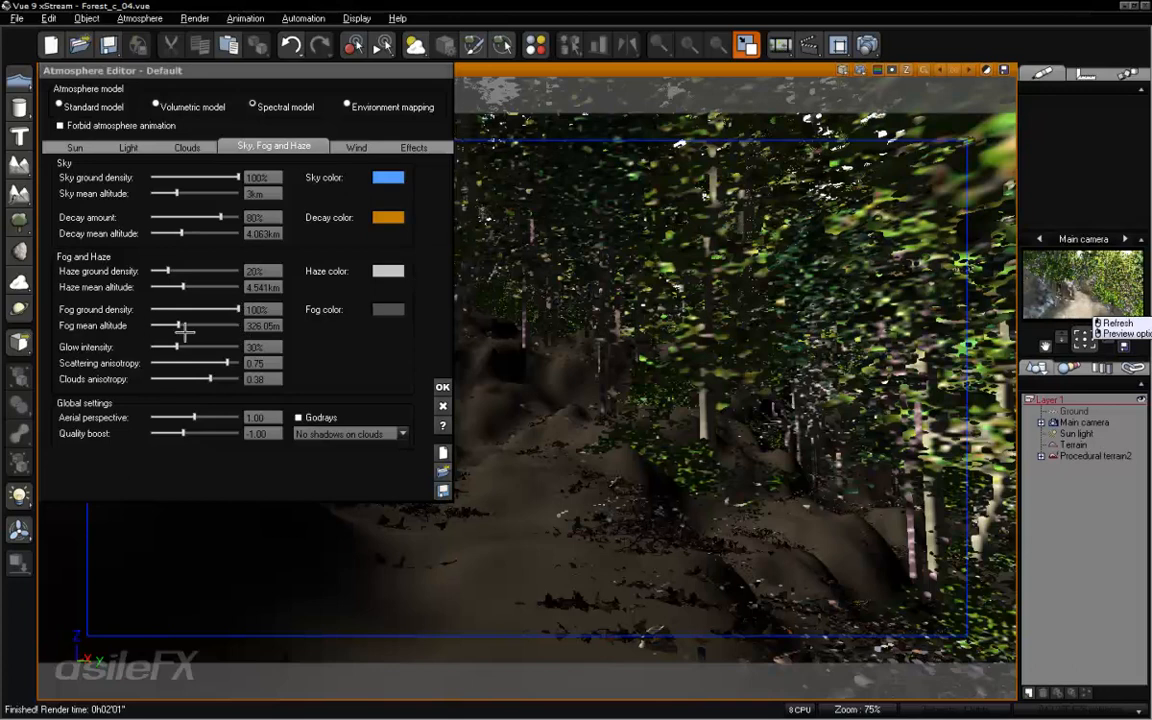
left_click(1066, 280)
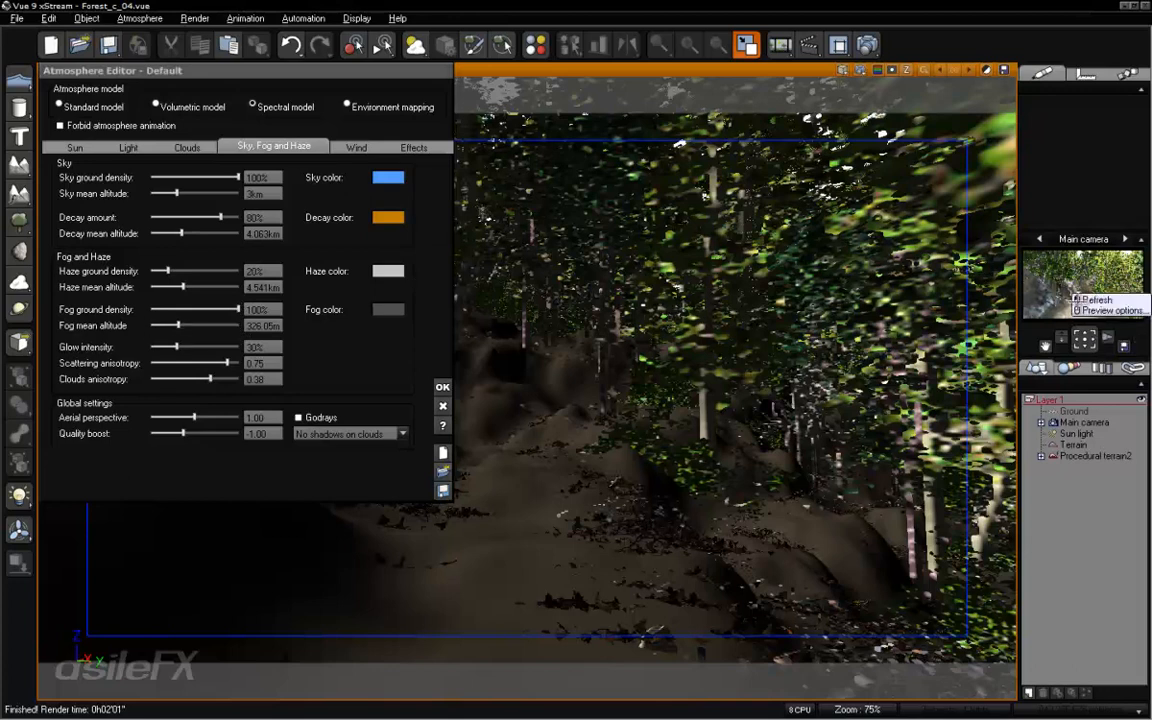
left_click(1075, 297)
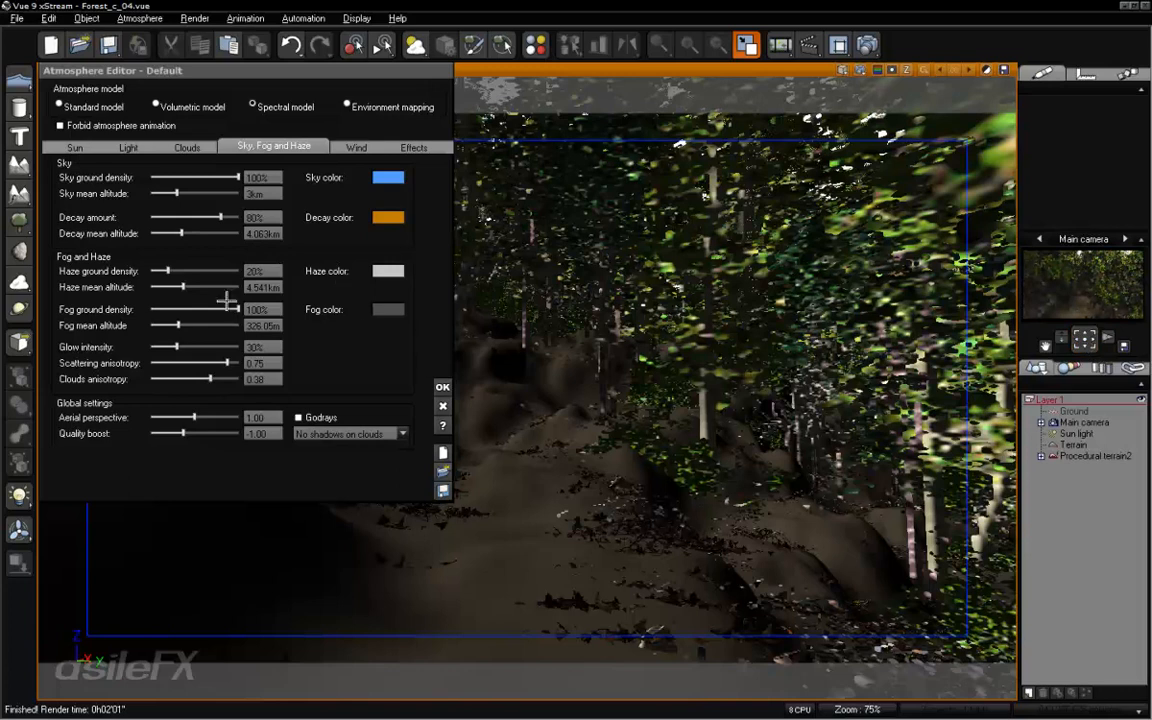
- Set the fog ground density to 20% and the aerial perspective to 20, and refresh the main camera preview
left_click_drag(223, 309, 156, 309)
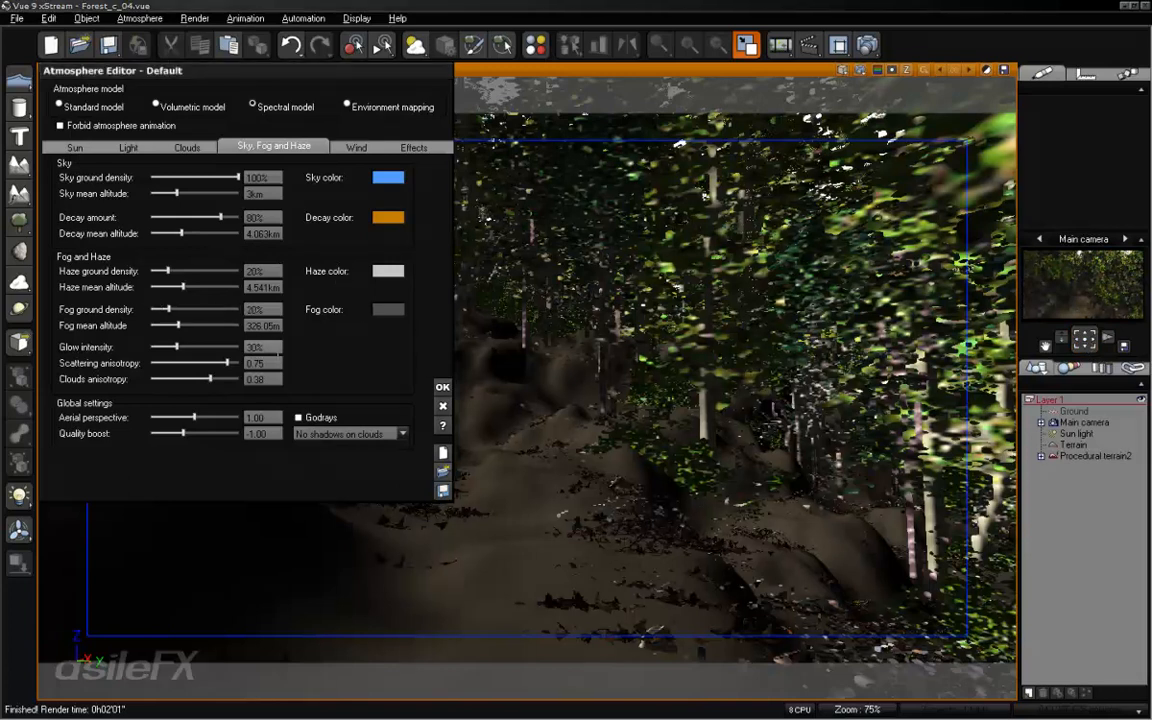
left_click(266, 415)
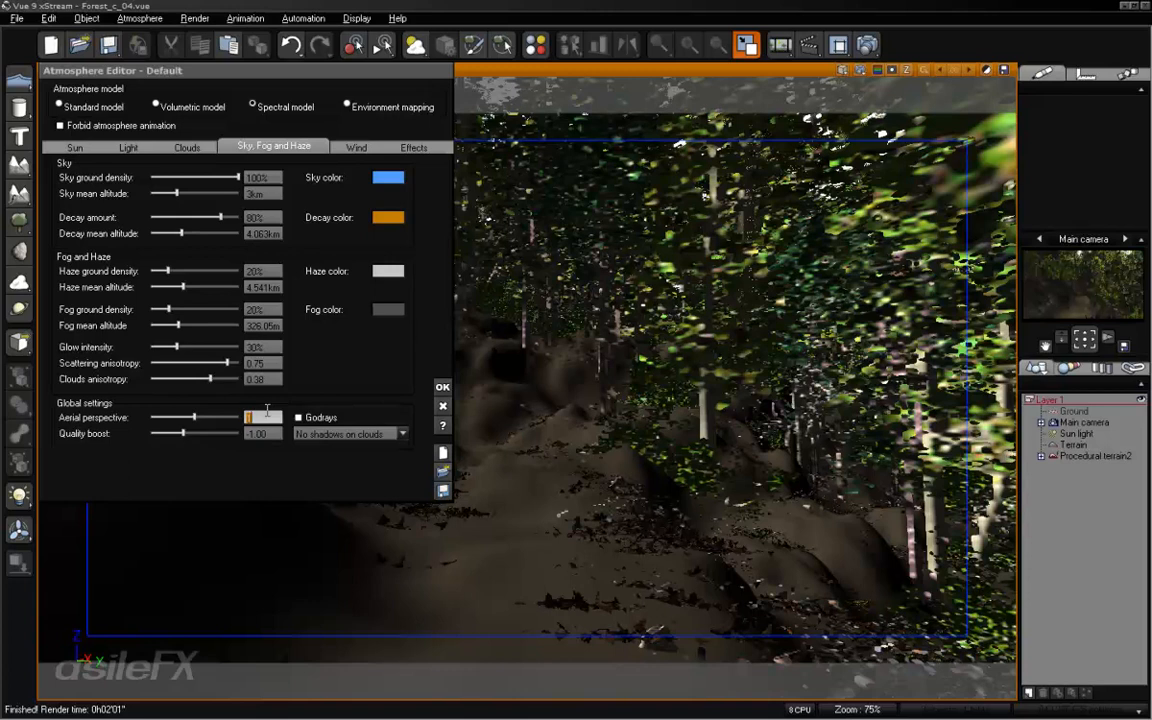
type("20")
key("Return")
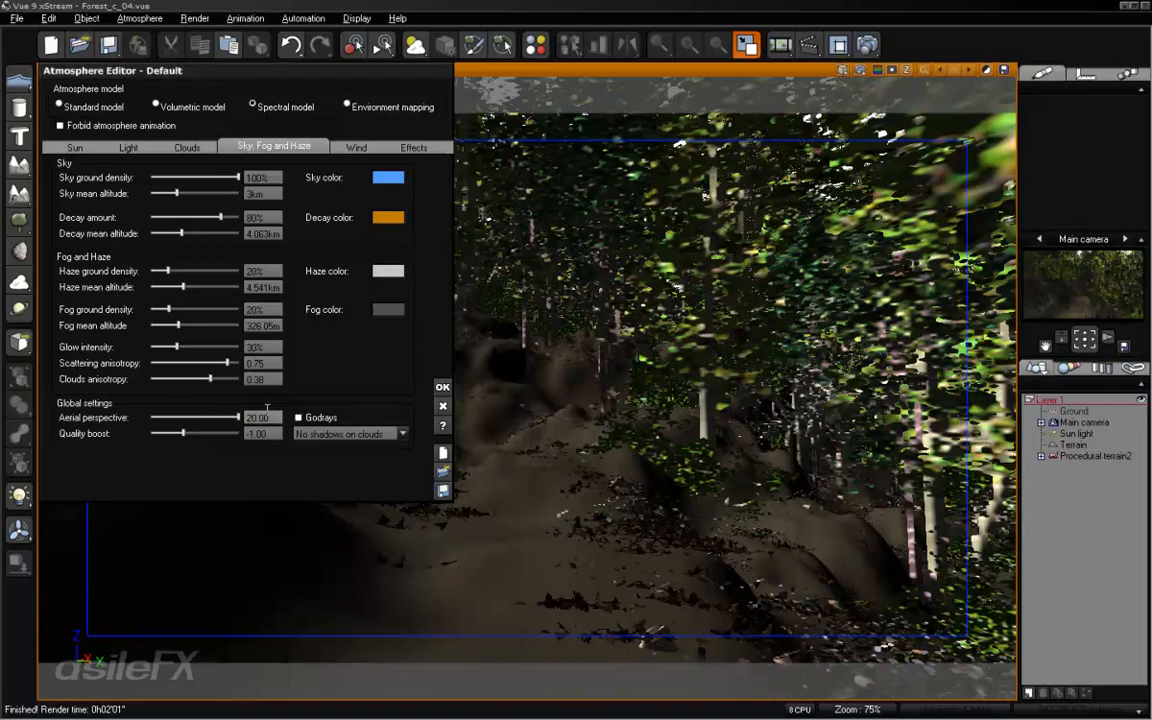
right_click(1048, 287)
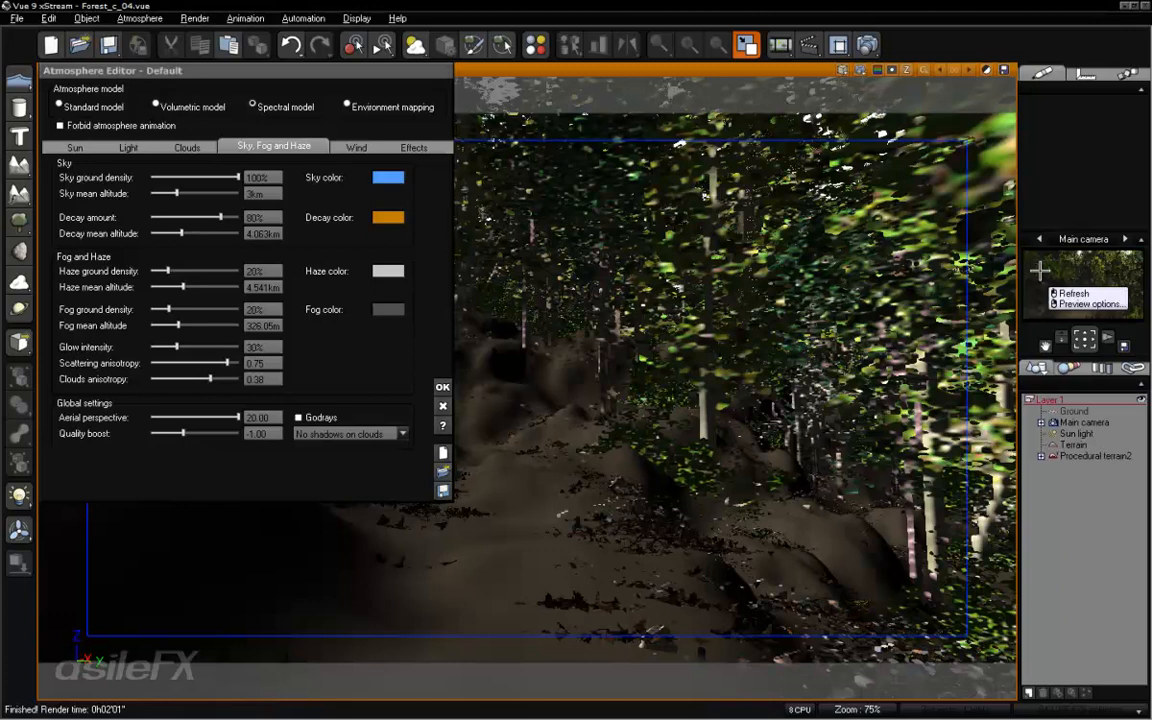
left_click(1073, 293)
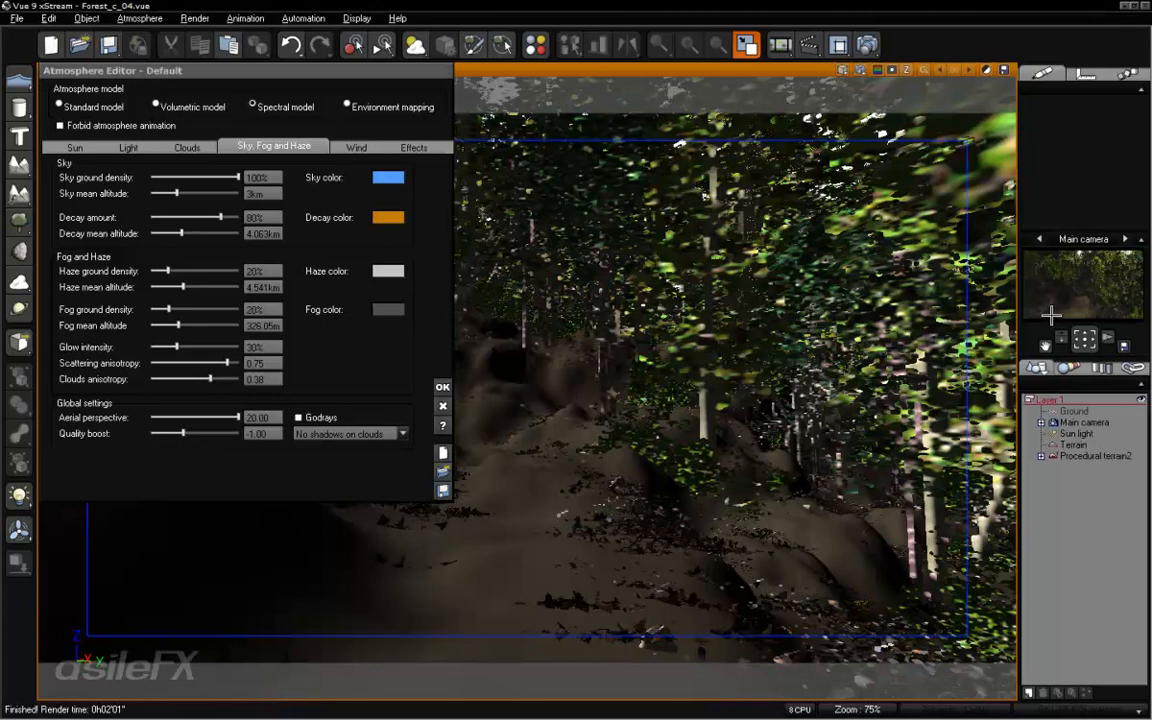
right_click(1050, 316)
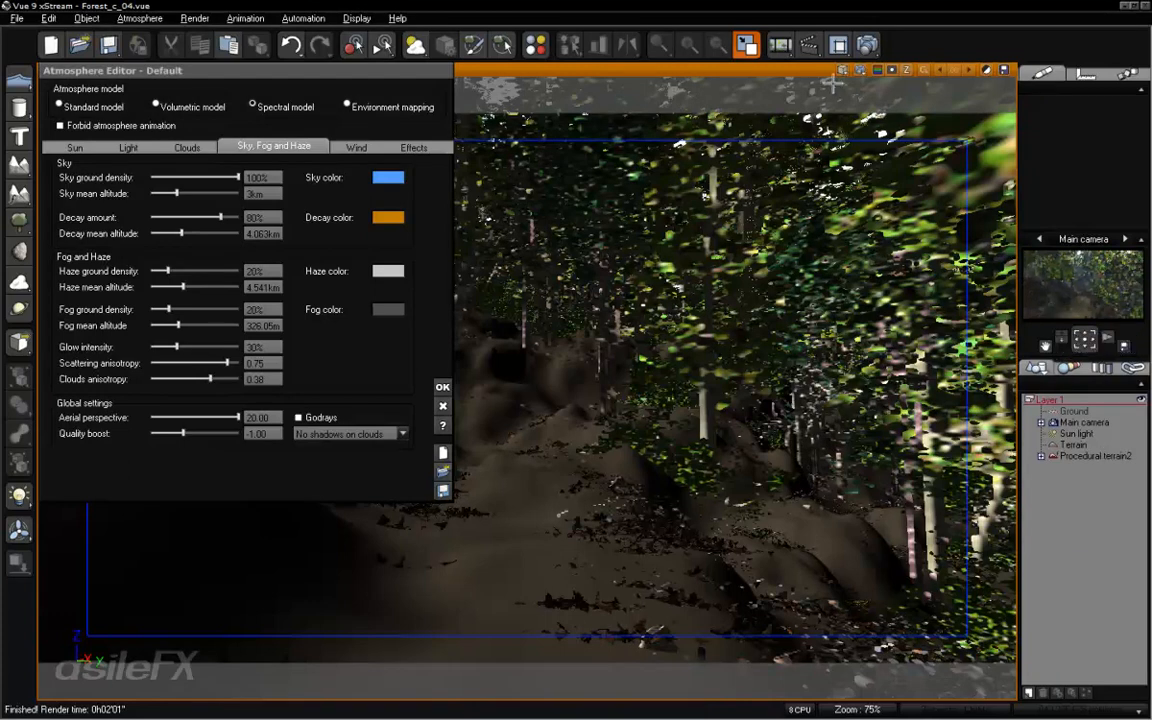
- Switch the atmosphere's lighting model to Global ambience
left_click(128, 147)
left_click(66, 196)
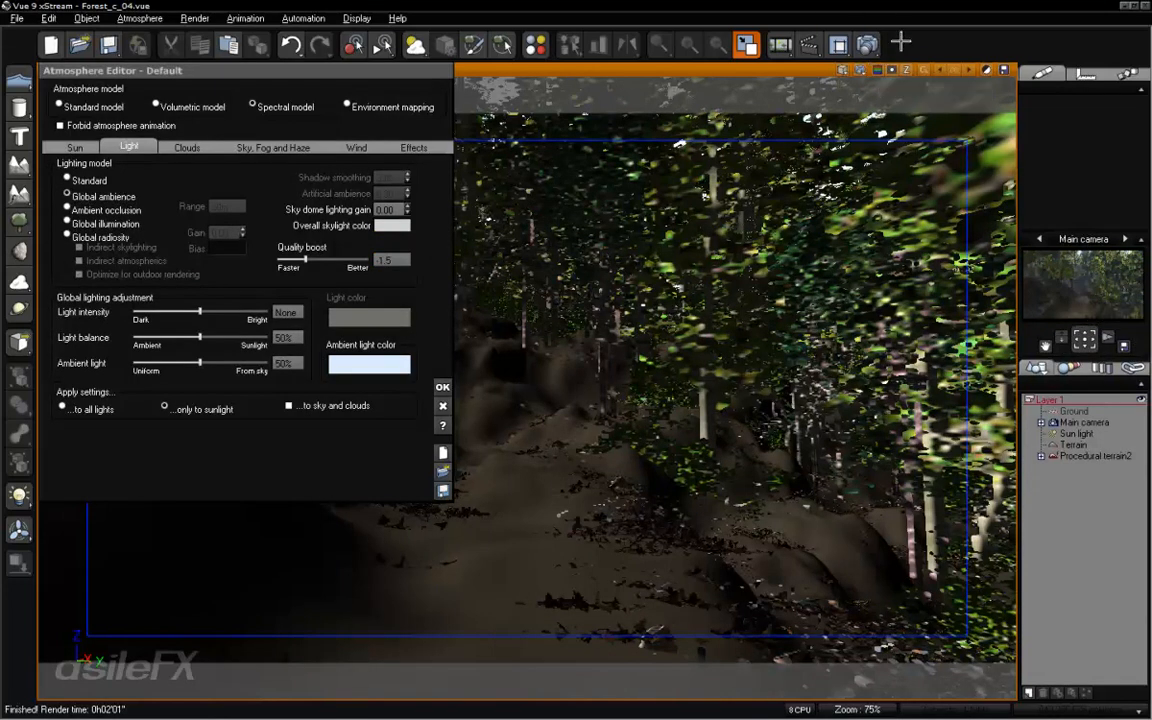
- Render the scene at 640x360, inspect its depth channel, return to the color image and close the render
left_click(780, 45)
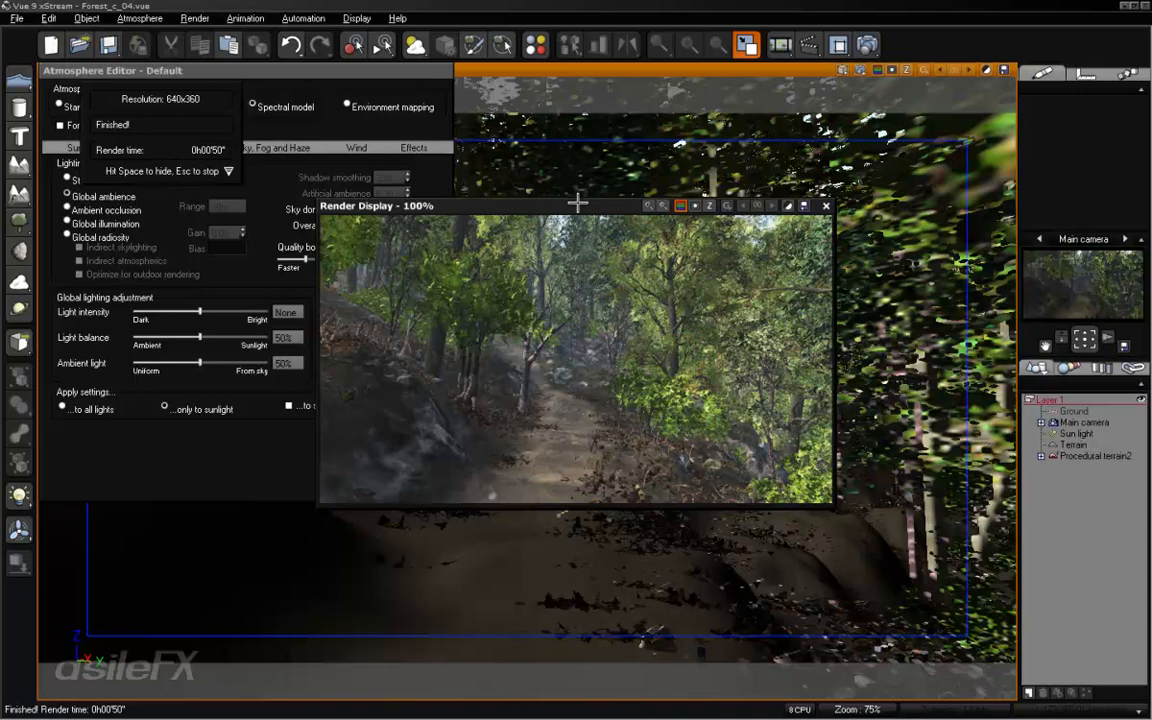
left_click(709, 205)
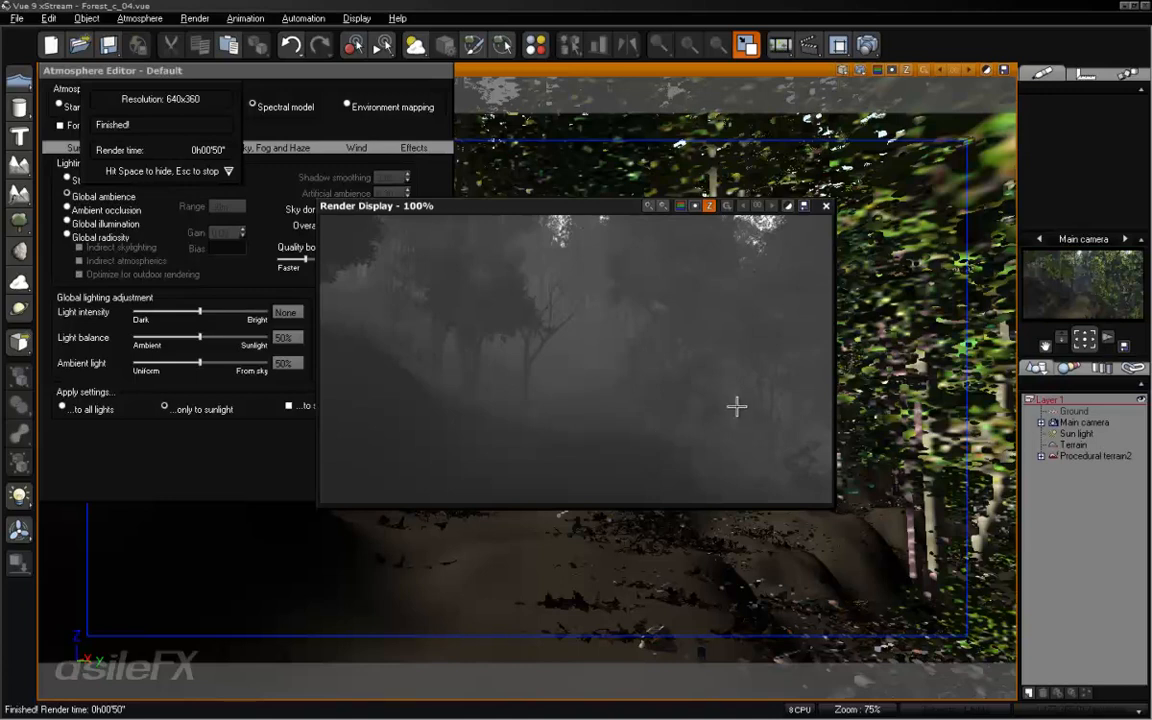
left_click(683, 205)
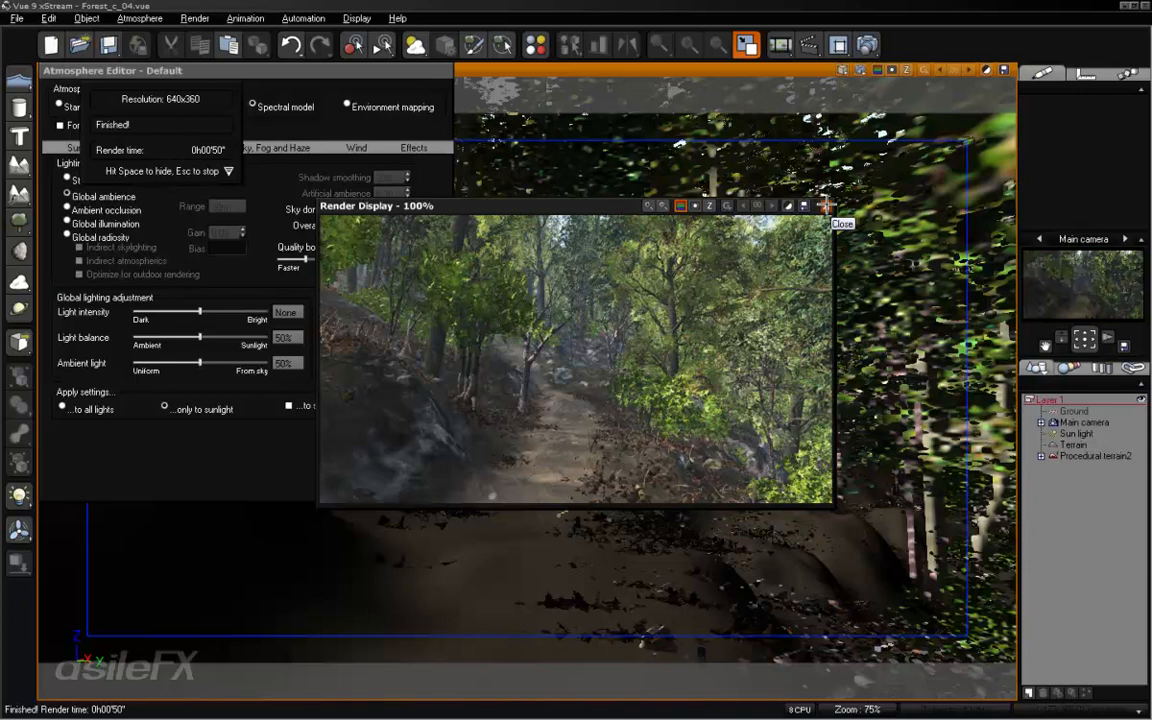
left_click(826, 206)
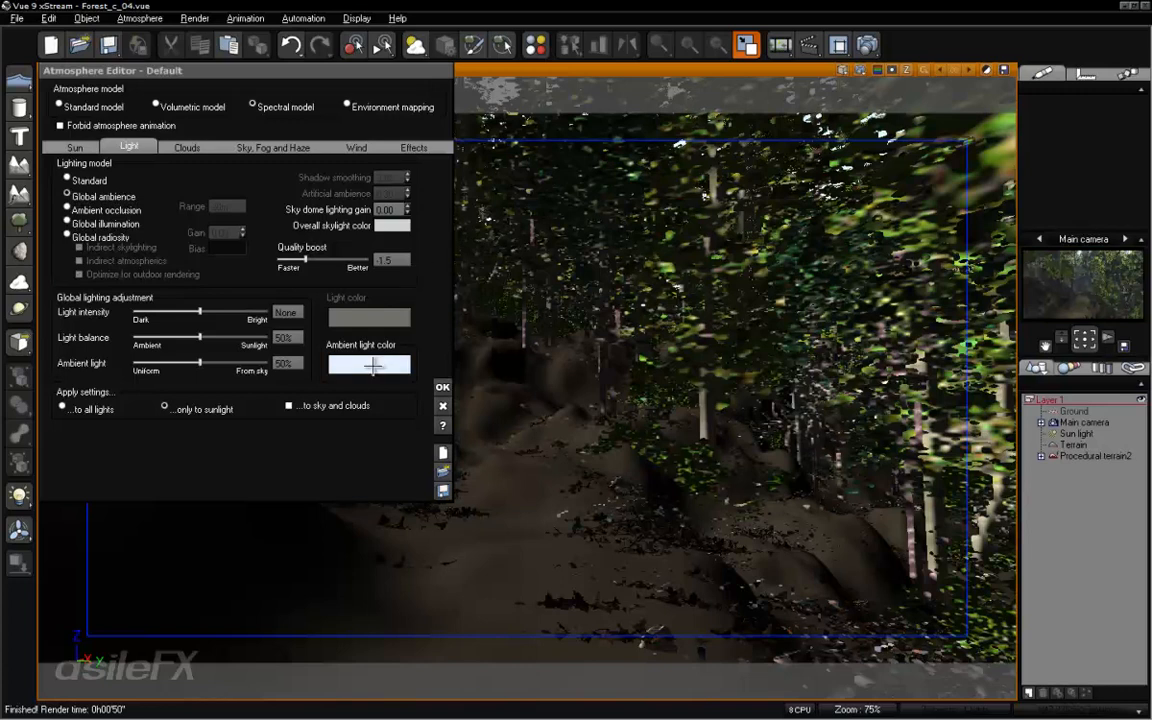
- Store the current ambient light color as a palette swatch, and set the ambient light color to near-black, RGB 11, 11, 11
right_click(372, 366)
left_click(400, 375)
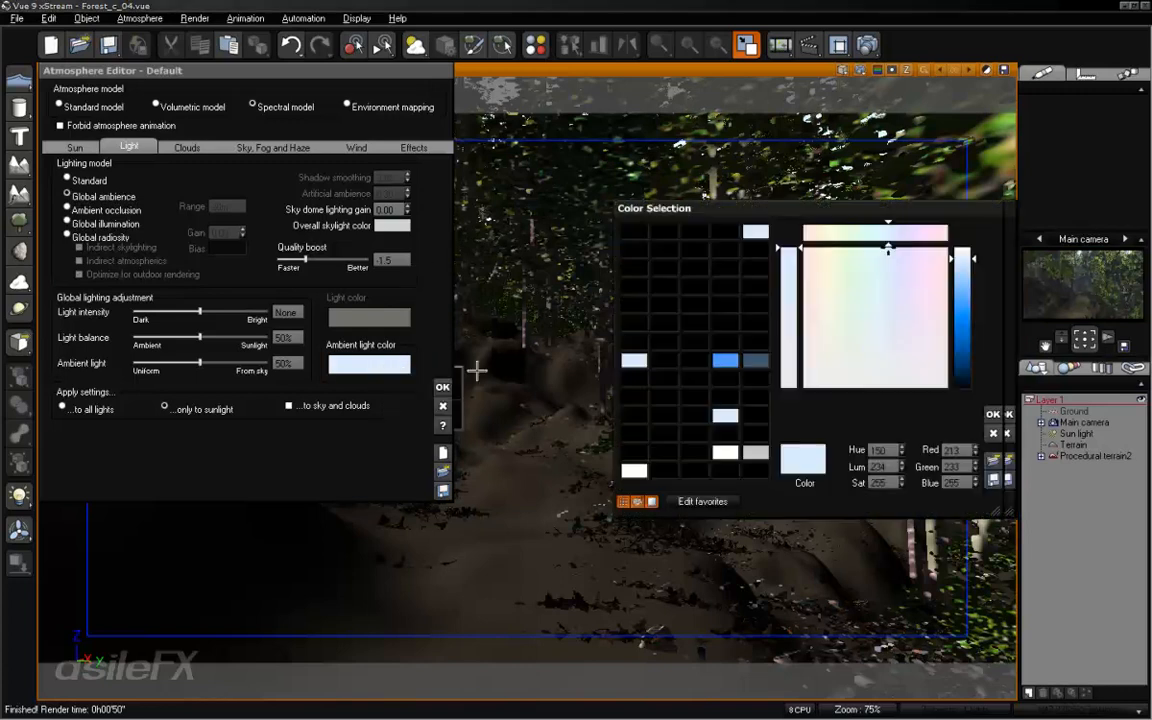
left_click_drag(806, 466, 632, 414)
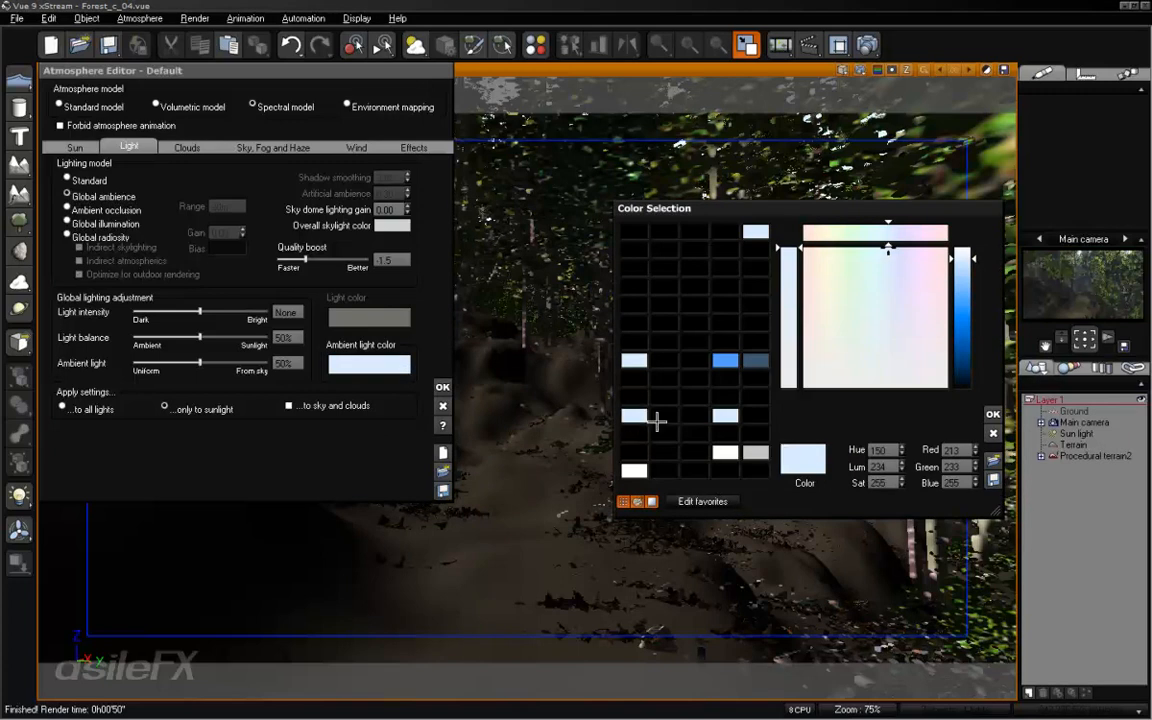
left_click_drag(779, 467, 634, 414)
left_click(962, 380)
left_click(879, 383)
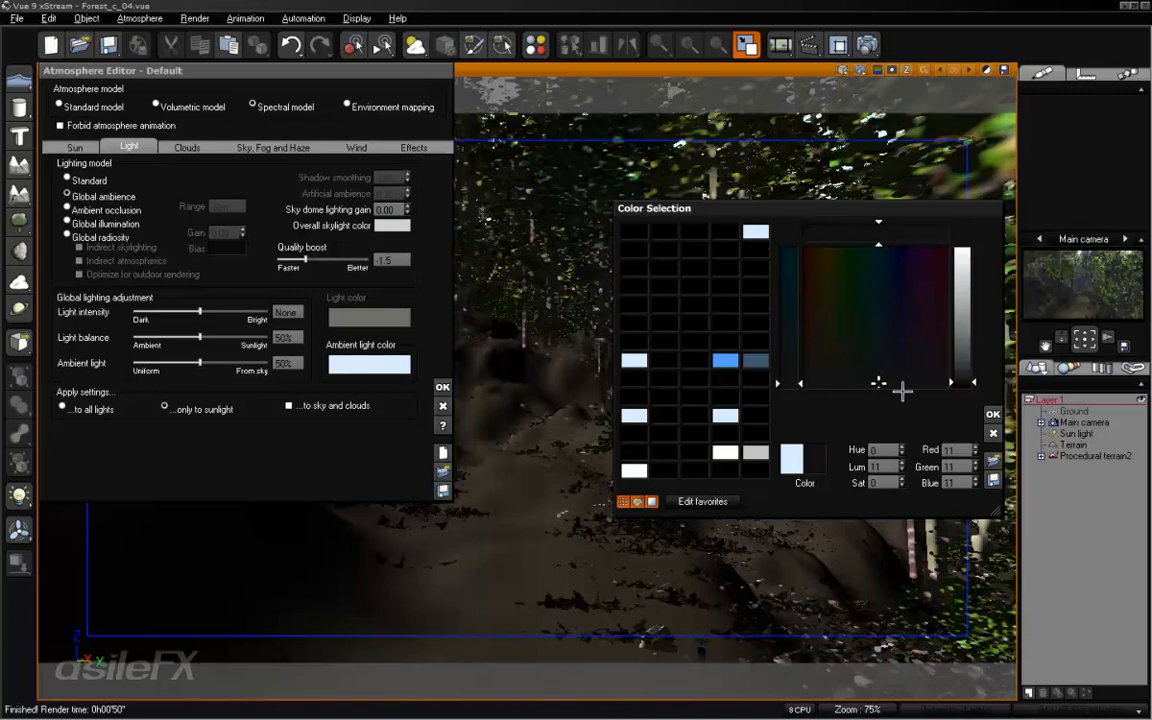
left_click(997, 413)
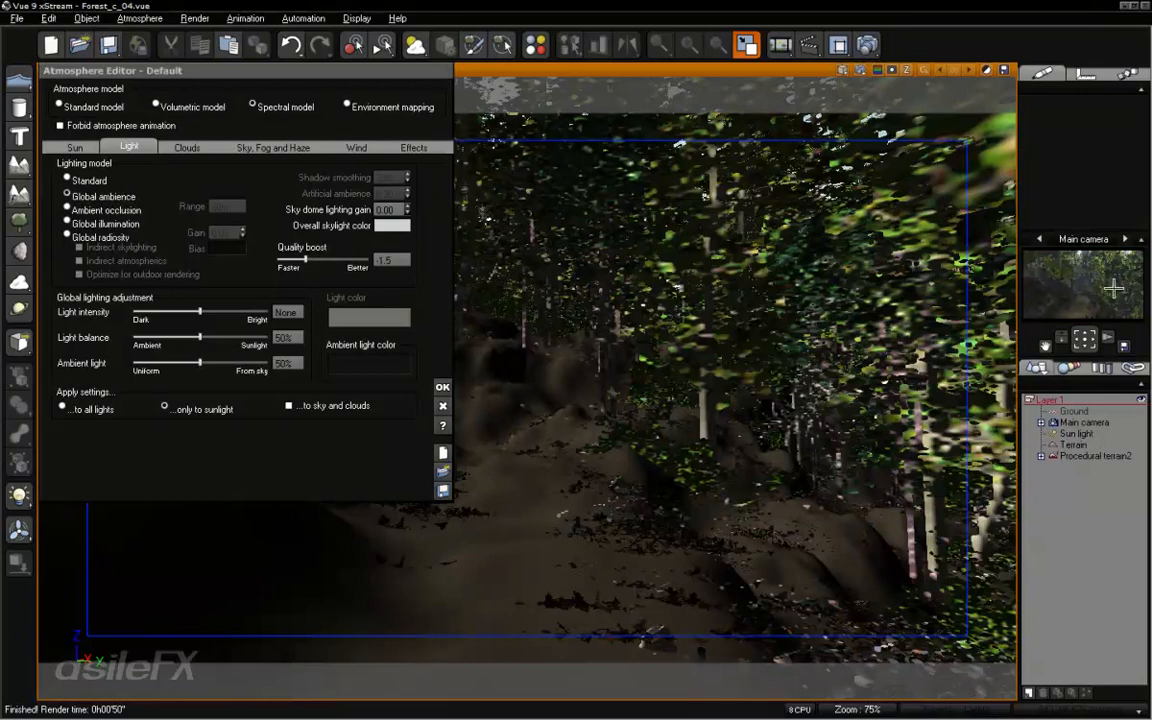
- Render the scene with the dark ambient light, review and accept the post-render options, and close the render
left_click(866, 44)
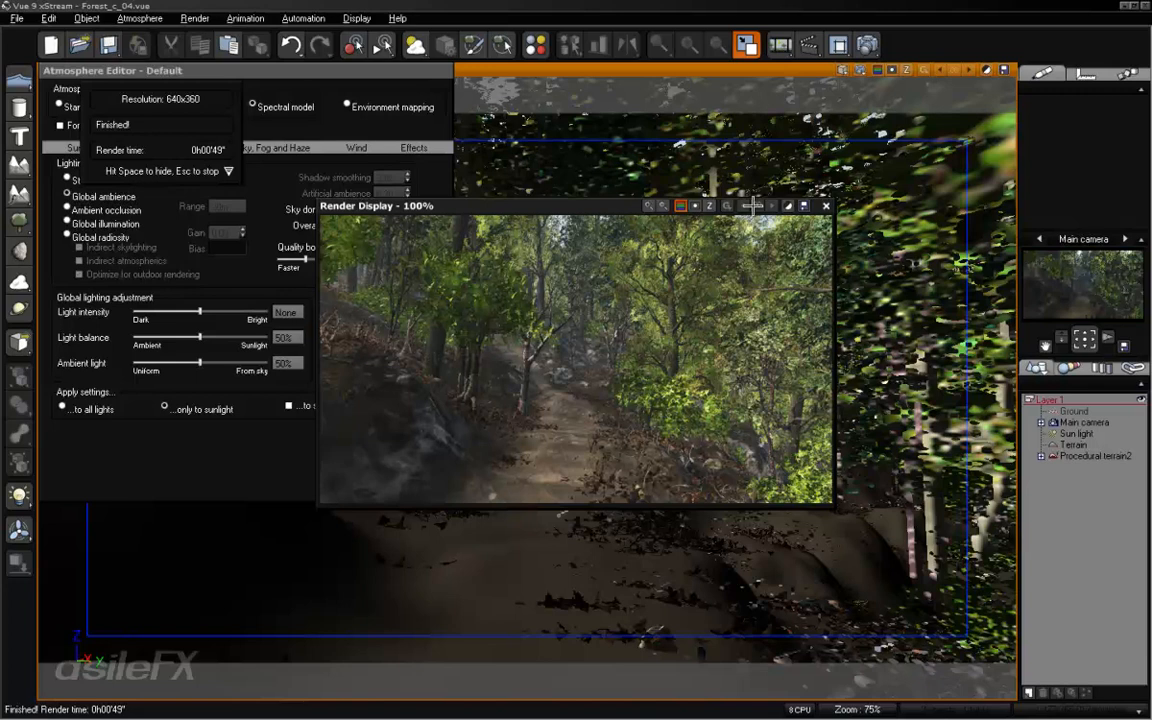
left_click(788, 206)
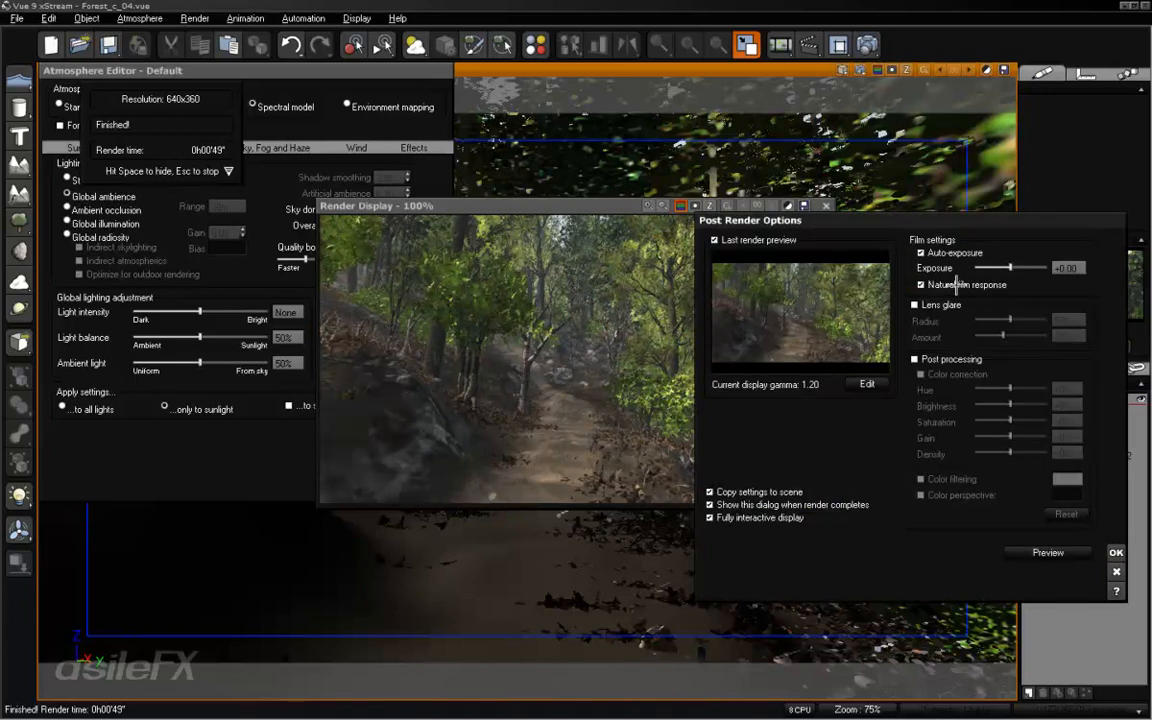
left_click(1114, 552)
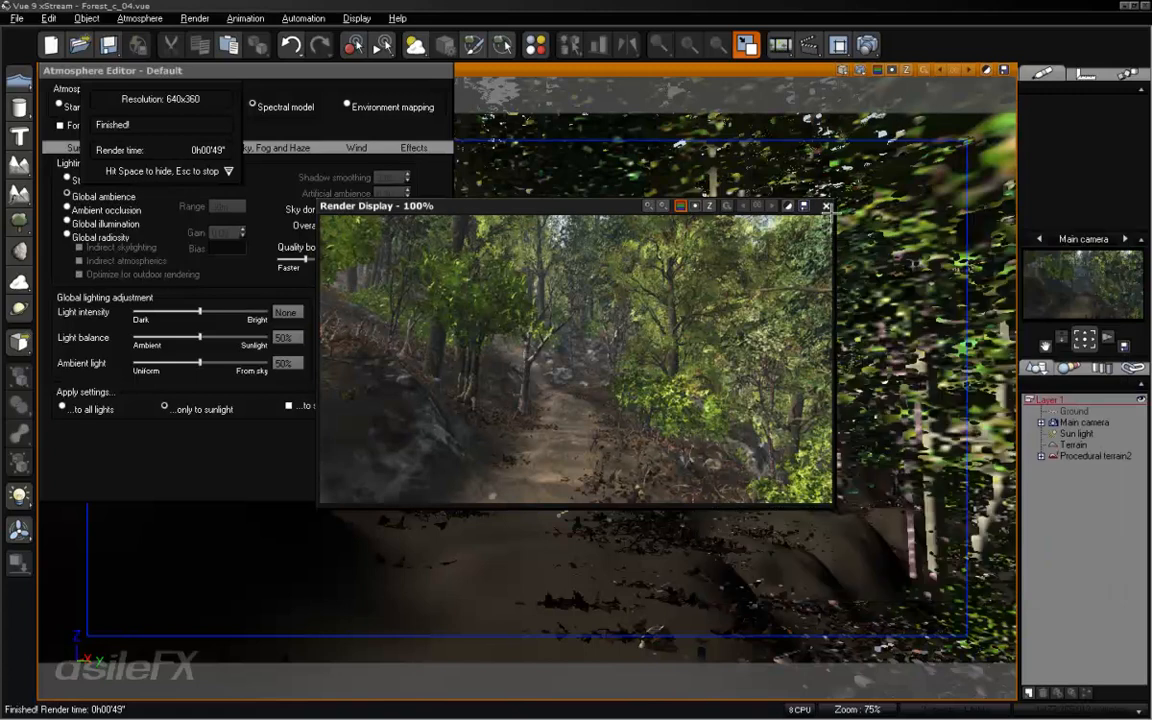
left_click(826, 206)
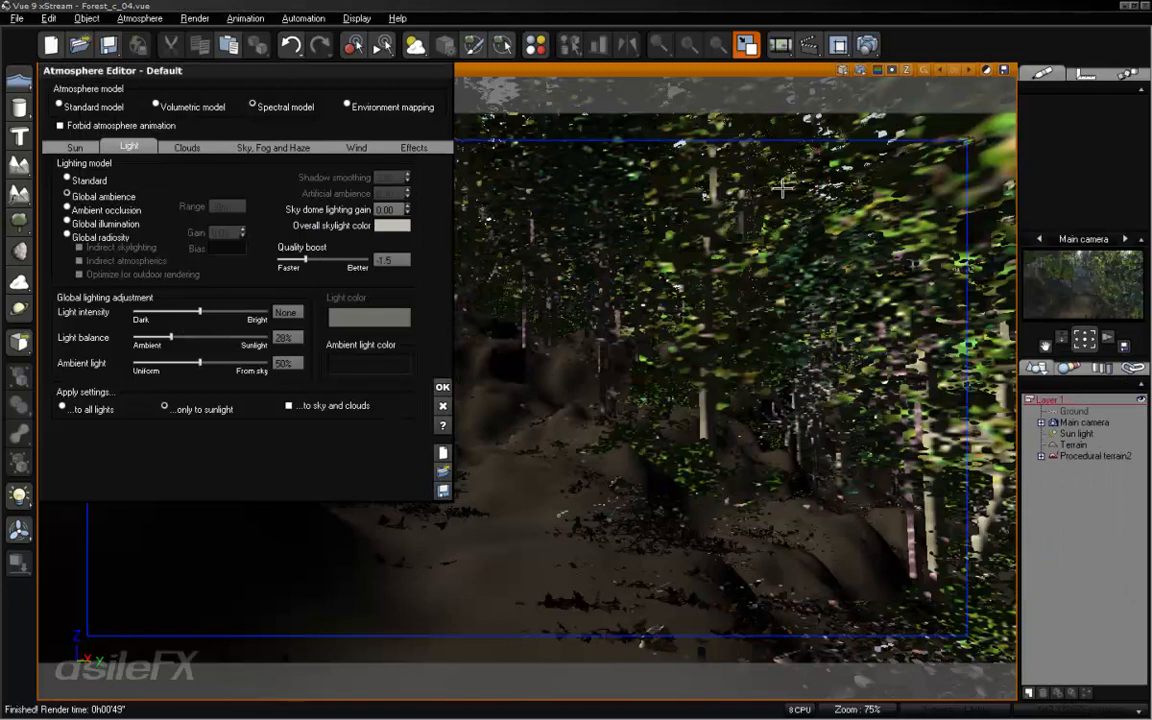
- Try a light balance of 28% in a test render, close the render and return the balance to 50%
left_click(782, 44)
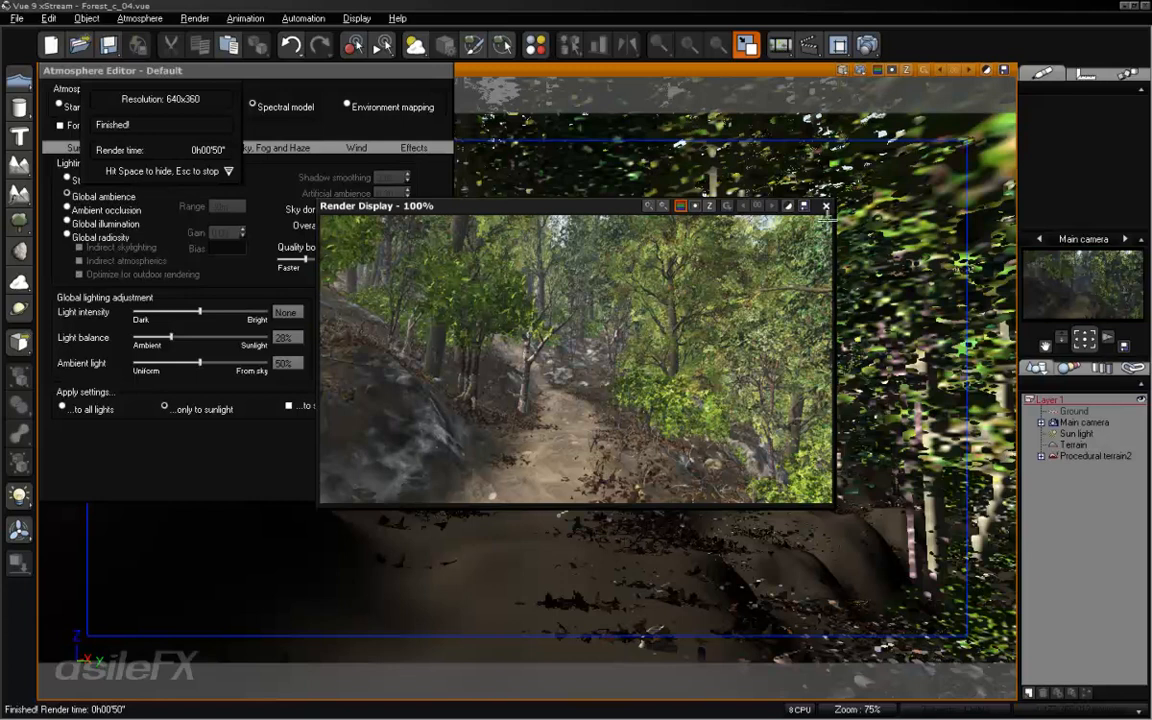
left_click(826, 206)
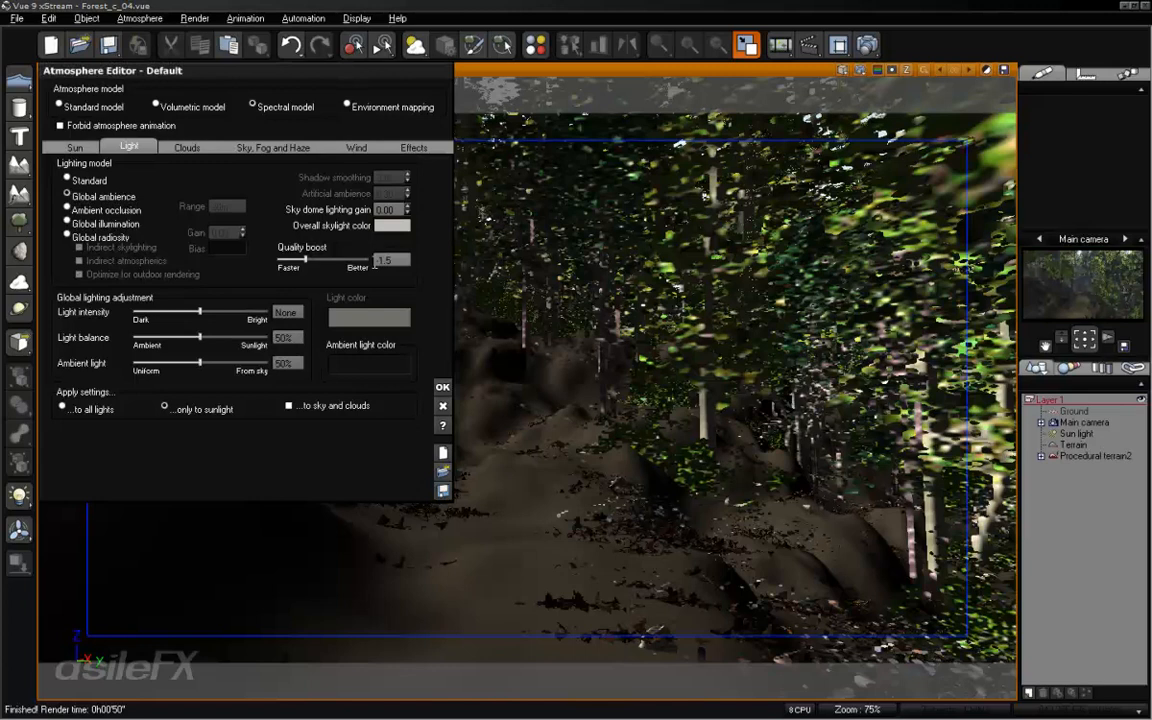
- Set the atmosphere's glow intensity to 15%, refresh the main camera preview and start a 640x360 test render
left_click(276, 145)
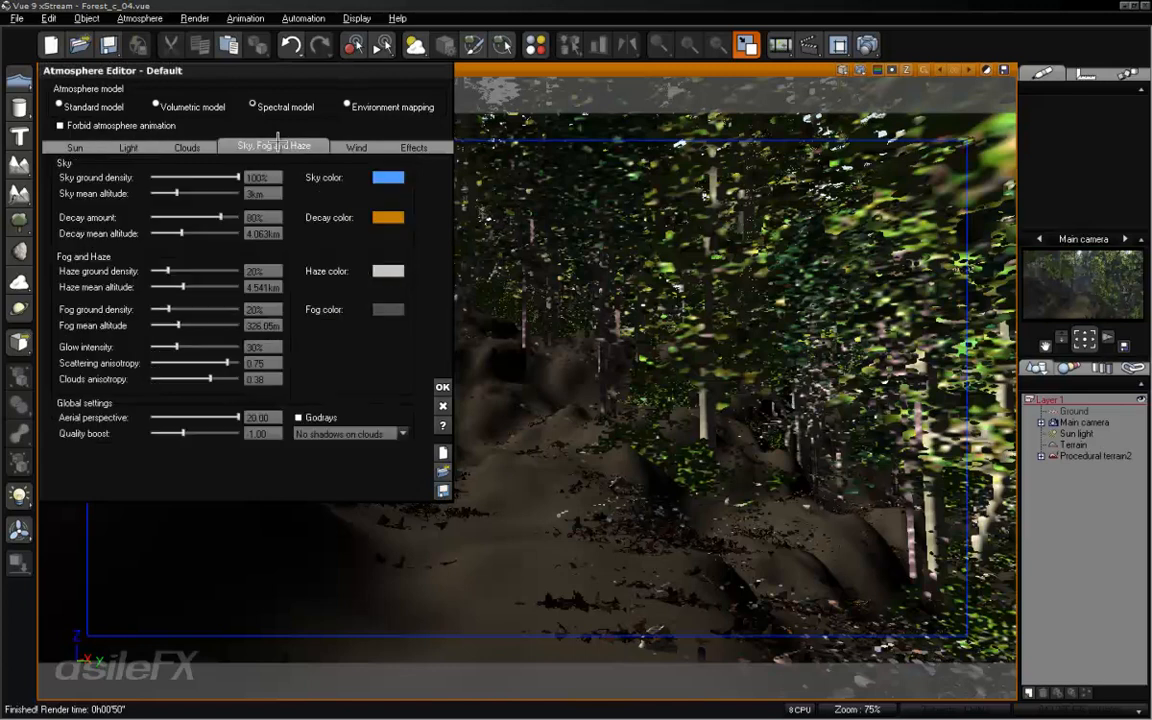
left_click(262, 346)
type("15")
key("Return")
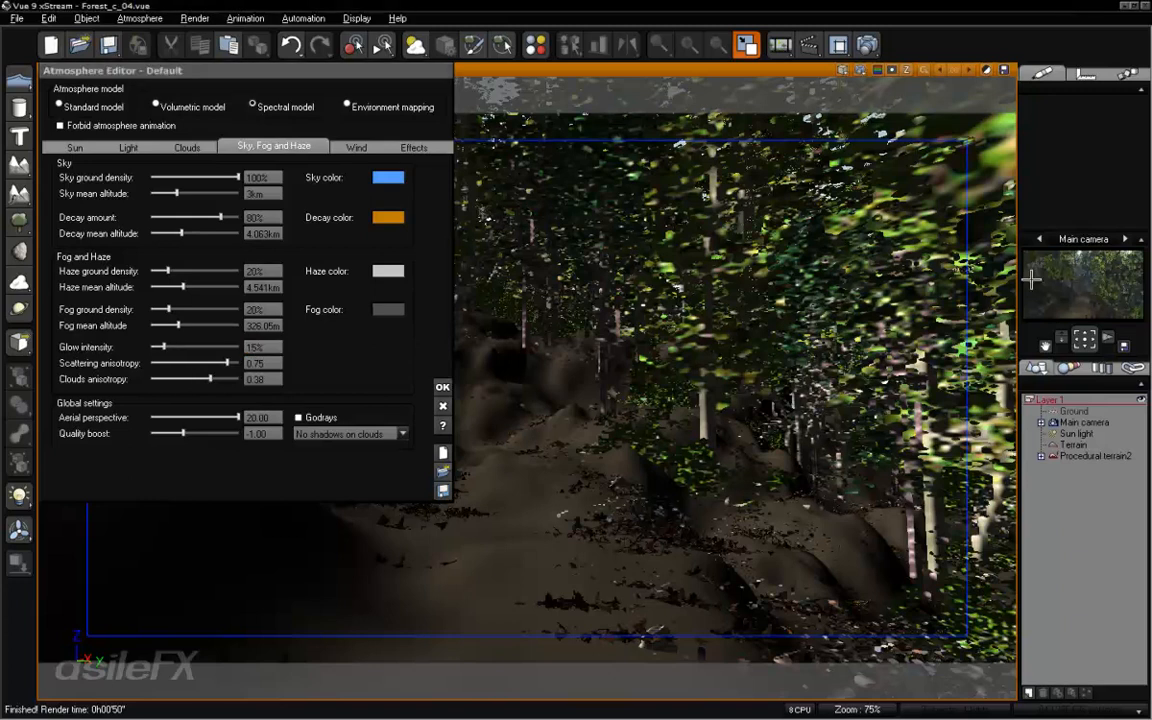
right_click(1024, 300)
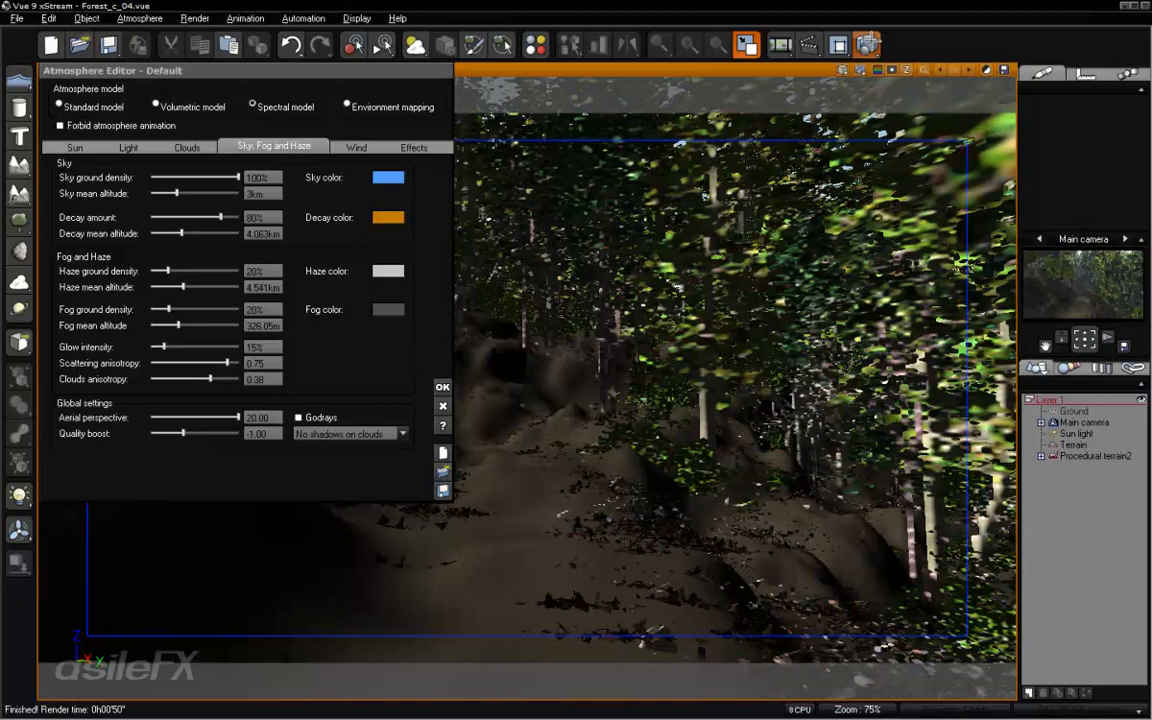
left_click(384, 45)
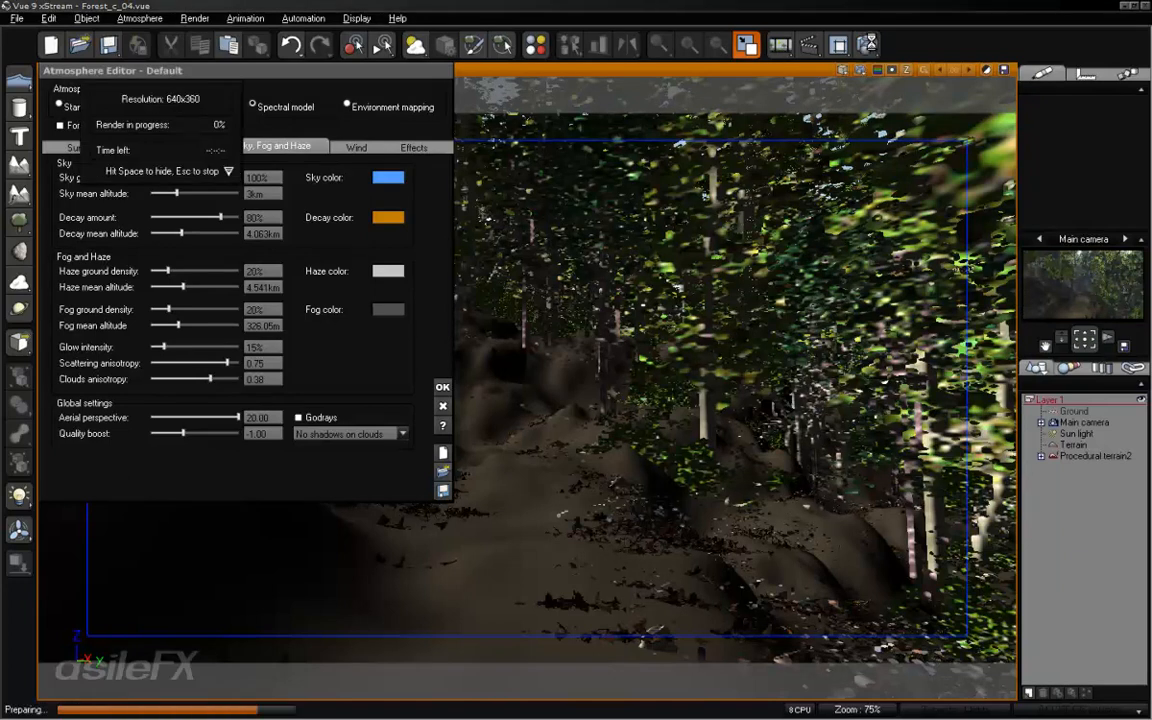
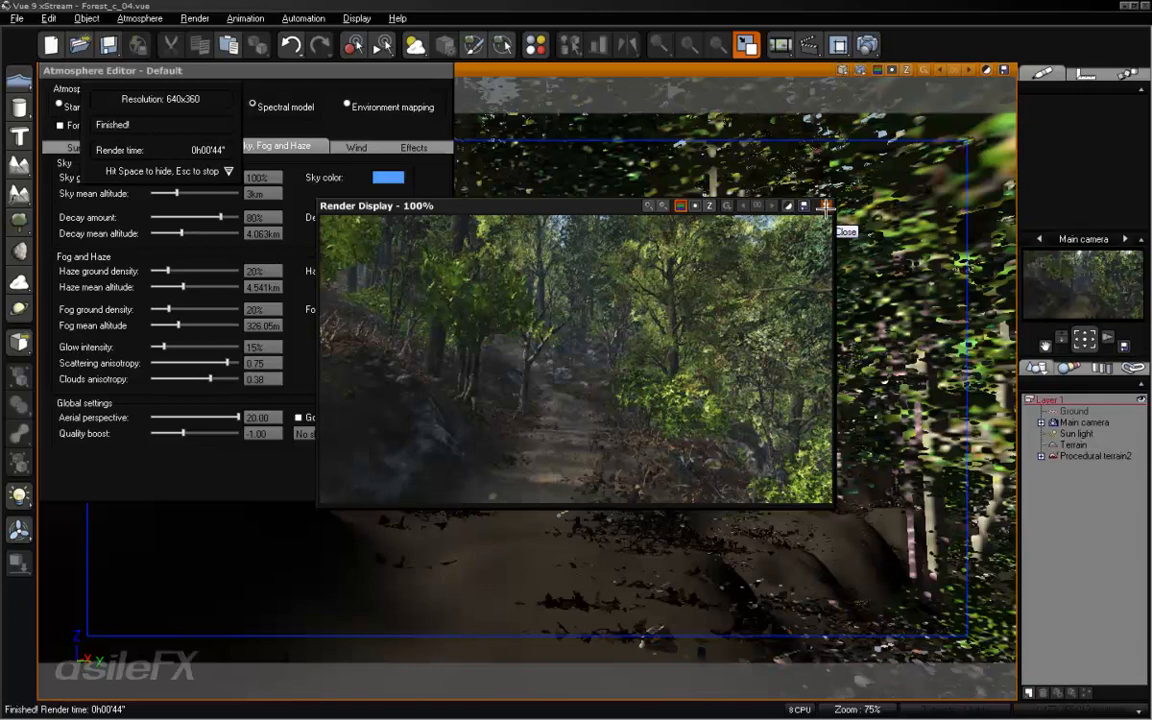
- Close the finished test render, add a rock object and move it down onto the foreground path
left_click(826, 205)
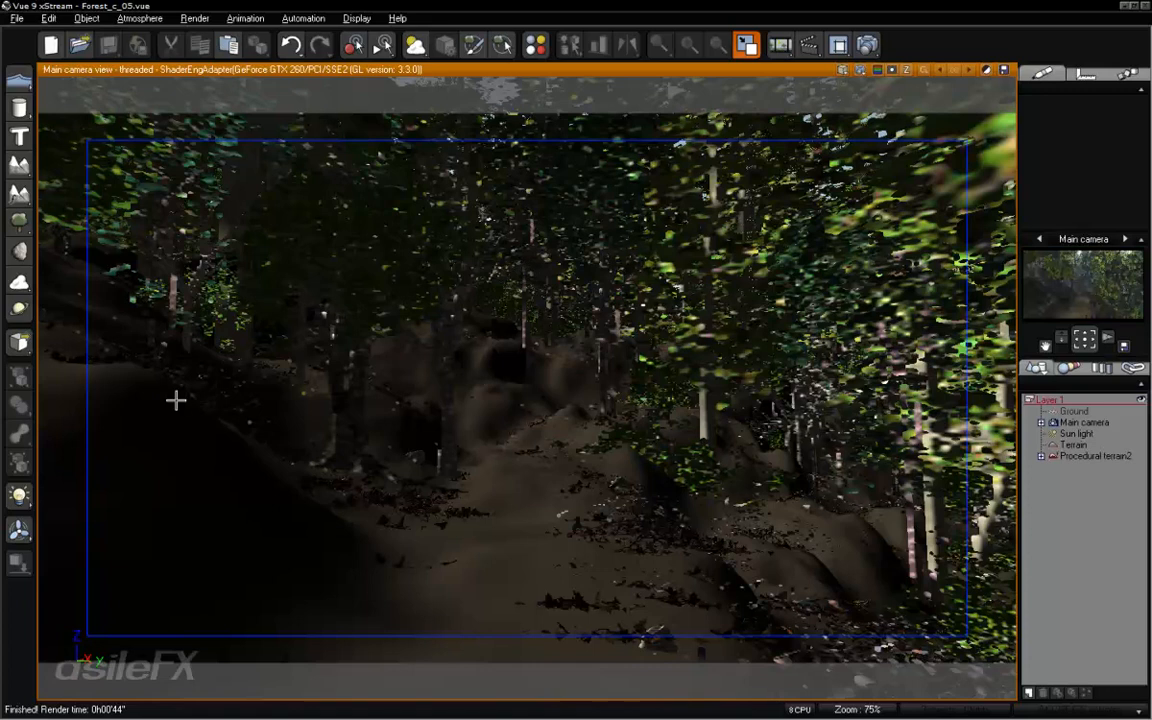
left_click(21, 253)
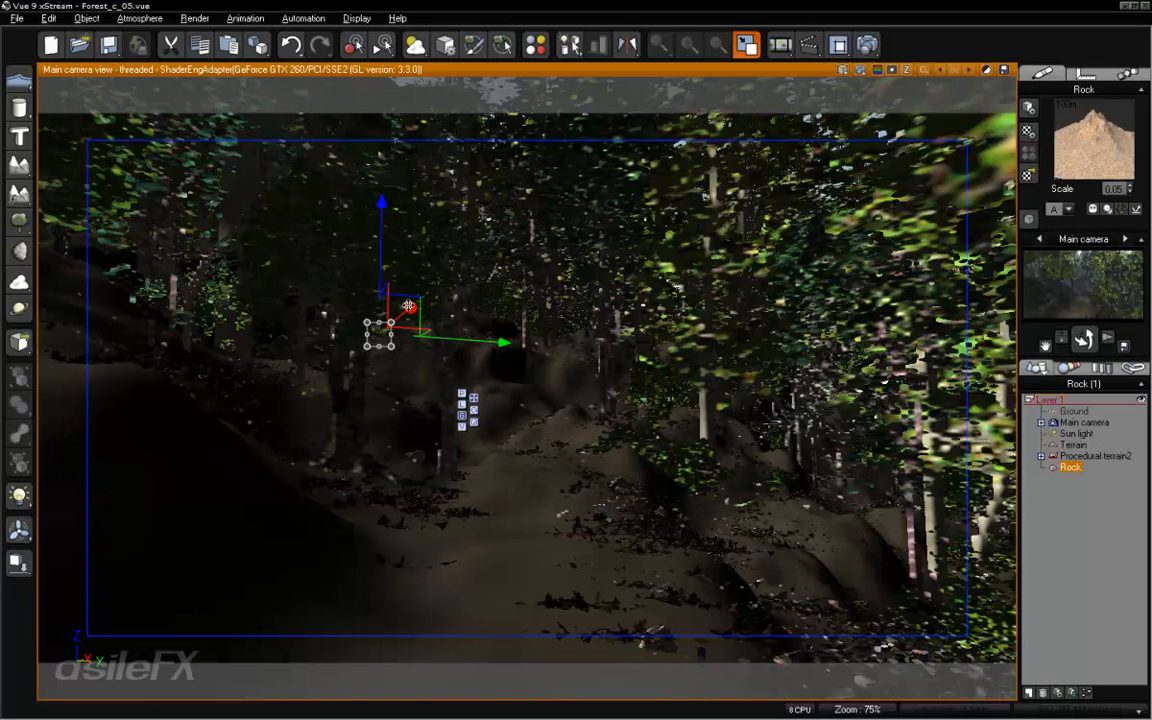
left_click_drag(408, 305, 566, 522)
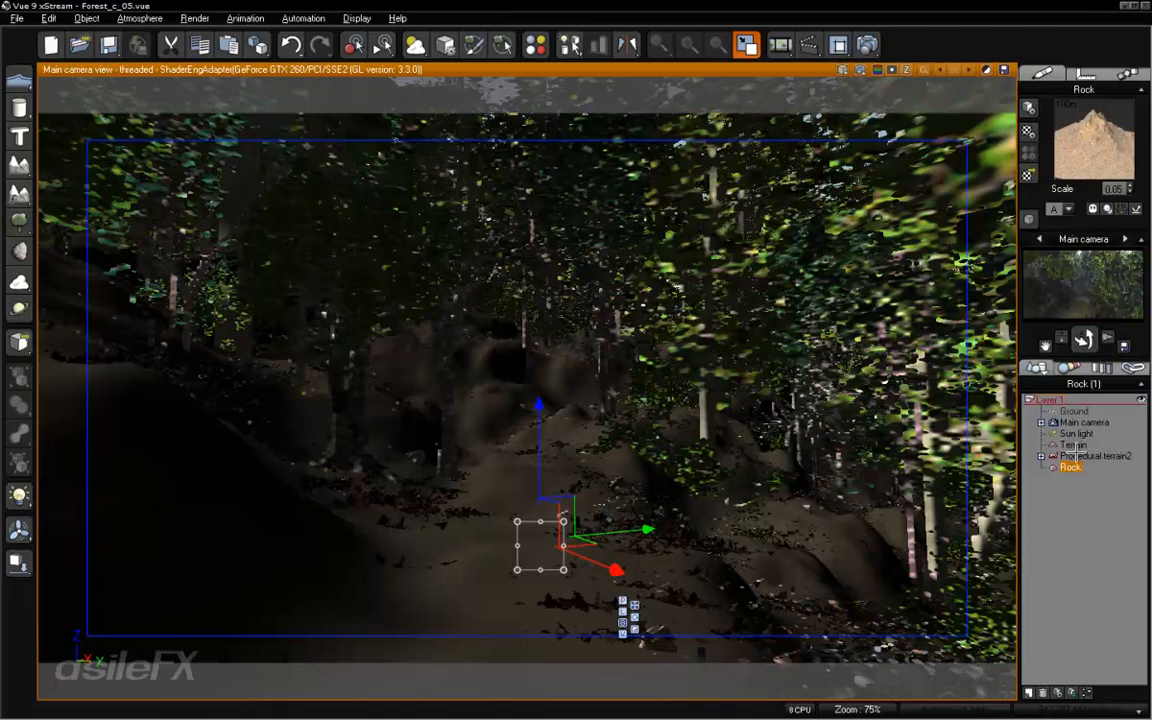
- Edit the Procedural terrain2 material and set the Ground Cover layer's default display quality to None
left_click(1087, 456)
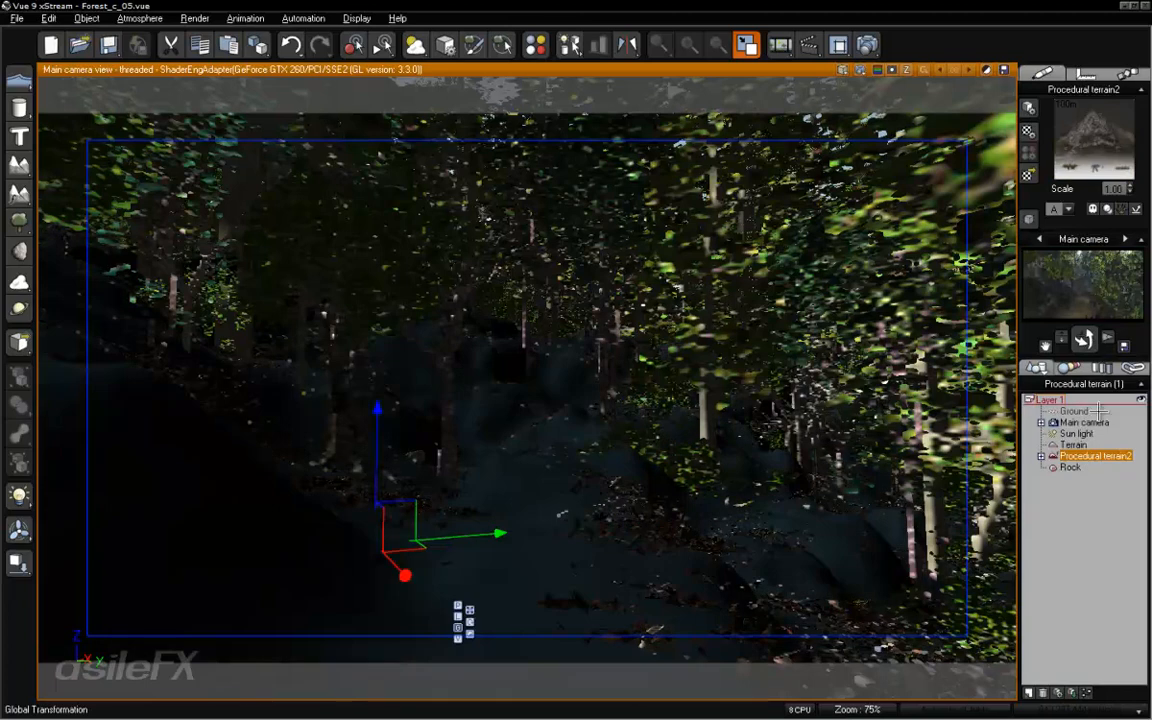
left_click(1074, 445)
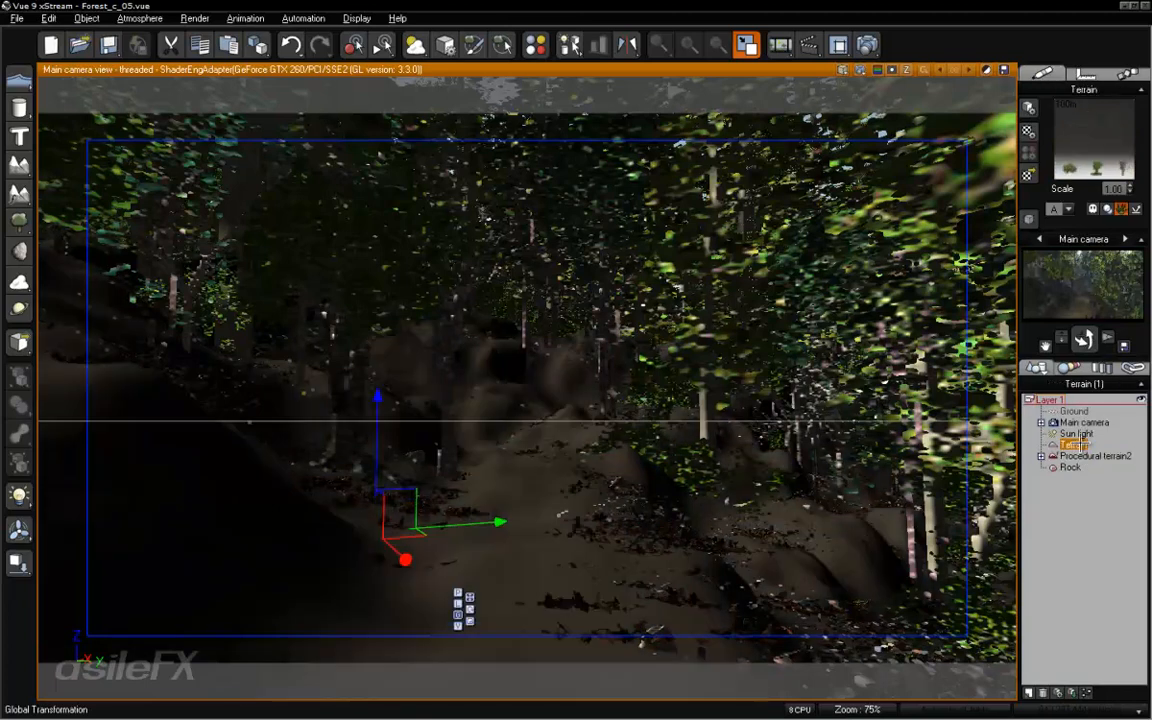
left_click(1088, 456)
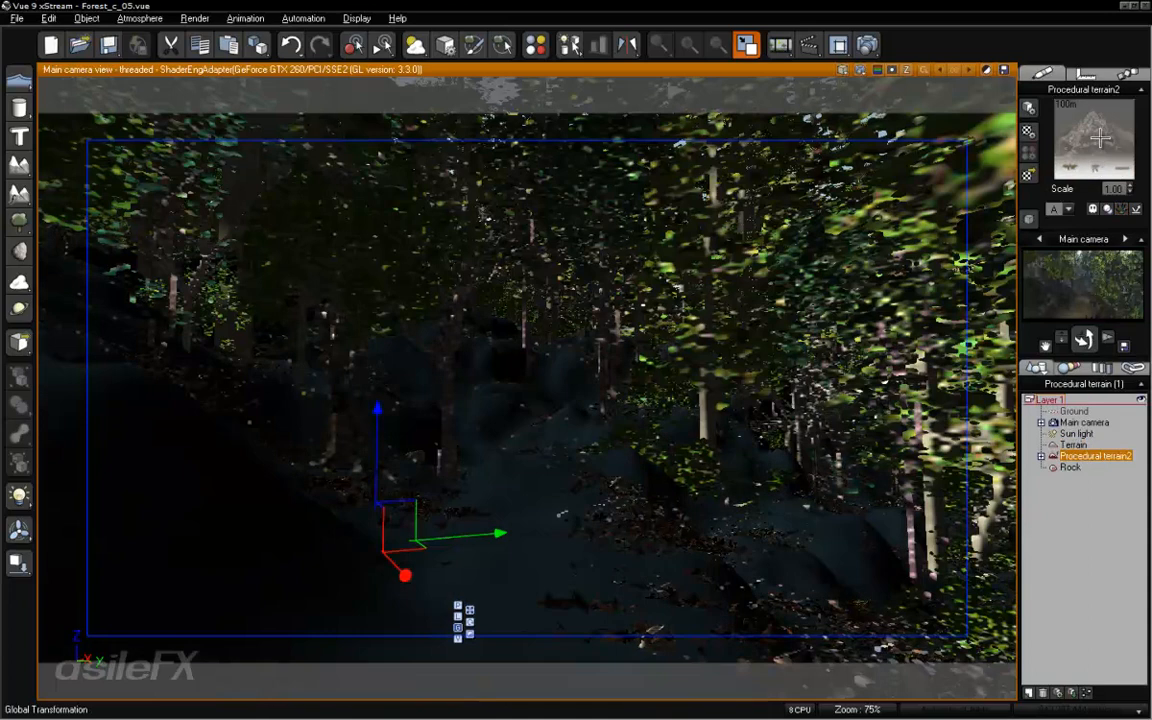
double_click(1100, 138)
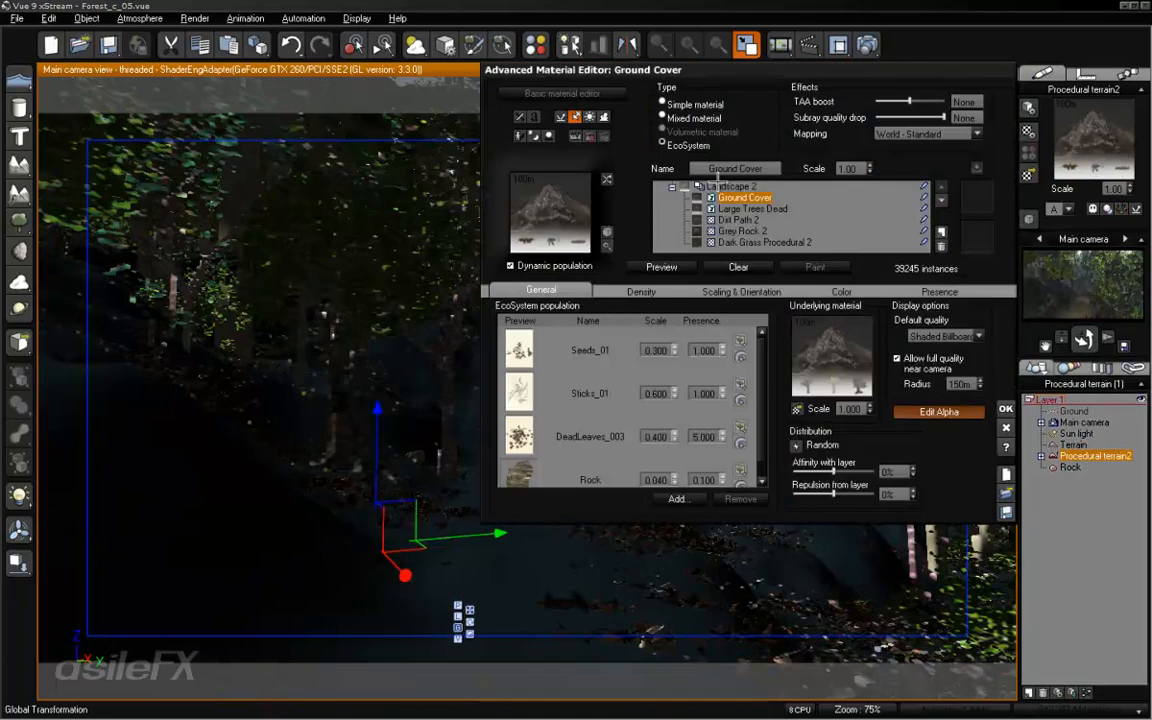
left_click(976, 335)
left_click(968, 348)
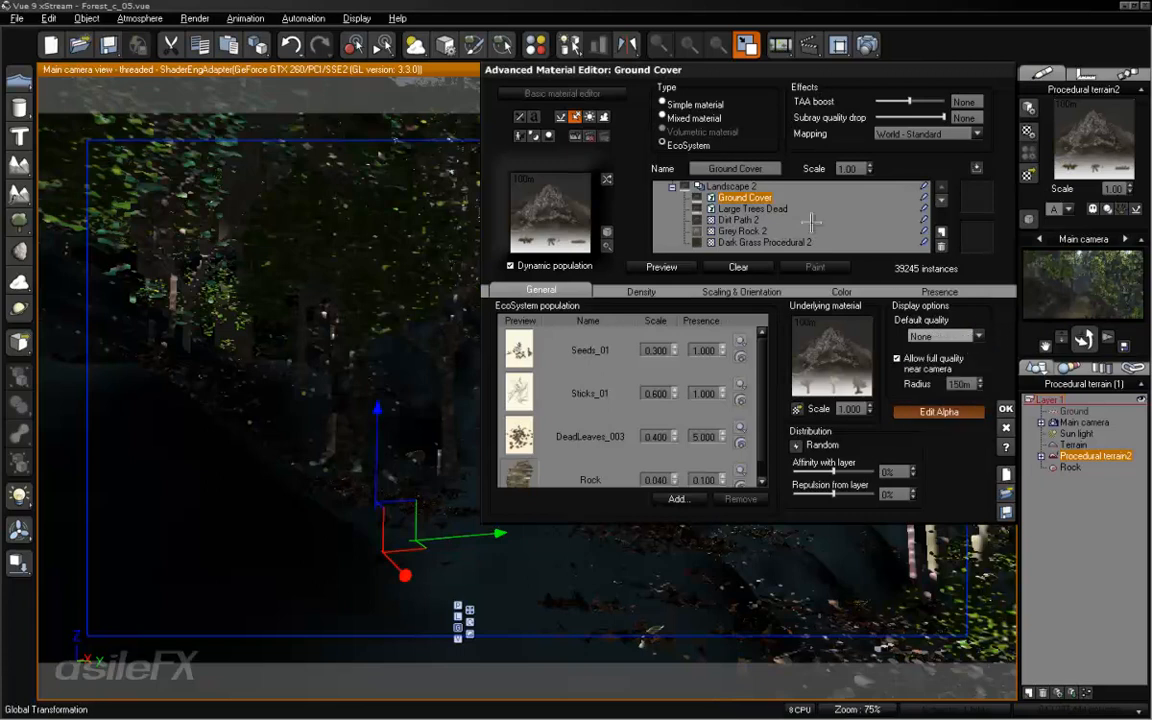
- Set the Large Trees Dead layer's default display quality to None and accept the material changes
left_click(774, 209)
left_click(945, 336)
left_click(940, 350)
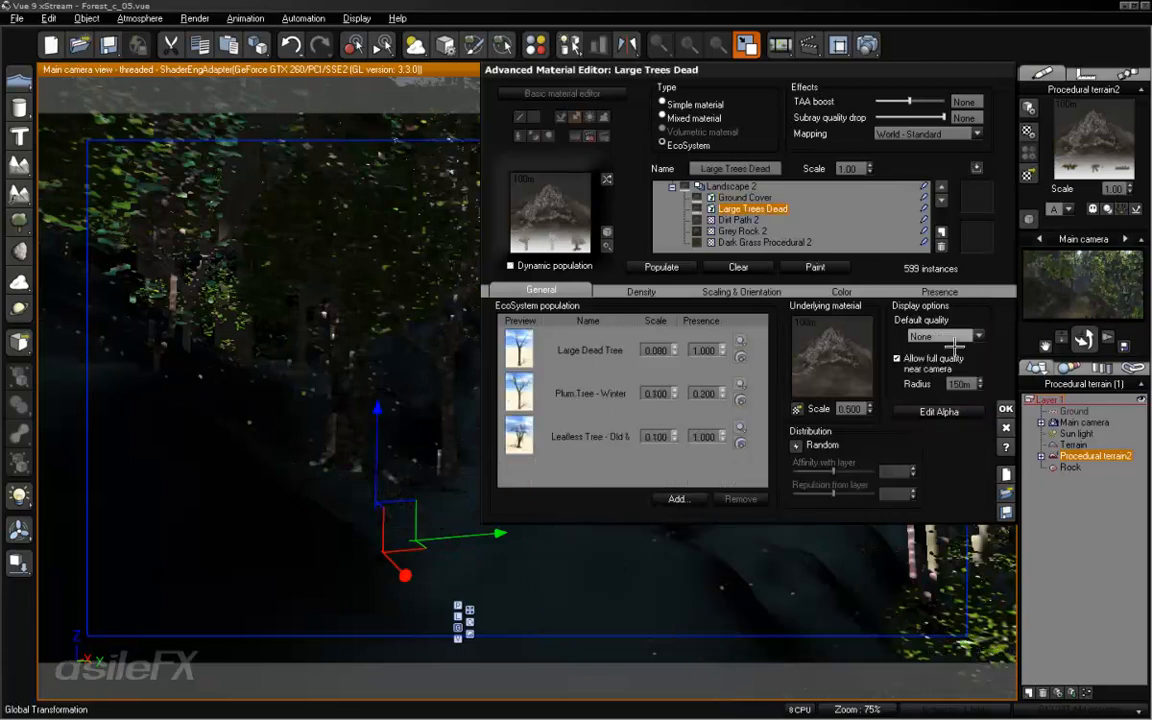
left_click(1005, 409)
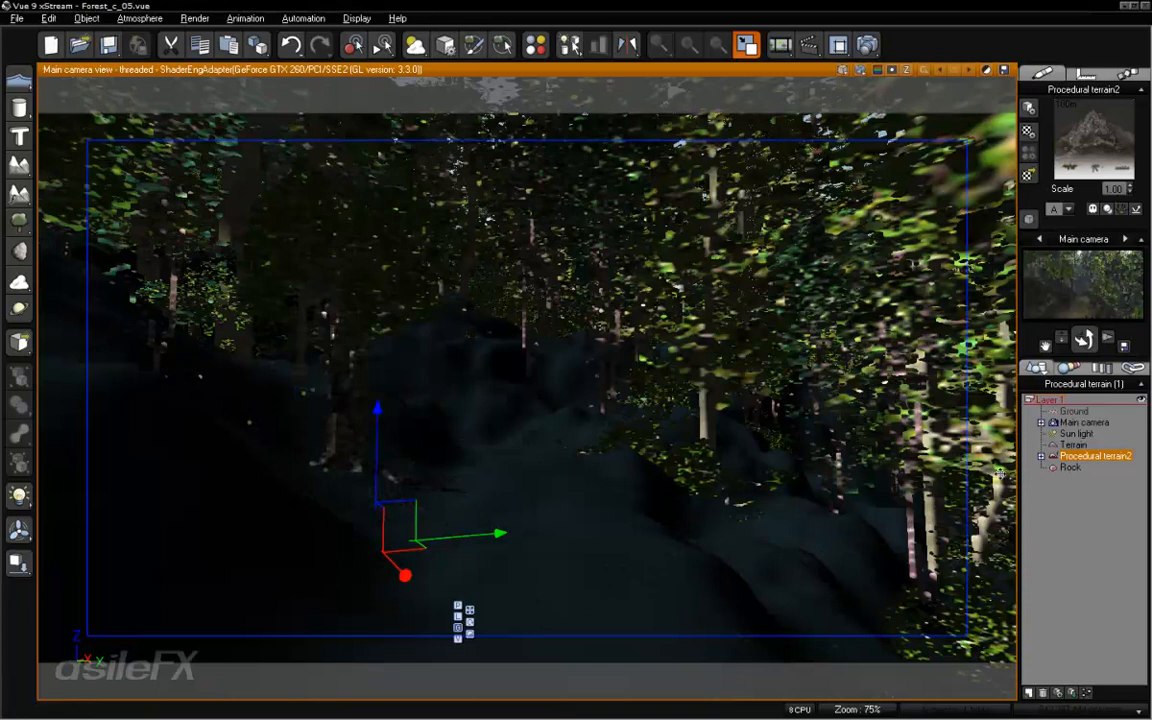
- Select the rock, raise it above the ground and reposition it beside the path, left of the camera view's centre
left_click(1096, 468)
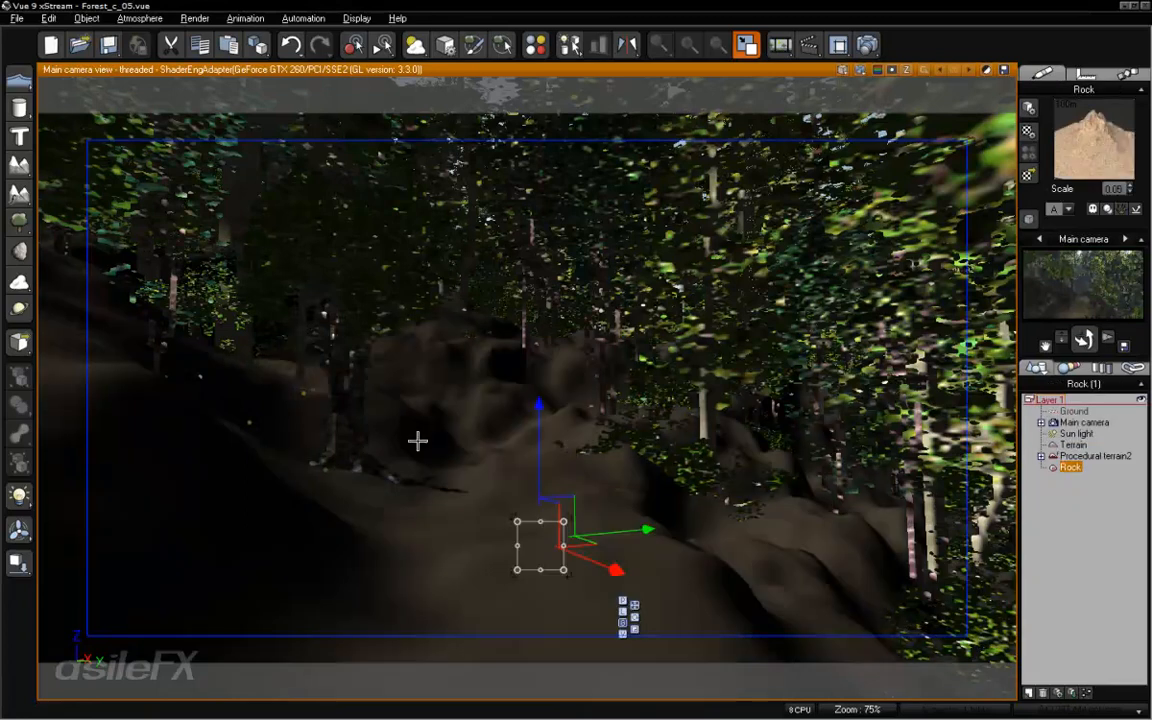
left_click_drag(541, 440, 545, 347)
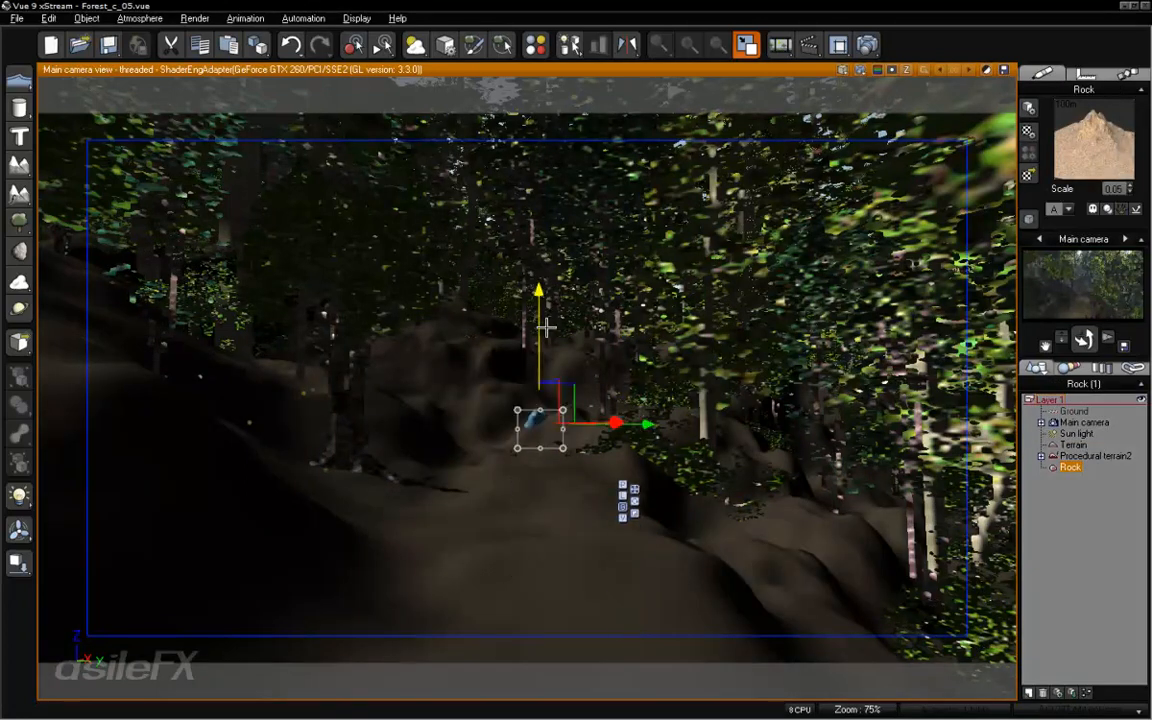
left_click_drag(614, 422, 824, 434)
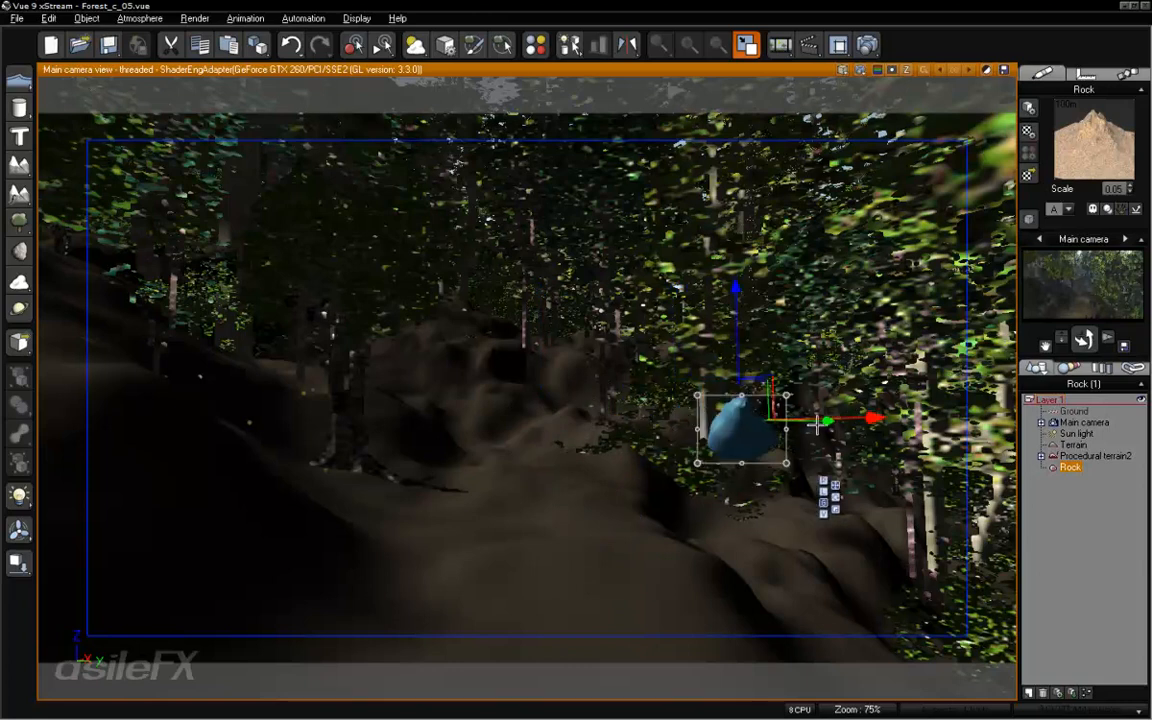
left_click_drag(718, 464, 898, 432)
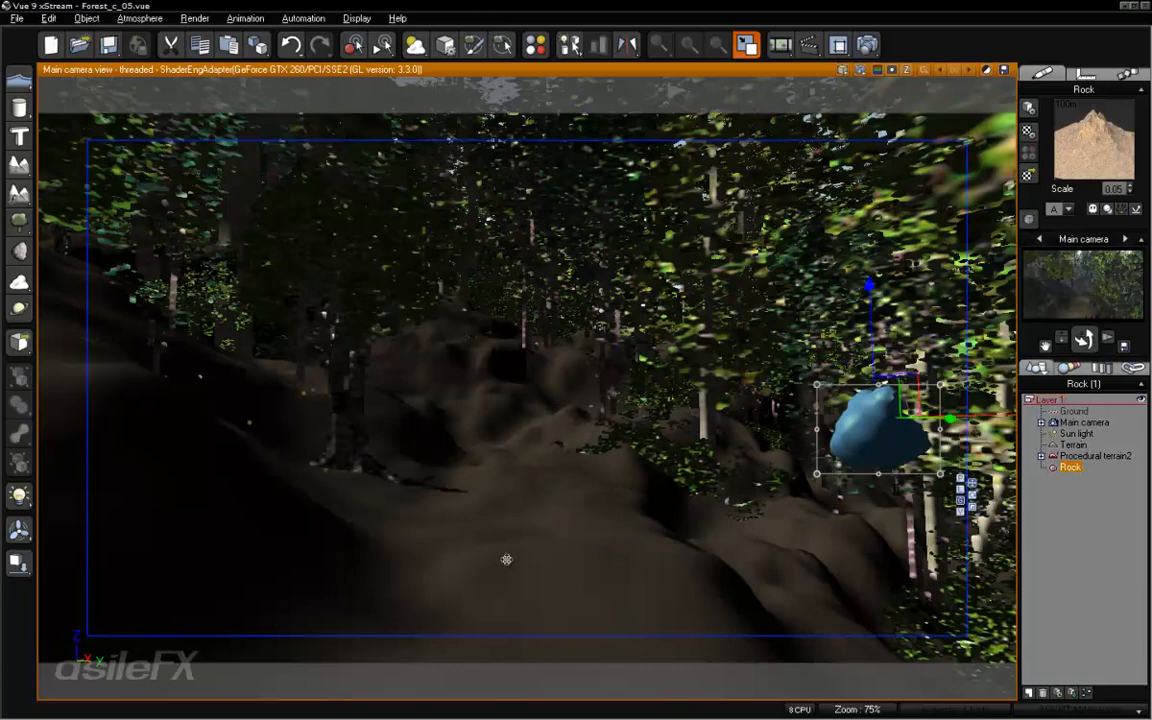
left_click_drag(506, 559, 450, 440)
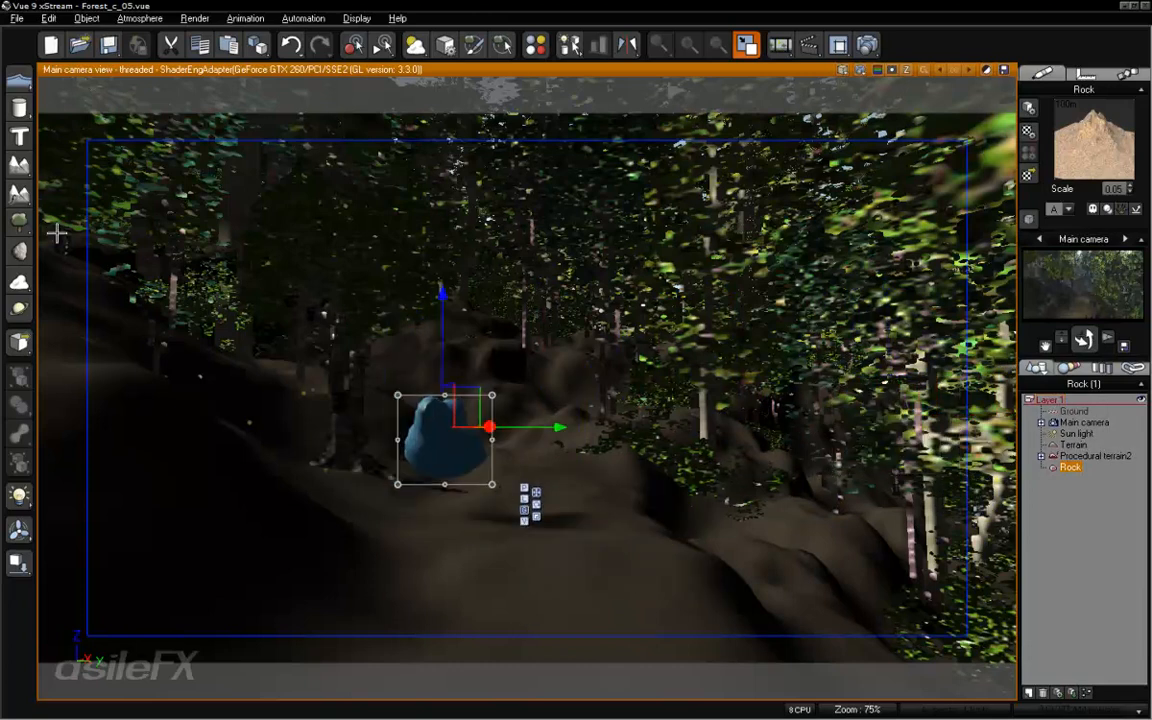
- Show all four views, bring the rock closer to the camera, and place it in the lower-left foreground of the camera view
left_click(745, 44)
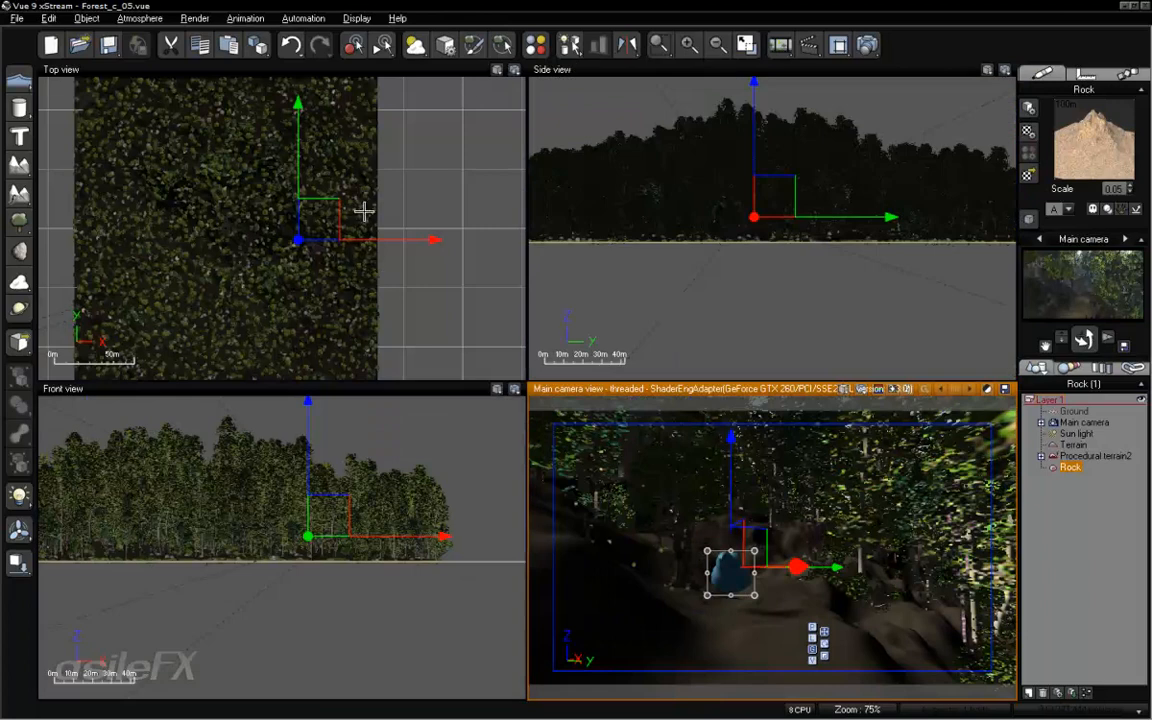
scroll(362, 210, "up", 10)
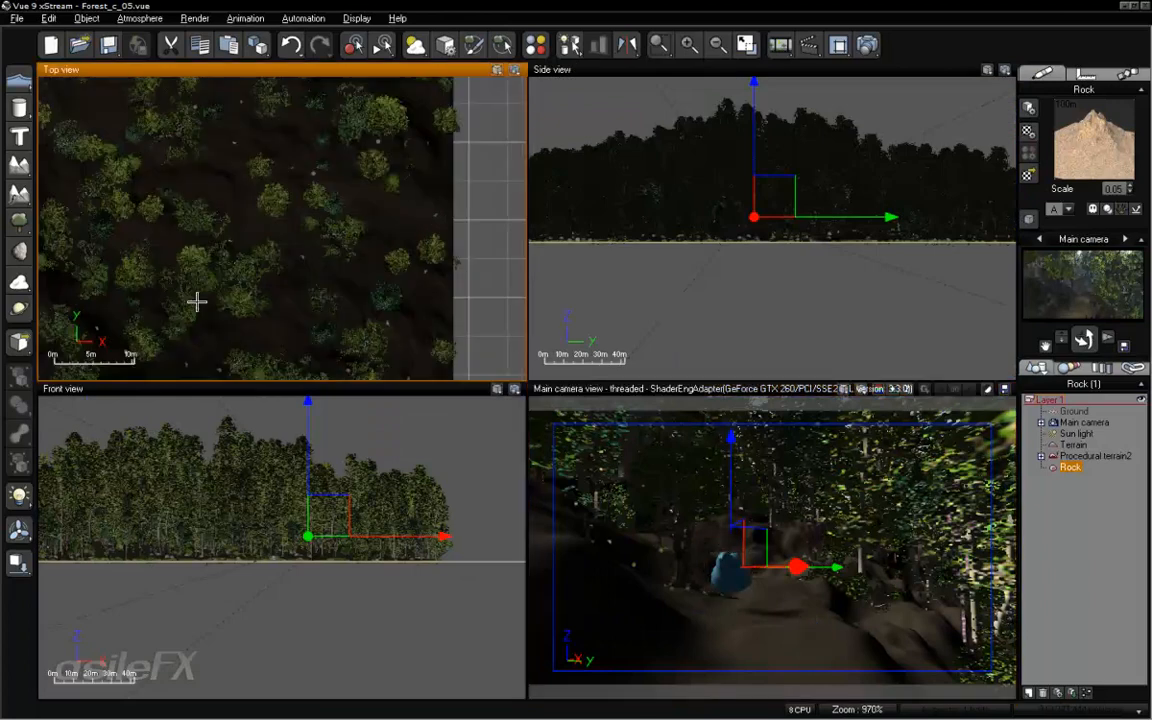
right_click_drag(197, 301, 530, 123)
right_click_drag(249, 274, 609, 126)
right_click_drag(438, 260, 334, 237)
left_click_drag(318, 208, 378, 236)
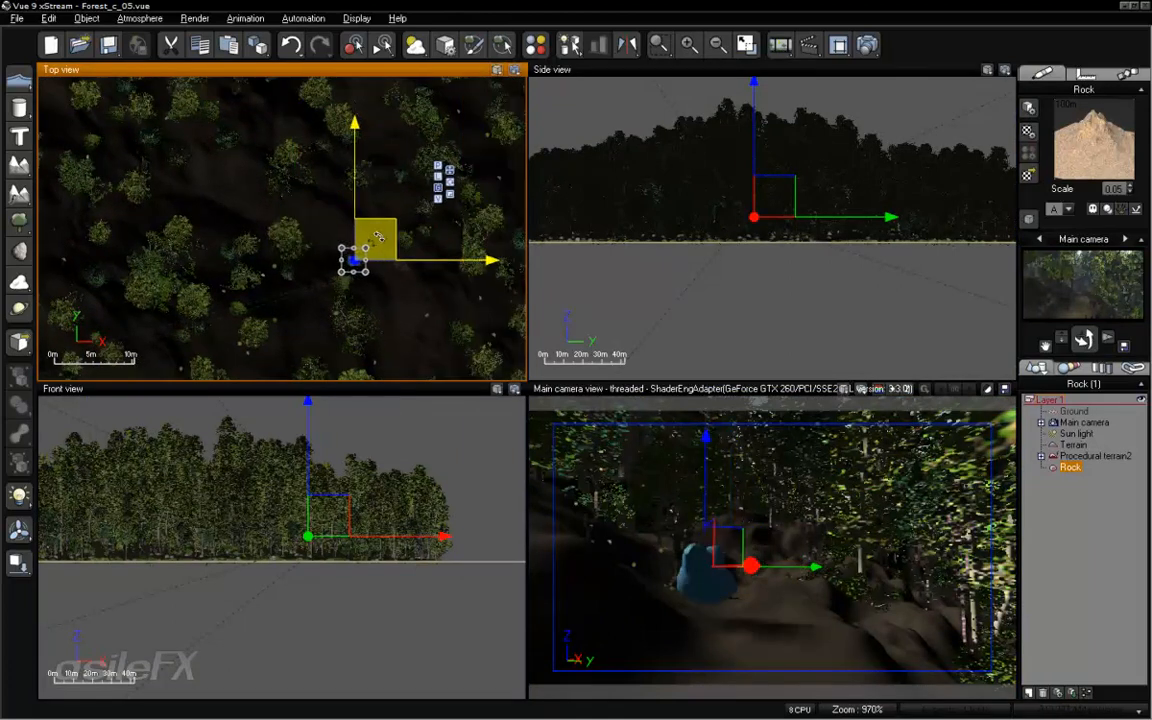
left_click(684, 553)
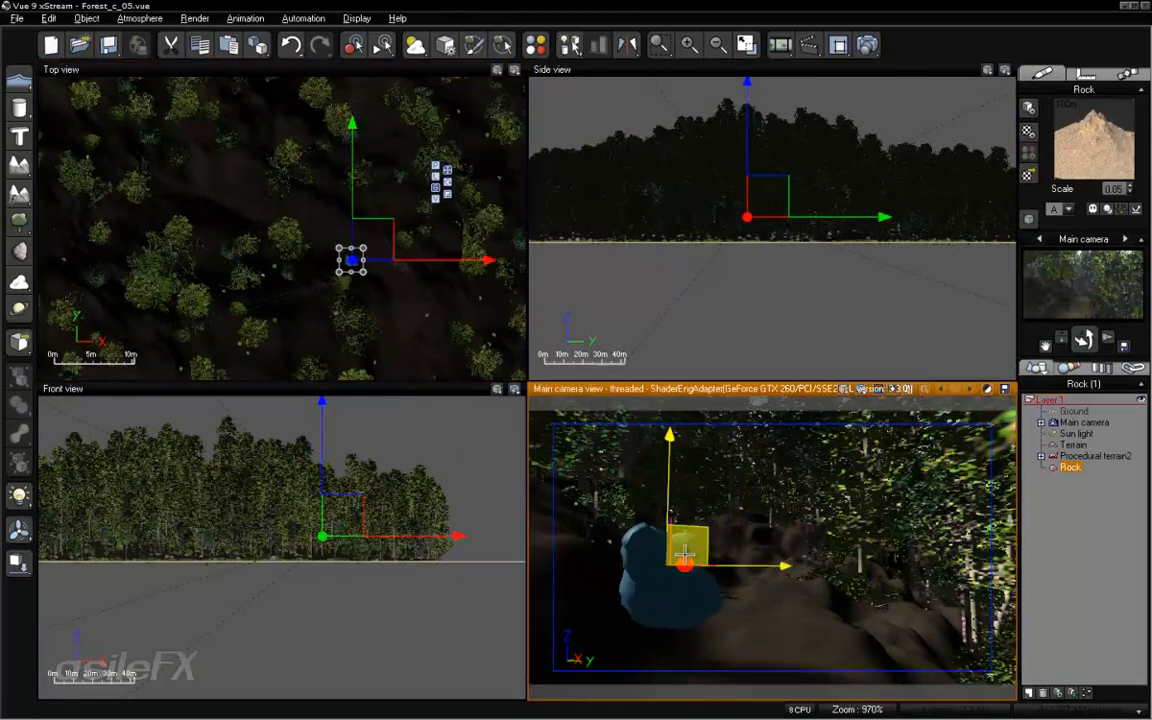
left_click_drag(684, 553, 631, 601)
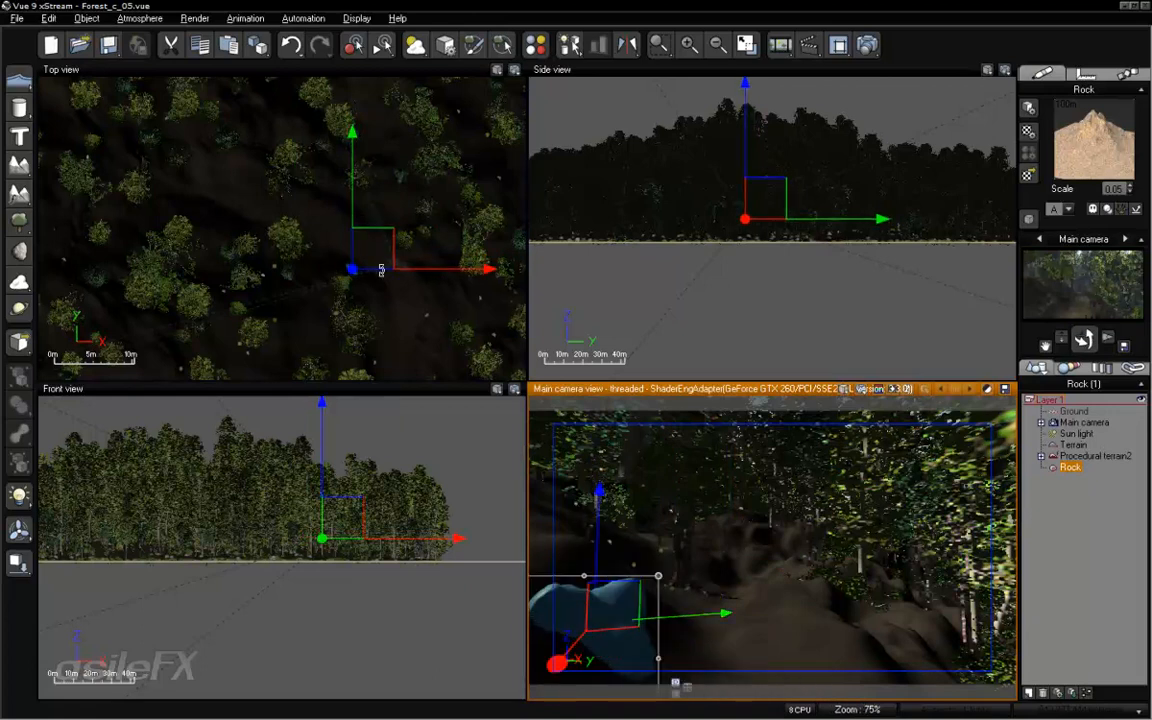
- Frame the rock closely in the top view and scale it up uniformly
scroll(376, 277, "up", 2)
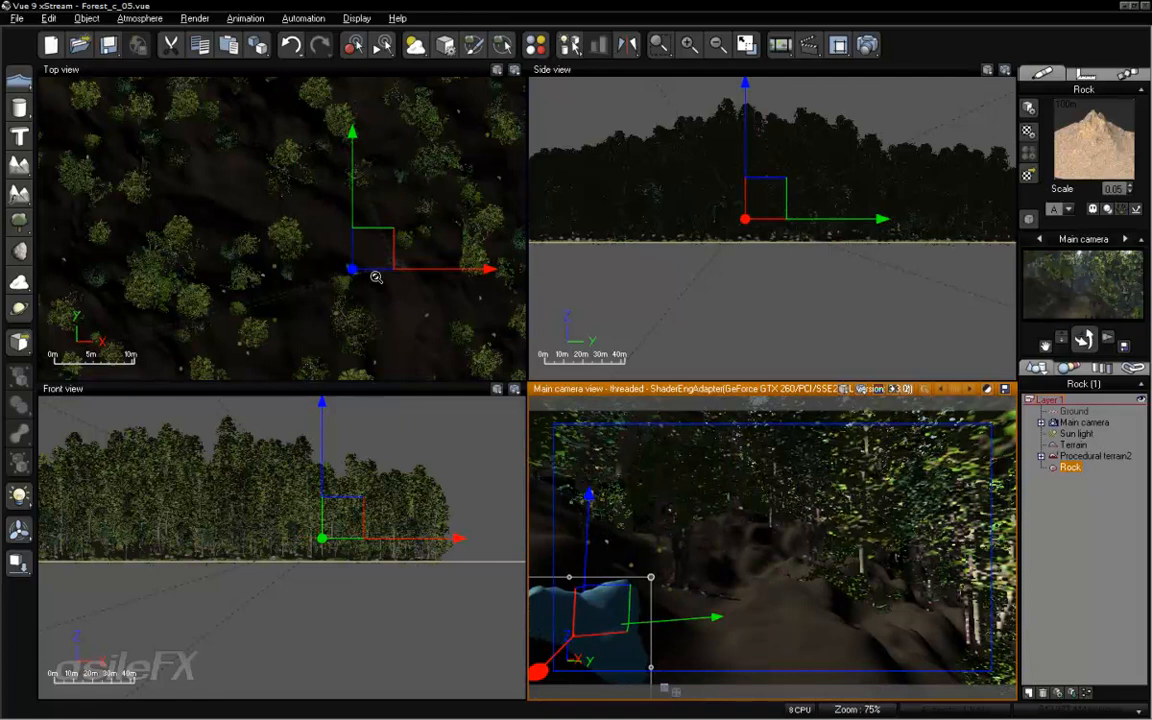
scroll(376, 277, "down", 2)
right_click_drag(409, 258, 392, 226)
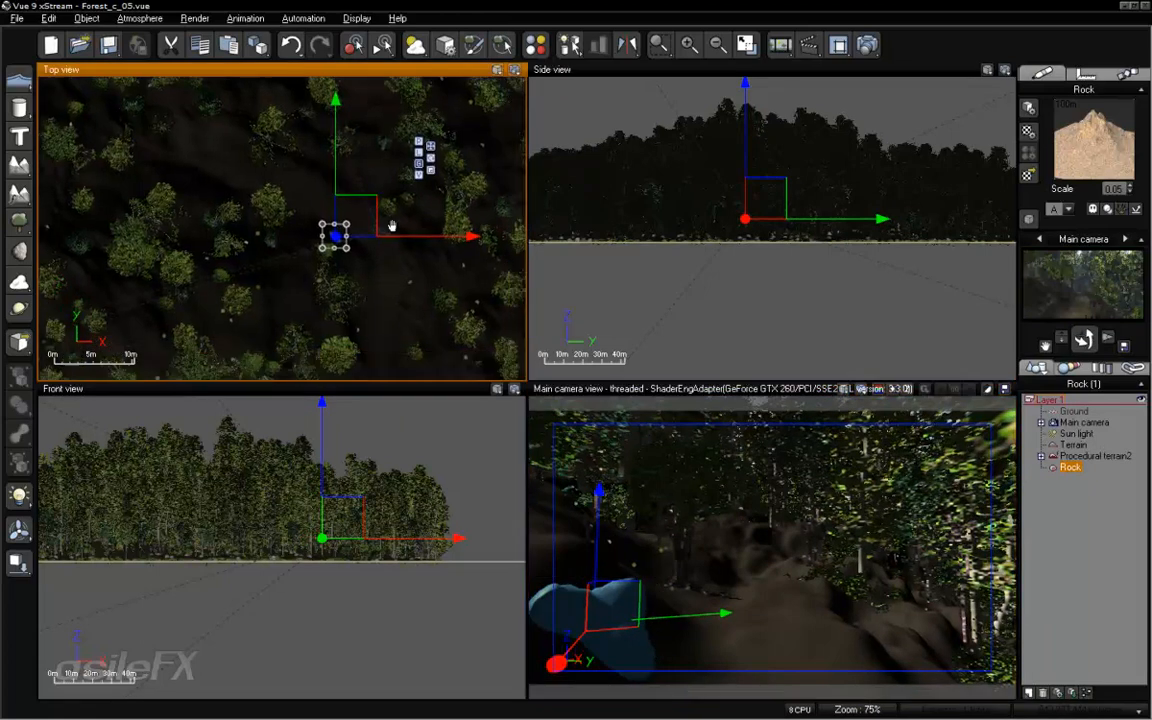
scroll(391, 229, "up", 5)
right_click_drag(291, 236, 425, 226)
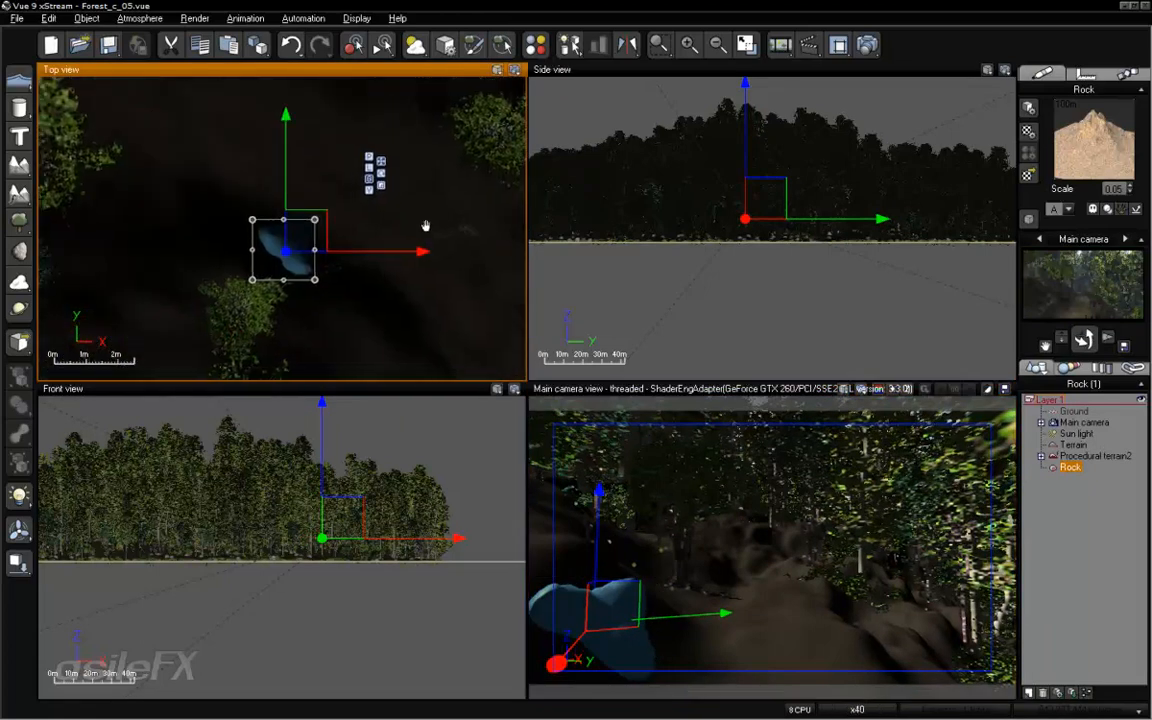
scroll(373, 249, "up", 3)
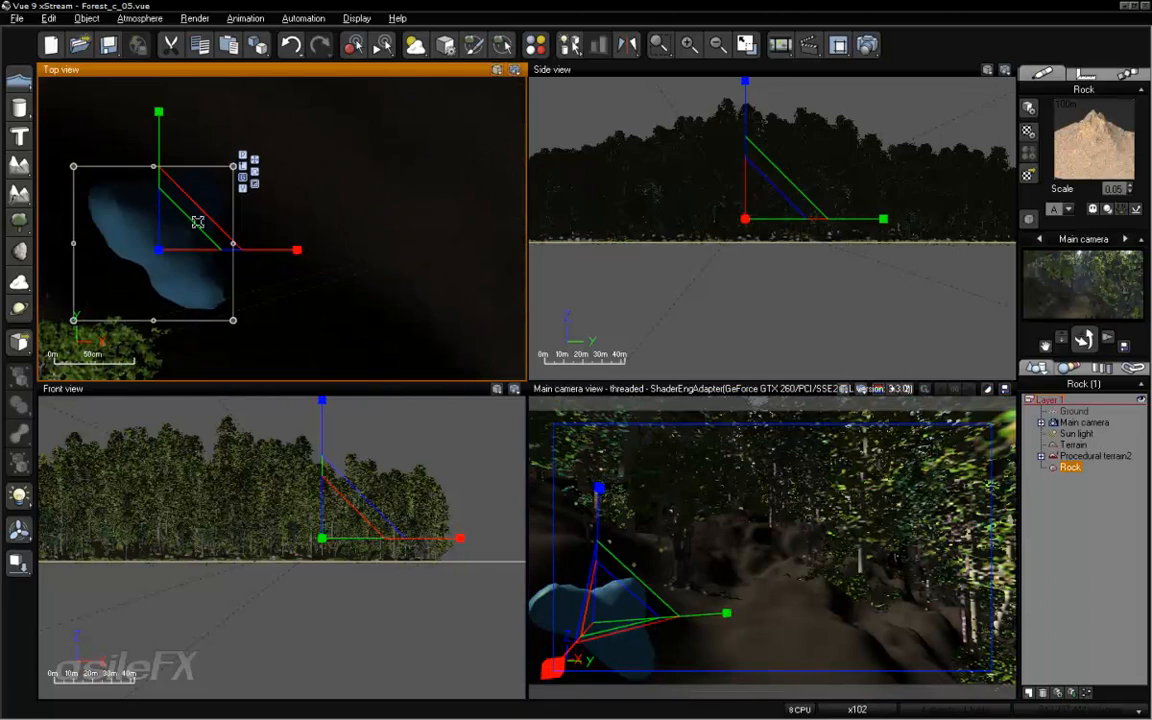
left_click_drag(197, 222, 274, 146)
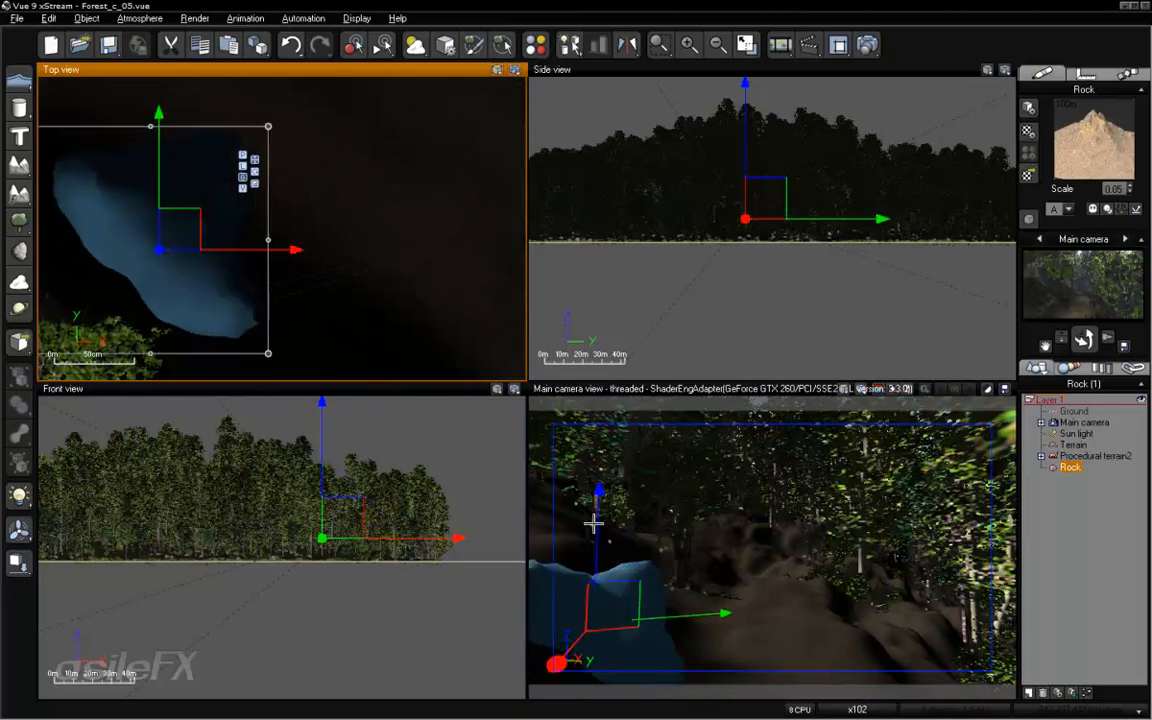
- Fine-tune the enlarged rock's height and position in the lower-left foreground of the main camera view
mouse_move(593, 523)
left_mouse_down()
mouse_move(604, 541)
mouse_move(604, 521)
left_mouse_up()
left_click_drag(674, 630, 655, 633)
mouse_move(545, 679)
left_mouse_down()
mouse_move(565, 633)
mouse_move(550, 682)
left_mouse_up()
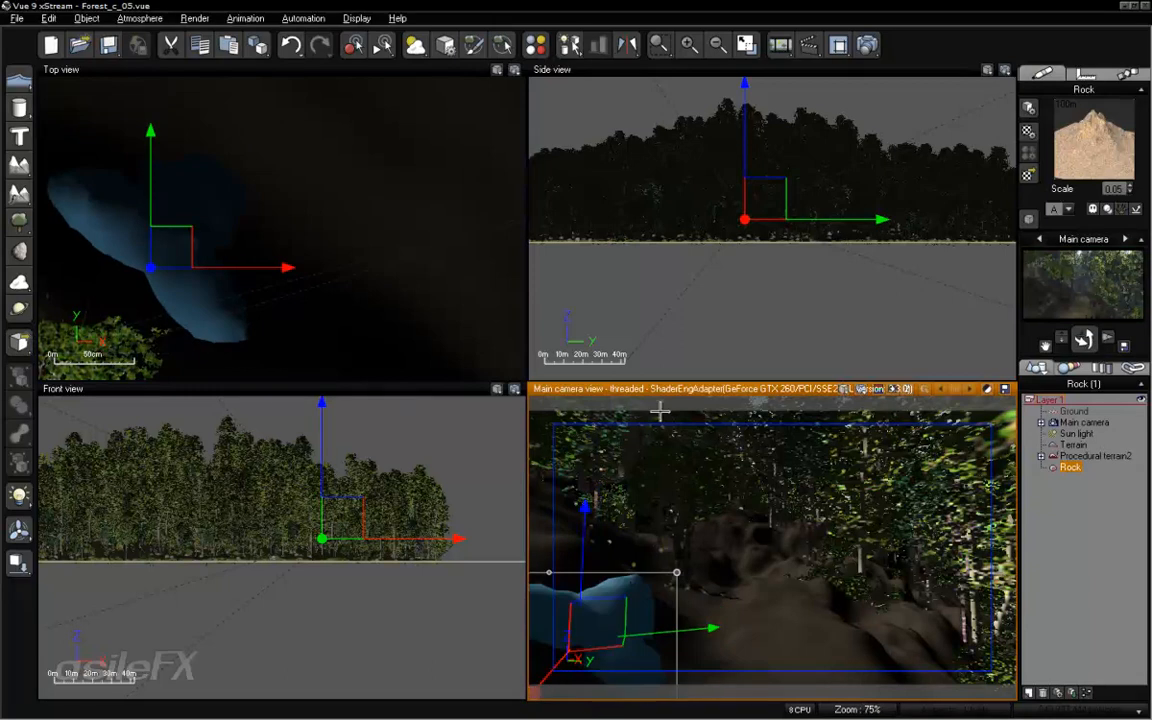
- Apply the Grey Rock material from the Rocks collection to the rock and set its material scale to 0.05
left_click(1028, 174)
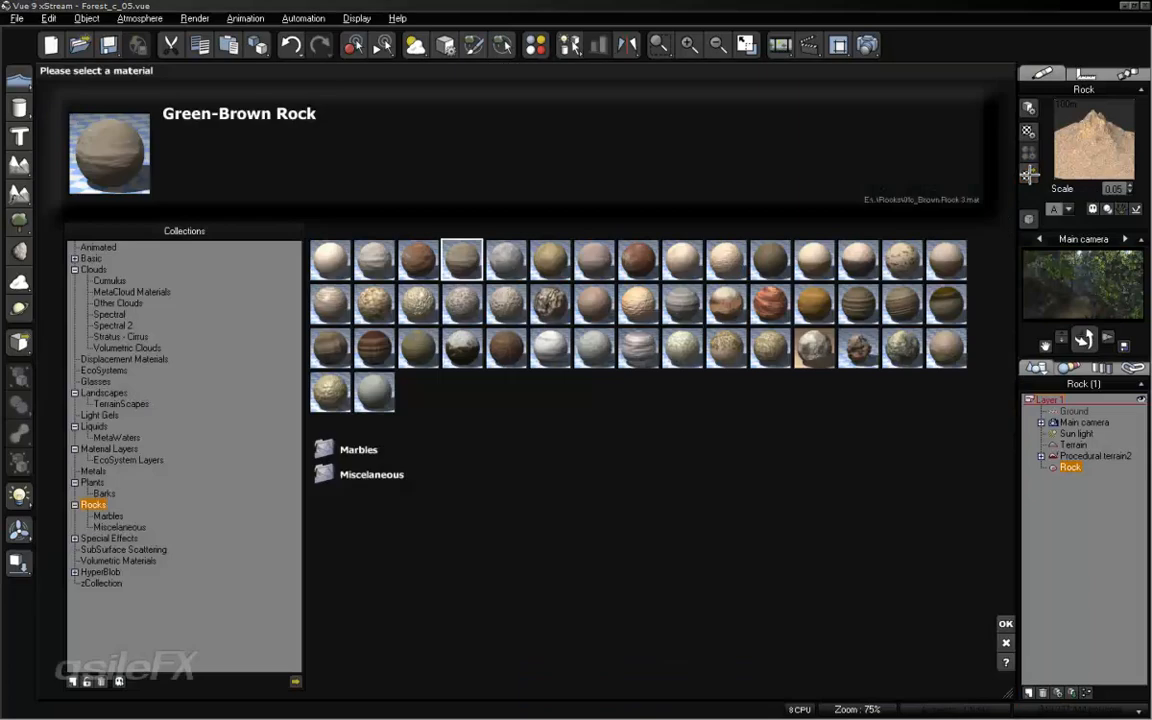
left_click(506, 257)
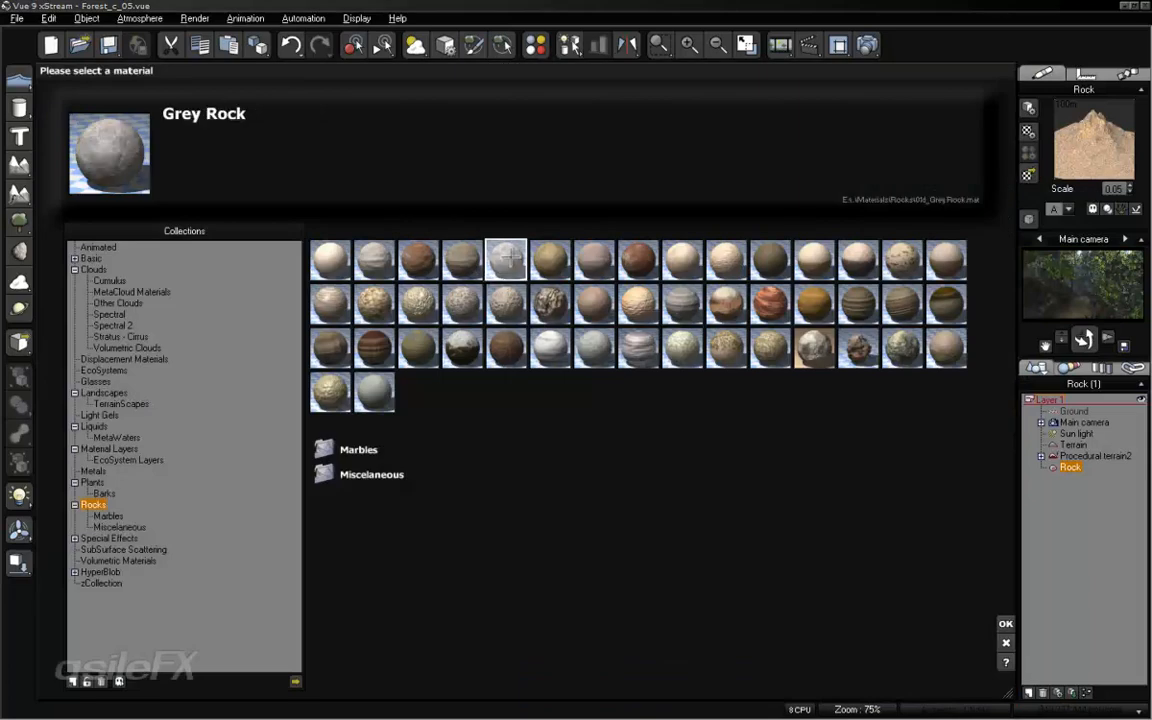
left_click(1006, 623)
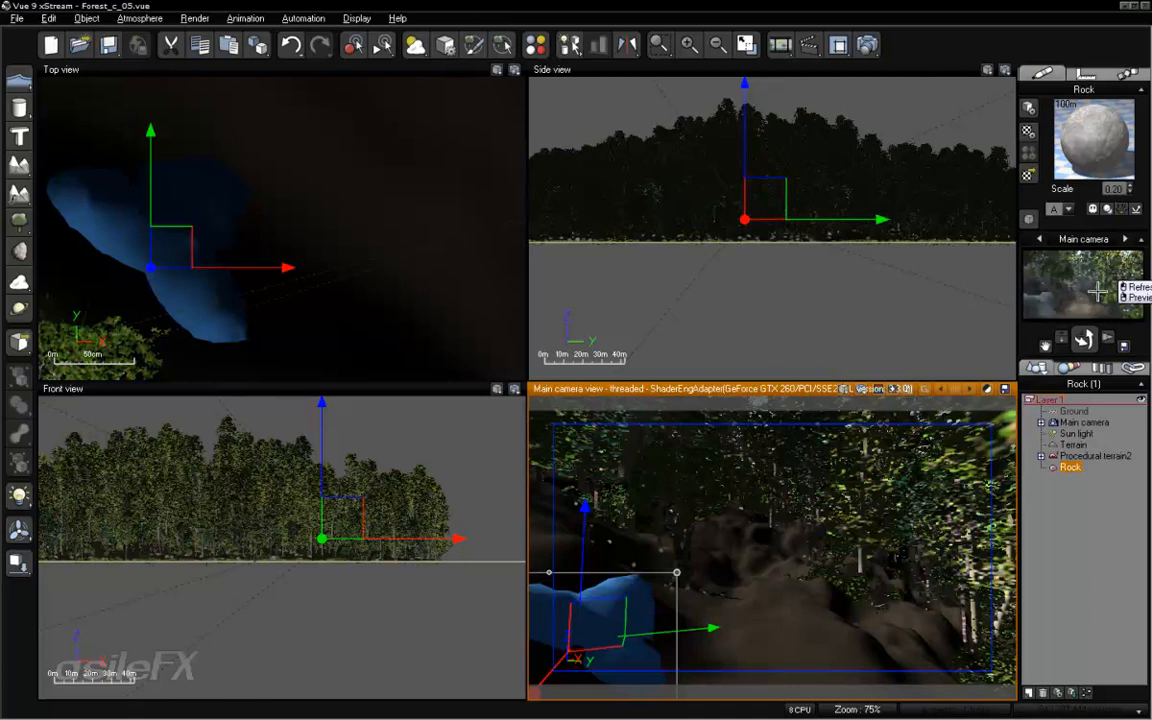
left_click(1116, 189)
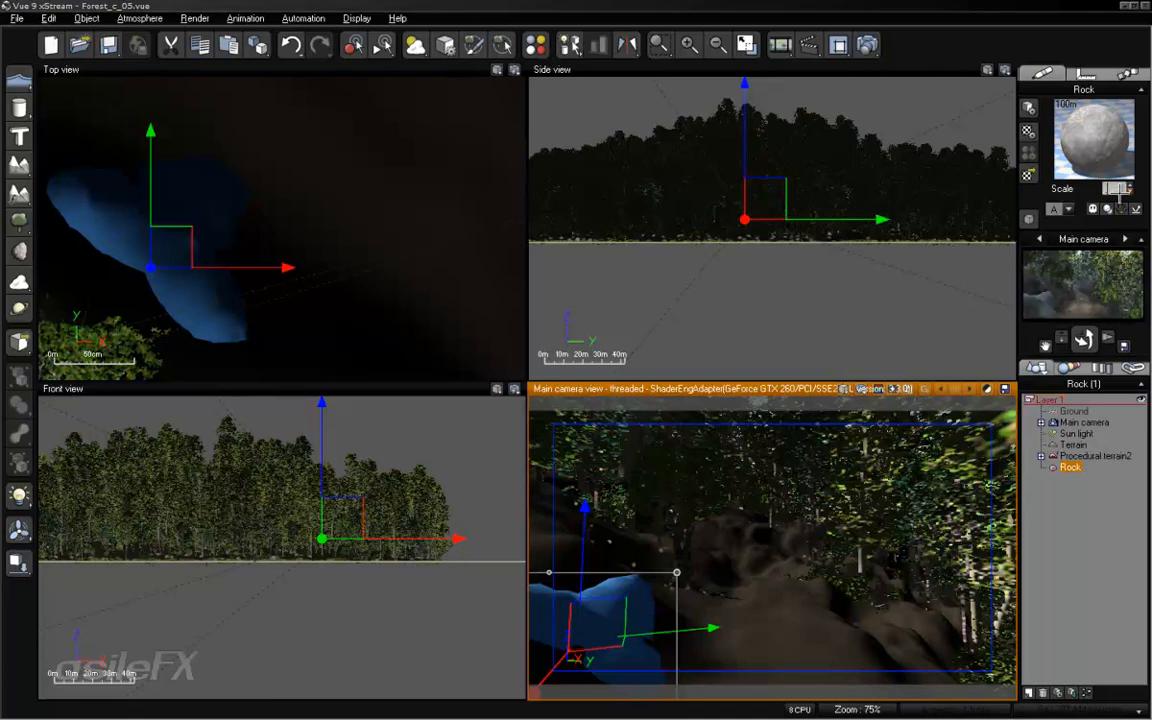
type("0.05")
key("Return")
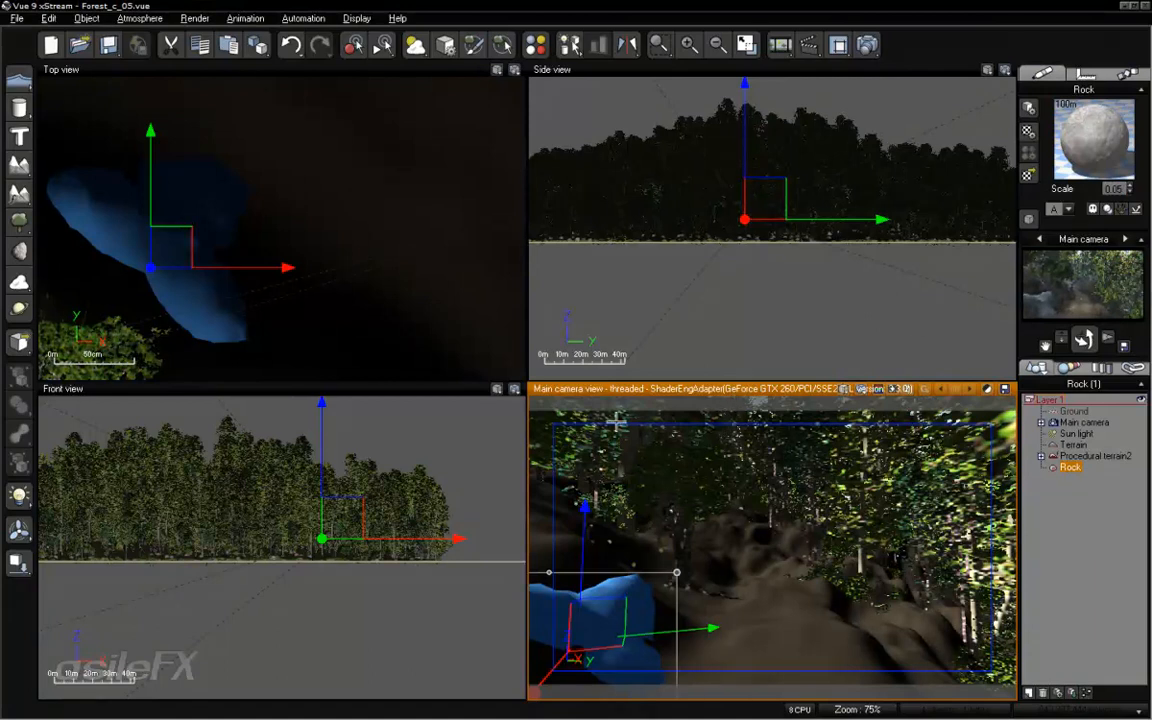
- Maximise the main camera view and smooth the rock's mesh with one Turbo Smooth iteration of type Loop (triangles)
double_click(689, 389)
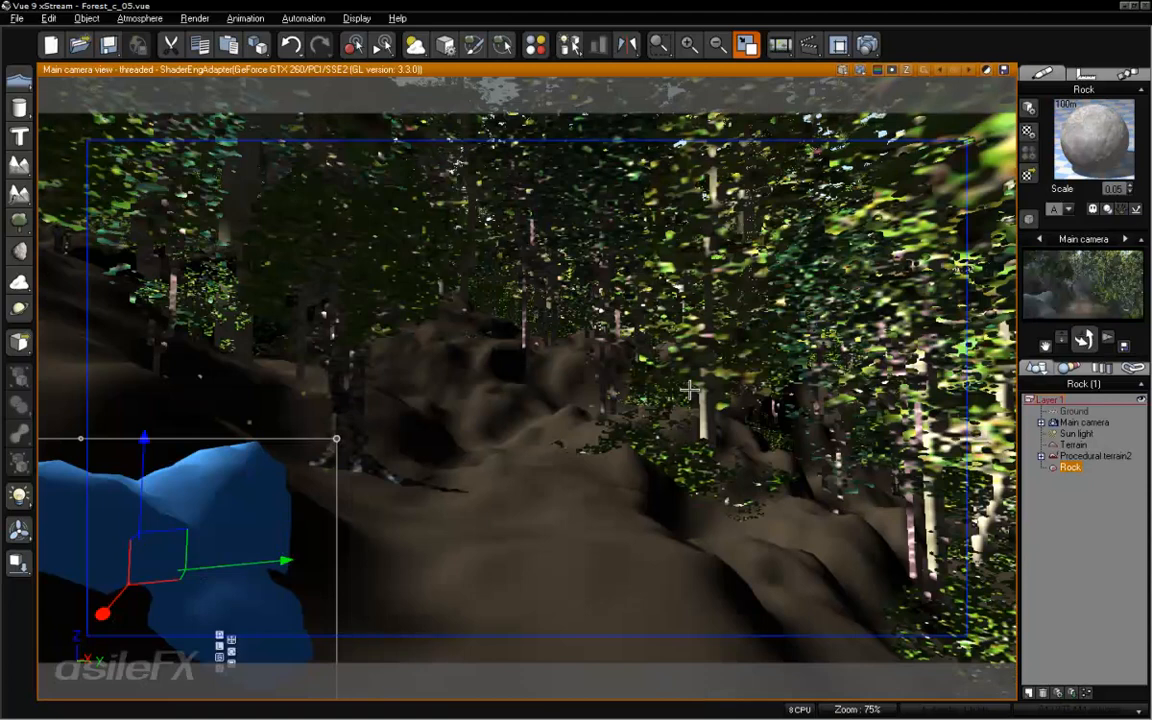
right_click(249, 517)
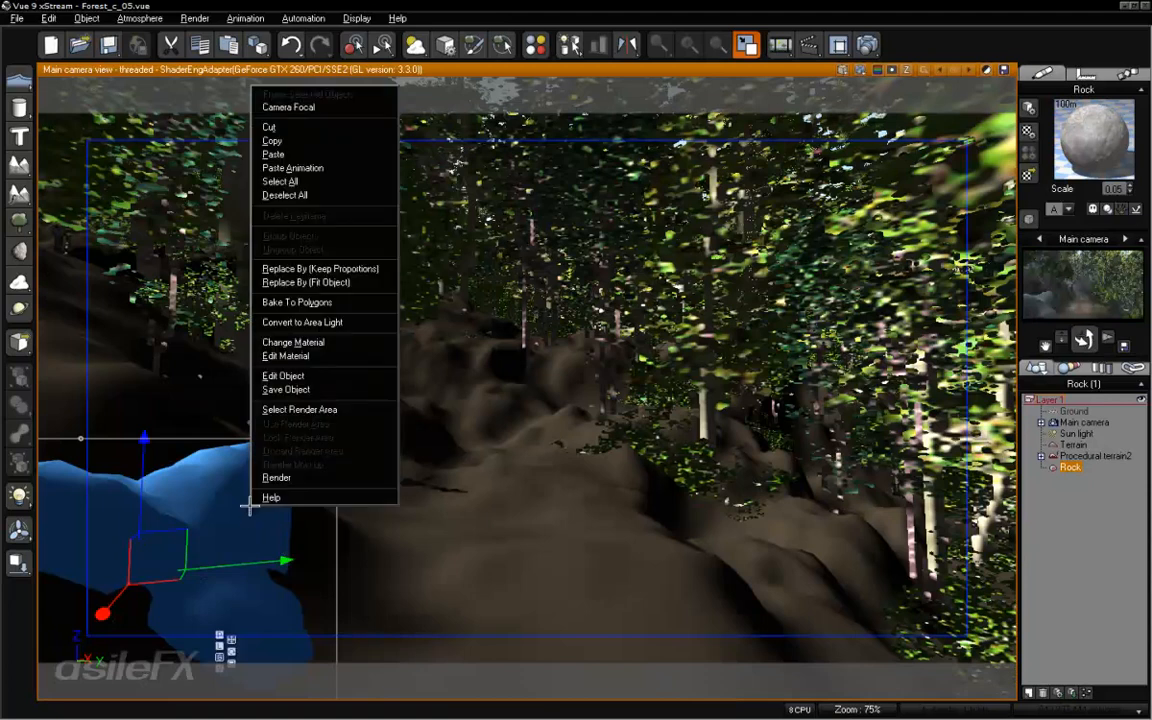
left_click(288, 370)
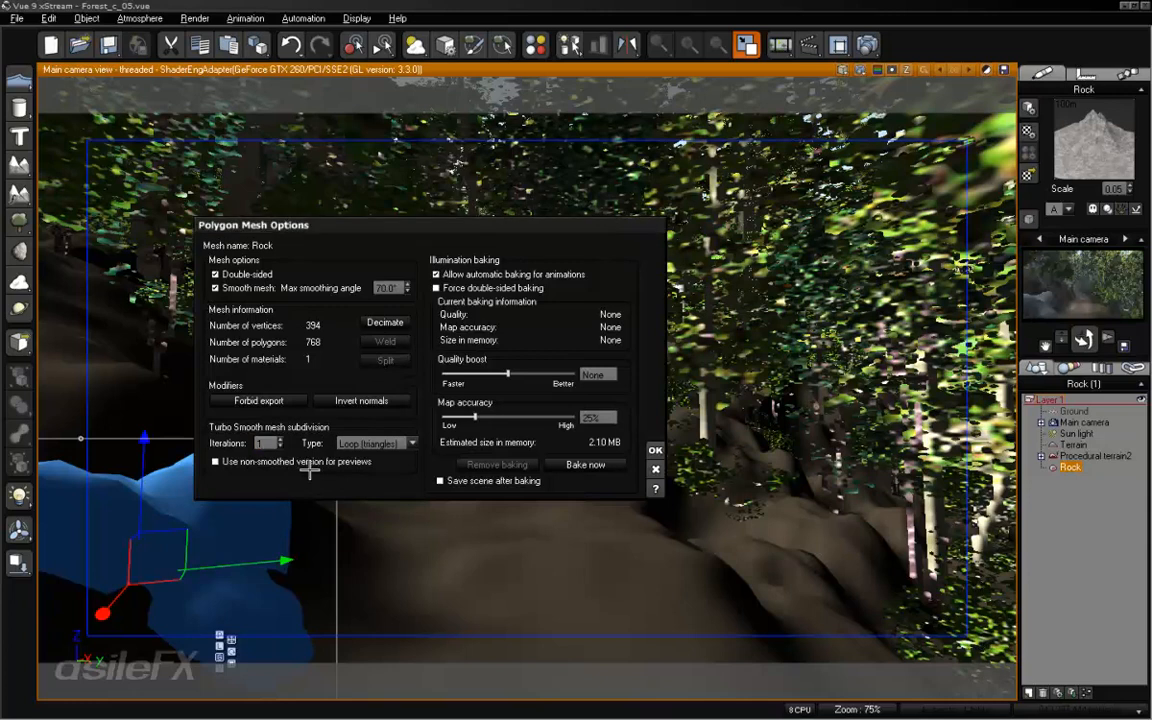
left_click(411, 443)
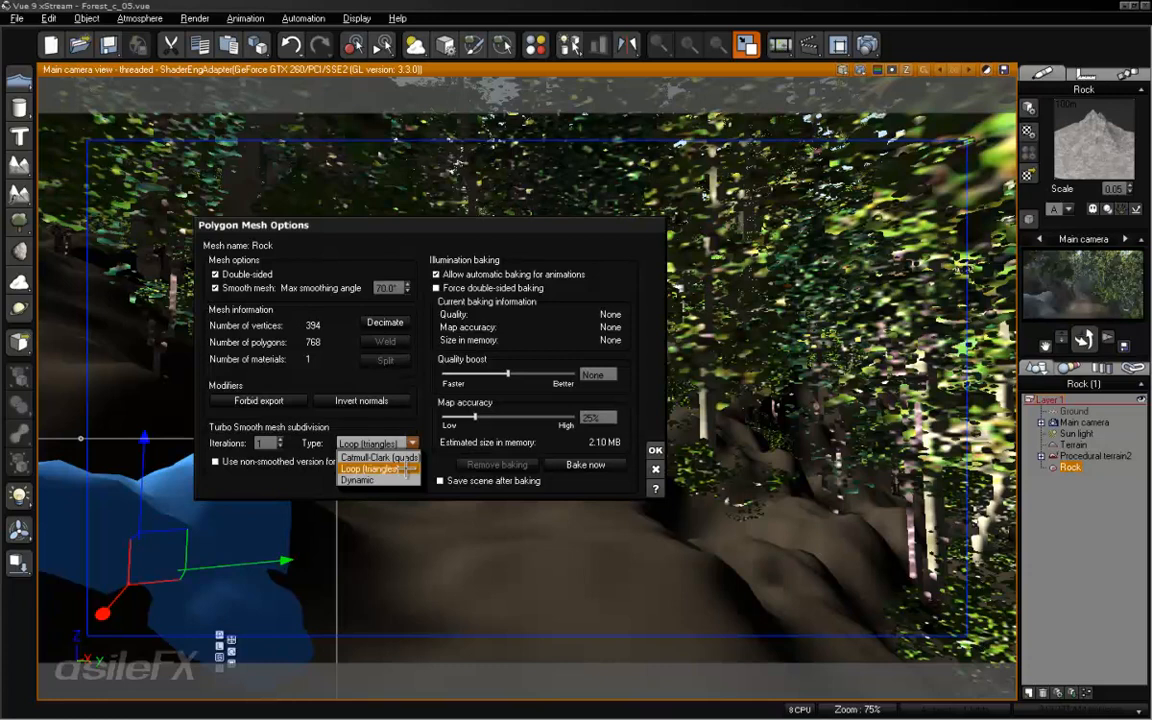
left_click(405, 468)
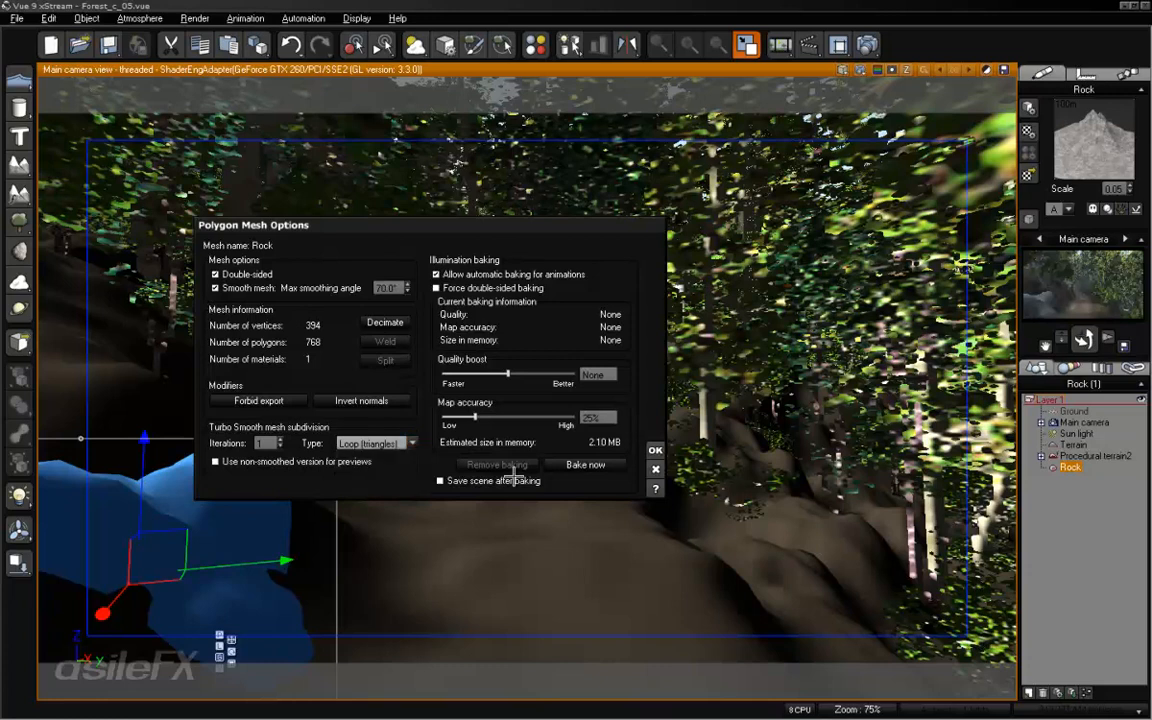
left_click(656, 449)
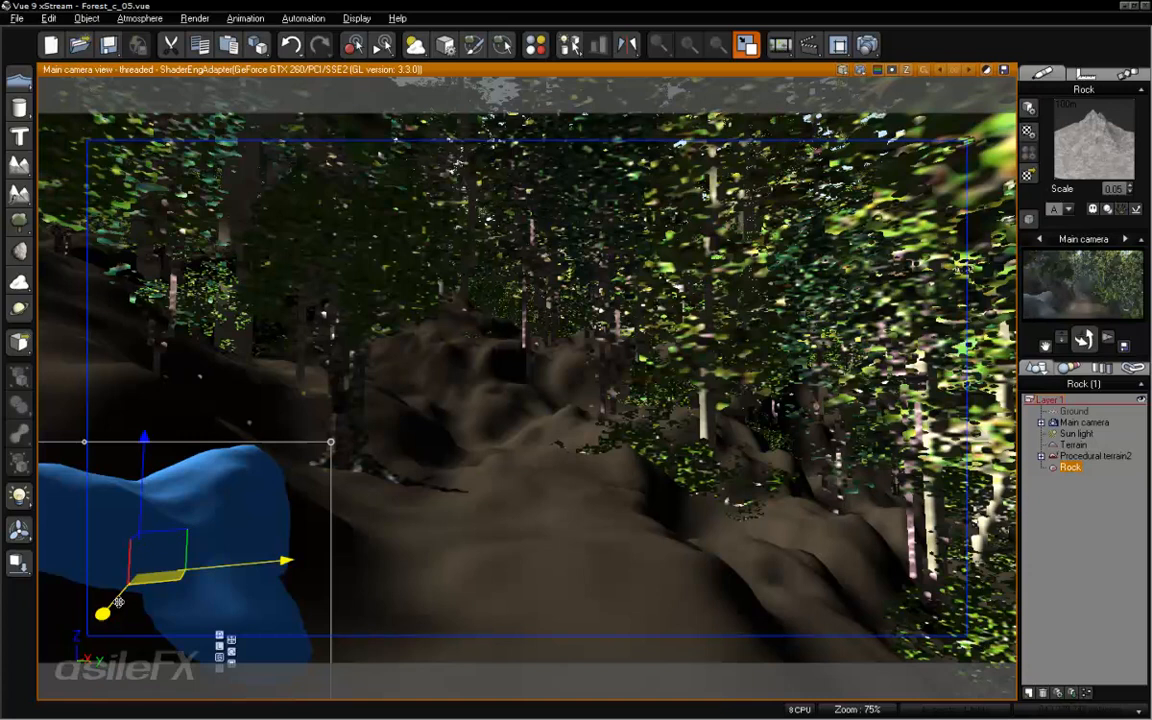
- Rotate the smoothed rock to show a flatter, rounder side and shift it slightly outward in the lower-left foreground
key("r")
mouse_move(157, 522)
left_mouse_down()
mouse_move(224, 590)
mouse_move(192, 490)
mouse_move(270, 470)
mouse_move(201, 347)
mouse_move(193, 548)
mouse_move(159, 532)
mouse_move(167, 502)
mouse_move(219, 543)
mouse_move(122, 485)
mouse_move(147, 535)
left_mouse_up()
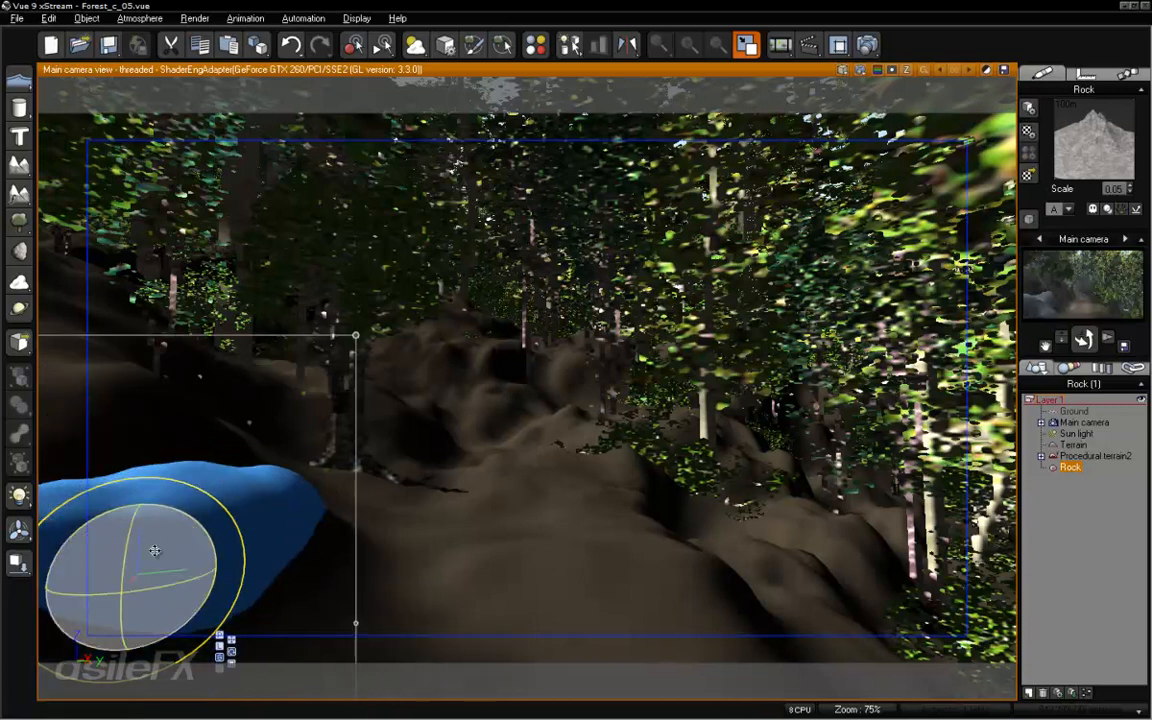
key("w")
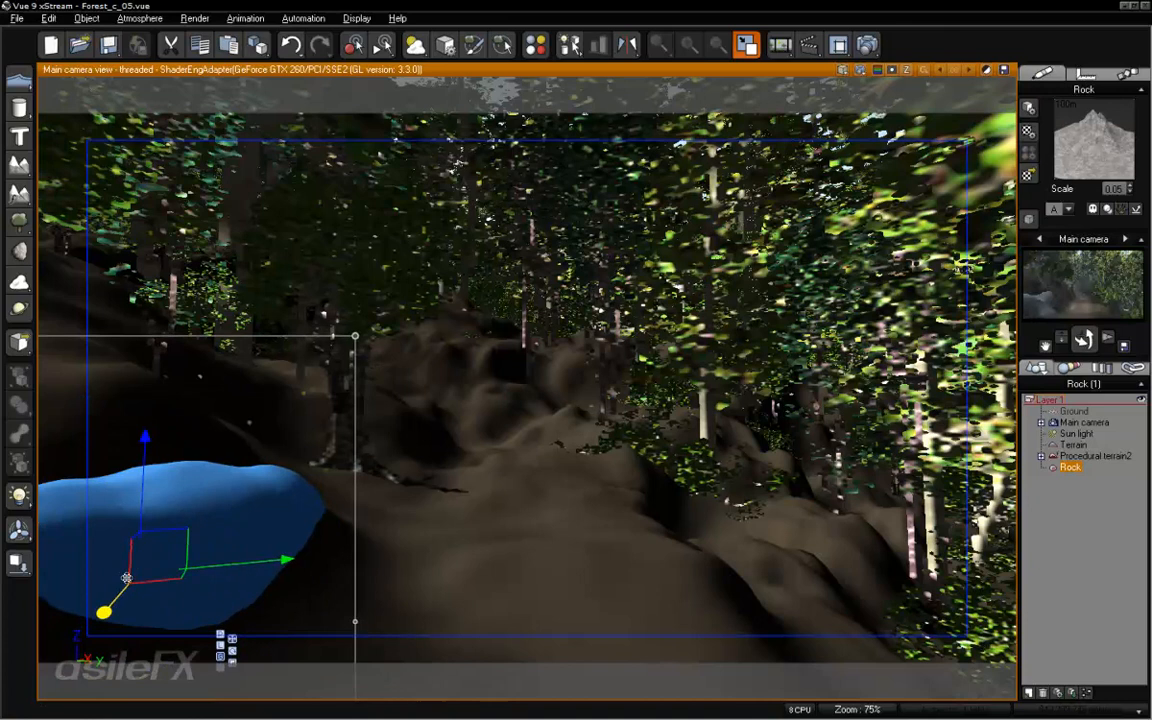
left_click_drag(103, 612, 174, 576)
key("e")
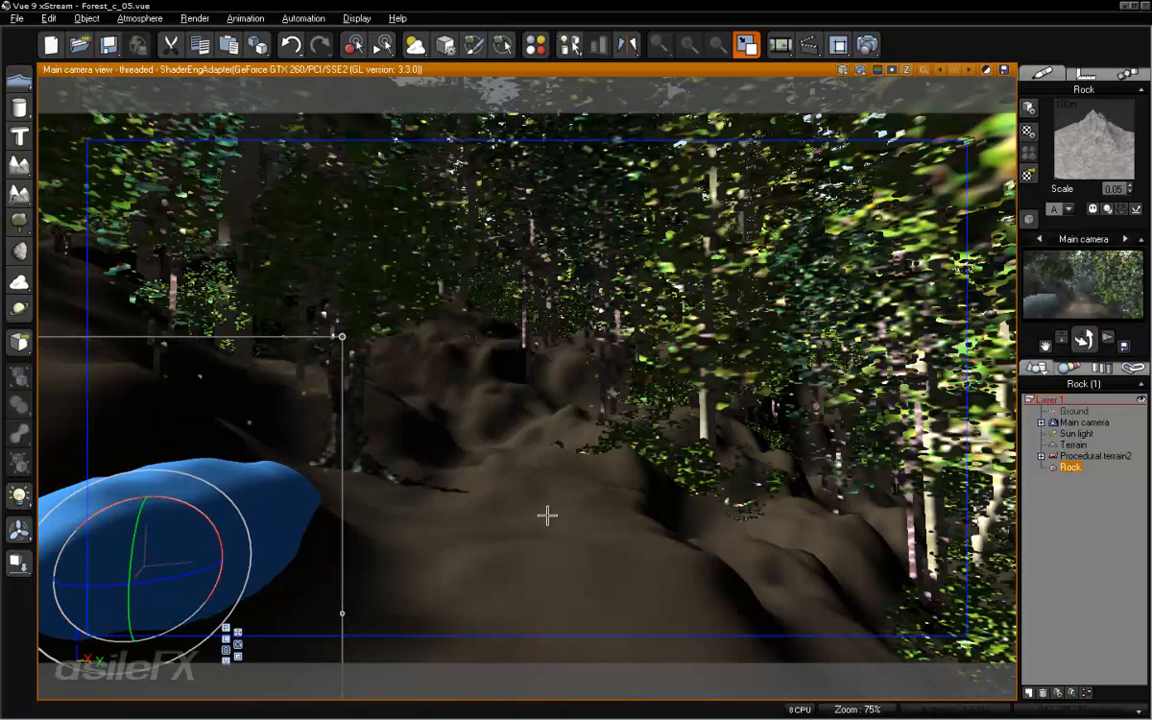
key("w")
left_click_drag(210, 557, 180, 560)
left_click(1063, 517)
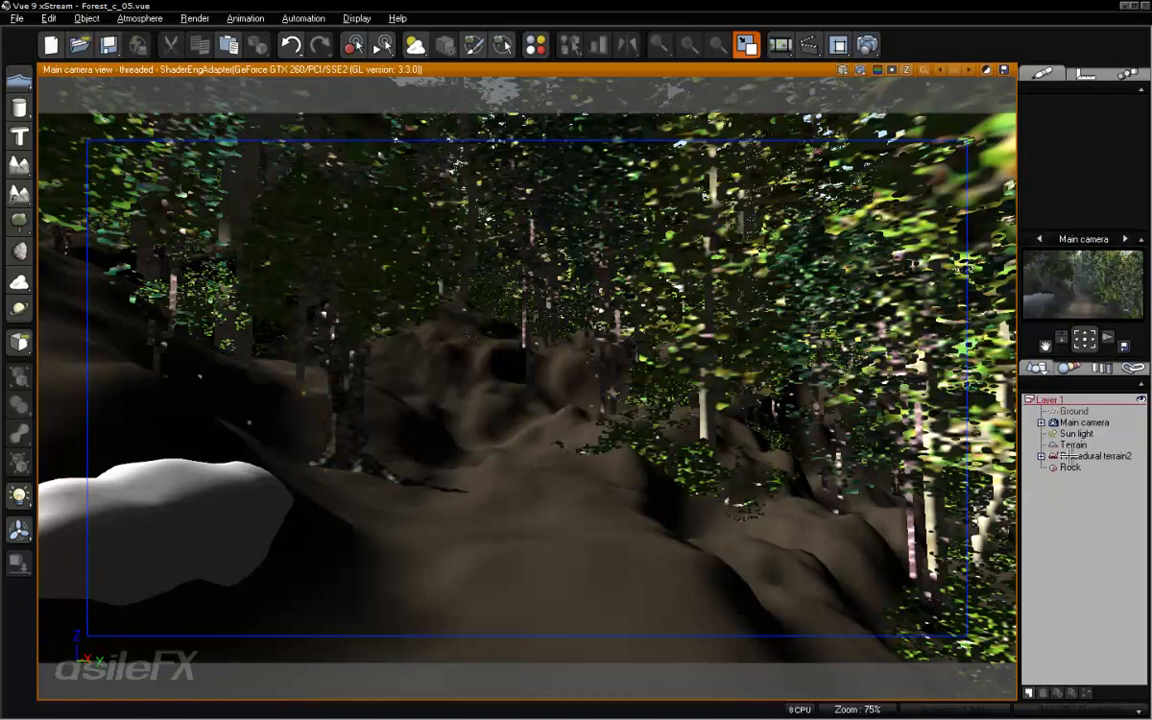
- Edit the terrain's EcoSystem material and open the EcoSystem Painter for its Small Trees layer
left_click(962, 410)
left_click(966, 403)
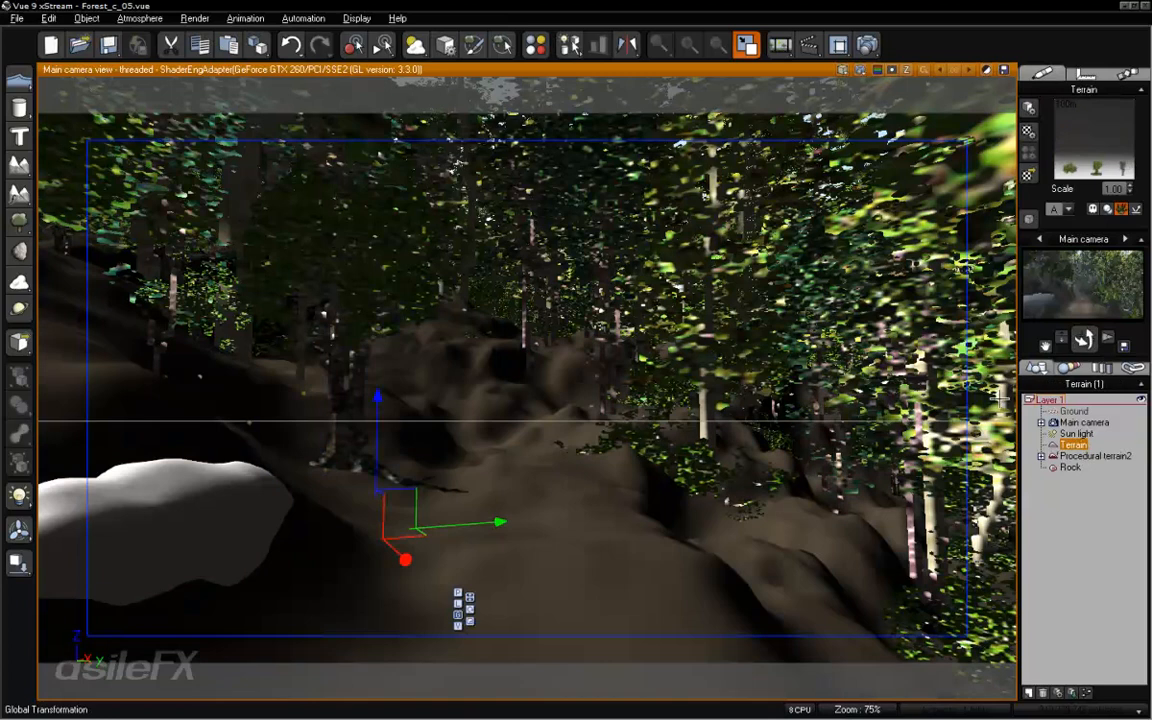
right_click(1098, 128)
left_click(1094, 133)
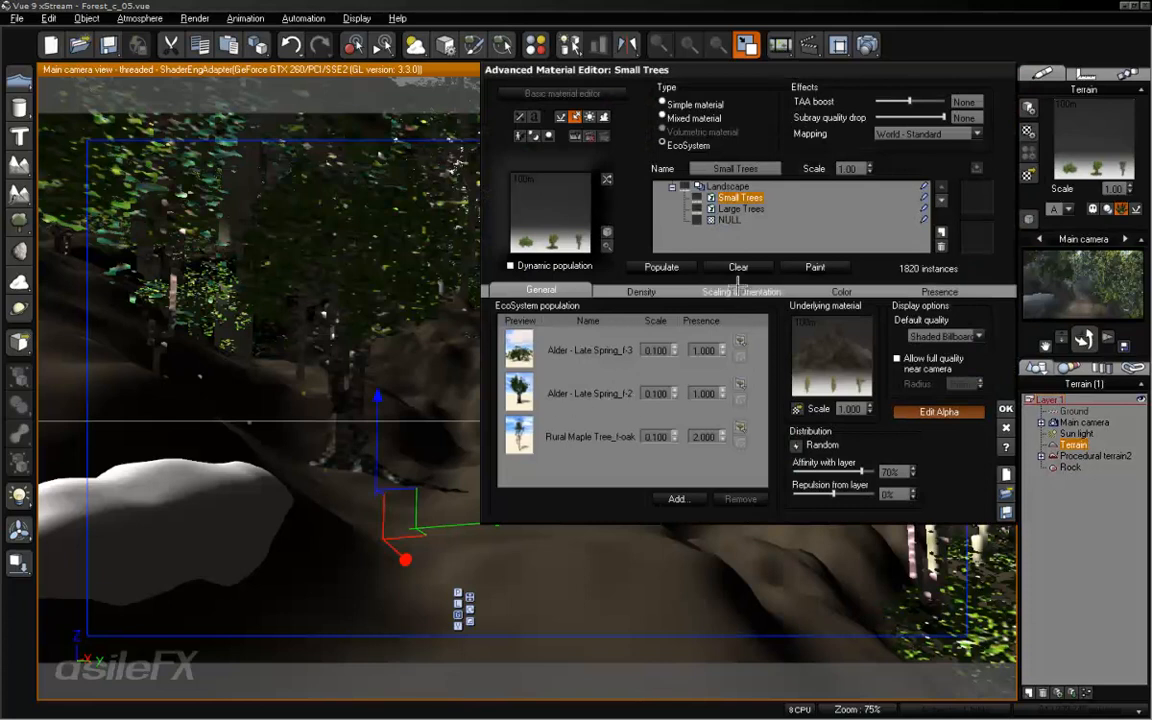
left_click(817, 267)
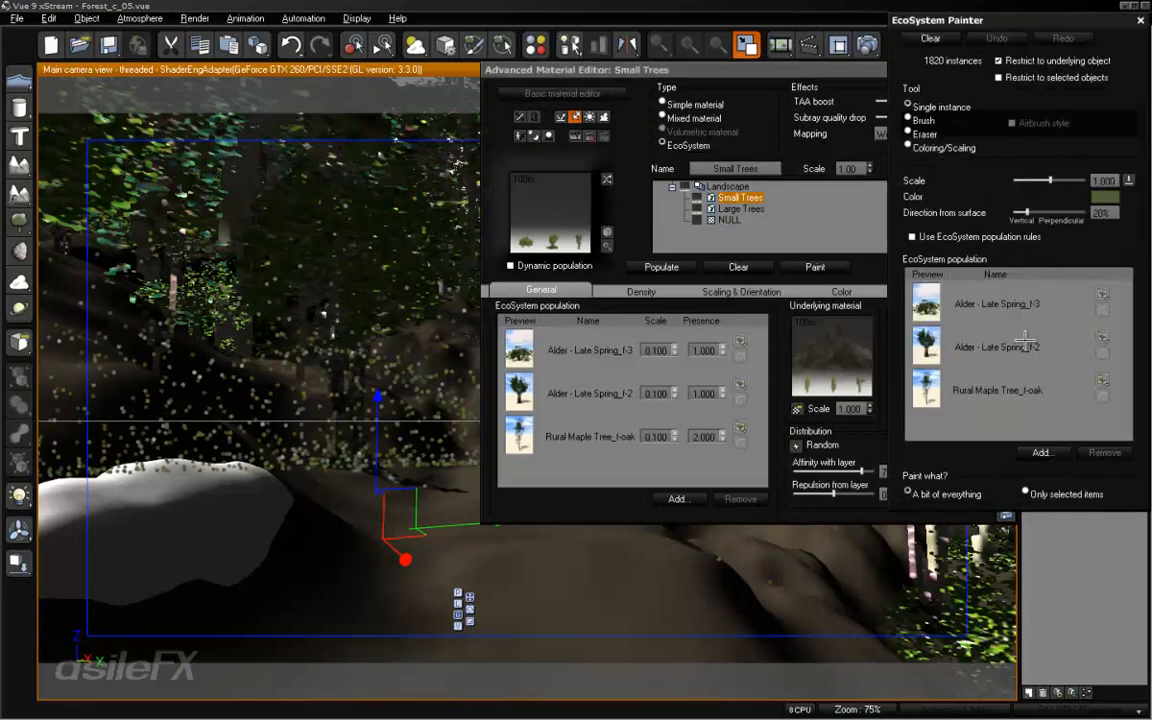
- Restrict the painter to Alder - Late Spring_f-2, erase the small tree just behind the rock, and accept the material
left_click(940, 343)
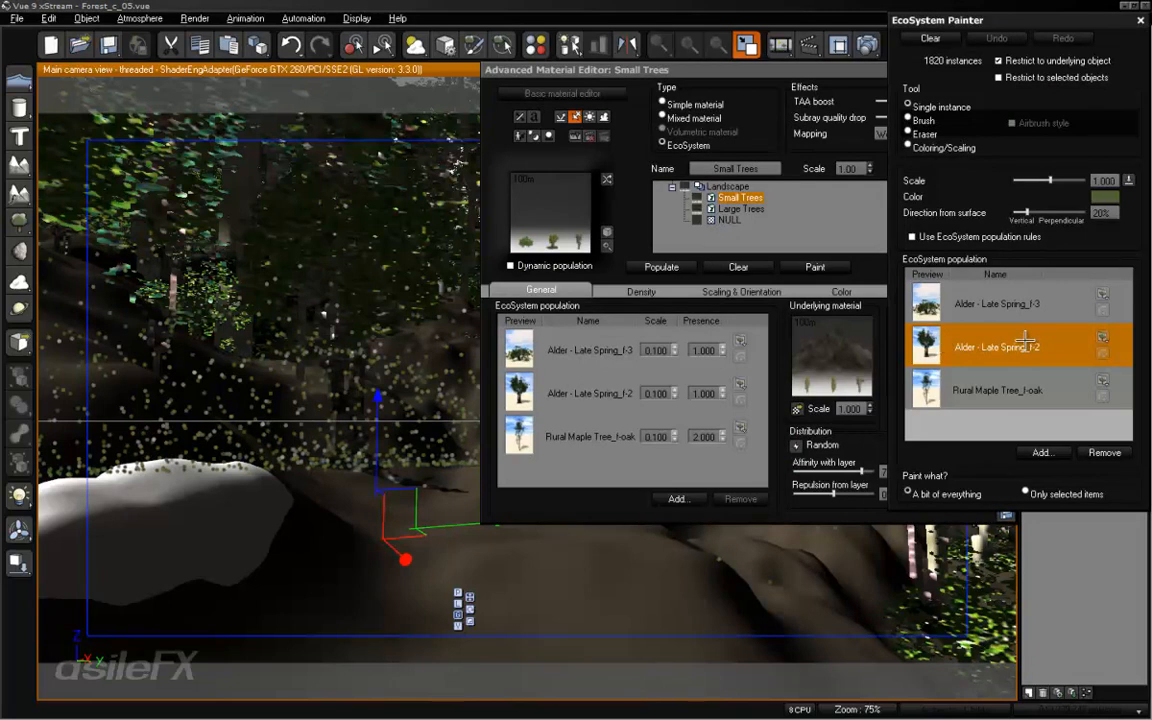
left_click(1048, 494)
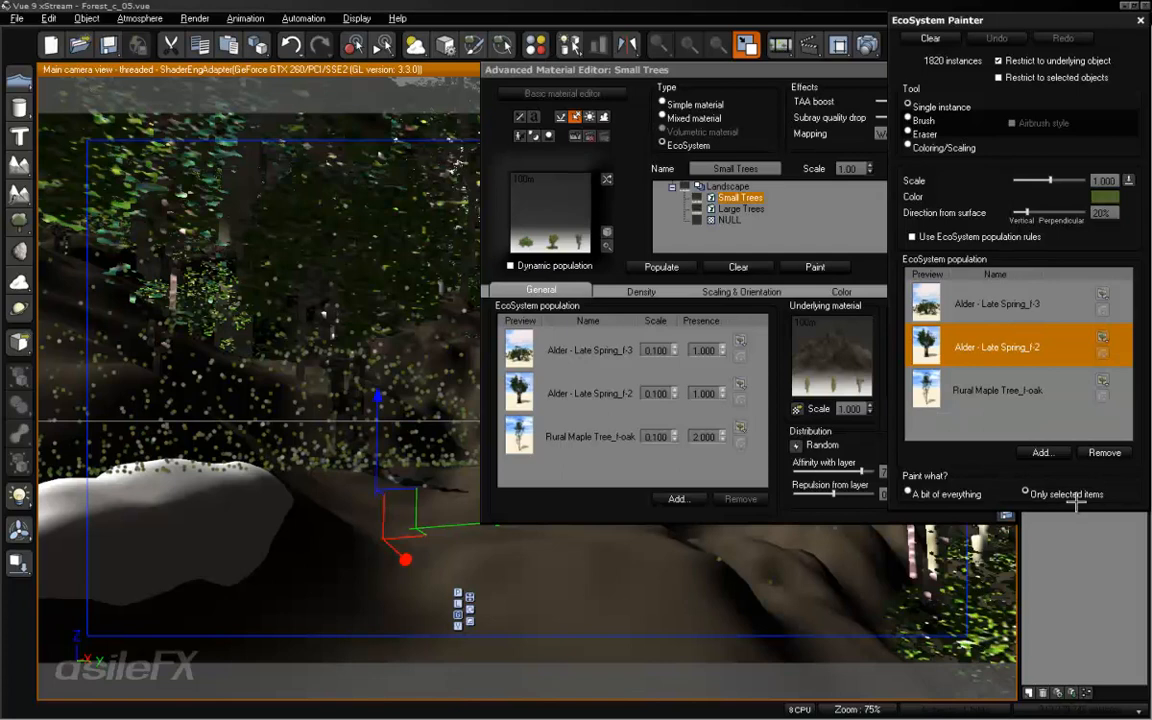
left_click(941, 147)
left_click(924, 130)
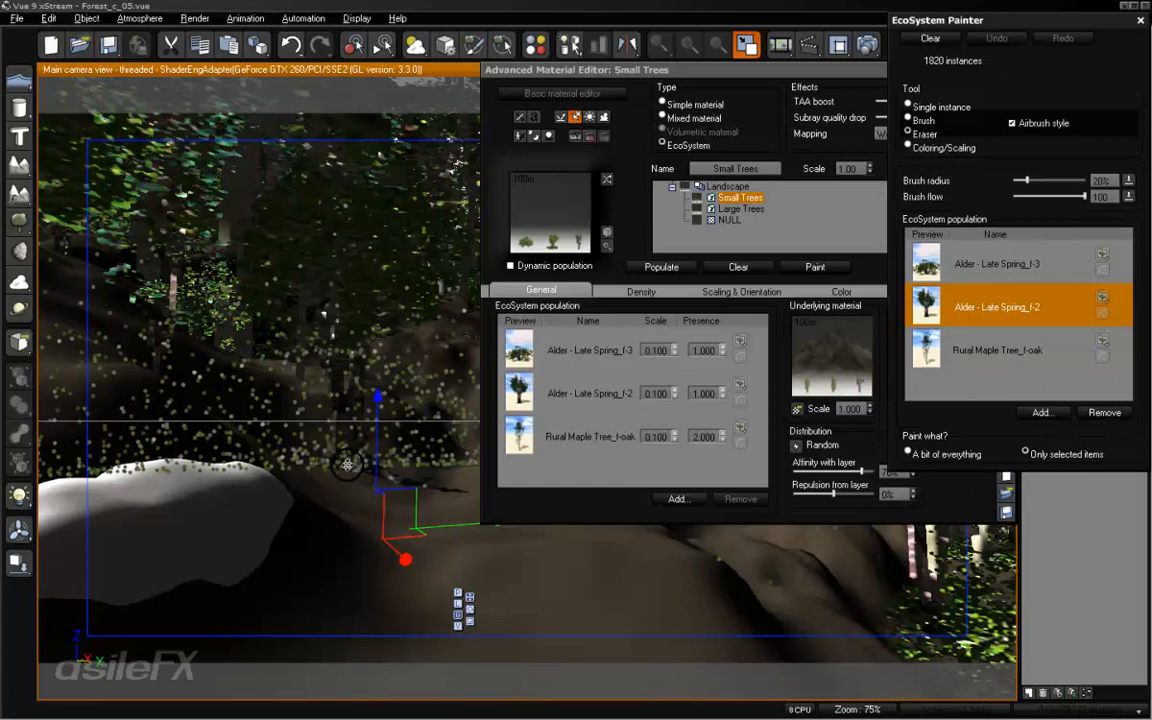
left_click(347, 464)
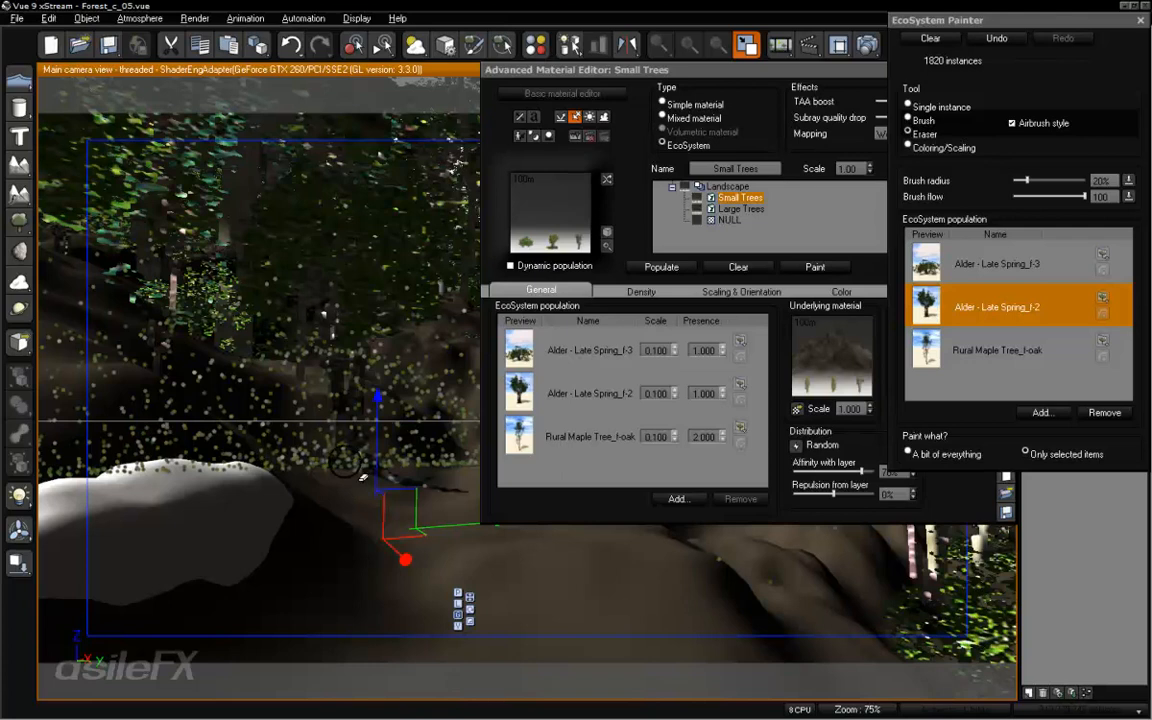
mouse_move(361, 478)
left_mouse_down()
mouse_move(322, 412)
mouse_move(354, 446)
mouse_move(352, 484)
left_mouse_up()
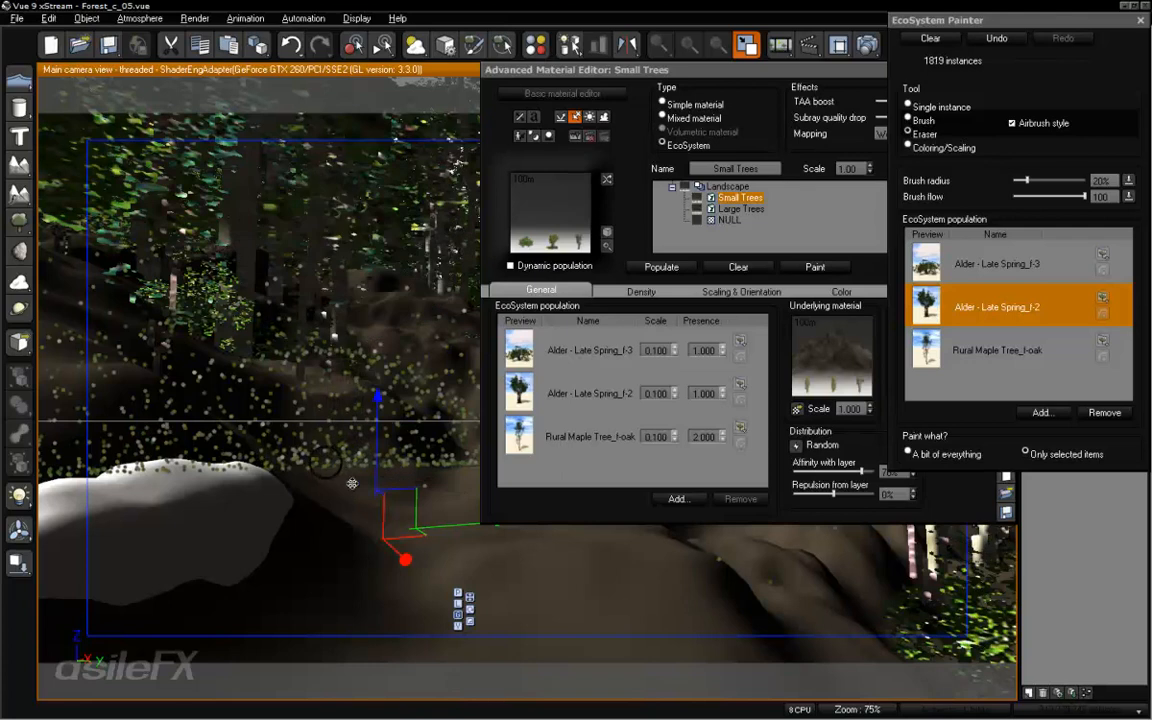
left_click(1133, 18)
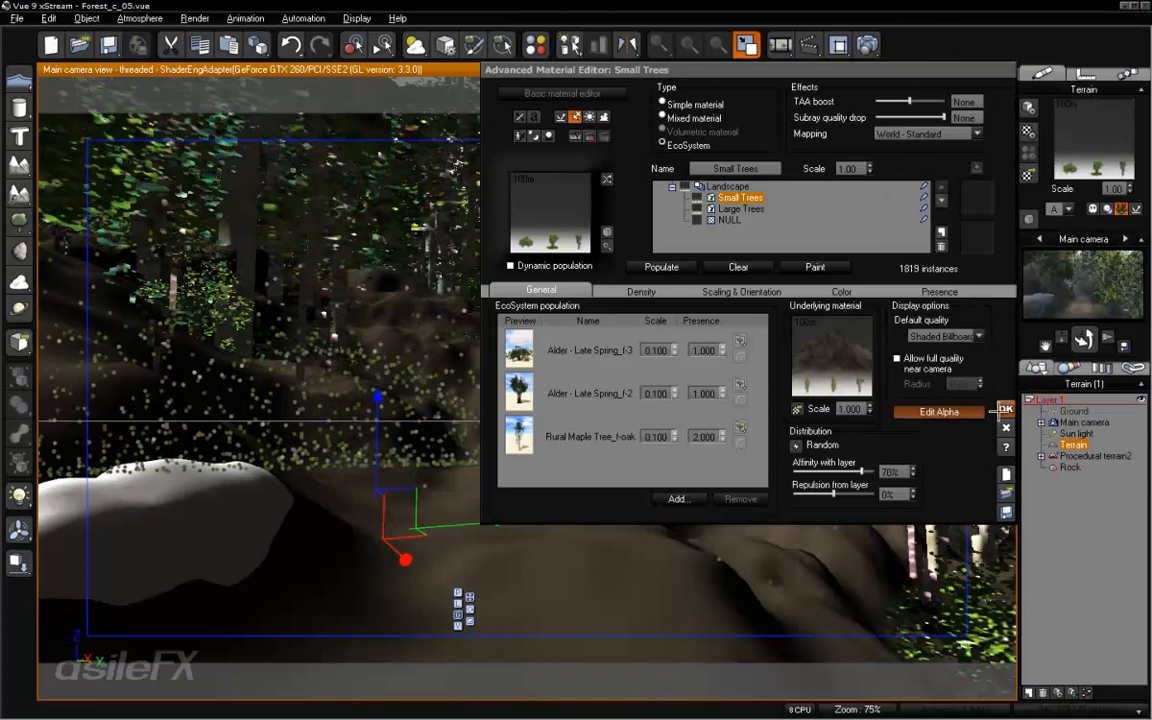
left_click(1003, 409)
left_click(1075, 546)
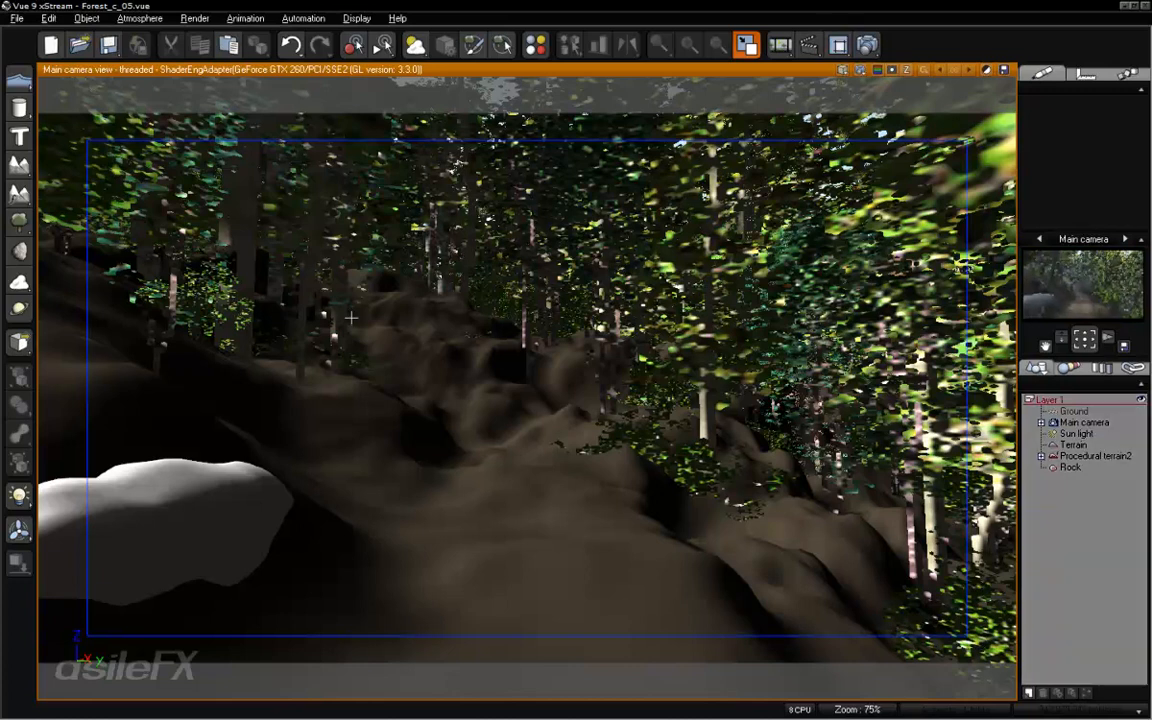
- Render only the region around the foreground rock to check its smoothed shape and grey material
left_click_drag(295, 415, 81, 615)
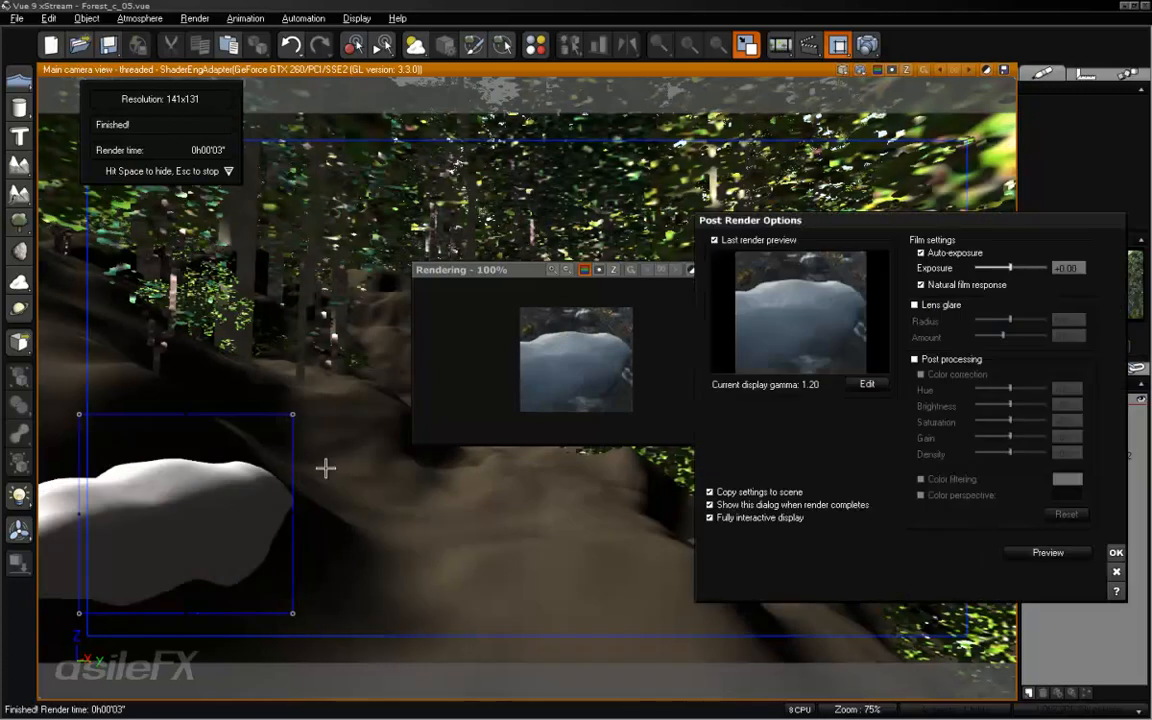
left_click(1113, 552)
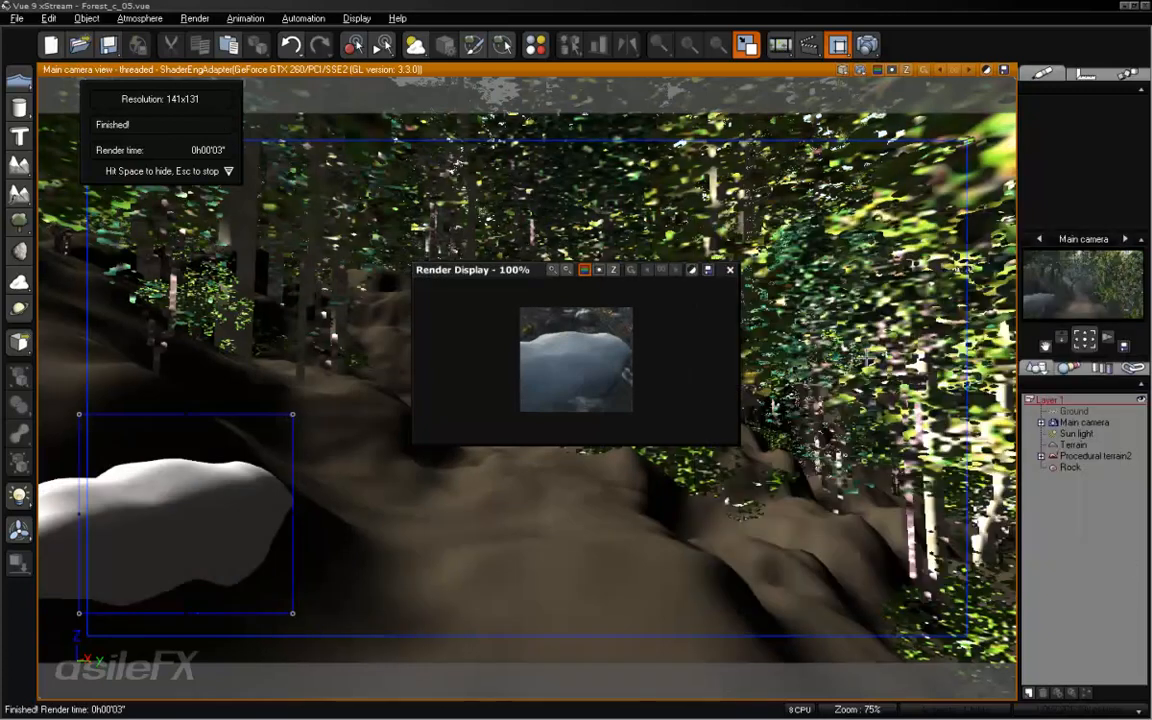
left_click(730, 270)
left_click(1070, 467)
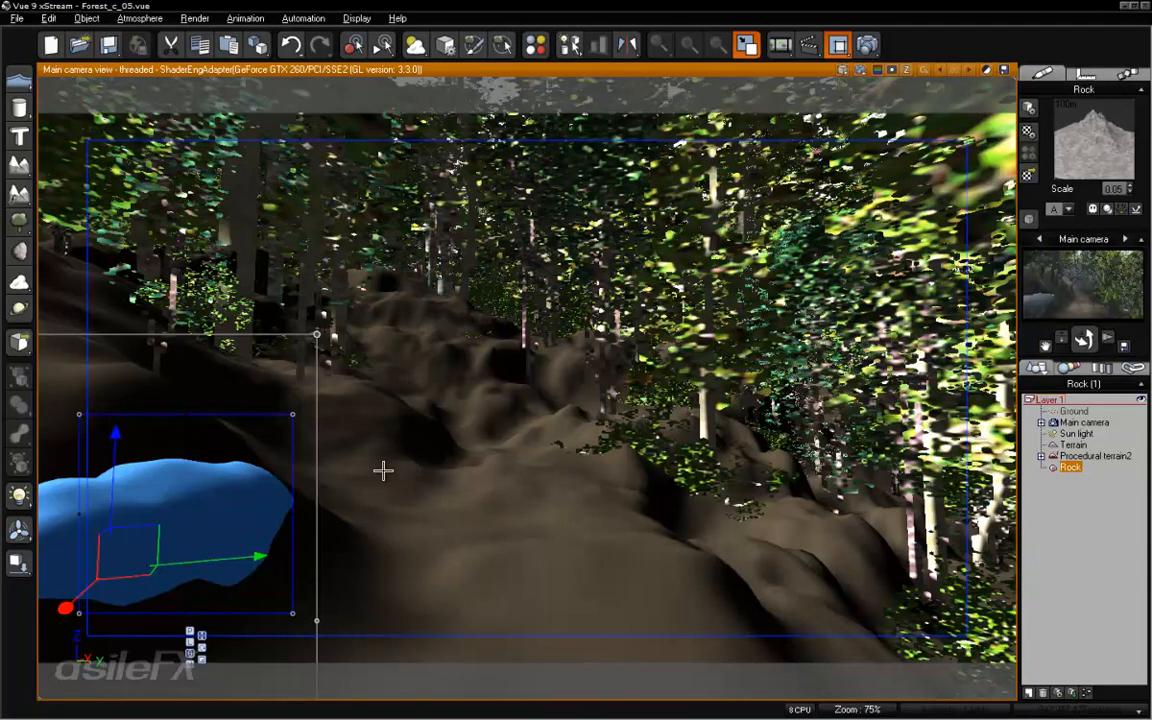
left_click(1083, 492)
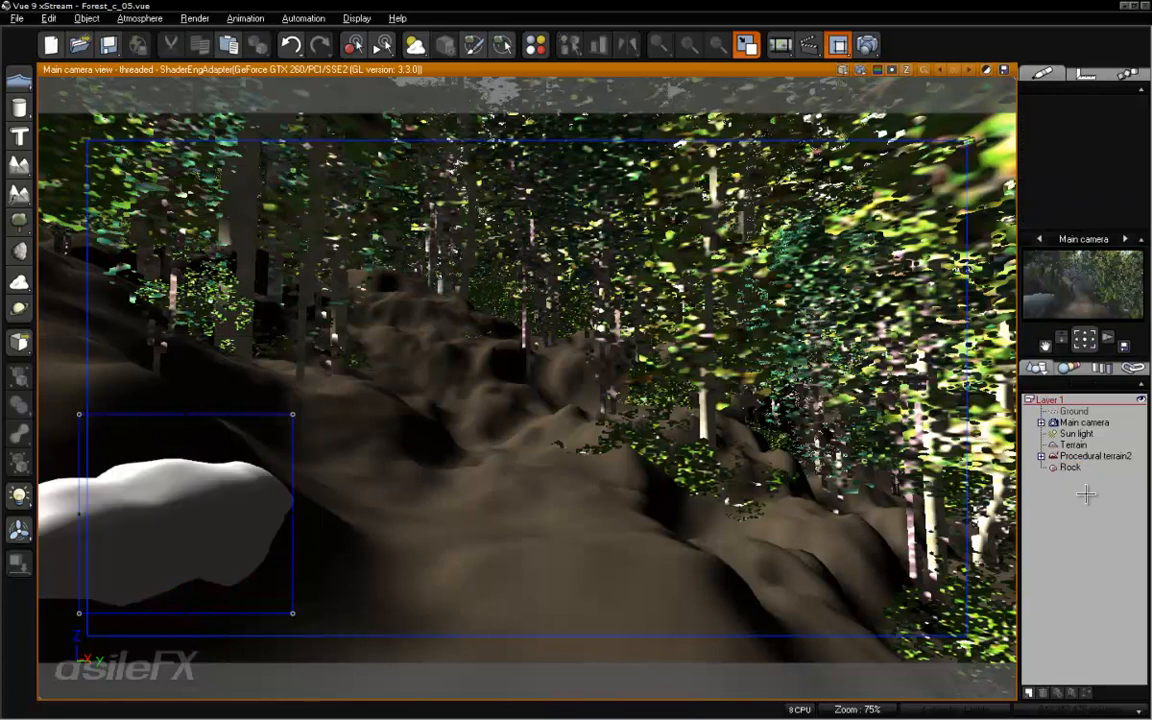